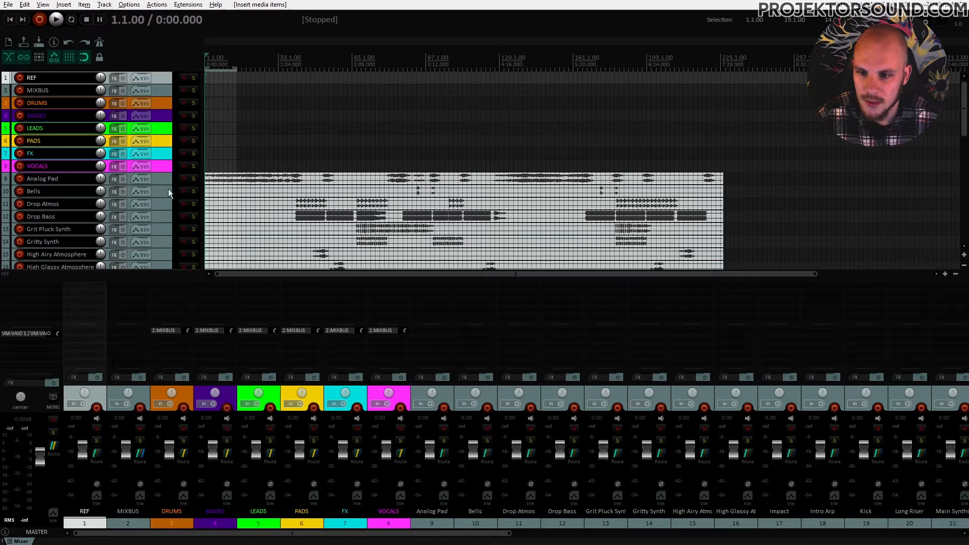
Move the Analog Pad and Drop Atmos tracks into the PADS folder and place Bells between LEADS and PADS
{"action": "left_click_drag", "start_coordinate": [156, 181], "coordinate": [164, 142]}
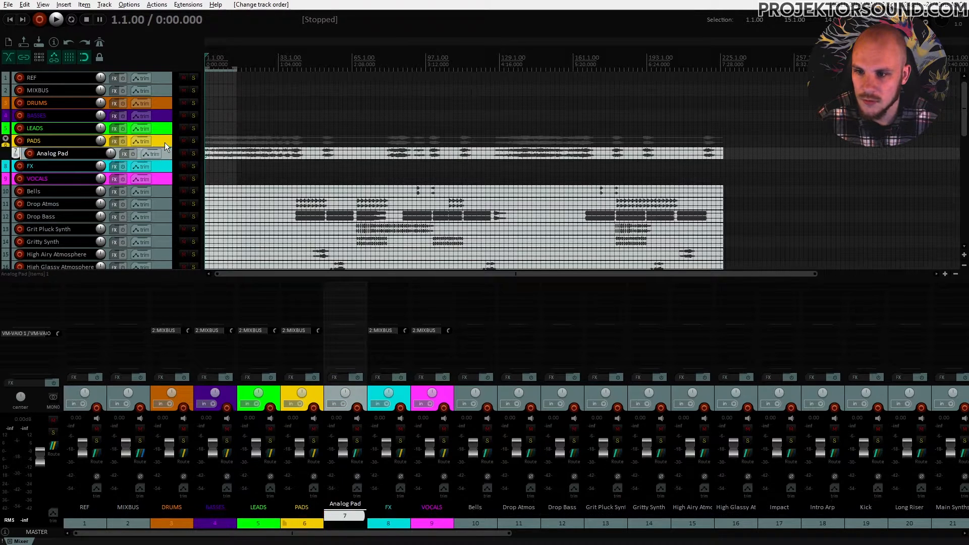
{"action": "scroll", "coordinate": [154, 176], "scroll_direction": "down", "scroll_amount": 1}
{"action": "left_click", "coordinate": [156, 177]}
{"action": "left_click_drag", "start_coordinate": [160, 180], "coordinate": [165, 123]}
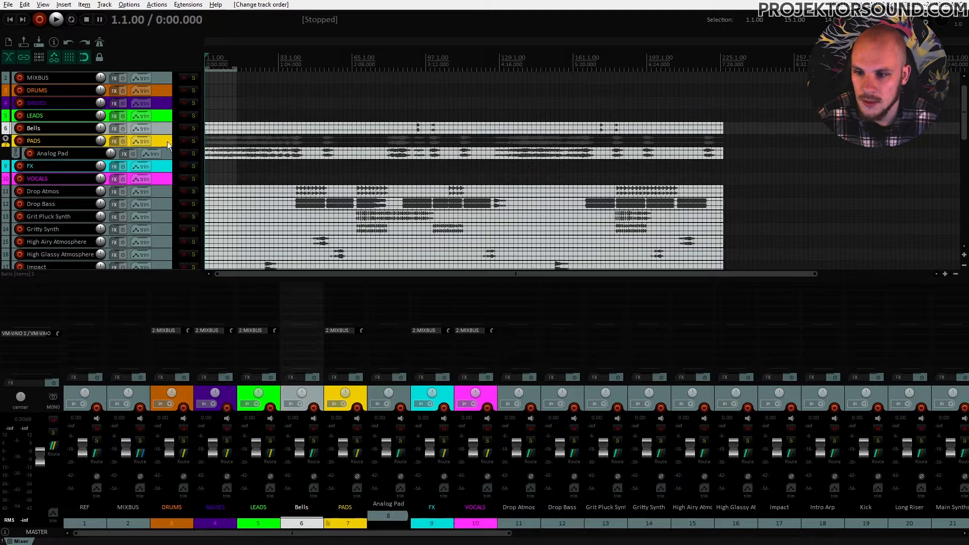
{"action": "left_click_drag", "start_coordinate": [163, 189], "coordinate": [165, 145]}
Move the Drop Bass track into the BASSES folder
{"action": "left_click_drag", "start_coordinate": [162, 204], "coordinate": [166, 104]}
{"action": "scroll", "coordinate": [163, 168], "scroll_direction": "down", "scroll_amount": 3}
{"action": "scroll", "coordinate": [162, 177], "scroll_direction": "up", "scroll_amount": 2}
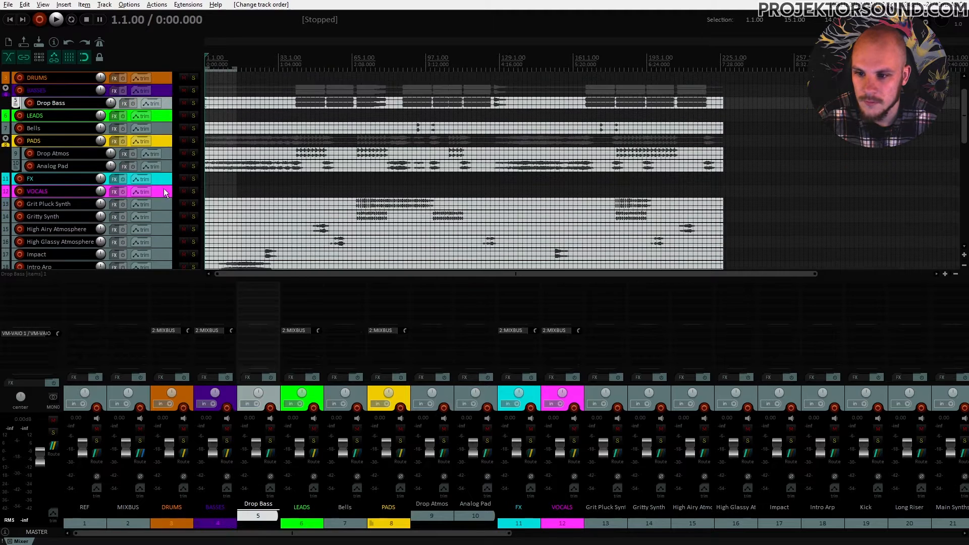
Move the Grit Pluck Synth, Gritty Synth and Bells tracks into the LEADS folder, with Bells first
{"action": "left_click", "coordinate": [164, 207]}
{"action": "left_click", "coordinate": [159, 220], "text": "shift"}
{"action": "scroll", "coordinate": [159, 219], "scroll_direction": "up", "scroll_amount": 2}
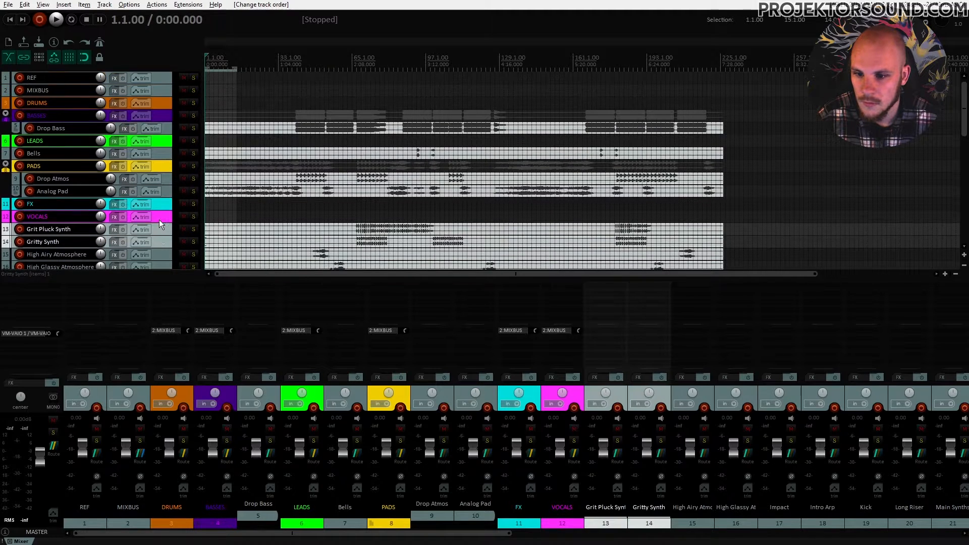
{"action": "left_click_drag", "start_coordinate": [164, 231], "coordinate": [166, 141]}
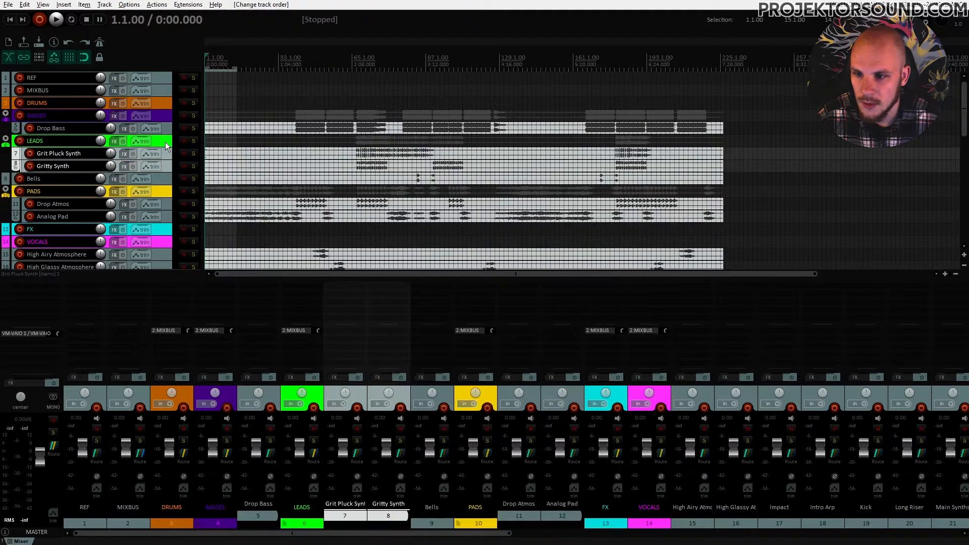
{"action": "left_click_drag", "start_coordinate": [168, 179], "coordinate": [170, 147]}
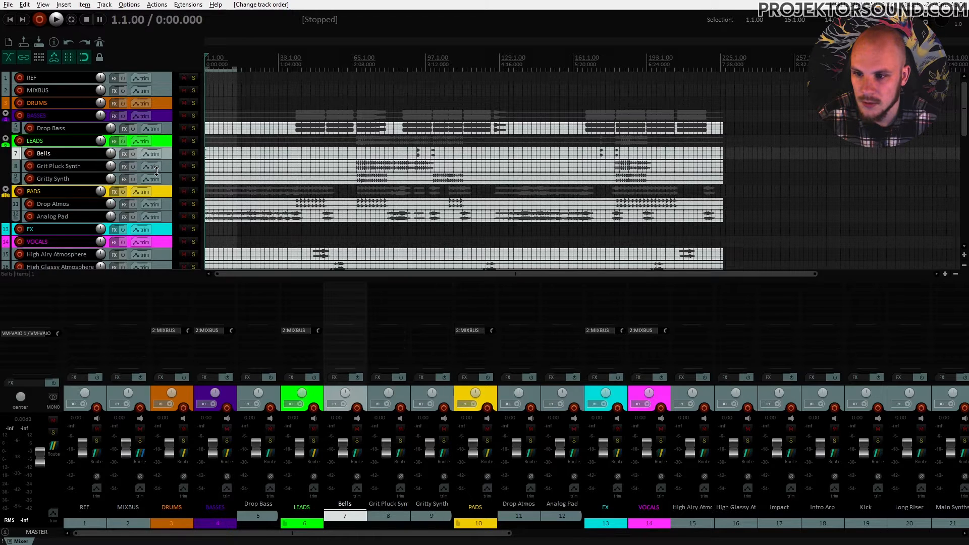
Move the High Airy Atmosphere and High Glassy Atmosphere tracks together into the PADS folder, above Drop Atmos
{"action": "scroll", "coordinate": [156, 172], "scroll_direction": "down", "scroll_amount": 3}
{"action": "scroll", "coordinate": [157, 172], "scroll_direction": "down", "scroll_amount": 2}
{"action": "left_click", "coordinate": [153, 193]}
{"action": "left_click", "coordinate": [159, 207], "text": "shift"}
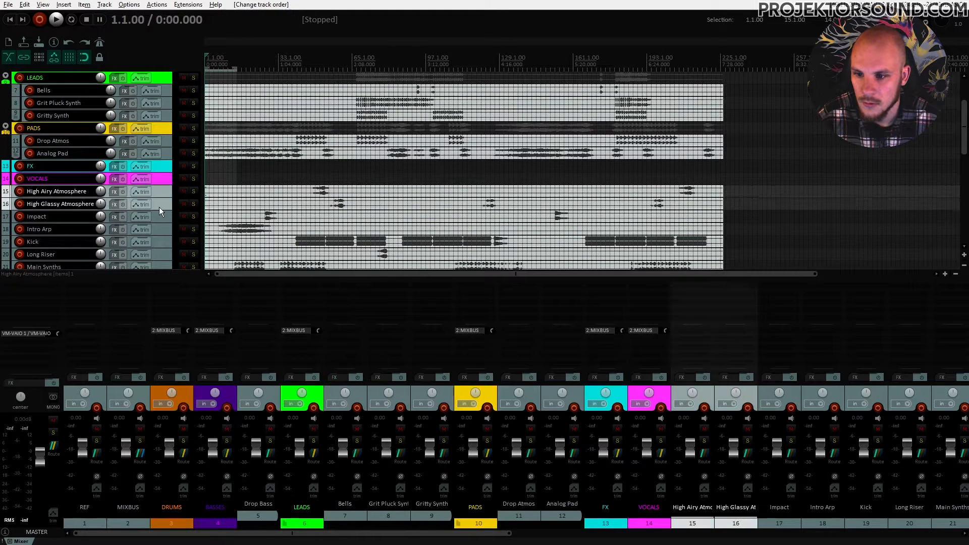
{"action": "scroll", "coordinate": [153, 218], "scroll_direction": "up", "scroll_amount": 4}
{"action": "scroll", "coordinate": [154, 218], "scroll_direction": "down", "scroll_amount": 2}
{"action": "left_click_drag", "start_coordinate": [159, 204], "coordinate": [167, 158]}
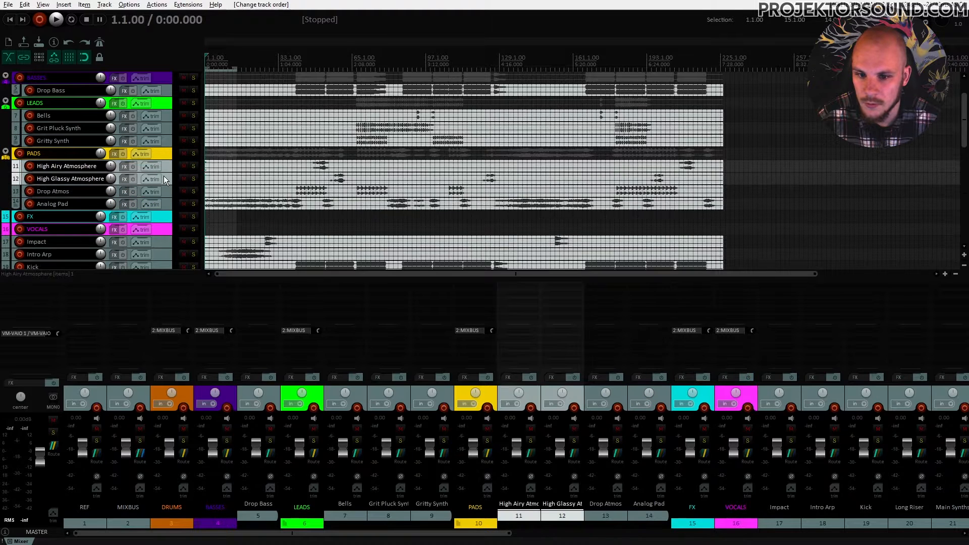
Move the Impact track into the FX folder and Intro Arp into LEADS, between Grit Pluck Synth and Gritty Synth
{"action": "scroll", "coordinate": [164, 176], "scroll_direction": "down", "scroll_amount": 3}
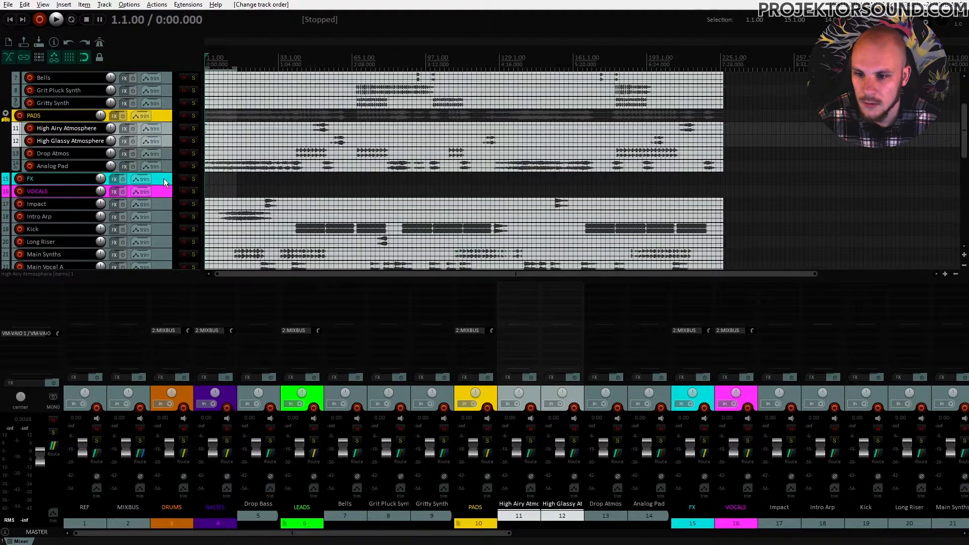
{"action": "left_click", "coordinate": [158, 207]}
{"action": "left_click_drag", "start_coordinate": [162, 199], "coordinate": [163, 184]}
{"action": "left_click_drag", "start_coordinate": [166, 218], "coordinate": [165, 99]}
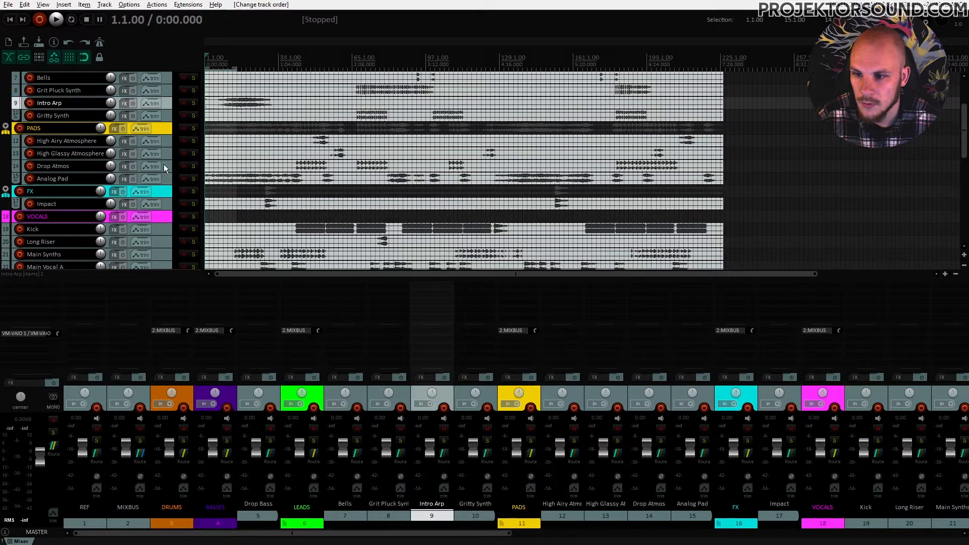
Move the Kick, Open Hat, Rhythm Hat 1, Rhythm Hat 2 and Snare tracks together into the DRUMS folder
{"action": "scroll", "coordinate": [164, 165], "scroll_direction": "down", "scroll_amount": 2}
{"action": "left_click", "coordinate": [161, 201]}
{"action": "scroll", "coordinate": [161, 207], "scroll_direction": "down", "scroll_amount": 5}
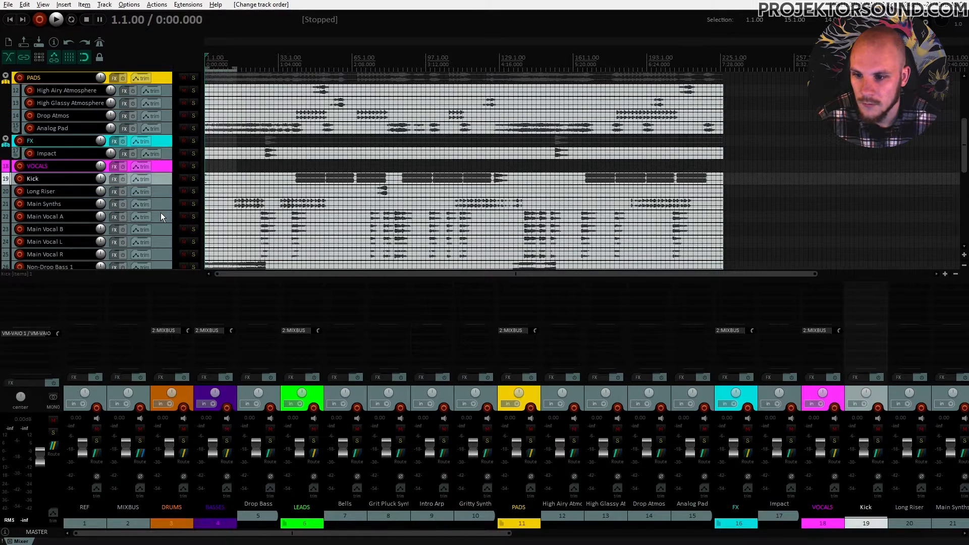
{"action": "scroll", "coordinate": [153, 191], "scroll_direction": "up", "scroll_amount": 1}
{"action": "scroll", "coordinate": [153, 191], "scroll_direction": "down", "scroll_amount": 2}
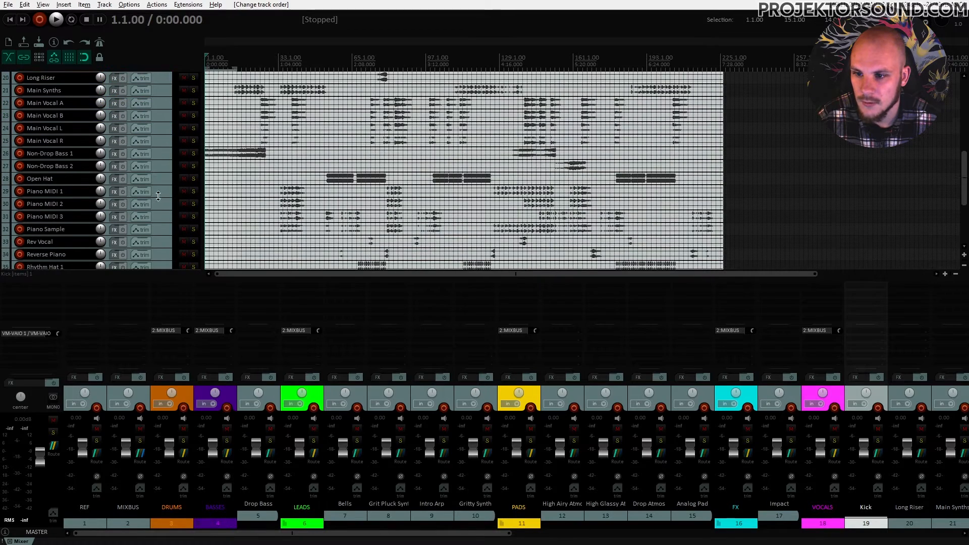
{"action": "left_click", "coordinate": [162, 180]}
{"action": "scroll", "coordinate": [148, 189], "scroll_direction": "down", "scroll_amount": 5}
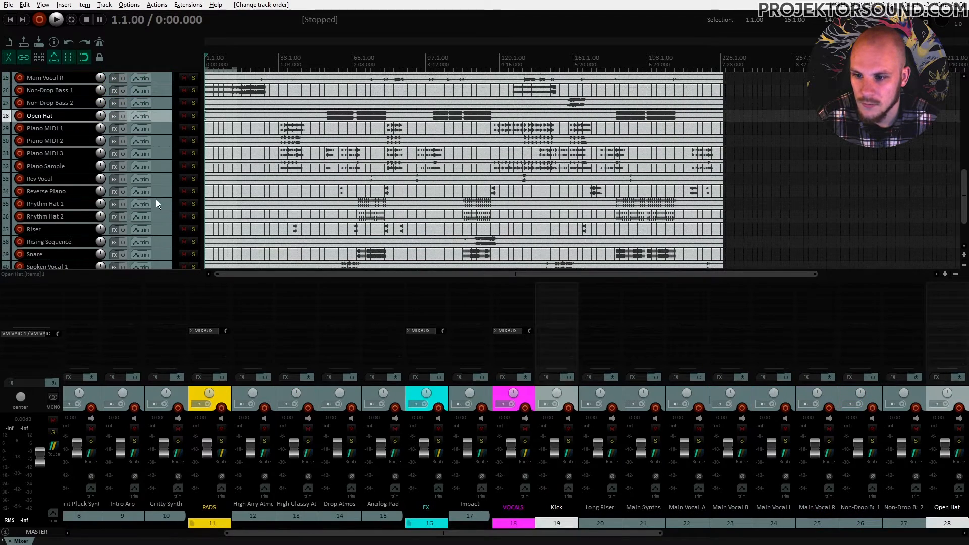
{"action": "left_click", "coordinate": [168, 204], "text": "ctrl"}
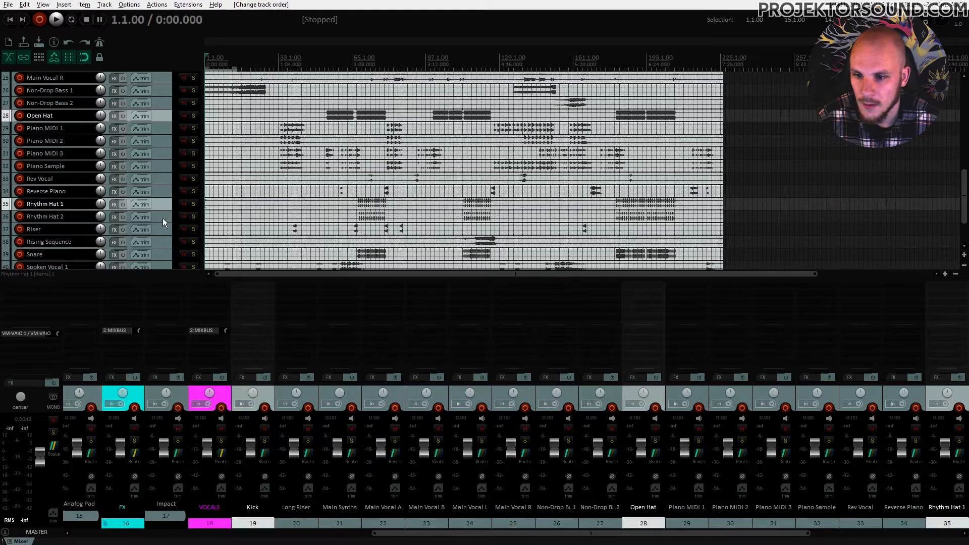
{"action": "left_click", "coordinate": [163, 218], "text": "ctrl"}
{"action": "scroll", "coordinate": [163, 218], "scroll_direction": "down", "scroll_amount": 3}
{"action": "left_click", "coordinate": [163, 220], "text": "ctrl"}
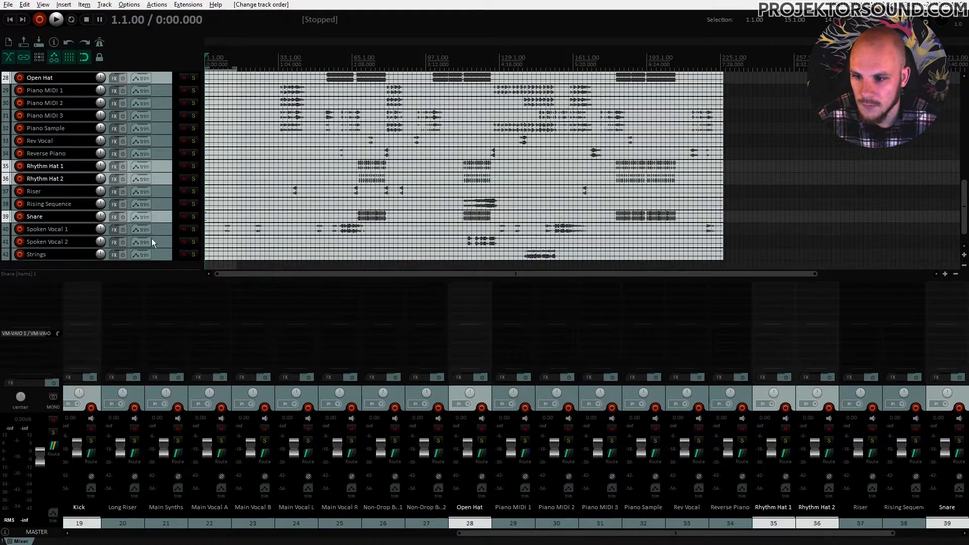
{"action": "scroll", "coordinate": [156, 244], "scroll_direction": "up", "scroll_amount": 5}
{"action": "scroll", "coordinate": [98, 204], "scroll_direction": "up", "scroll_amount": 18}
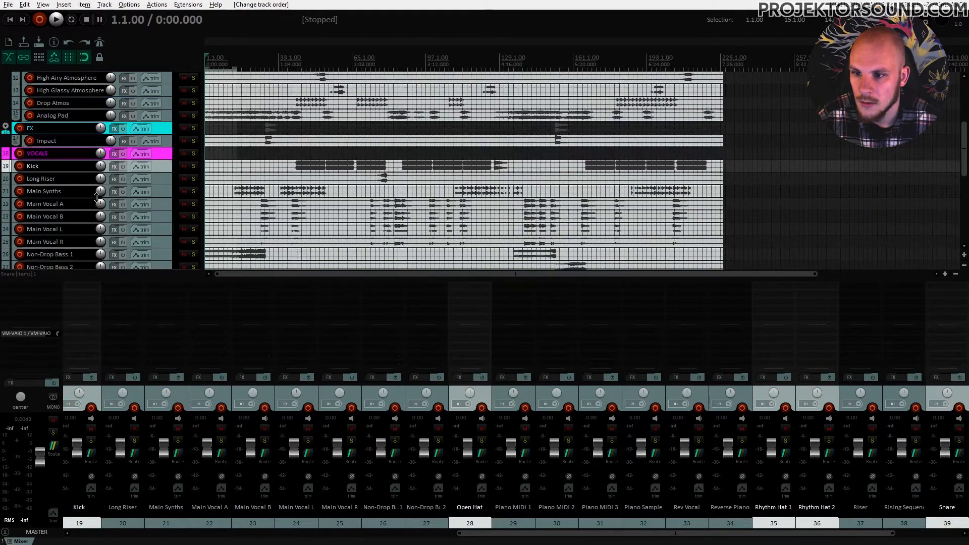
{"action": "left_click_drag", "start_coordinate": [166, 254], "coordinate": [162, 104]}
Move the Non-Drop Bass 1 and Non-Drop Bass 2 tracks together into the BASSES folder
{"action": "scroll", "coordinate": [157, 150], "scroll_direction": "down", "scroll_amount": 5}
{"action": "scroll", "coordinate": [156, 149], "scroll_direction": "down", "scroll_amount": 12}
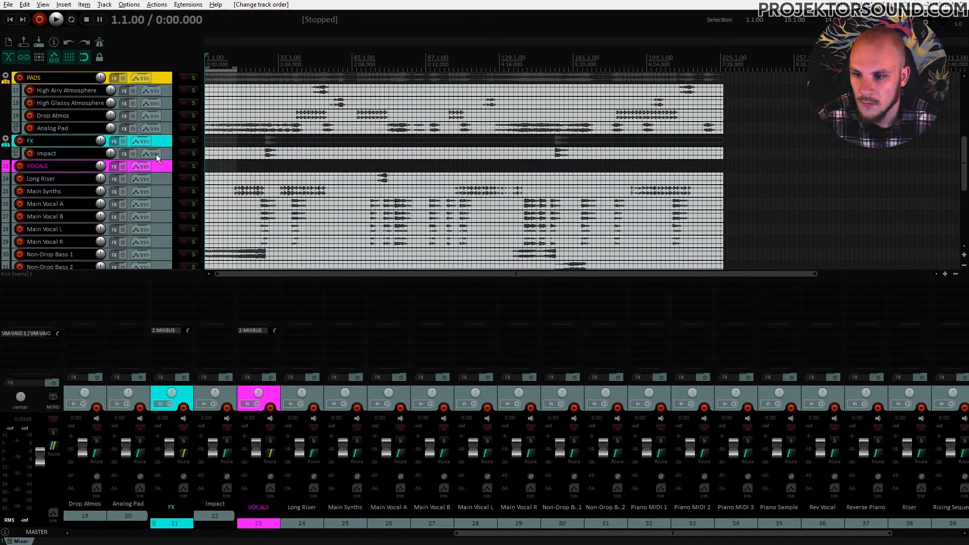
{"action": "scroll", "coordinate": [156, 156], "scroll_direction": "down", "scroll_amount": 3}
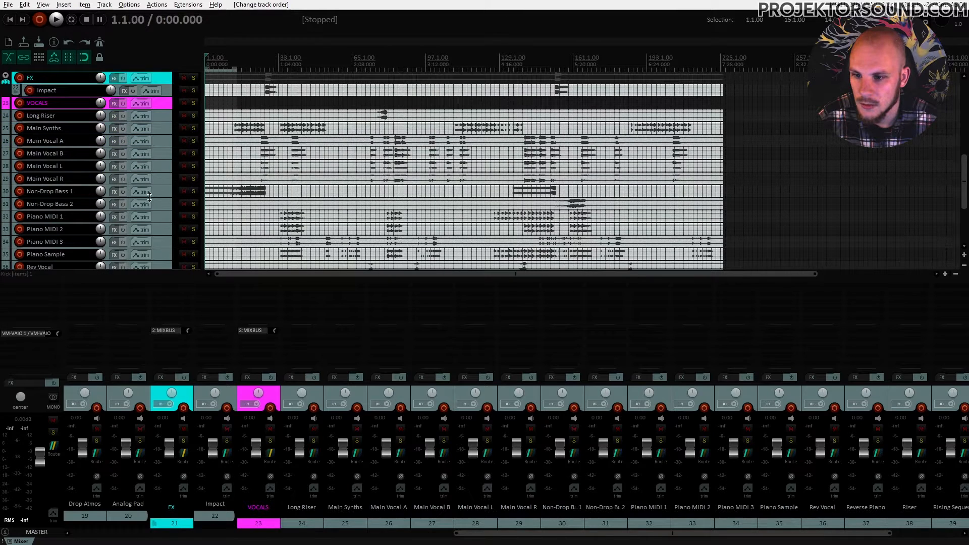
{"action": "left_click", "coordinate": [159, 194]}
{"action": "left_click", "coordinate": [162, 205], "text": "shift"}
{"action": "scroll", "coordinate": [162, 208], "scroll_direction": "up", "scroll_amount": 4}
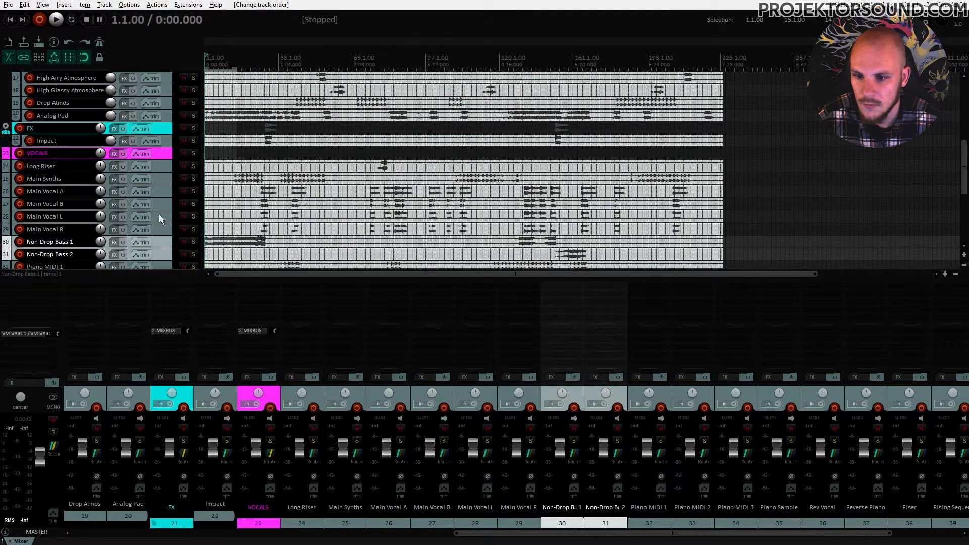
{"action": "left_click_drag", "start_coordinate": [159, 239], "coordinate": [159, 108]}
Move the Main Synths track into the LEADS folder
{"action": "scroll", "coordinate": [151, 167], "scroll_direction": "down", "scroll_amount": 6}
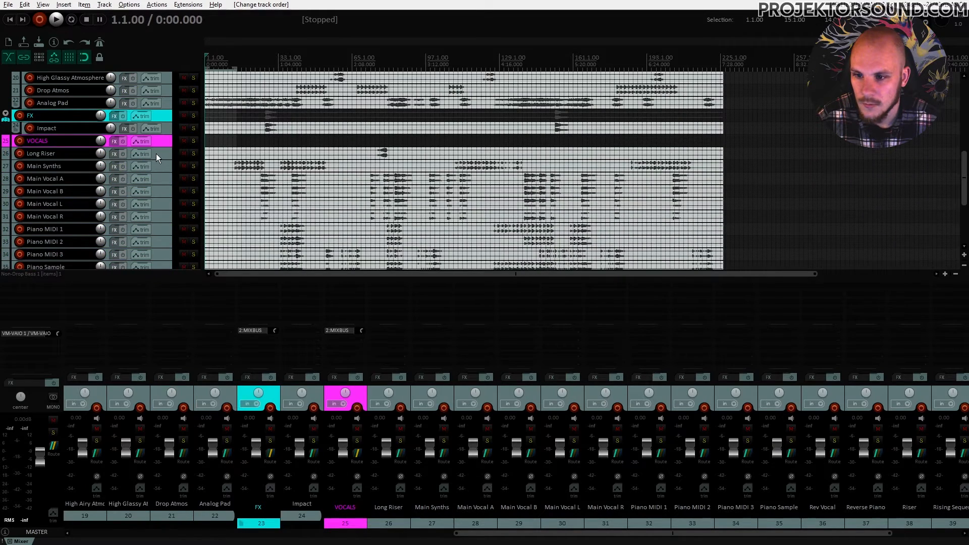
{"action": "scroll", "coordinate": [145, 193], "scroll_direction": "down", "scroll_amount": 1}
{"action": "scroll", "coordinate": [145, 161], "scroll_direction": "up", "scroll_amount": 1}
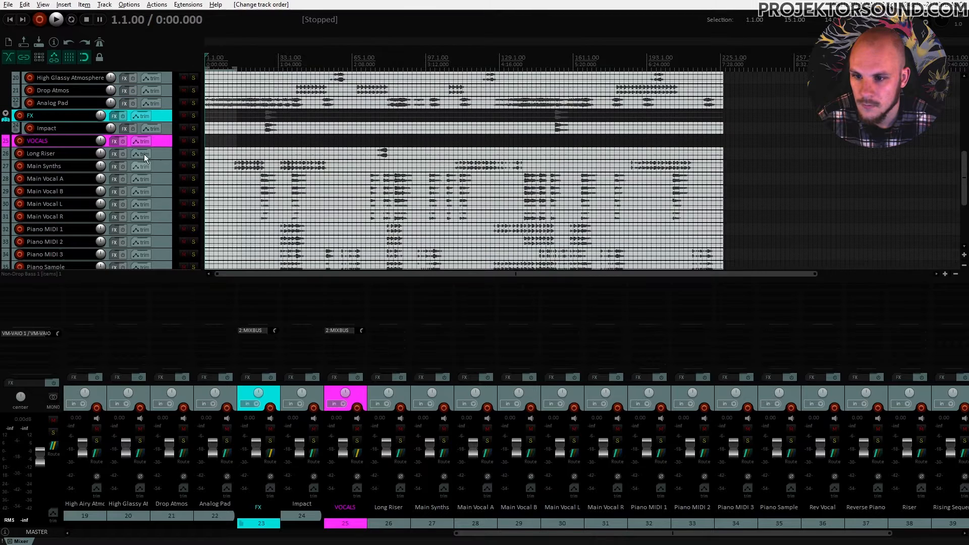
{"action": "left_click", "coordinate": [158, 170]}
{"action": "scroll", "coordinate": [158, 171], "scroll_direction": "up", "scroll_amount": 1}
{"action": "scroll", "coordinate": [158, 201], "scroll_direction": "up", "scroll_amount": 1}
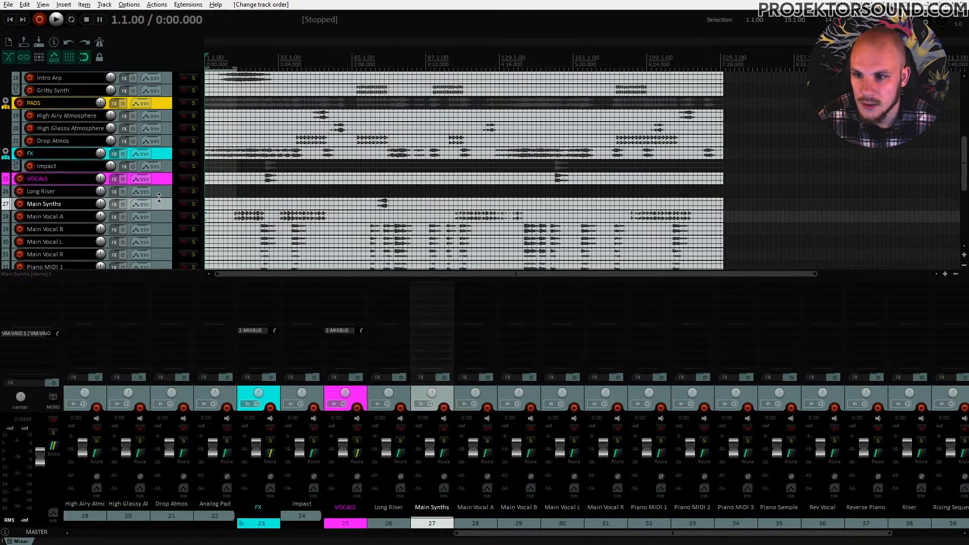
{"action": "left_click_drag", "start_coordinate": [156, 220], "coordinate": [171, 87]}
Move the Rising Sequence track out of the ungrouped tracks into the synth folders above FX
{"action": "scroll", "coordinate": [159, 144], "scroll_direction": "down", "scroll_amount": 3}
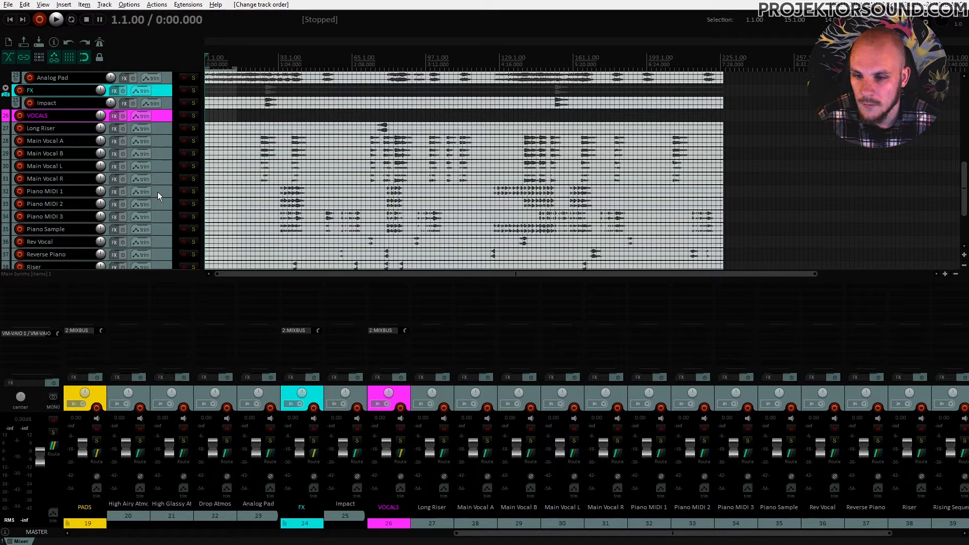
{"action": "scroll", "coordinate": [84, 219], "scroll_direction": "down", "scroll_amount": 3}
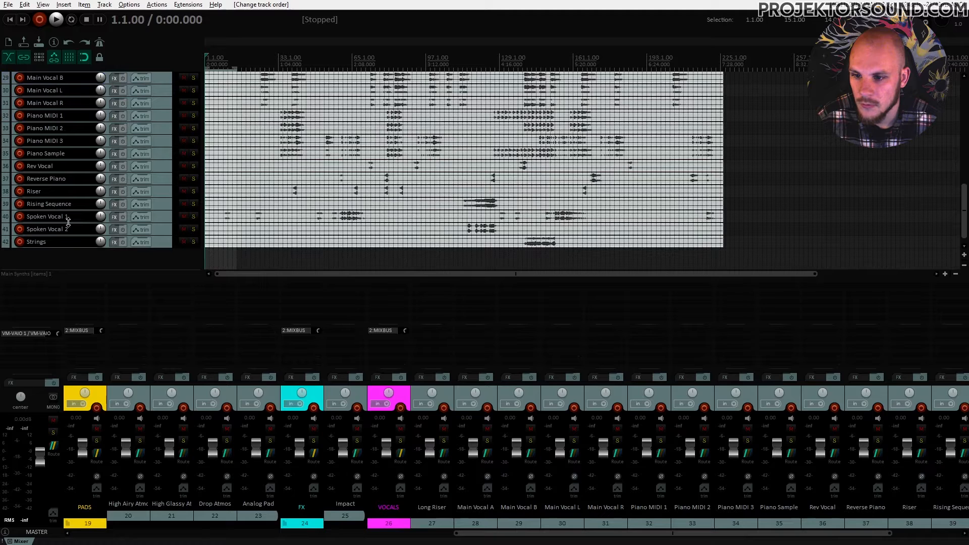
{"action": "left_click", "coordinate": [159, 240]}
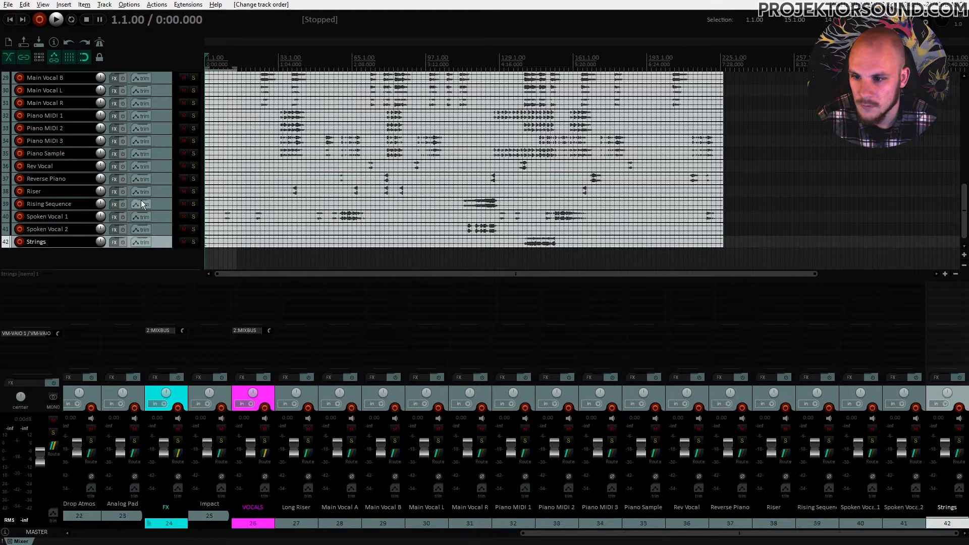
{"action": "left_click", "coordinate": [158, 203]}
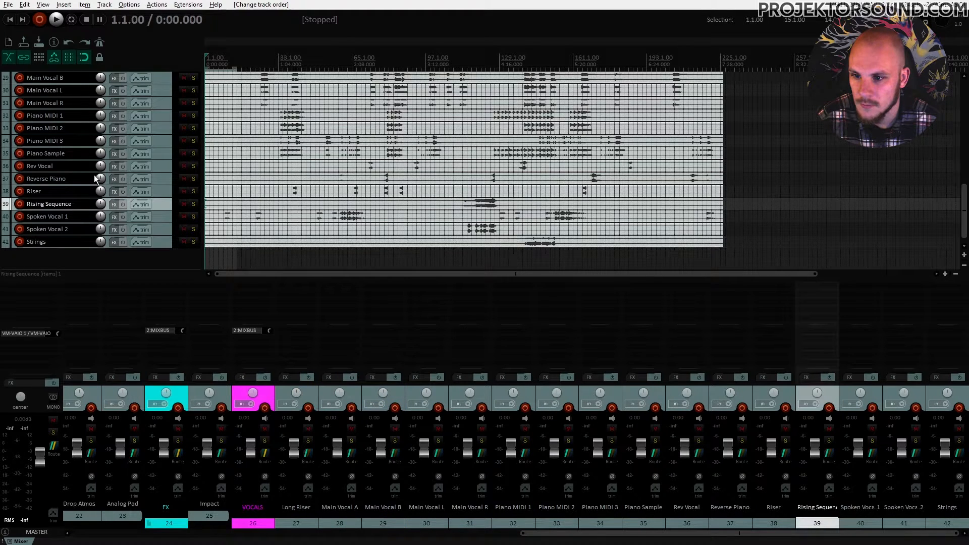
{"action": "scroll", "coordinate": [158, 203], "scroll_direction": "up", "scroll_amount": 1}
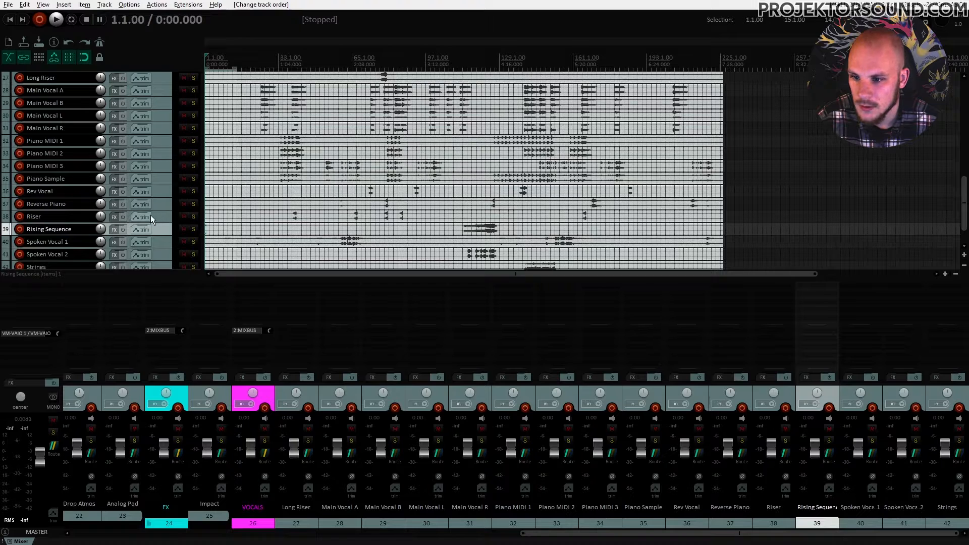
{"action": "scroll", "coordinate": [151, 216], "scroll_direction": "up", "scroll_amount": 1}
{"action": "left_click_drag", "start_coordinate": [162, 244], "coordinate": [155, 99]}
Move the Rev Vocal, Spoken Vocal 1 and Spoken Vocal 2 tracks together into the VOCALS folder
{"action": "scroll", "coordinate": [159, 133], "scroll_direction": "down", "scroll_amount": 3}
{"action": "scroll", "coordinate": [159, 133], "scroll_direction": "down", "scroll_amount": 9}
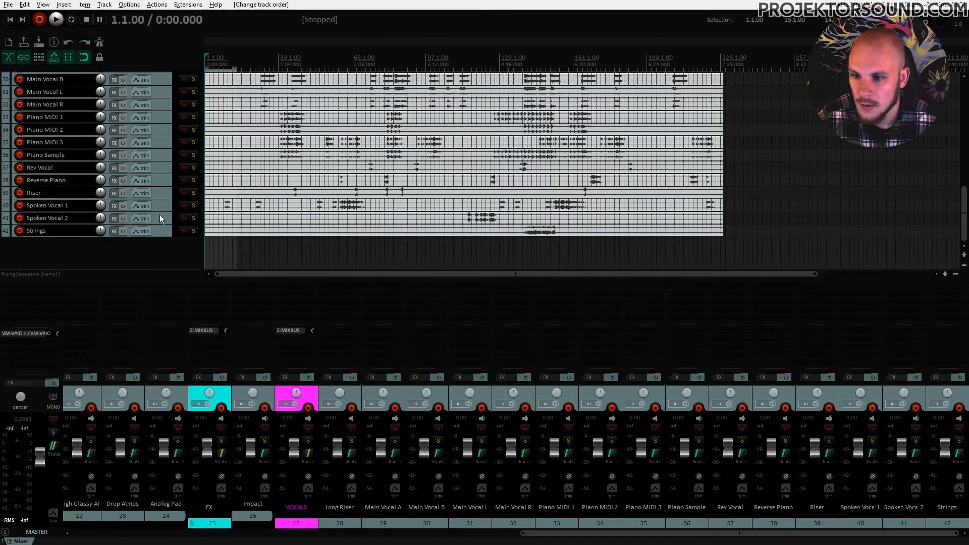
{"action": "left_click", "coordinate": [162, 207]}
{"action": "left_click", "coordinate": [160, 219], "text": "shift"}
{"action": "scroll", "coordinate": [139, 214], "scroll_direction": "up", "scroll_amount": 2}
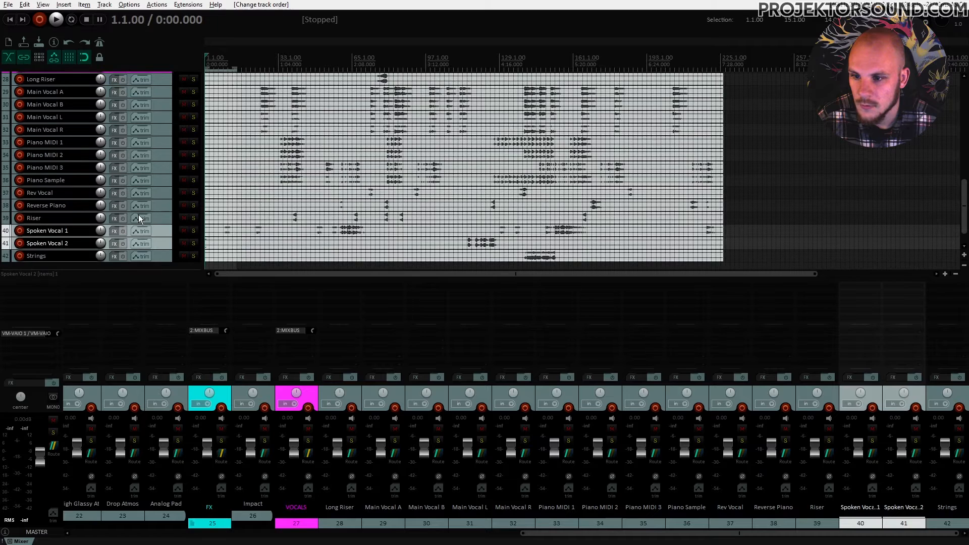
{"action": "left_click", "coordinate": [159, 193]}
{"action": "scroll", "coordinate": [136, 204], "scroll_direction": "up", "scroll_amount": 4}
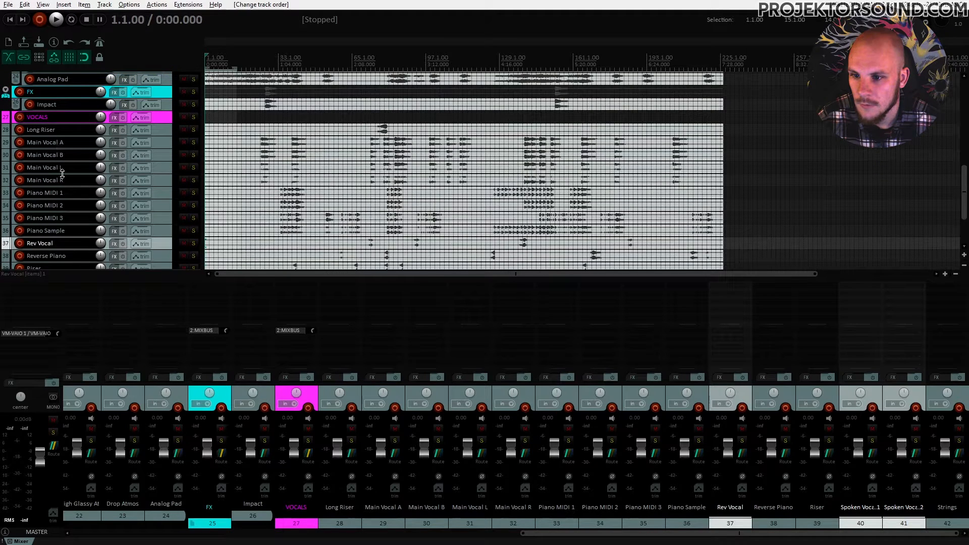
{"action": "left_click_drag", "start_coordinate": [165, 243], "coordinate": [163, 122]}
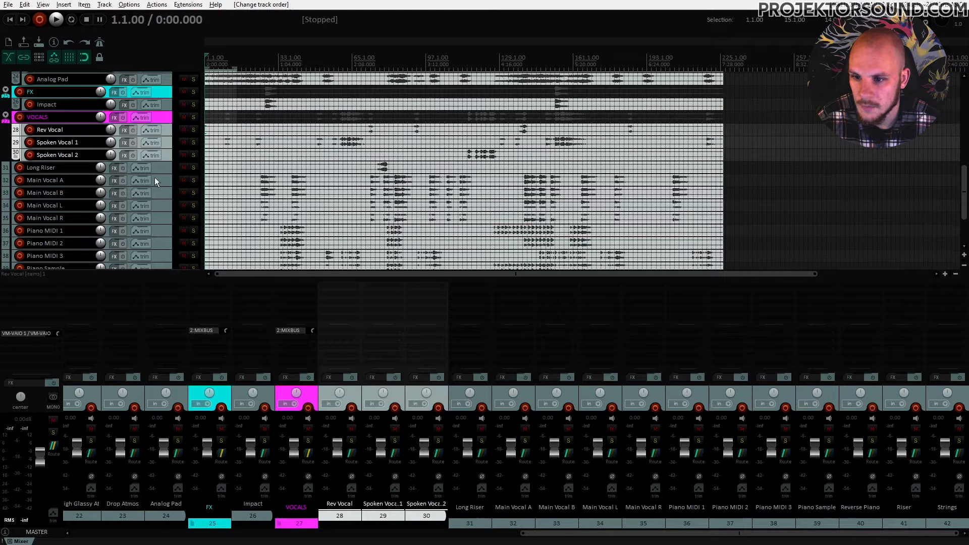
Insert an empty track below Main Vocal B and move the Long Riser track into the FX folder, above Impact
{"action": "left_click", "coordinate": [159, 194]}
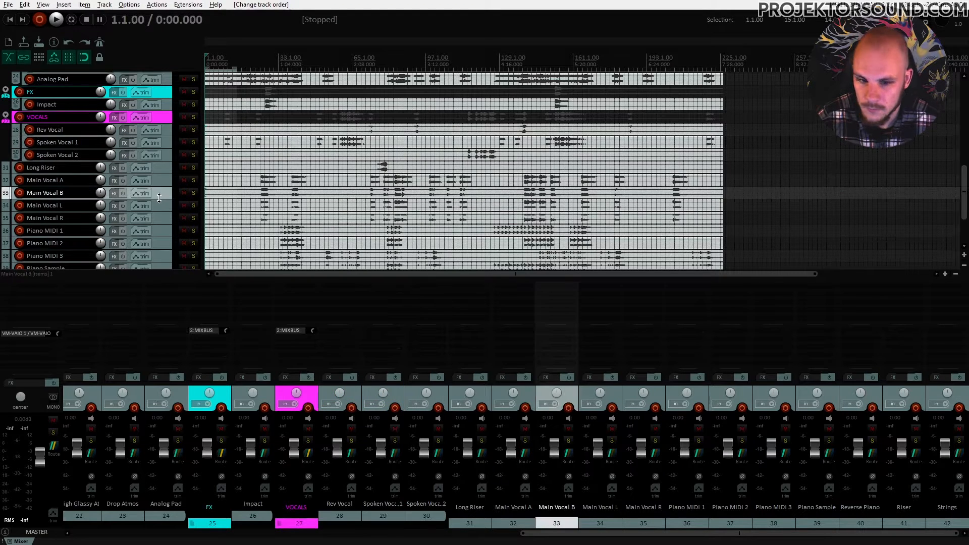
{"action": "right_click", "coordinate": [161, 191]}
{"action": "left_click", "coordinate": [174, 210]}
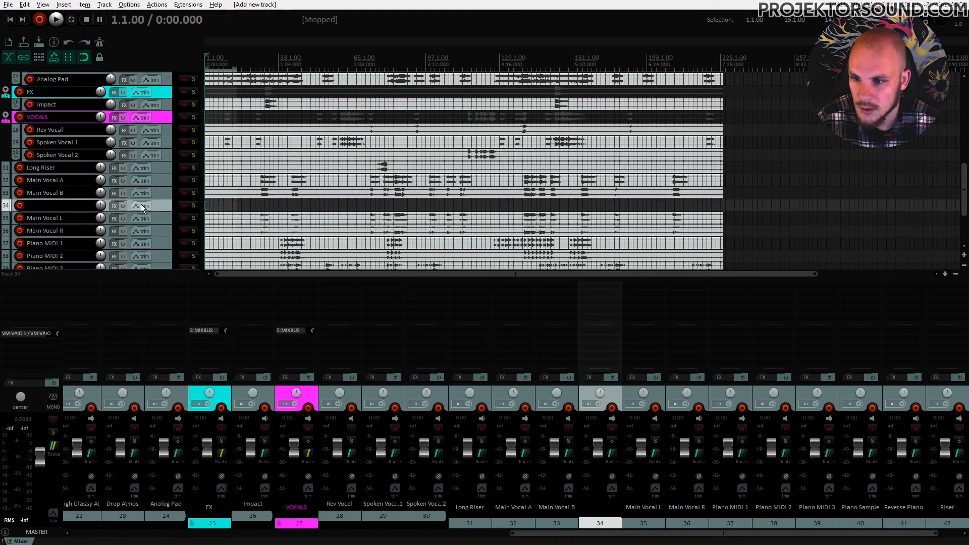
{"action": "left_click_drag", "start_coordinate": [158, 169], "coordinate": [165, 96]}
{"action": "scroll", "coordinate": [127, 196], "scroll_direction": "down", "scroll_amount": 2}
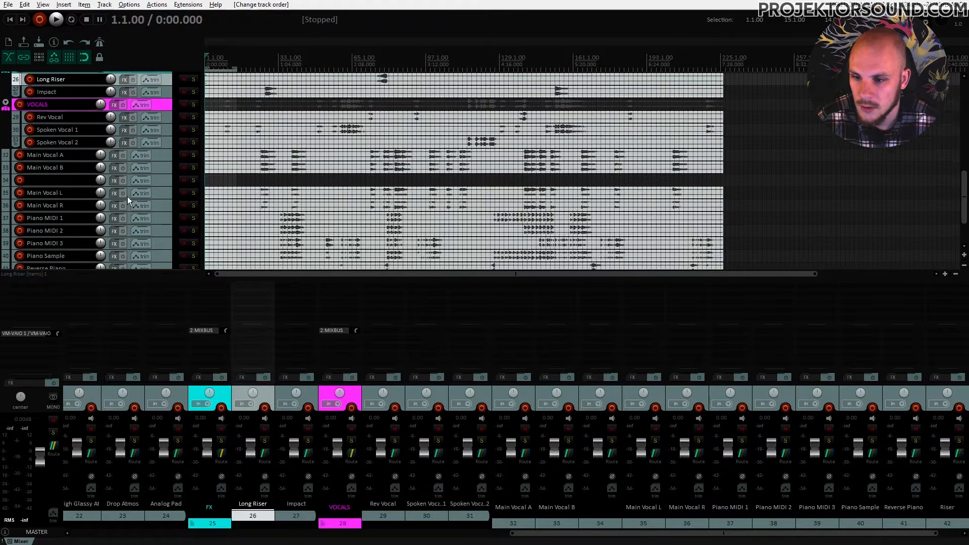
Name the empty track below Main Vocal B "Vocals Stereo" and nest Main Vocal L and Main Vocal R inside it
{"action": "left_click", "coordinate": [67, 182]}
{"action": "double_click", "coordinate": [72, 182]}
{"action": "type", "text": "Vocals Stere"}
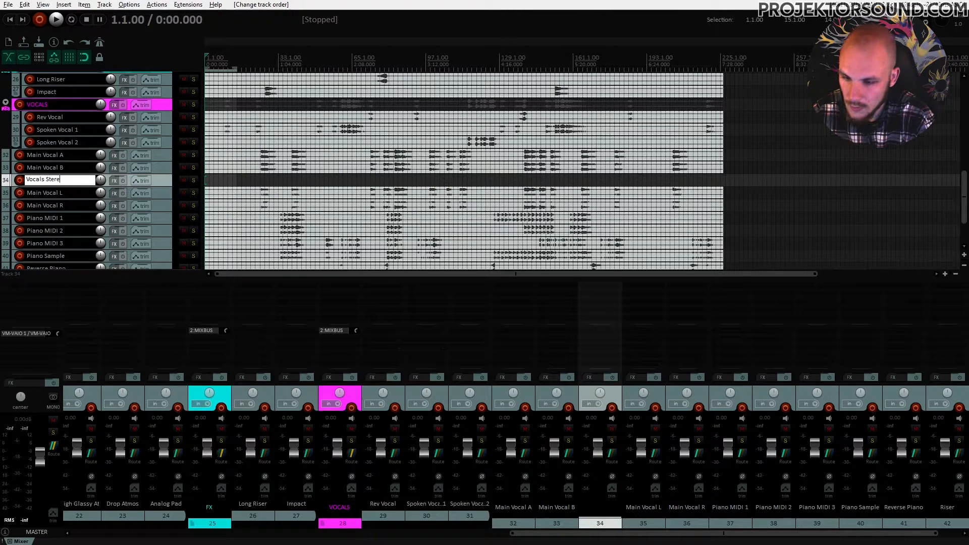
{"action": "type", "text": "o"}
{"action": "left_click", "coordinate": [167, 196]}
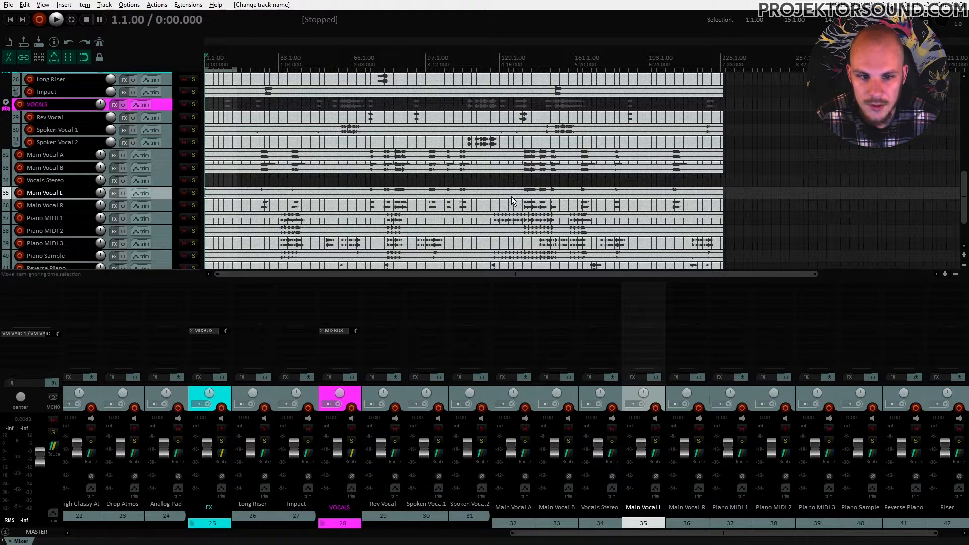
{"action": "left_click", "coordinate": [169, 202], "text": "shift"}
{"action": "left_click_drag", "start_coordinate": [162, 196], "coordinate": [164, 185]}
Insert a new track directly above Main Vocal A and name it "Main Vocal"
{"action": "left_click", "coordinate": [164, 154]}
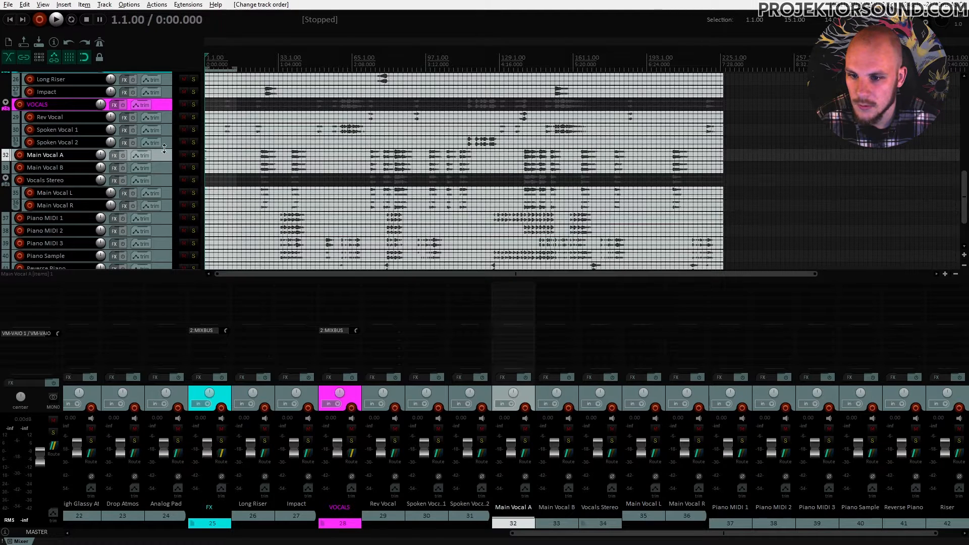
{"action": "right_click", "coordinate": [163, 153]}
{"action": "left_click", "coordinate": [162, 173]}
{"action": "left_click_drag", "start_coordinate": [161, 170], "coordinate": [160, 153]}
{"action": "double_click", "coordinate": [50, 154]}
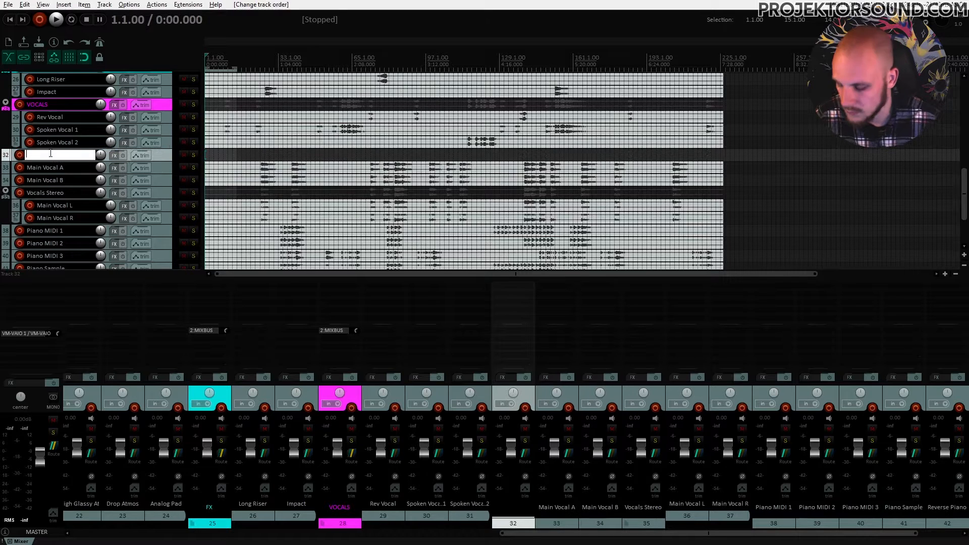
{"action": "type", "text": "Main Vocal"}
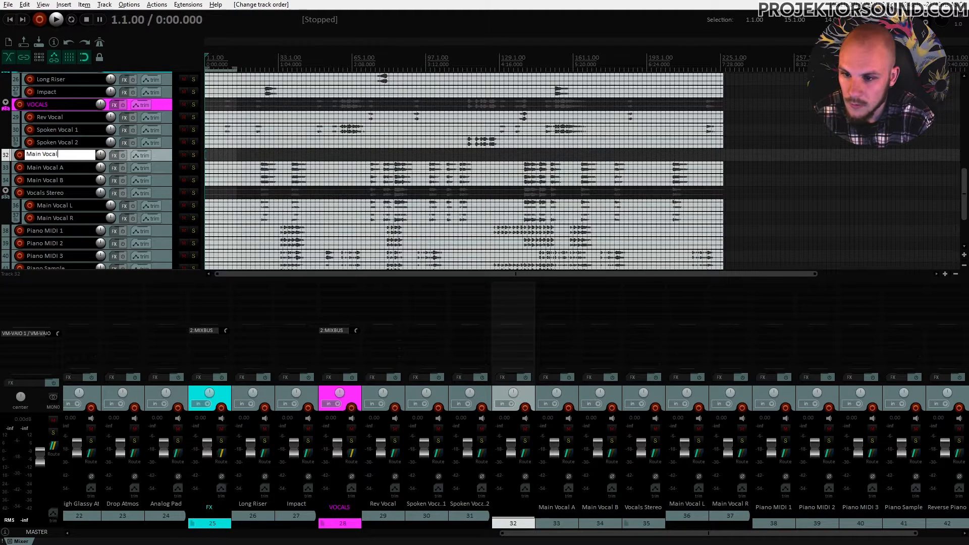
Nest Main Vocal A, Main Vocal B and Vocals Stereo under Main Vocal, and move that group to the start of the VOCALS folder
{"action": "left_click", "coordinate": [138, 167]}
{"action": "left_click", "coordinate": [161, 192], "text": "shift"}
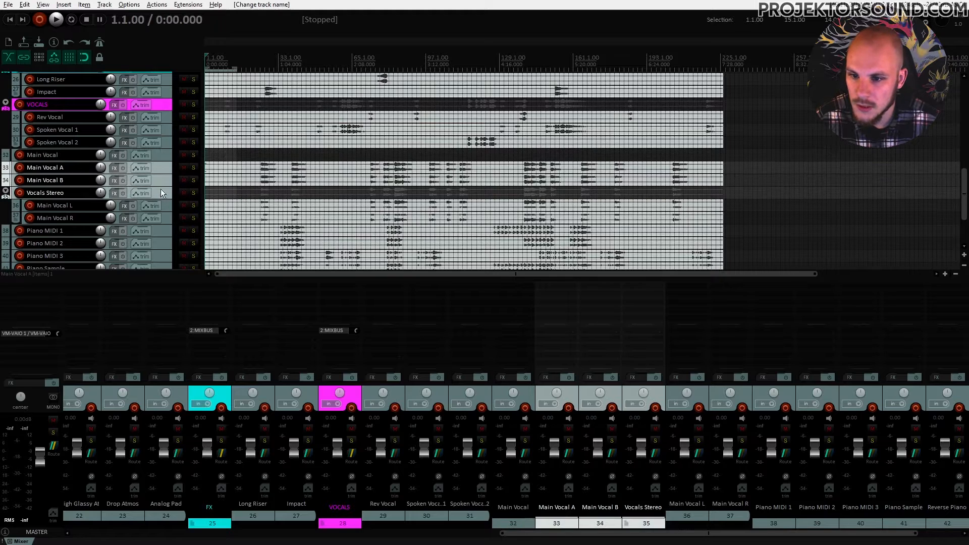
{"action": "left_click_drag", "start_coordinate": [161, 164], "coordinate": [161, 107]}
{"action": "scroll", "coordinate": [116, 167], "scroll_direction": "down", "scroll_amount": 1}
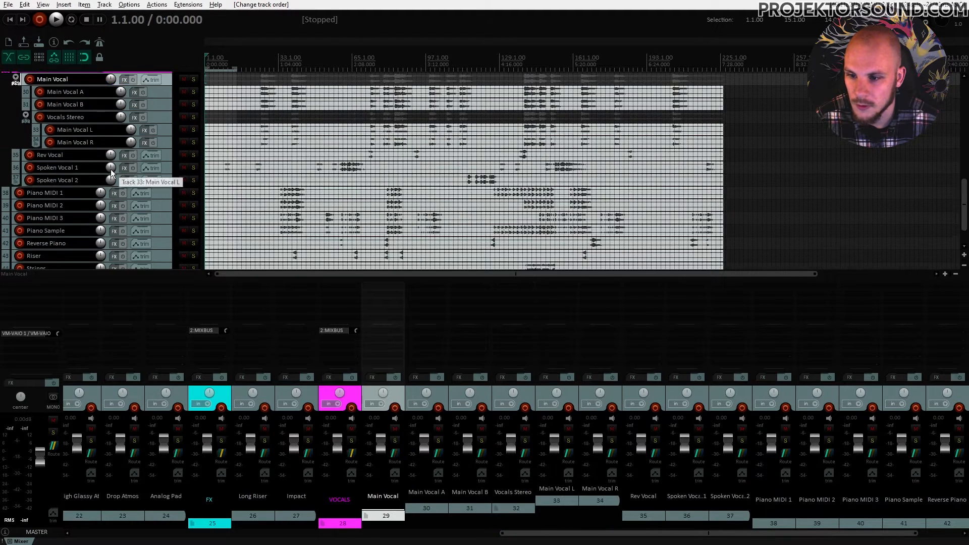
Insert a new track directly above Piano MIDI 1 and name it "Piano"
{"action": "left_click", "coordinate": [160, 192]}
{"action": "right_click", "coordinate": [160, 193]}
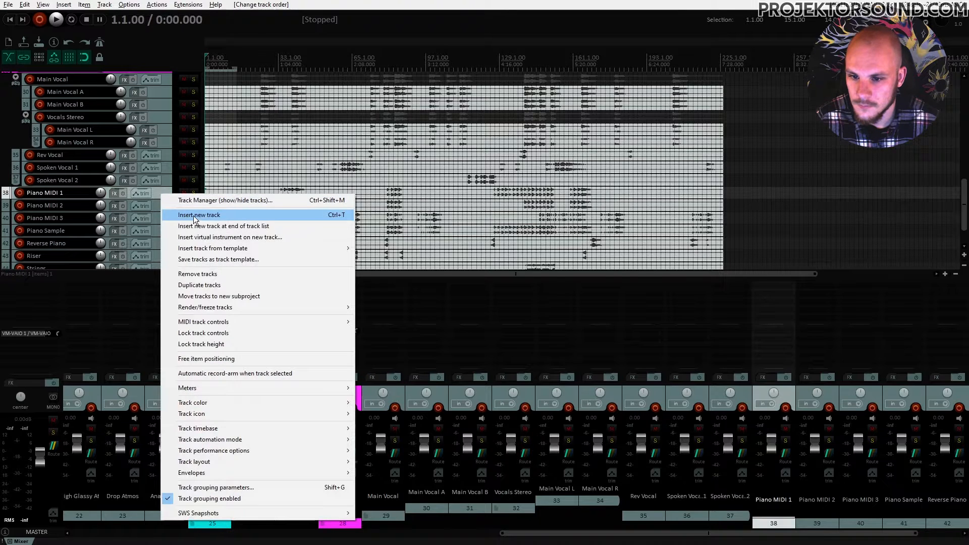
{"action": "left_click", "coordinate": [178, 214]}
{"action": "left_click_drag", "start_coordinate": [161, 205], "coordinate": [162, 190]}
{"action": "double_click", "coordinate": [64, 193]}
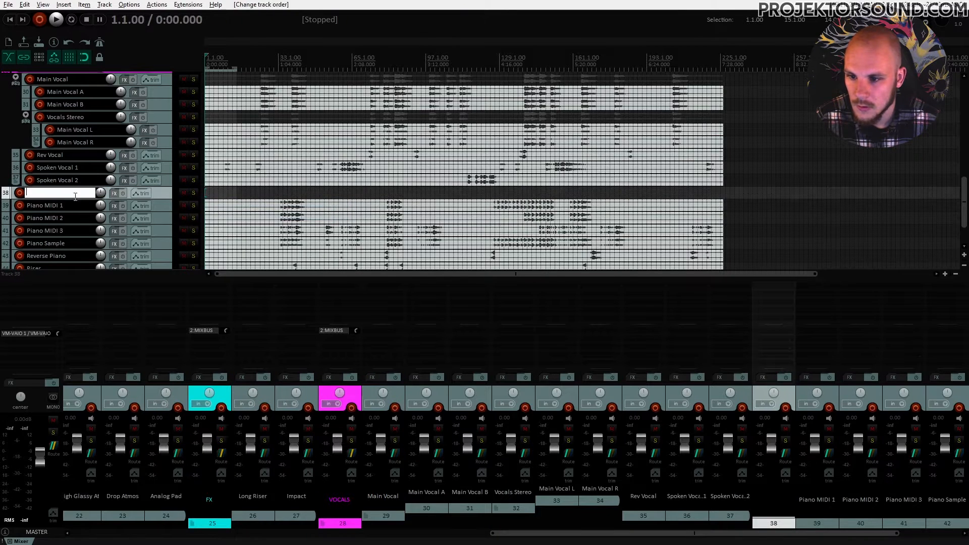
{"action": "type", "text": "Pi"}
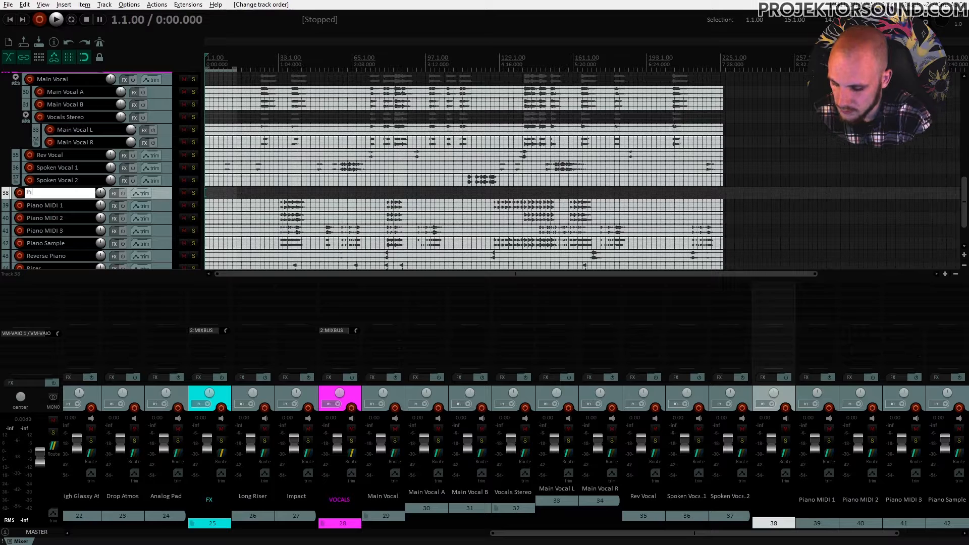
{"action": "type", "text": "ano"}
Nest Piano MIDI 1, Piano MIDI 2, Piano MIDI 3 and Piano Sample inside the Piano track
{"action": "left_click", "coordinate": [158, 205]}
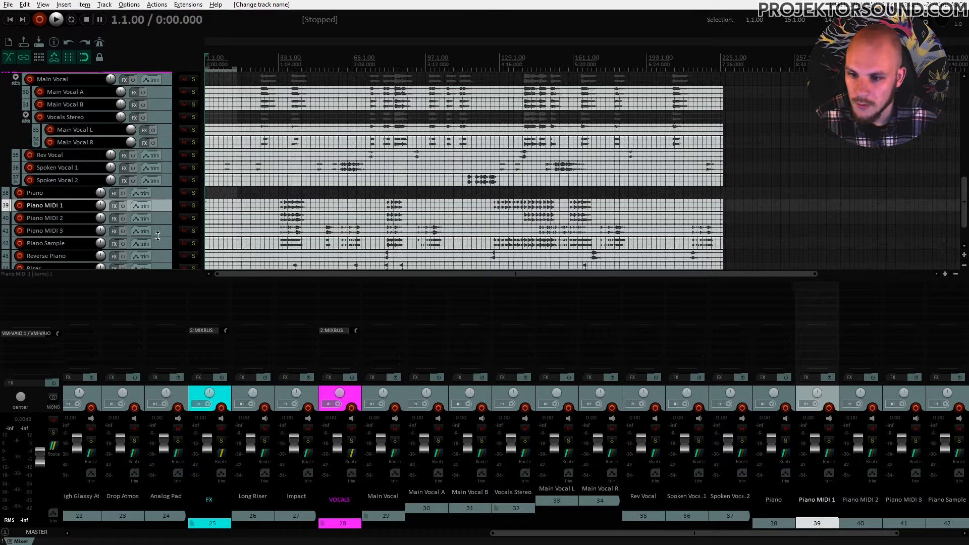
{"action": "left_click", "coordinate": [158, 242], "text": "shift"}
{"action": "left_click_drag", "start_coordinate": [162, 208], "coordinate": [164, 192]}
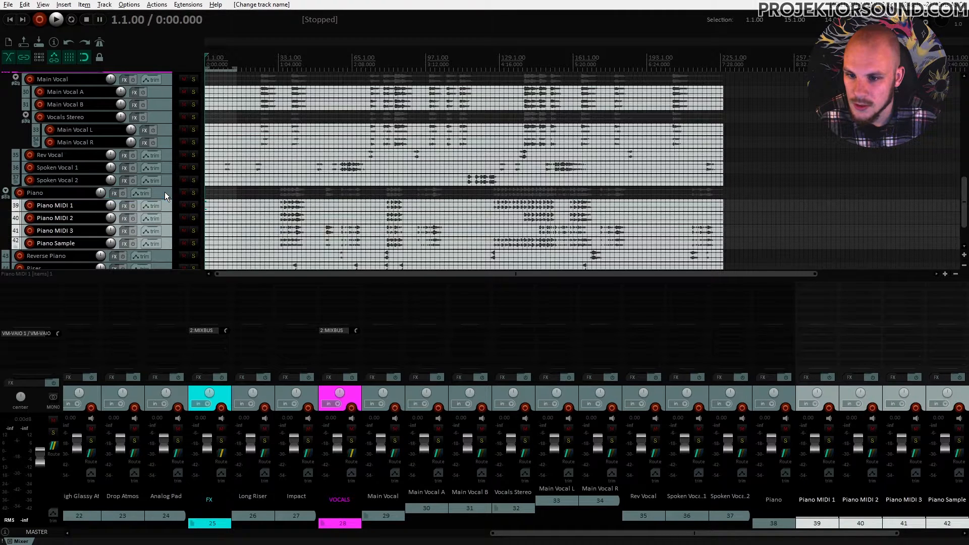
Move the Piano group, Reverse Piano and Strings together into the LEADS folder, between Main Synths and Gritty Synth
{"action": "scroll", "coordinate": [130, 209], "scroll_direction": "up", "scroll_amount": 1}
{"action": "scroll", "coordinate": [130, 209], "scroll_direction": "down", "scroll_amount": 2}
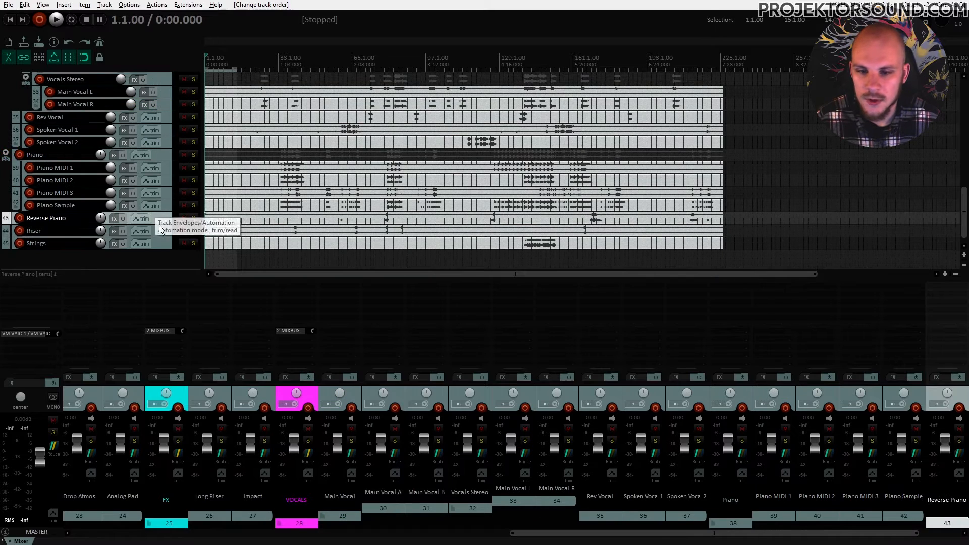
{"action": "left_click", "coordinate": [45, 221]}
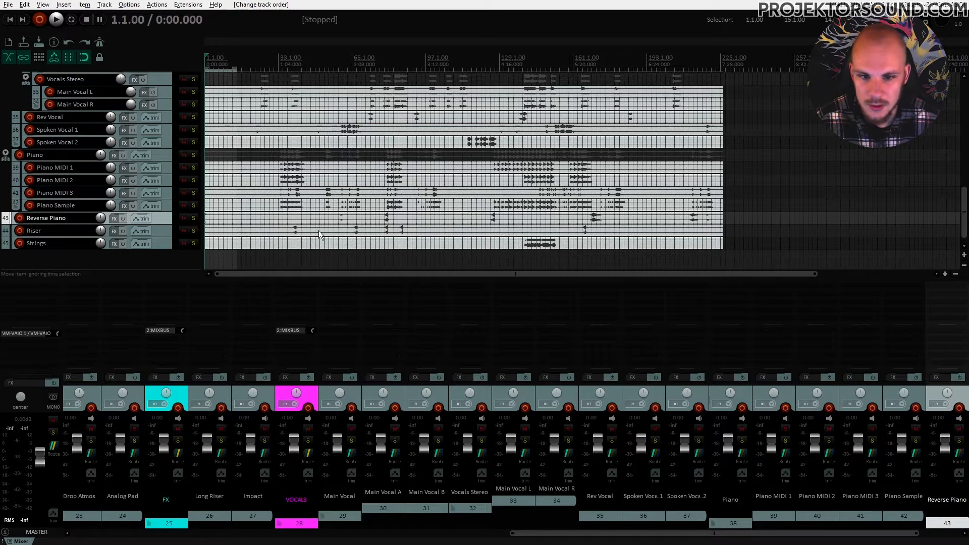
{"action": "left_click", "coordinate": [162, 156]}
{"action": "scroll", "coordinate": [152, 205], "scroll_direction": "up", "scroll_amount": 4}
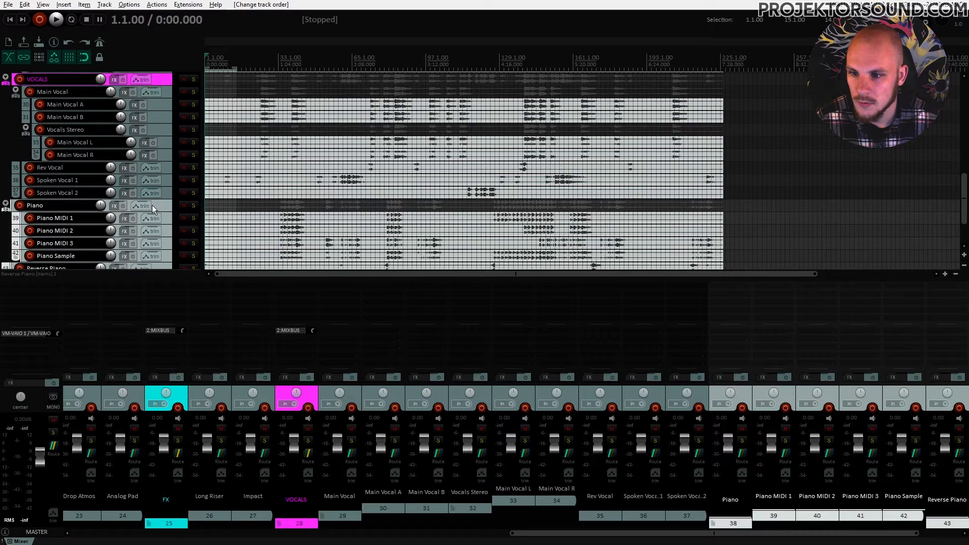
{"action": "scroll", "coordinate": [162, 244], "scroll_direction": "down", "scroll_amount": 5}
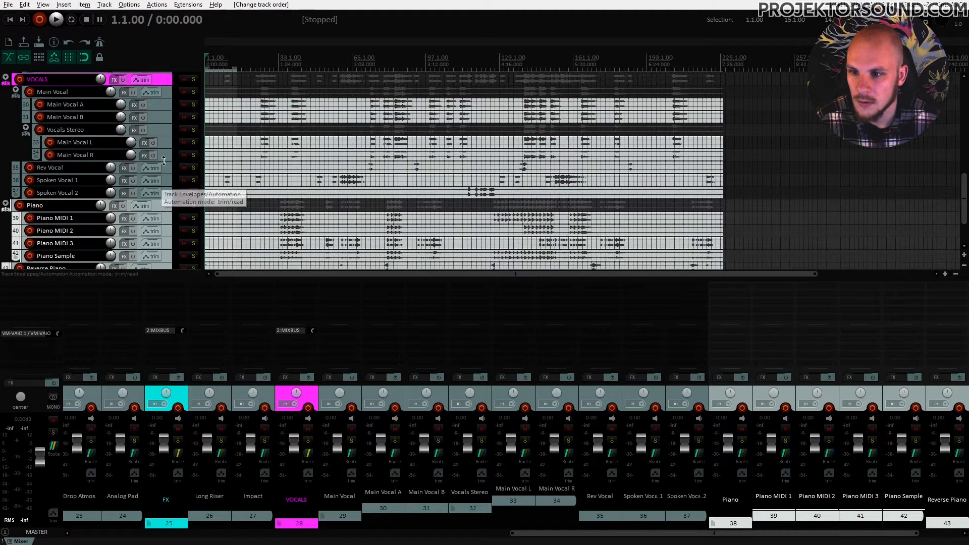
{"action": "left_click", "coordinate": [162, 231], "text": "ctrl"}
{"action": "scroll", "coordinate": [162, 232], "scroll_direction": "up", "scroll_amount": 4}
{"action": "left_click_drag", "start_coordinate": [167, 242], "coordinate": [156, 128]}
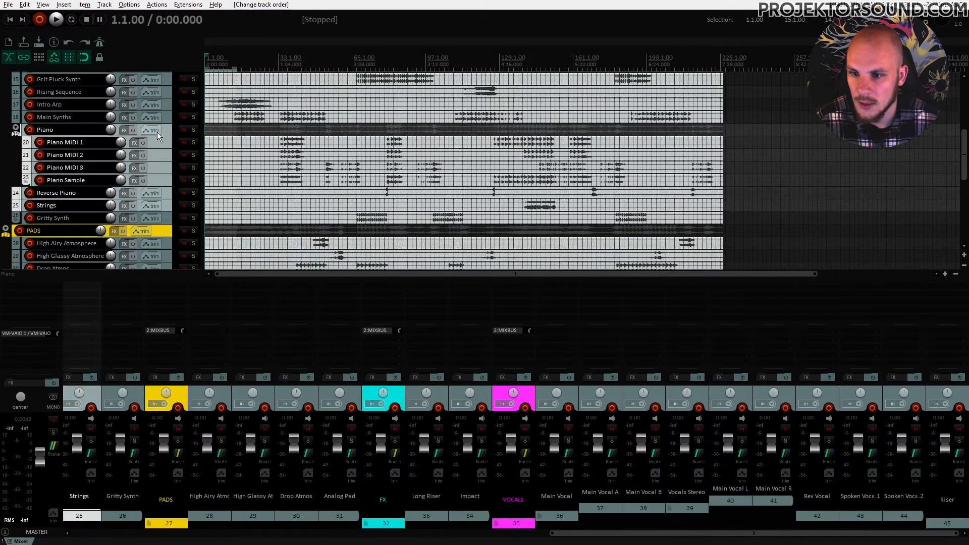
Move the Riser track into the FX folder, between Long Riser and Impact
{"action": "scroll", "coordinate": [159, 151], "scroll_direction": "down", "scroll_amount": 9}
{"action": "left_click_drag", "start_coordinate": [165, 233], "coordinate": [147, 189]}
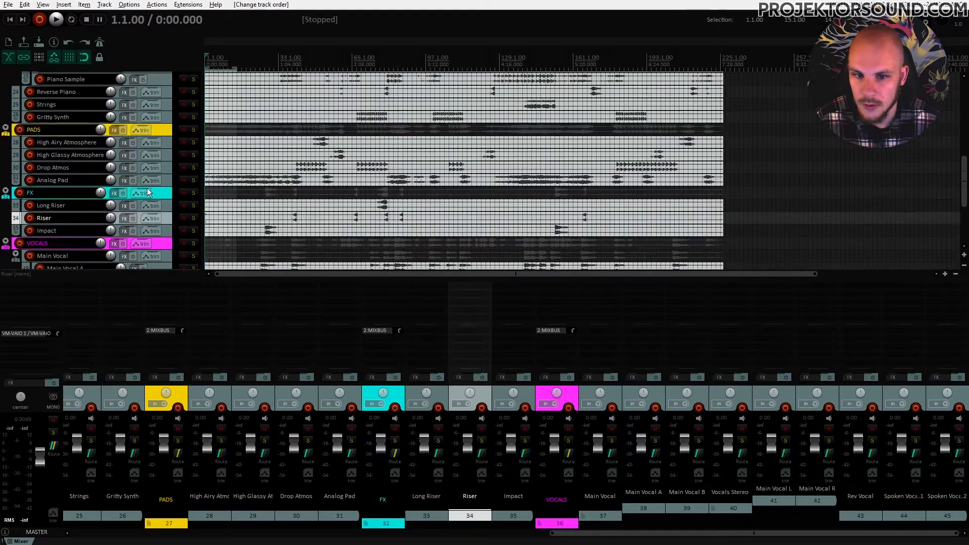
Set the DRUMS child tracks, Kick through Snare, to the orange custom color 1
{"action": "scroll", "coordinate": [154, 189], "scroll_direction": "up", "scroll_amount": 10}
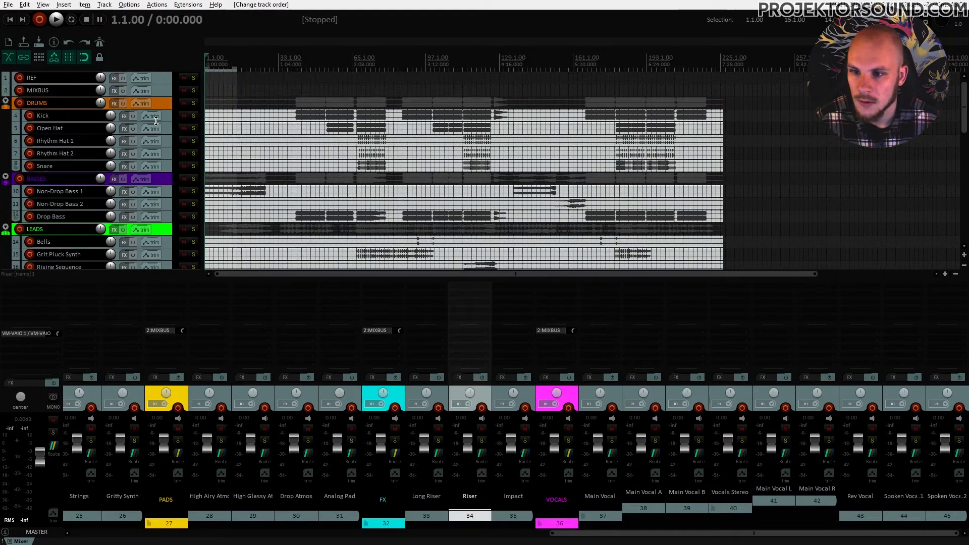
{"action": "left_click", "coordinate": [168, 117]}
{"action": "left_click", "coordinate": [165, 165], "text": "shift"}
{"action": "right_click", "coordinate": [165, 166]}
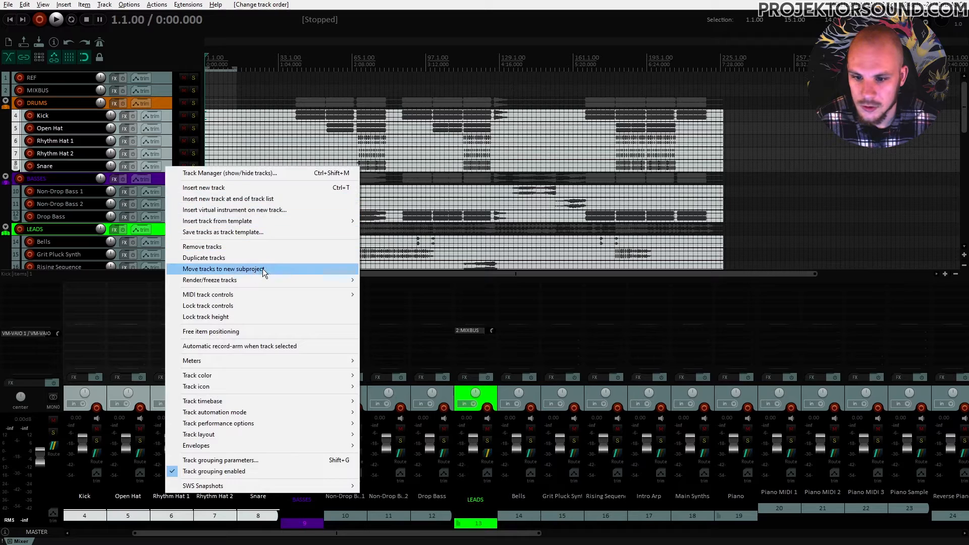
{"action": "mouse_move", "coordinate": [247, 379]}
{"action": "mouse_move", "coordinate": [396, 418]}
{"action": "left_click", "coordinate": [510, 248]}
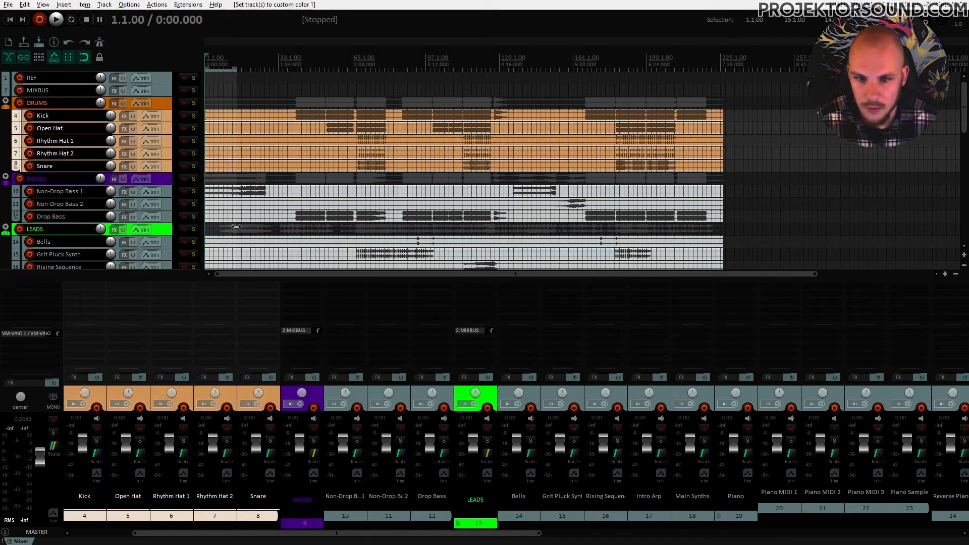
Set Non-Drop Bass 1, Non-Drop Bass 2 and Drop Bass to the purple custom color 9
{"action": "left_click", "coordinate": [173, 190]}
{"action": "left_click", "coordinate": [169, 204], "text": "shift"}
{"action": "left_click", "coordinate": [166, 216], "text": "shift"}
{"action": "right_click", "coordinate": [167, 216]}
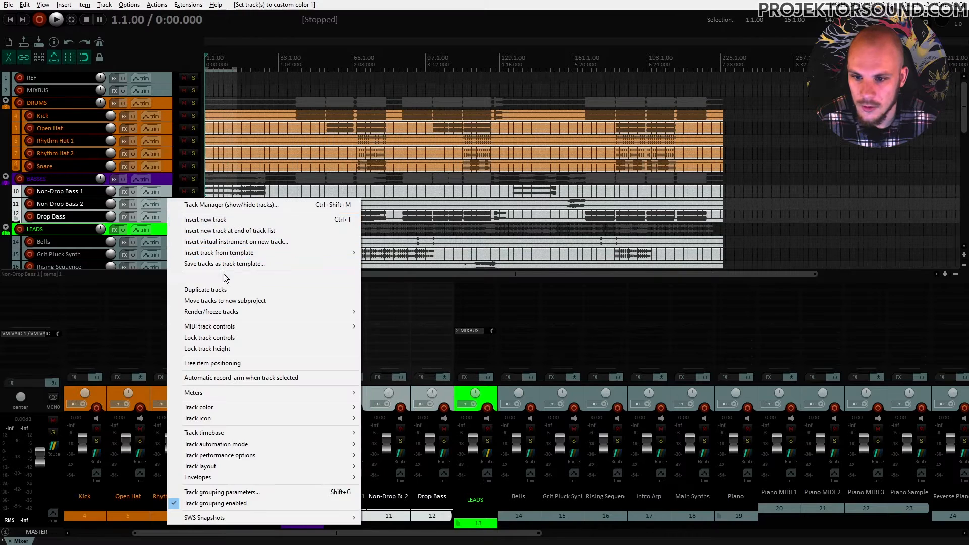
{"action": "mouse_move", "coordinate": [261, 408]}
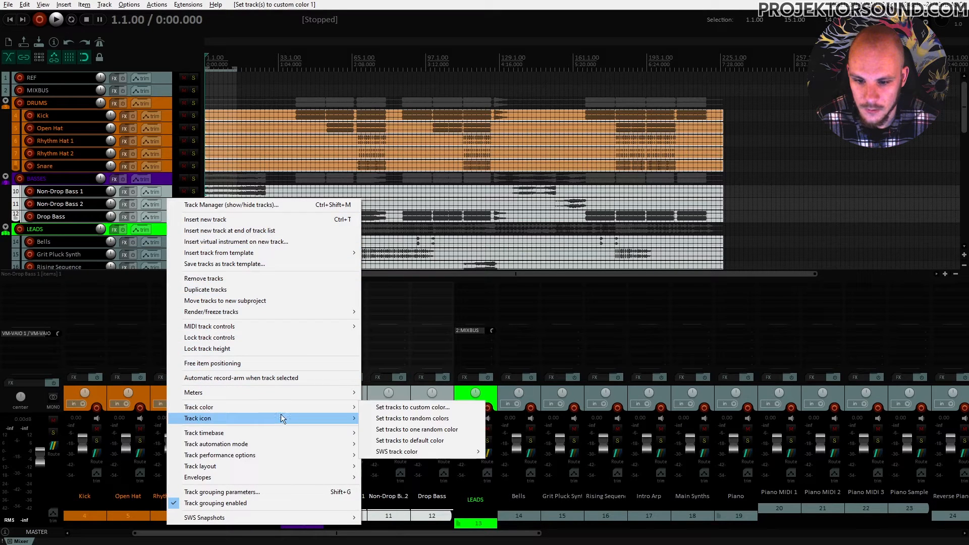
{"action": "mouse_move", "coordinate": [418, 449]}
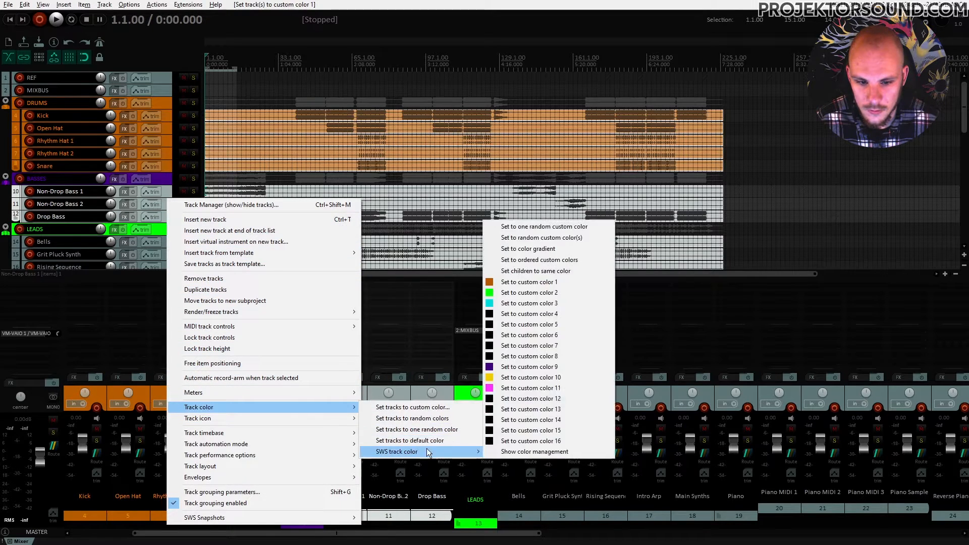
{"action": "left_click", "coordinate": [530, 366]}
Set all tracks inside the LEADS folder, Bells through Gritty Synth, to the green custom color 2
{"action": "scroll", "coordinate": [152, 206], "scroll_direction": "down", "scroll_amount": 3}
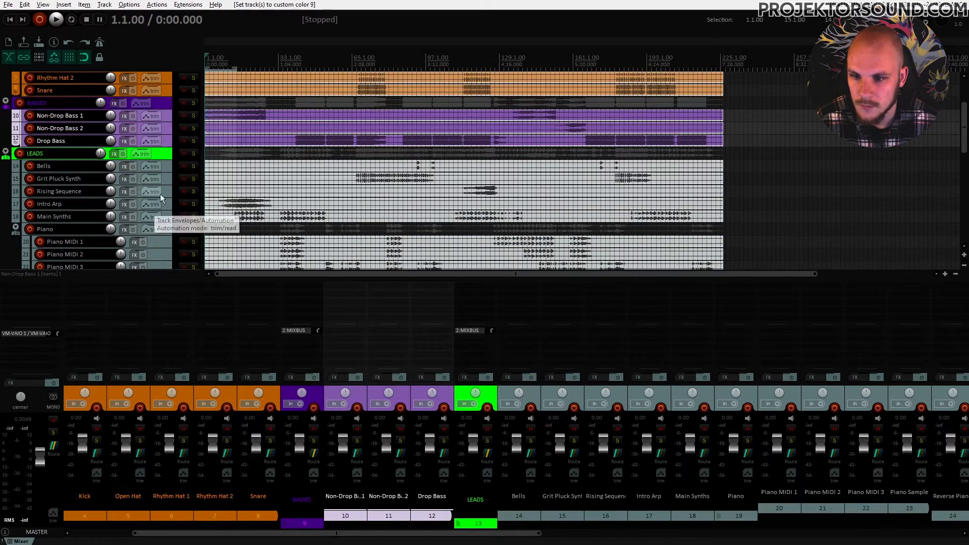
{"action": "left_click", "coordinate": [164, 163]}
{"action": "scroll", "coordinate": [157, 202], "scroll_direction": "down", "scroll_amount": 3}
{"action": "left_click", "coordinate": [162, 259], "text": "shift"}
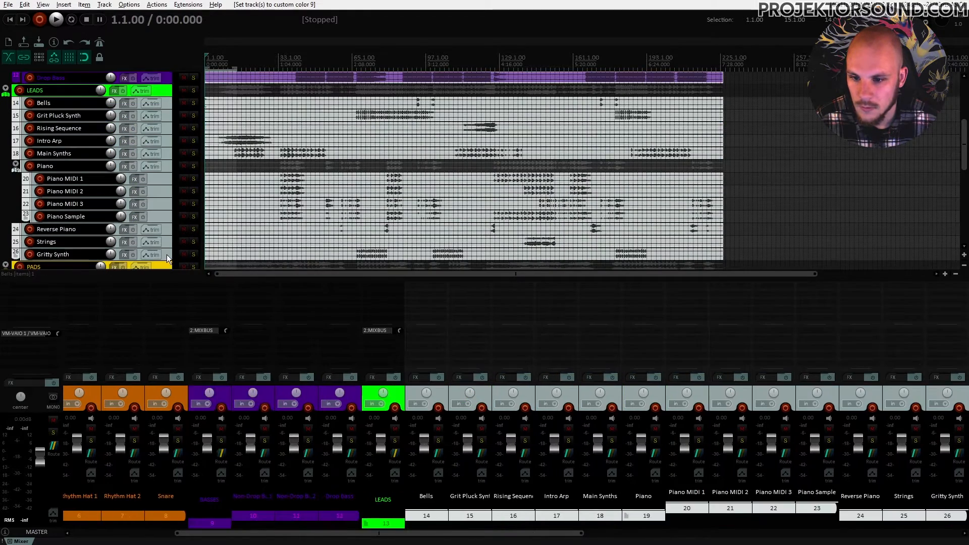
{"action": "right_click", "coordinate": [166, 255]}
{"action": "mouse_move", "coordinate": [266, 407]}
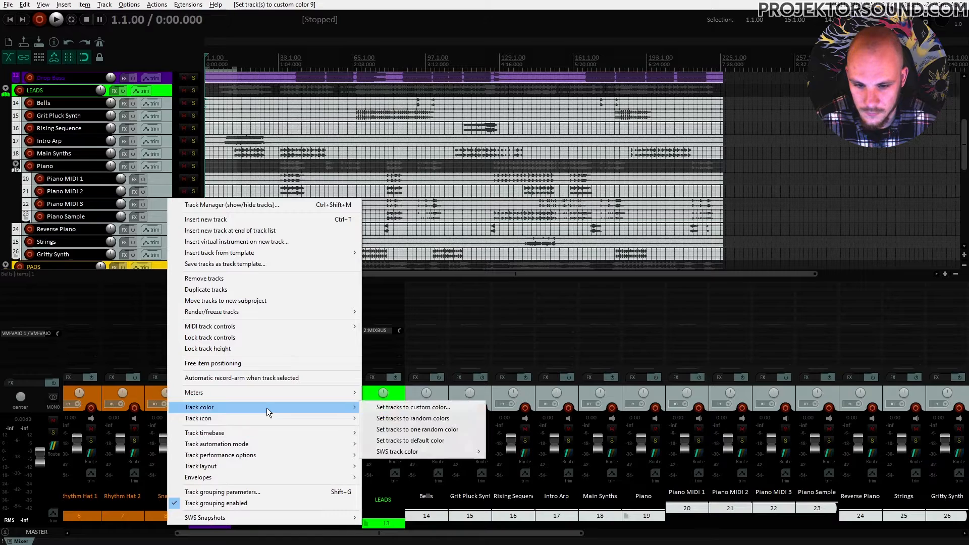
{"action": "mouse_move", "coordinate": [480, 454]}
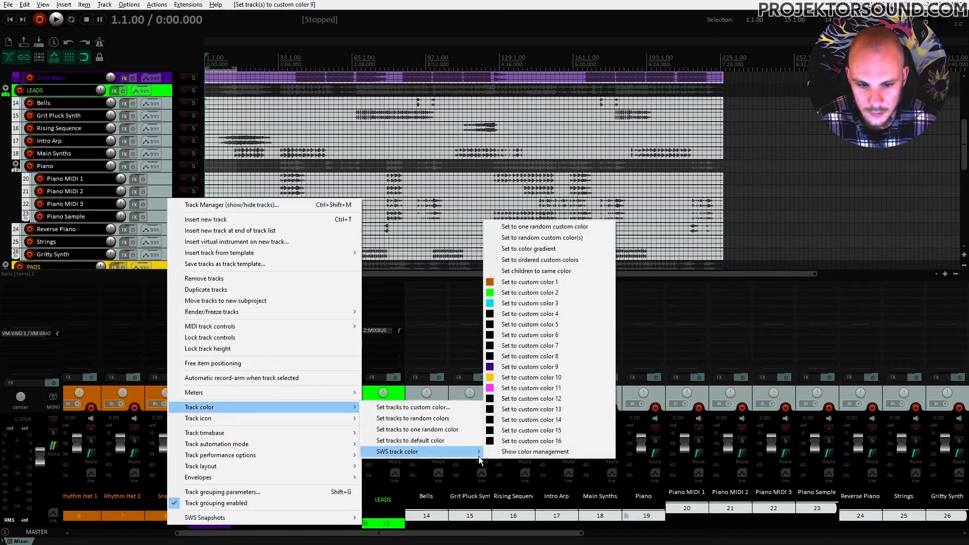
{"action": "left_click", "coordinate": [530, 293]}
{"action": "scroll", "coordinate": [154, 229], "scroll_direction": "down", "scroll_amount": 5}
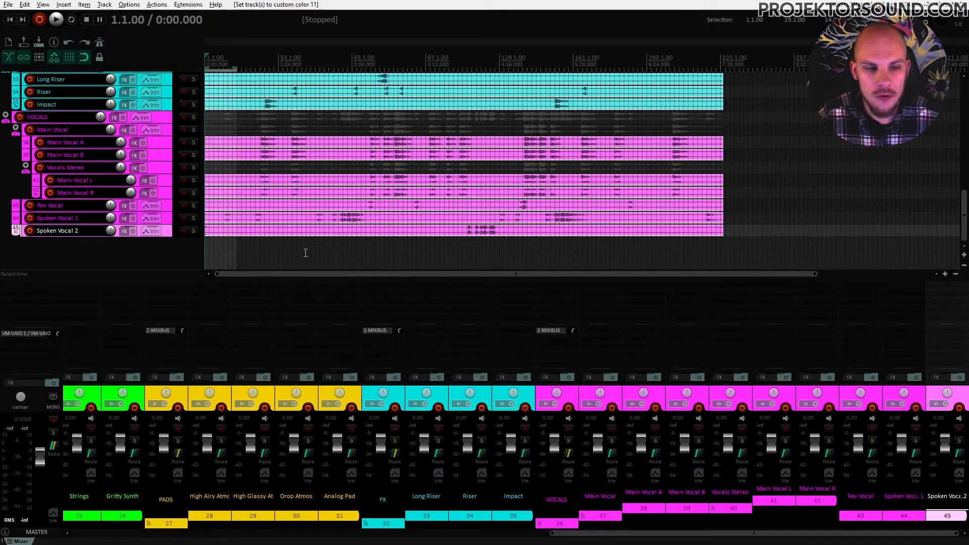
{"action": "scroll", "coordinate": [211, 209], "scroll_direction": "up", "scroll_amount": 15}
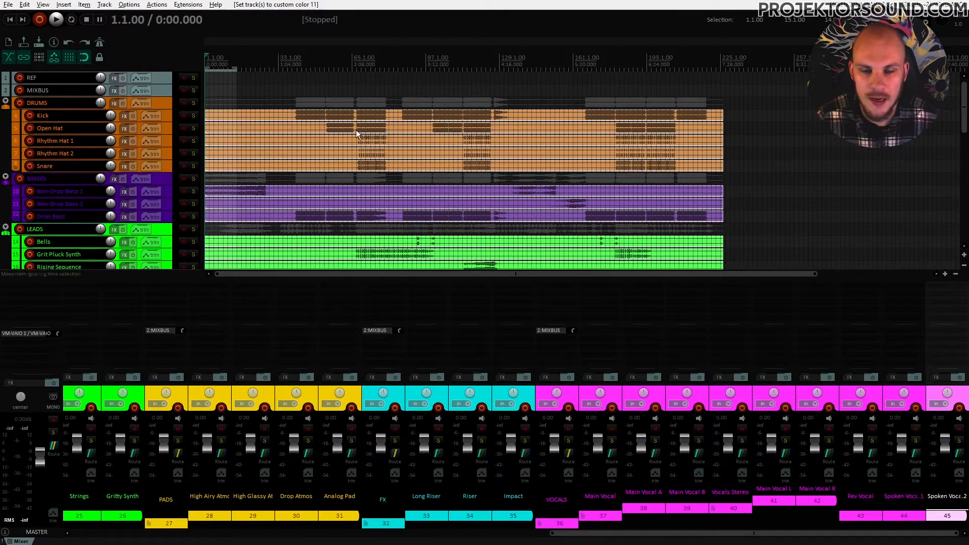
{"action": "scroll", "coordinate": [375, 157], "scroll_direction": "down", "scroll_amount": 8}
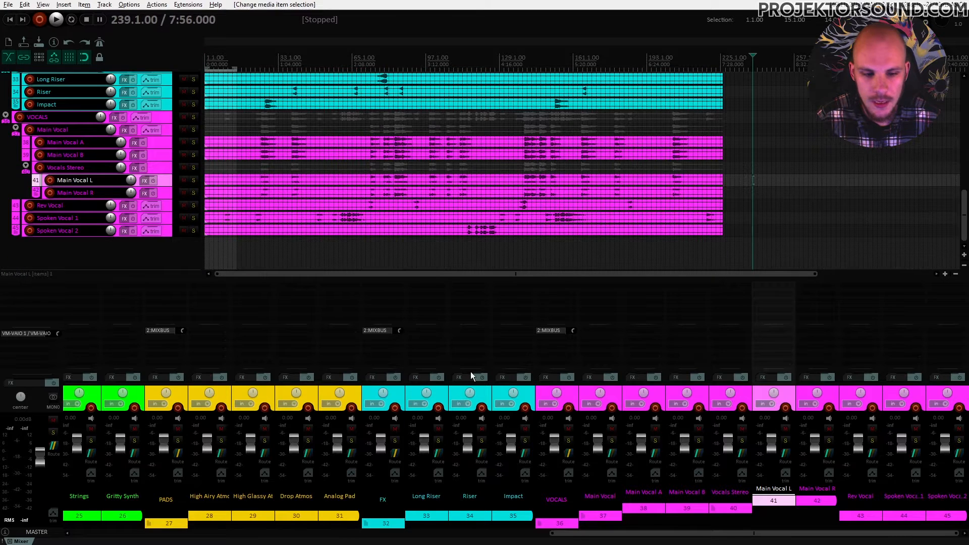
Mute the individual tracks in VOCALS and FX, the PADS tracks below High Airy Atmosphere, and the LEADS tracks from Gritty Synth up to Piano MIDI 1
{"action": "left_click_drag", "start_coordinate": [183, 231], "coordinate": [182, 136]}
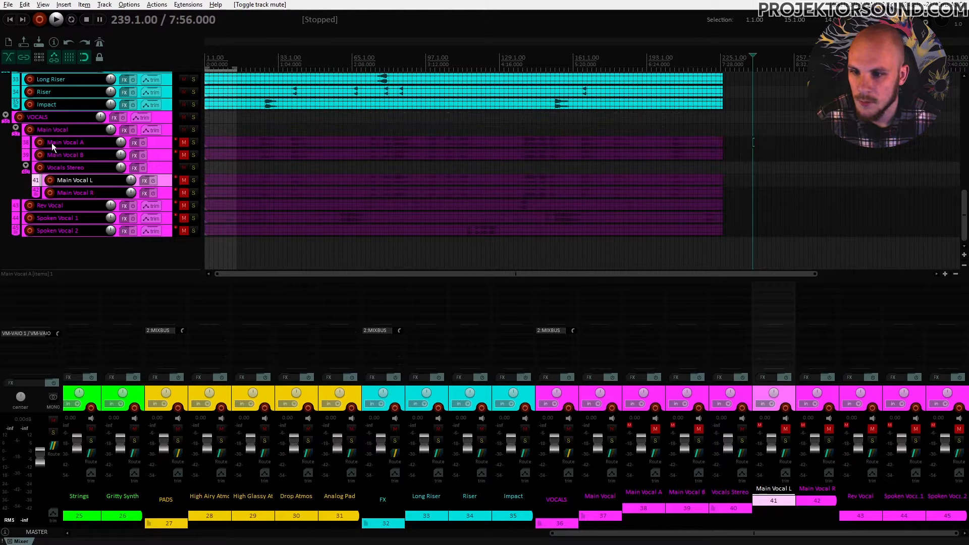
{"action": "scroll", "coordinate": [53, 146], "scroll_direction": "up", "scroll_amount": 4}
{"action": "left_click_drag", "start_coordinate": [183, 205], "coordinate": [183, 129]}
{"action": "scroll", "coordinate": [183, 178], "scroll_direction": "up", "scroll_amount": 4}
{"action": "scroll", "coordinate": [171, 198], "scroll_direction": "up", "scroll_amount": 5}
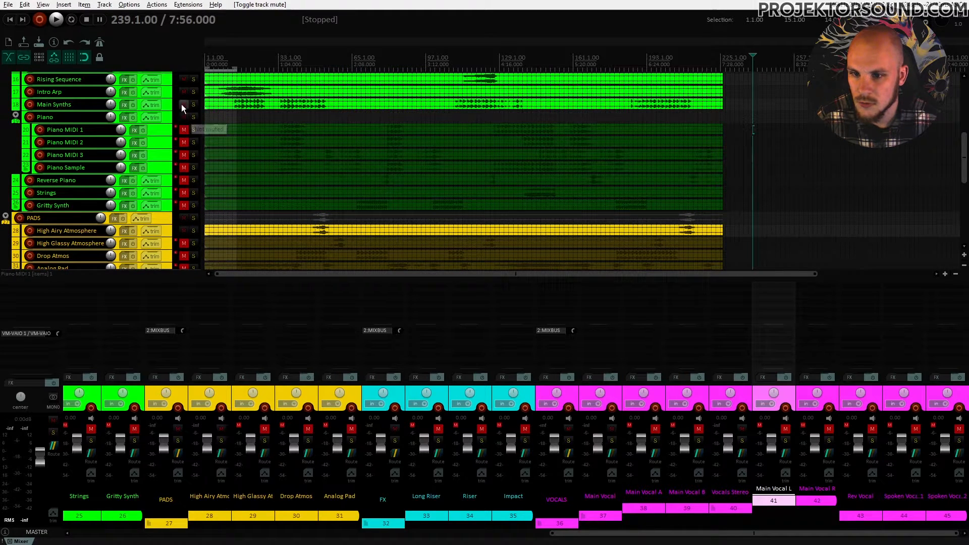
Mute the remaining LEADS tracks from Main Synths upward and the individual tracks in the BASSES and DRUMS folders
{"action": "left_click", "coordinate": [182, 105]}
{"action": "scroll", "coordinate": [177, 151], "scroll_direction": "up", "scroll_amount": 4}
{"action": "scroll", "coordinate": [181, 177], "scroll_direction": "up", "scroll_amount": 4}
{"action": "left_click_drag", "start_coordinate": [183, 193], "coordinate": [183, 152]}
{"action": "scroll", "coordinate": [174, 189], "scroll_direction": "up", "scroll_amount": 7}
{"action": "left_click_drag", "start_coordinate": [182, 216], "coordinate": [184, 103]}
Mute the High Airy Atmosphere track in the PADS folder
{"action": "scroll", "coordinate": [325, 176], "scroll_direction": "down", "scroll_amount": 14}
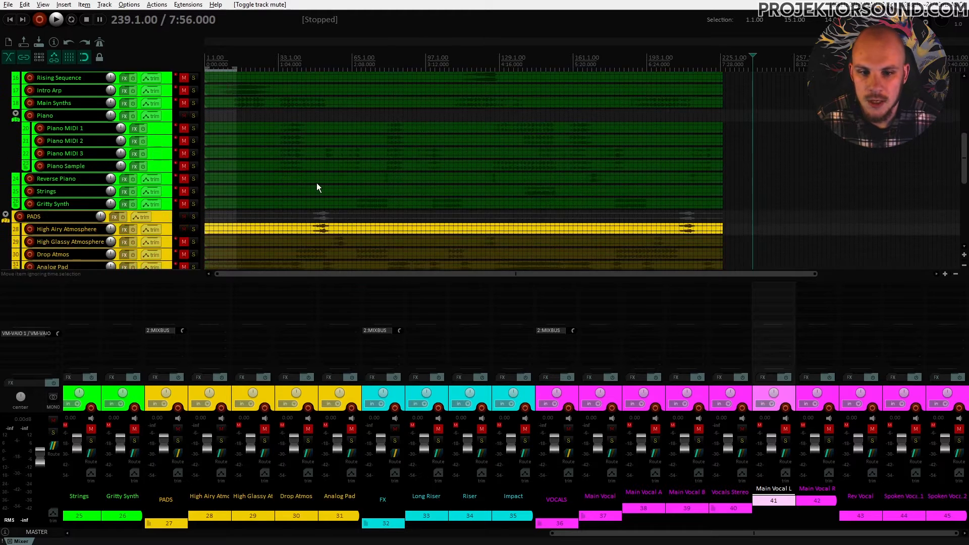
{"action": "scroll", "coordinate": [317, 185], "scroll_direction": "down", "scroll_amount": 6}
{"action": "left_click", "coordinate": [182, 166]}
{"action": "scroll", "coordinate": [353, 202], "scroll_direction": "down", "scroll_amount": 7}
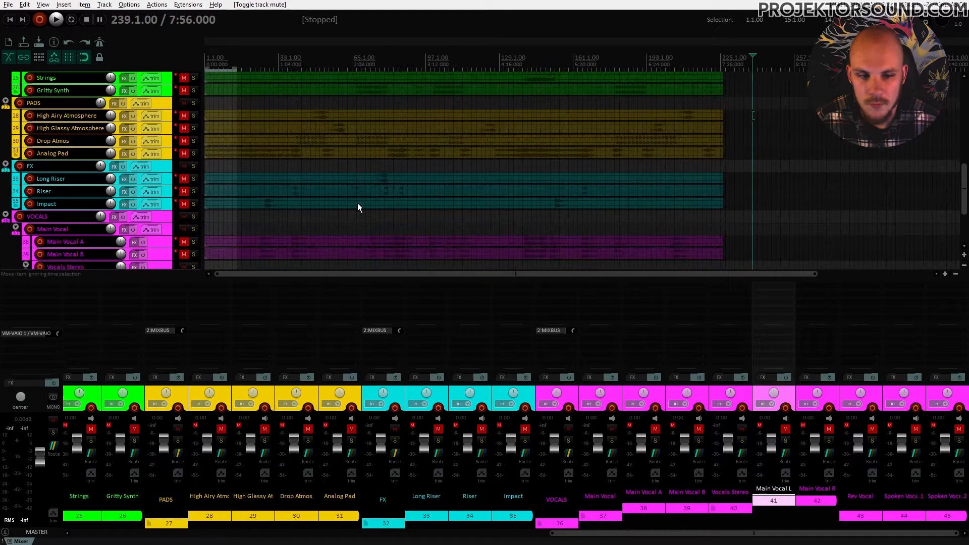
Select the media items on all VOCALS tracks, from Main Vocal A down to Spoken Vocal 2
{"action": "scroll", "coordinate": [283, 237], "scroll_direction": "up", "scroll_amount": 3}
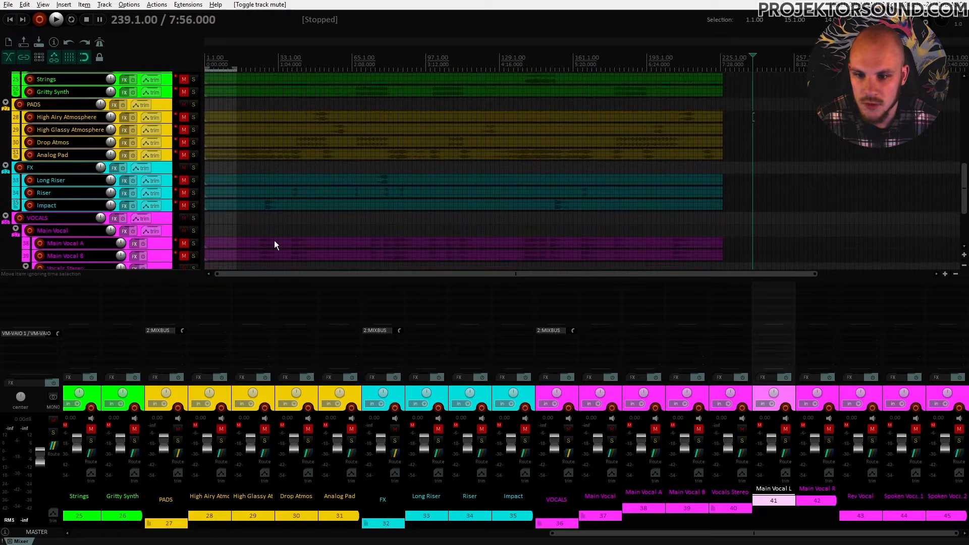
{"action": "scroll", "coordinate": [217, 228], "scroll_direction": "down", "scroll_amount": 4}
{"action": "scroll", "coordinate": [317, 230], "scroll_direction": "down", "scroll_amount": 4}
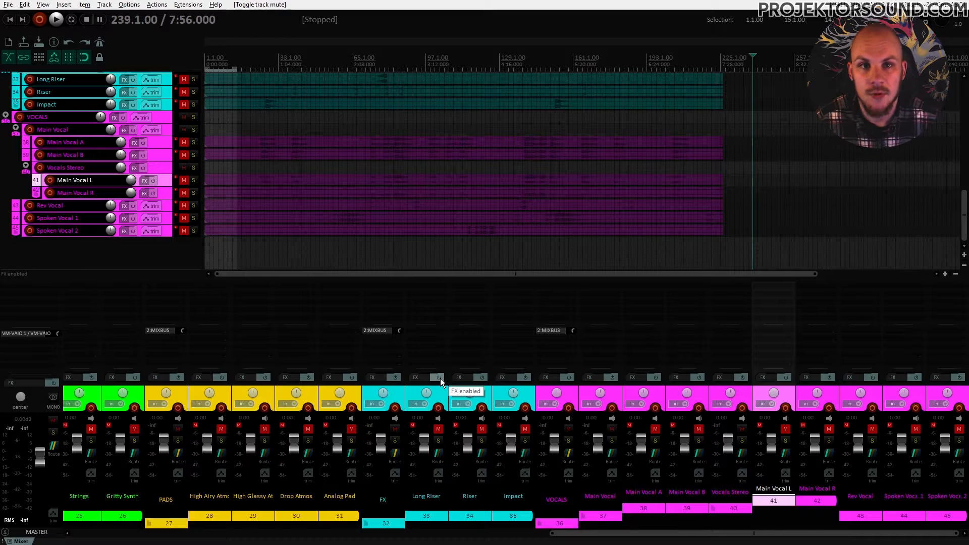
{"action": "left_click", "coordinate": [367, 232]}
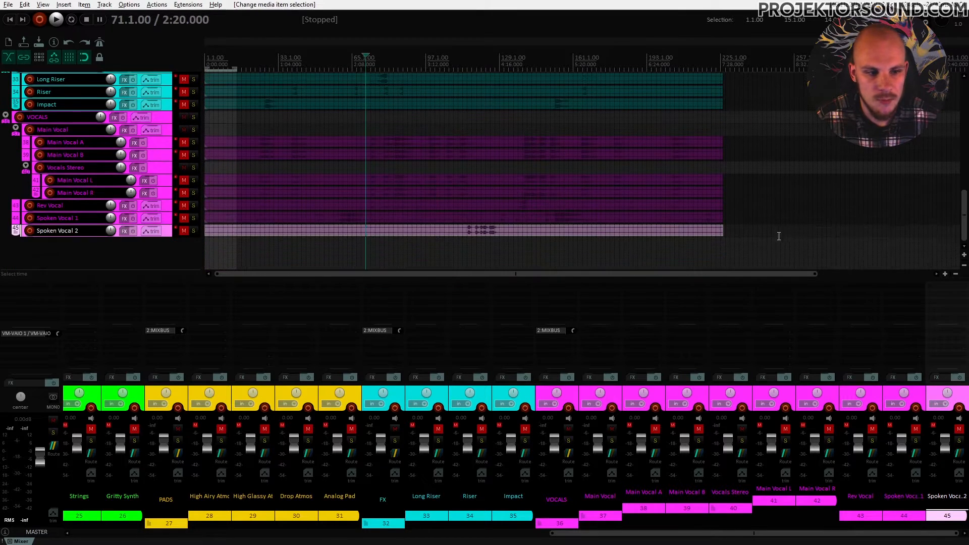
{"action": "left_click", "coordinate": [748, 242]}
{"action": "left_click_drag", "start_coordinate": [693, 249], "coordinate": [564, 68]}
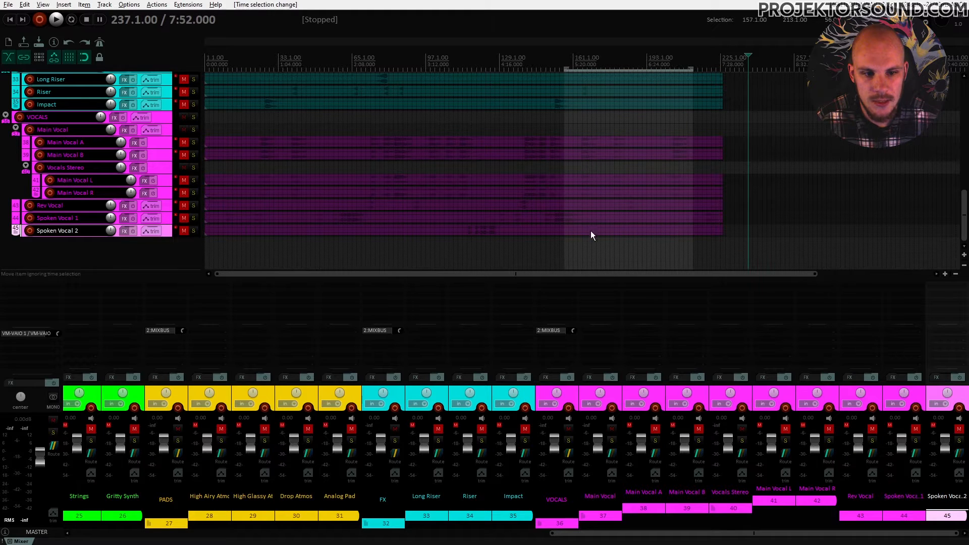
{"action": "left_click", "coordinate": [592, 234]}
{"action": "left_click", "coordinate": [500, 220], "text": "ctrl"}
{"action": "left_click_drag", "start_coordinate": [499, 219], "coordinate": [492, 140]}
Set the item volume of the selected vocal items to -8 dB in their item properties
{"action": "right_click", "coordinate": [465, 136]}
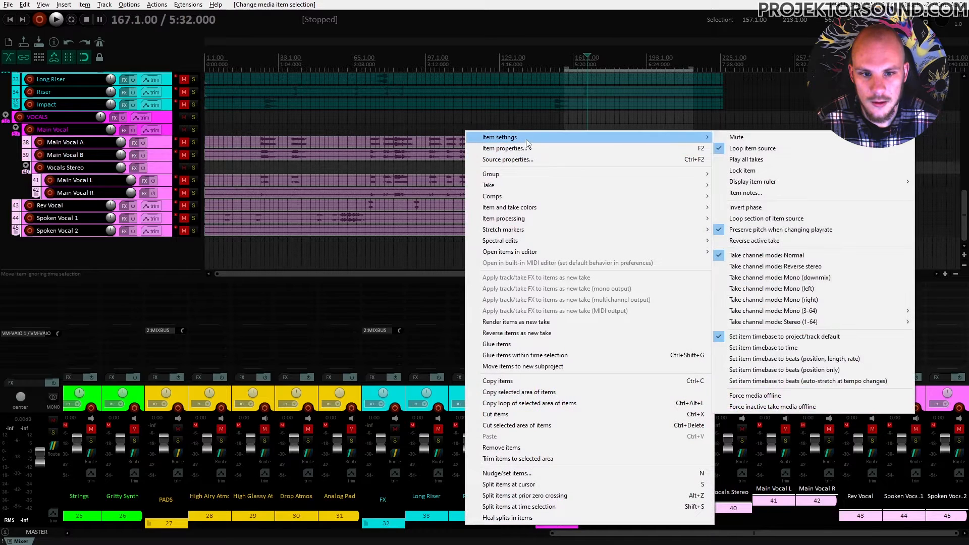
{"action": "left_click", "coordinate": [528, 149]}
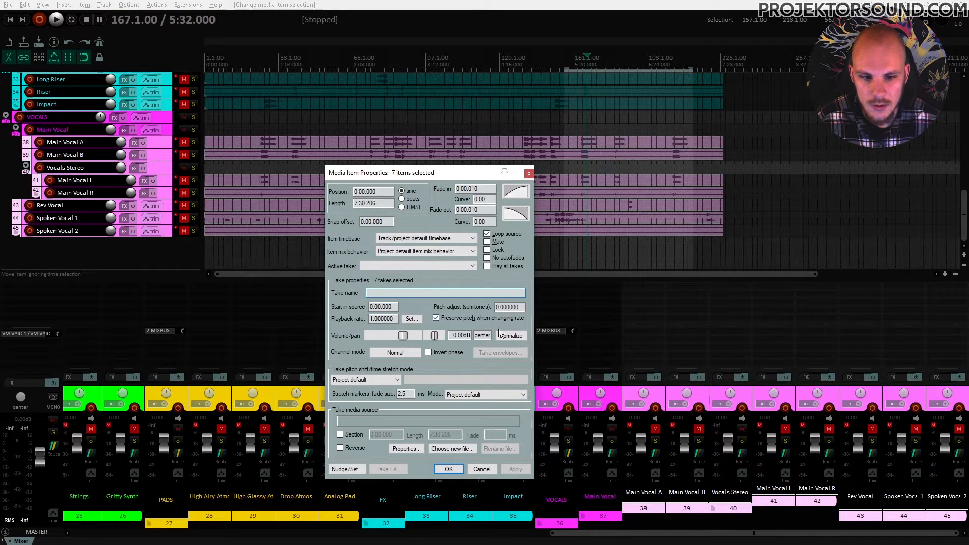
{"action": "double_click", "coordinate": [455, 336]}
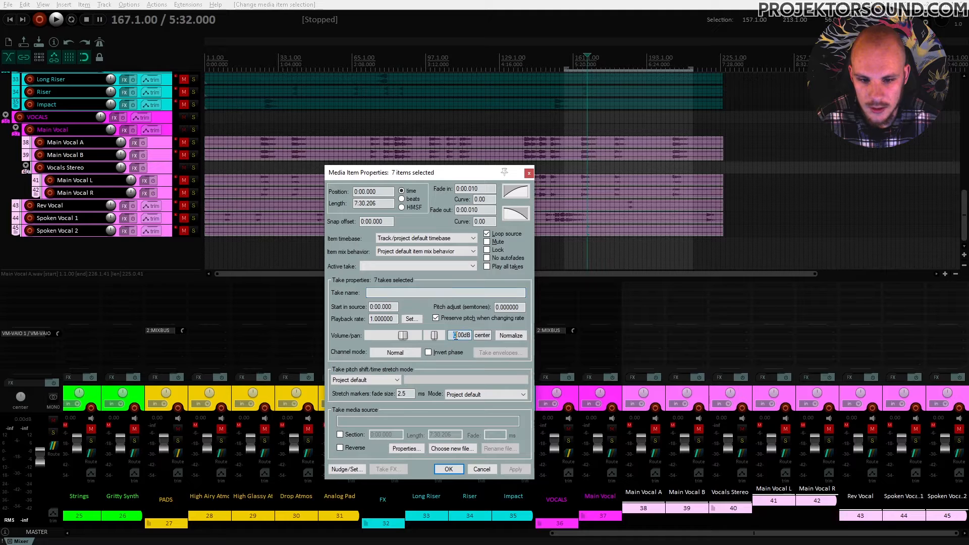
{"action": "type", "text": "-8"}
{"action": "key", "text": "Return"}
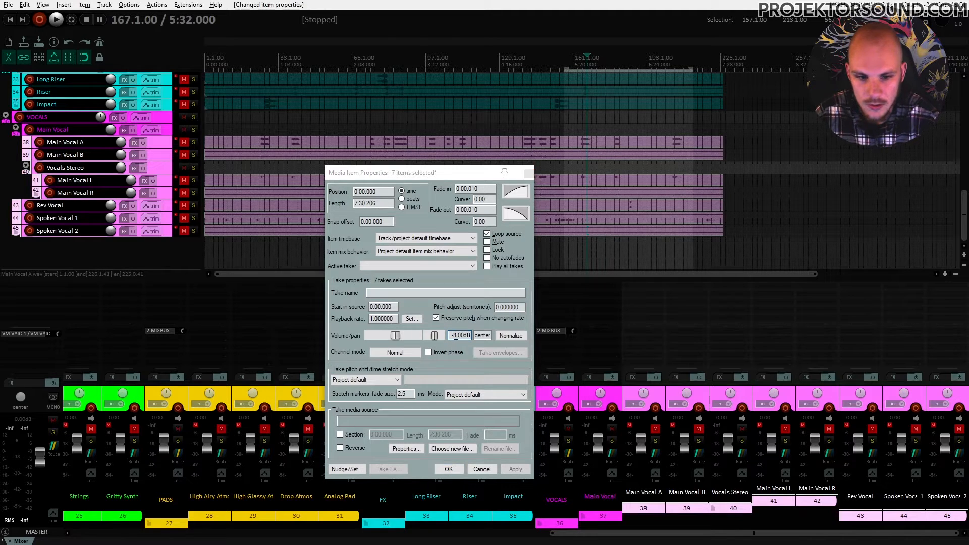
{"action": "left_click", "coordinate": [452, 467]}
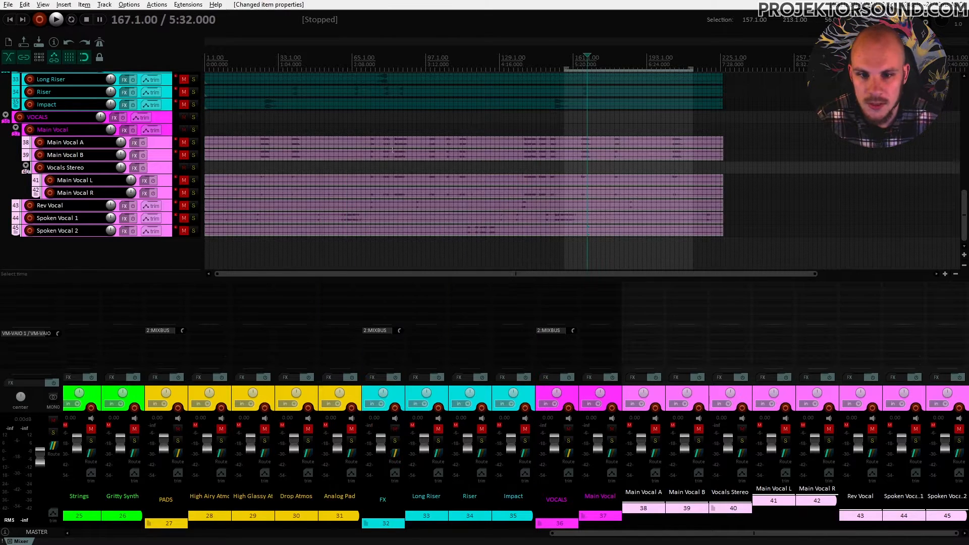
Select the media items on the FX tracks and add those on the PADS tracks, Analog Pad up to High Airy Atmosphere
{"action": "scroll", "coordinate": [437, 218], "scroll_direction": "up", "scroll_amount": 4}
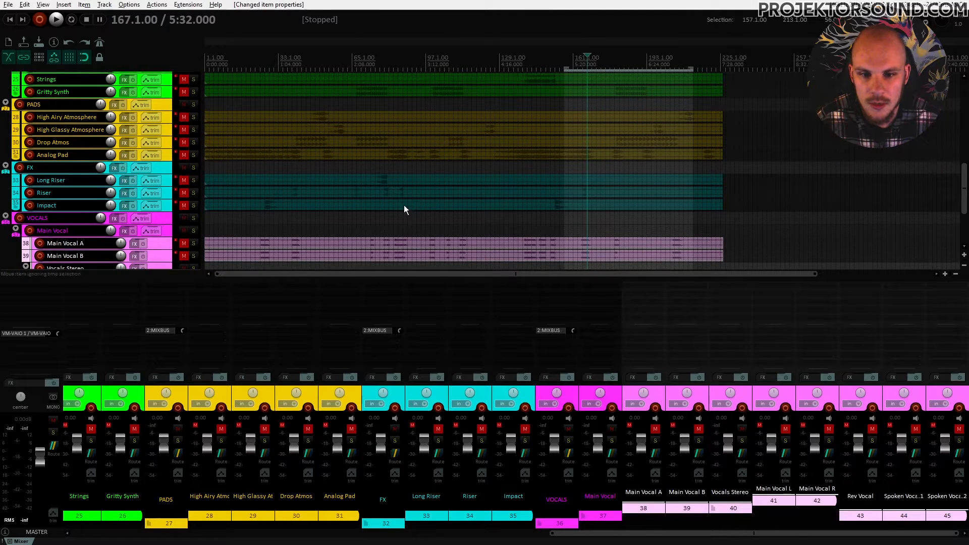
{"action": "left_click", "coordinate": [403, 202]}
{"action": "scroll", "coordinate": [424, 184], "scroll_direction": "up", "scroll_amount": 2}
{"action": "left_click", "coordinate": [423, 204], "text": "ctrl"}
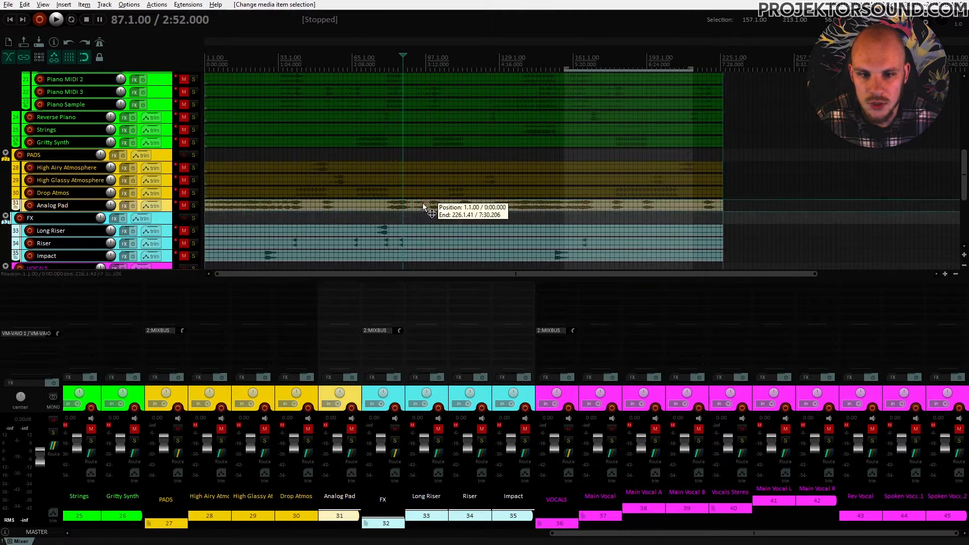
{"action": "left_click", "coordinate": [428, 191], "text": "ctrl"}
{"action": "left_click", "coordinate": [430, 179], "text": "ctrl"}
{"action": "left_click", "coordinate": [432, 167], "text": "shift"}
Add the LEADS items from Gritty Synth up to Piano MIDI 1 to the selection
{"action": "scroll", "coordinate": [436, 191], "scroll_direction": "up", "scroll_amount": 4}
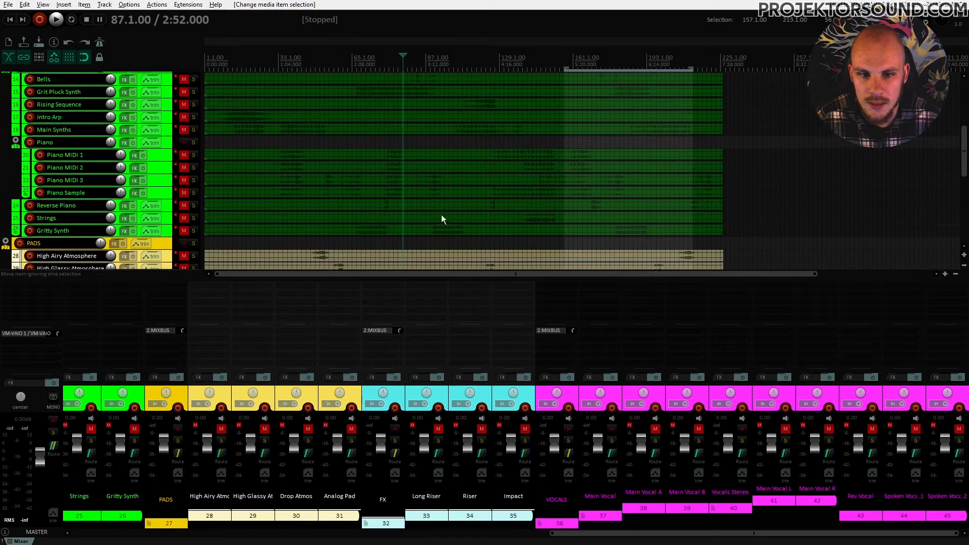
{"action": "left_click", "coordinate": [441, 229], "text": "shift"}
{"action": "left_click", "coordinate": [443, 217], "text": "shift"}
{"action": "left_click", "coordinate": [444, 205], "text": "shift"}
{"action": "left_click", "coordinate": [445, 192], "text": "shift"}
{"action": "left_click", "coordinate": [445, 180], "text": "shift"}
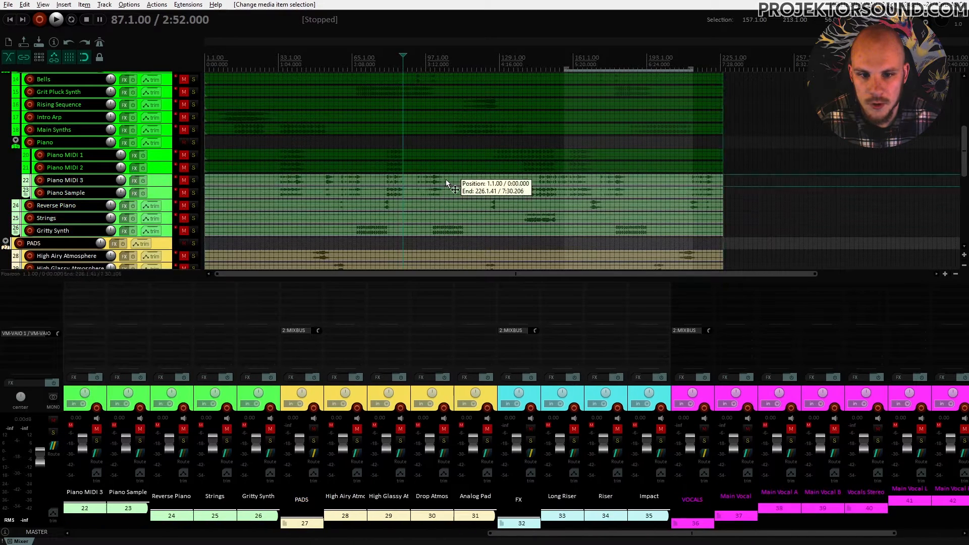
{"action": "left_click", "coordinate": [447, 168], "text": "shift"}
{"action": "left_click", "coordinate": [455, 161], "text": "shift"}
Add the remaining LEADS items, from Main Synths up to Bells, to the selection
{"action": "scroll", "coordinate": [460, 202], "scroll_direction": "up", "scroll_amount": 4}
{"action": "left_click", "coordinate": [456, 218], "text": "shift"}
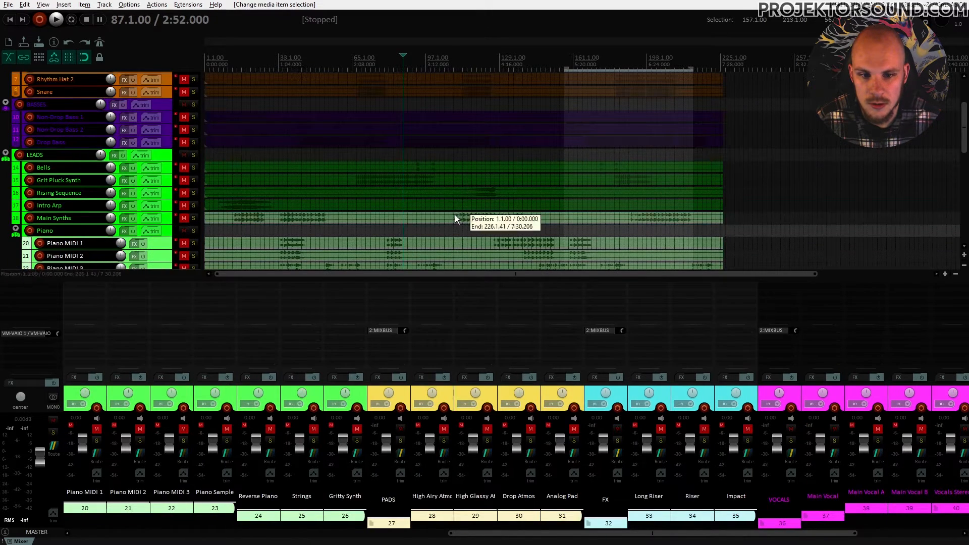
{"action": "left_click", "coordinate": [457, 204], "text": "shift"}
{"action": "left_click", "coordinate": [458, 192], "text": "shift"}
{"action": "left_click", "coordinate": [460, 180], "text": "shift"}
{"action": "left_click", "coordinate": [461, 167], "text": "shift"}
Add all items on the BASSES tracks and the DRUMS tracks, Snare up to Kick, to the selection
{"action": "scroll", "coordinate": [461, 184], "scroll_direction": "up", "scroll_amount": 3}
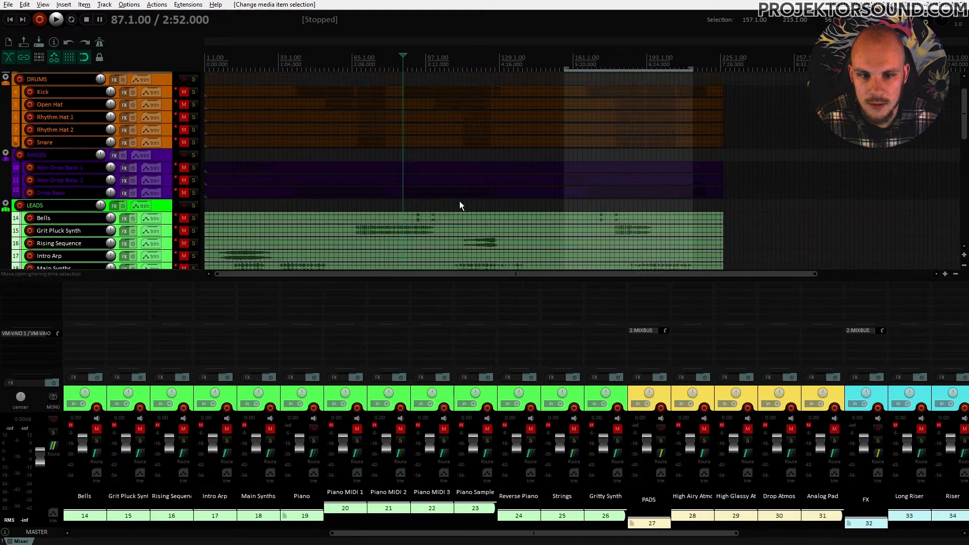
{"action": "left_click", "coordinate": [462, 192], "text": "shift"}
{"action": "left_click", "coordinate": [463, 180], "text": "shift"}
{"action": "left_click", "coordinate": [465, 168], "text": "shift"}
{"action": "scroll", "coordinate": [471, 217], "scroll_direction": "up", "scroll_amount": 2}
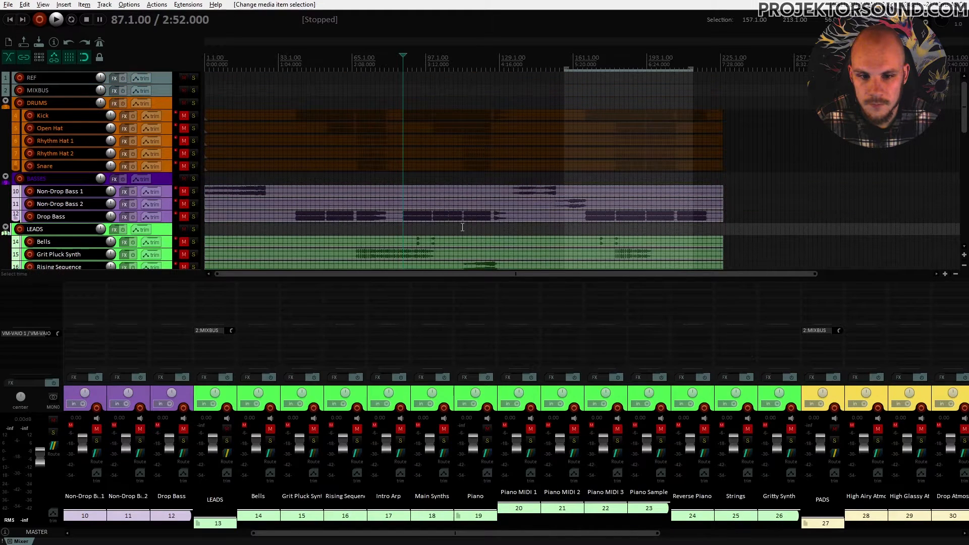
{"action": "left_click", "coordinate": [442, 161], "text": "shift"}
{"action": "left_click", "coordinate": [445, 154], "text": "shift"}
{"action": "left_click", "coordinate": [447, 141], "text": "shift"}
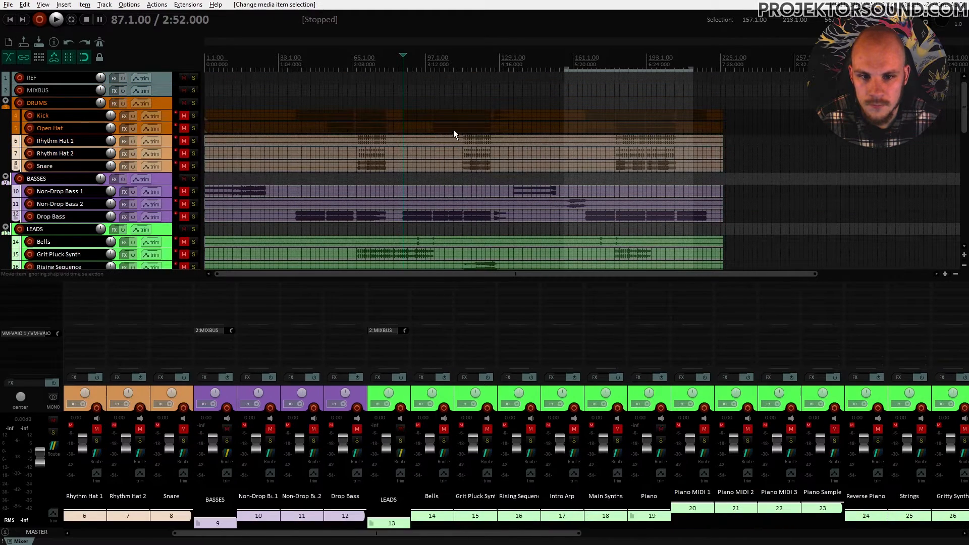
{"action": "left_click", "coordinate": [453, 129], "text": "shift"}
{"action": "left_click", "coordinate": [456, 116], "text": "shift"}
Set the item volume of the selected drum, bass, lead, pad and FX items to -8 dB
{"action": "right_click", "coordinate": [459, 115]}
{"action": "left_click", "coordinate": [497, 133]}
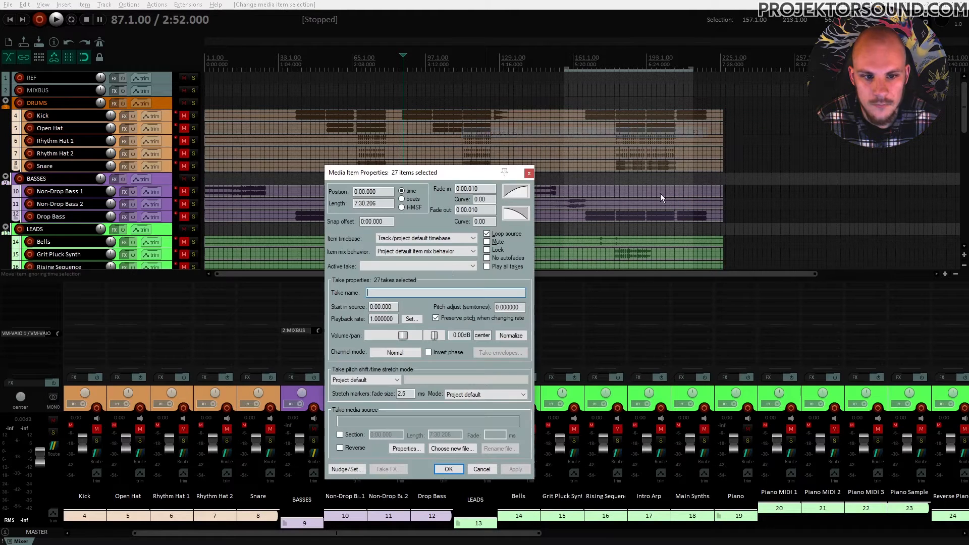
{"action": "left_click_drag", "start_coordinate": [455, 335], "coordinate": [485, 340]}
{"action": "type", "text": "-8"}
{"action": "key", "text": "Return"}
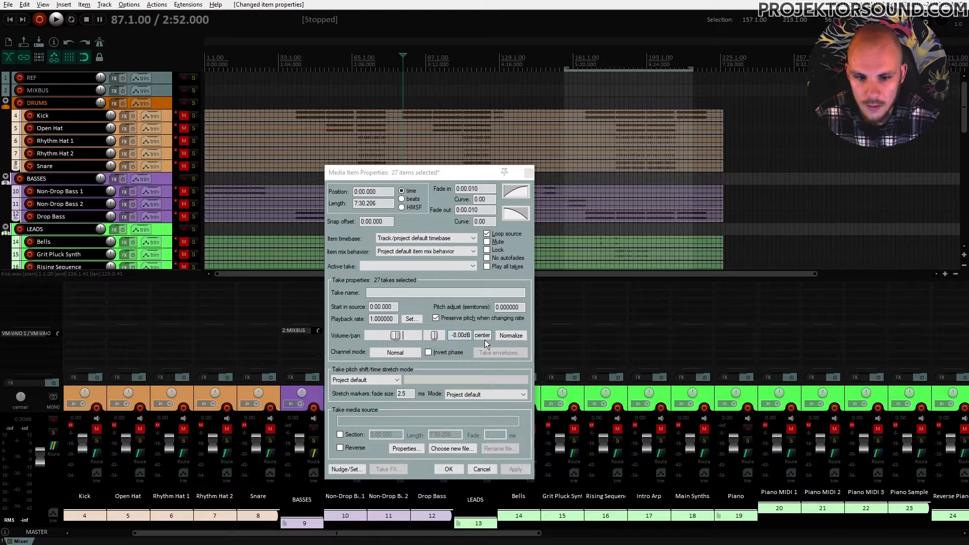
{"action": "left_click", "coordinate": [449, 468]}
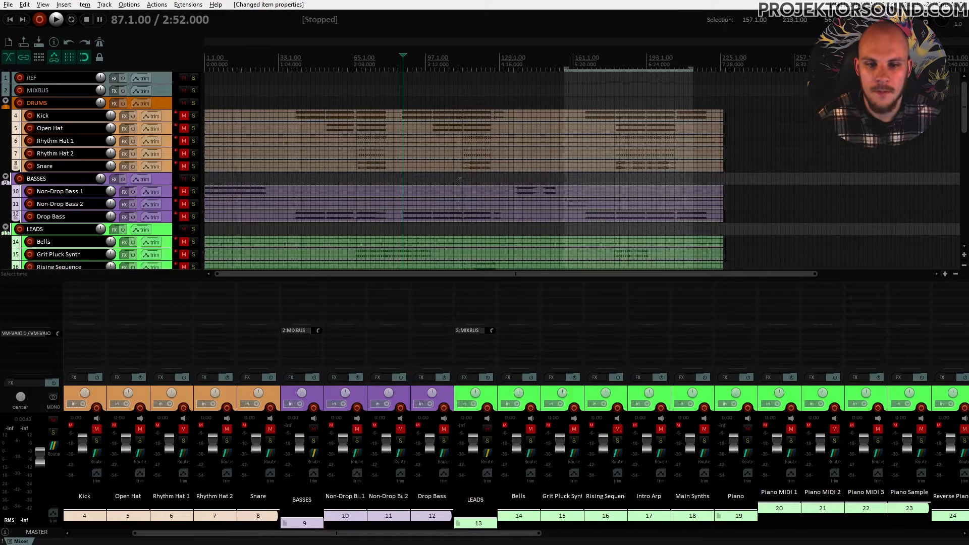
Deselect the items, unmute the Kick track and place the edit cursor at bar 41
{"action": "left_click", "coordinate": [459, 180]}
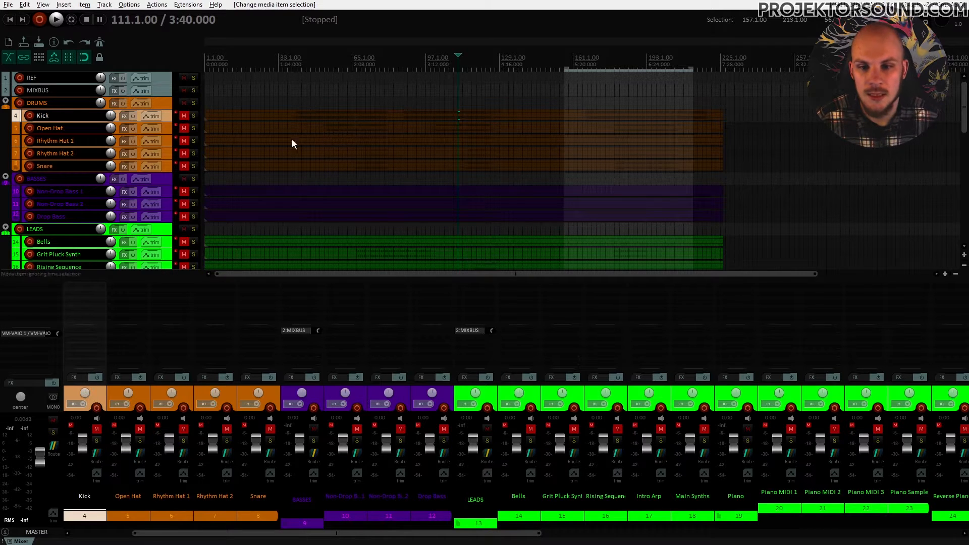
{"action": "left_click", "coordinate": [184, 116]}
{"action": "left_click", "coordinate": [302, 61]}
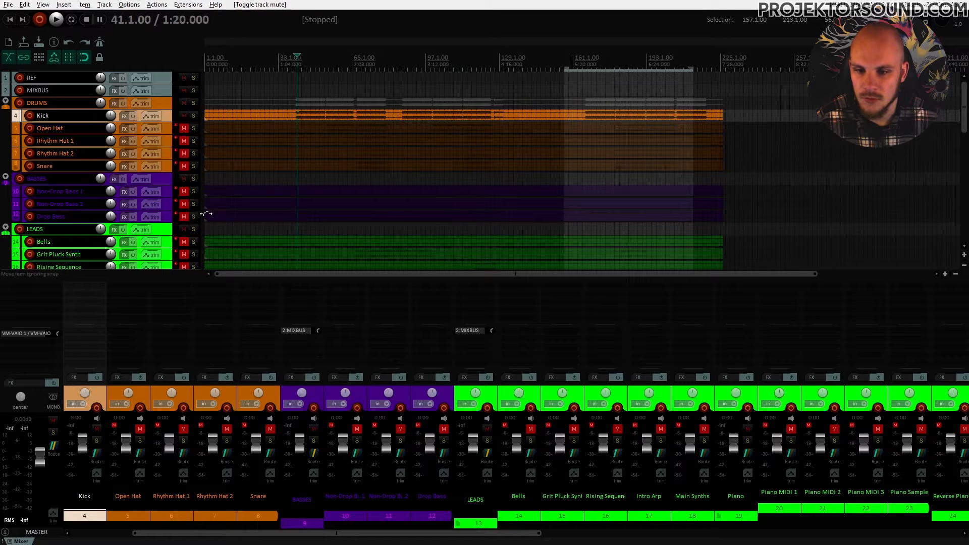
Set the project tempo to 145 BPM and check the Kick's alignment with the grid
{"action": "scroll", "coordinate": [350, 150], "scroll_direction": "up", "scroll_amount": 10}
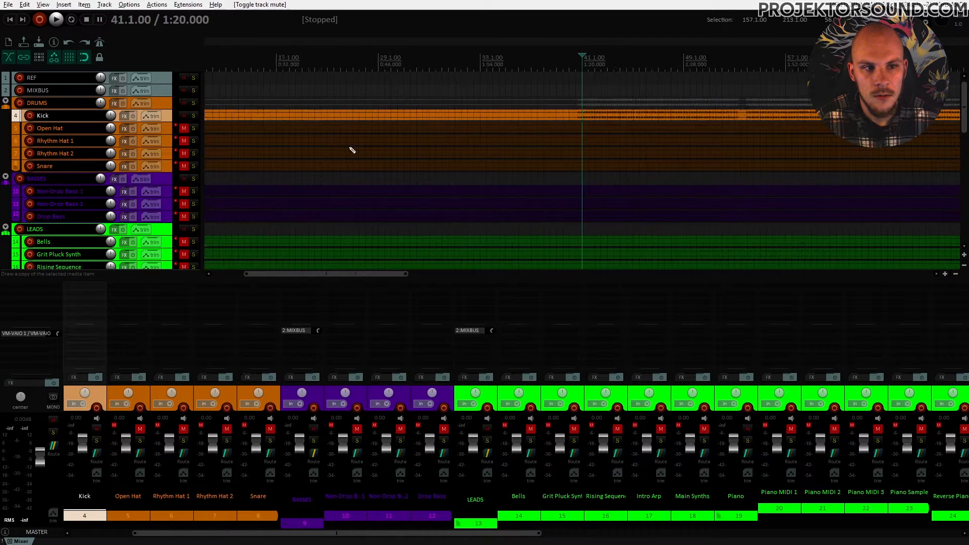
{"action": "scroll", "coordinate": [575, 165], "scroll_direction": "down", "scroll_amount": 10}
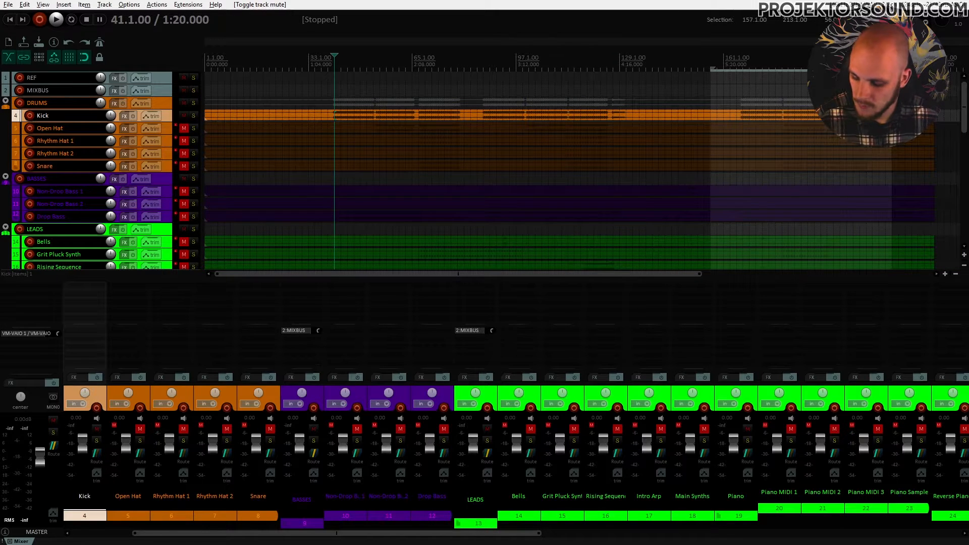
{"action": "key", "text": "Return"}
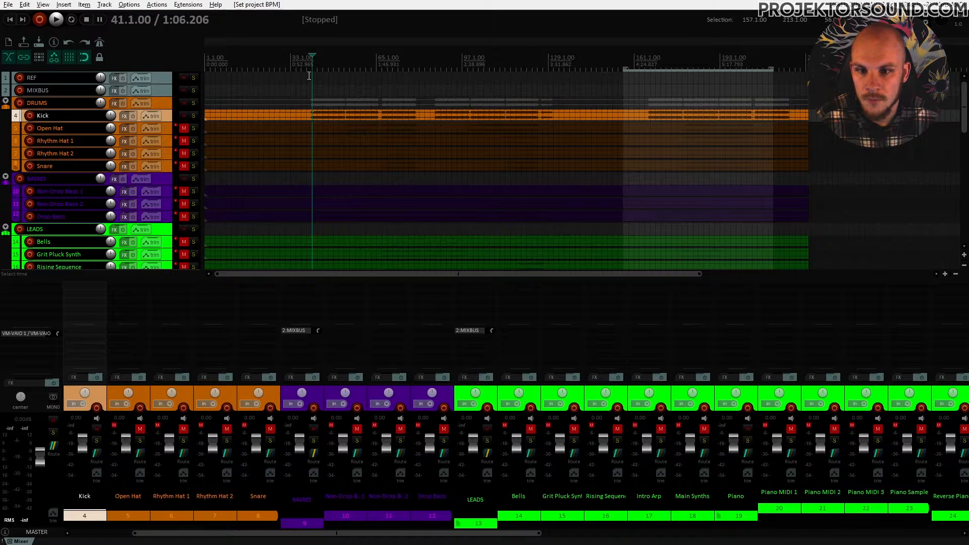
{"action": "scroll", "coordinate": [308, 76], "scroll_direction": "up", "scroll_amount": 5}
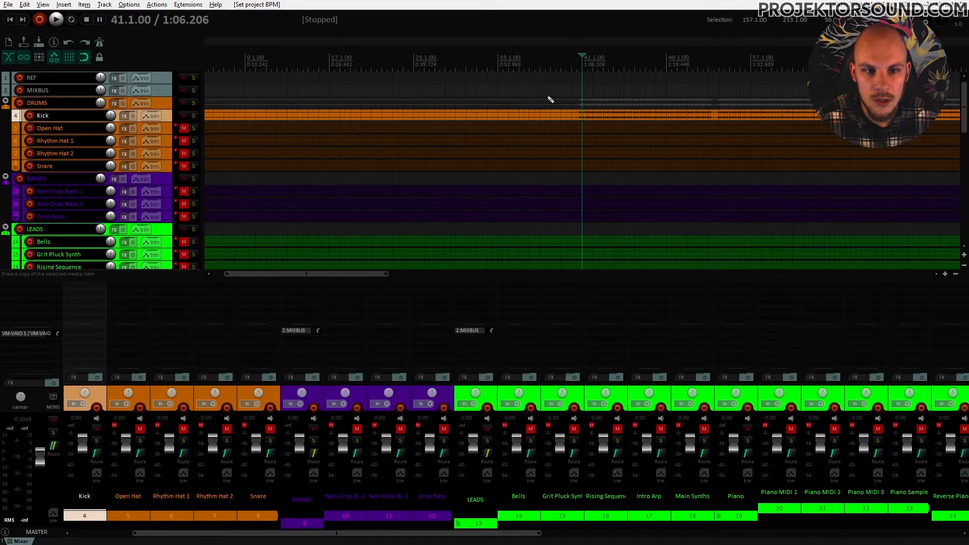
{"action": "scroll", "coordinate": [550, 99], "scroll_direction": "down", "scroll_amount": 6}
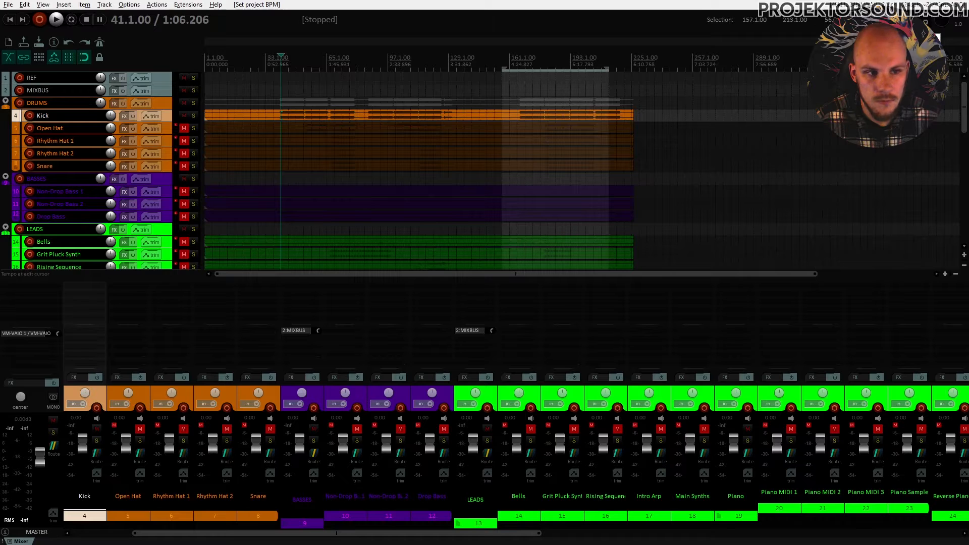
Change the project's timebase for items, envelopes and markers to one that does not stretch items with the tempo
{"action": "left_click", "coordinate": [8, 4]}
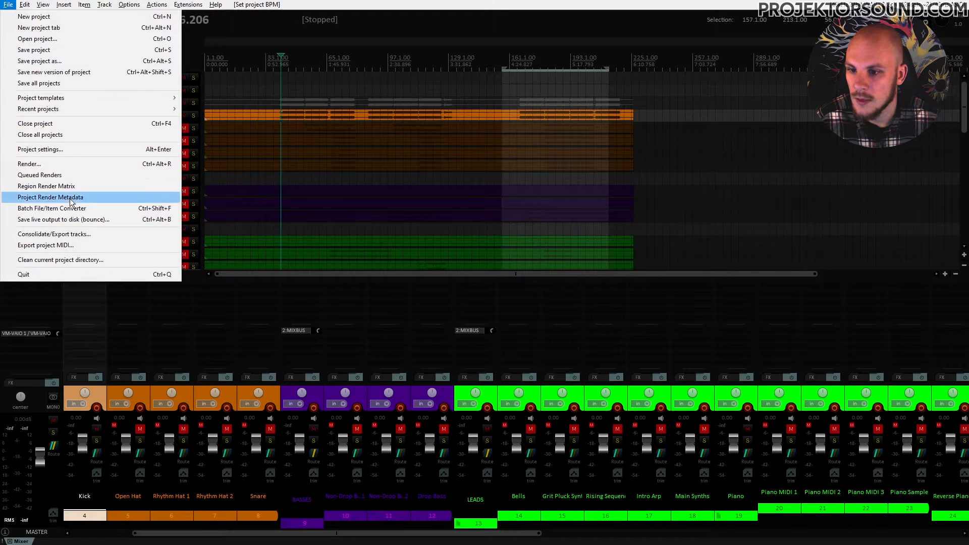
{"action": "mouse_move", "coordinate": [25, 4]}
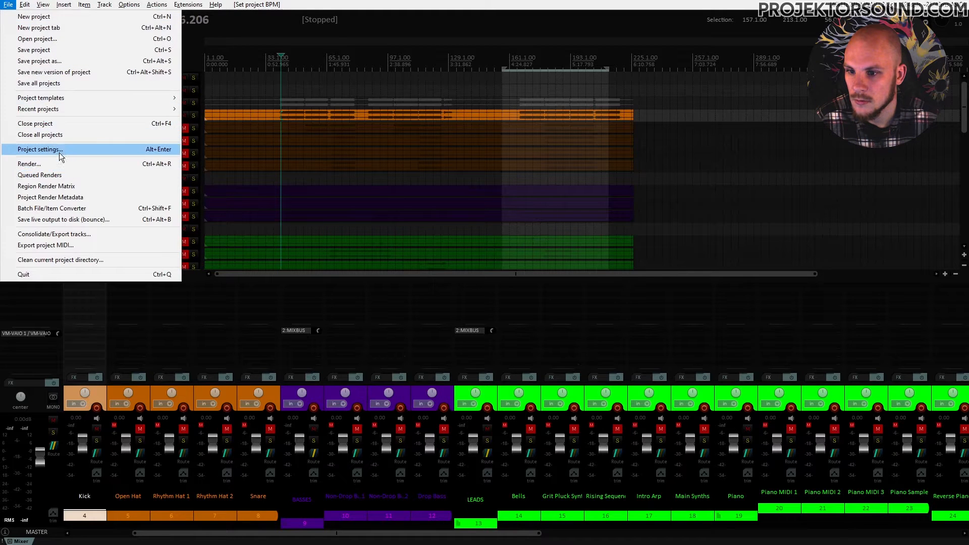
{"action": "left_click", "coordinate": [40, 149]}
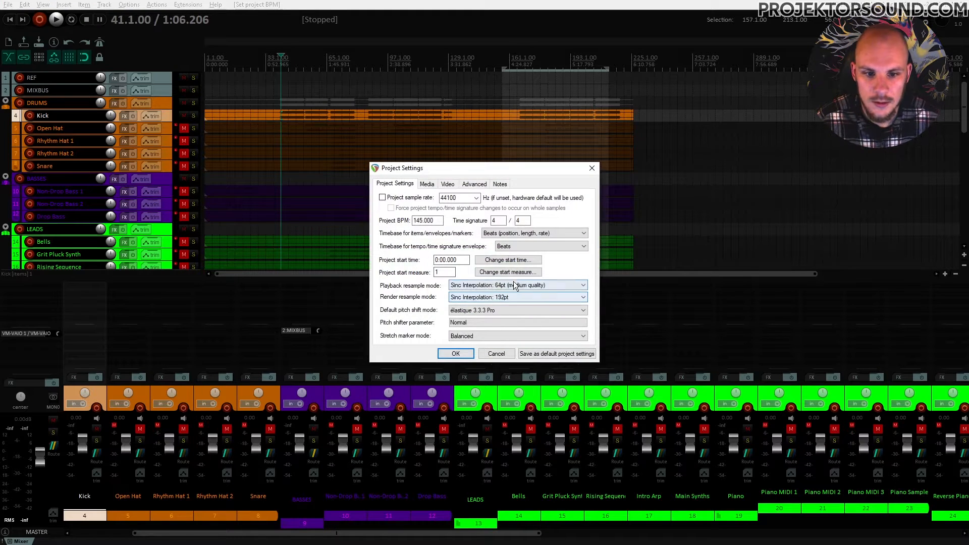
{"action": "left_click", "coordinate": [506, 251]}
{"action": "left_click", "coordinate": [510, 237]}
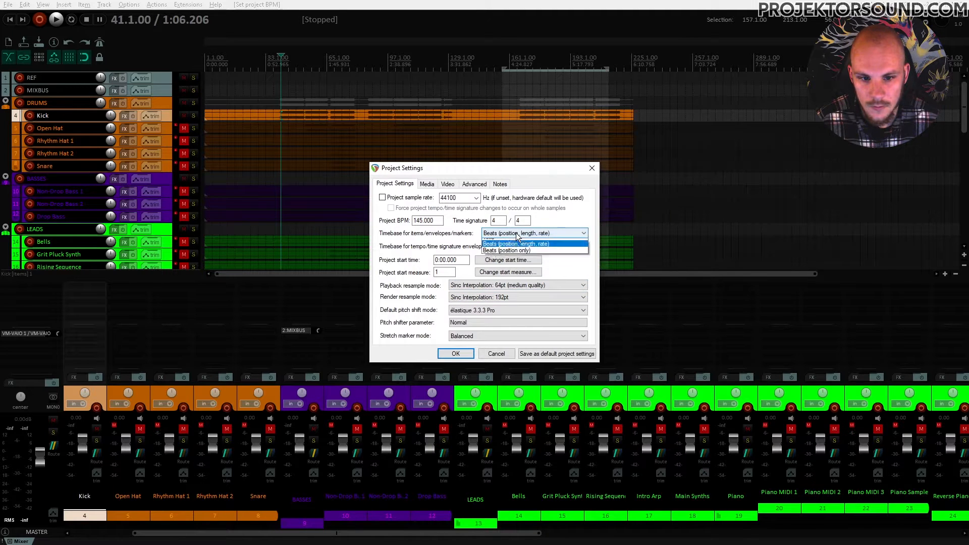
{"action": "left_click", "coordinate": [509, 243]}
{"action": "left_click", "coordinate": [507, 246]}
{"action": "left_click", "coordinate": [504, 256]}
{"action": "left_click", "coordinate": [456, 354]}
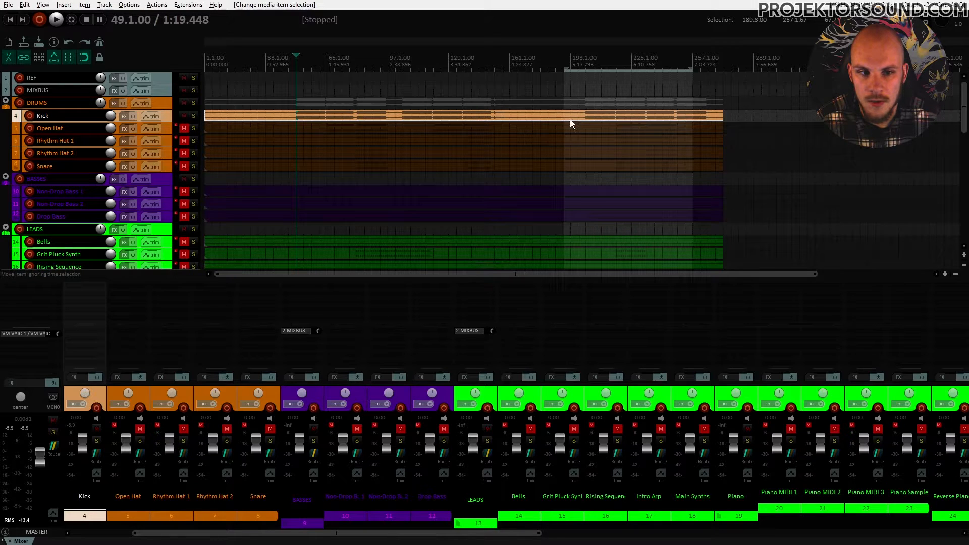
Play the Kick briefly from bar 49 and stop playback
{"action": "key", "text": "space"}
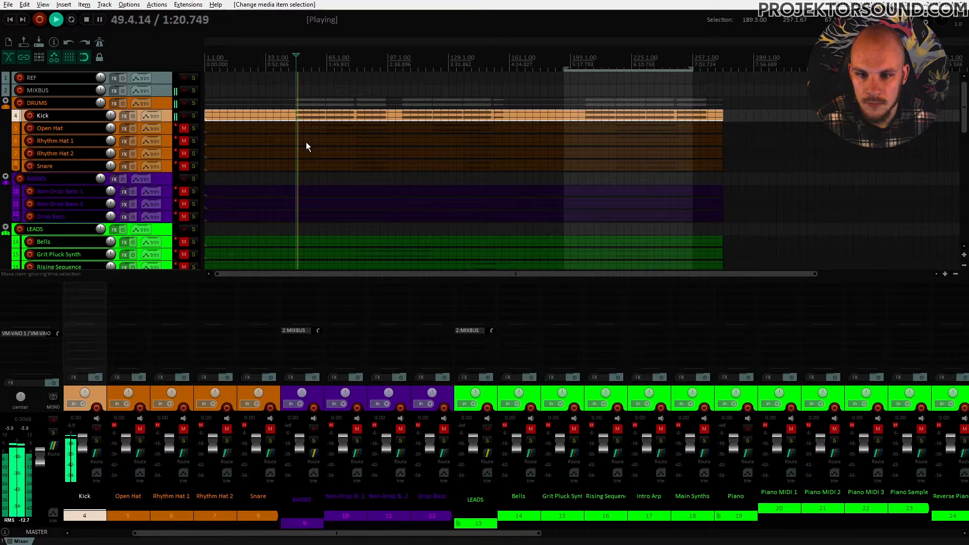
{"action": "key", "text": "space"}
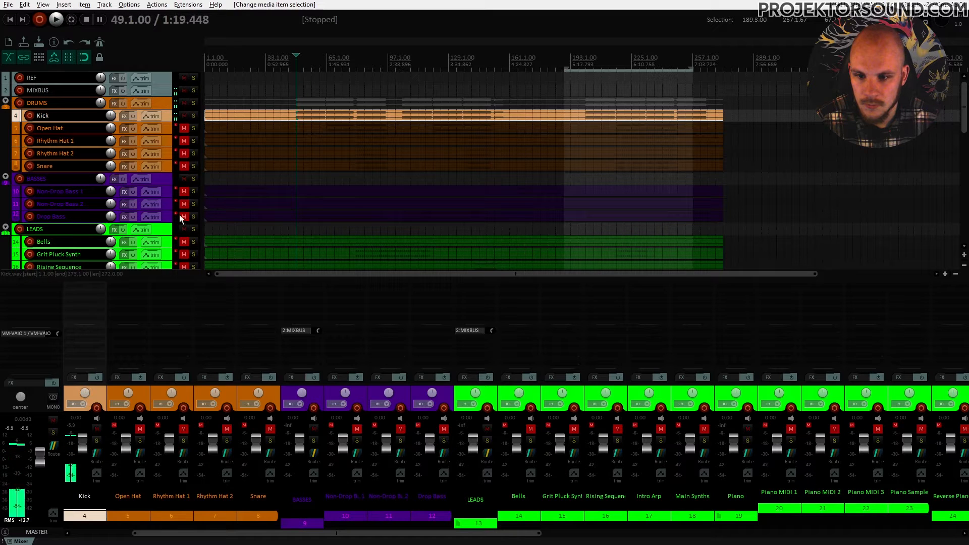
Move the Drop Bass track to the top of the BASSES folder and unmute it
{"action": "left_click", "coordinate": [178, 216]}
{"action": "left_click_drag", "start_coordinate": [165, 216], "coordinate": [118, 194]}
{"action": "left_click", "coordinate": [184, 192]}
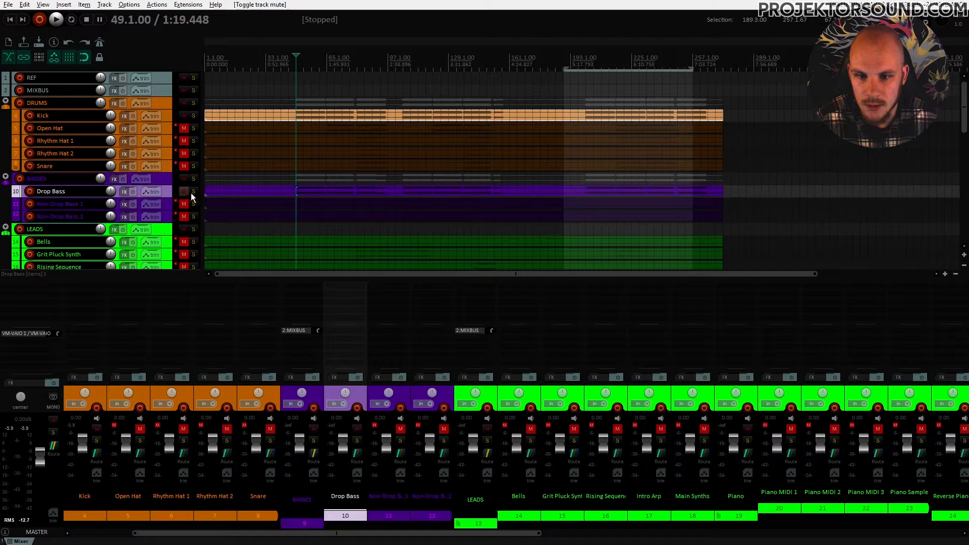
Play the Kick and Drop Bass together briefly from bar 49 and stop playback
{"action": "key", "text": "space"}
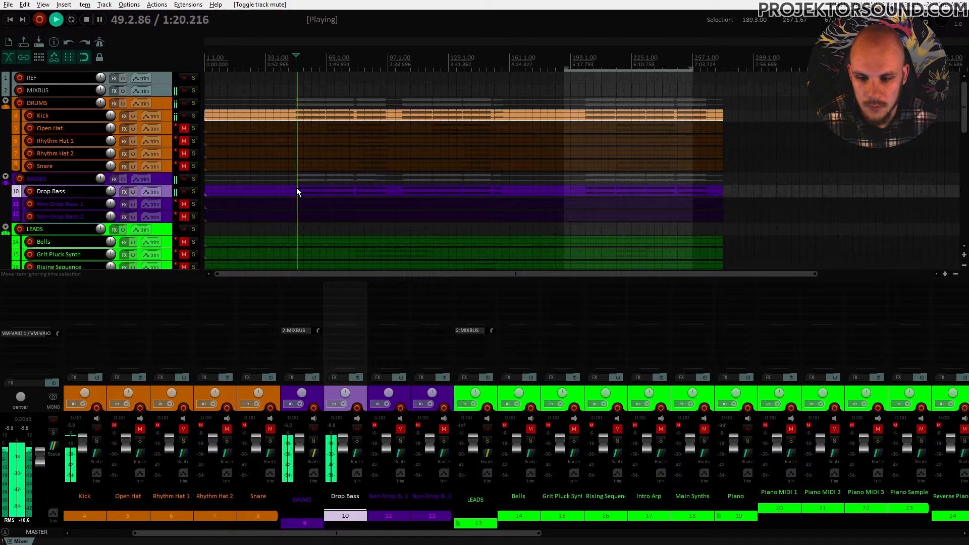
{"action": "key", "text": "space"}
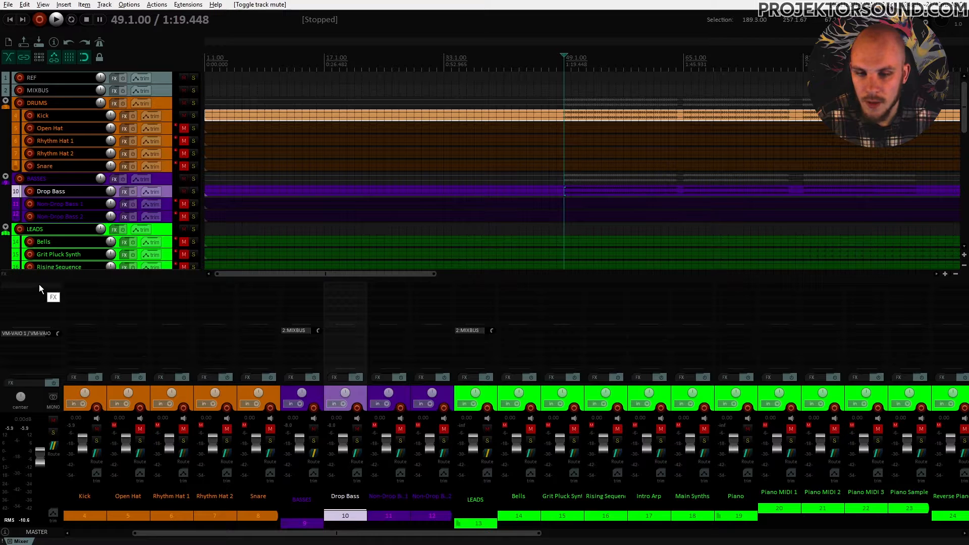
Add the PSYSCOPE plugin to the master track and close its window
{"action": "left_click", "coordinate": [37, 285]}
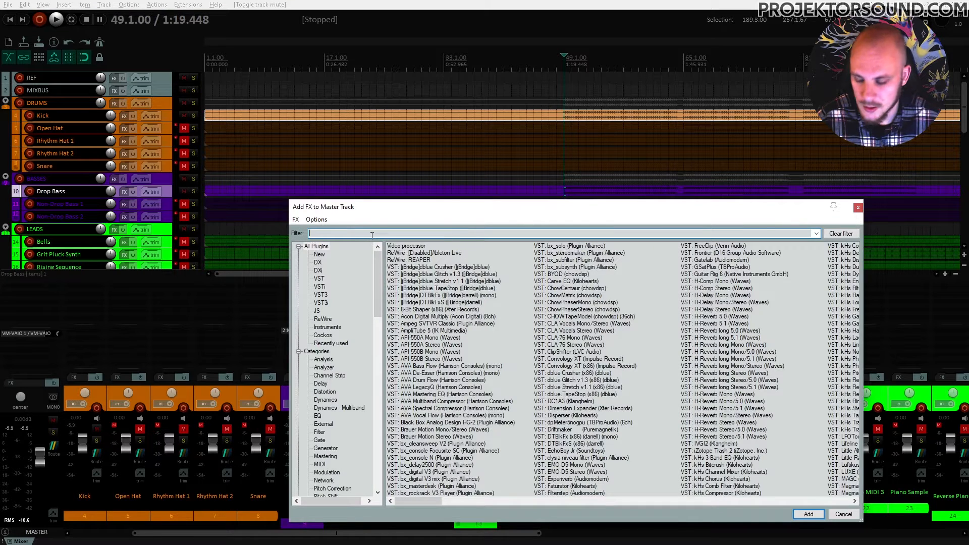
{"action": "type", "text": "Psysc"}
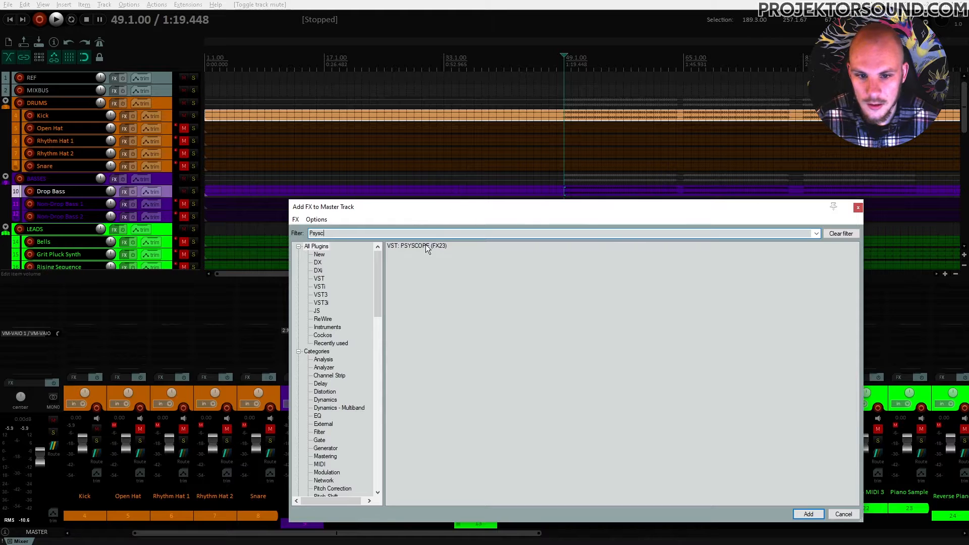
{"action": "double_click", "coordinate": [427, 246]}
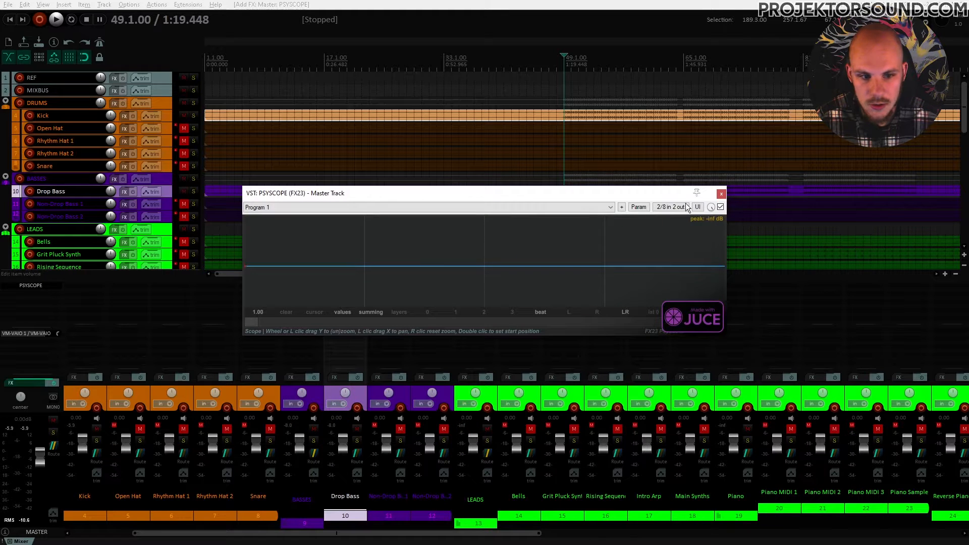
{"action": "left_click", "coordinate": [721, 193]}
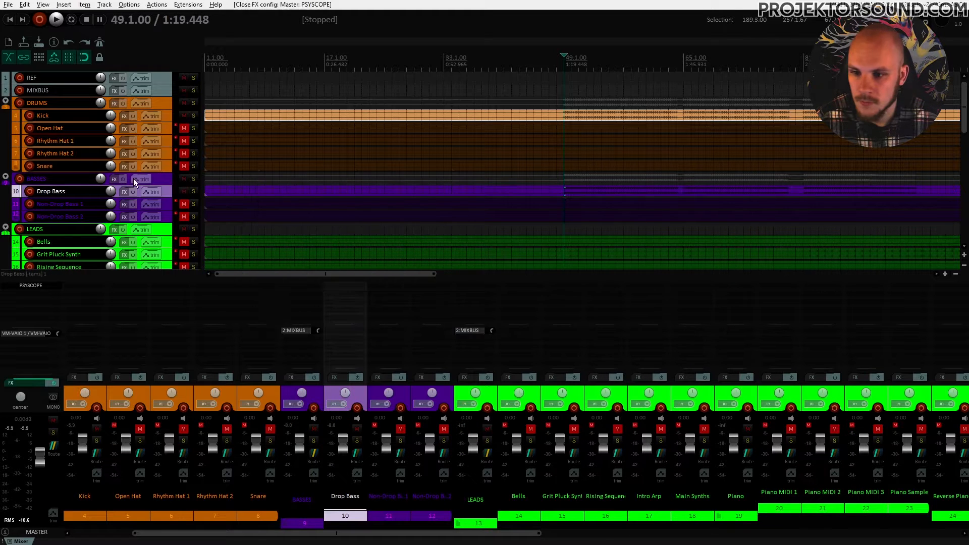
Add the VST3 MStereoScope plugin to the master track after PSYSCOPE and close its window
{"action": "left_click", "coordinate": [41, 295]}
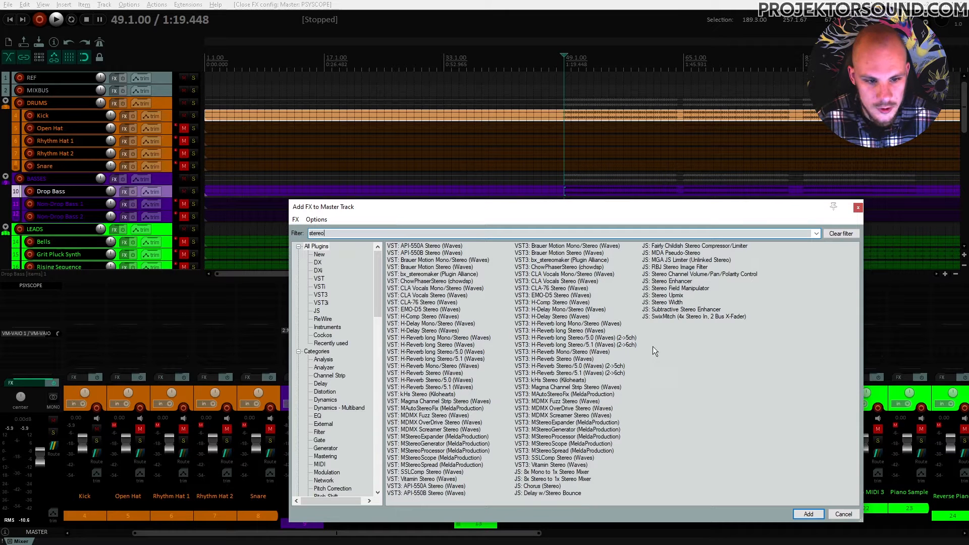
{"action": "double_click", "coordinate": [565, 444]}
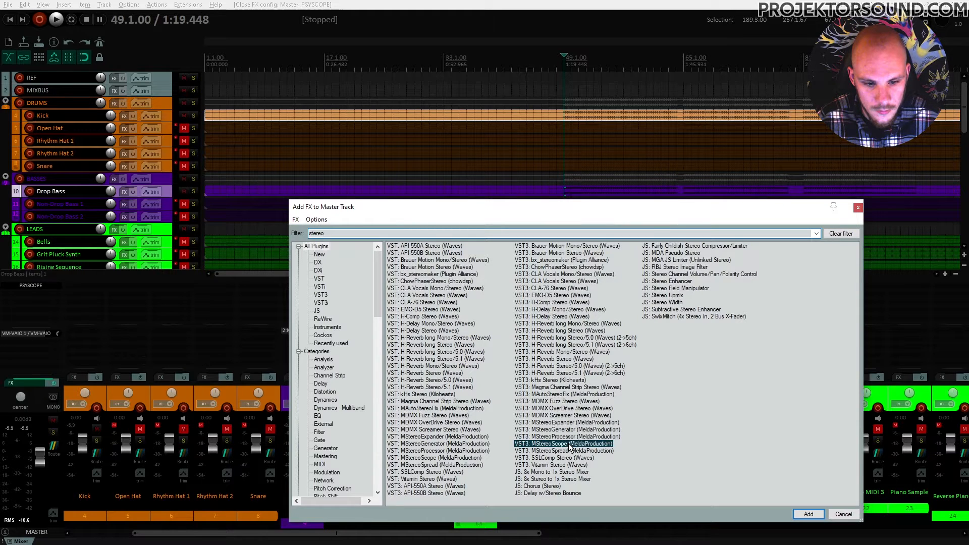
{"action": "left_click", "coordinate": [648, 136]}
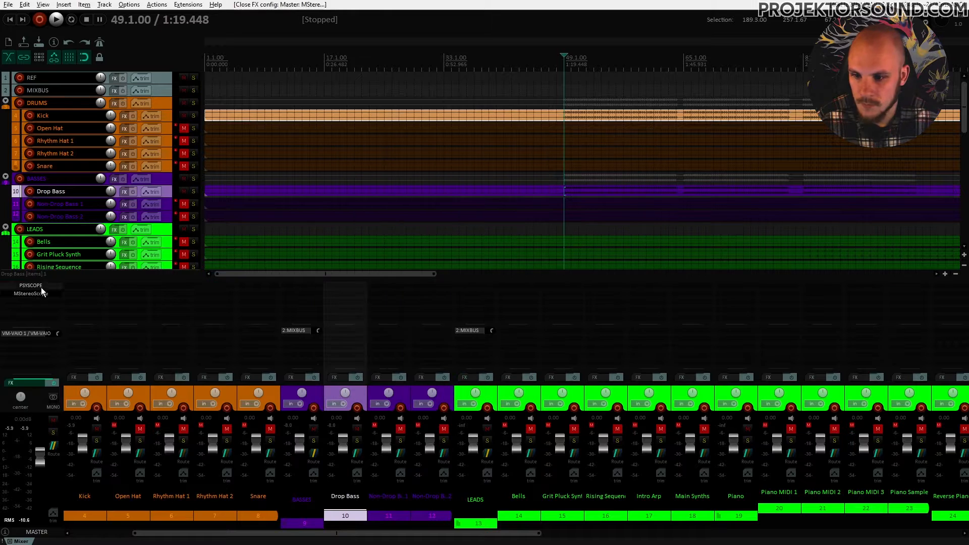
Add the MAnalyzer plugin to the master track after MStereoScope and enlarge its window
{"action": "double_click", "coordinate": [41, 299]}
{"action": "type", "text": "eq"}
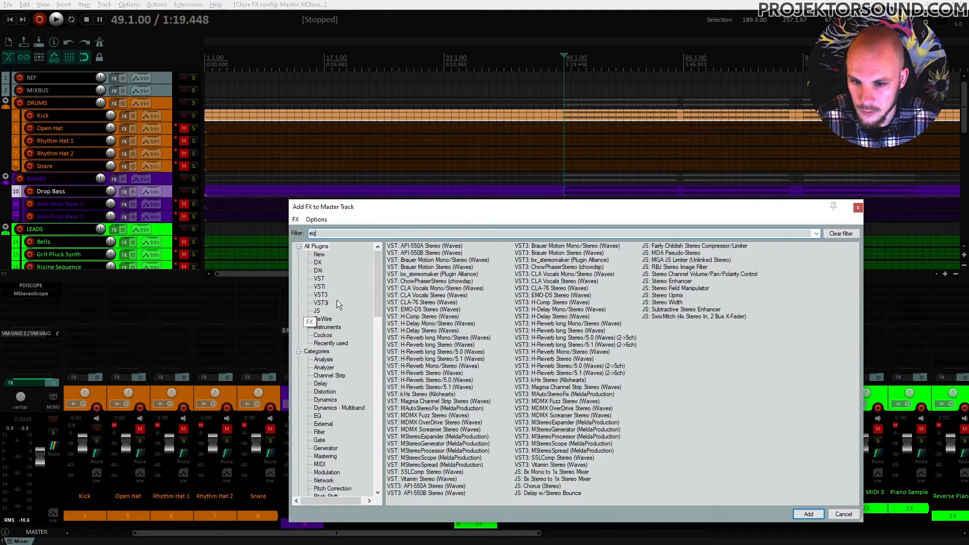
{"action": "key", "text": "BackSpace"}
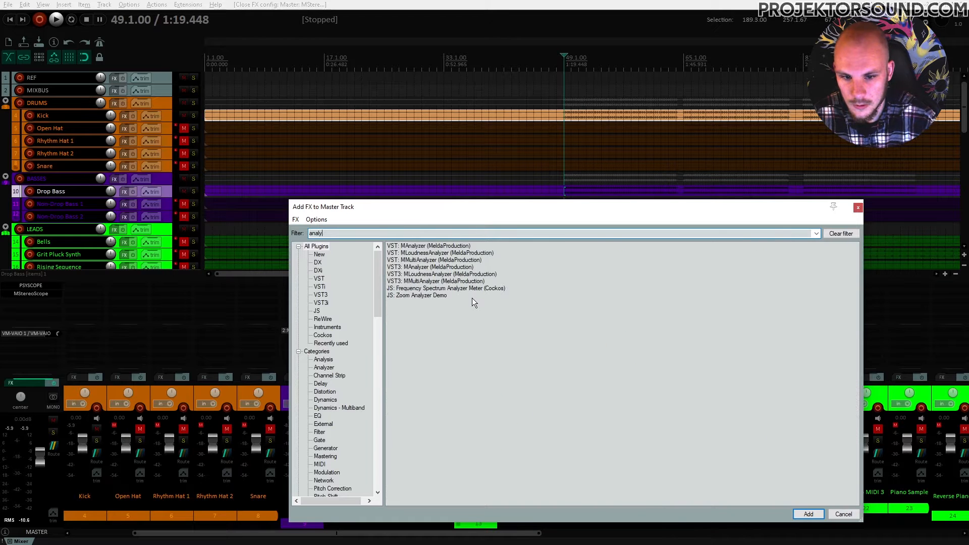
{"action": "double_click", "coordinate": [416, 245]}
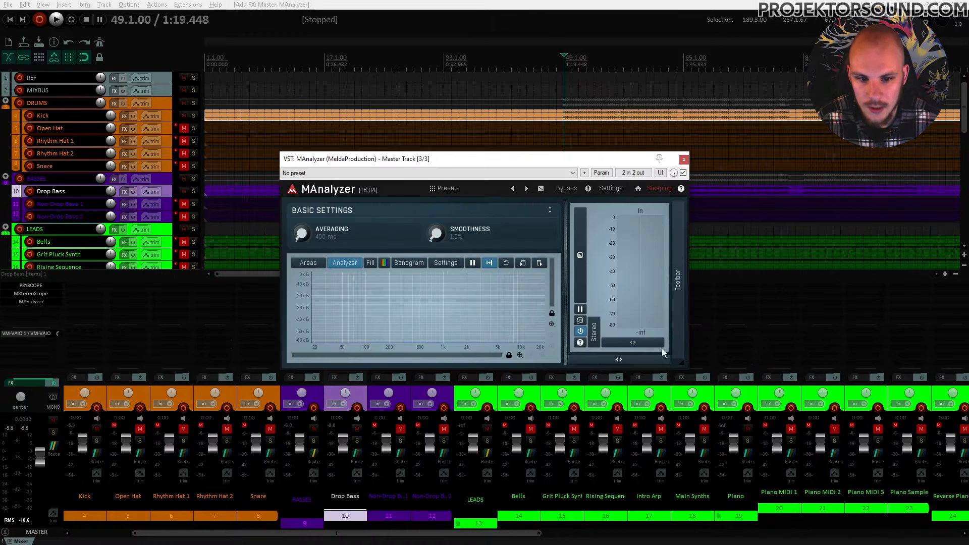
{"action": "left_click_drag", "start_coordinate": [679, 361], "coordinate": [791, 402]}
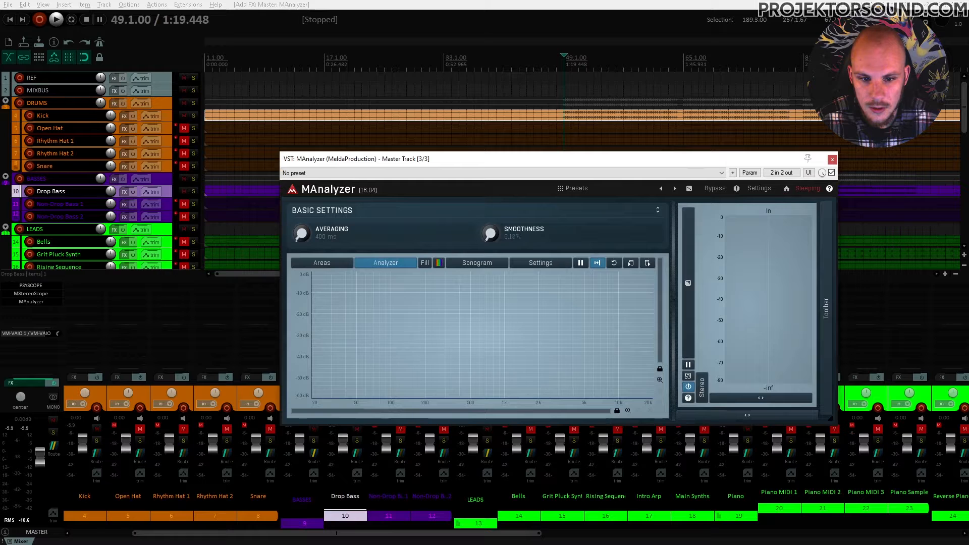
Set MAnalyzer's smoothness to 0% and averaging to 300 ms, and view its analyzer settings
{"action": "double_click", "coordinate": [340, 241]}
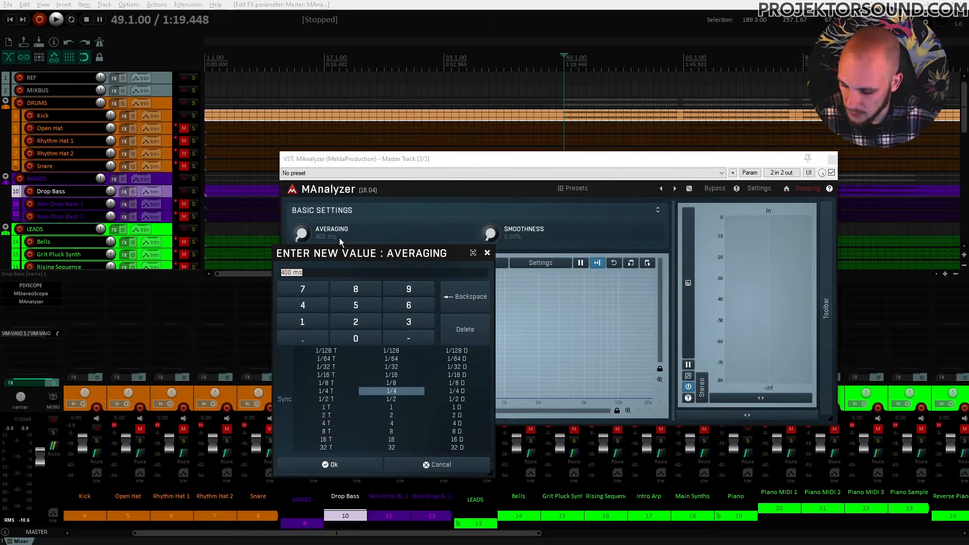
{"action": "key", "text": "Return"}
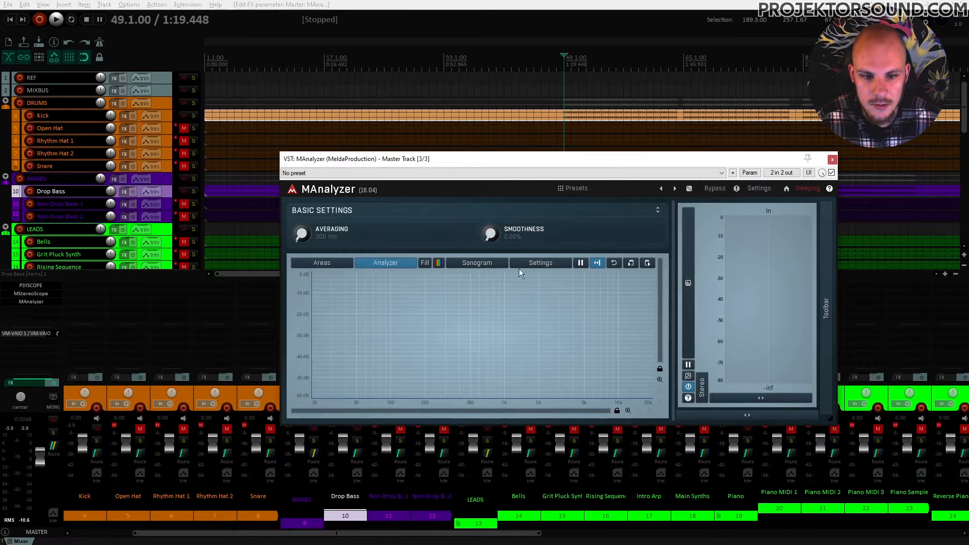
{"action": "left_click", "coordinate": [540, 263]}
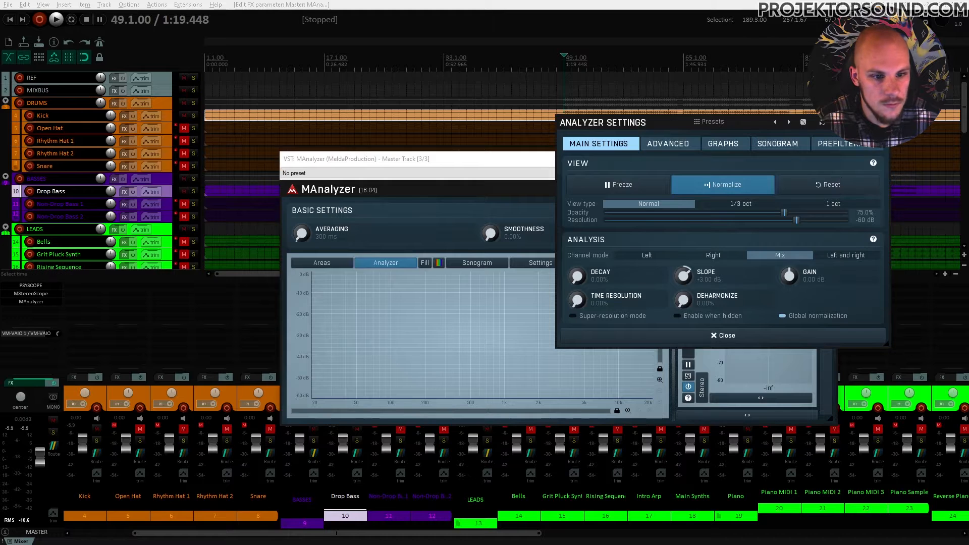
{"action": "left_click", "coordinate": [547, 156]}
Collapse MAnalyzer's basic settings and meters, reposition and enlarge its window, and play from bar 49 to examine the spectrum
{"action": "left_click_drag", "start_coordinate": [540, 155], "coordinate": [414, 66]}
{"action": "left_click", "coordinate": [531, 122]}
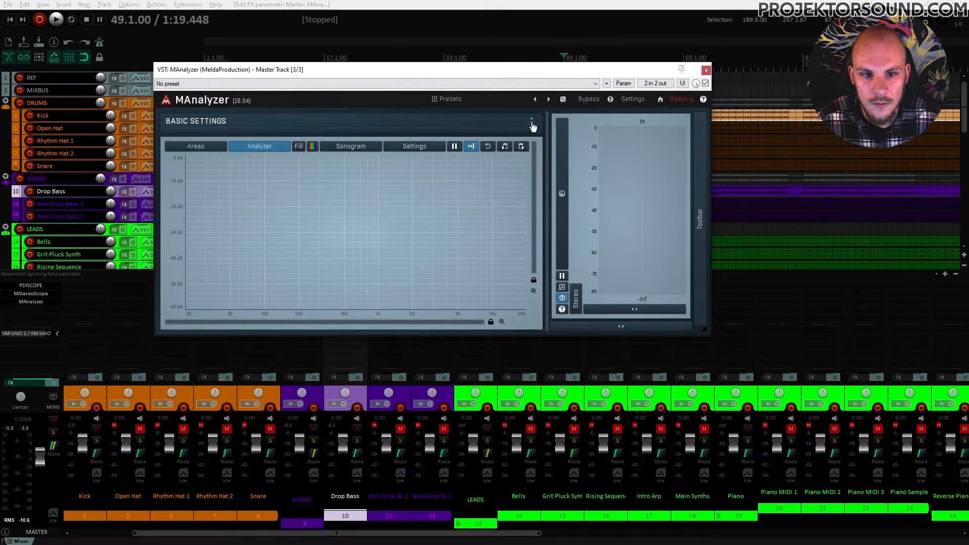
{"action": "left_click", "coordinate": [621, 325]}
{"action": "left_click_drag", "start_coordinate": [599, 335], "coordinate": [787, 411]}
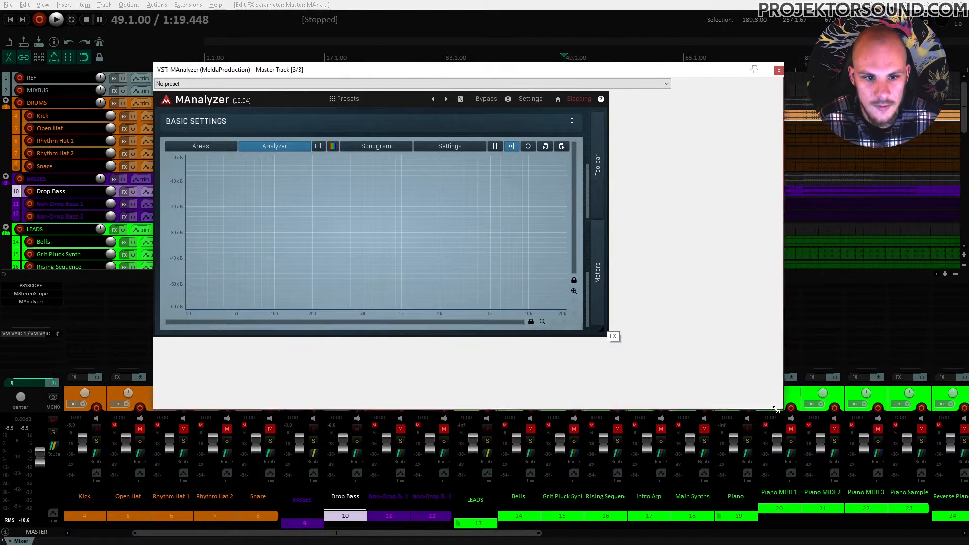
{"action": "key", "text": "space"}
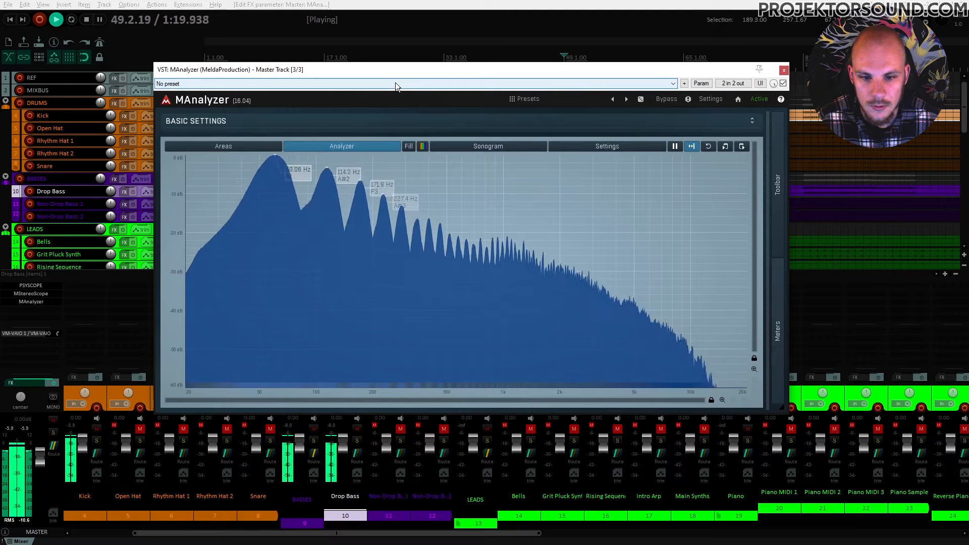
{"action": "key", "text": "space"}
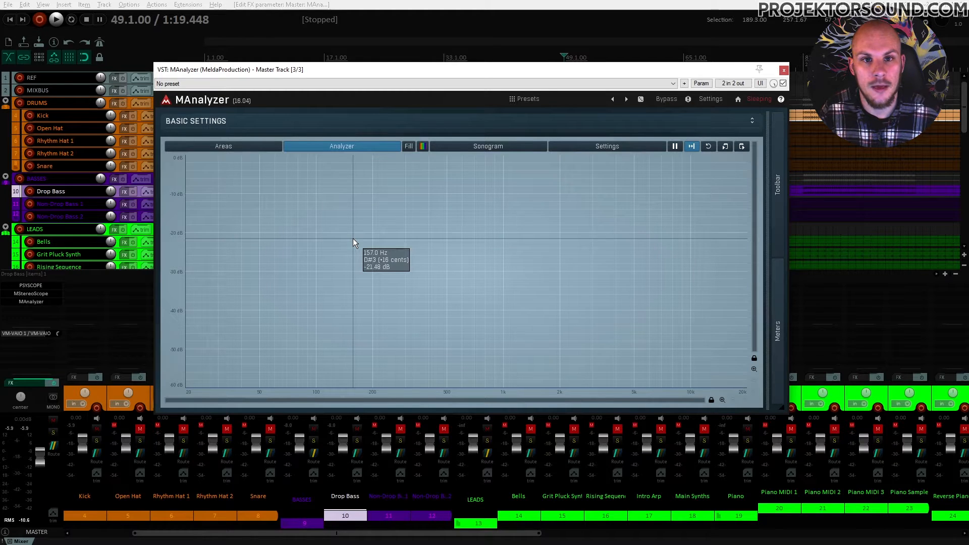
Set the time selection from bar 49 to bar 65 and play the Kick and Drop Bass briefly
{"action": "left_click_drag", "start_coordinate": [565, 64], "coordinate": [683, 63]}
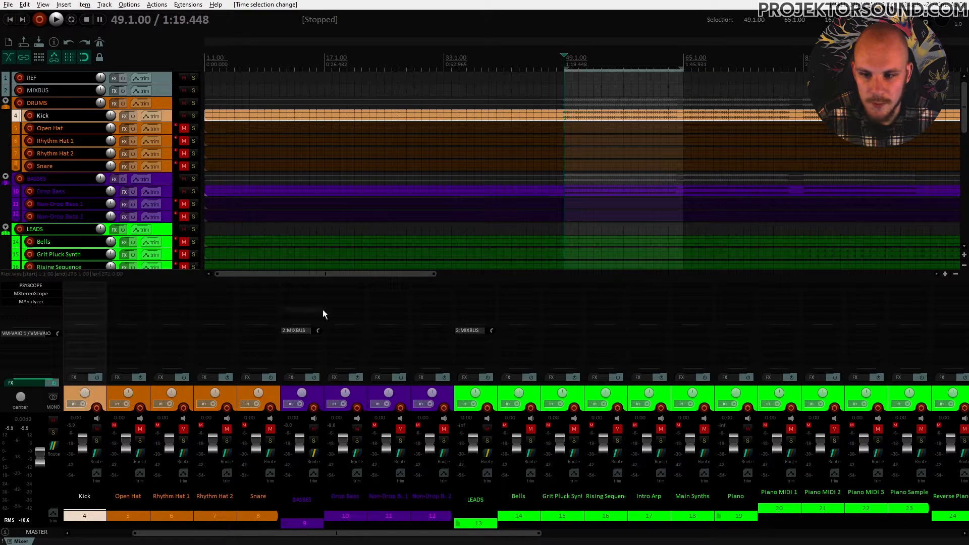
{"action": "key", "text": "space"}
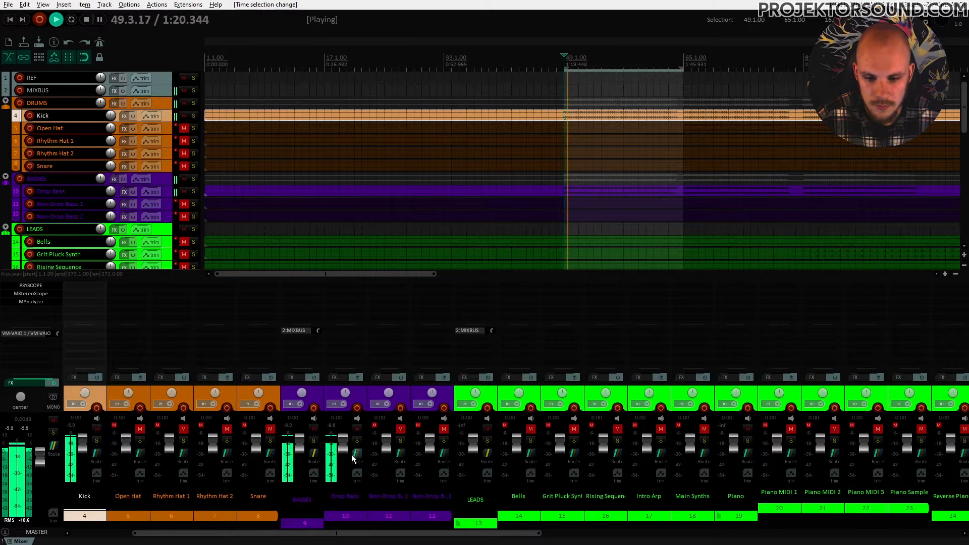
{"action": "key", "text": "space"}
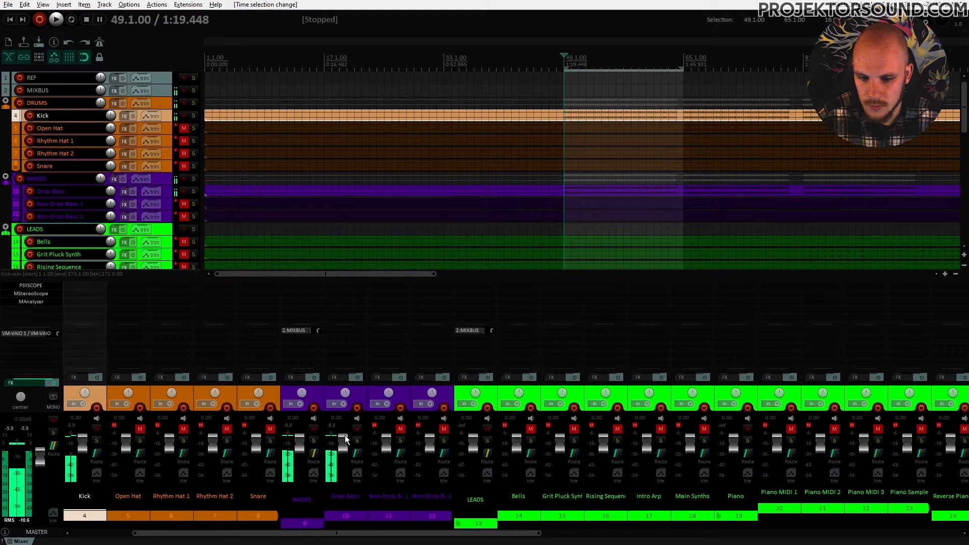
Set the Drop Bass track volume to -2 dB and play from bar 49 to check its balance with the Kick
{"action": "left_click", "coordinate": [343, 443]}
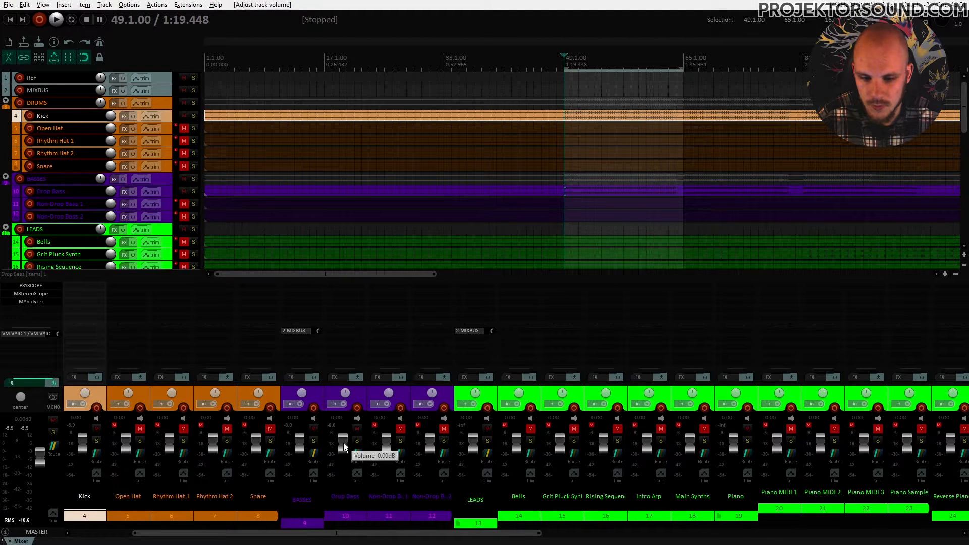
{"action": "right_click", "coordinate": [343, 443]}
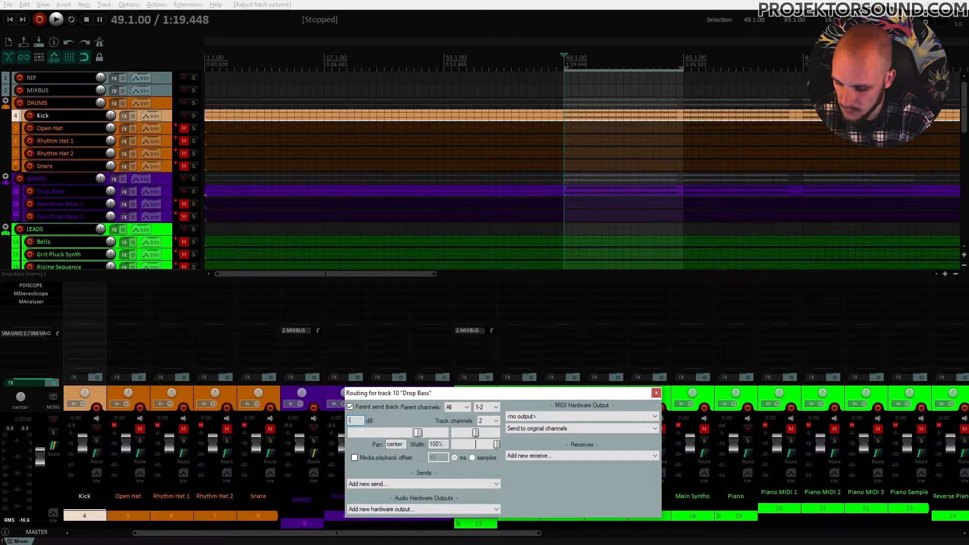
{"action": "left_click", "coordinate": [656, 393]}
{"action": "key", "text": "space"}
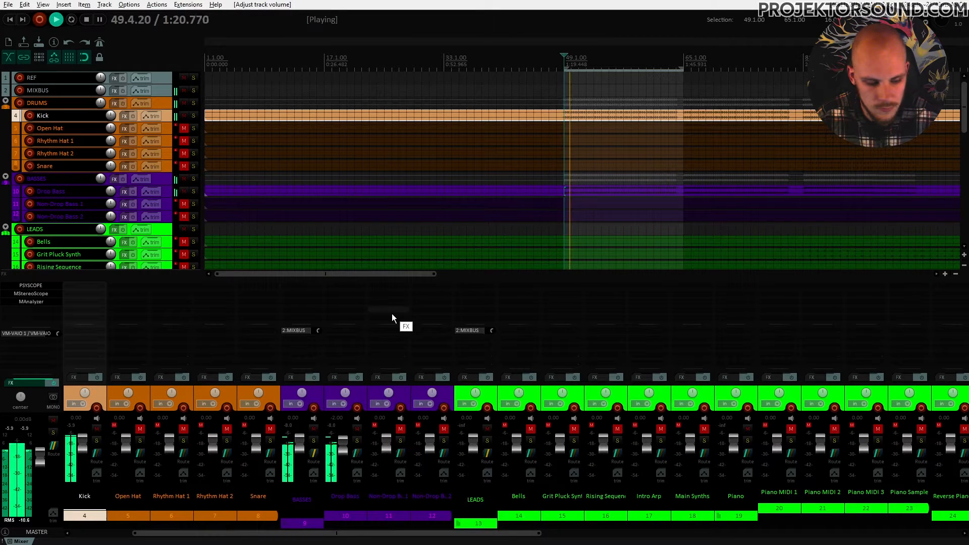
{"action": "key", "text": "space"}
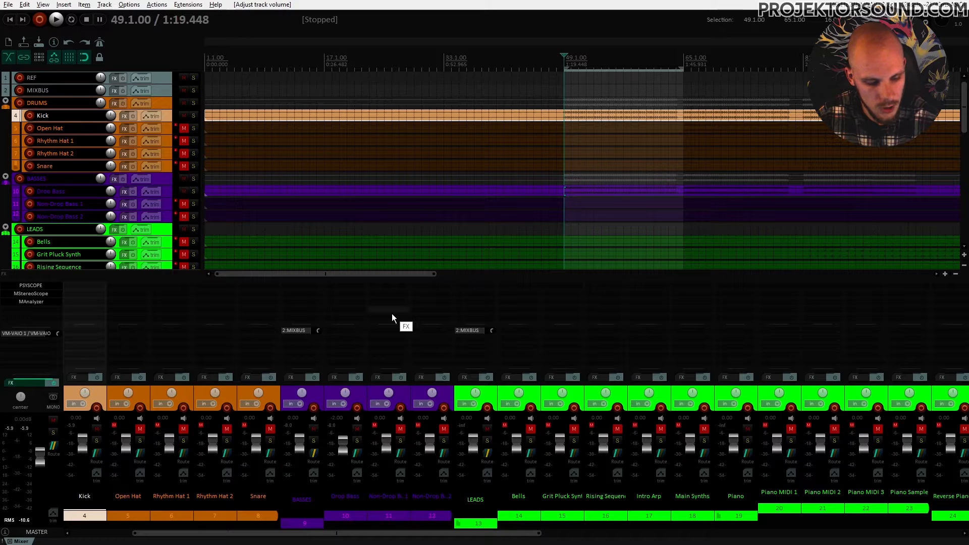
{"action": "key", "text": "space"}
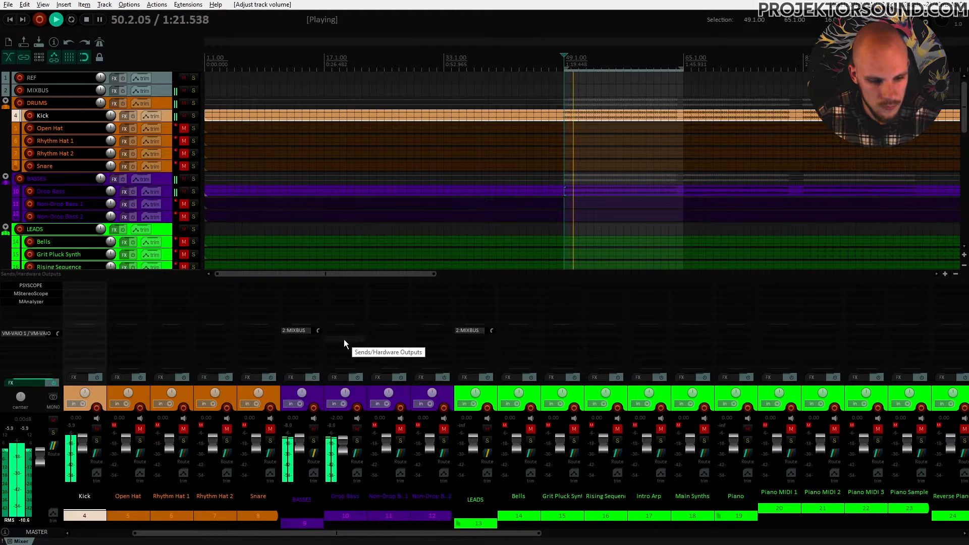
{"action": "key", "text": "space"}
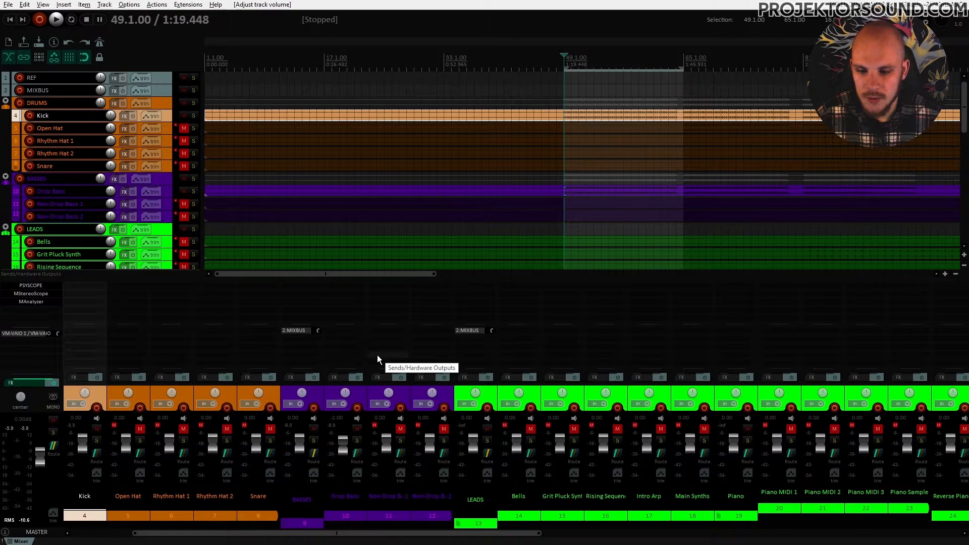
Add the MEqualizer plugin to the Kick track, play it briefly, and turn off the equalizer's analyzer display
{"action": "double_click", "coordinate": [83, 286]}
{"action": "type", "text": "eq"}
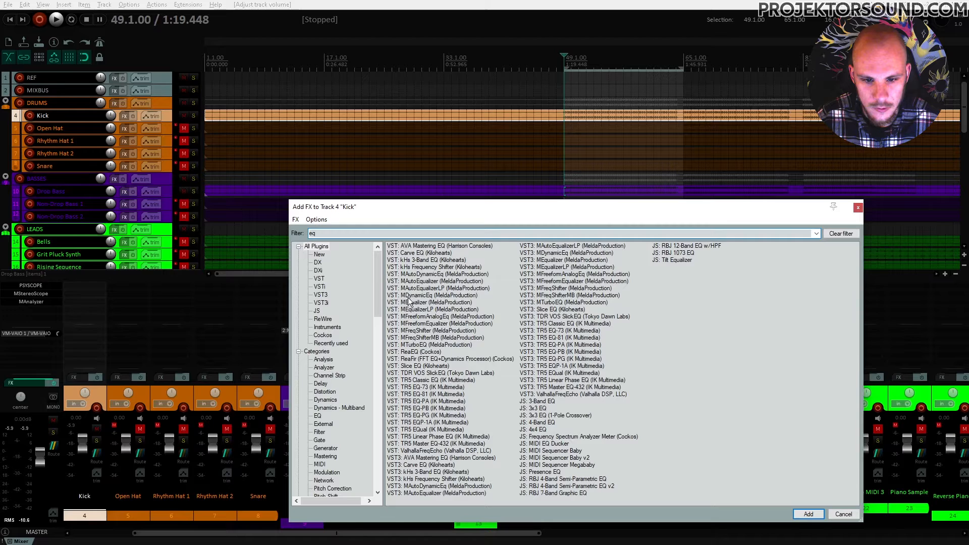
{"action": "double_click", "coordinate": [410, 302]}
{"action": "key", "text": "space"}
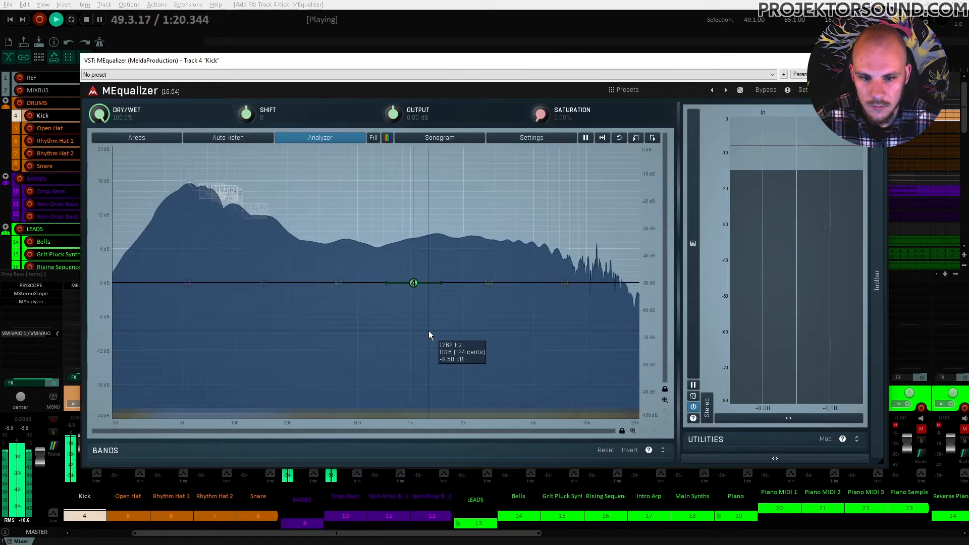
{"action": "key", "text": "space"}
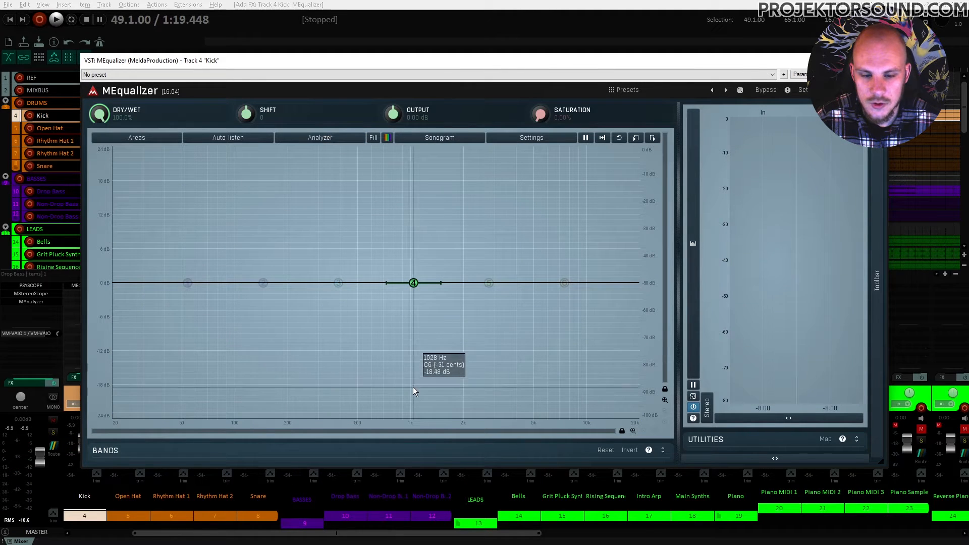
During playback, boost band 4 of the Kick's equalizer by about 2.1 dB at about 528 Hz with a Q of 1.05
{"action": "key", "text": "space"}
{"action": "left_click_drag", "start_coordinate": [413, 284], "coordinate": [362, 270]}
{"action": "scroll", "coordinate": [413, 228], "scroll_direction": "up", "scroll_amount": 5}
{"action": "scroll", "coordinate": [386, 226], "scroll_direction": "down", "scroll_amount": 4}
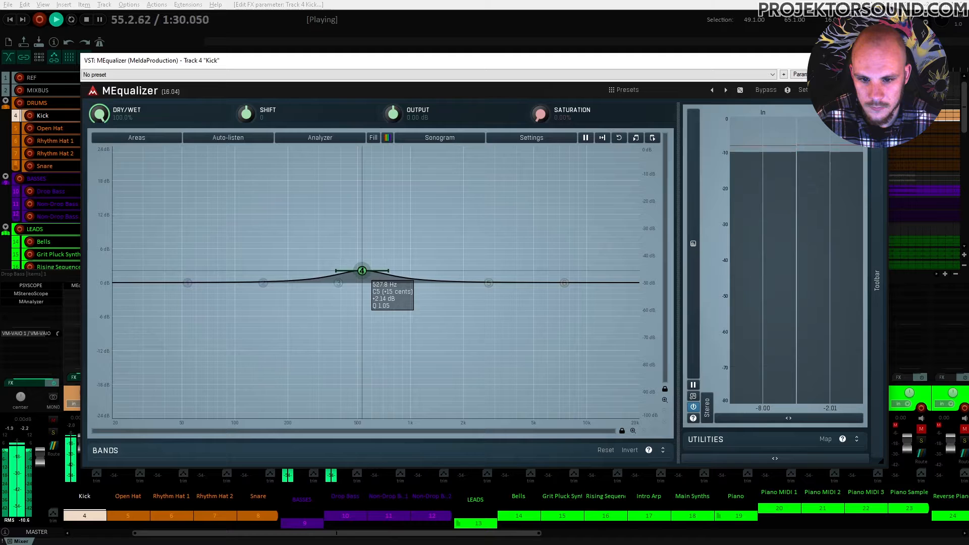
Boost the Kick equalizer's band 2 by about 3 dB near 130 Hz and band 5 by about 2.1 dB at about 6022 Hz
{"action": "left_click_drag", "start_coordinate": [263, 283], "coordinate": [255, 265]}
{"action": "key", "text": "space"}
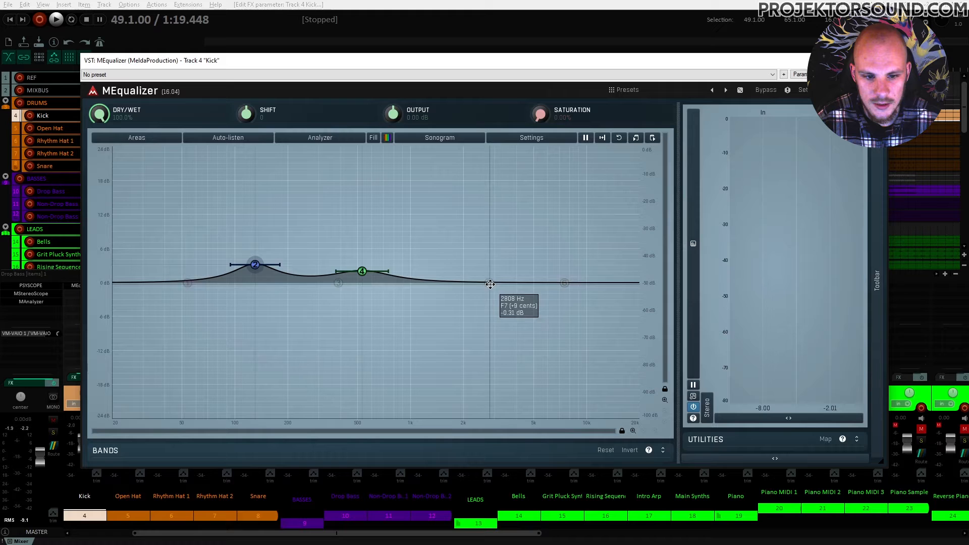
{"action": "key", "text": "space"}
{"action": "left_click_drag", "start_coordinate": [488, 282], "coordinate": [546, 271]}
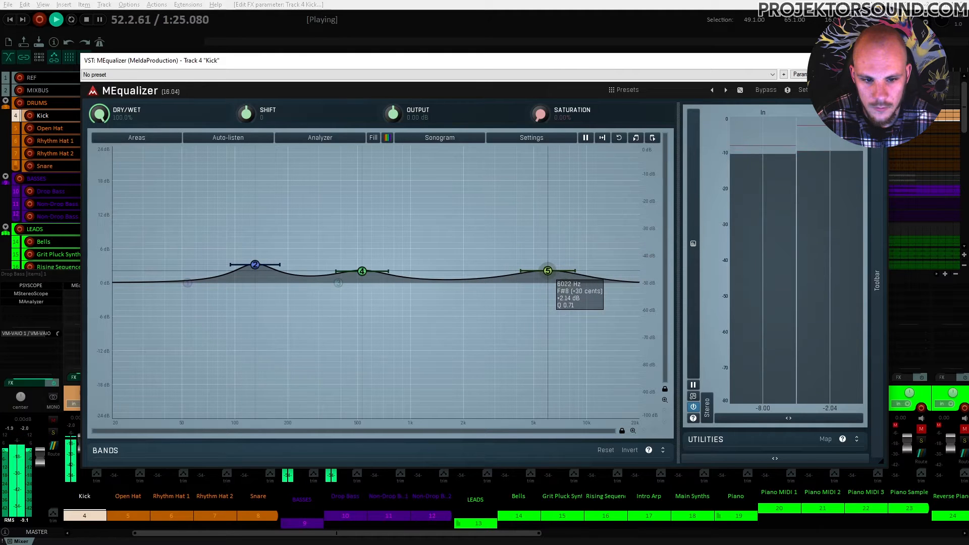
Stop playback and enable band 6 of the Kick's equalizer as a 12 dB/oct low-pass filter at about 11 kHz
{"action": "key", "text": "space"}
{"action": "double_click", "coordinate": [565, 282]}
{"action": "double_click", "coordinate": [565, 282]}
{"action": "left_click", "coordinate": [169, 436]}
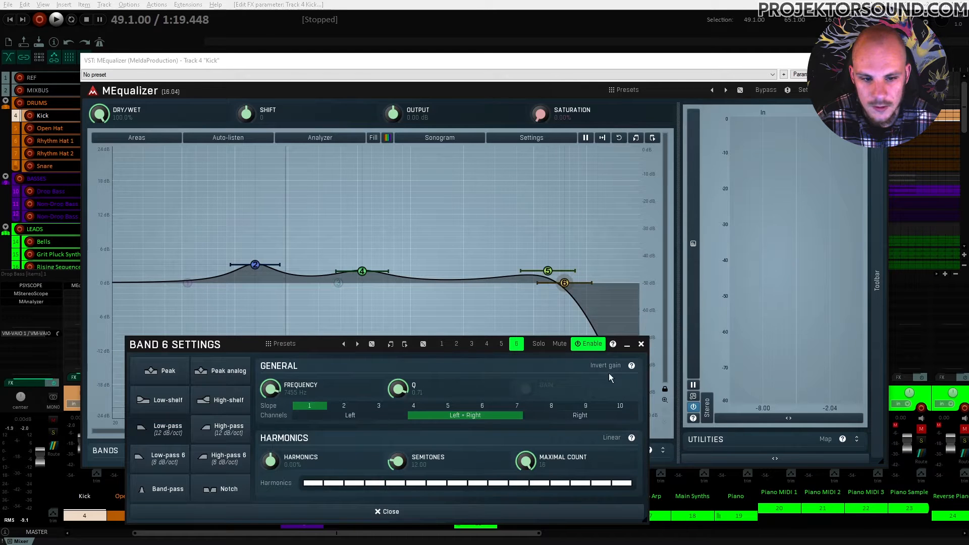
{"action": "left_click", "coordinate": [641, 344]}
{"action": "left_click_drag", "start_coordinate": [565, 283], "coordinate": [593, 286]}
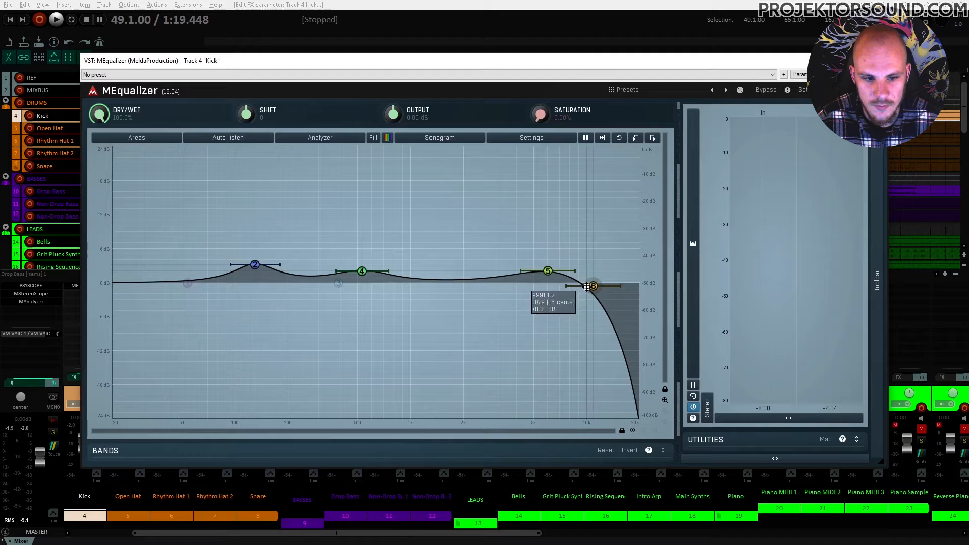
Play the Kick while switching equalizer band 6 off and on to compare, leave it enabled, and close the equalizer
{"action": "key", "text": "space"}
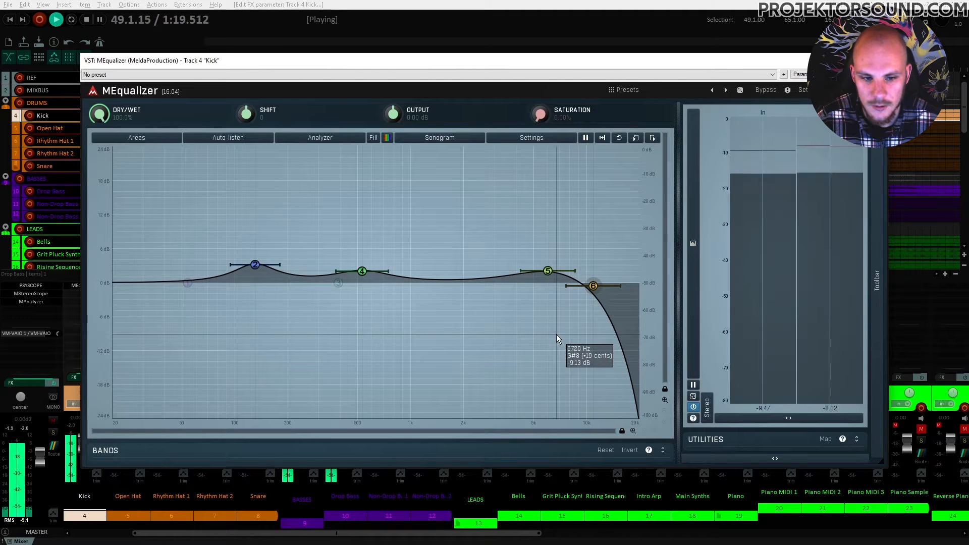
{"action": "double_click", "coordinate": [594, 285]}
{"action": "double_click", "coordinate": [594, 286]}
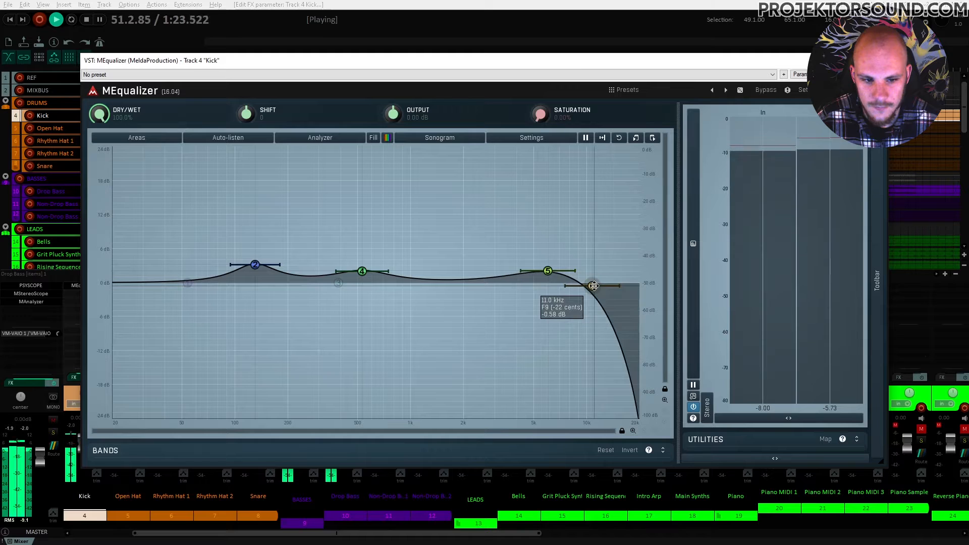
{"action": "double_click", "coordinate": [594, 286]}
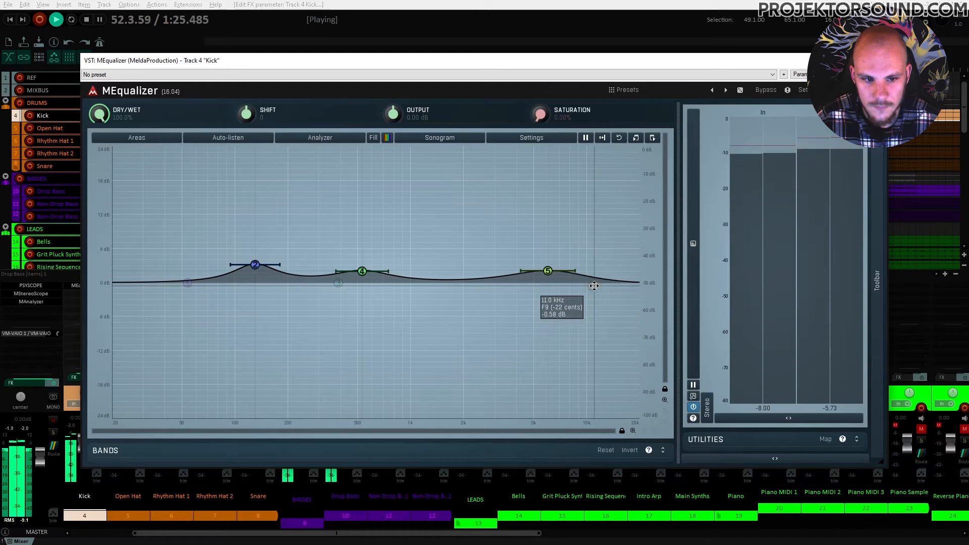
{"action": "double_click", "coordinate": [594, 285]}
{"action": "key", "text": "space"}
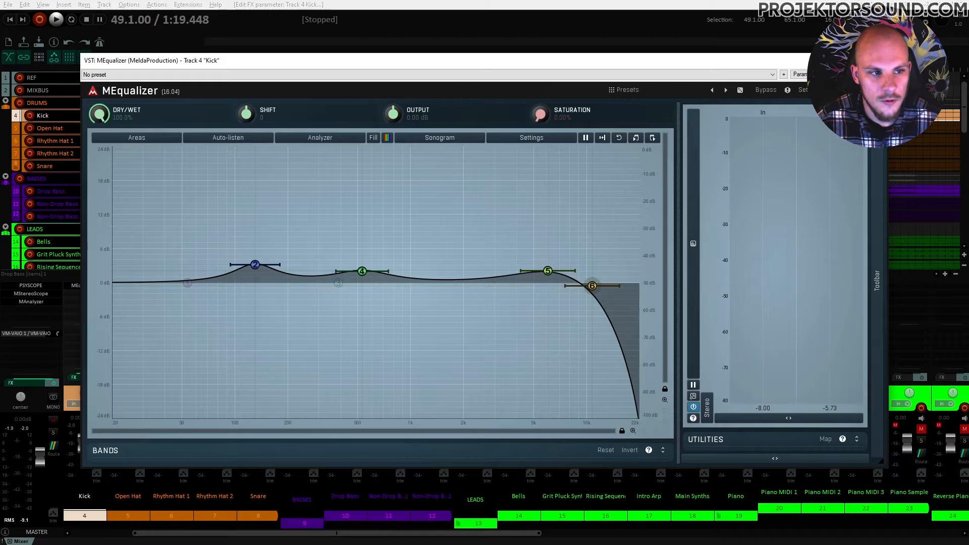
{"action": "left_click", "coordinate": [876, 60]}
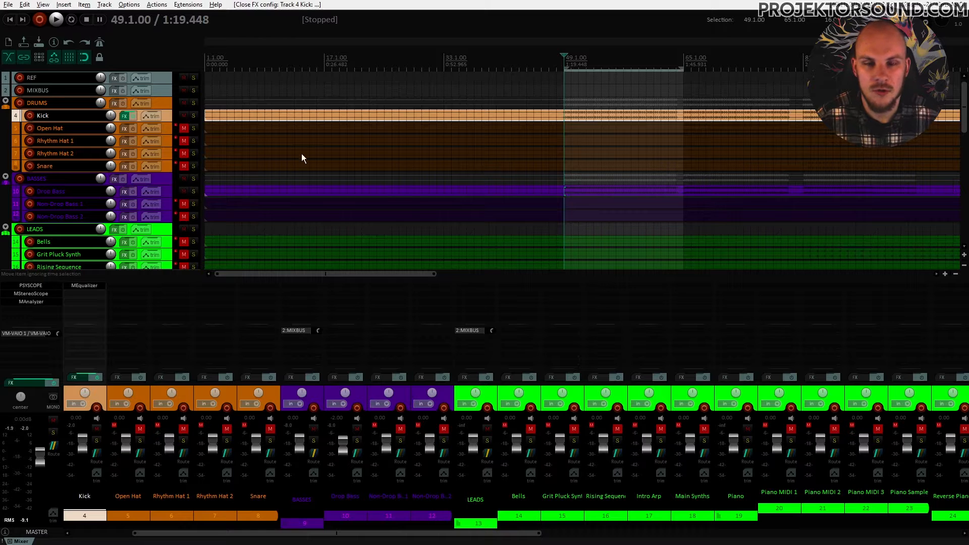
Add the MEqualizer plugin to the Drop Bass track with its analyzer display off and start playback
{"action": "left_click", "coordinate": [347, 287]}
{"action": "double_click", "coordinate": [417, 304]}
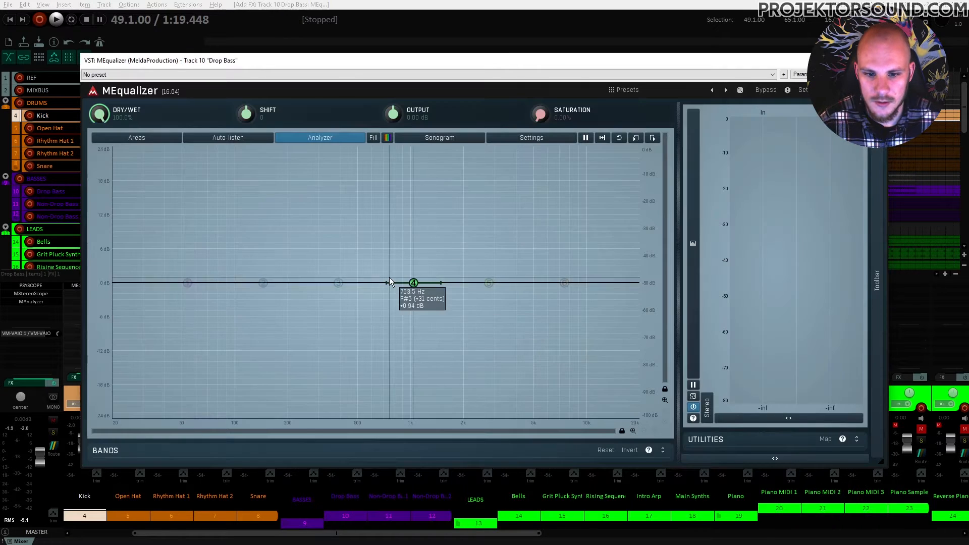
{"action": "key", "text": "space"}
{"action": "key", "text": "space"}
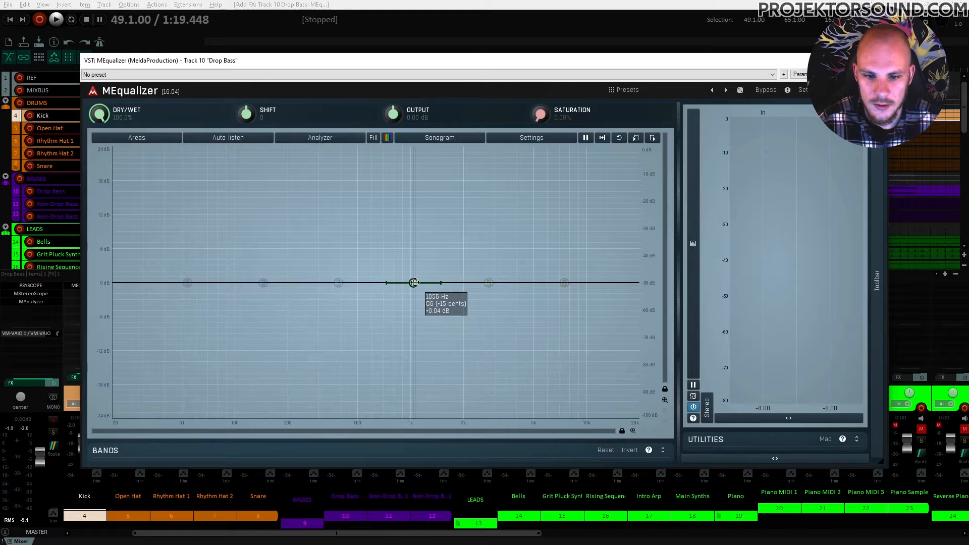
{"action": "key", "text": "space"}
On the Drop Bass equalizer, cut band 2 near 100 Hz, gently boost bands 3 and 4, and boost band 5 about 3.9 dB at about 4939 Hz
{"action": "left_click_drag", "start_coordinate": [413, 284], "coordinate": [385, 267]}
{"action": "left_click_drag", "start_coordinate": [262, 283], "coordinate": [237, 292]}
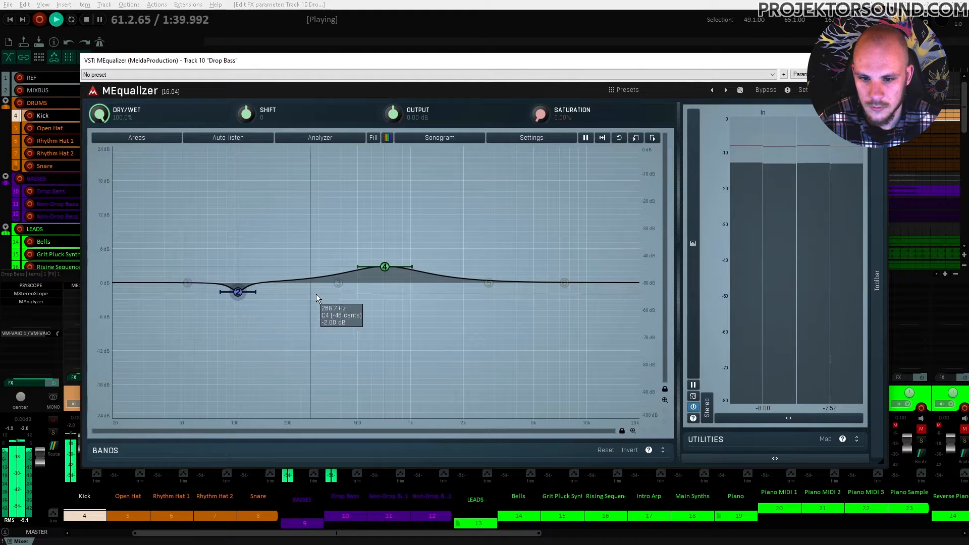
{"action": "left_click_drag", "start_coordinate": [338, 284], "coordinate": [313, 278]}
{"action": "left_click_drag", "start_coordinate": [489, 282], "coordinate": [533, 261]}
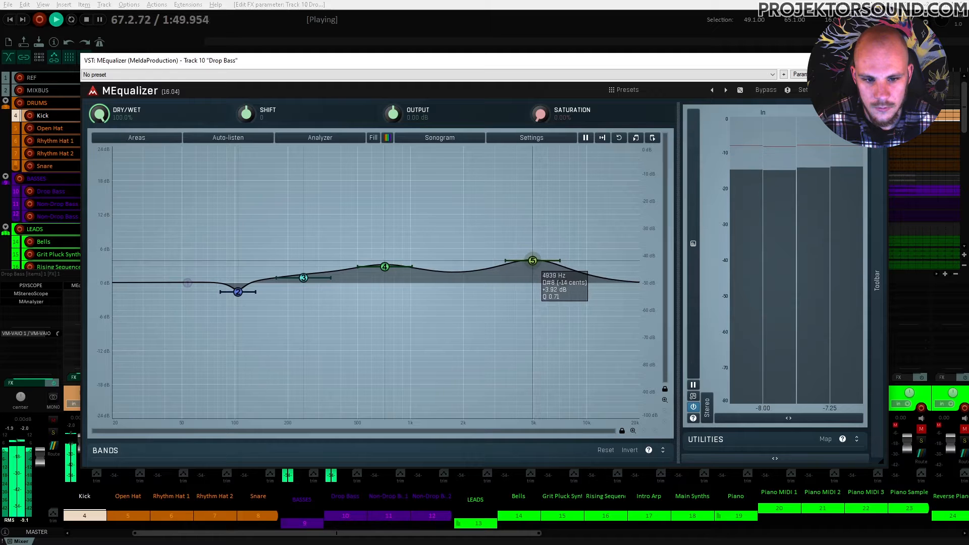
Enable the Drop Bass equalizer's band 6 as a 6 dB/oct low-pass near 6.5 kHz, nudge band 5 slightly, and close the equalizer
{"action": "double_click", "coordinate": [562, 282]}
{"action": "right_click", "coordinate": [566, 283]}
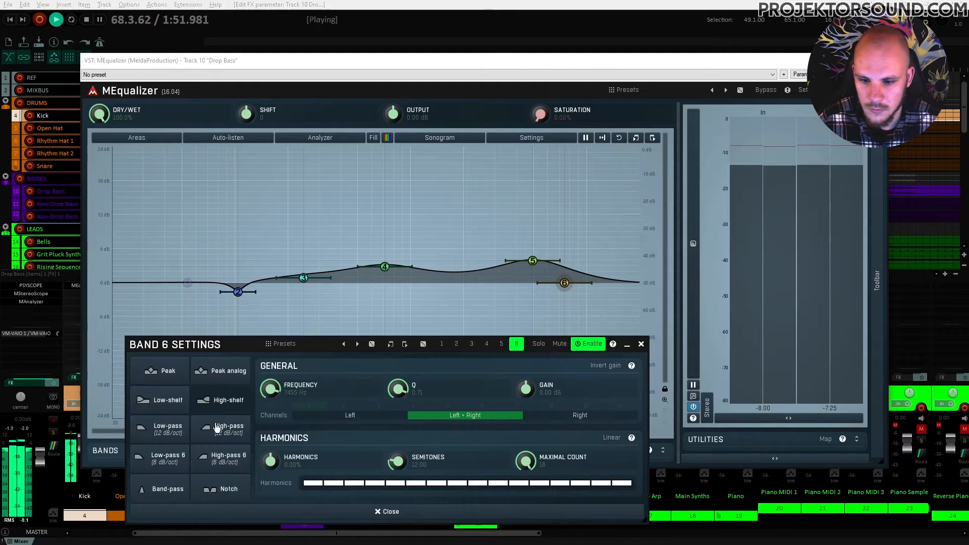
{"action": "left_click", "coordinate": [172, 431]}
{"action": "left_click", "coordinate": [169, 454]}
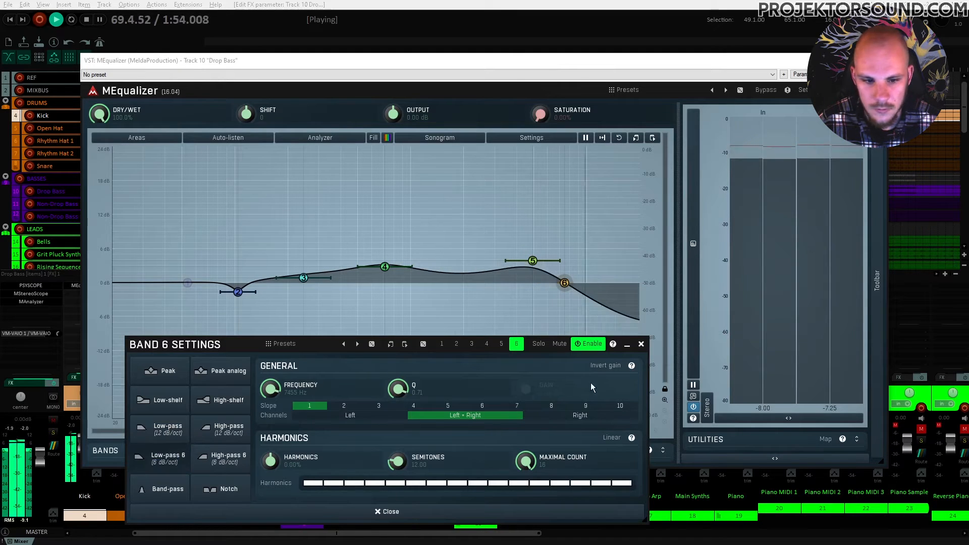
{"action": "left_click", "coordinate": [641, 344]}
{"action": "left_click_drag", "start_coordinate": [565, 284], "coordinate": [555, 283]}
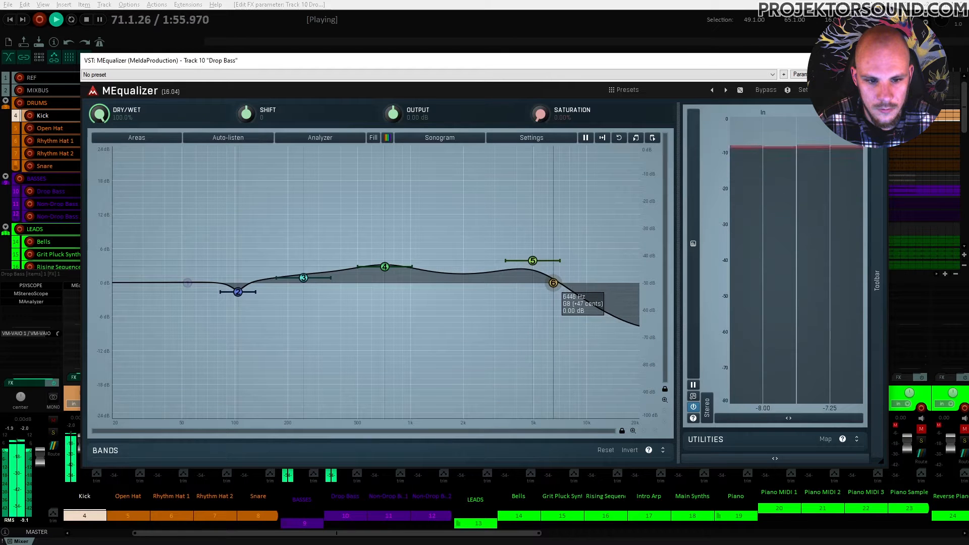
{"action": "key", "text": "space"}
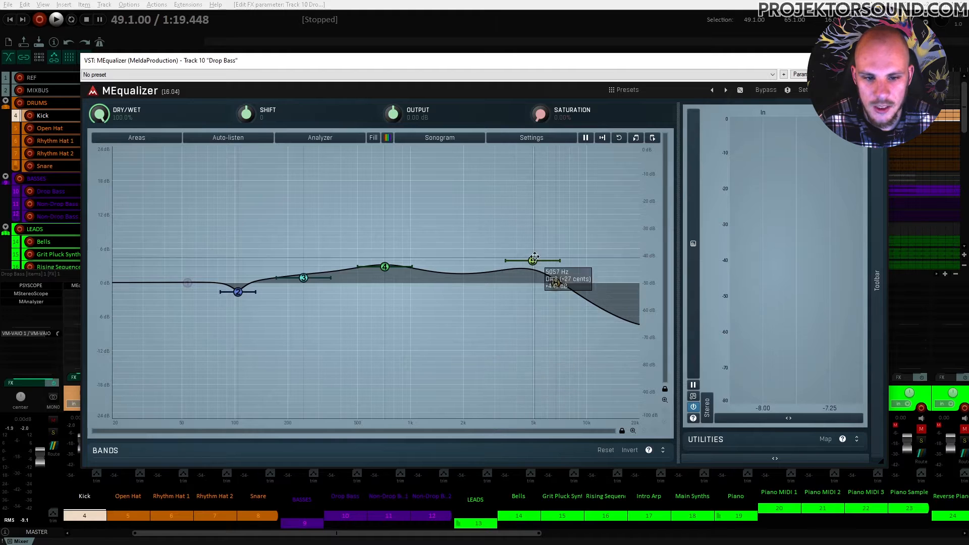
{"action": "left_click_drag", "start_coordinate": [532, 260], "coordinate": [533, 259]}
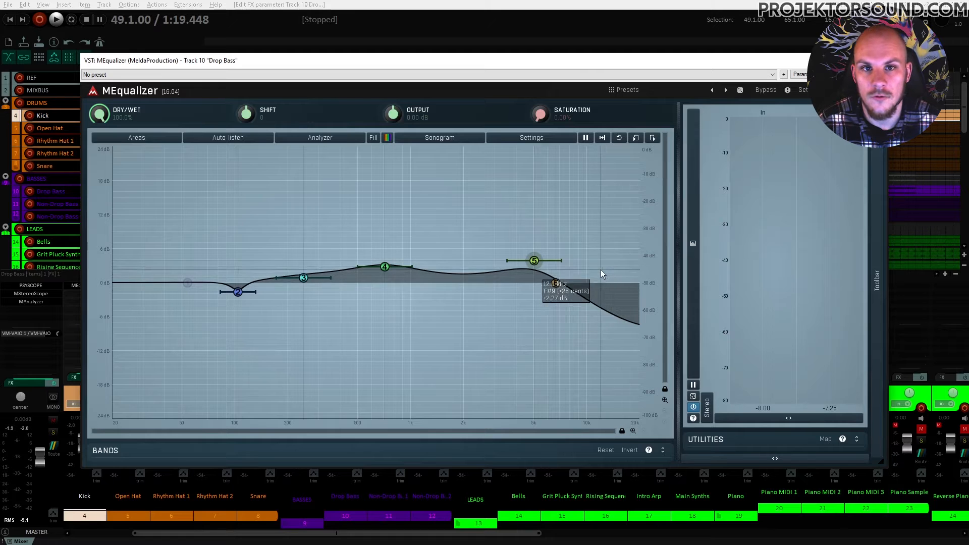
{"action": "key", "text": "Escape"}
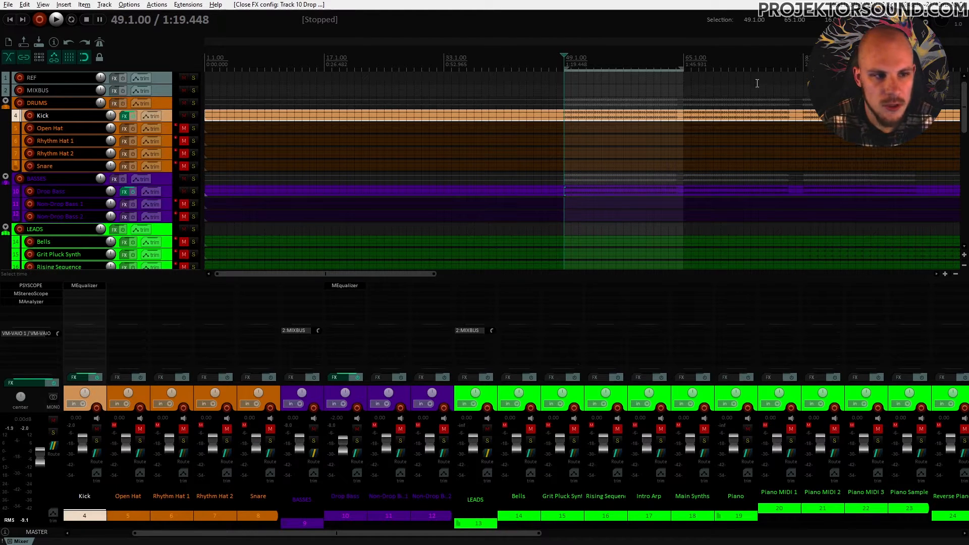
Set the time selection from bar 81 to bar 97 and insert a track named Top Loop below Kick
{"action": "left_click_drag", "start_coordinate": [357, 274], "coordinate": [473, 273]}
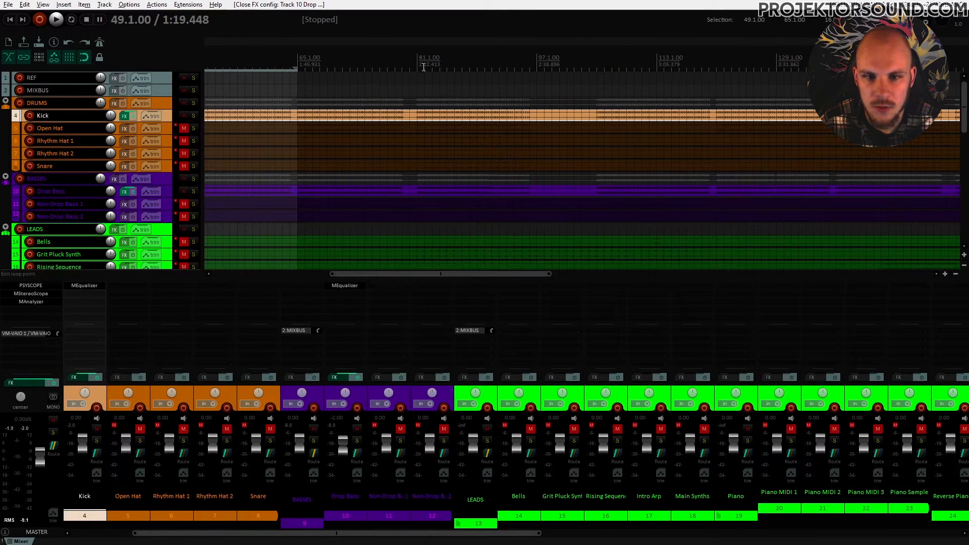
{"action": "left_click_drag", "start_coordinate": [421, 66], "coordinate": [534, 74]}
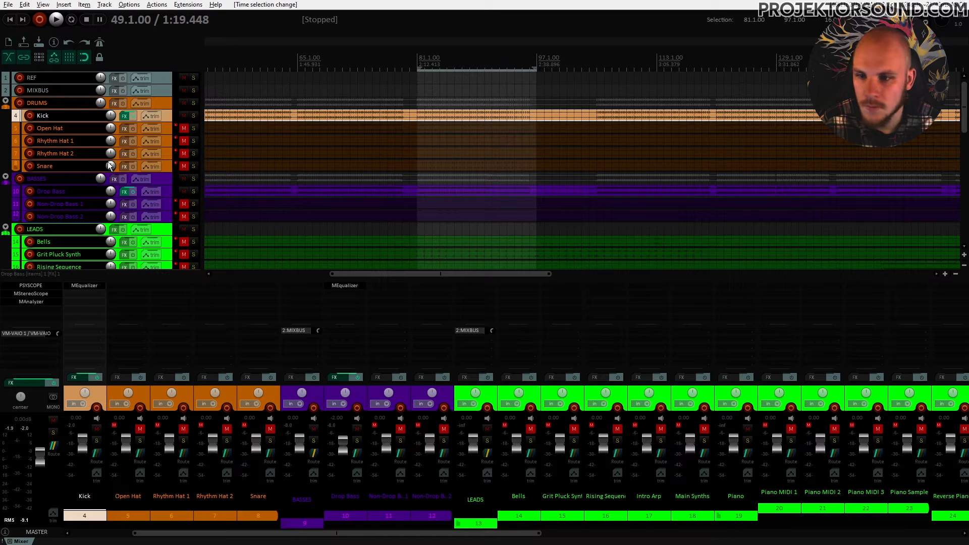
{"action": "key", "text": "ctrl+t"}
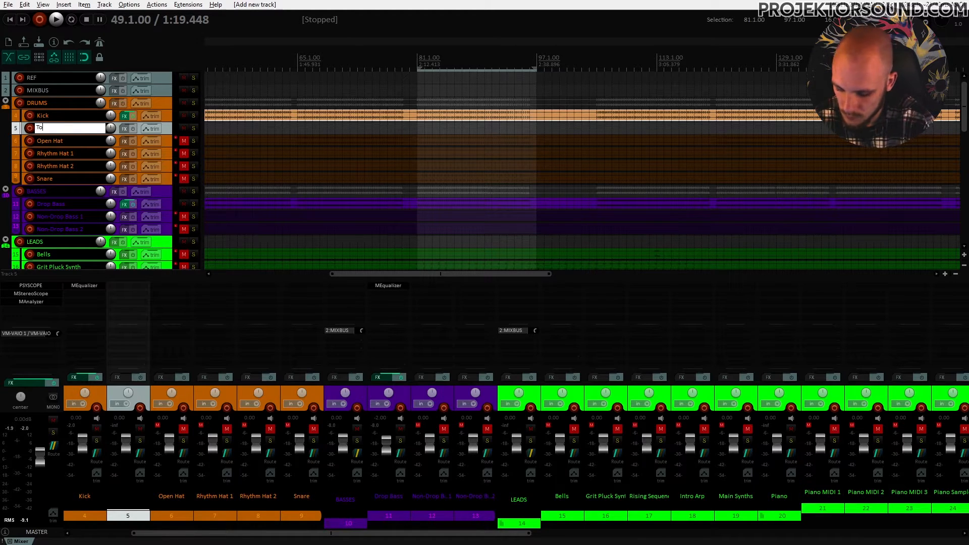
Nest the Open Hat, Rhythm Hat 1, Rhythm Hat 2 and Snare tracks inside Top Loop as a folder
{"action": "left_click", "coordinate": [175, 142]}
{"action": "left_click", "coordinate": [166, 177], "text": "shift"}
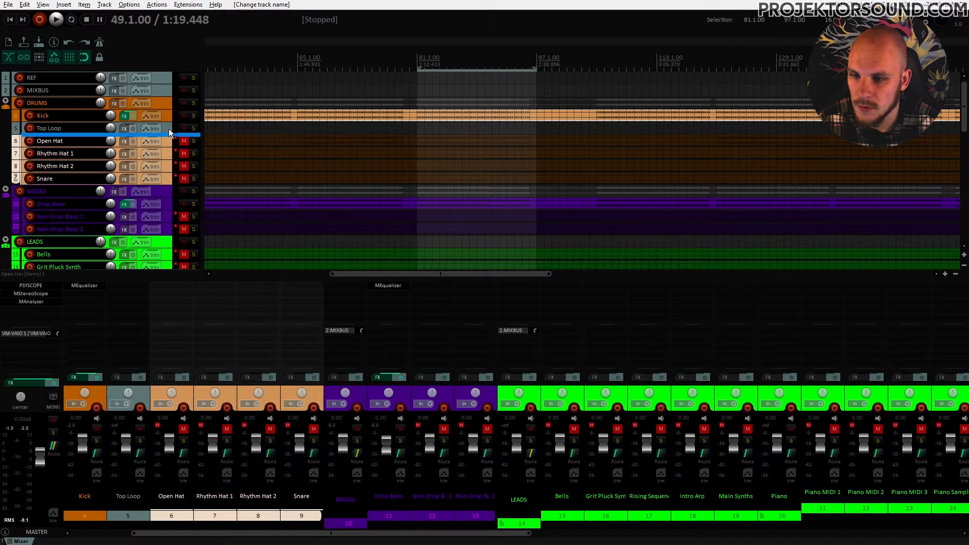
{"action": "left_click_drag", "start_coordinate": [169, 128], "coordinate": [169, 129]}
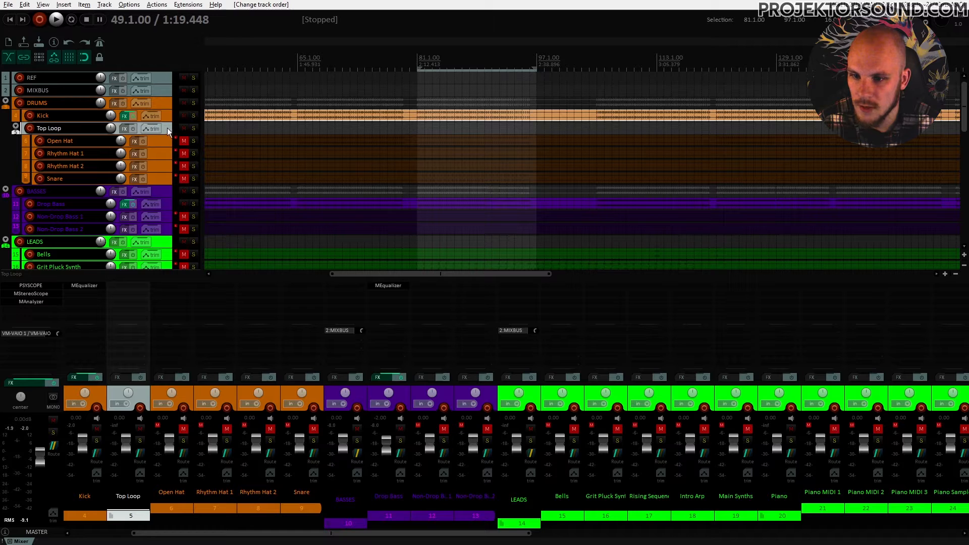
Color the Top Loop folder track orange with SWS custom color 1 to match the drum tracks
{"action": "right_click", "coordinate": [168, 128]}
{"action": "mouse_move", "coordinate": [261, 337]}
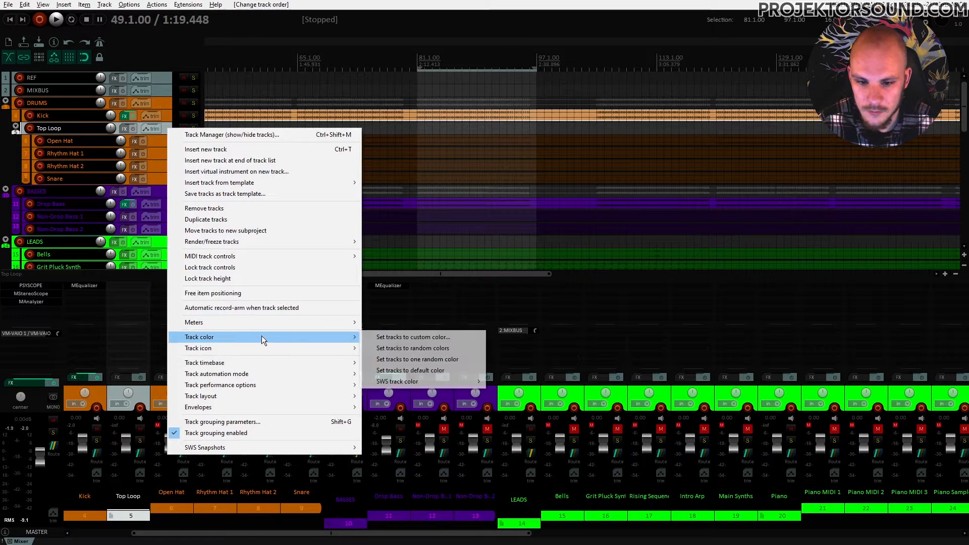
{"action": "mouse_move", "coordinate": [404, 381]}
{"action": "left_click", "coordinate": [504, 211]}
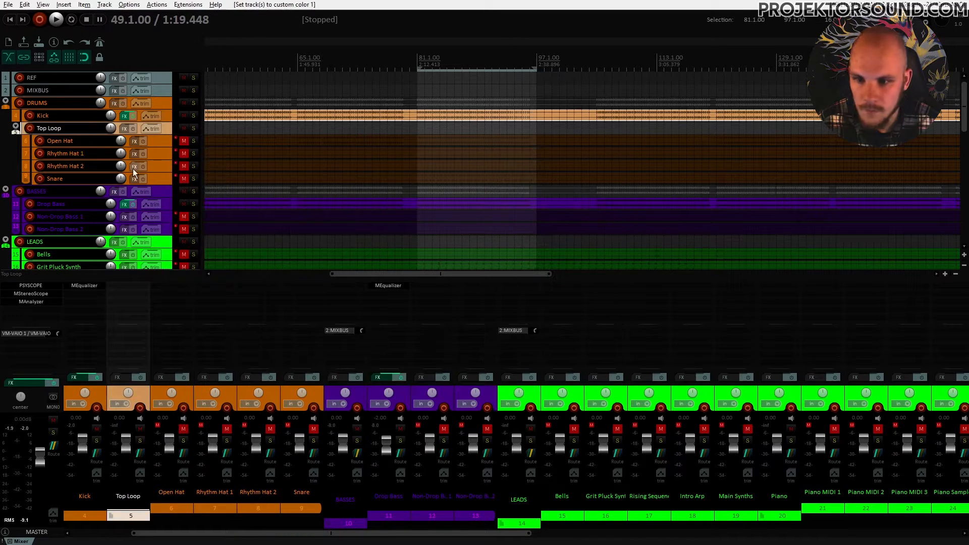
Unmute the Open Hat track and play briefly from bar 81 to check its level against the Kick and Drop Bass
{"action": "left_click", "coordinate": [160, 141]}
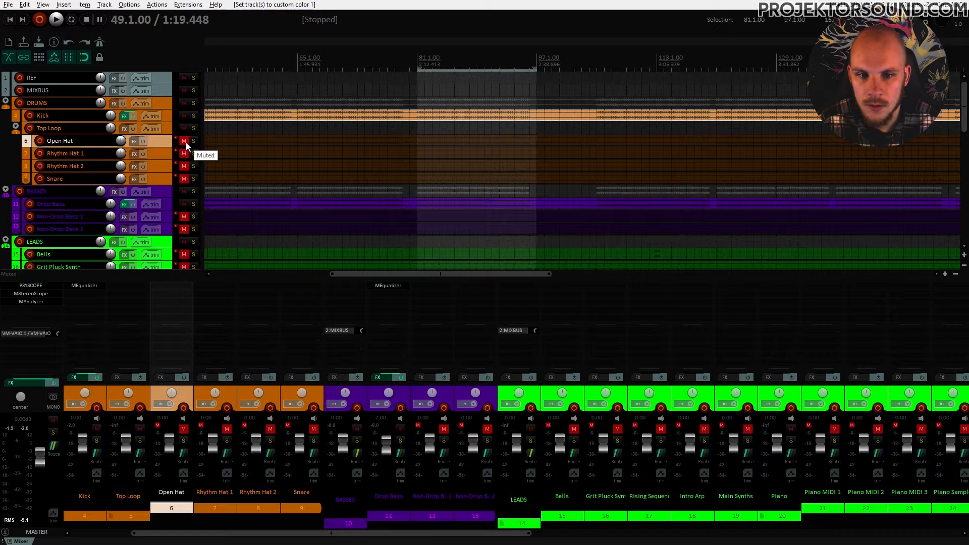
{"action": "left_click", "coordinate": [185, 141]}
{"action": "key", "text": "space"}
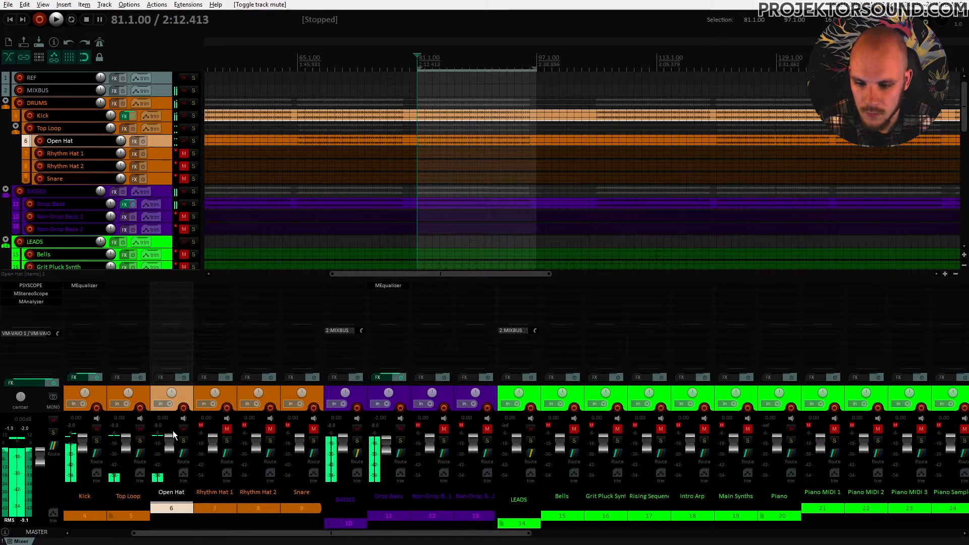
{"action": "key", "text": "space"}
{"action": "left_click", "coordinate": [169, 446]}
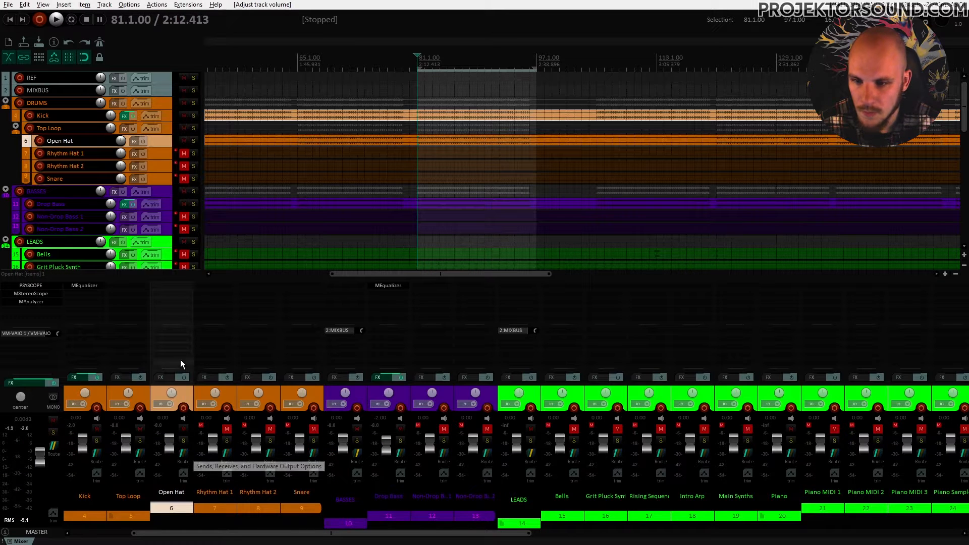
Solo the Top Loop folder and unmute the Rhythm Hat 1 track while playing from bar 81
{"action": "left_click", "coordinate": [193, 128]}
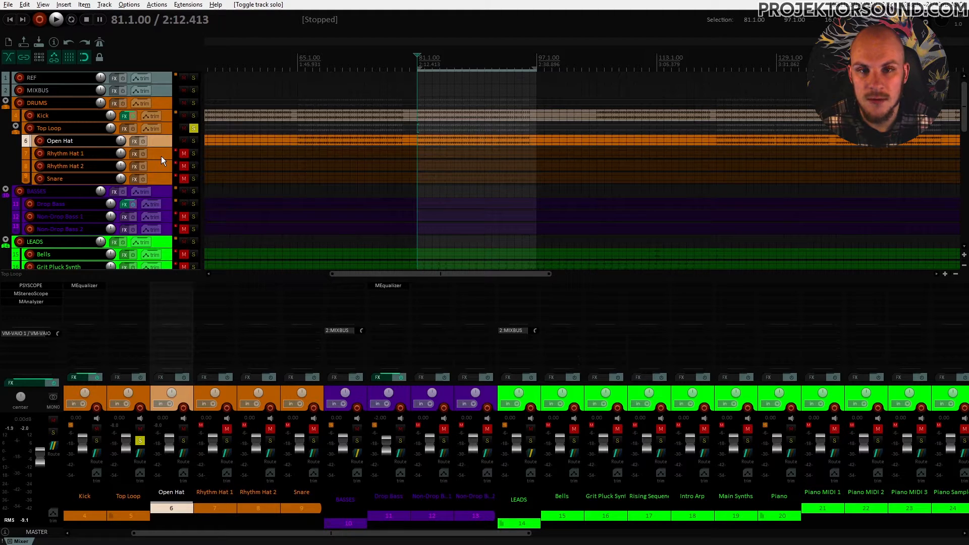
{"action": "key", "text": "space"}
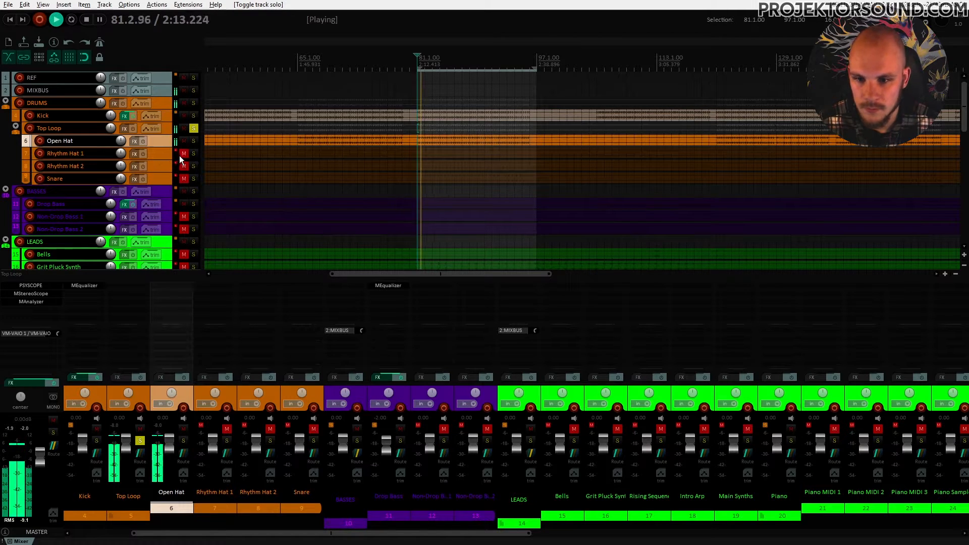
{"action": "left_click", "coordinate": [184, 154]}
{"action": "left_click", "coordinate": [171, 155]}
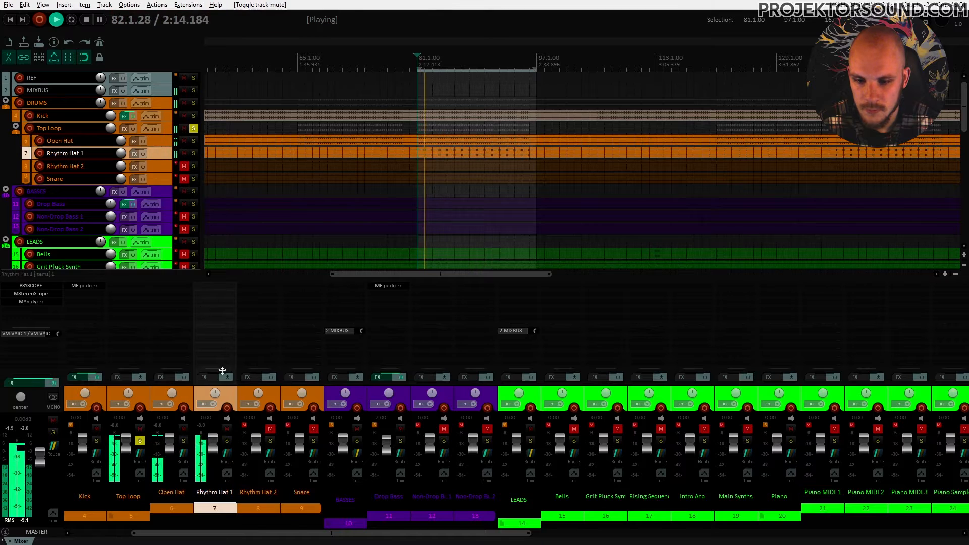
During playback, lower the Rhythm Hat 1 track volume to -2 dB and, after listening, to -4 dB
{"action": "left_click", "coordinate": [225, 452]}
{"action": "type", "text": "-2"}
{"action": "key", "text": "Return"}
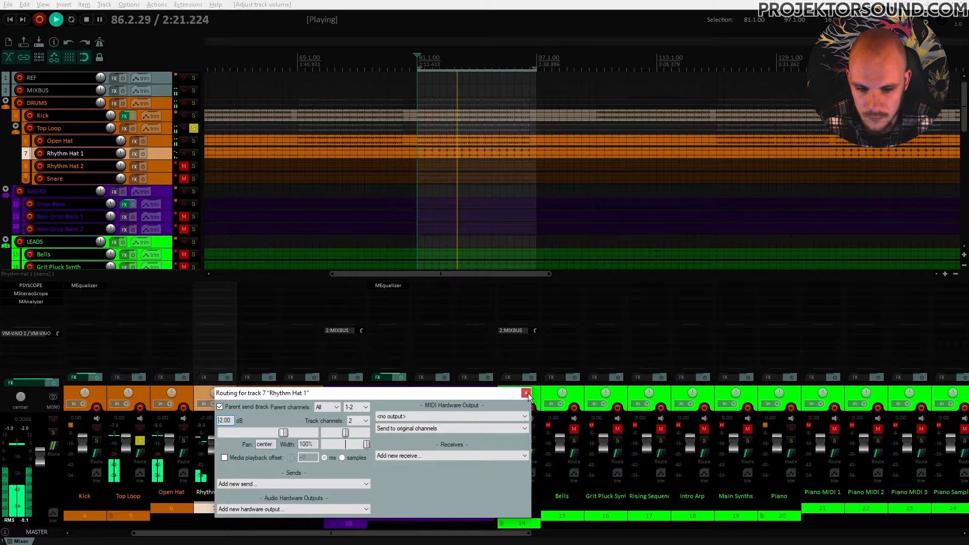
{"action": "double_click", "coordinate": [231, 422]}
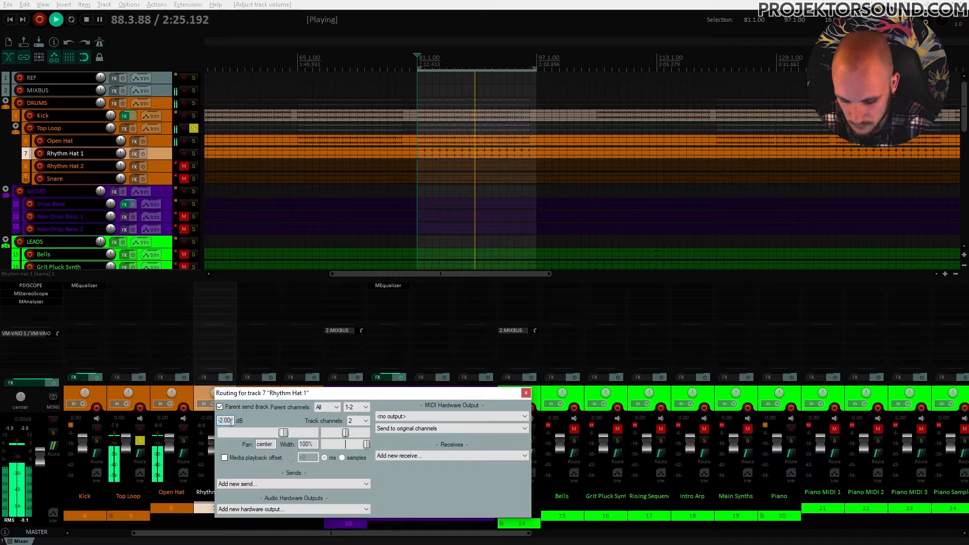
{"action": "type", "text": "-4"}
{"action": "key", "text": "Return"}
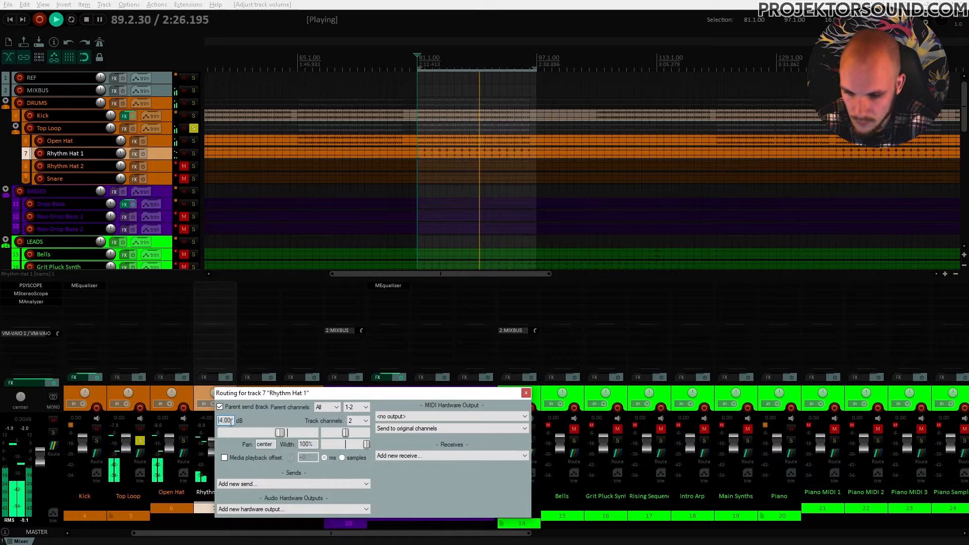
{"action": "left_click", "coordinate": [525, 393]}
Unmute the Rhythm Hat 2 track during playback and set the Snare track volume to -5 dB
{"action": "left_click", "coordinate": [183, 166]}
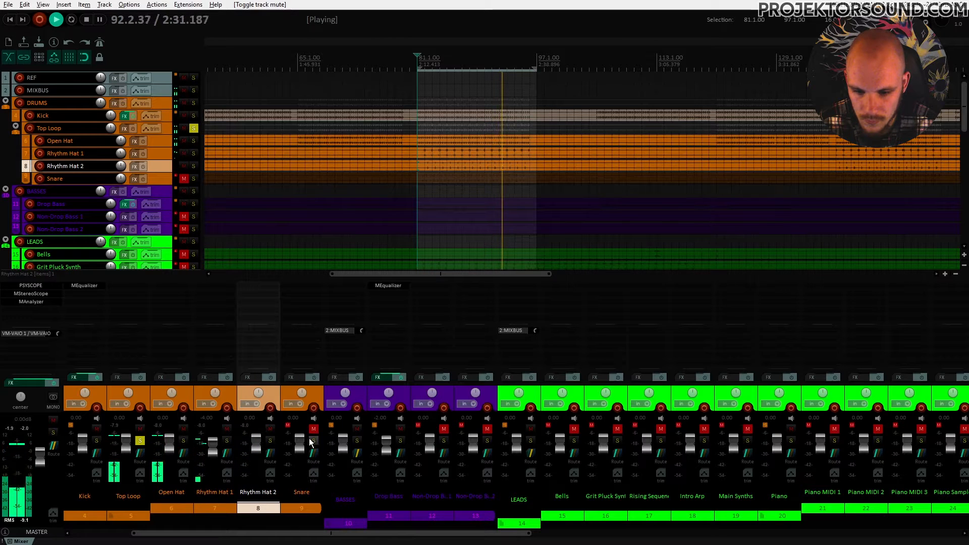
{"action": "left_click", "coordinate": [313, 461]}
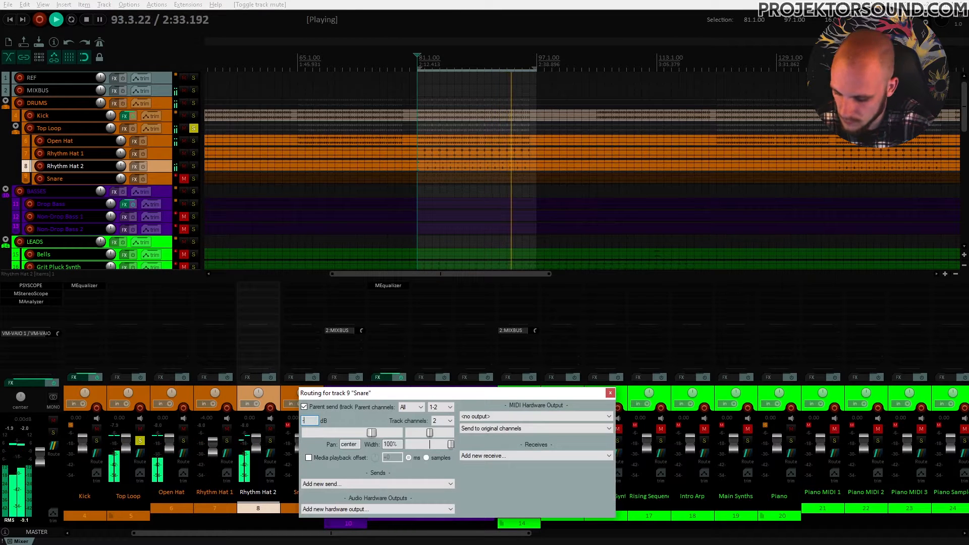
{"action": "type", "text": "-5"}
{"action": "key", "text": "Return"}
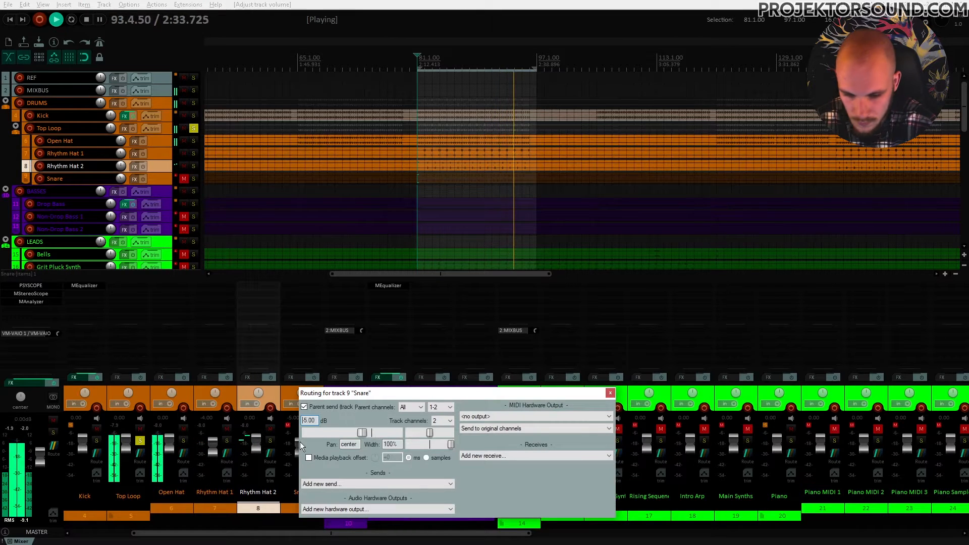
{"action": "left_click", "coordinate": [610, 394]}
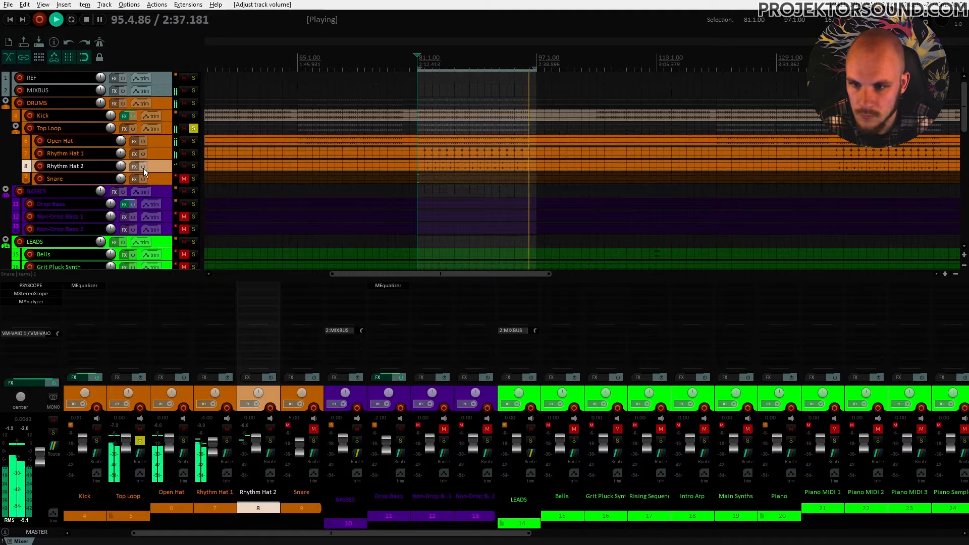
Set the Rhythm Hat 2 track volume to -5 dB and restart playback from bar 81 with repeat enabled
{"action": "right_click", "coordinate": [259, 443]}
{"action": "right_click", "coordinate": [259, 442]}
{"action": "right_click", "coordinate": [258, 437]}
{"action": "type", "text": "-5"}
{"action": "key", "text": "Return"}
{"action": "key", "text": "space"}
{"action": "key", "text": "space"}
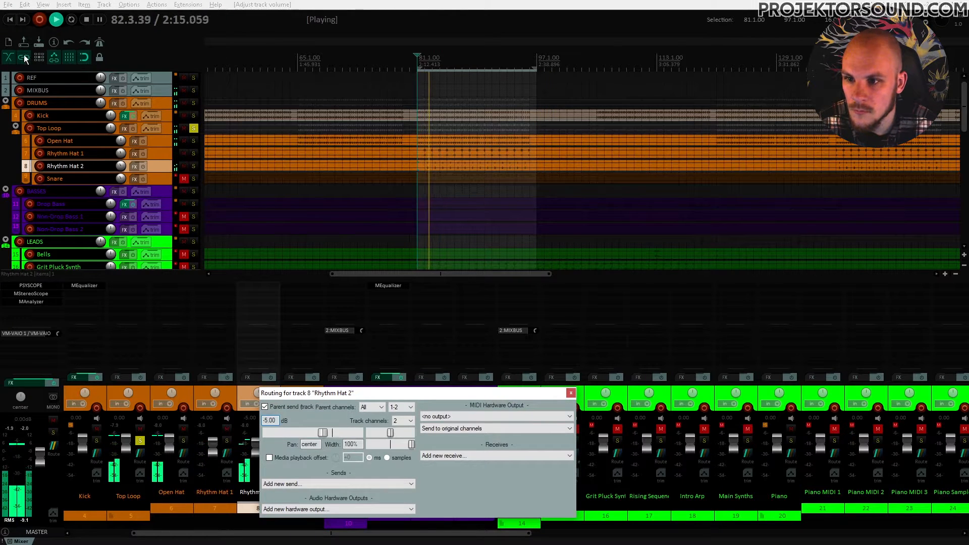
{"action": "left_click", "coordinate": [71, 20]}
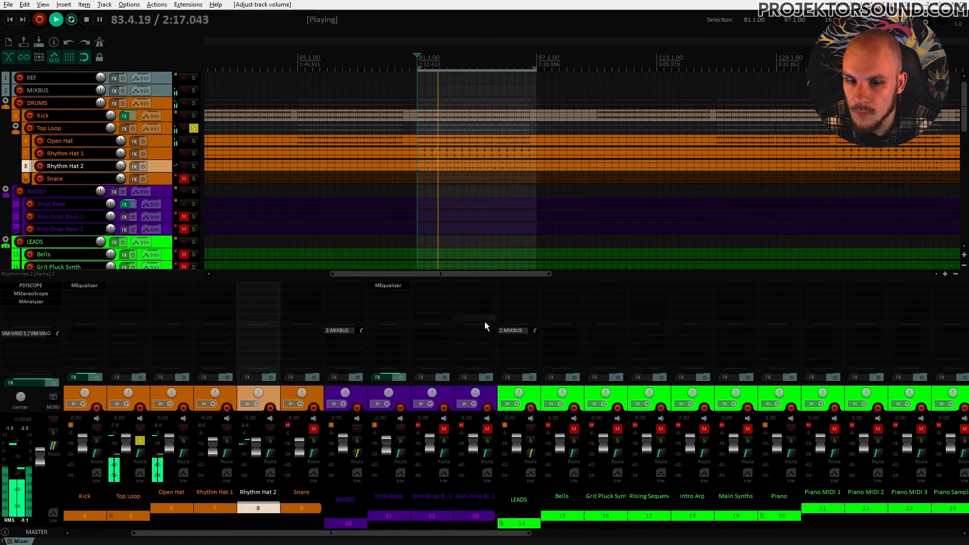
Unmute the Snare track, raise its volume to -2 dB while listening, and stop playback
{"action": "left_click", "coordinate": [313, 428]}
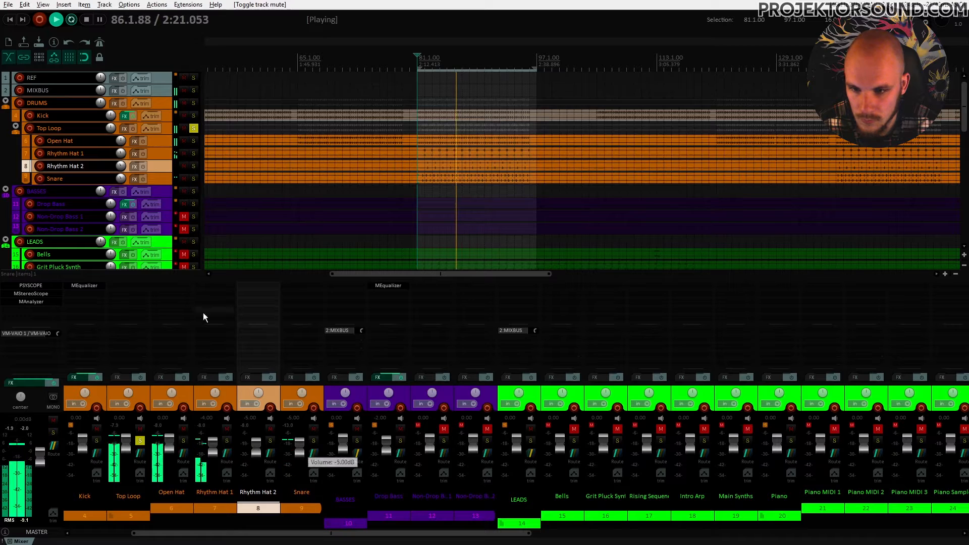
{"action": "left_click", "coordinate": [302, 353]}
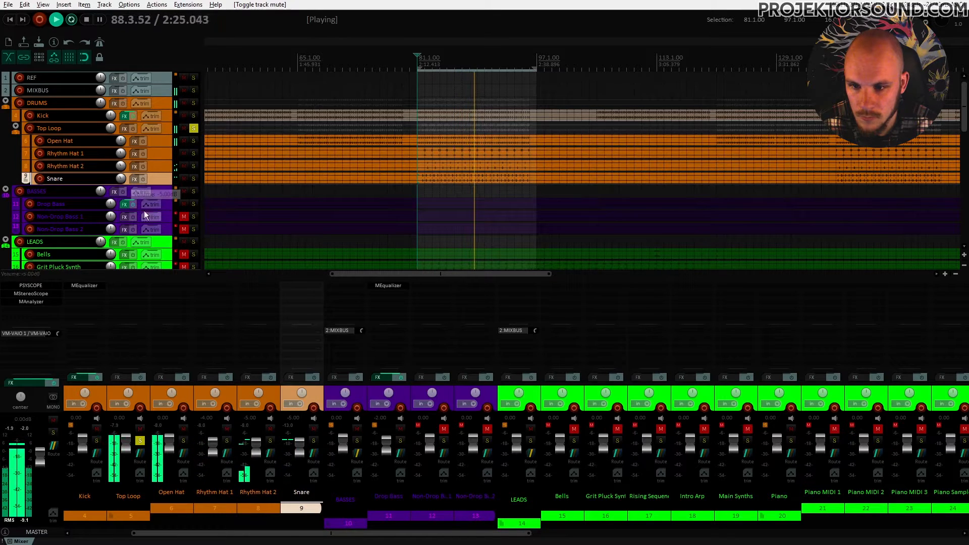
{"action": "left_click_drag", "start_coordinate": [302, 447], "coordinate": [301, 444]}
{"action": "right_click", "coordinate": [301, 444]}
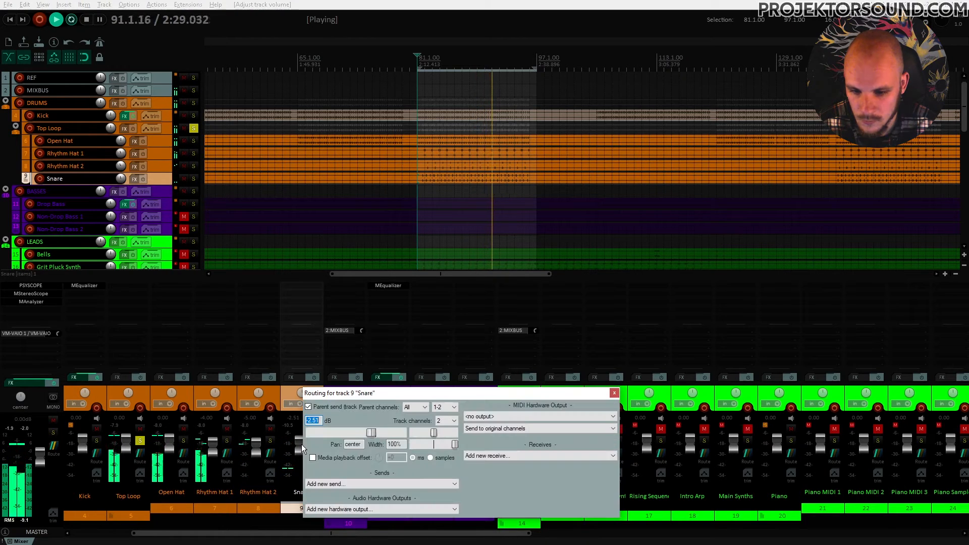
{"action": "type", "text": "-2.00"}
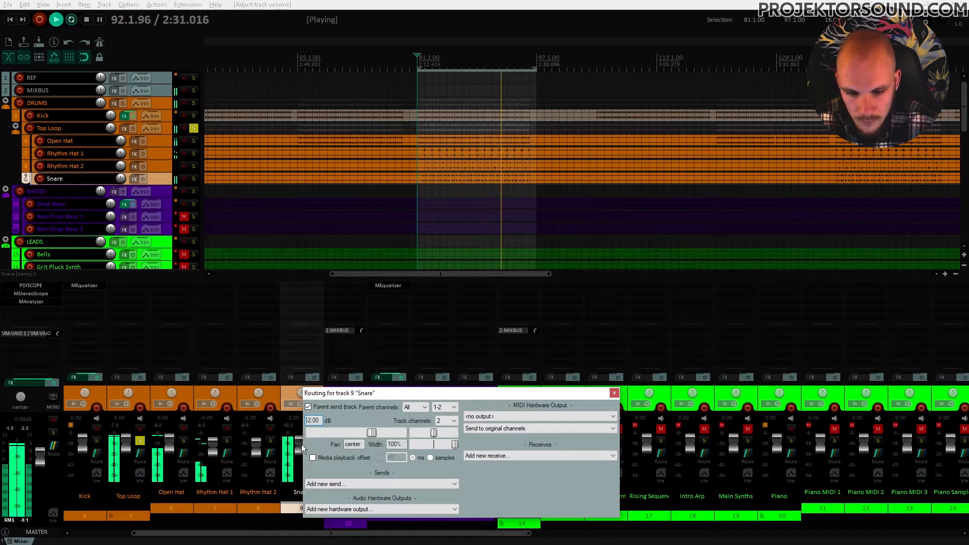
{"action": "left_click", "coordinate": [615, 393]}
{"action": "key", "text": "space"}
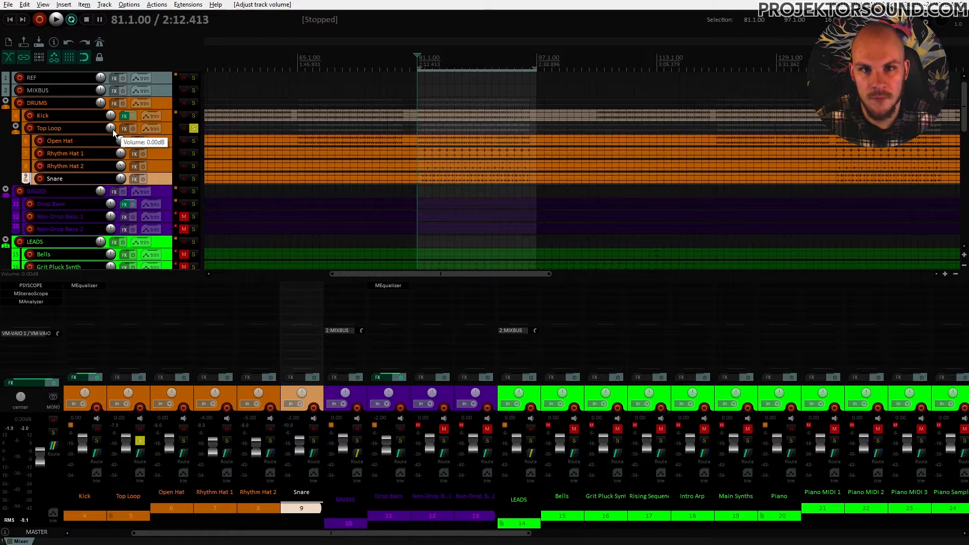
Unsolo the Top Loop folder and set the Snare track volume to -0.5 dB while playing from bar 81
{"action": "left_click", "coordinate": [194, 129]}
{"action": "key", "text": "space"}
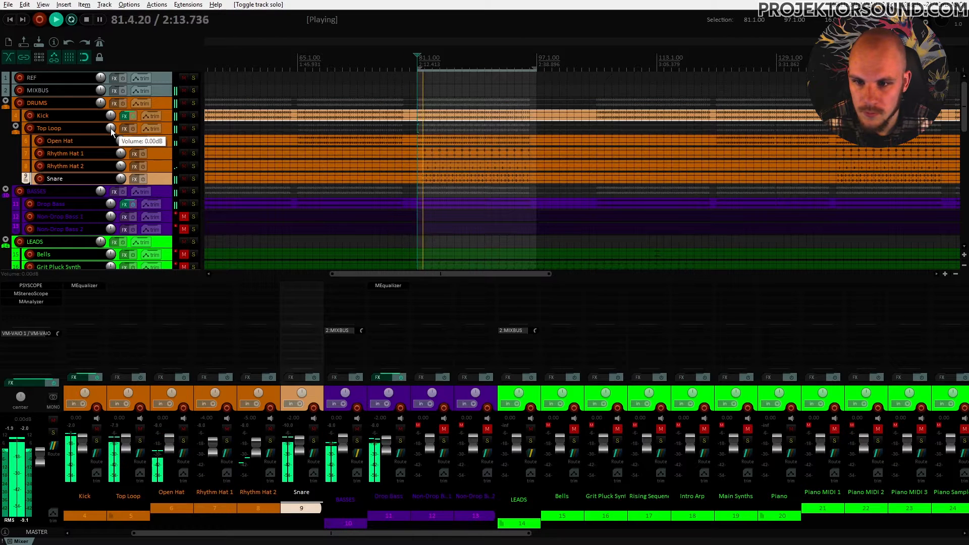
{"action": "right_click", "coordinate": [120, 178]}
{"action": "type", "text": "-0.50"}
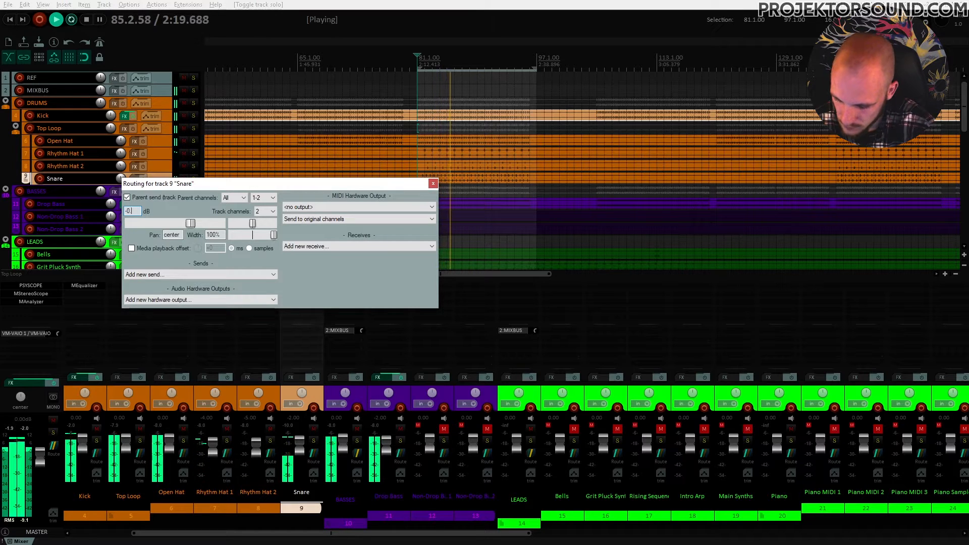
{"action": "key", "text": "Return"}
{"action": "left_click", "coordinate": [433, 183]}
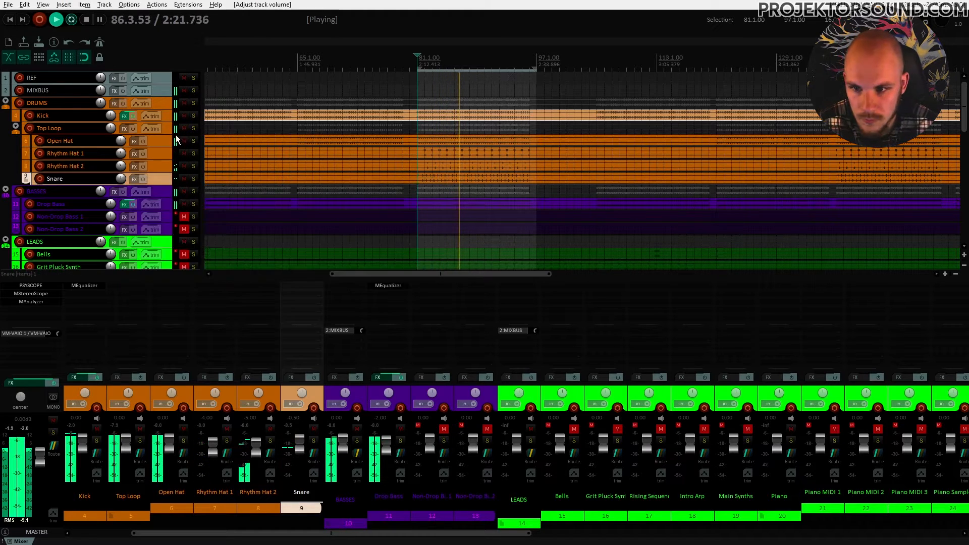
During playback, lower the Top Loop folder volume to -3 dB and, after listening, set it to -2 dB
{"action": "right_click", "coordinate": [110, 128]}
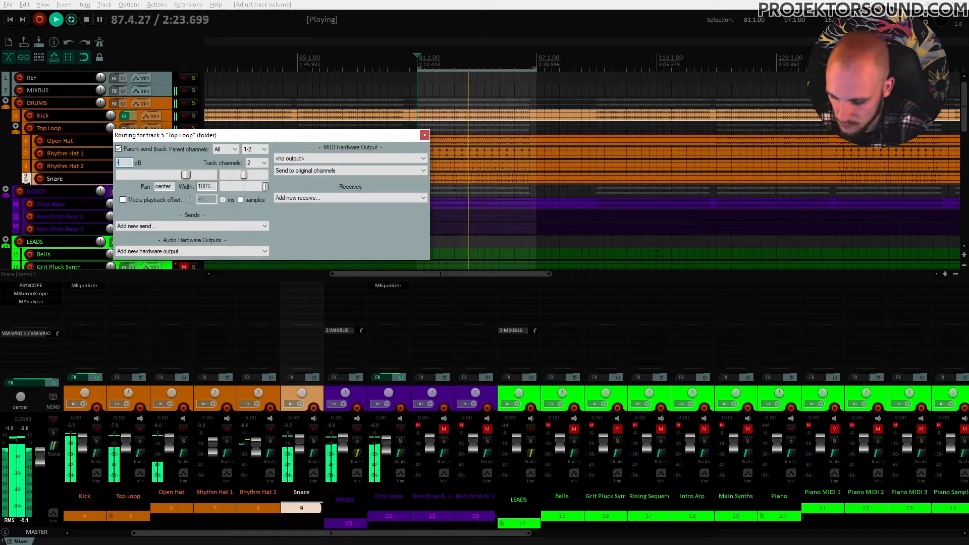
{"action": "type", "text": "-3"}
{"action": "key", "text": "Return"}
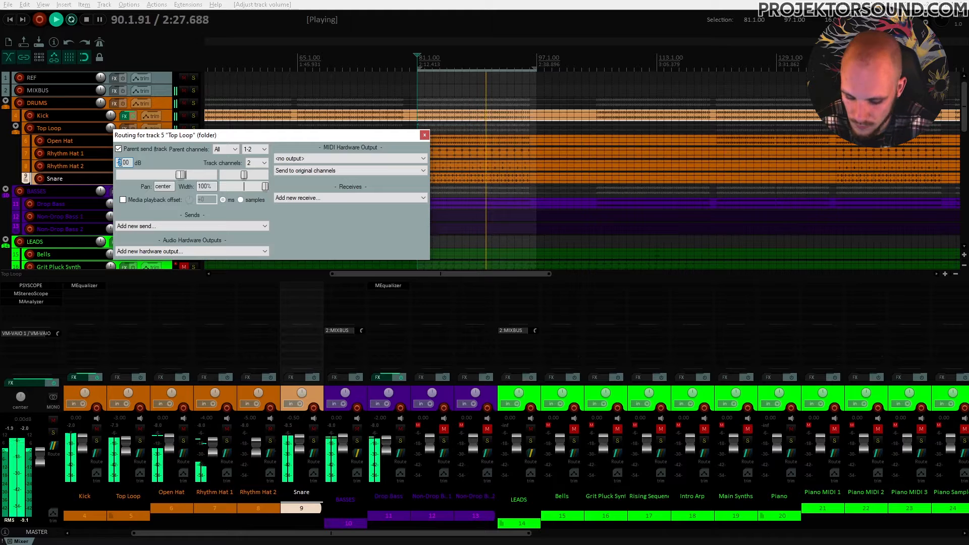
{"action": "type", "text": "2"}
{"action": "key", "text": "Return"}
{"action": "left_click", "coordinate": [425, 136]}
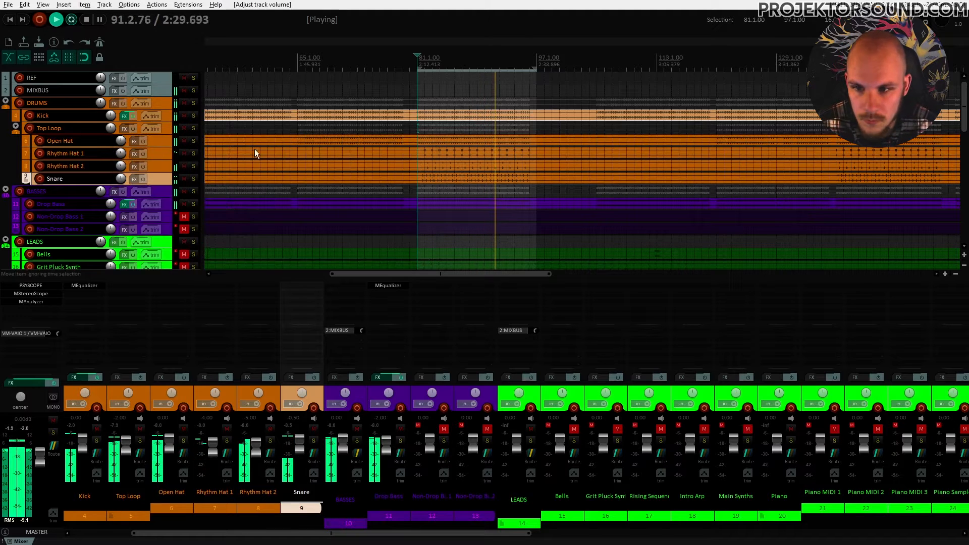
Select the Top Loop folder track, listen to the loop restarting at bar 81, and stop playback
{"action": "left_click", "coordinate": [168, 128]}
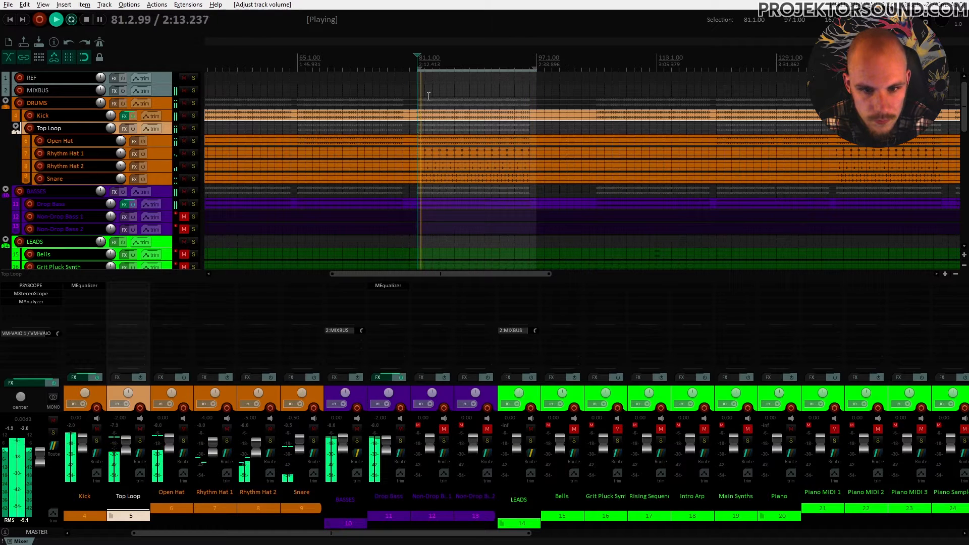
{"action": "key", "text": "space"}
{"action": "key", "text": "space"}
{"action": "key", "text": "space"}
Split the Snare item at 81.1, 81.3 and 82.1
{"action": "left_click_drag", "start_coordinate": [427, 191], "coordinate": [699, 201]}
{"action": "scroll", "coordinate": [694, 198], "scroll_direction": "up", "scroll_amount": 8}
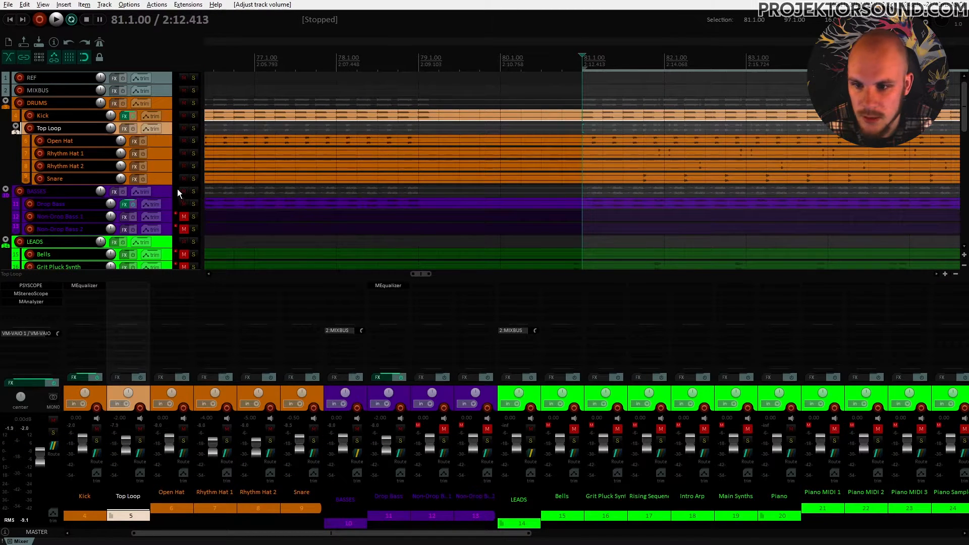
{"action": "mouse_move", "coordinate": [168, 184]}
{"action": "left_mouse_down"}
{"action": "mouse_move", "coordinate": [167, 225]}
{"action": "mouse_move", "coordinate": [169, 181]}
{"action": "left_mouse_up"}
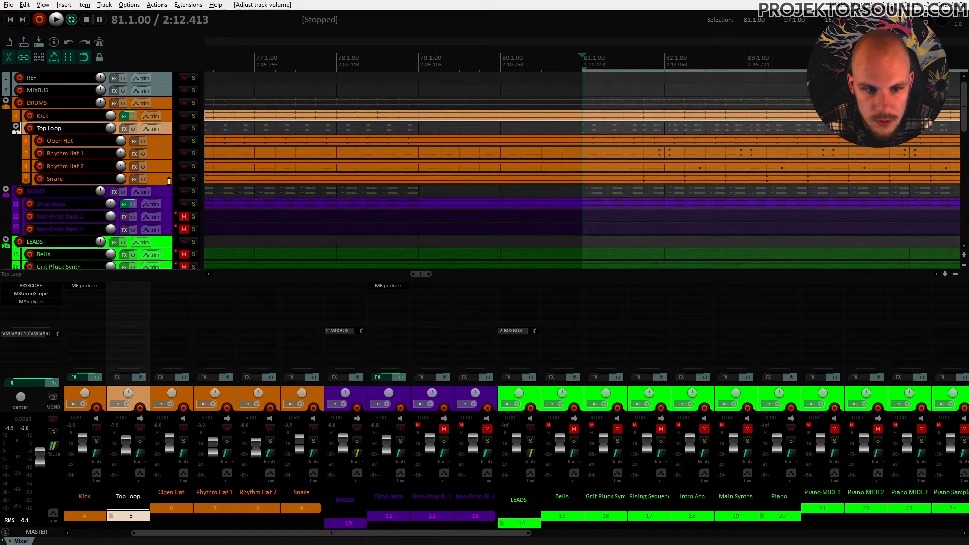
{"action": "left_click", "coordinate": [624, 178]}
{"action": "key", "text": "s"}
{"action": "left_click", "coordinate": [578, 177]}
{"action": "key", "text": "s"}
{"action": "left_click", "coordinate": [665, 177]}
{"action": "key", "text": "s"}
Replace the Snare segment starting at 81.1 with a copy of the half-bar hit segment that starts at 81.3
{"action": "left_click", "coordinate": [643, 178]}
{"action": "left_click", "coordinate": [599, 175]}
{"action": "key", "text": "ctrl+v"}
{"action": "key", "text": "ctrl+z"}
{"action": "left_click", "coordinate": [583, 178]}
{"action": "key", "text": "ctrl+v"}
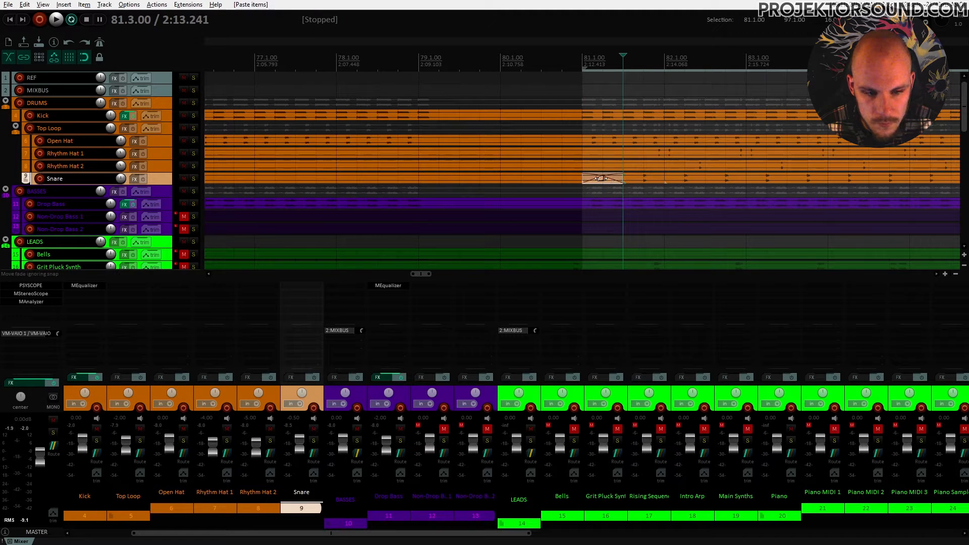
{"action": "left_click", "coordinate": [600, 178]}
{"action": "key", "text": "Delete"}
{"action": "left_click", "coordinate": [582, 178]}
{"action": "left_click", "coordinate": [585, 178]}
{"action": "key", "text": "ctrl+v"}
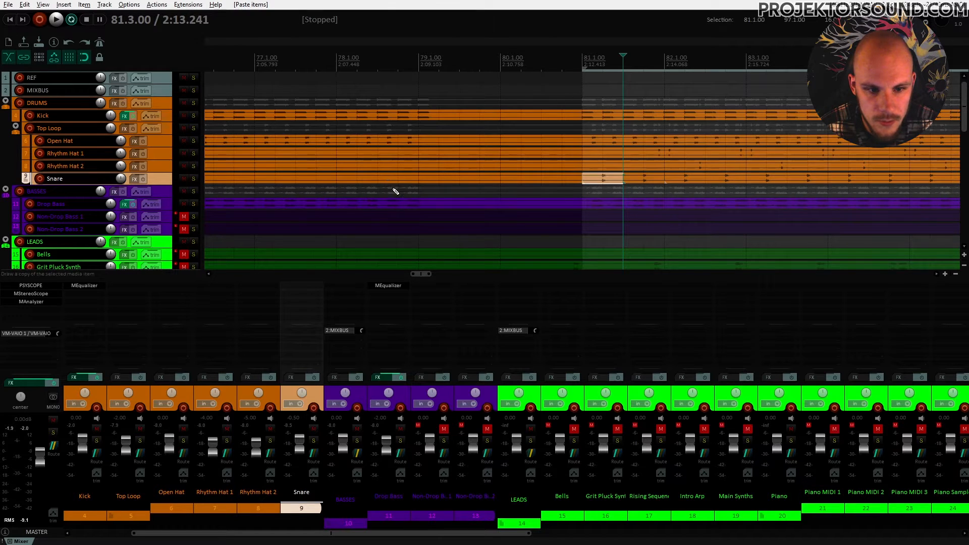
Split the Rhythm Hat 1 and Rhythm Hat 2 items at bar 137
{"action": "scroll", "coordinate": [378, 191], "scroll_direction": "down", "scroll_amount": 8}
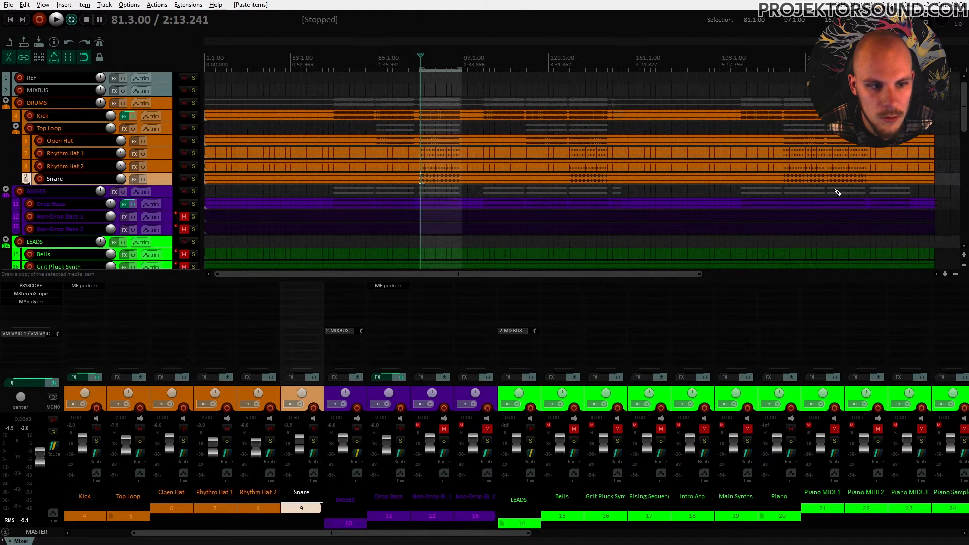
{"action": "left_click", "coordinate": [568, 180]}
{"action": "scroll", "coordinate": [577, 179], "scroll_direction": "up", "scroll_amount": 8}
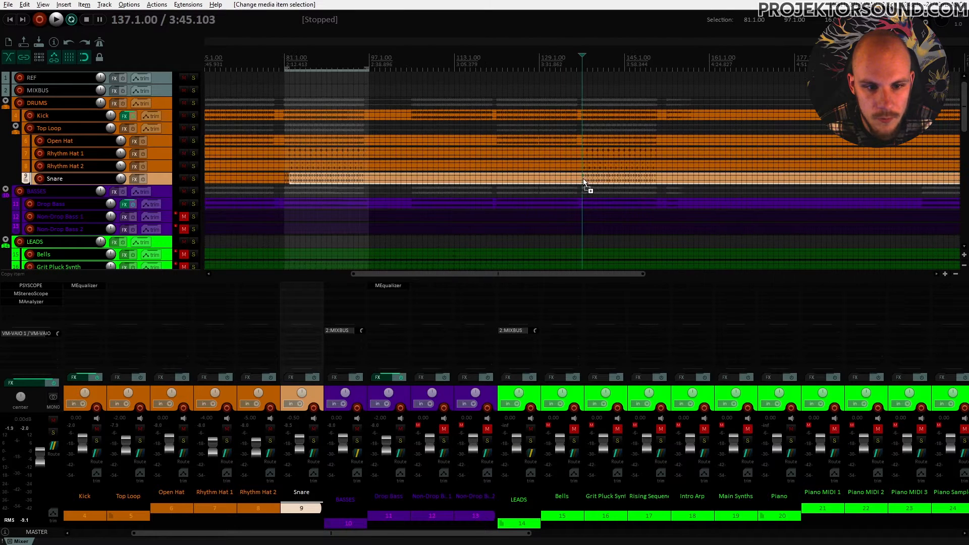
{"action": "scroll", "coordinate": [624, 181], "scroll_direction": "down", "scroll_amount": 8}
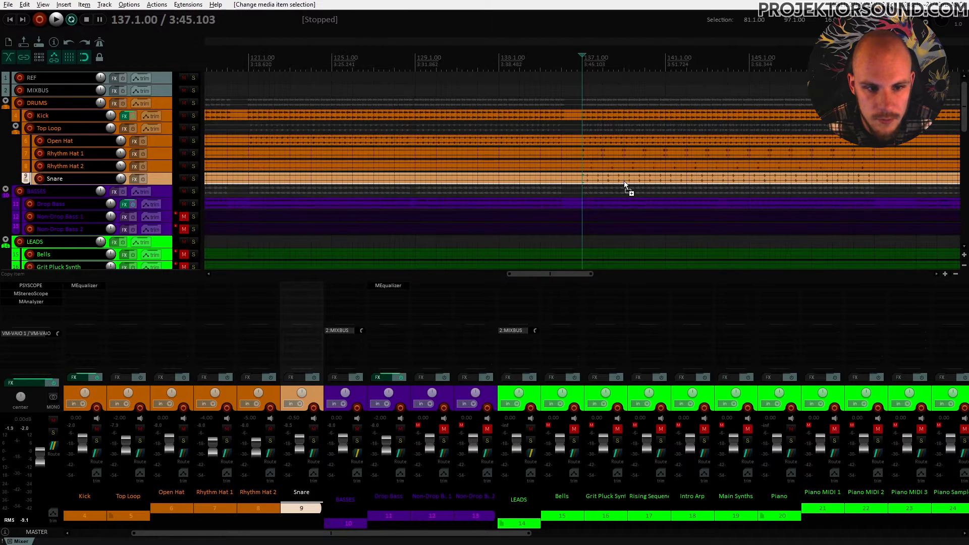
{"action": "scroll", "coordinate": [298, 164], "scroll_direction": "up", "scroll_amount": 3}
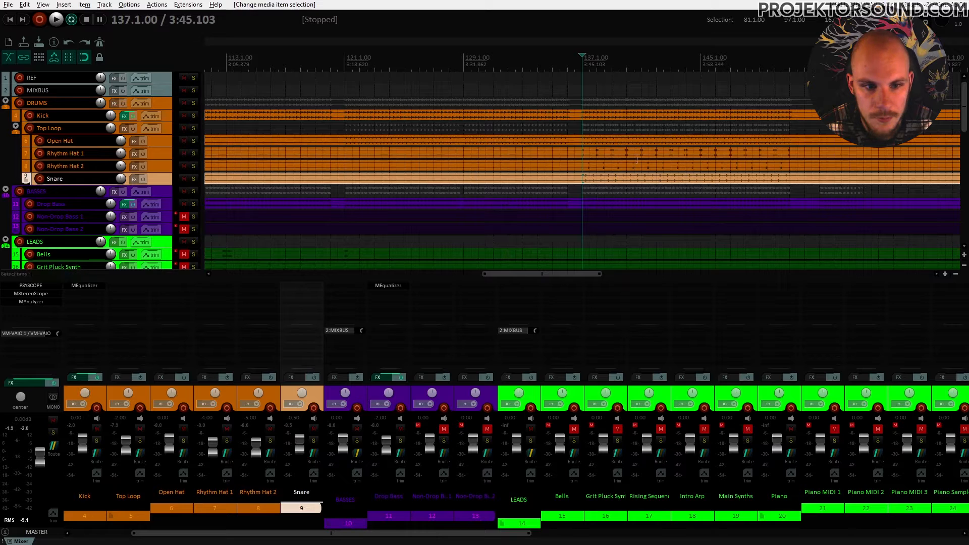
{"action": "left_click", "coordinate": [580, 152]}
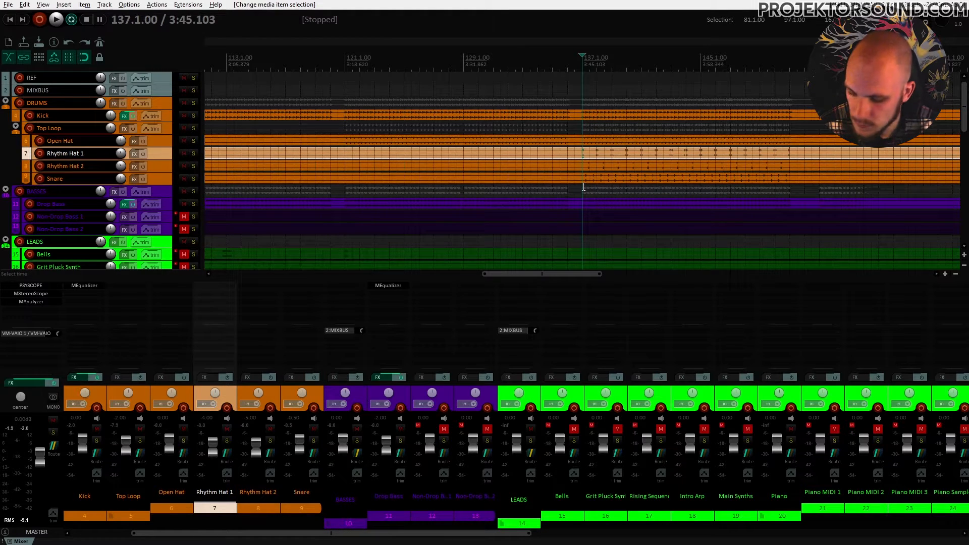
{"action": "key", "text": "s"}
{"action": "left_click", "coordinate": [580, 168]}
{"action": "key", "text": "s"}
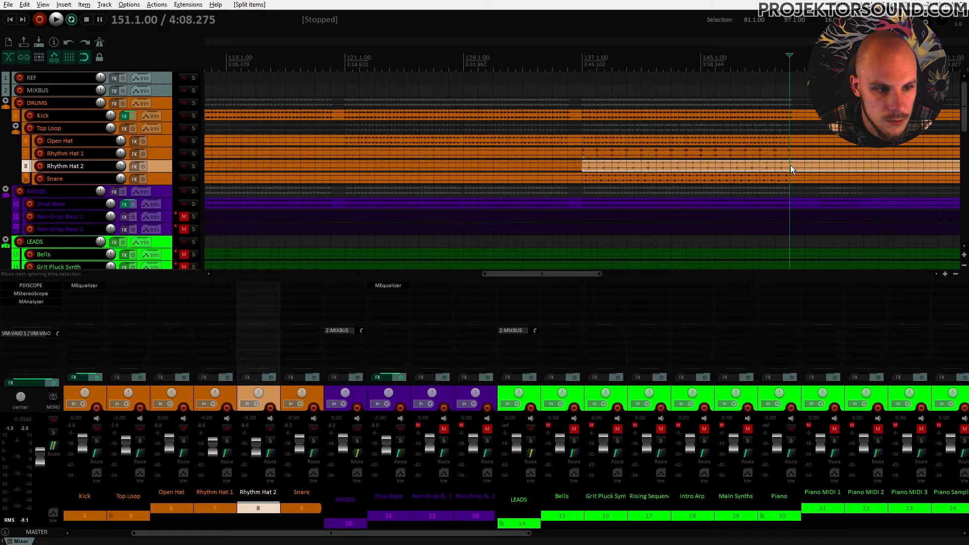
Split both Rhythm Hat items at bar 151 and select the two segments between bars 137 and 151
{"action": "left_click", "coordinate": [790, 166]}
{"action": "key", "text": "s"}
{"action": "left_click", "coordinate": [789, 152]}
{"action": "key", "text": "s"}
{"action": "left_click", "coordinate": [699, 154]}
{"action": "left_click", "coordinate": [678, 169], "text": "shift"}
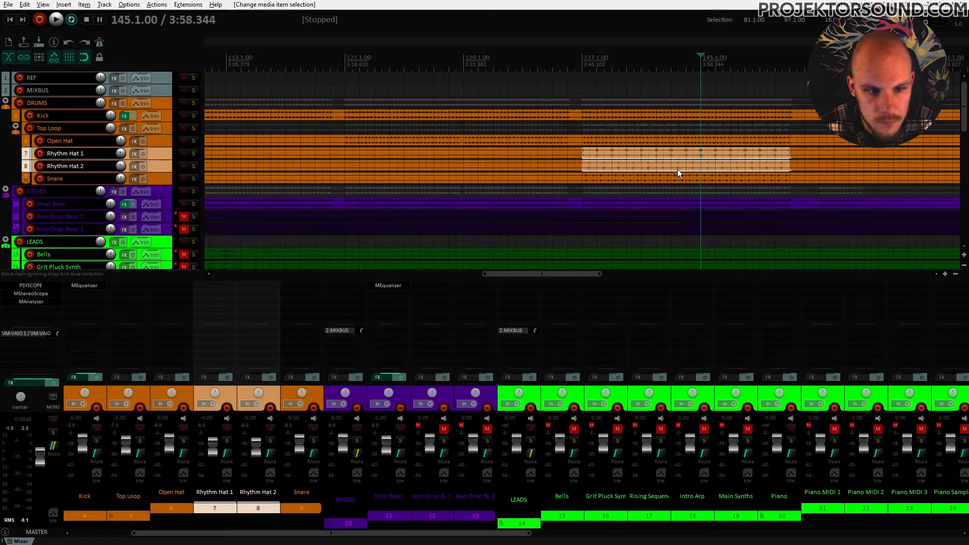
Split the Rhythm Hat items at bar 81 and trim the starts of their following parts to bar 97, clearing that section
{"action": "scroll", "coordinate": [725, 174], "scroll_direction": "down", "scroll_amount": 4}
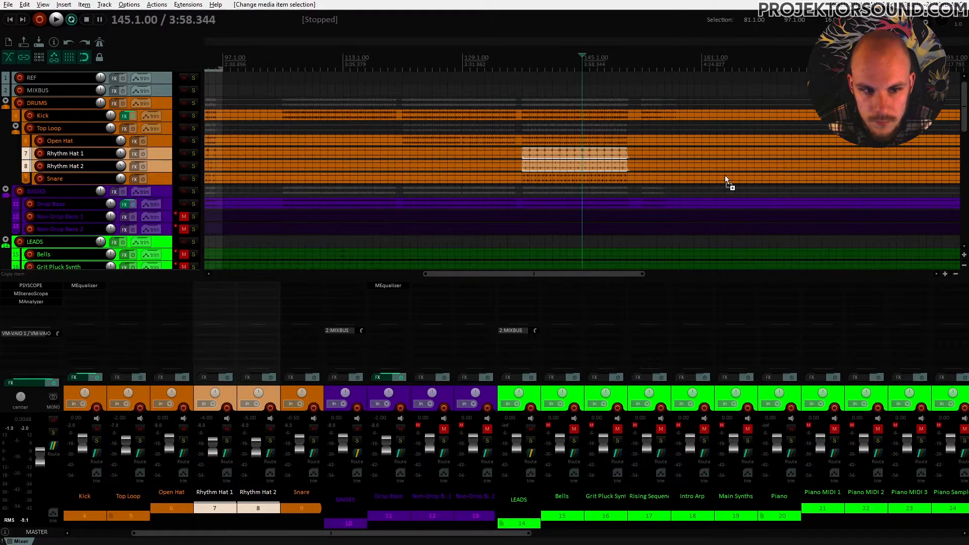
{"action": "left_click_drag", "start_coordinate": [612, 162], "coordinate": [343, 152]}
{"action": "left_click_drag", "start_coordinate": [257, 156], "coordinate": [243, 154]}
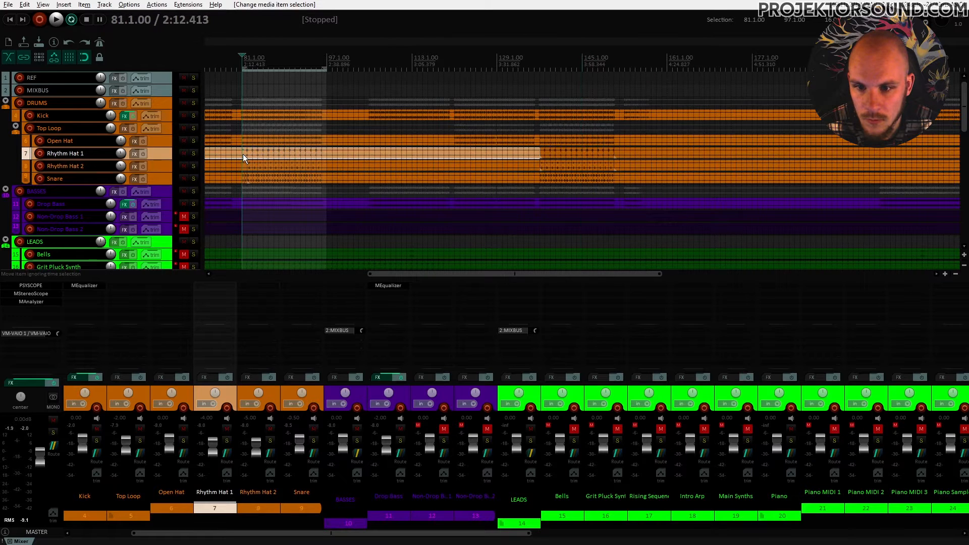
{"action": "scroll", "coordinate": [379, 157], "scroll_direction": "up", "scroll_amount": 4}
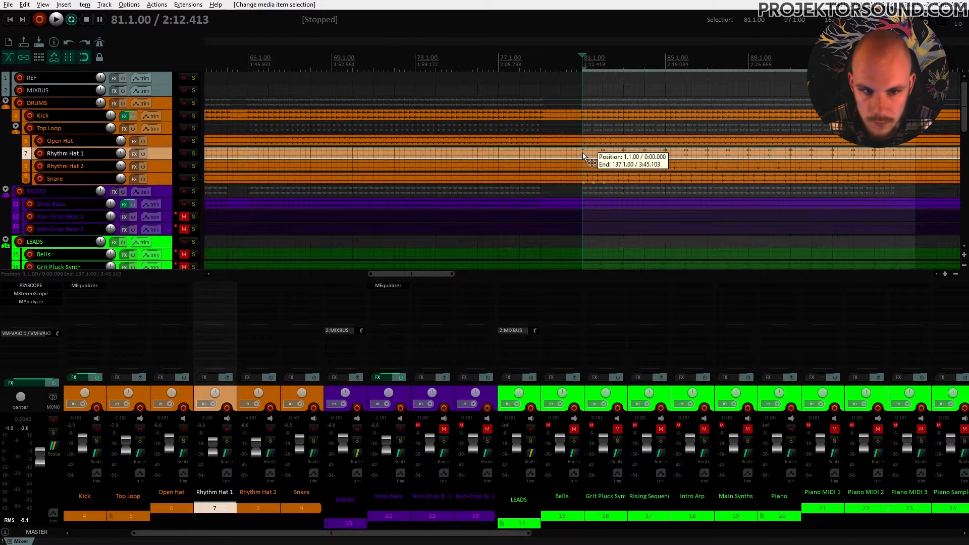
{"action": "left_click", "coordinate": [581, 165]}
{"action": "key", "text": "s"}
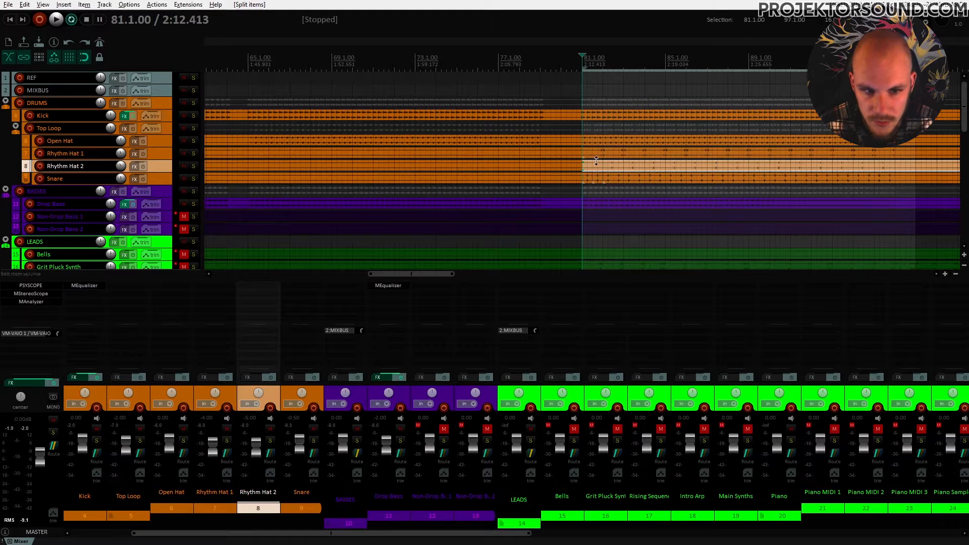
{"action": "left_click_drag", "start_coordinate": [584, 151], "coordinate": [916, 151]}
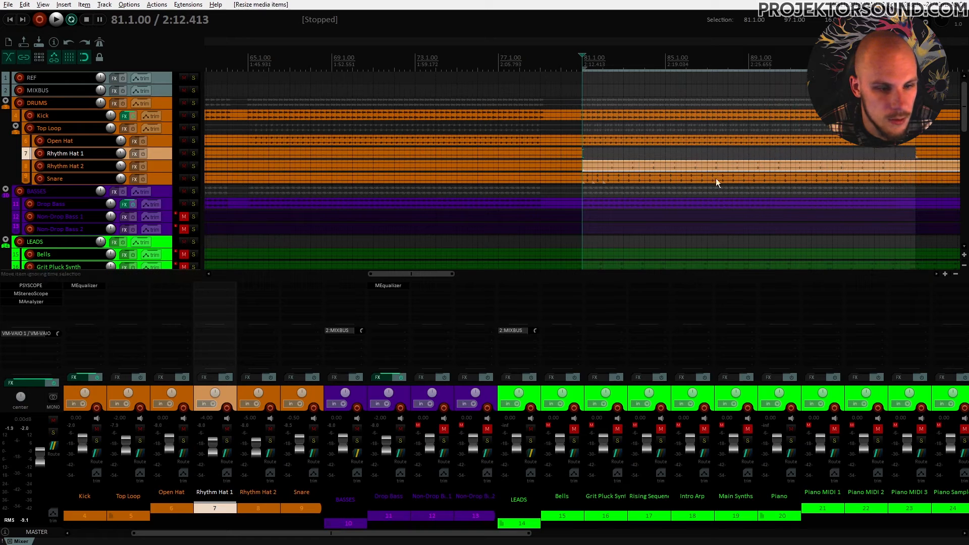
{"action": "left_click_drag", "start_coordinate": [585, 163], "coordinate": [916, 165]}
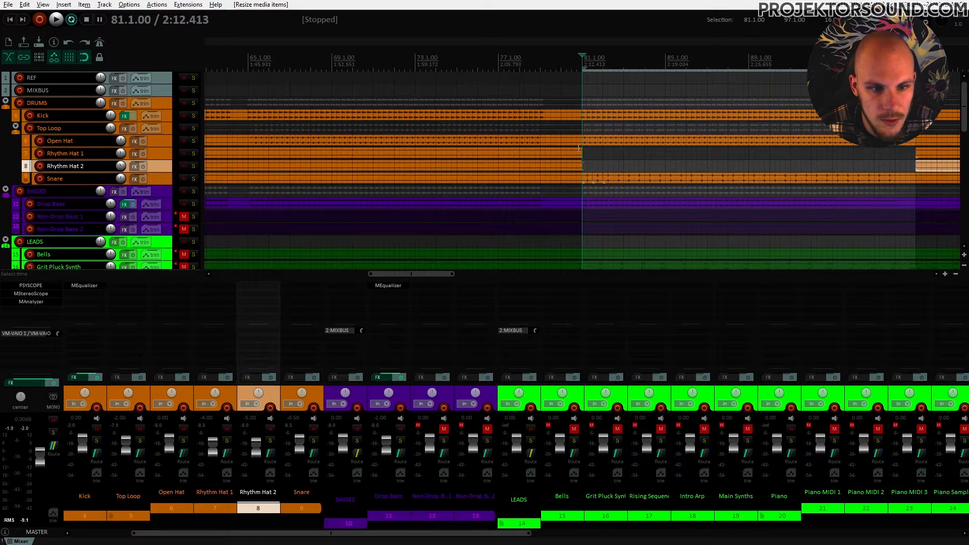
Paste the copied Rhythm Hat 1 and 2 segments at bar 81 and close the gap so the following parts resume at bar 95
{"action": "left_click", "coordinate": [585, 152]}
{"action": "key", "text": "ctrl+v"}
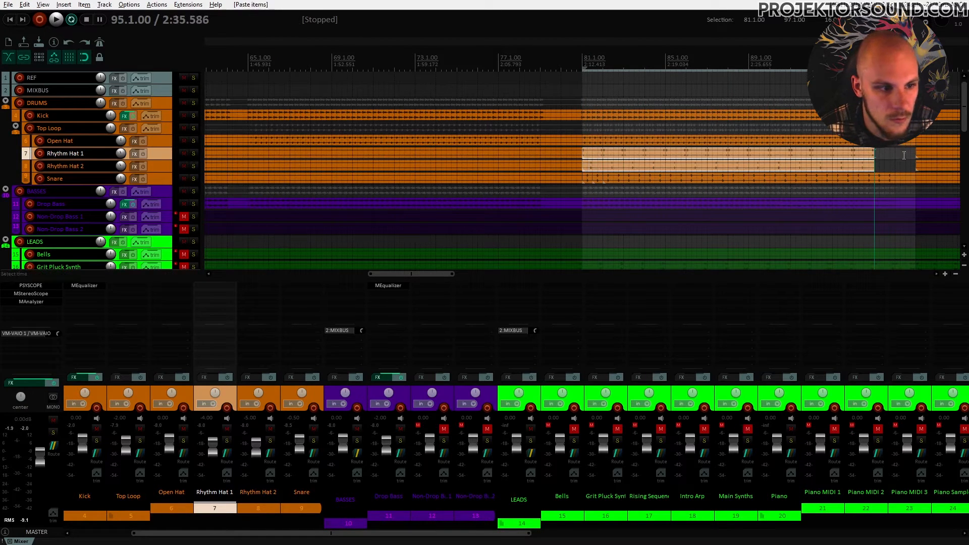
{"action": "left_click_drag", "start_coordinate": [874, 153], "coordinate": [916, 154]}
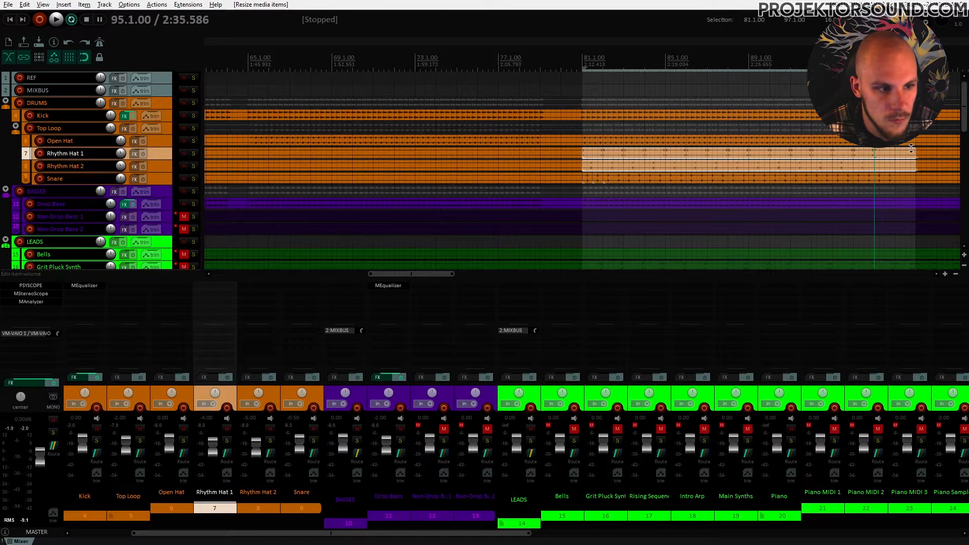
{"action": "left_click_drag", "start_coordinate": [913, 151], "coordinate": [876, 168]}
{"action": "left_click", "coordinate": [585, 166]}
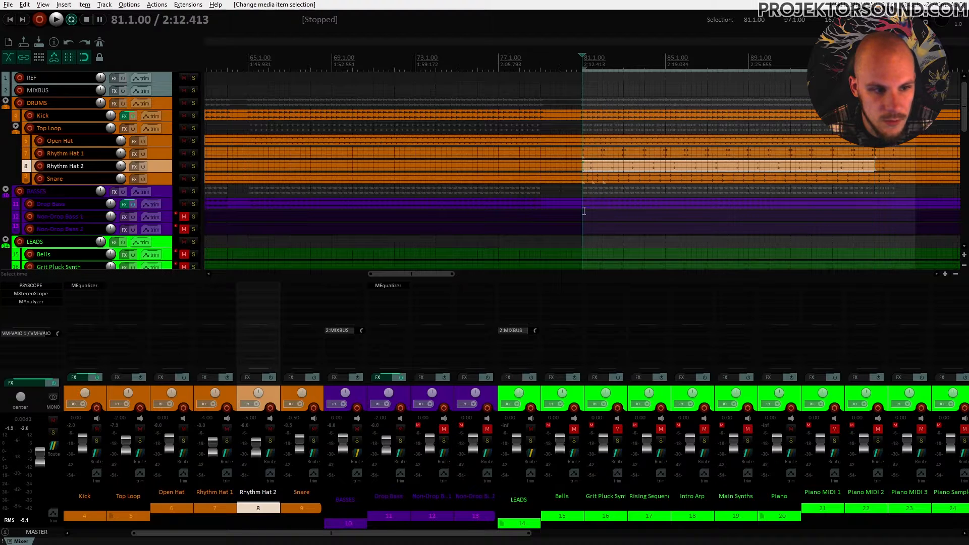
{"action": "key", "text": "space"}
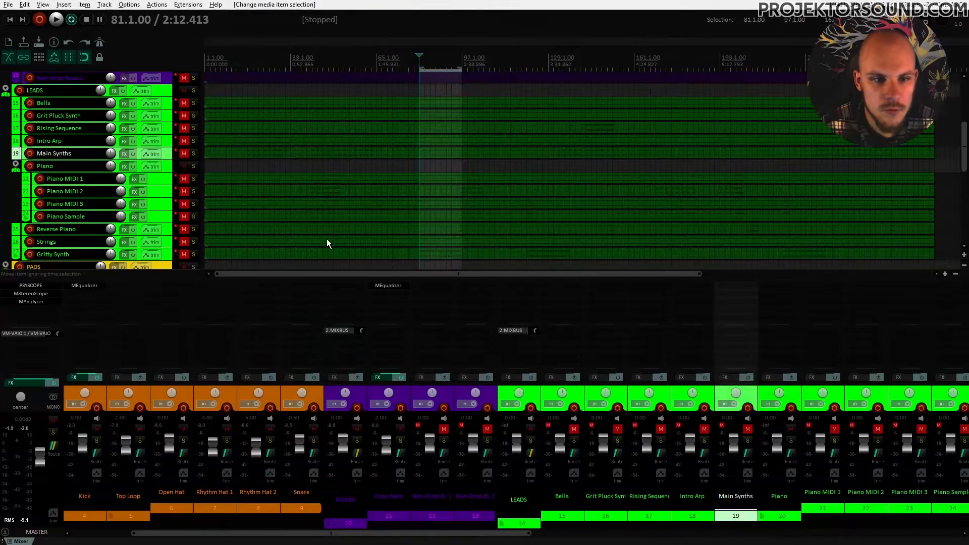
Reorder the LEADS folder so Main Synths, Grit Pluck Synth, Gritty Synth and the Piano folder come first
{"action": "left_click_drag", "start_coordinate": [166, 156], "coordinate": [167, 102]}
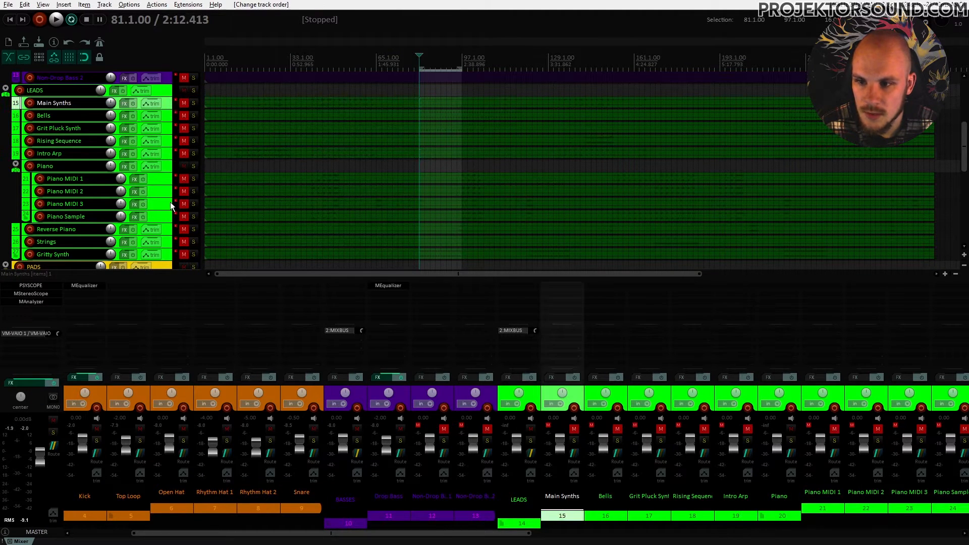
{"action": "left_click_drag", "start_coordinate": [168, 128], "coordinate": [166, 108]}
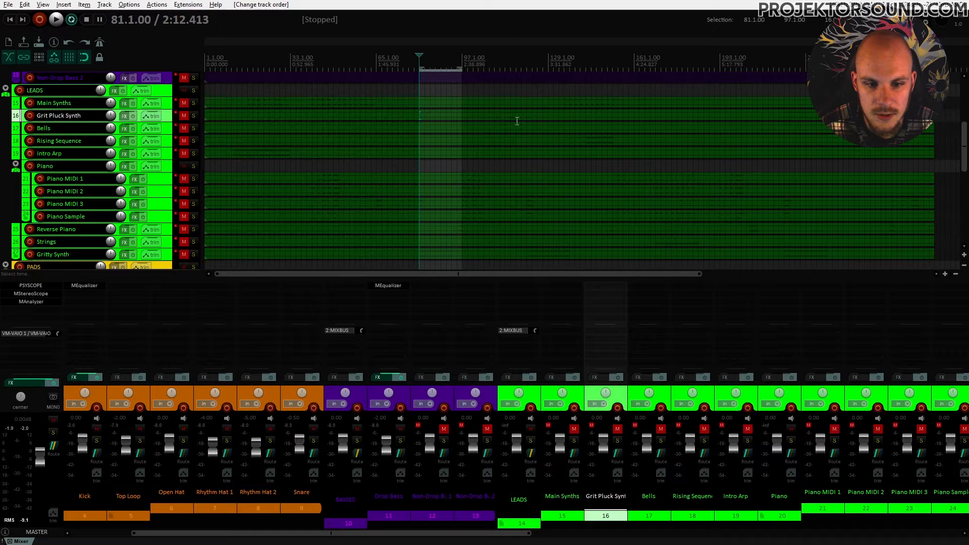
{"action": "left_click_drag", "start_coordinate": [172, 259], "coordinate": [168, 123]}
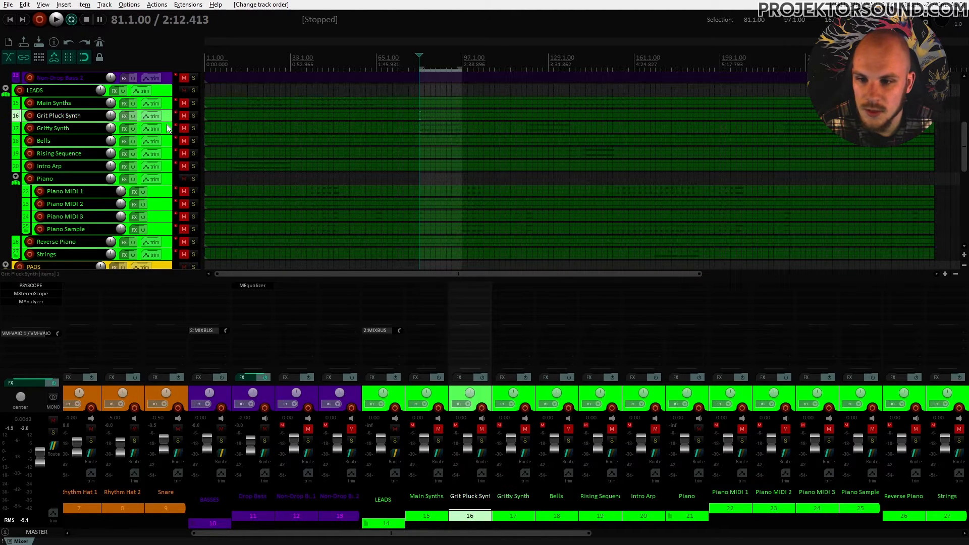
{"action": "left_click_drag", "start_coordinate": [167, 180], "coordinate": [169, 138]}
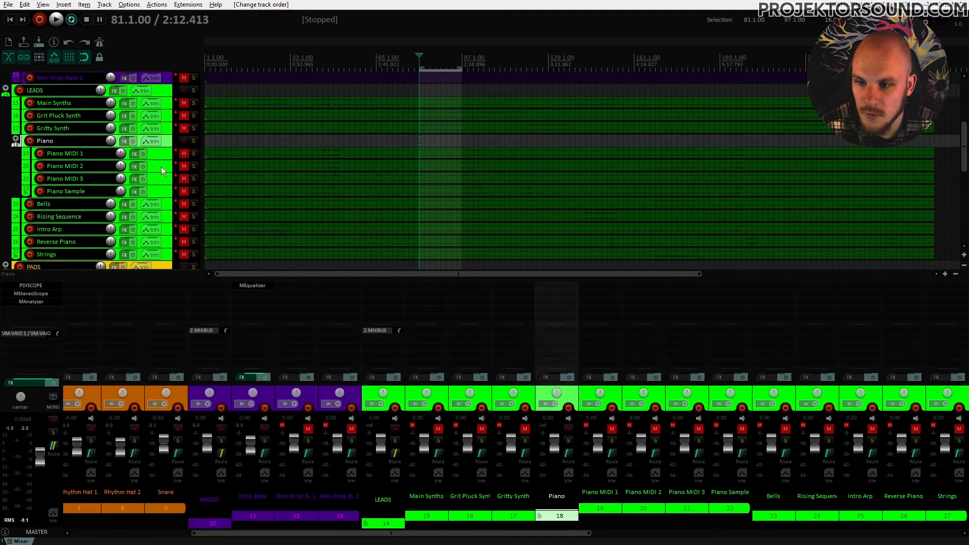
Order the remaining lead tracks below the Piano folder as Strings, Intro Arp, Rising Sequence, Bells and Reverse Piano
{"action": "left_click_drag", "start_coordinate": [163, 252], "coordinate": [156, 199]}
{"action": "left_click_drag", "start_coordinate": [163, 242], "coordinate": [165, 210]}
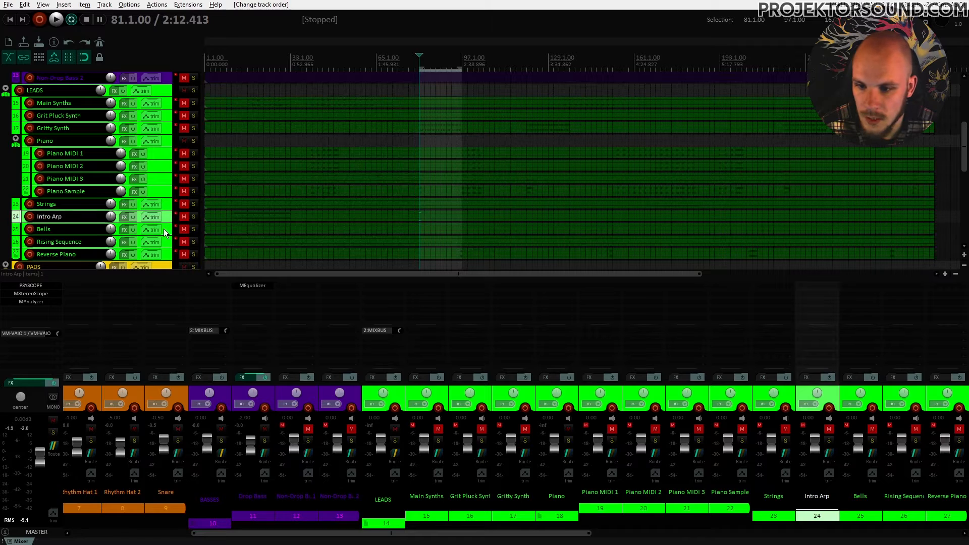
{"action": "left_click", "coordinate": [164, 229]}
{"action": "left_click", "coordinate": [165, 242]}
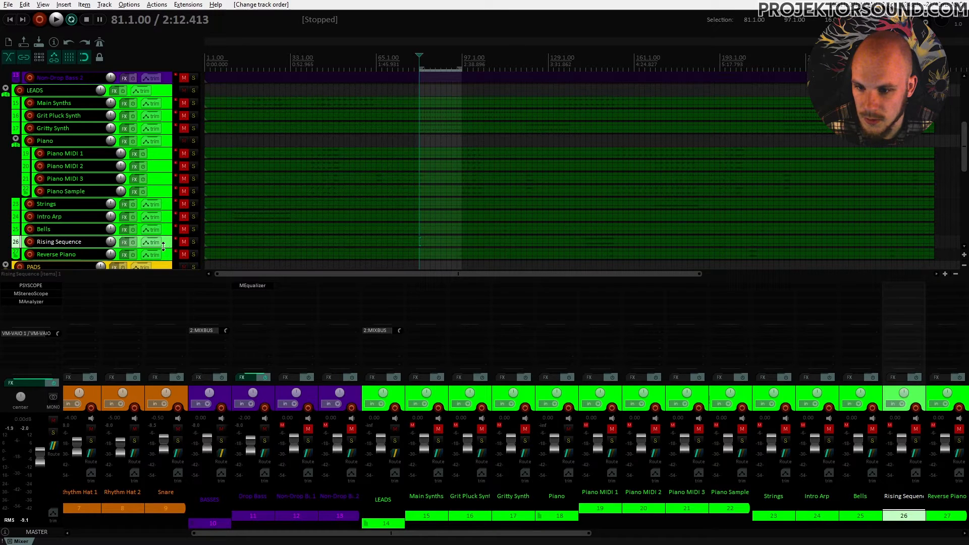
{"action": "left_click_drag", "start_coordinate": [164, 243], "coordinate": [164, 223]}
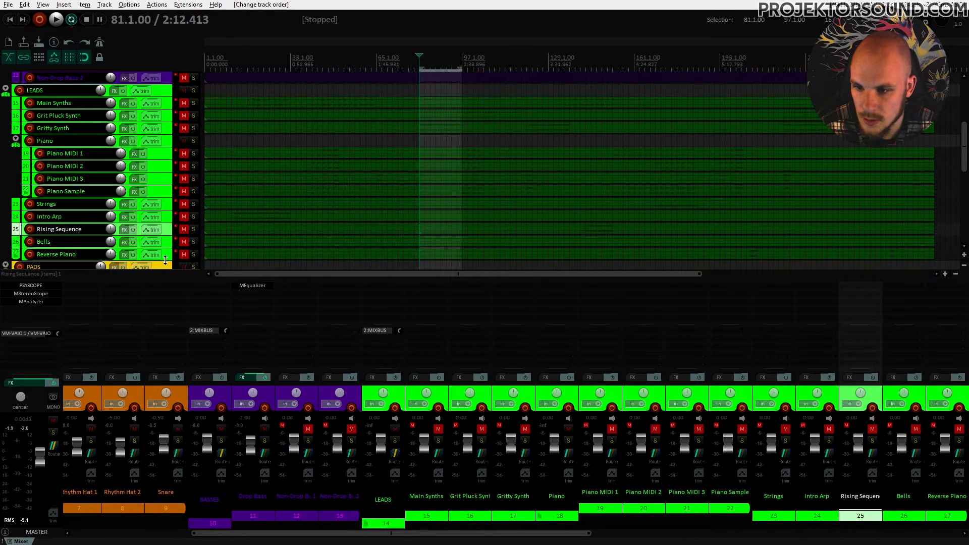
{"action": "left_click", "coordinate": [169, 257]}
{"action": "left_click", "coordinate": [167, 245]}
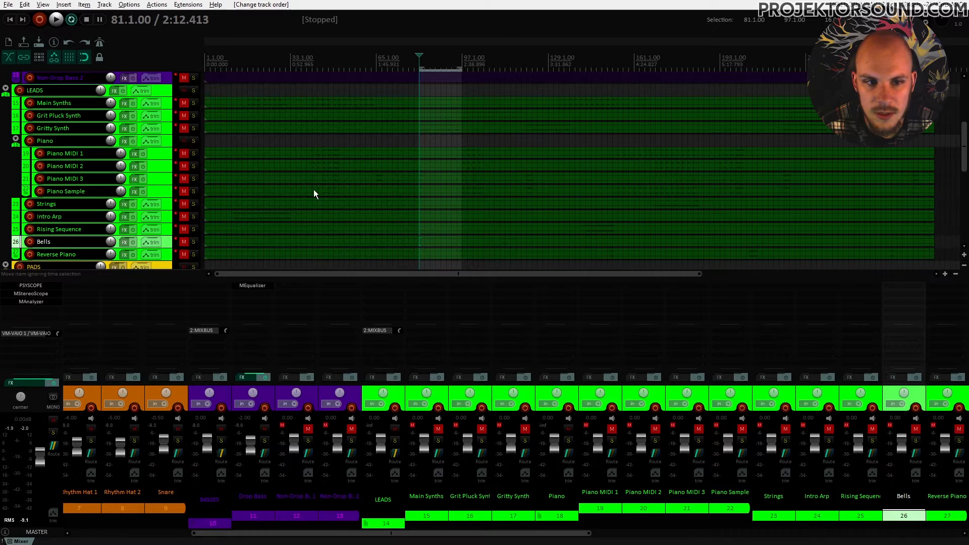
Unmute Main Synths and play the project from bar 137
{"action": "left_click", "coordinate": [184, 104]}
{"action": "scroll", "coordinate": [266, 80], "scroll_direction": "up", "scroll_amount": 3}
{"action": "left_click", "coordinate": [568, 63]}
{"action": "scroll", "coordinate": [577, 162], "scroll_direction": "up", "scroll_amount": 2}
{"action": "scroll", "coordinate": [576, 220], "scroll_direction": "down", "scroll_amount": 2}
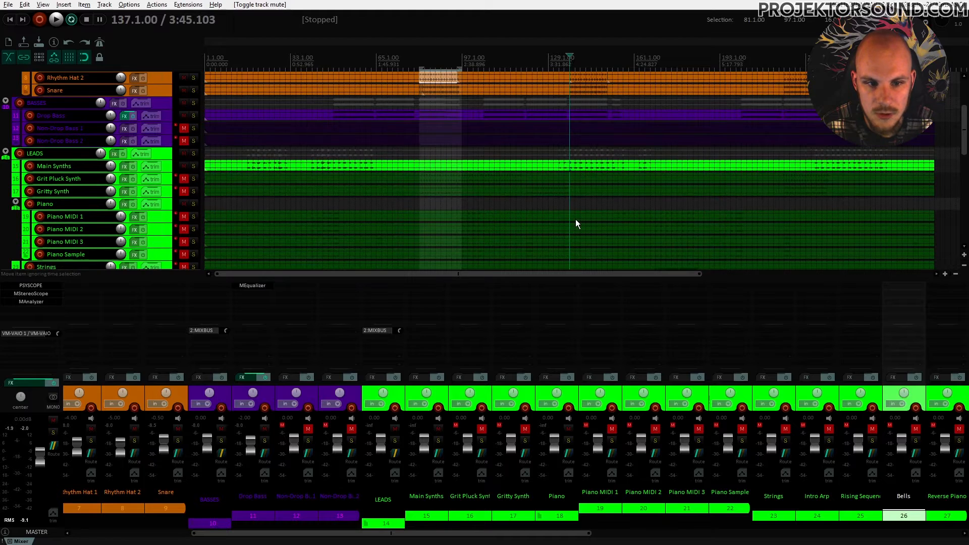
{"action": "key", "text": "space"}
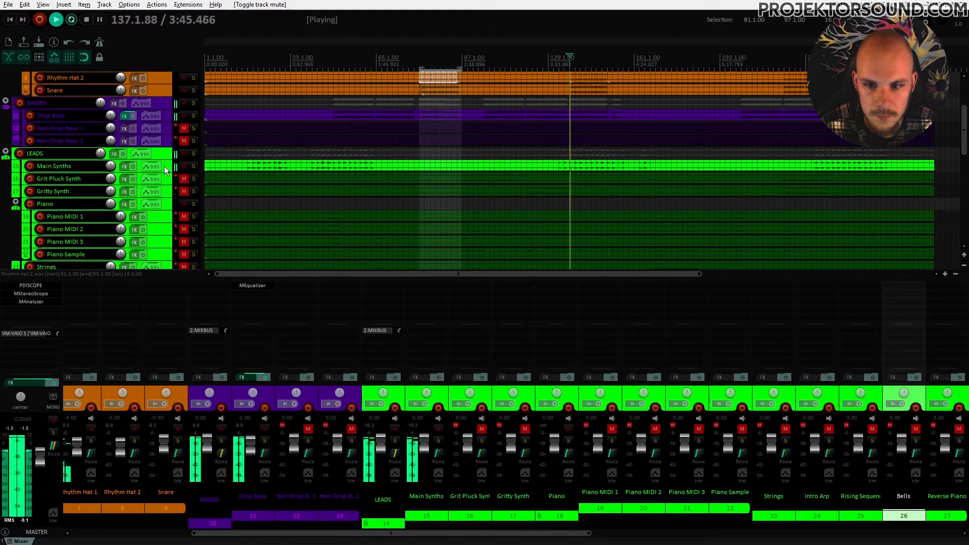
Lower the Main Synths volume by ear and set it to -4 dB
{"action": "left_click", "coordinate": [113, 170]}
{"action": "left_click_drag", "start_coordinate": [112, 171], "coordinate": [112, 176]}
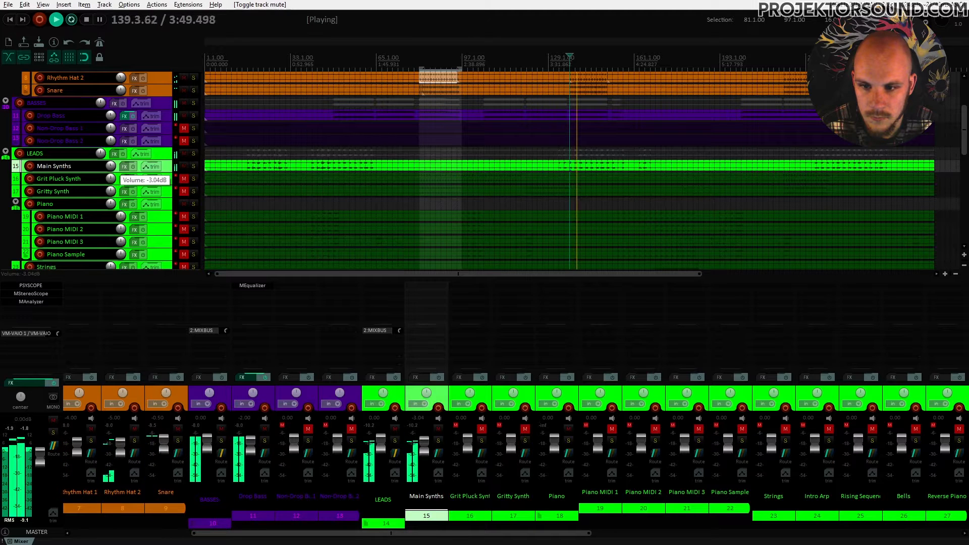
{"action": "right_click", "coordinate": [110, 166]}
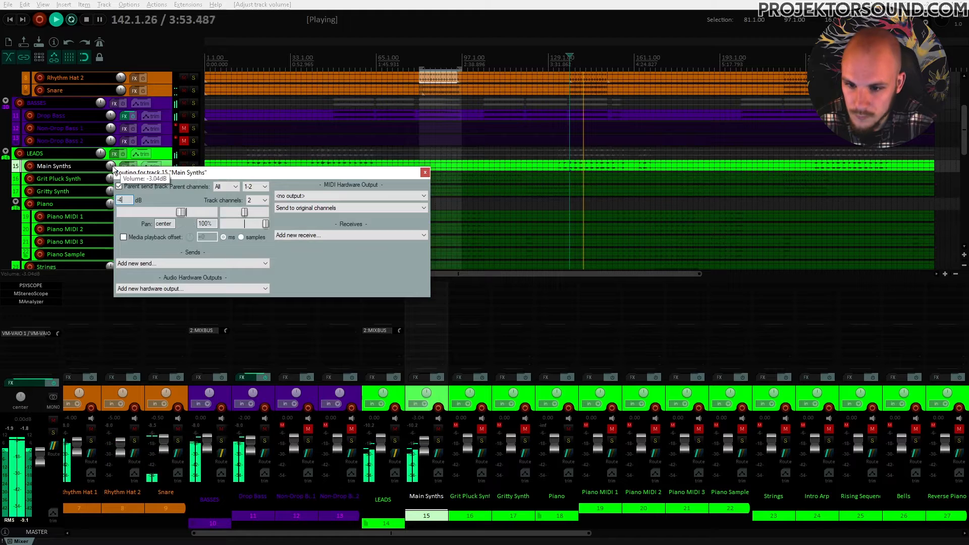
{"action": "left_click", "coordinate": [425, 173]}
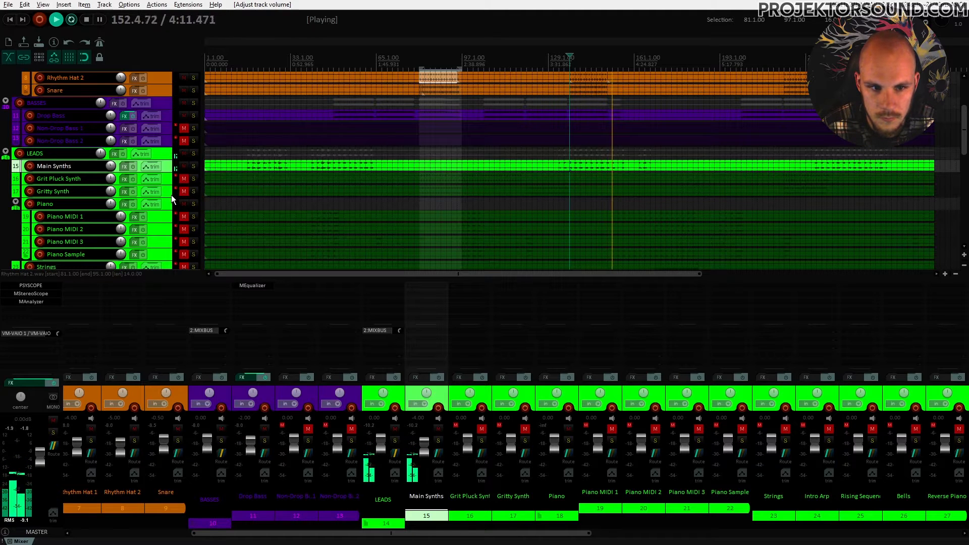
Unmute Grit Pluck Synth and play it with the mix from bar 81
{"action": "scroll", "coordinate": [525, 245], "scroll_direction": "up", "scroll_amount": 3}
{"action": "scroll", "coordinate": [521, 243], "scroll_direction": "down", "scroll_amount": 2}
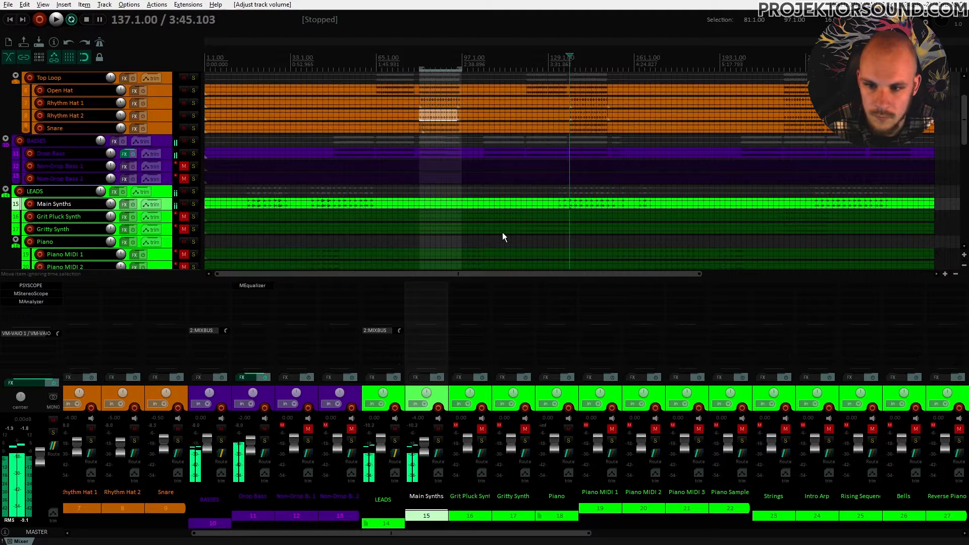
{"action": "left_click", "coordinate": [164, 215]}
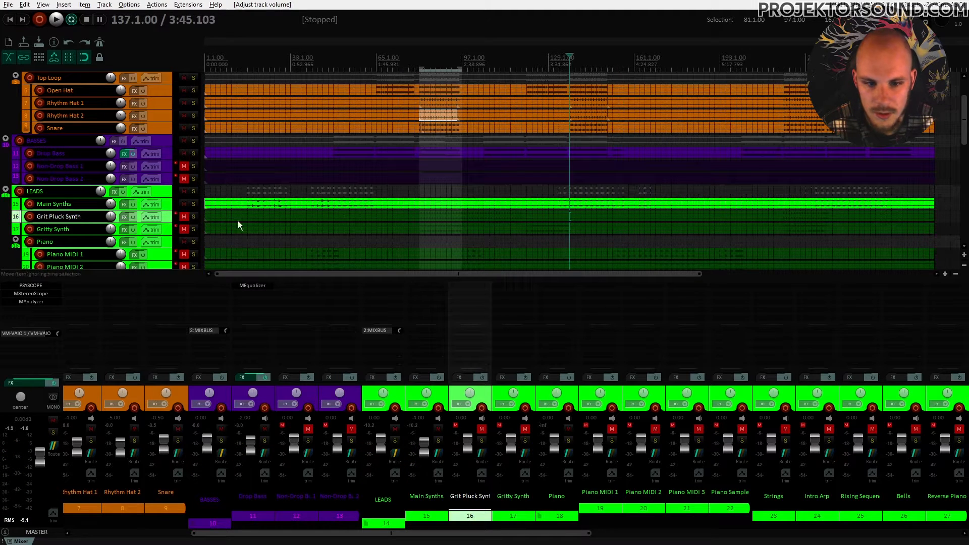
{"action": "key", "text": "F6"}
{"action": "key", "text": "space"}
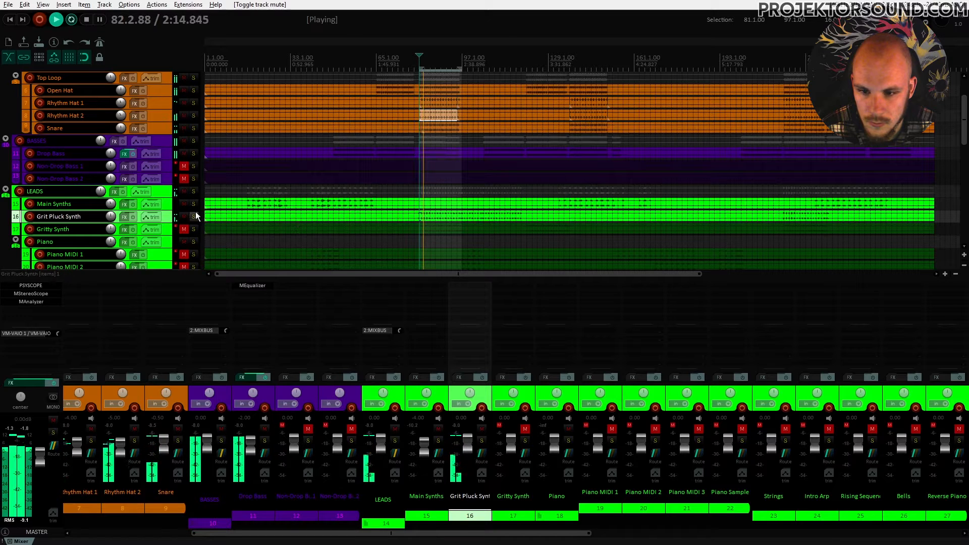
Set the Grit Pluck Synth volume to -6 dB, lower it further to -7 dB, and stop playback
{"action": "left_click", "coordinate": [111, 216]}
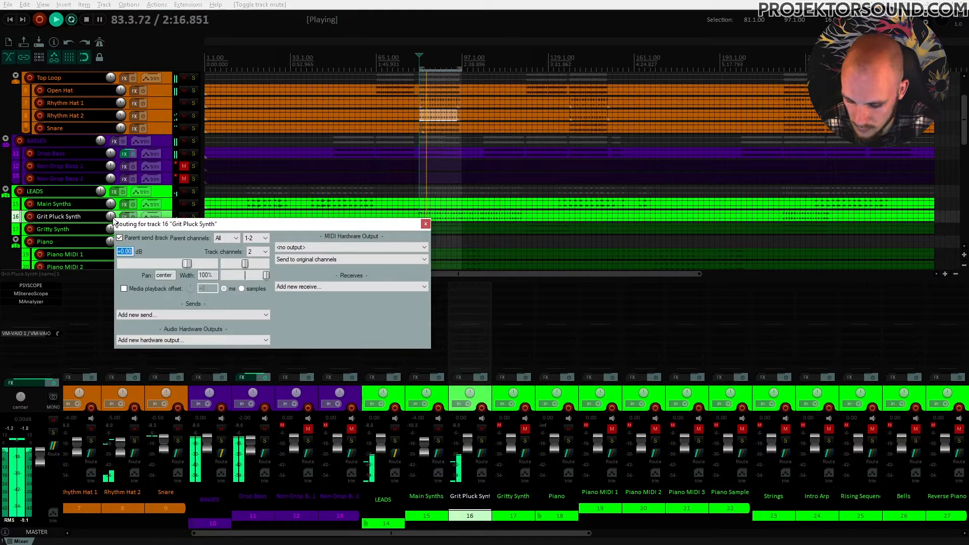
{"action": "type", "text": "-6"}
{"action": "key", "text": "Return"}
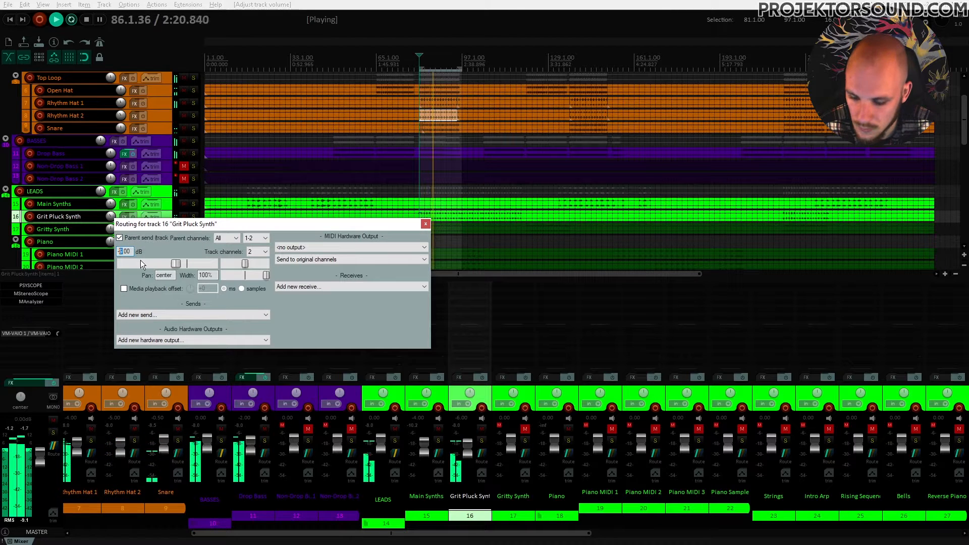
{"action": "type", "text": "7"}
{"action": "key", "text": "Return"}
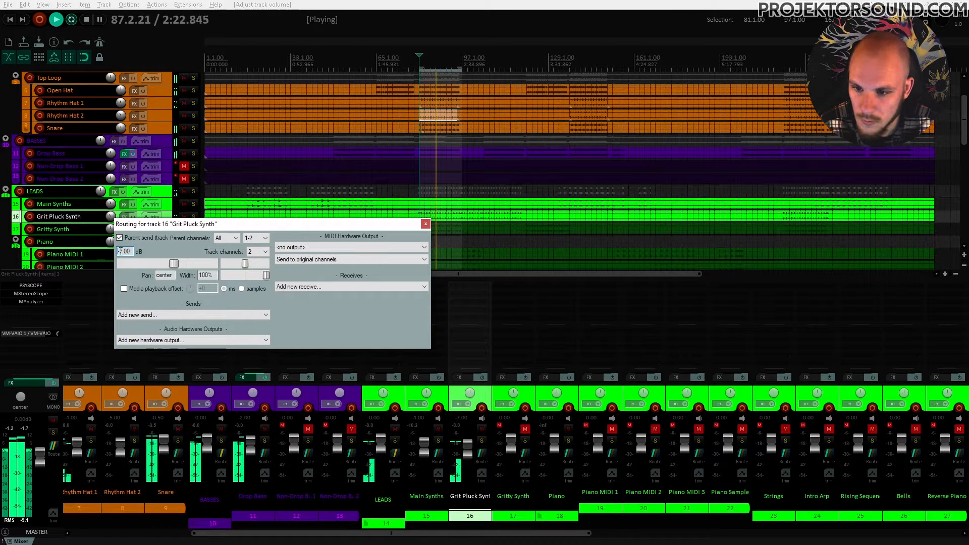
{"action": "left_click", "coordinate": [426, 224]}
{"action": "key", "text": "space"}
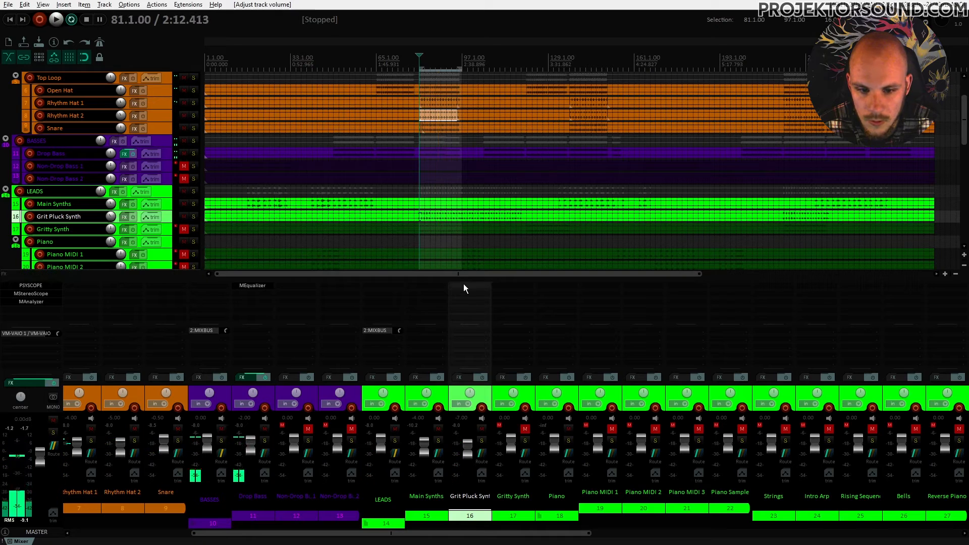
Add MEqualizer to Grit Pluck Synth and dip band 4 by about 2.5 dB near 475 Hz during playback
{"action": "double_click", "coordinate": [463, 284]}
{"action": "double_click", "coordinate": [416, 302]}
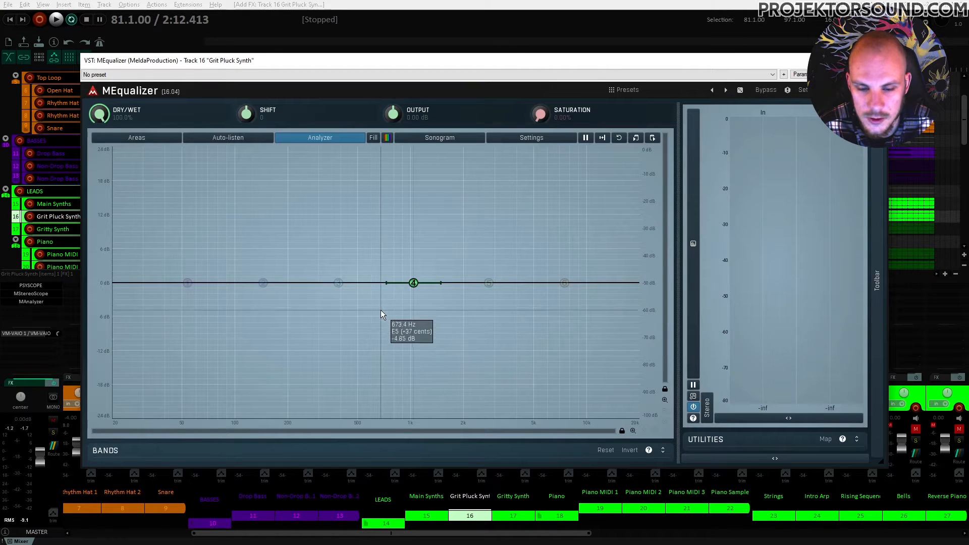
{"action": "key", "text": "space"}
{"action": "left_click_drag", "start_coordinate": [414, 282], "coordinate": [355, 298]}
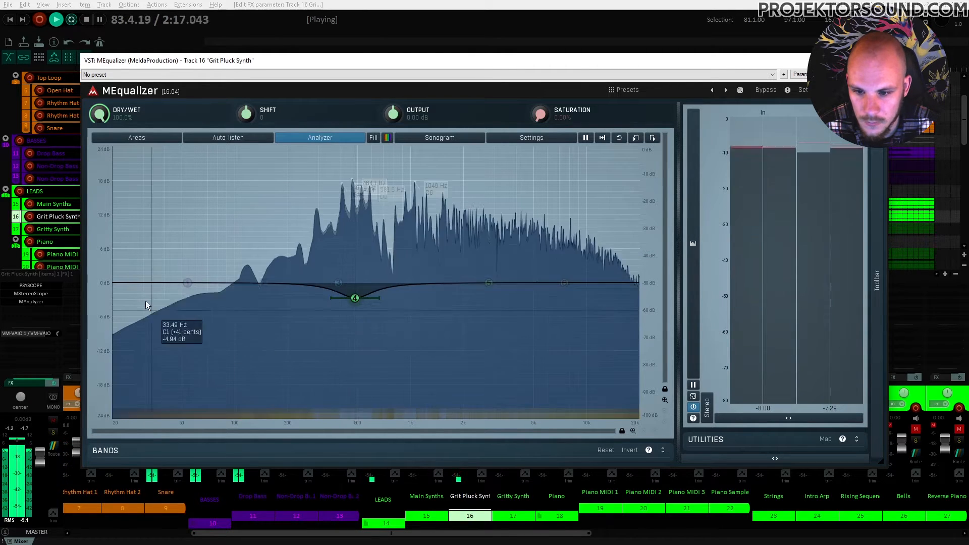
Enable band 1 as a 12 dB/oct high-pass and raise its cutoff into the low mids, just below band 4
{"action": "double_click", "coordinate": [185, 281]}
{"action": "left_click", "coordinate": [206, 424]}
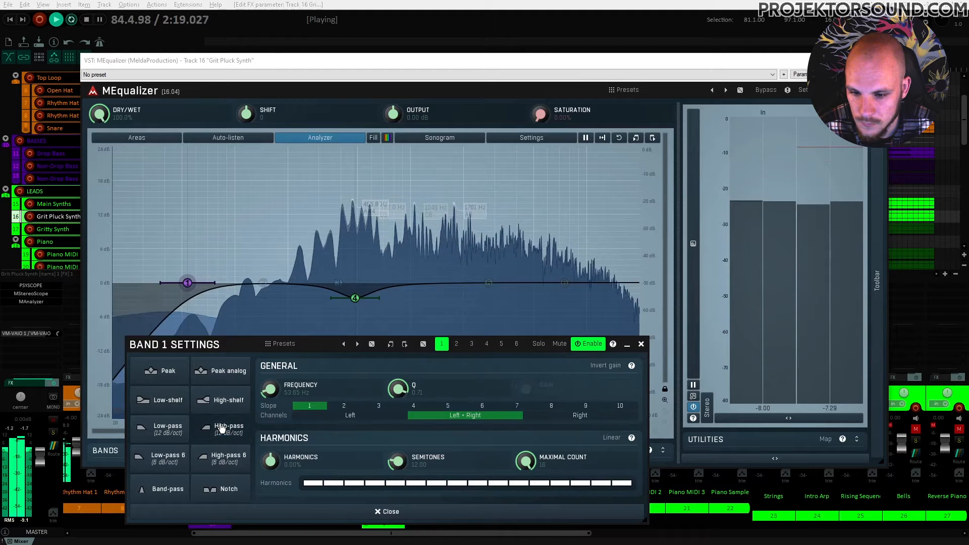
{"action": "left_click", "coordinate": [628, 345]}
{"action": "left_click_drag", "start_coordinate": [187, 282], "coordinate": [335, 289]}
{"action": "key", "text": "space"}
{"action": "mouse_move", "coordinate": [336, 290]}
{"action": "left_mouse_down"}
{"action": "mouse_move", "coordinate": [394, 288]}
{"action": "mouse_move", "coordinate": [317, 290]}
{"action": "left_mouse_up"}
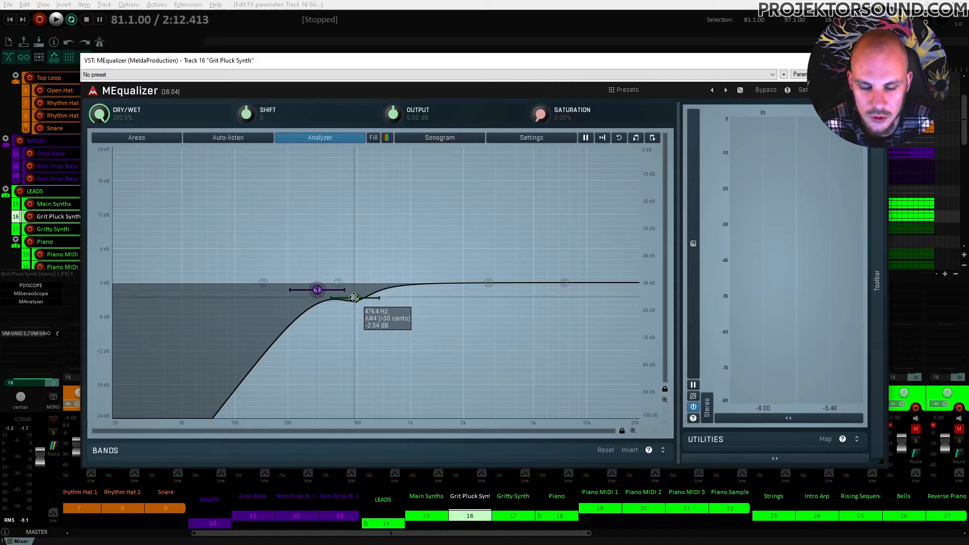
Fine-tune the band 4 dip and audition the equalized Grit Pluck Synth in the mix
{"action": "left_click_drag", "start_coordinate": [354, 297], "coordinate": [355, 297]}
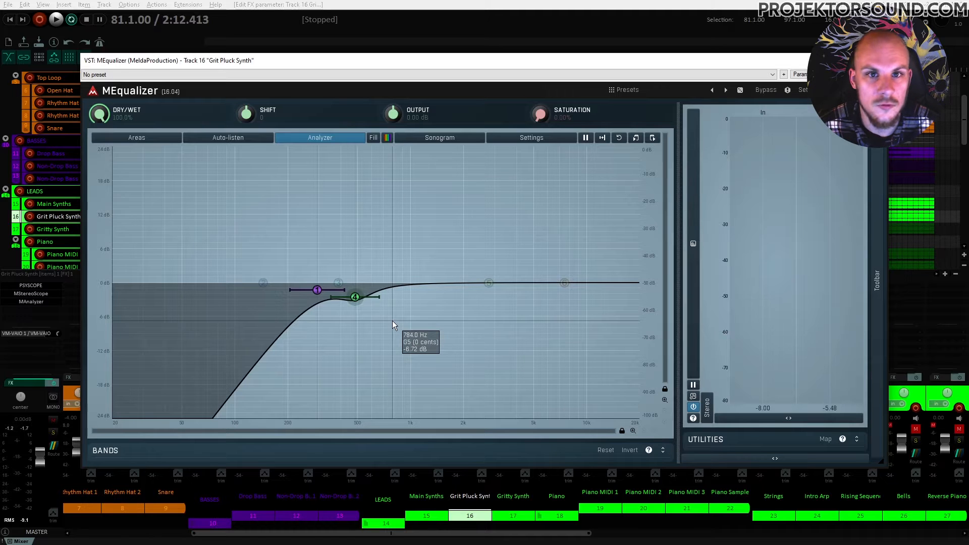
{"action": "key", "text": "space"}
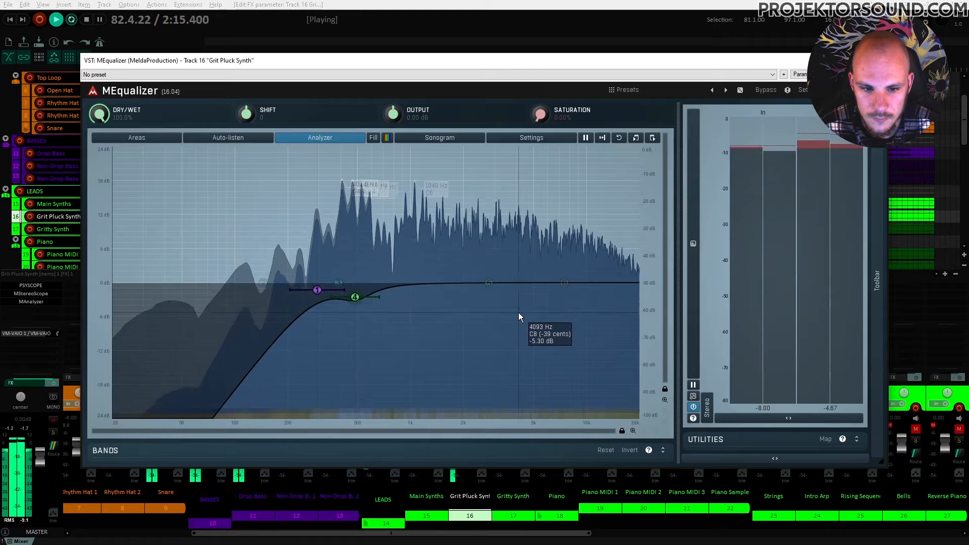
{"action": "left_click", "coordinate": [875, 60]}
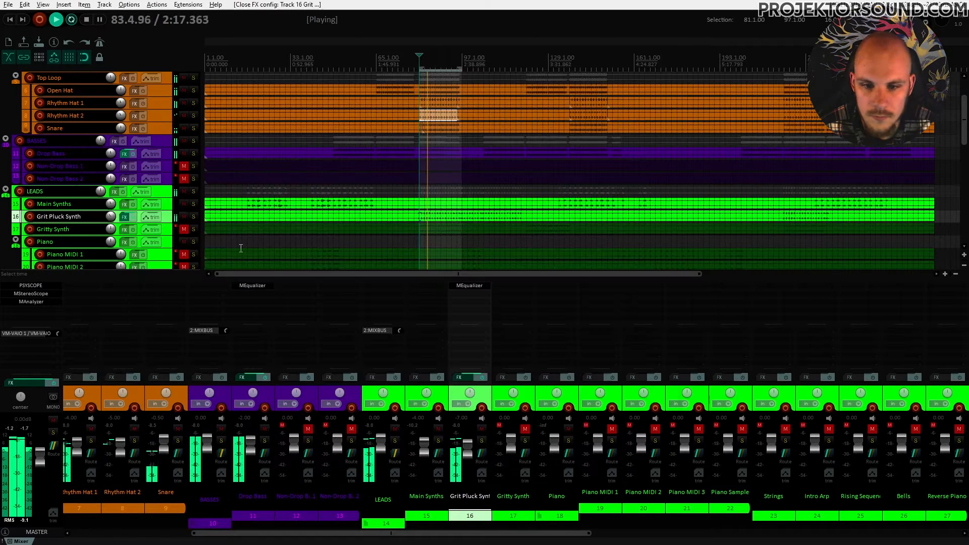
{"action": "key", "text": "space"}
Unmute Gritty Synth and set its volume to -3 dB while playing from bar 81
{"action": "left_click", "coordinate": [168, 231]}
{"action": "left_click", "coordinate": [184, 230]}
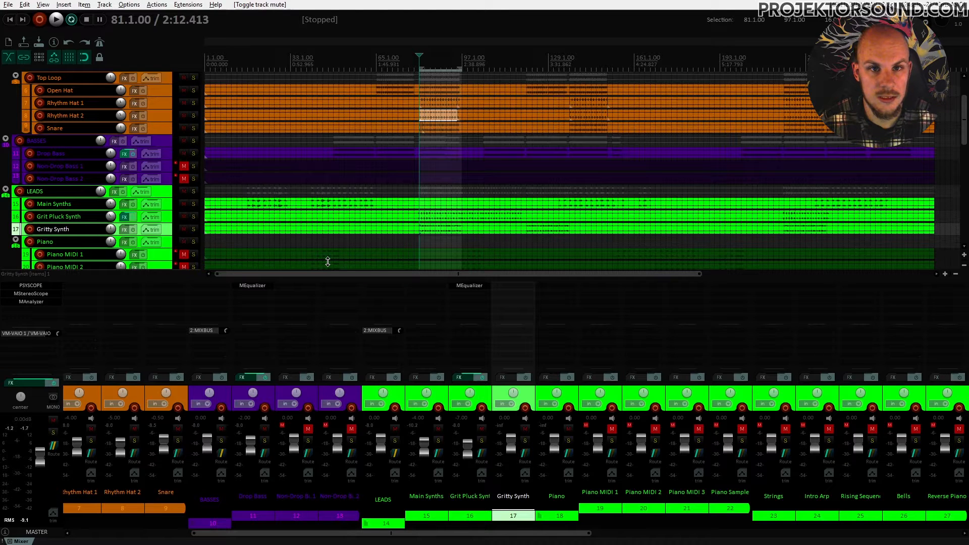
{"action": "key", "text": "space"}
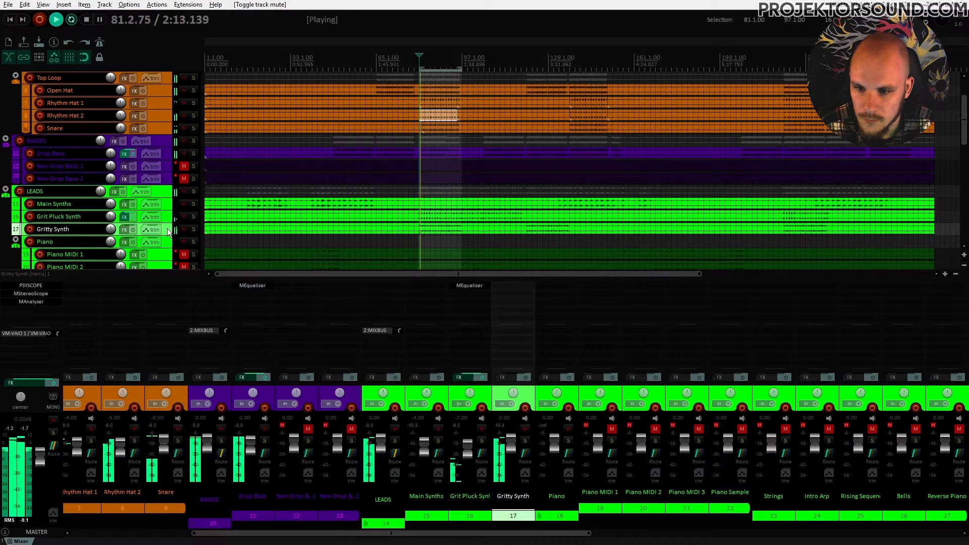
{"action": "right_click", "coordinate": [112, 231]}
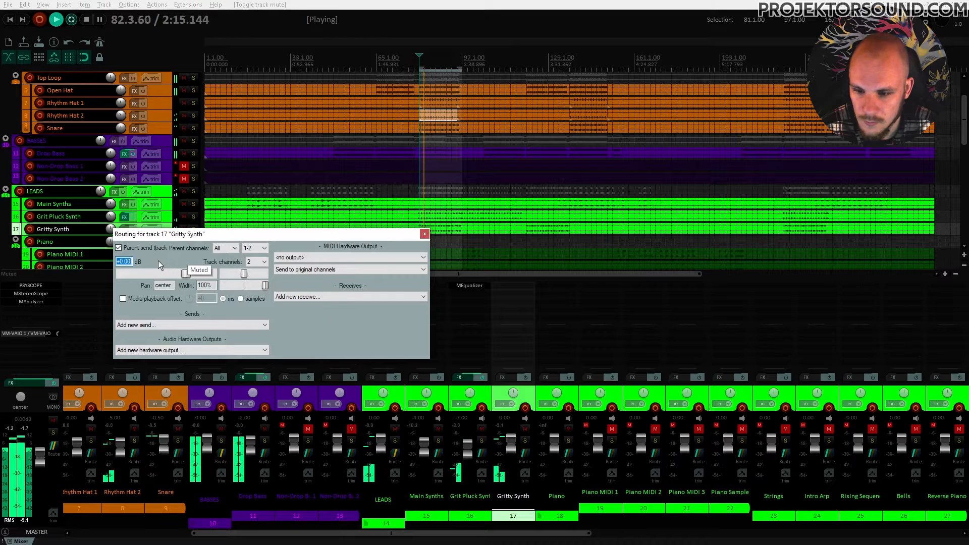
{"action": "type", "text": "-3"}
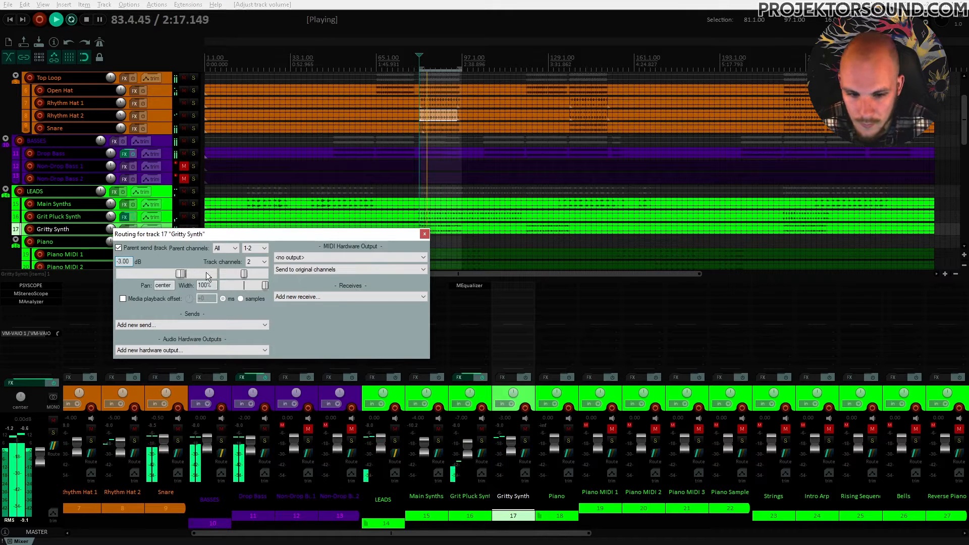
Add MEqualizer to Gritty Synth and enable band 1 as a 12 dB/oct high-pass with its cutoff near 160 Hz
{"action": "double_click", "coordinate": [510, 285]}
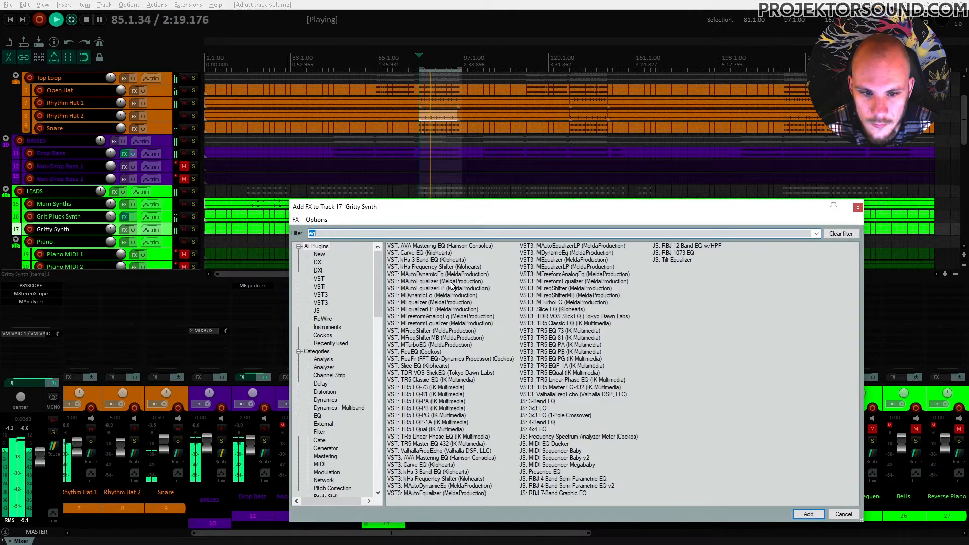
{"action": "double_click", "coordinate": [419, 303]}
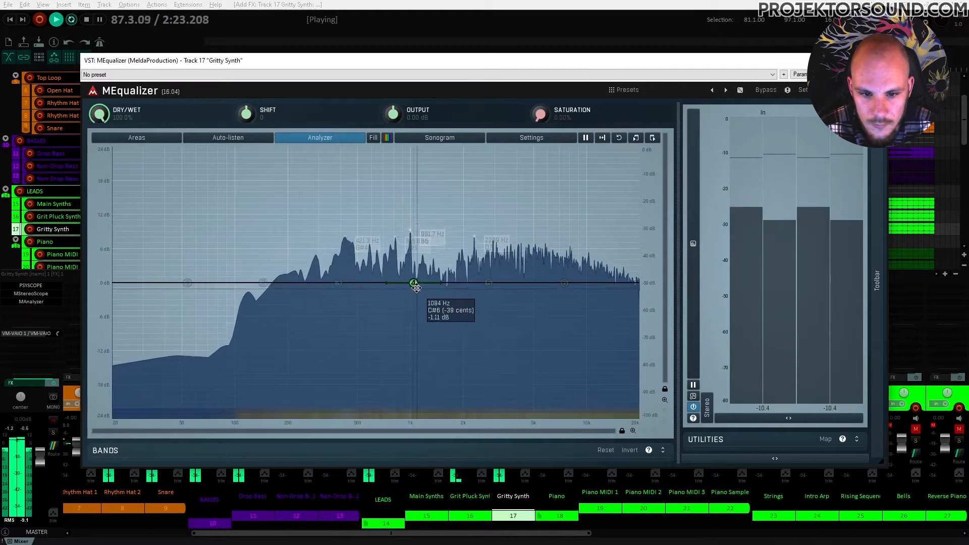
{"action": "right_click", "coordinate": [188, 282]}
{"action": "left_click", "coordinate": [162, 435]}
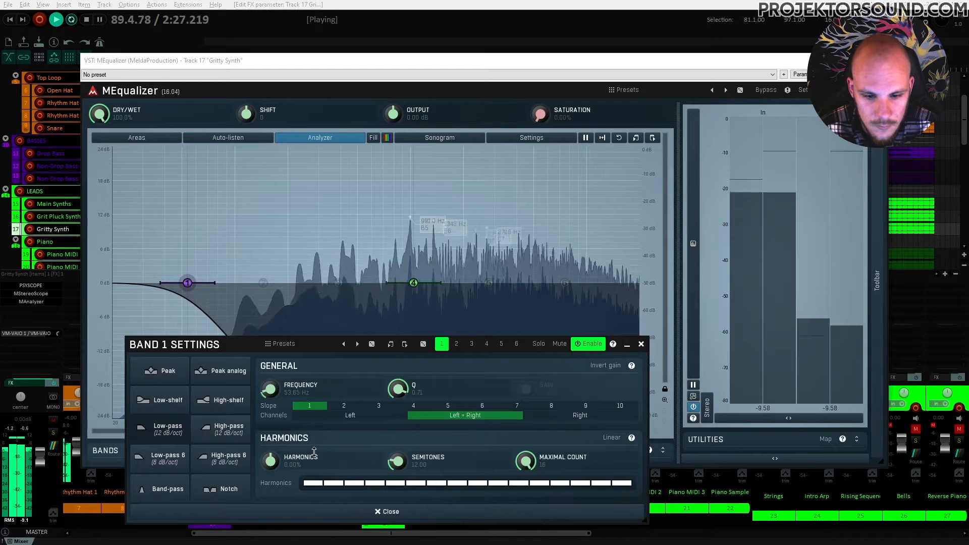
{"action": "left_click", "coordinate": [216, 438]}
{"action": "left_click", "coordinate": [641, 344]}
{"action": "left_click_drag", "start_coordinate": [187, 283], "coordinate": [272, 286]}
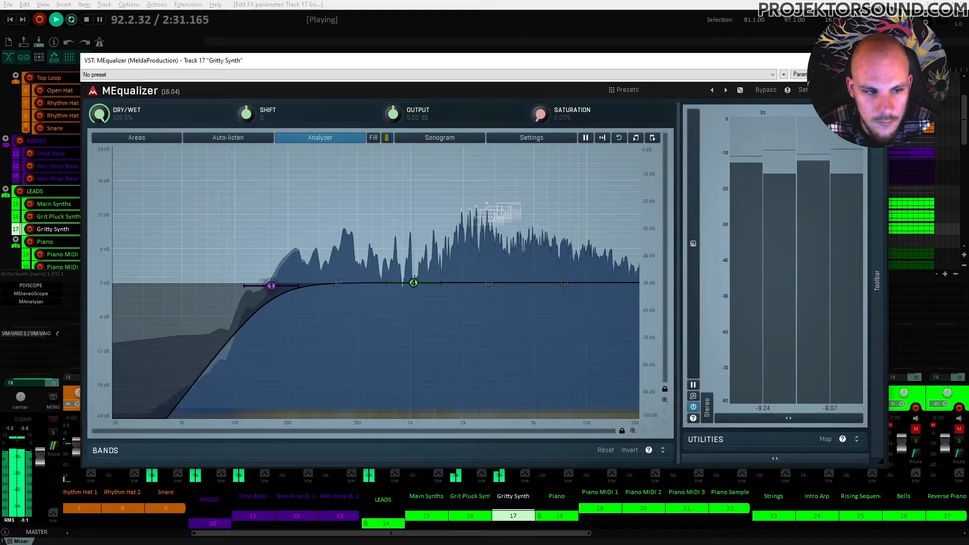
{"action": "left_click", "coordinate": [876, 61]}
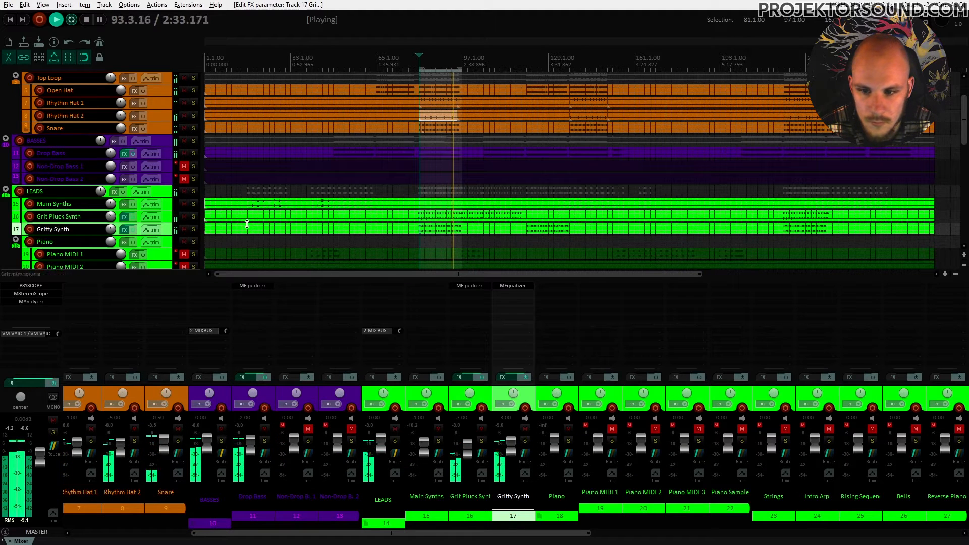
Stop playback, select bars 161 to 201, and solo the Piano group with only Piano MIDI 1 unmuted
{"action": "scroll", "coordinate": [165, 220], "scroll_direction": "down", "scroll_amount": 3}
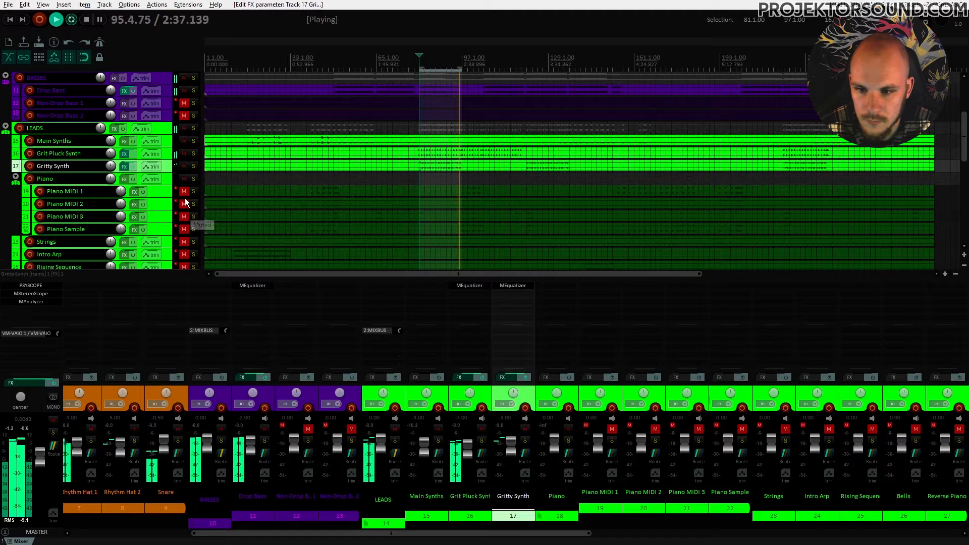
{"action": "key", "text": "space"}
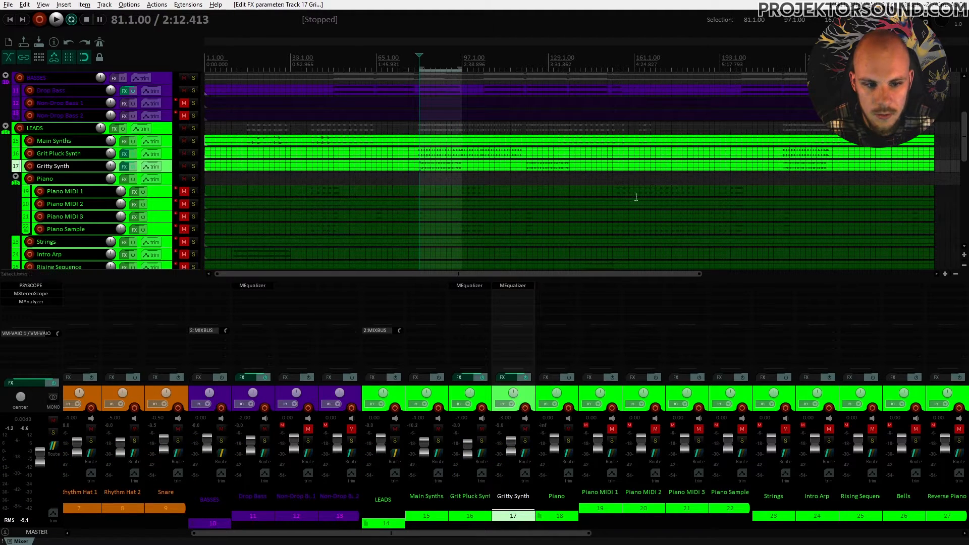
{"action": "left_click_drag", "start_coordinate": [634, 63], "coordinate": [741, 71]}
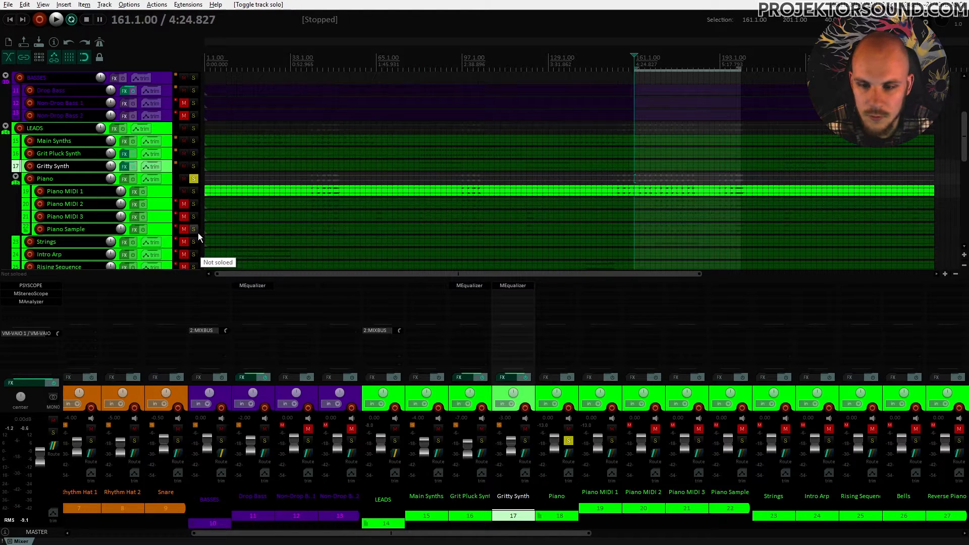
Narrow the time selection to bars 177 to 185 and play it from bar 177
{"action": "left_click_drag", "start_coordinate": [680, 65], "coordinate": [695, 75]}
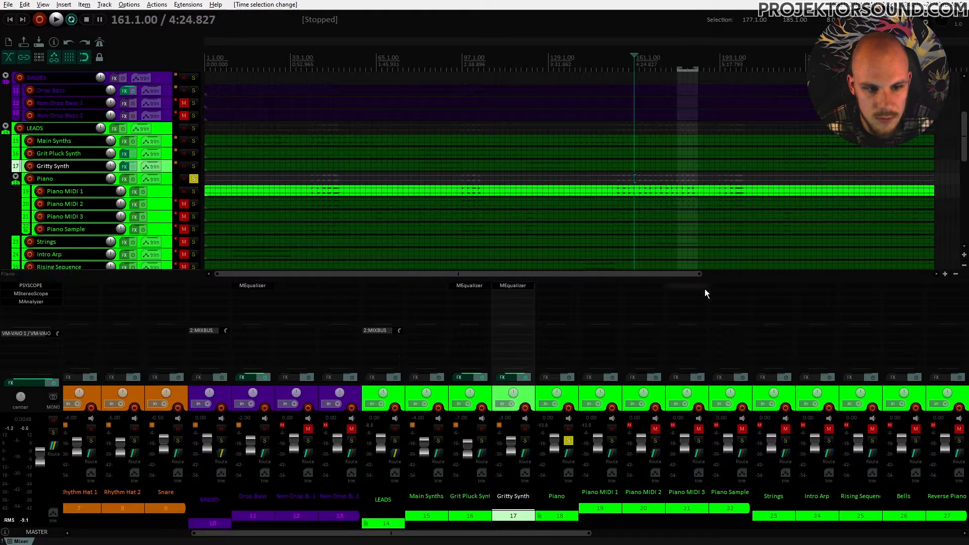
{"action": "key", "text": "space"}
{"action": "key", "text": "space"}
{"action": "left_click", "coordinate": [683, 61]}
{"action": "key", "text": "space"}
{"action": "left_click", "coordinate": [678, 61]}
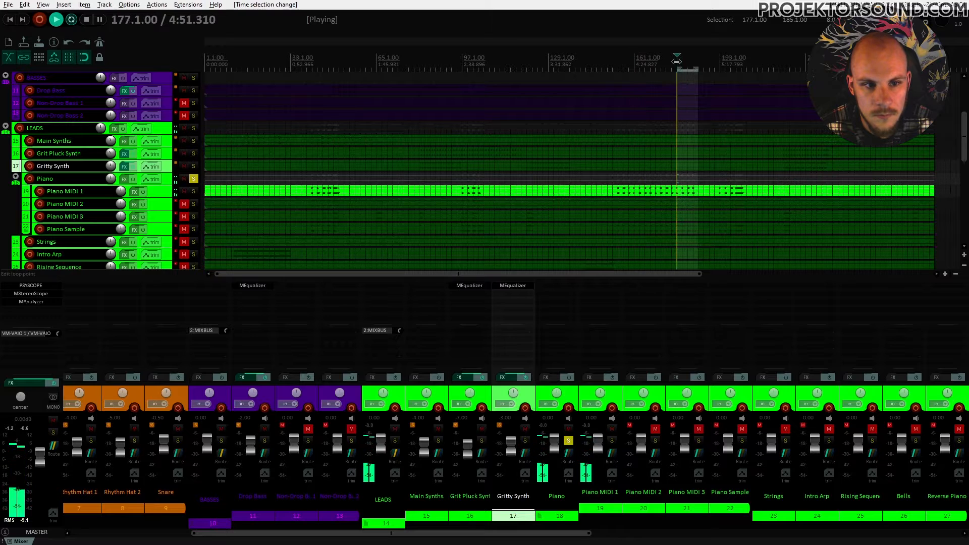
Unmute Piano MIDI 2 and add MAutoEqualizer to Piano MIDI 1
{"action": "left_click", "coordinate": [184, 205]}
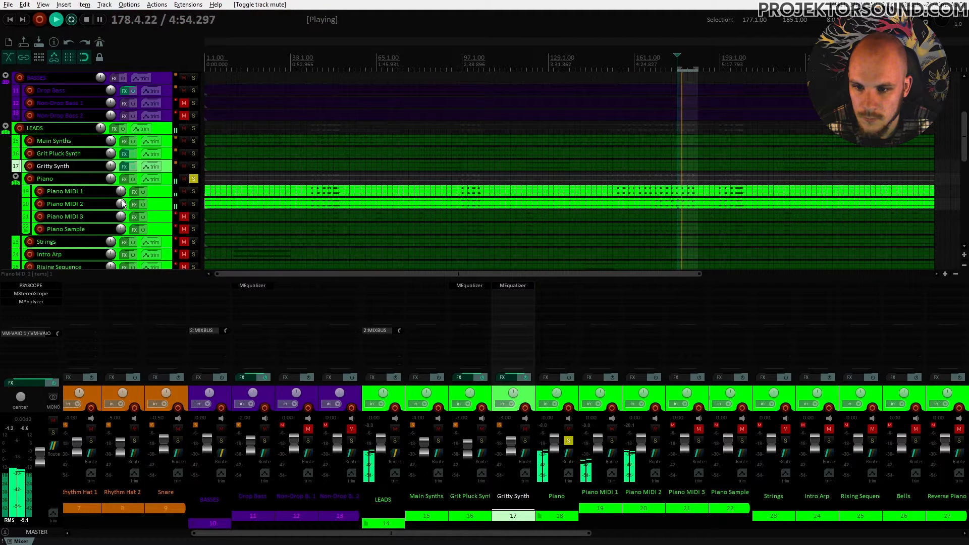
{"action": "left_click", "coordinate": [152, 191]}
{"action": "double_click", "coordinate": [601, 292]}
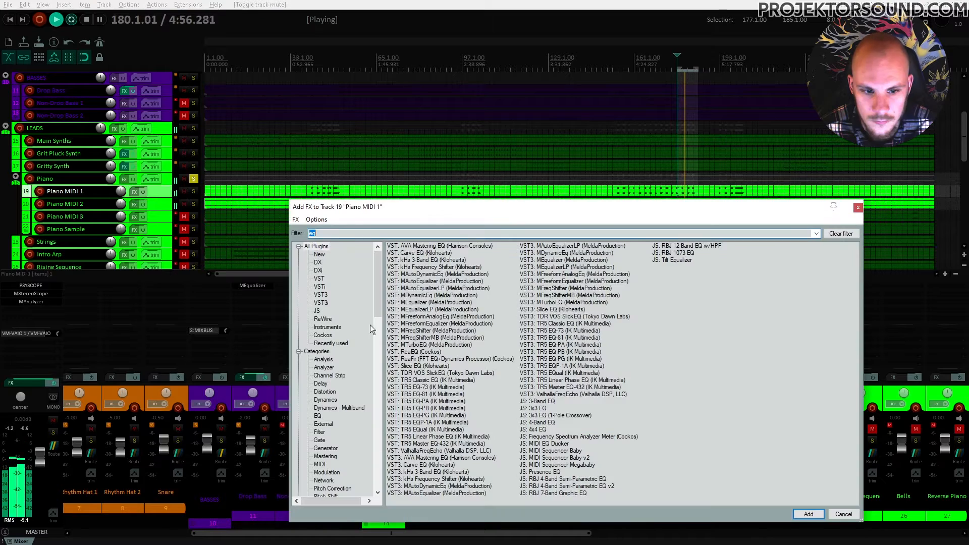
{"action": "double_click", "coordinate": [432, 281]}
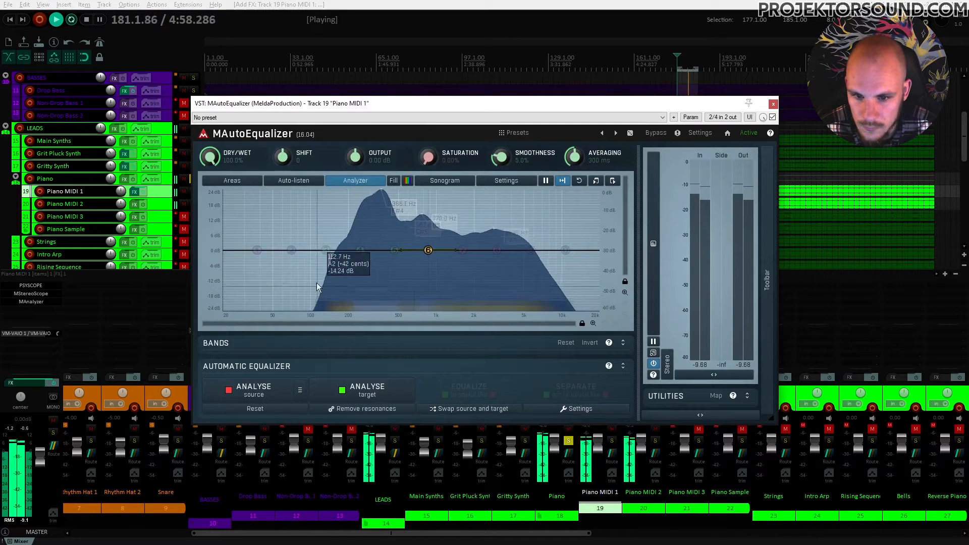
{"action": "left_click", "coordinate": [772, 104]}
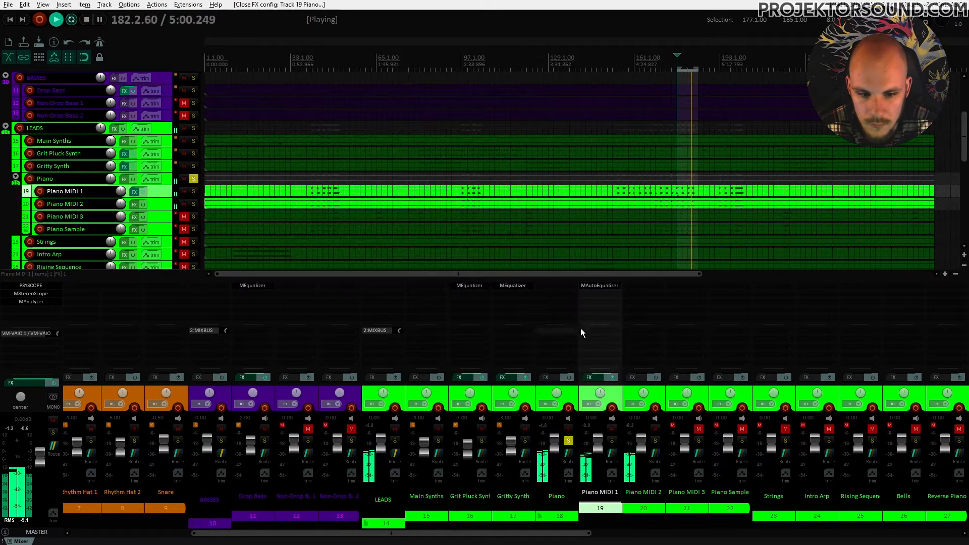
Replace MAutoEqualizer on Piano MIDI 1 with MEqualizer and dip band 3 by about 5 dB near 350 Hz
{"action": "right_click", "coordinate": [599, 286]}
{"action": "left_click", "coordinate": [653, 324]}
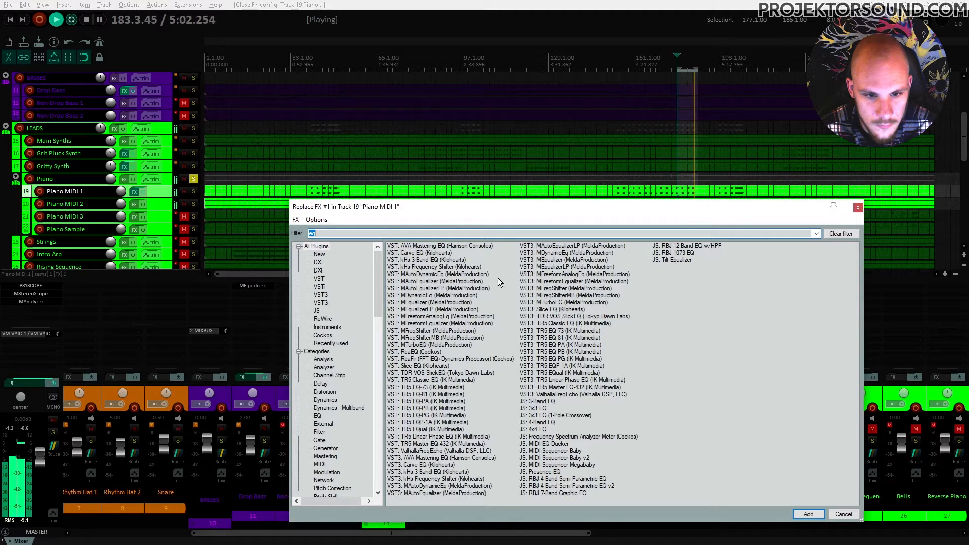
{"action": "double_click", "coordinate": [418, 303]}
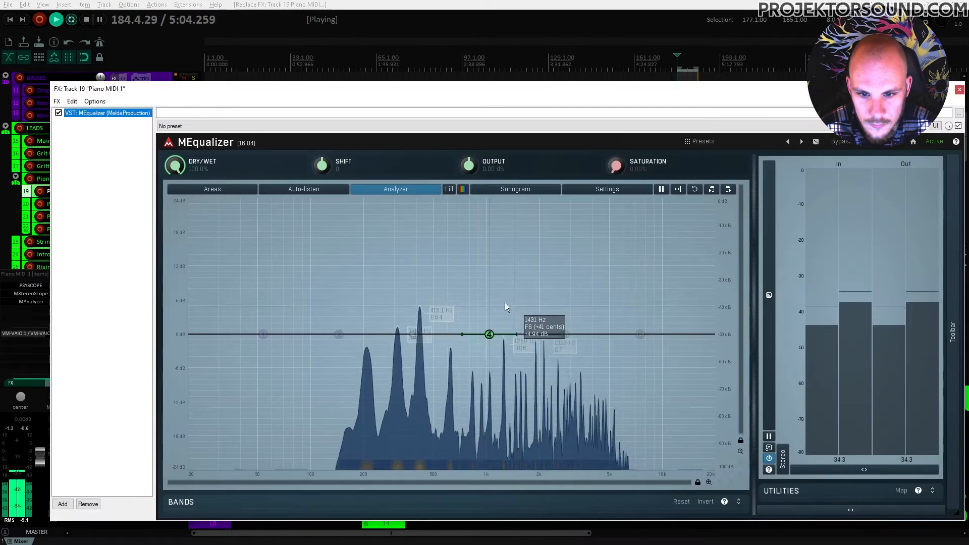
{"action": "left_click_drag", "start_coordinate": [414, 333], "coordinate": [353, 361]}
Enable band 1 on Piano MIDI 1 as a 12 dB/oct high-pass and raise its cutoff to about 200 Hz
{"action": "right_click", "coordinate": [263, 333]}
{"action": "left_click", "coordinate": [225, 428]}
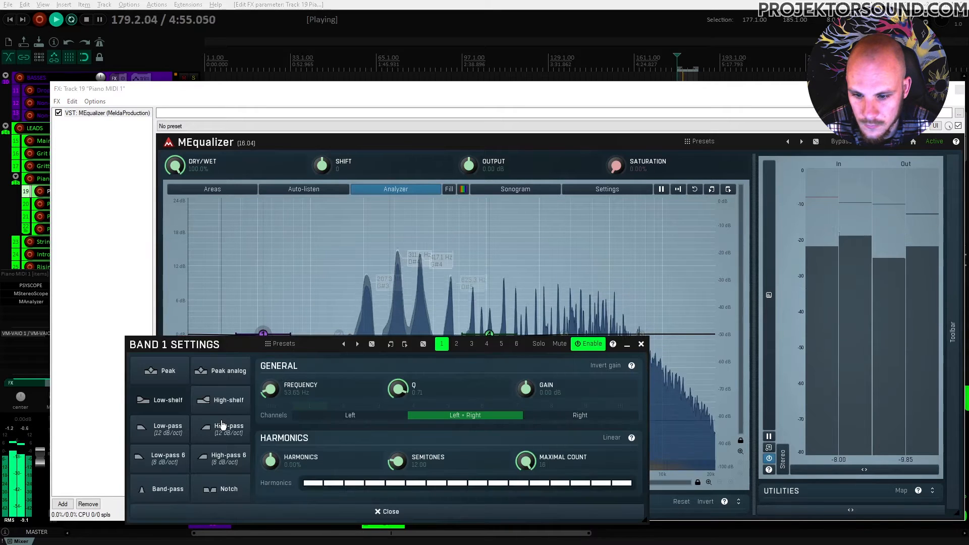
{"action": "left_click", "coordinate": [260, 335]}
{"action": "left_click_drag", "start_coordinate": [250, 335], "coordinate": [363, 342]}
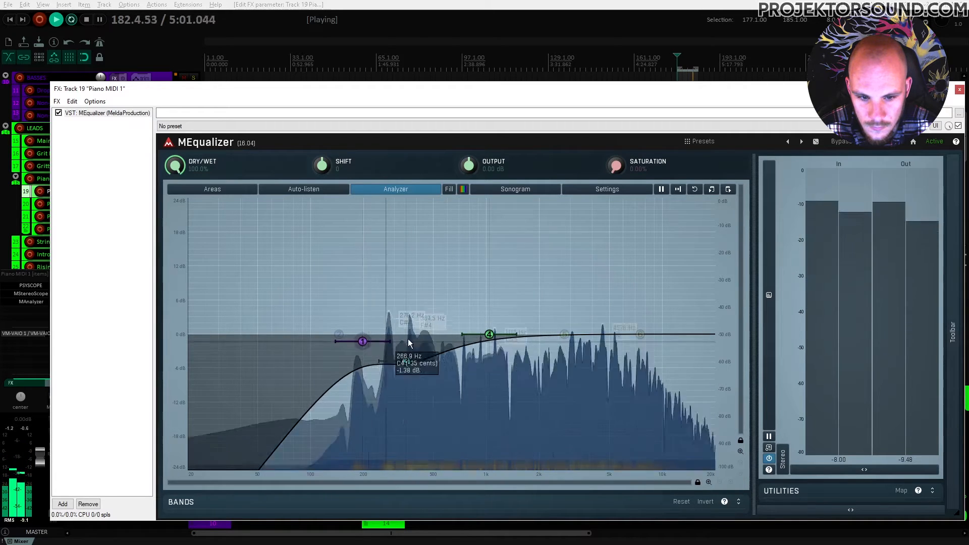
Move Piano MIDI 1's band 4 to about 1.7 kHz and enable band 5 with a dip of about 1 dB near 5 kHz
{"action": "left_click_drag", "start_coordinate": [489, 334], "coordinate": [527, 336]}
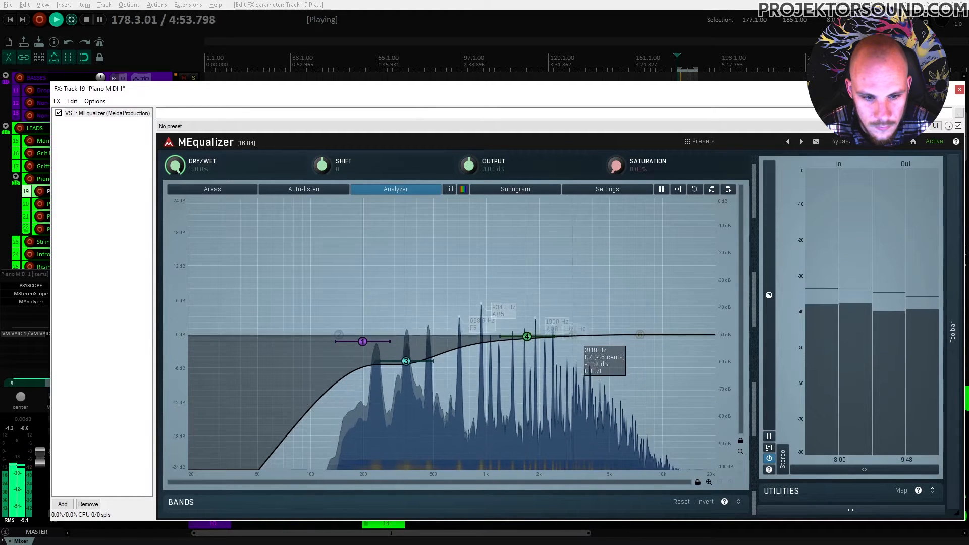
{"action": "double_click", "coordinate": [607, 347]}
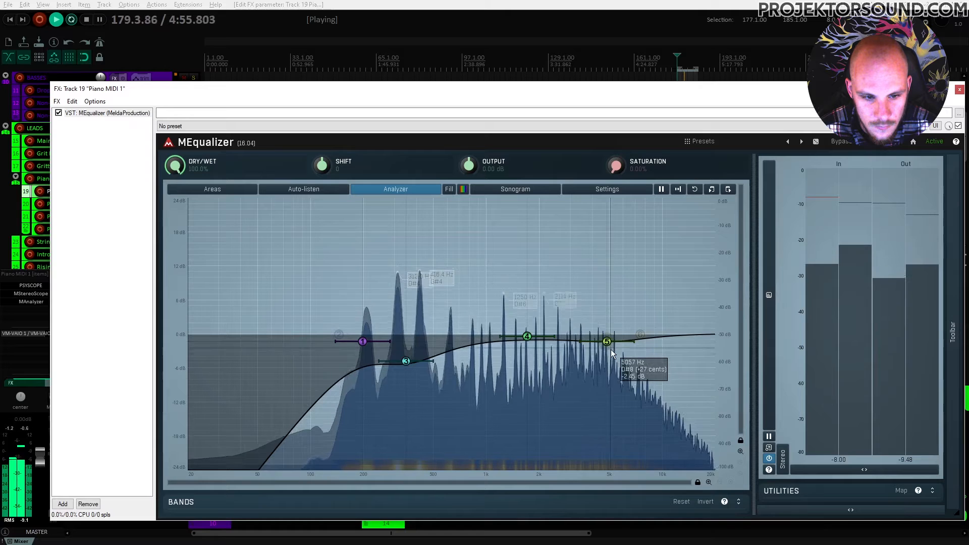
{"action": "left_click_drag", "start_coordinate": [608, 347], "coordinate": [605, 343]}
{"action": "left_click", "coordinate": [959, 90]}
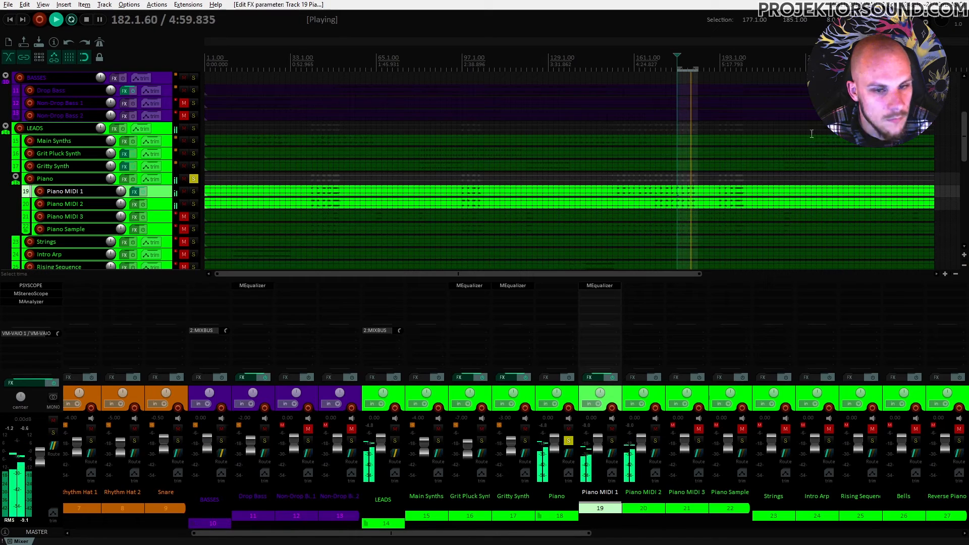
Set Piano MIDI 2's volume to -0.75 dB and add MEqualizer with band 4 dipped about 3 dB near 2.2 kHz
{"action": "left_click", "coordinate": [161, 207]}
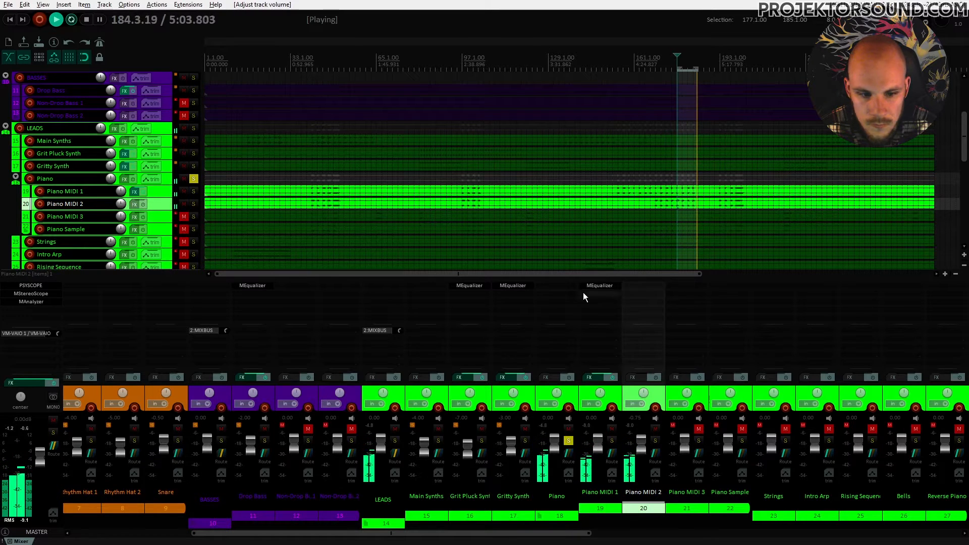
{"action": "left_click", "coordinate": [632, 286]}
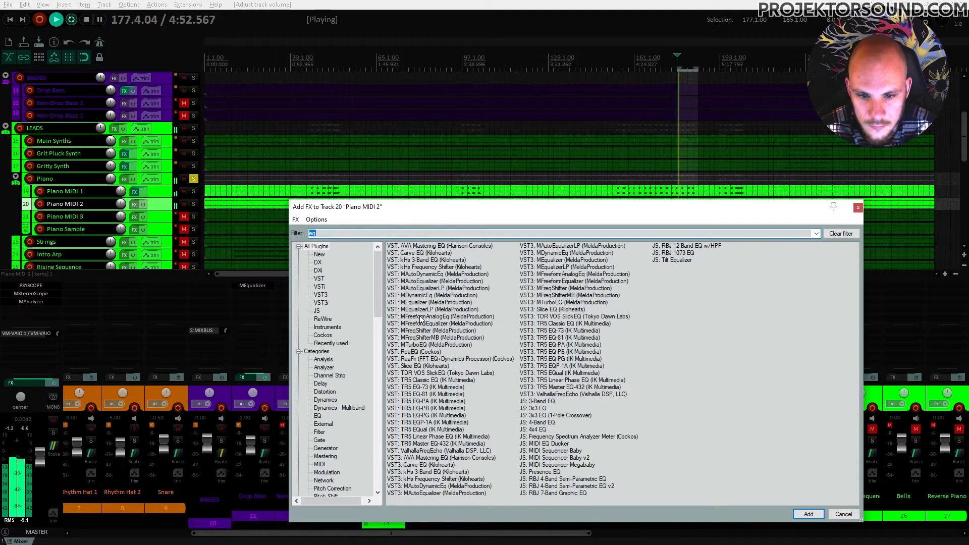
{"action": "double_click", "coordinate": [418, 303]}
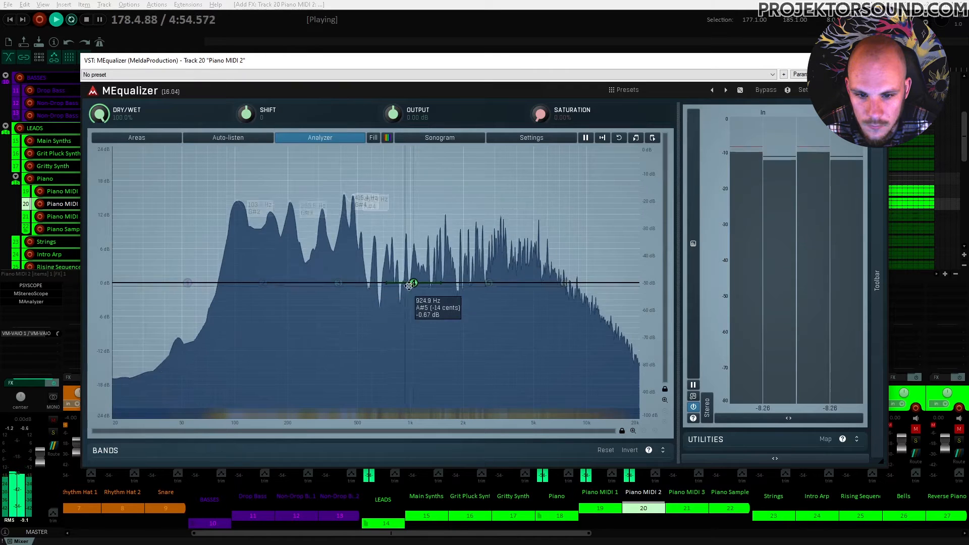
{"action": "left_click_drag", "start_coordinate": [413, 282], "coordinate": [497, 300]}
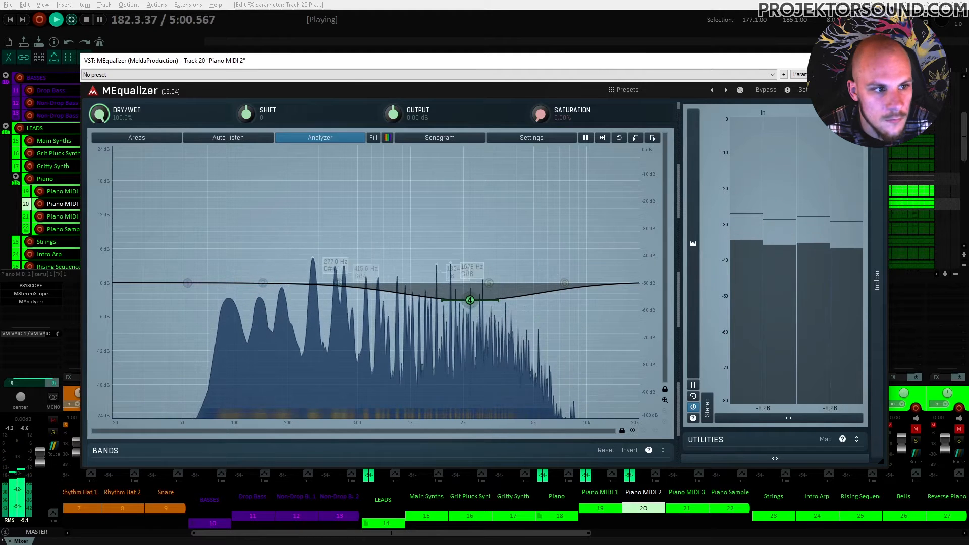
{"action": "key", "text": "Escape"}
Unmute Piano MIDI 3 and set its volume to -2.65 dB, lowering Piano MIDI 2 to -1.70 dB
{"action": "left_click", "coordinate": [184, 217]}
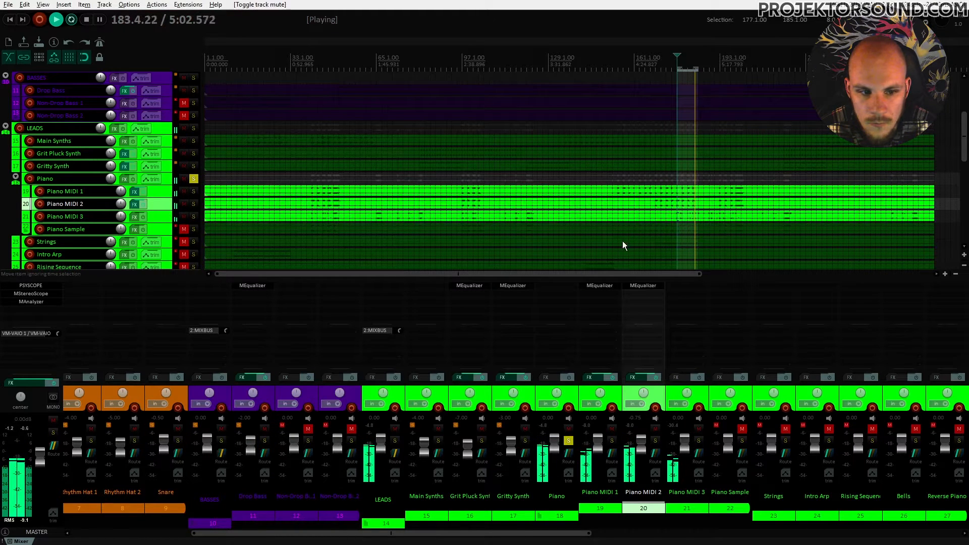
{"action": "key", "text": "space"}
{"action": "left_click", "coordinate": [162, 217]}
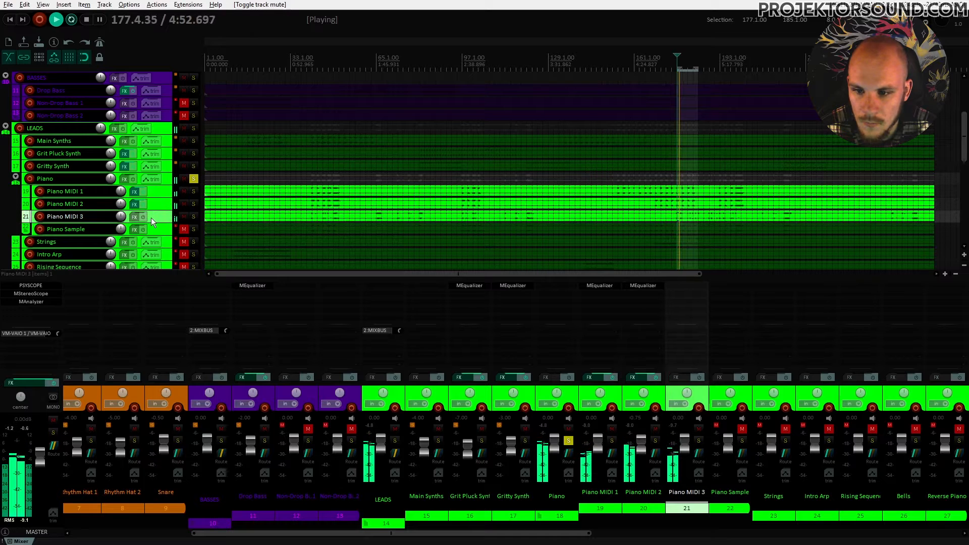
{"action": "left_click_drag", "start_coordinate": [120, 217], "coordinate": [123, 223]}
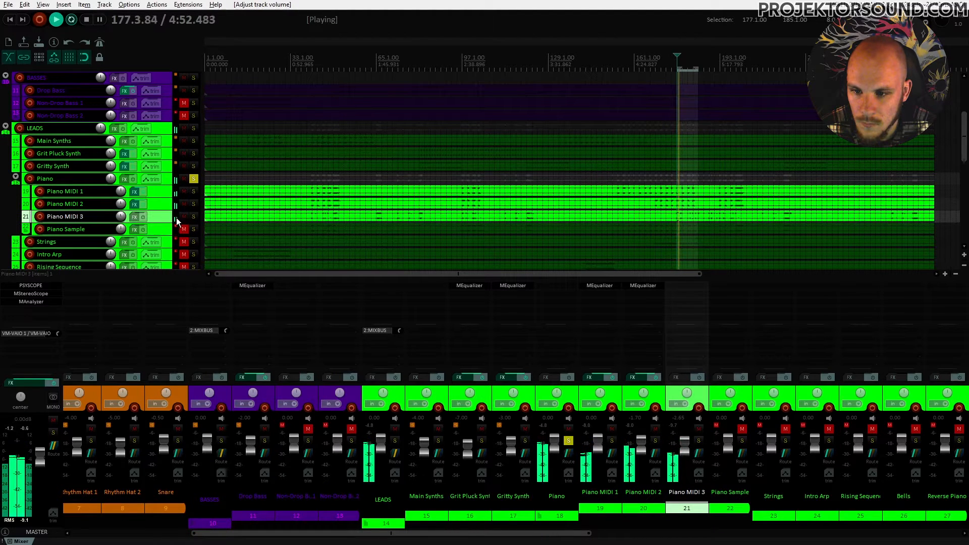
Add MEqualizer to Piano MIDI 3 and enable band 1 as a 12 dB/oct high-pass with its cutoff just under 500 Hz
{"action": "double_click", "coordinate": [692, 286]}
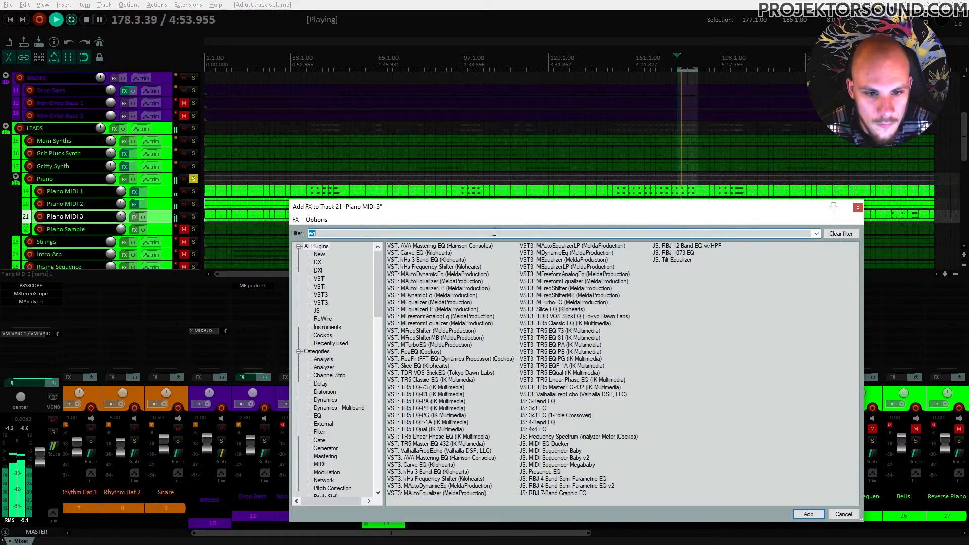
{"action": "double_click", "coordinate": [417, 303]}
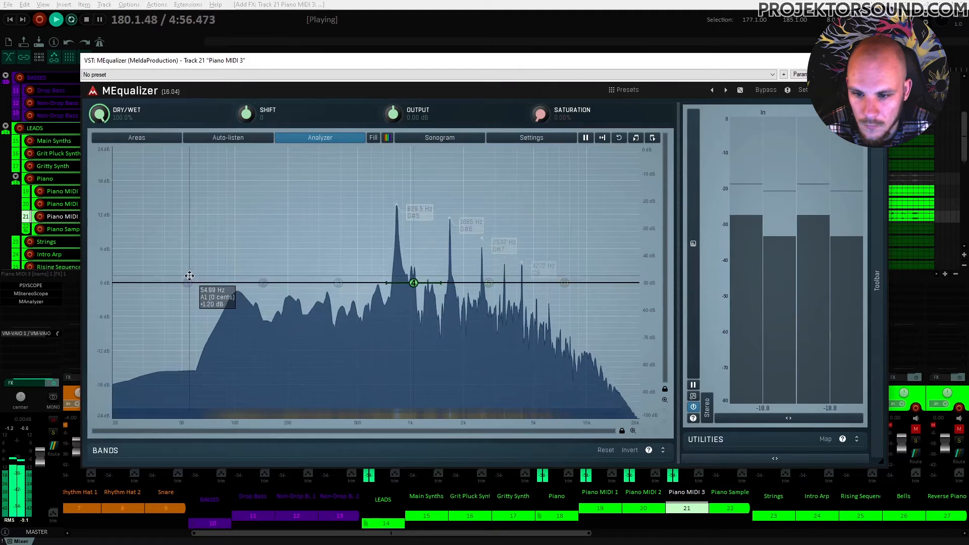
{"action": "right_click", "coordinate": [188, 282]}
{"action": "left_click", "coordinate": [230, 430]}
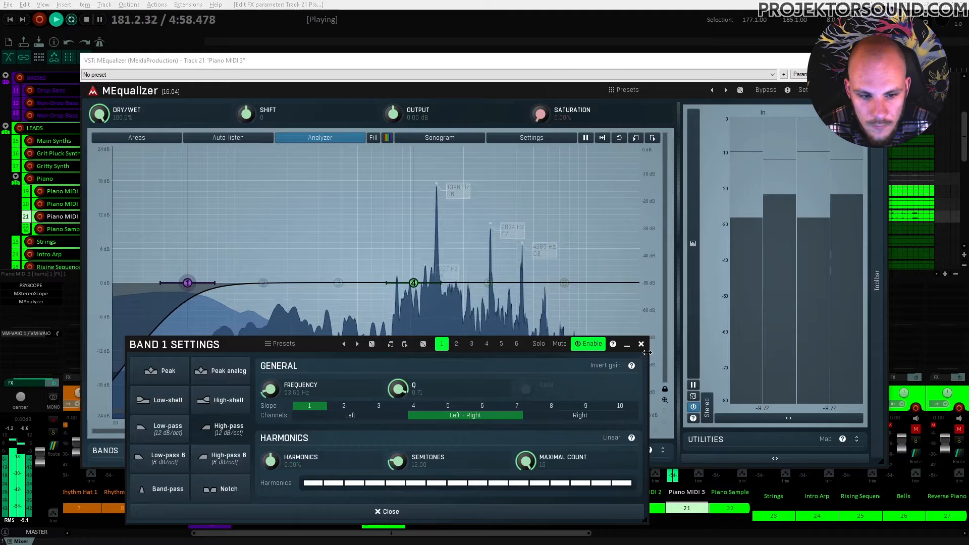
{"action": "left_click", "coordinate": [643, 344]}
{"action": "left_click_drag", "start_coordinate": [188, 282], "coordinate": [355, 290]}
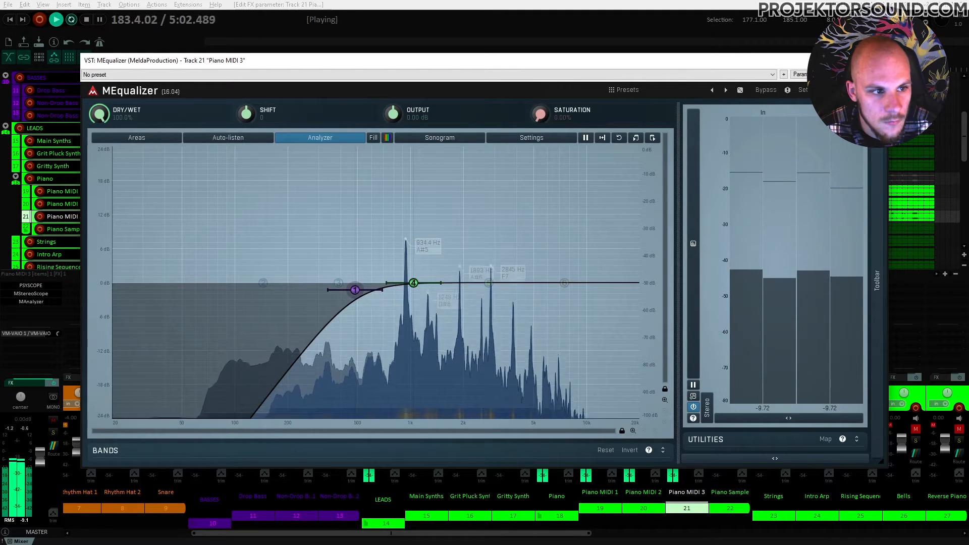
{"action": "left_click", "coordinate": [877, 60]}
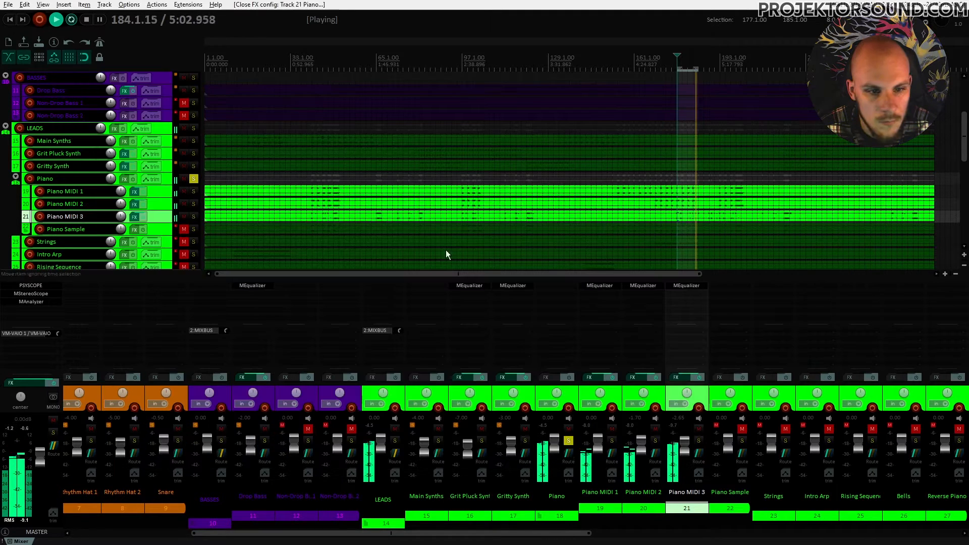
Rebalance the piano tracks with Piano MIDI 1 at -4.22 dB and Piano MIDI 3 at -0.94 dB, and unmute Piano Sample
{"action": "left_click", "coordinate": [159, 194]}
{"action": "mouse_move", "coordinate": [121, 216]}
{"action": "left_mouse_down"}
{"action": "mouse_move", "coordinate": [121, 193]}
{"action": "mouse_move", "coordinate": [121, 205]}
{"action": "left_mouse_up"}
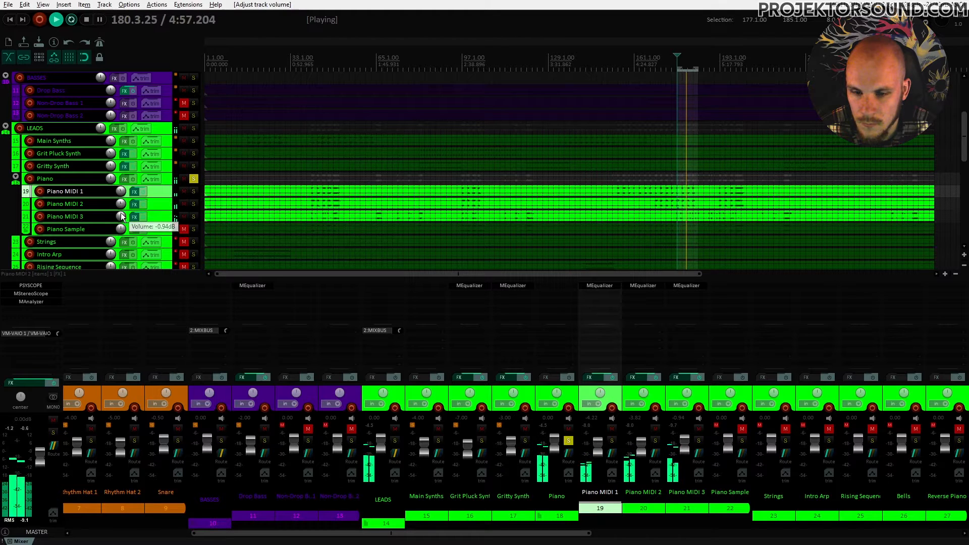
{"action": "left_click", "coordinate": [183, 230]}
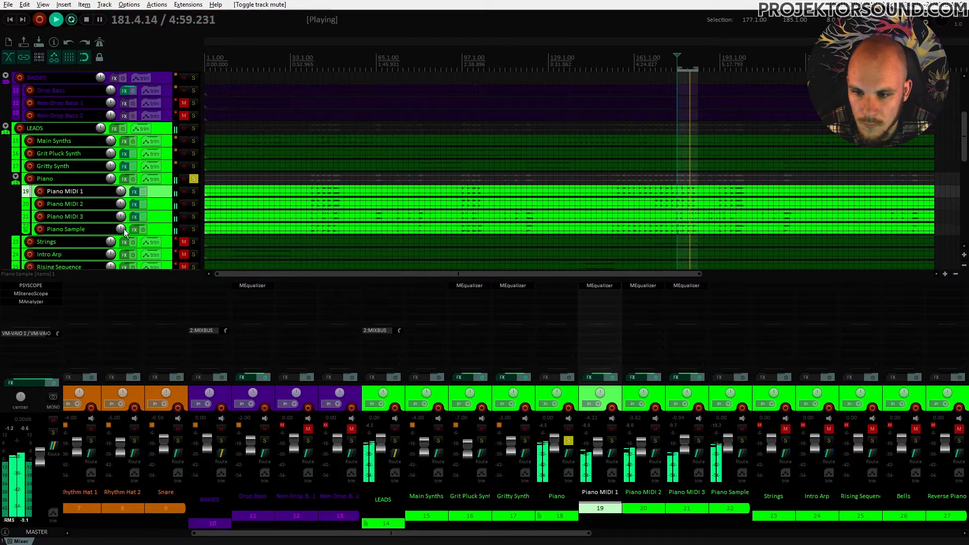
Set Piano Sample's volume to -2.27 dB and add MEqualizer to the track
{"action": "left_click_drag", "start_coordinate": [120, 229], "coordinate": [121, 237]}
{"action": "left_click", "coordinate": [165, 231]}
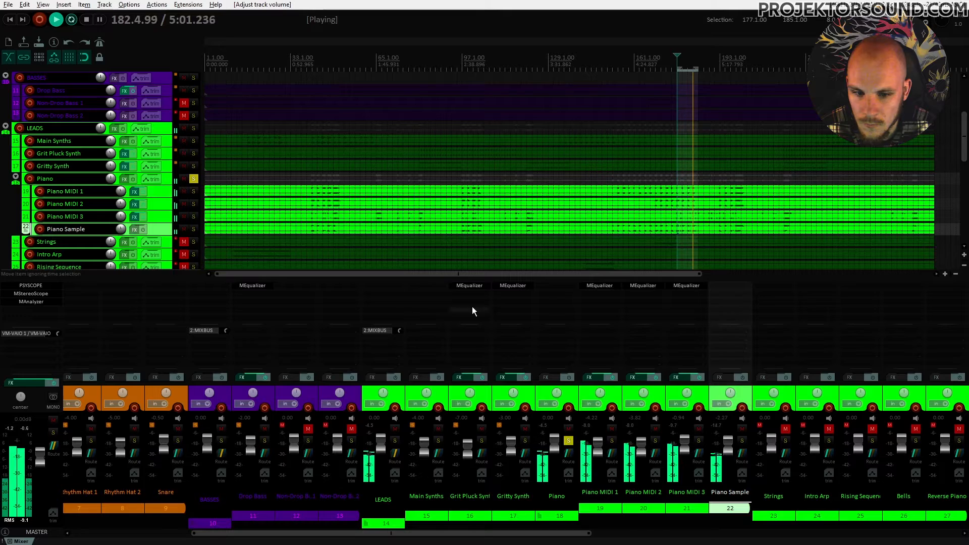
{"action": "double_click", "coordinate": [723, 284]}
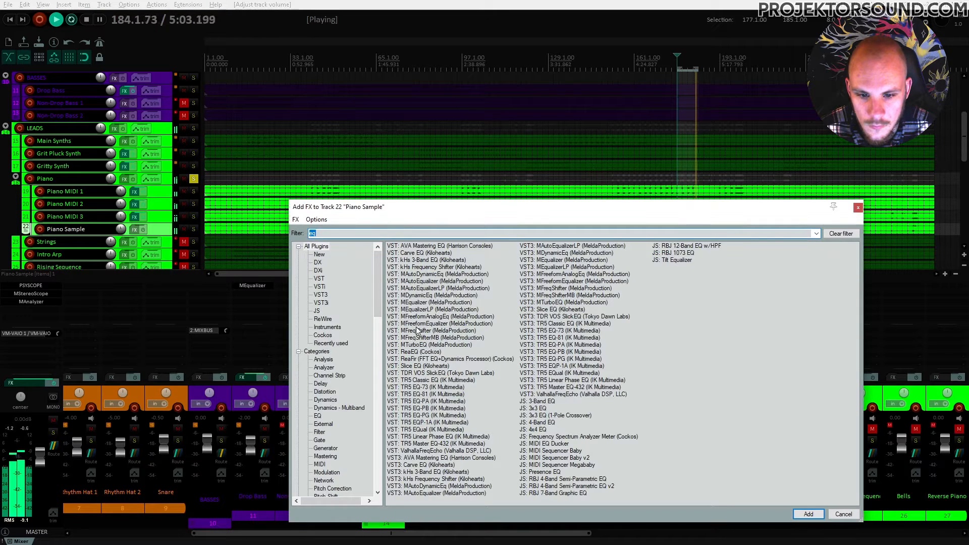
{"action": "double_click", "coordinate": [417, 303]}
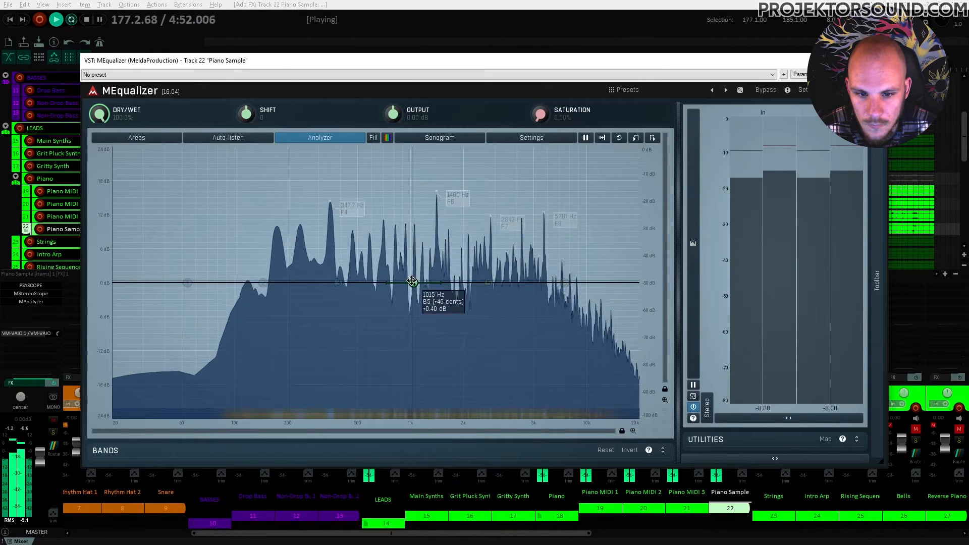
Cut band 3 about 5 dB near 260 Hz and make band 1 a 12 dB/oct high-pass near 145 Hz
{"action": "left_click_drag", "start_coordinate": [338, 283], "coordinate": [308, 310]}
{"action": "left_click_drag", "start_coordinate": [188, 282], "coordinate": [189, 280]}
{"action": "right_click", "coordinate": [188, 280]}
{"action": "left_click", "coordinate": [225, 429]}
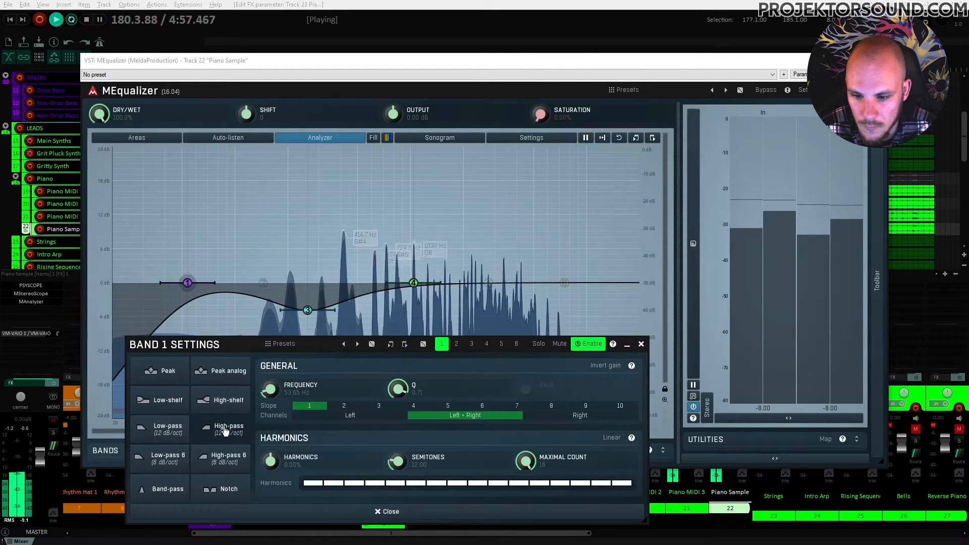
{"action": "left_click", "coordinate": [640, 345]}
{"action": "left_click_drag", "start_coordinate": [187, 283], "coordinate": [263, 288]}
Dip band 4 about 1 dB near 1.15 kHz, and boost band 5 about 1.5 dB near 3 kHz and band 6 about 4 dB near 5.5 kHz
{"action": "mouse_move", "coordinate": [410, 282]}
{"action": "left_mouse_down"}
{"action": "mouse_move", "coordinate": [421, 280]}
{"action": "mouse_move", "coordinate": [421, 289]}
{"action": "left_mouse_up"}
{"action": "left_click_drag", "start_coordinate": [565, 283], "coordinate": [541, 260]}
{"action": "left_click_drag", "start_coordinate": [484, 283], "coordinate": [542, 261]}
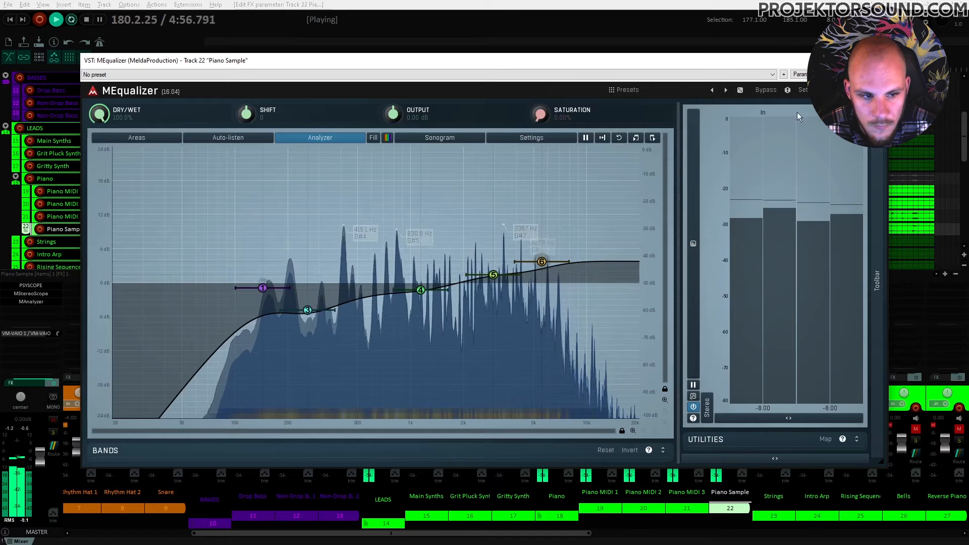
{"action": "left_click", "coordinate": [877, 60]}
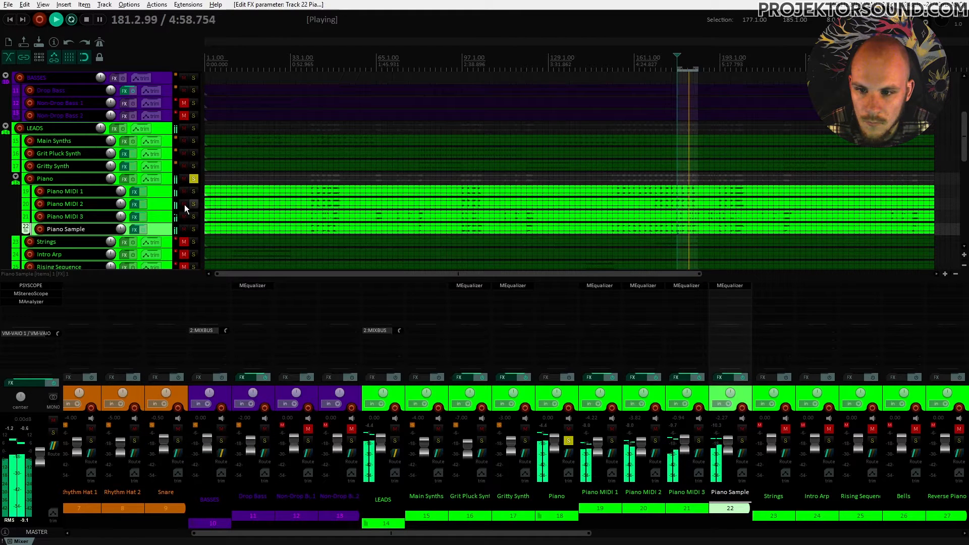
{"action": "key", "text": "space"}
Add the VST3 SSLComp Stereo compressor to the Piano folder track, filtering the plugins by "ssl"
{"action": "left_click", "coordinate": [167, 183]}
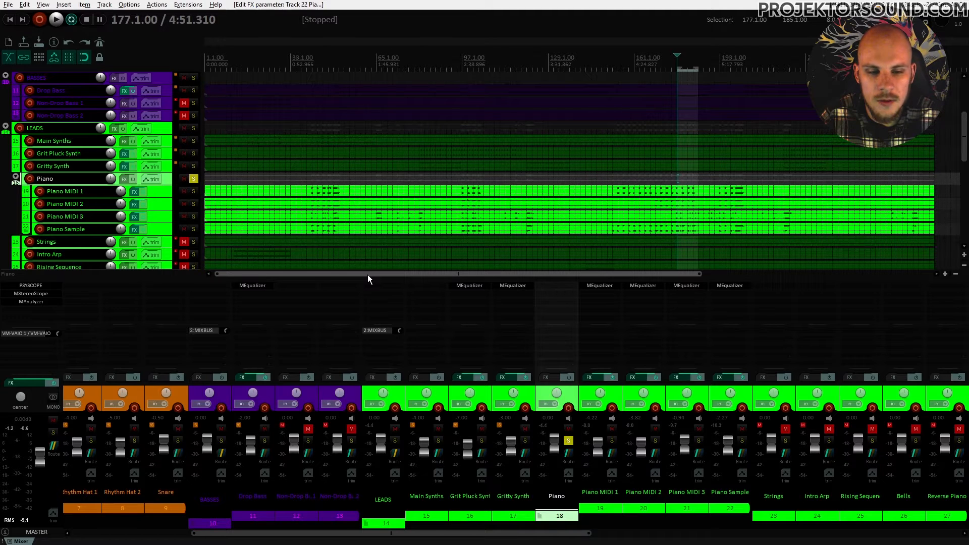
{"action": "double_click", "coordinate": [550, 285]}
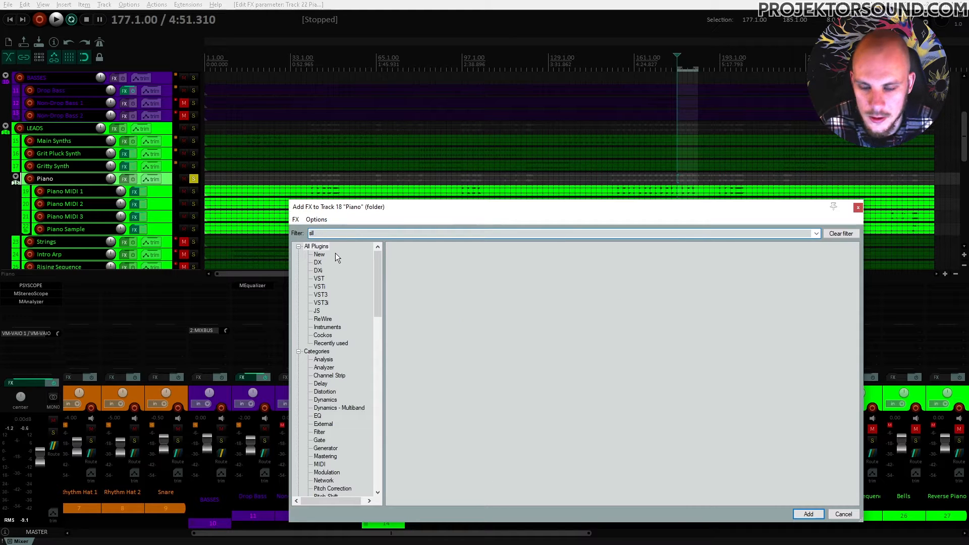
{"action": "key", "text": "BackSpace"}
{"action": "type", "text": "sl"}
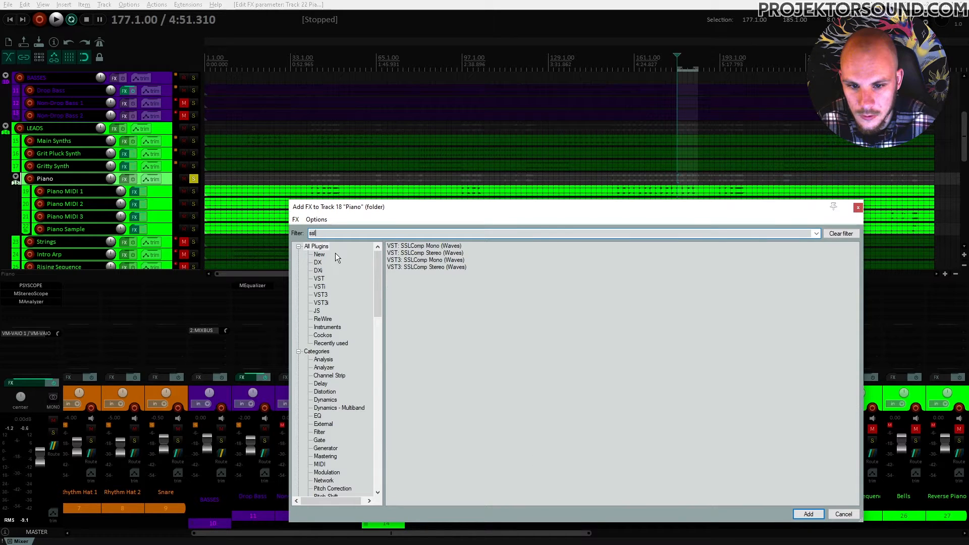
{"action": "double_click", "coordinate": [424, 267]}
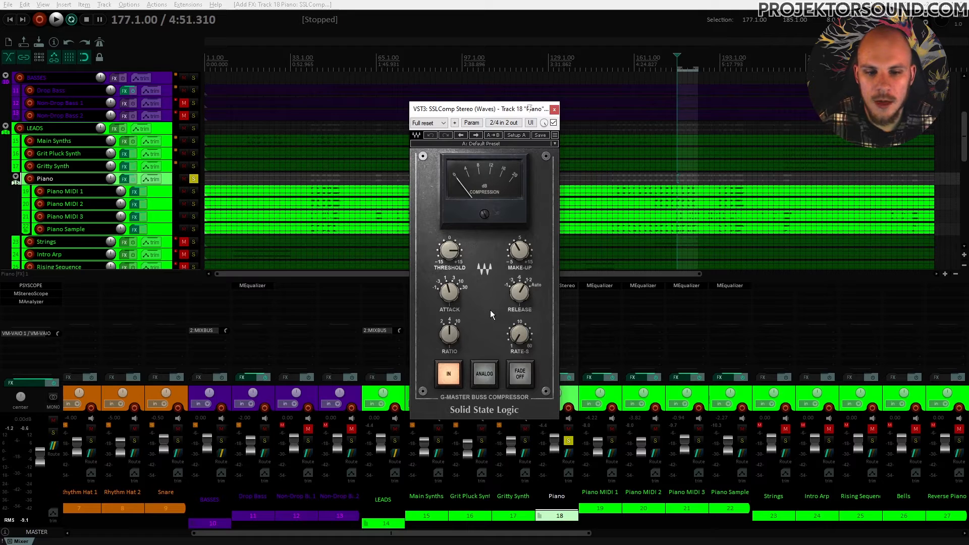
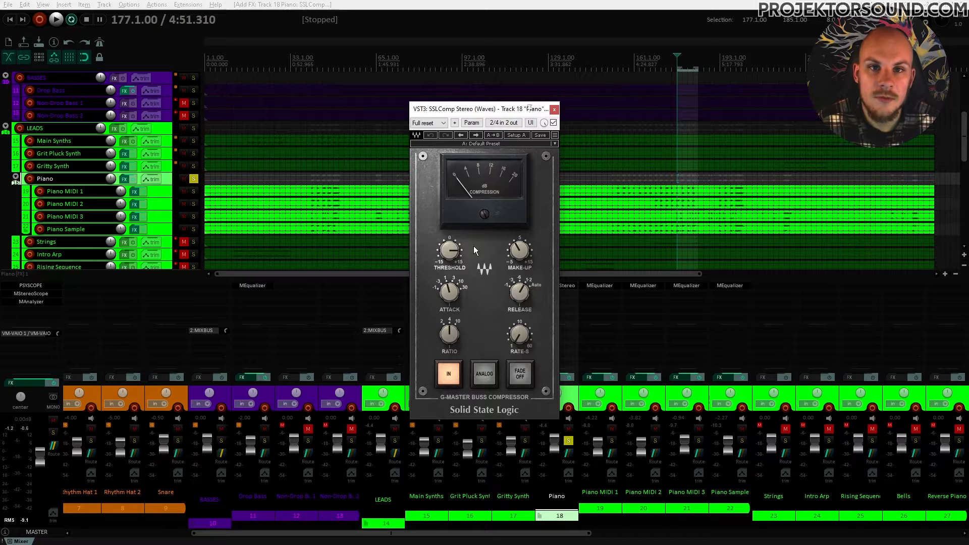
Lower the threshold of the Piano folder's SSLComp slightly while listening to the looped piano section
{"action": "key", "text": "space"}
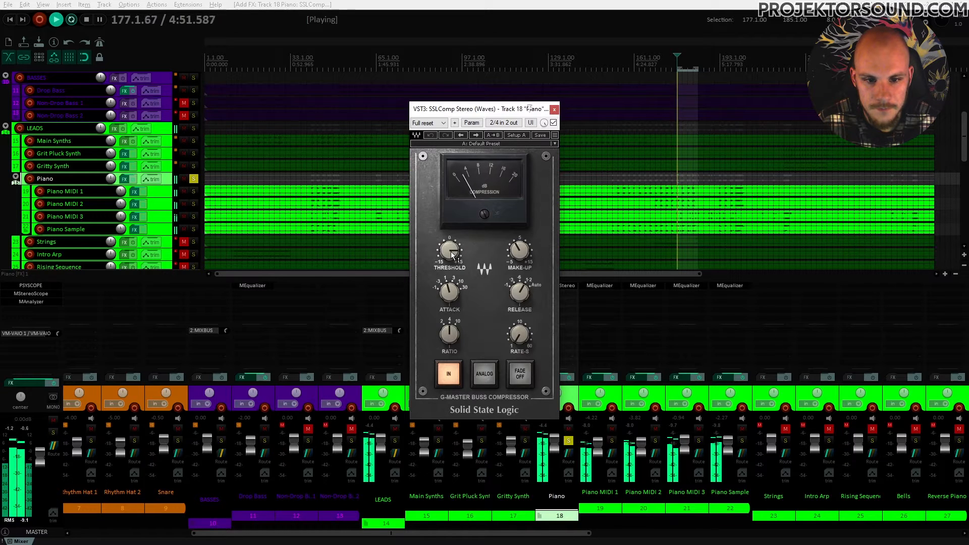
{"action": "left_click_drag", "start_coordinate": [450, 254], "coordinate": [451, 242]}
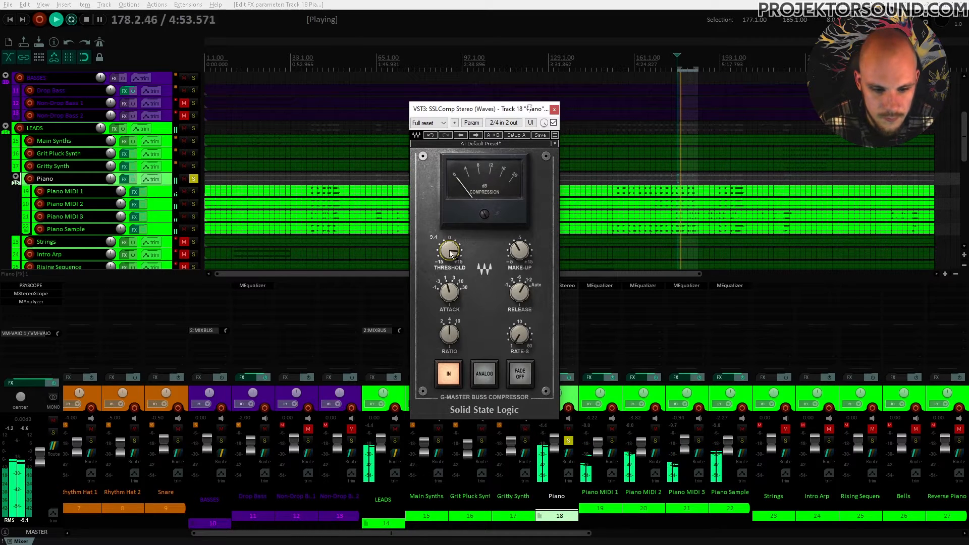
{"action": "left_click_drag", "start_coordinate": [449, 250], "coordinate": [449, 252]}
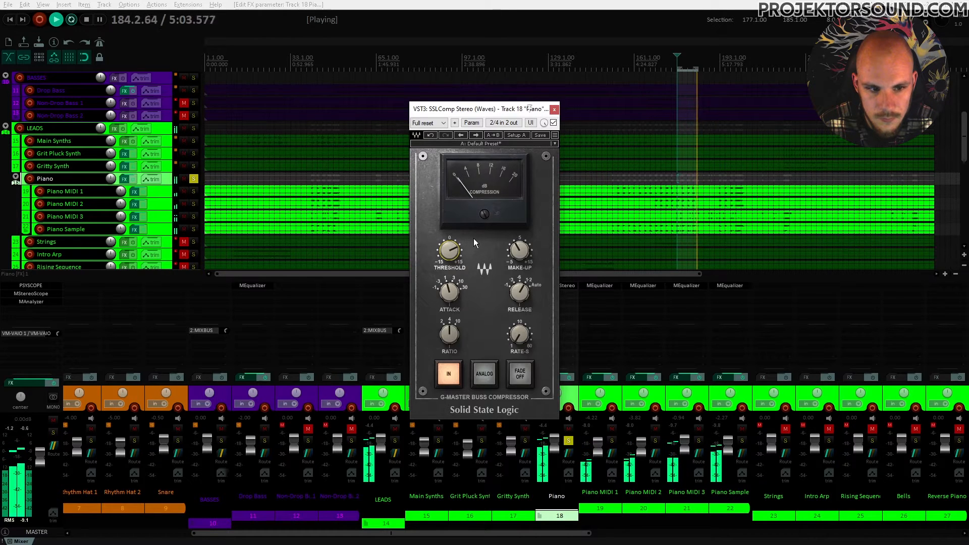
{"action": "key", "text": "space"}
{"action": "key", "text": "space"}
{"action": "key", "text": "space"}
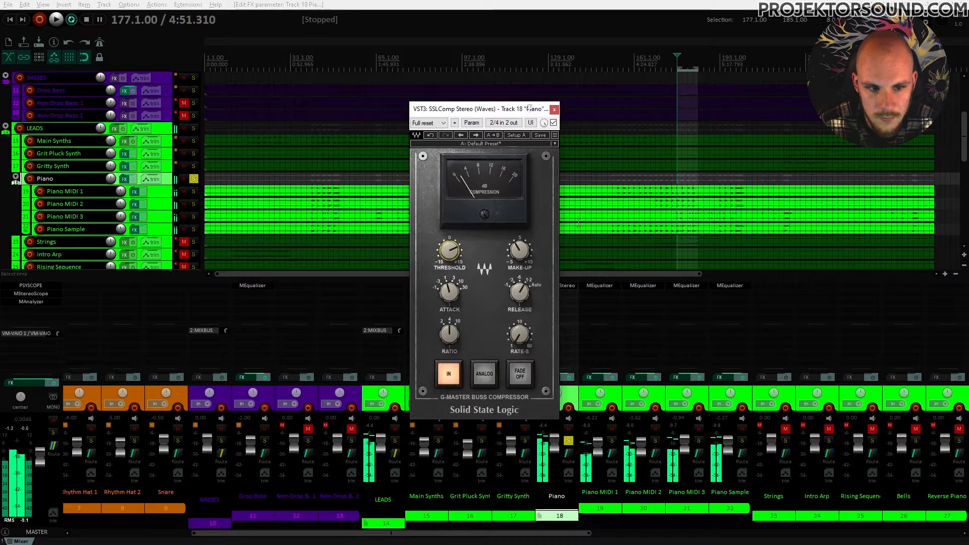
{"action": "left_click", "coordinate": [554, 109]}
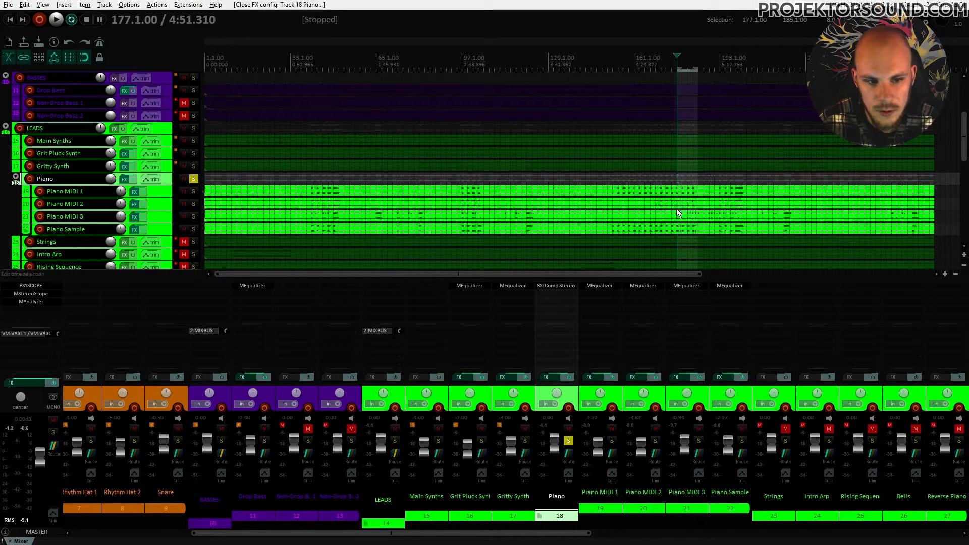
Unsolo the Piano folder, solo only Piano MIDI 1 and Piano MIDI 2, and audition the start of the loop
{"action": "left_click", "coordinate": [194, 191]}
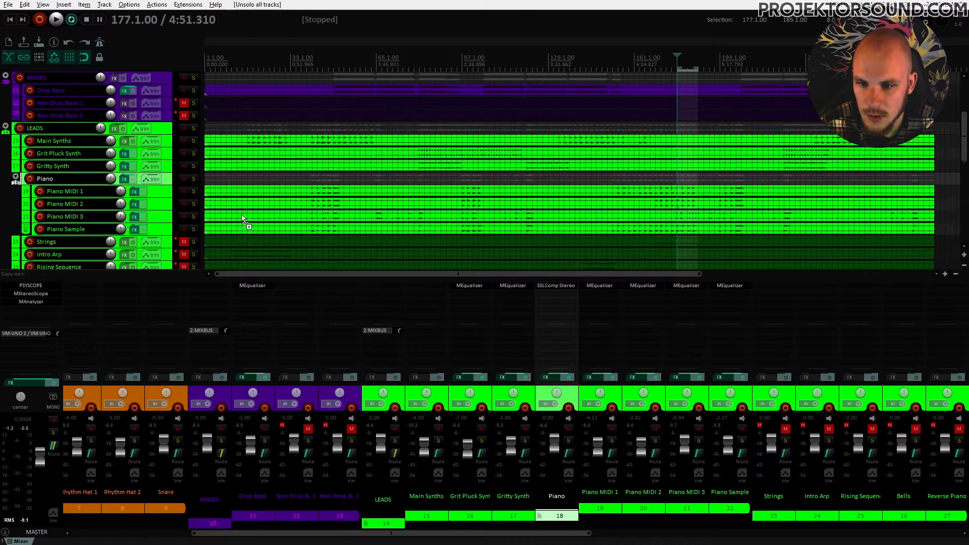
{"action": "left_click", "coordinate": [193, 204]}
{"action": "left_click", "coordinate": [194, 192]}
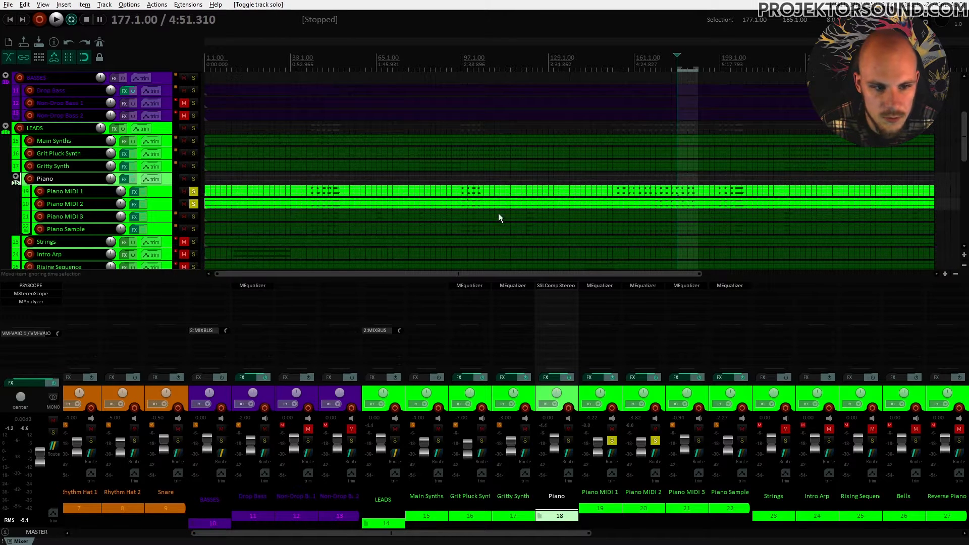
{"action": "key", "text": "space"}
{"action": "key", "text": "space"}
{"action": "key", "text": "space"}
{"action": "key", "text": "space"}
{"action": "key", "text": "space"}
{"action": "key", "text": "space"}
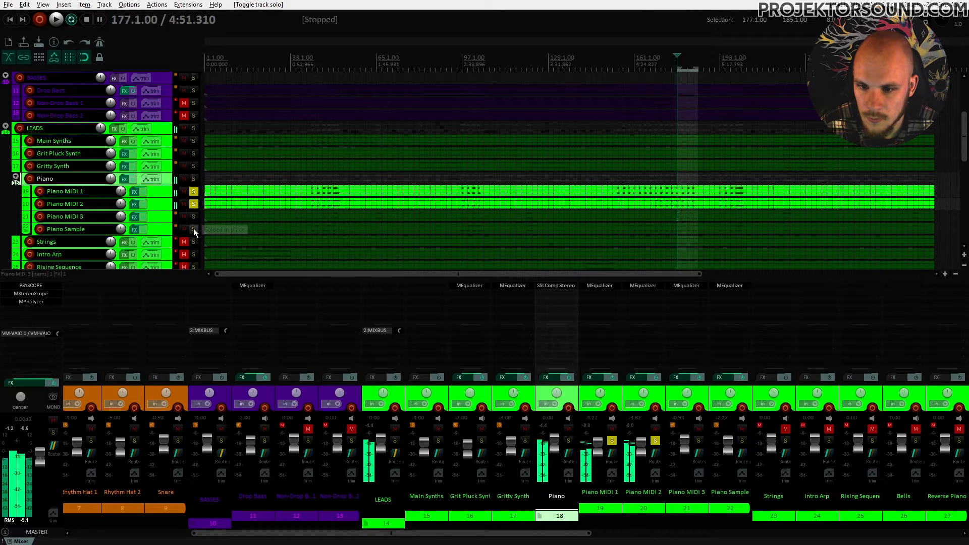
Compare the soloed chords with Piano Sample and Piano MIDI 3 temporarily soloed alongside them
{"action": "left_click", "coordinate": [194, 229]}
{"action": "key", "text": "space"}
{"action": "key", "text": "space"}
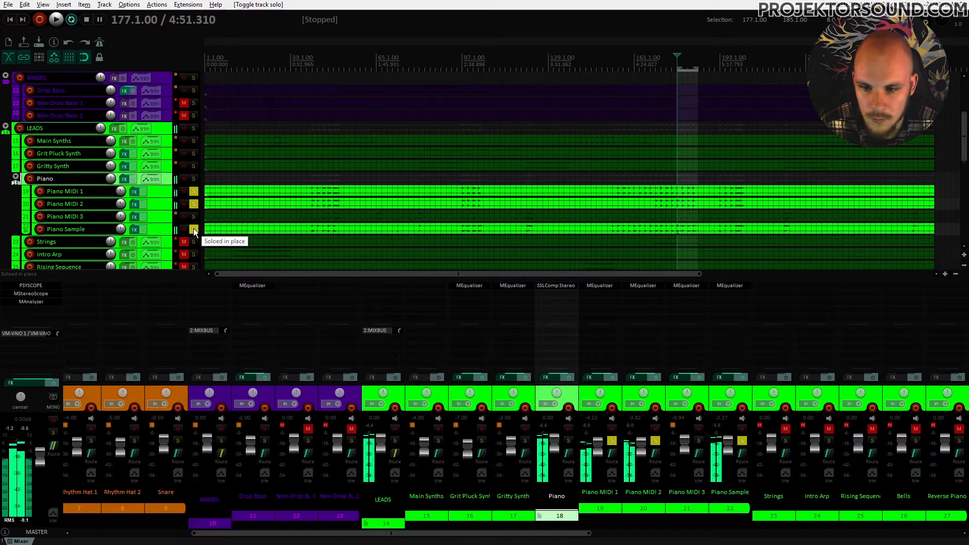
{"action": "left_click", "coordinate": [194, 229]}
{"action": "left_click", "coordinate": [194, 217]}
{"action": "left_click", "coordinate": [193, 228]}
{"action": "key", "text": "space"}
{"action": "key", "text": "space"}
{"action": "key", "text": "space"}
{"action": "key", "text": "space"}
{"action": "left_click", "coordinate": [192, 227]}
{"action": "key", "text": "space"}
{"action": "key", "text": "space"}
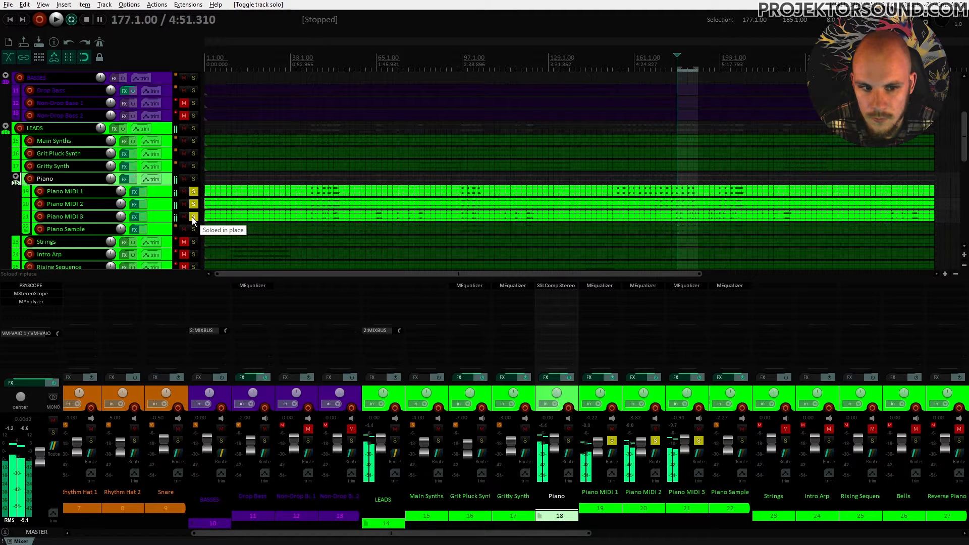
{"action": "left_click", "coordinate": [193, 217]}
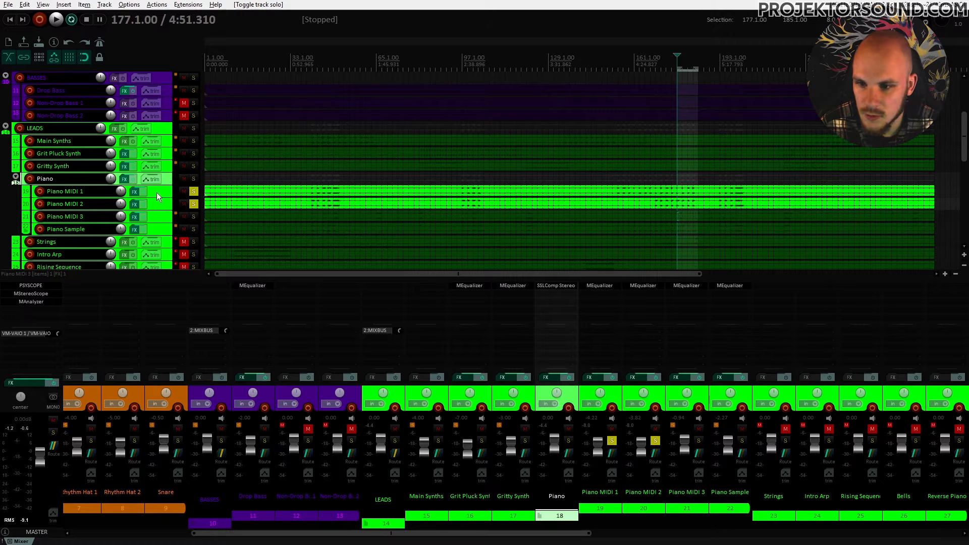
Insert a new track, place it first inside the Piano folder and name it Piano Chords
{"action": "right_click", "coordinate": [168, 178]}
{"action": "left_click", "coordinate": [228, 203]}
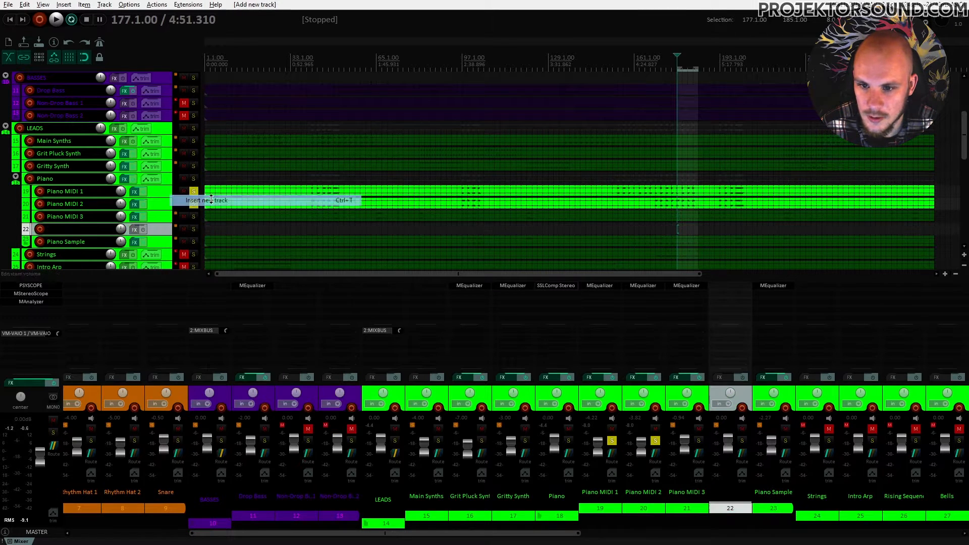
{"action": "left_click_drag", "start_coordinate": [154, 196], "coordinate": [99, 194]}
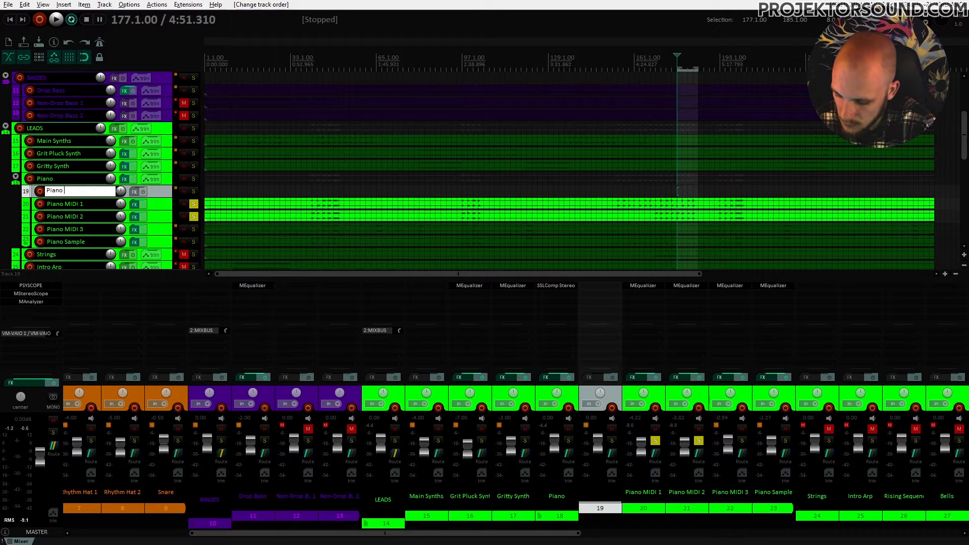
Nest Piano MIDI 1 and Piano MIDI 2 inside Piano Chords and set that folder's colour to custom color 2
{"action": "left_click", "coordinate": [165, 204]}
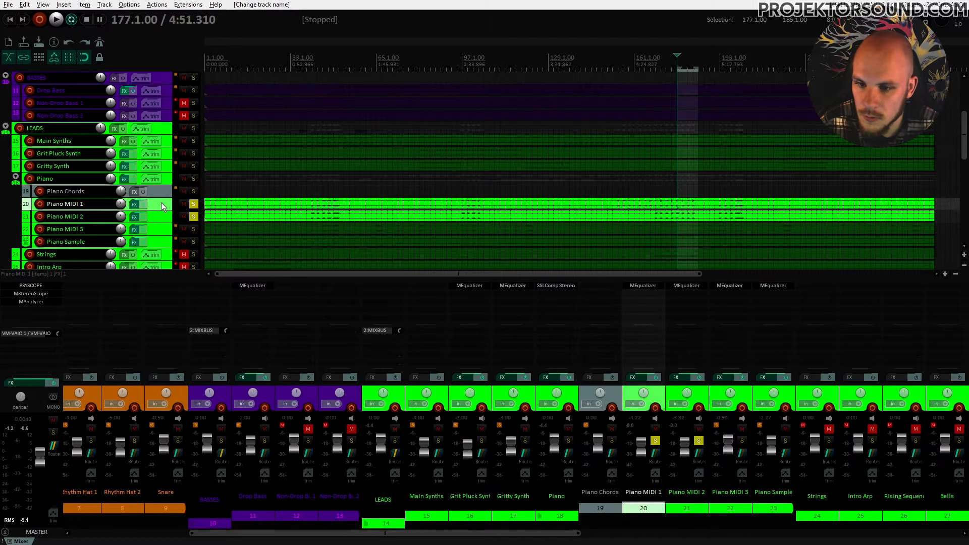
{"action": "left_click", "coordinate": [163, 212], "text": "shift"}
{"action": "left_click_drag", "start_coordinate": [161, 204], "coordinate": [165, 192]}
{"action": "right_click", "coordinate": [159, 191]}
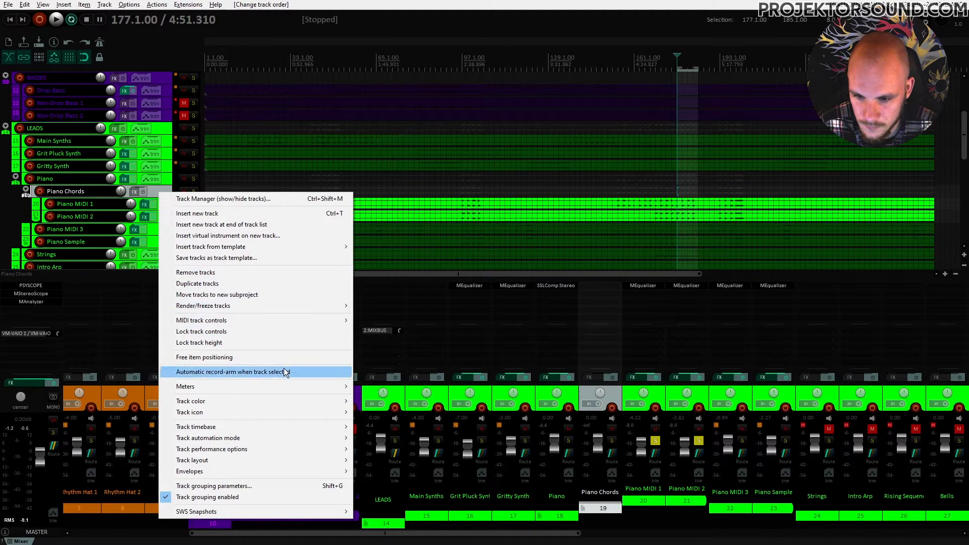
{"action": "mouse_move", "coordinate": [330, 401]}
{"action": "mouse_move", "coordinate": [411, 445]}
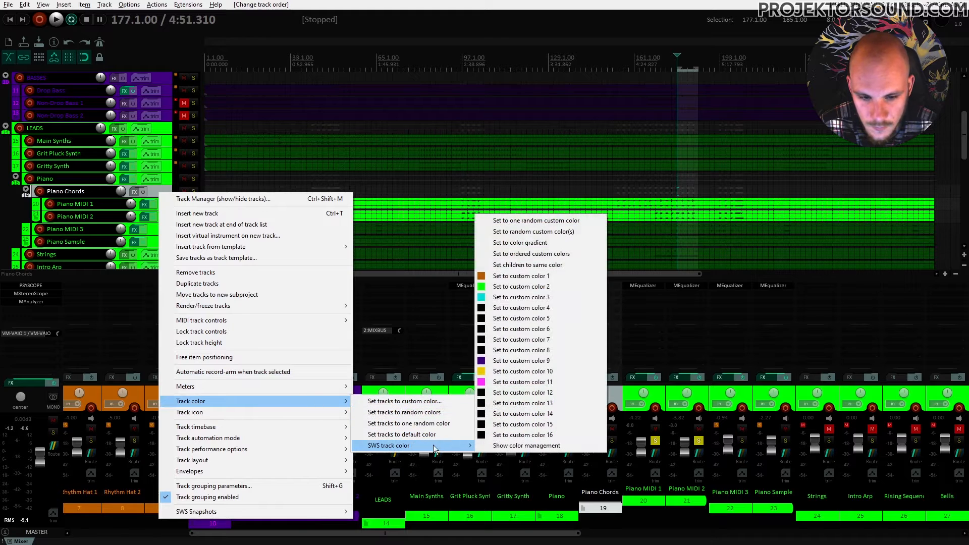
{"action": "left_click", "coordinate": [500, 286]}
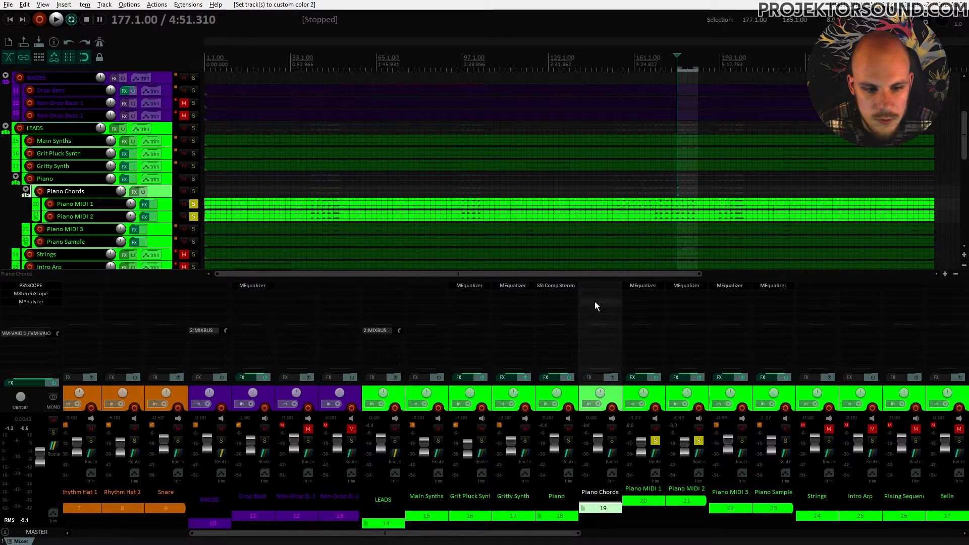
Add MEqualizer to Piano Chords and dip band 4 about 5.5 dB near 5.2 kHz
{"action": "double_click", "coordinate": [599, 286]}
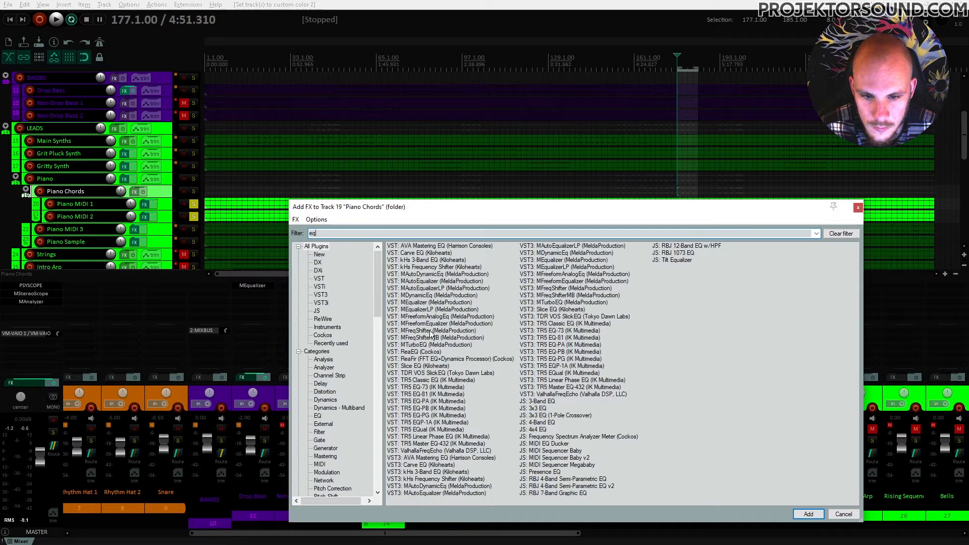
{"action": "double_click", "coordinate": [424, 303]}
{"action": "left_click_drag", "start_coordinate": [411, 283], "coordinate": [537, 313]}
{"action": "key", "text": "space"}
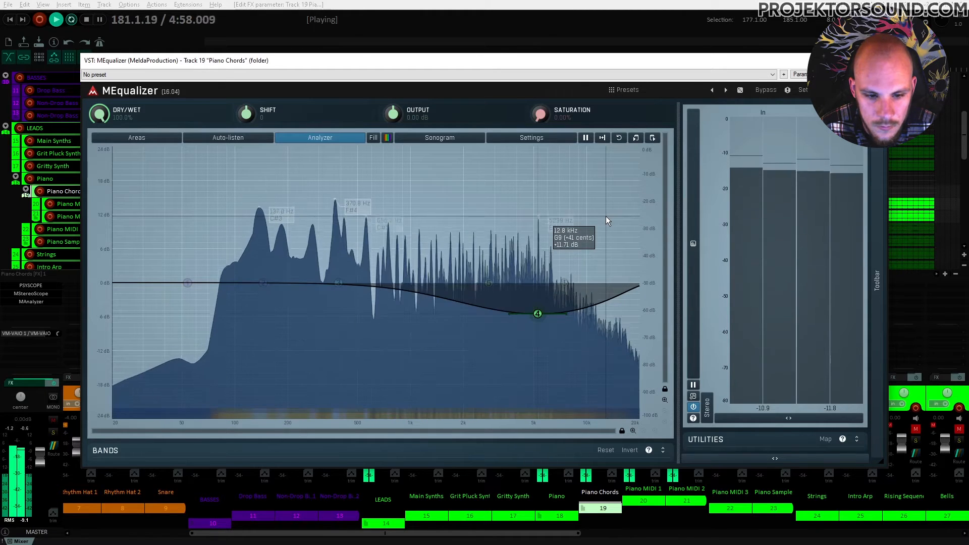
{"action": "key", "text": "space"}
{"action": "key", "text": "Escape"}
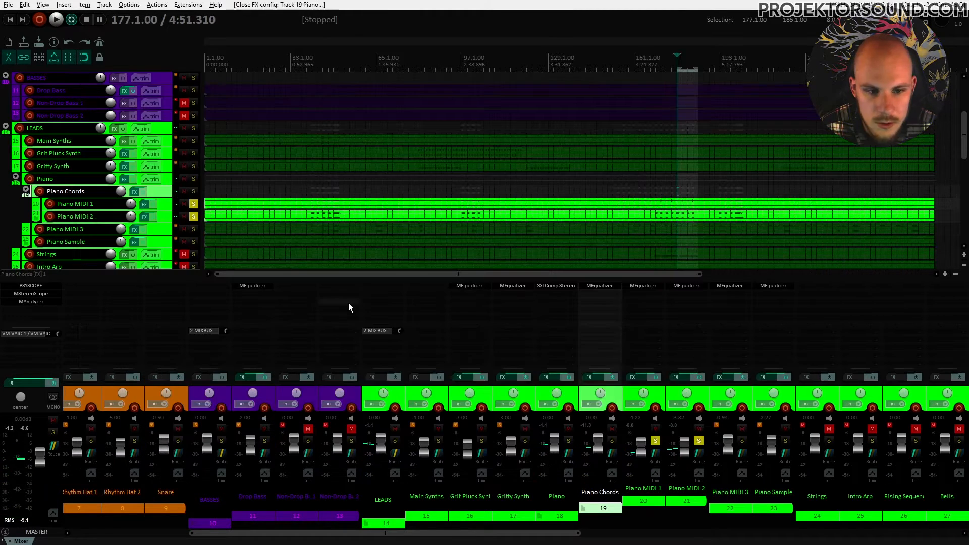
Unsolo Piano MIDI 1 and Piano MIDI 2 and play the loop with the full mix
{"action": "left_click", "coordinate": [194, 204]}
{"action": "left_click", "coordinate": [196, 217]}
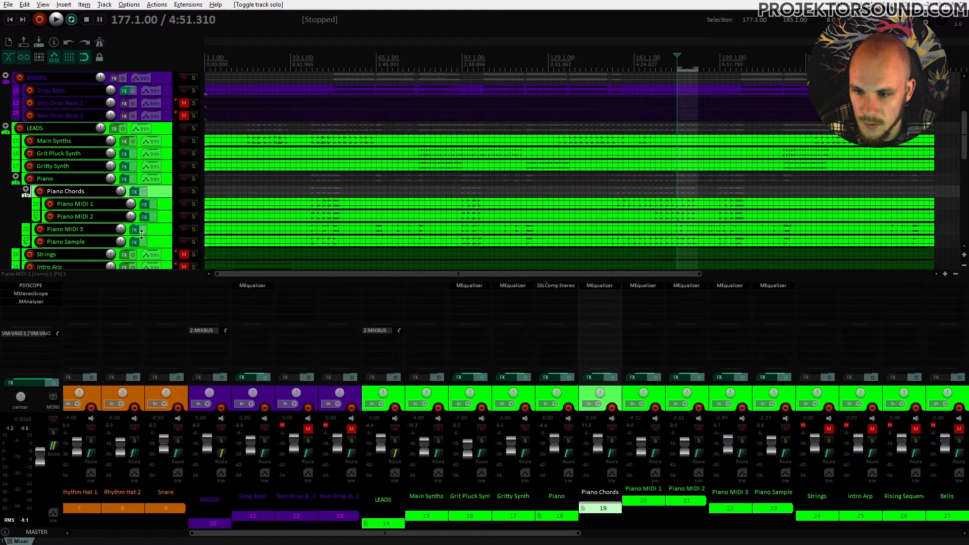
{"action": "key", "text": "space"}
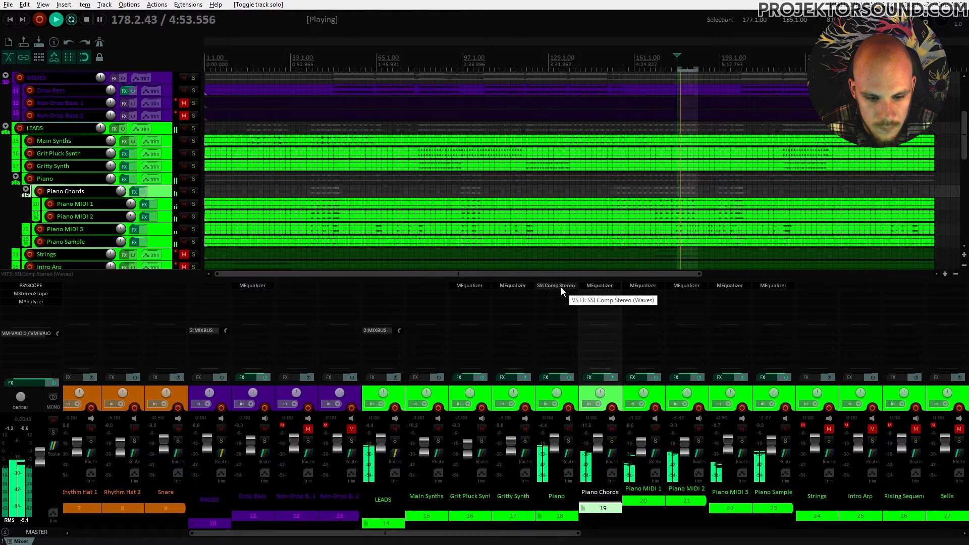
Lower the Piano Chords volume slightly and set the Piano Sample volume to -2.90 dB
{"action": "left_click_drag", "start_coordinate": [598, 437], "coordinate": [662, 456]}
{"action": "scroll", "coordinate": [776, 450], "scroll_direction": "down", "scroll_amount": 2}
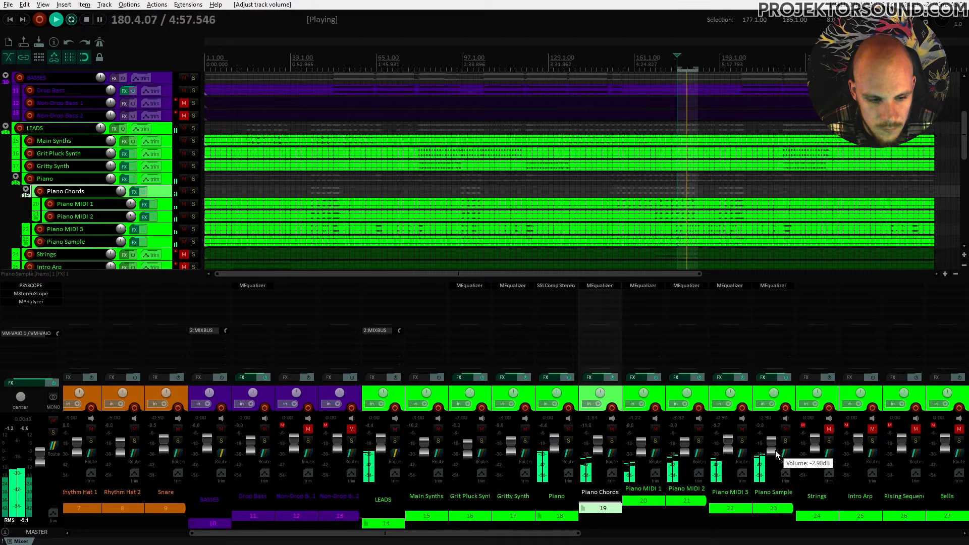
In Piano Sample's MEqualizer, lower band 6 slightly and add band 2 as a 12 dB/oct low-pass near 10 kHz
{"action": "left_click", "coordinate": [772, 286]}
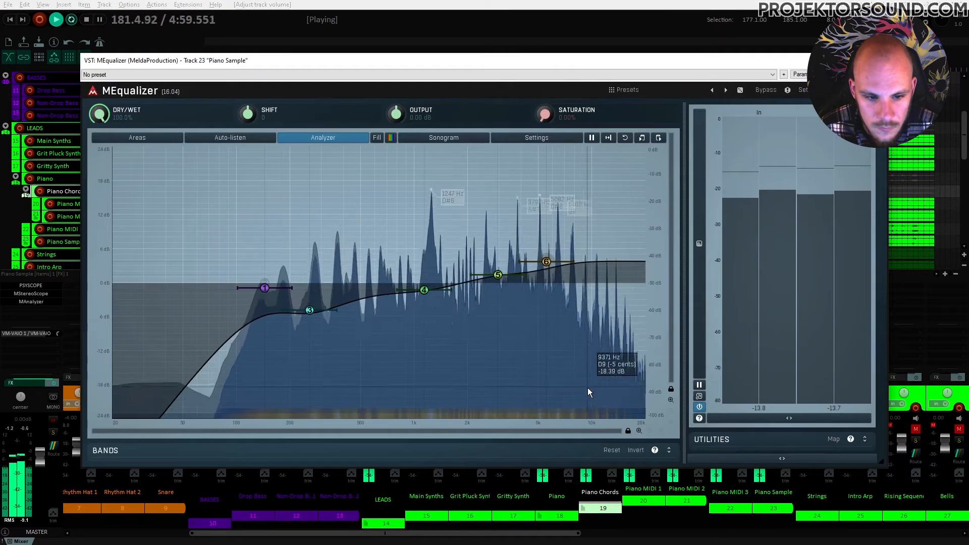
{"action": "left_click_drag", "start_coordinate": [546, 261], "coordinate": [546, 264]}
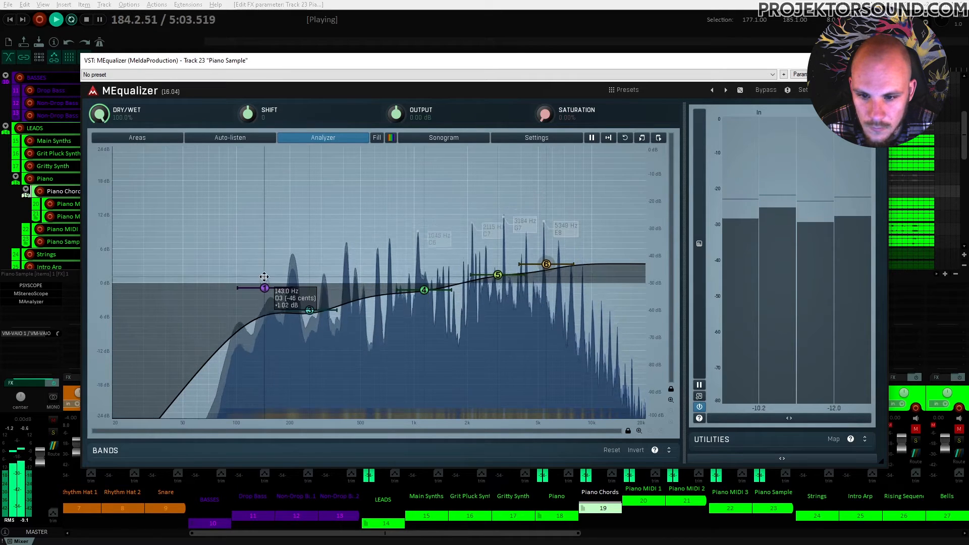
{"action": "double_click", "coordinate": [510, 231]}
{"action": "right_click", "coordinate": [510, 227]}
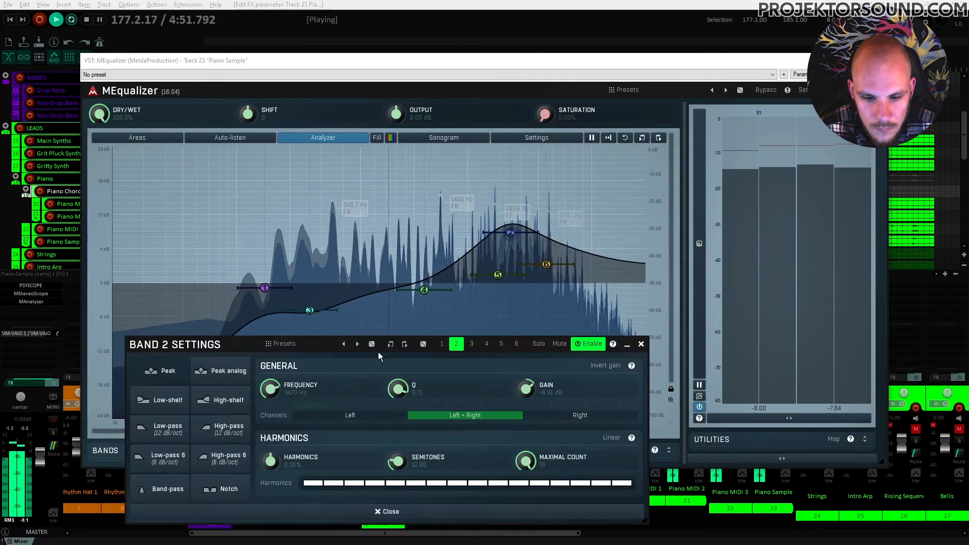
{"action": "left_click", "coordinate": [177, 433]}
{"action": "left_click", "coordinate": [639, 345]}
{"action": "left_click_drag", "start_coordinate": [511, 233], "coordinate": [590, 291]}
{"action": "double_click", "coordinate": [590, 291]}
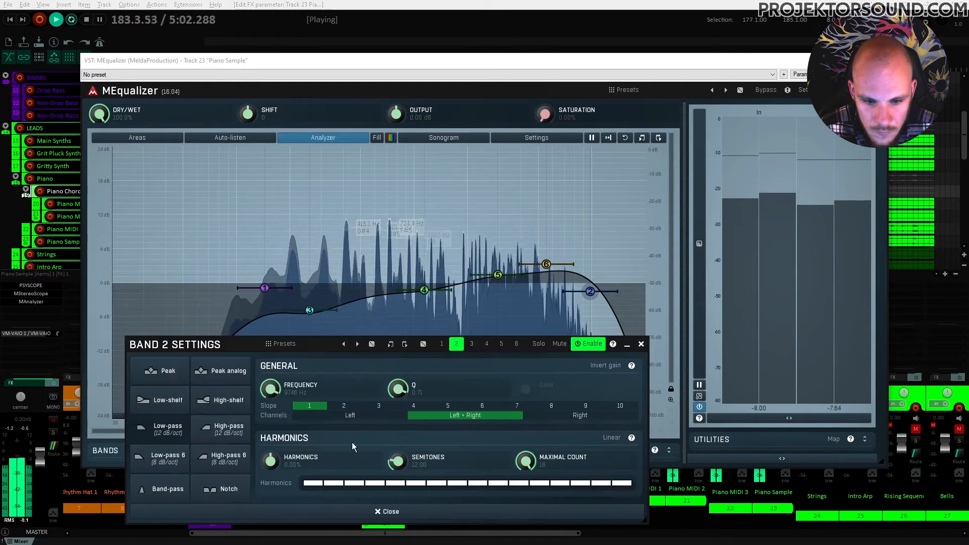
{"action": "left_click", "coordinate": [641, 344]}
{"action": "left_click_drag", "start_coordinate": [590, 291], "coordinate": [594, 291]}
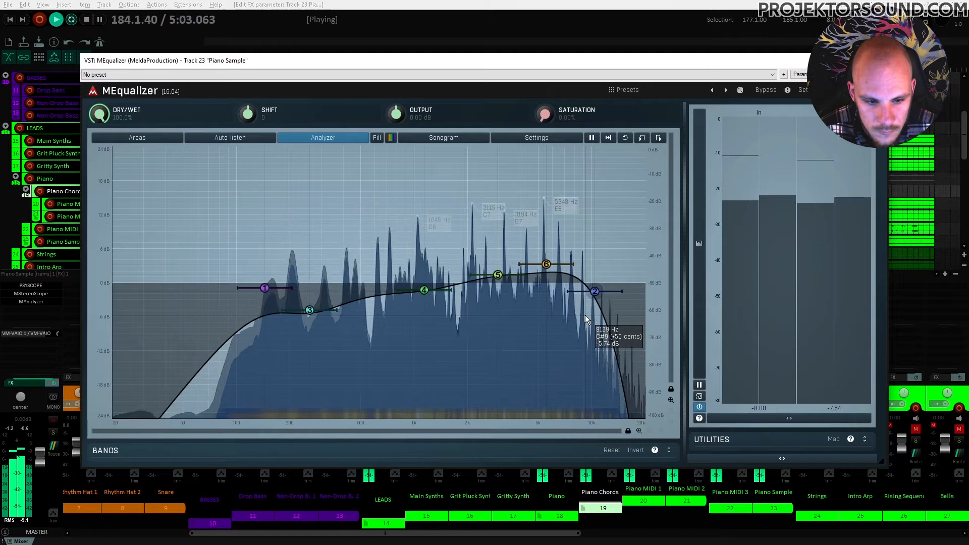
{"action": "key", "text": "space"}
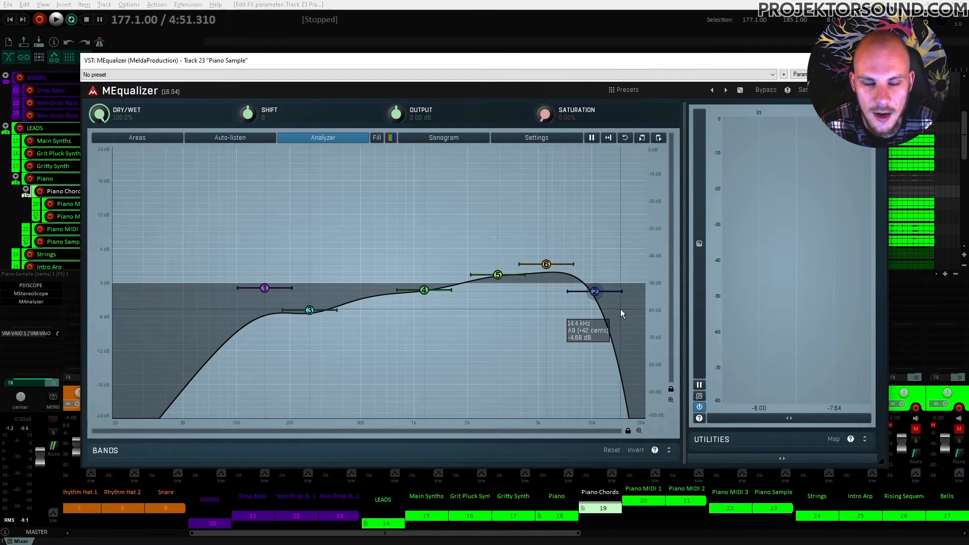
{"action": "left_click", "coordinate": [876, 60]}
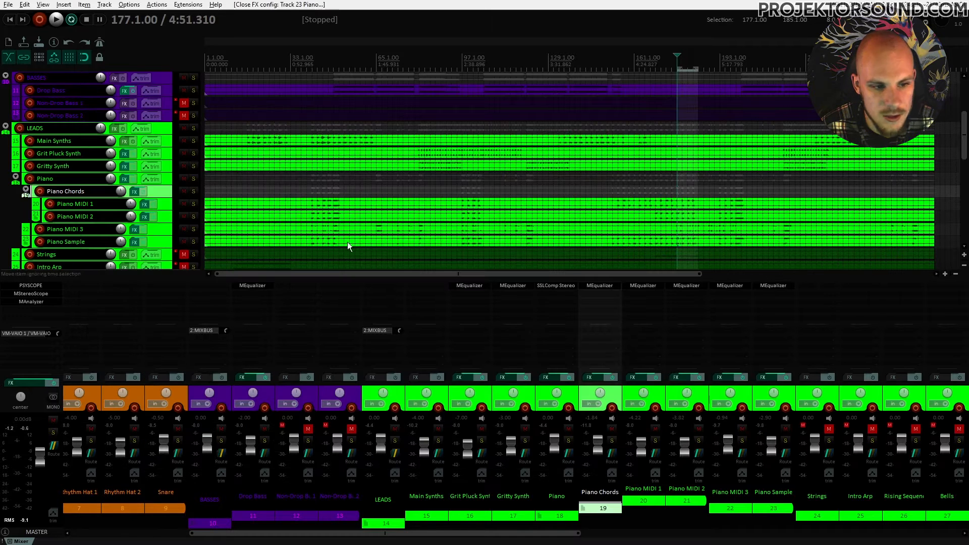
Solo Piano Sample and compare the loop with the MEqualizer's low-pass band 2 off and on
{"action": "left_click", "coordinate": [193, 241]}
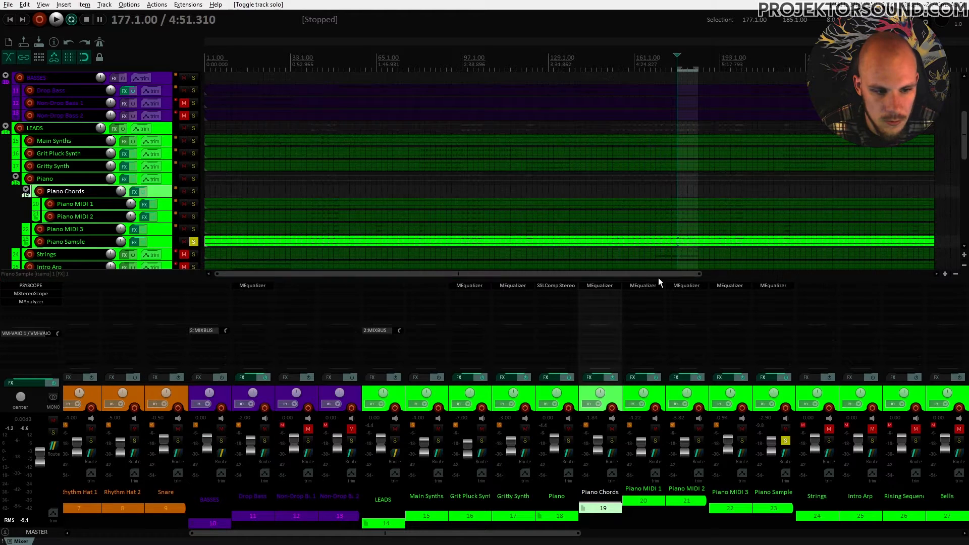
{"action": "key", "text": "space"}
{"action": "key", "text": "space"}
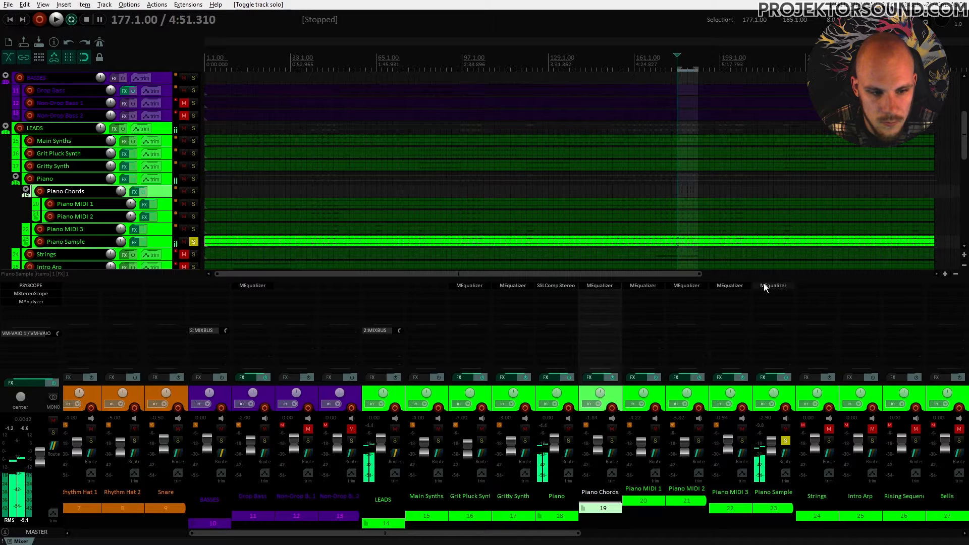
{"action": "left_click", "coordinate": [765, 284]}
{"action": "double_click", "coordinate": [593, 292]}
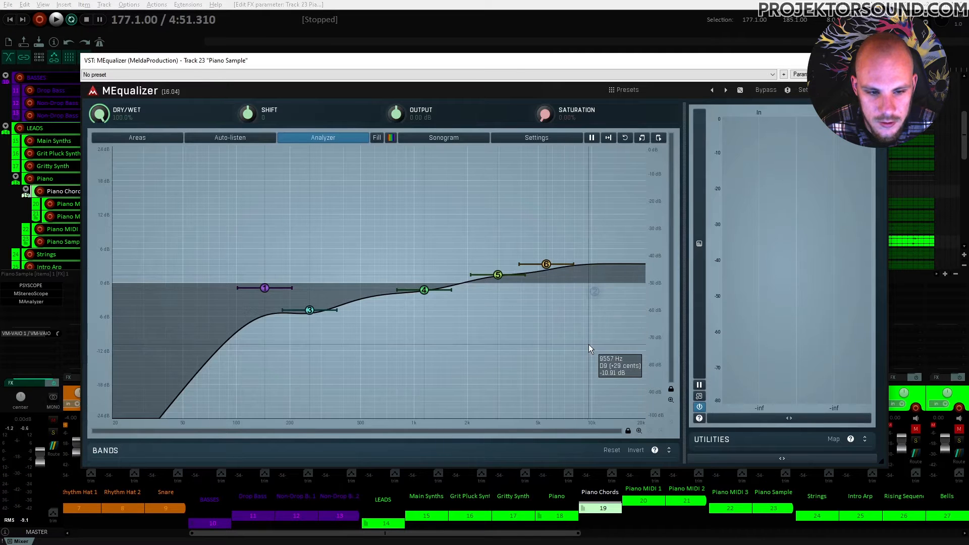
{"action": "key", "text": "space"}
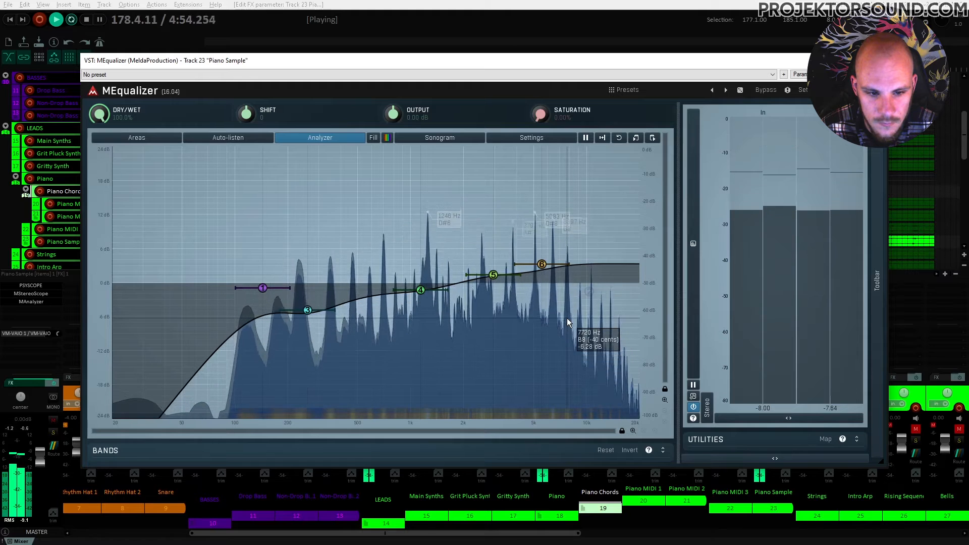
{"action": "key", "text": "space"}
{"action": "double_click", "coordinate": [589, 291]}
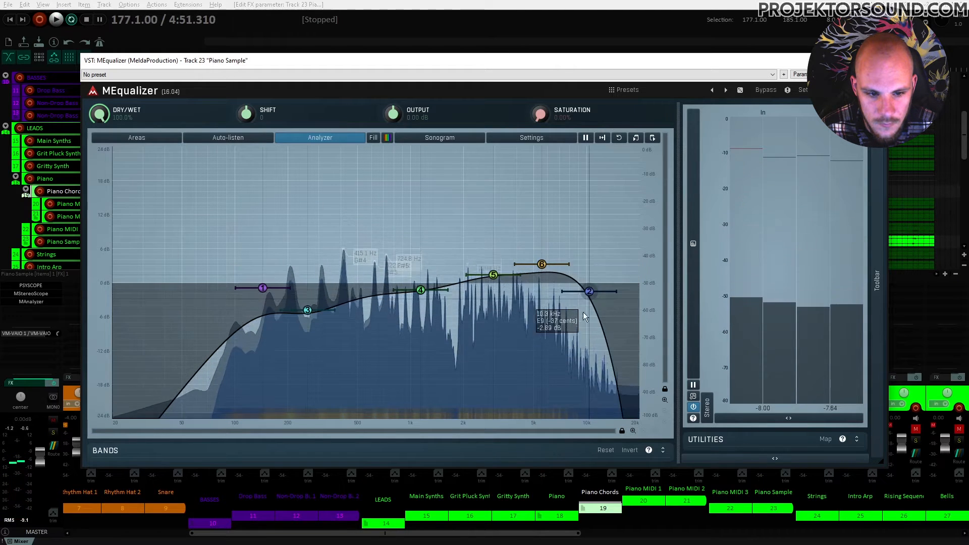
{"action": "key", "text": "space"}
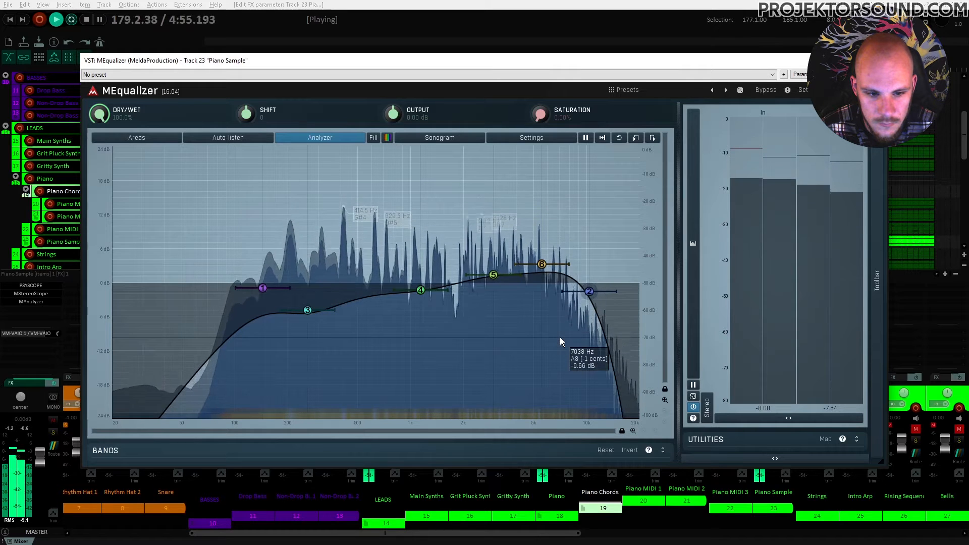
{"action": "key", "text": "space"}
{"action": "double_click", "coordinate": [590, 291]}
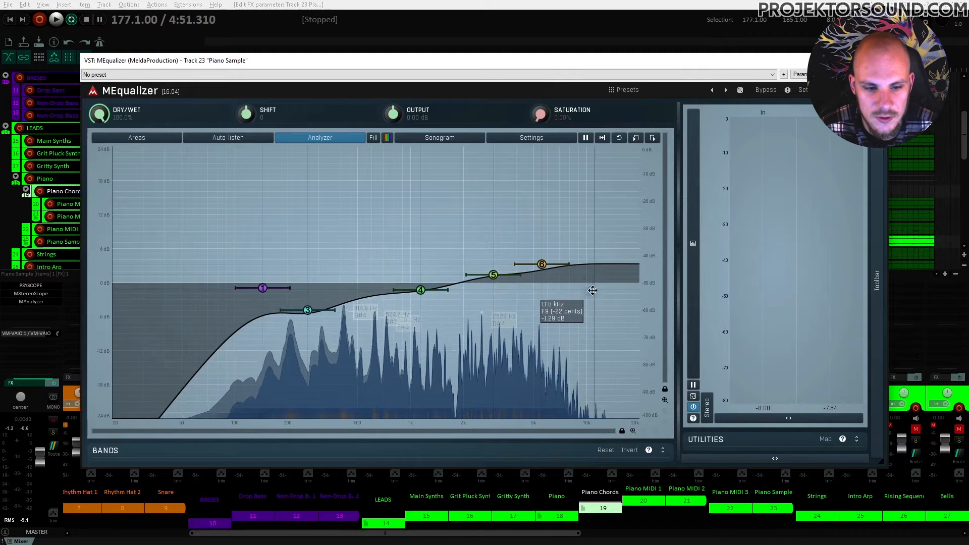
{"action": "double_click", "coordinate": [589, 291]}
{"action": "key", "text": "space"}
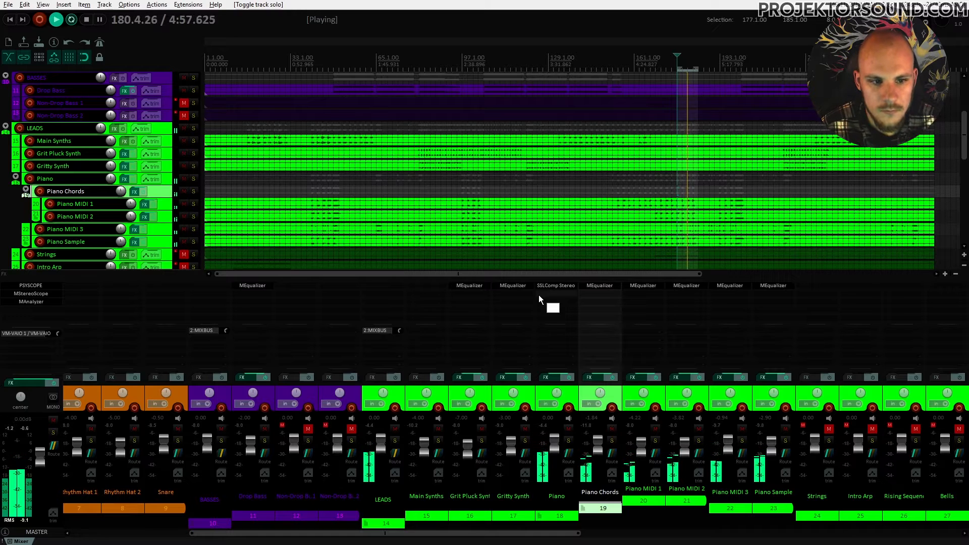
Fine-tune the SSLComp Stereo threshold on the Piano folder while the loop plays with the full mix
{"action": "key", "text": "space"}
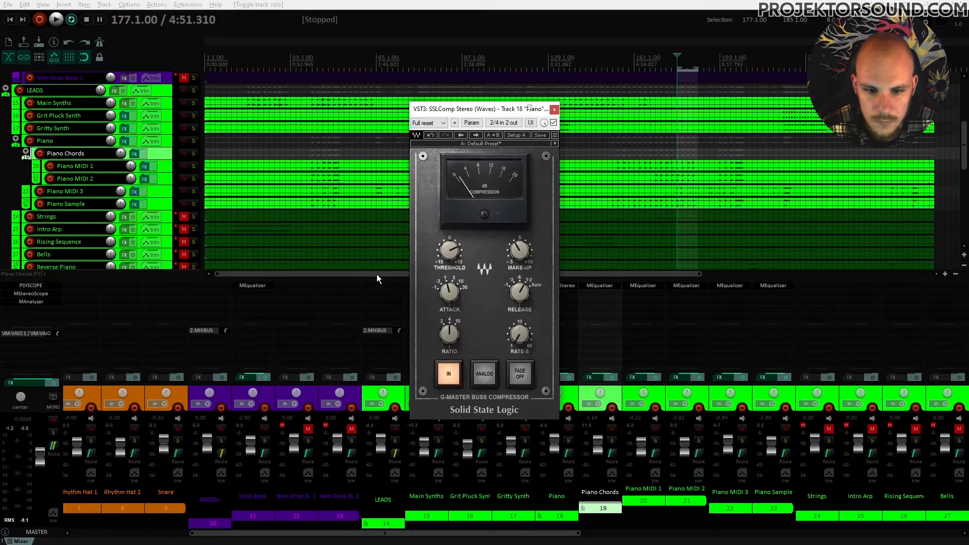
{"action": "left_click_drag", "start_coordinate": [481, 110], "coordinate": [467, 110]}
{"action": "key", "text": "space"}
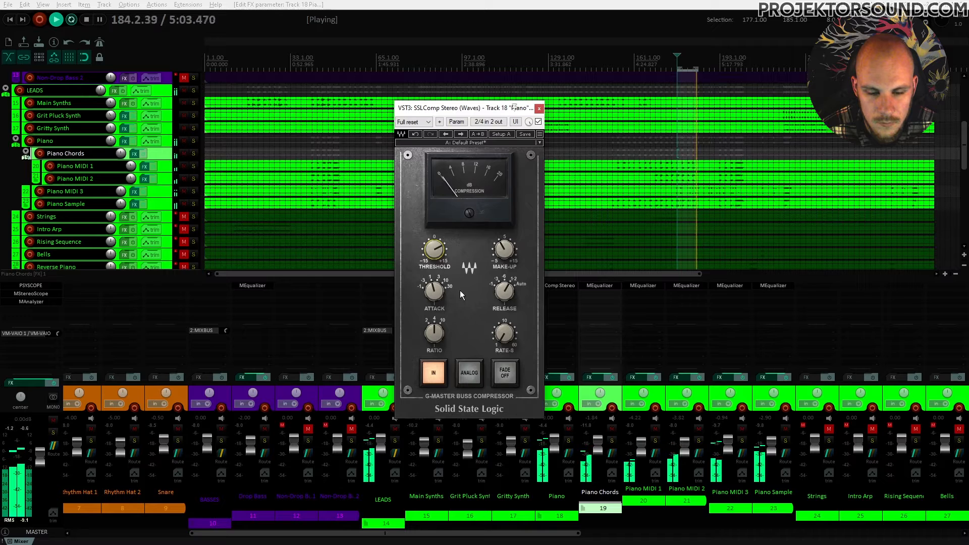
{"action": "left_click", "coordinate": [539, 109]}
{"action": "key", "text": "space"}
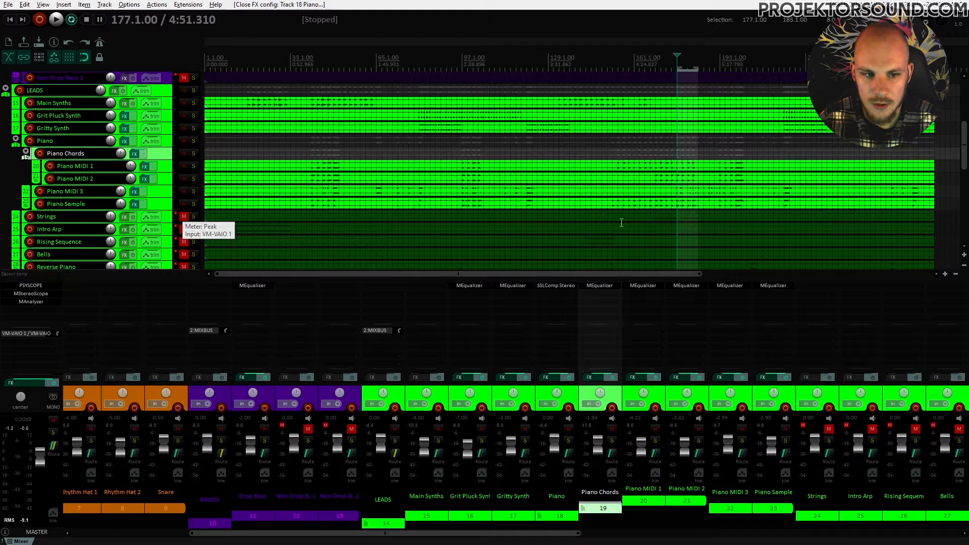
Unmute Strings, play from bar 171 and lower the track's volume to about -5 dB
{"action": "left_click", "coordinate": [698, 194]}
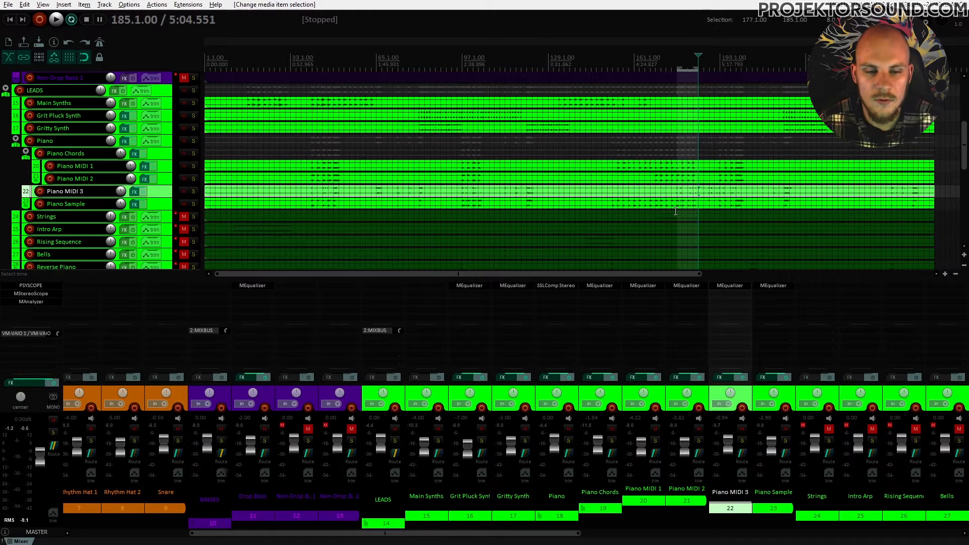
{"action": "key", "text": "m"}
{"action": "left_click", "coordinate": [661, 67]}
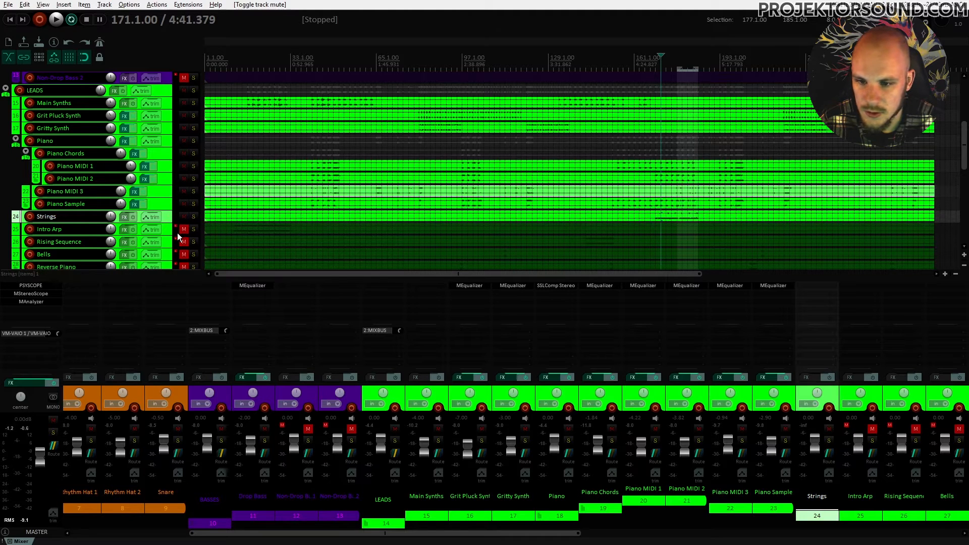
{"action": "key", "text": "space"}
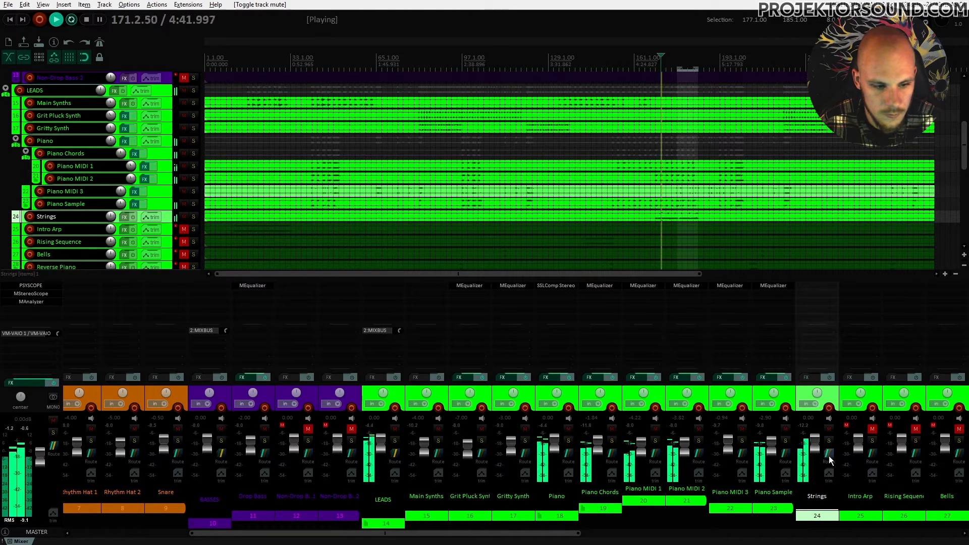
{"action": "left_click_drag", "start_coordinate": [816, 444], "coordinate": [816, 447]}
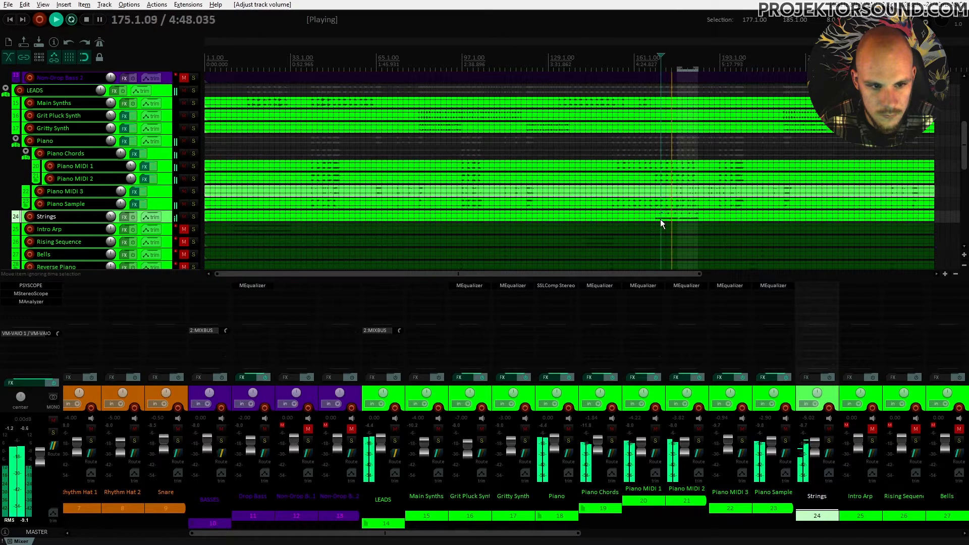
{"action": "key", "text": "space"}
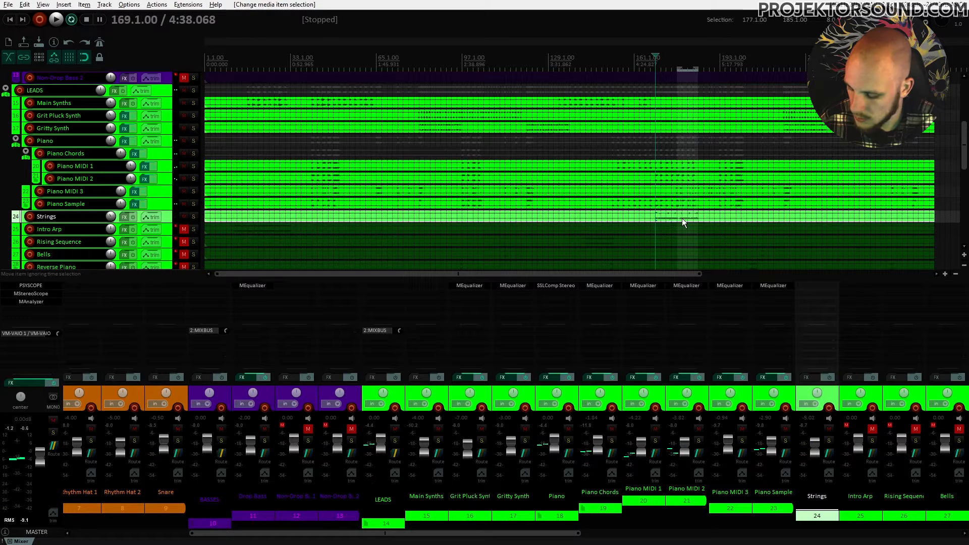
Play the Strings entrance from bar 169 and from bar 170 to check its timing against the piano
{"action": "scroll", "coordinate": [684, 219], "scroll_direction": "up", "scroll_amount": 10}
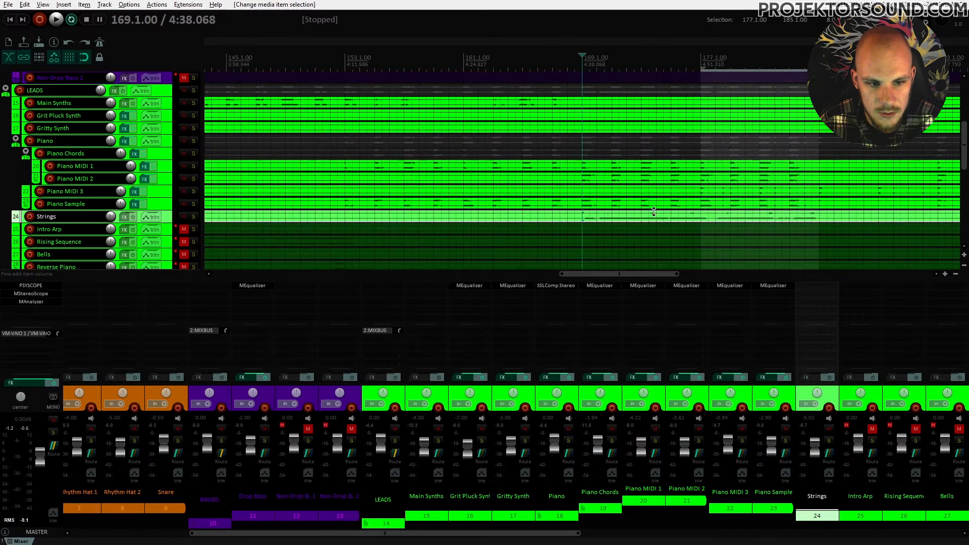
{"action": "left_click_drag", "start_coordinate": [728, 215], "coordinate": [462, 193]}
{"action": "key", "text": "space"}
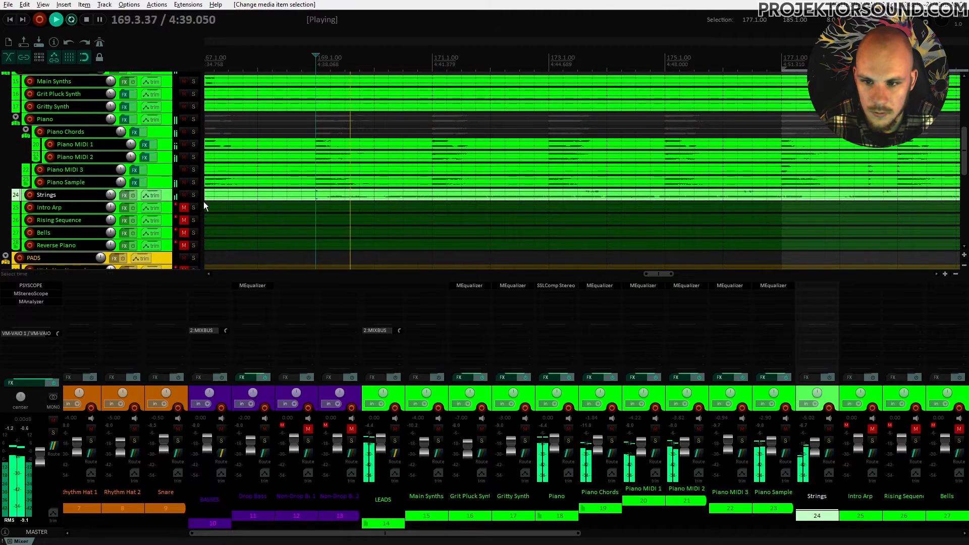
{"action": "key", "text": "space"}
{"action": "left_click", "coordinate": [374, 194]}
{"action": "key", "text": "space"}
{"action": "key", "text": "space"}
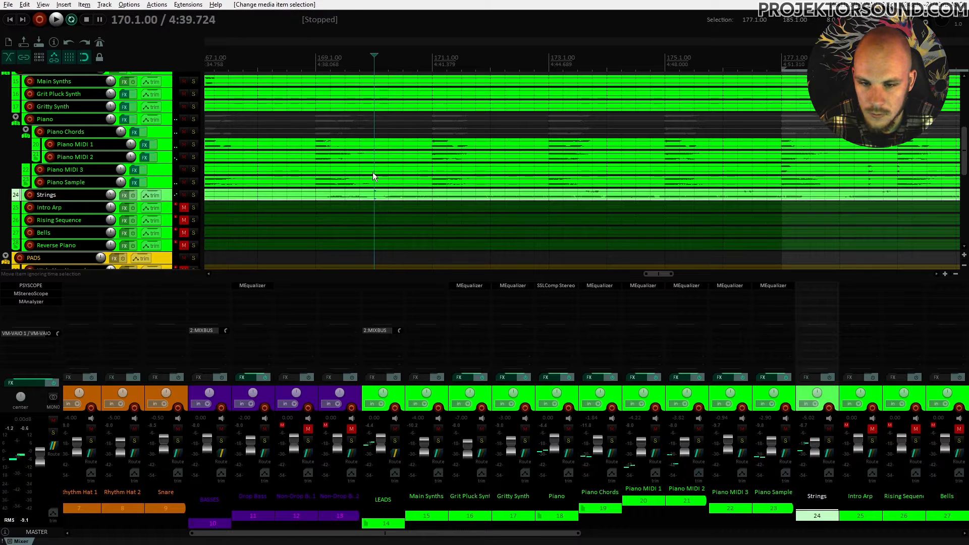
Trim the start of the Strings item and shift the item one bar earlier
{"action": "scroll", "coordinate": [480, 76], "scroll_direction": "right", "scroll_amount": 5}
{"action": "scroll", "coordinate": [596, 83], "scroll_direction": "down", "scroll_amount": 10}
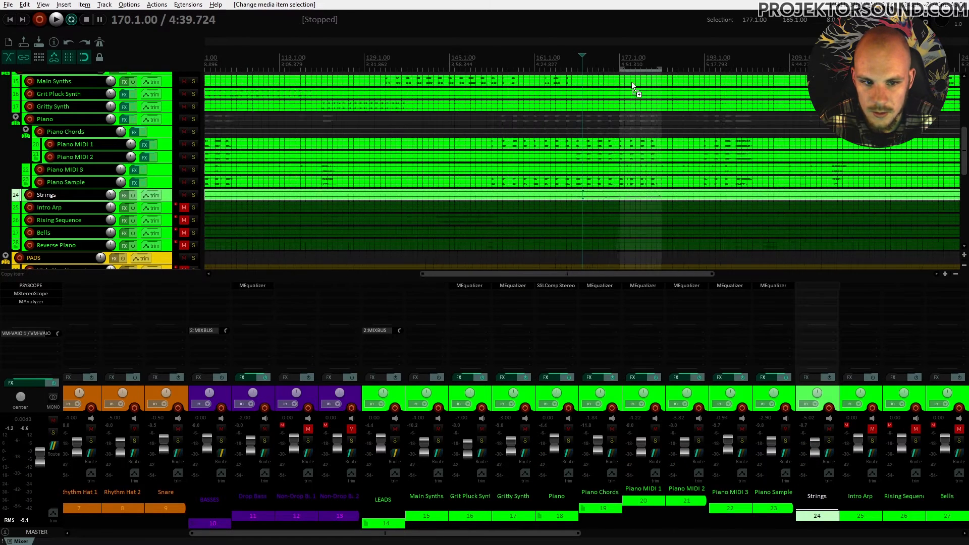
{"action": "left_click_drag", "start_coordinate": [207, 194], "coordinate": [212, 194]}
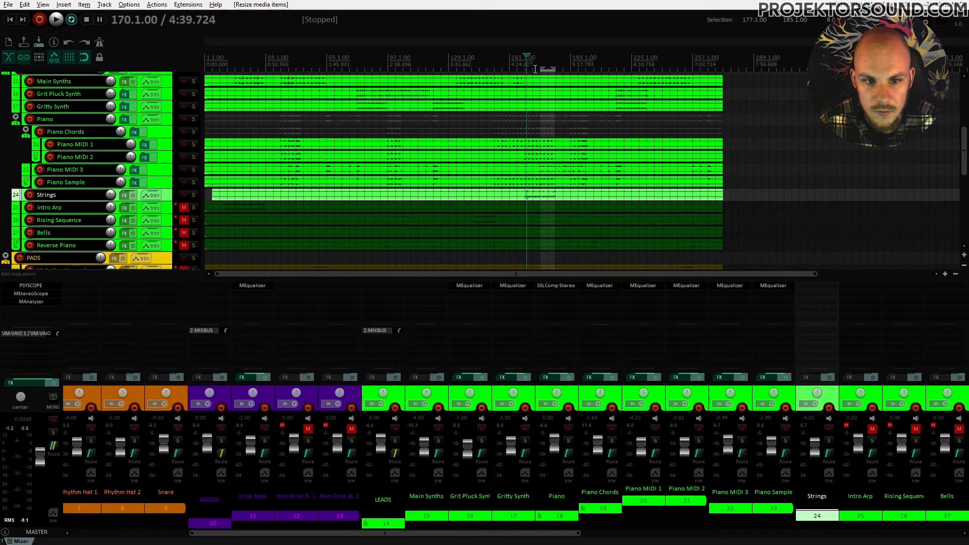
{"action": "scroll", "coordinate": [534, 67], "scroll_direction": "up", "scroll_amount": 10}
{"action": "left_click_drag", "start_coordinate": [592, 196], "coordinate": [419, 197]}
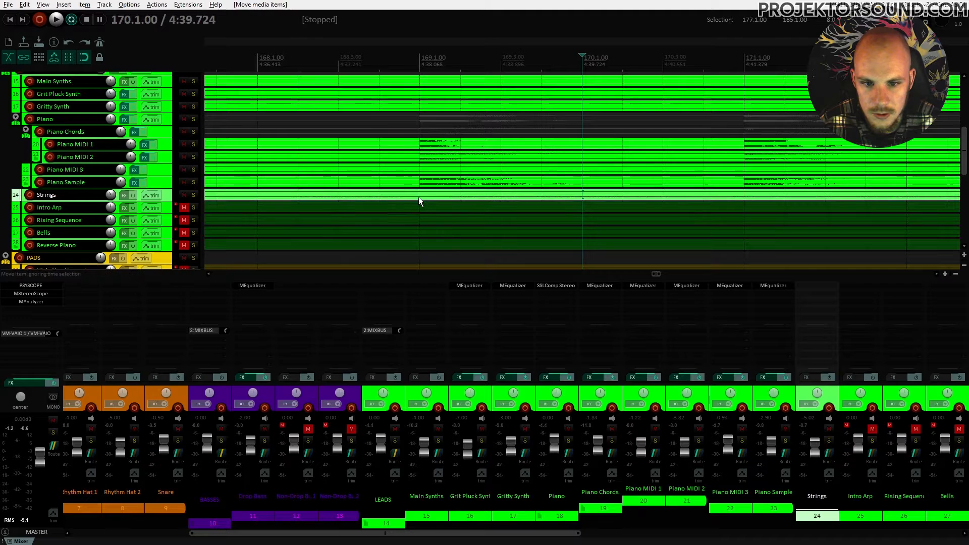
Play the mix from bar 168 and check the timing of the shifted Strings part against the other tracks
{"action": "left_click", "coordinate": [259, 196]}
{"action": "key", "text": "space"}
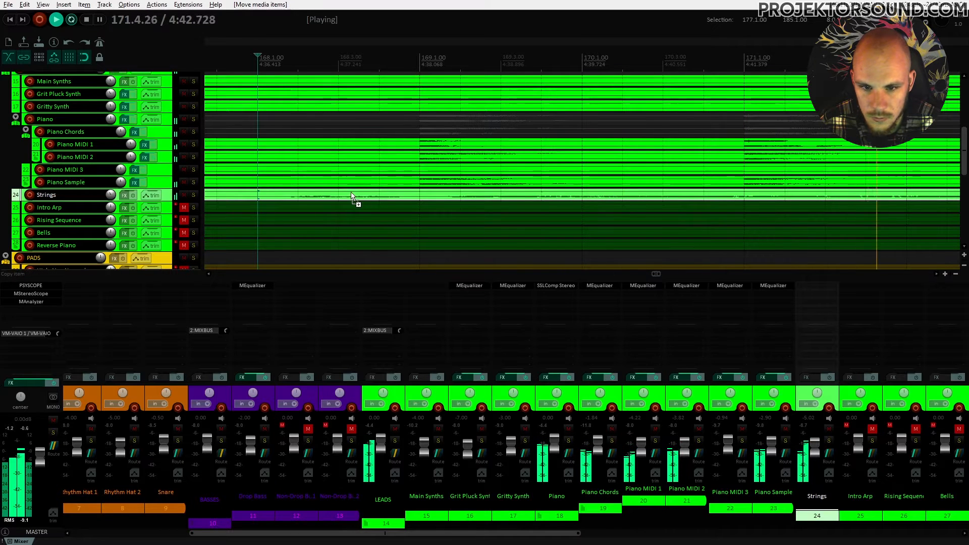
{"action": "scroll", "coordinate": [348, 197], "scroll_direction": "down", "scroll_amount": 5}
{"action": "scroll", "coordinate": [349, 197], "scroll_direction": "down", "scroll_amount": 5}
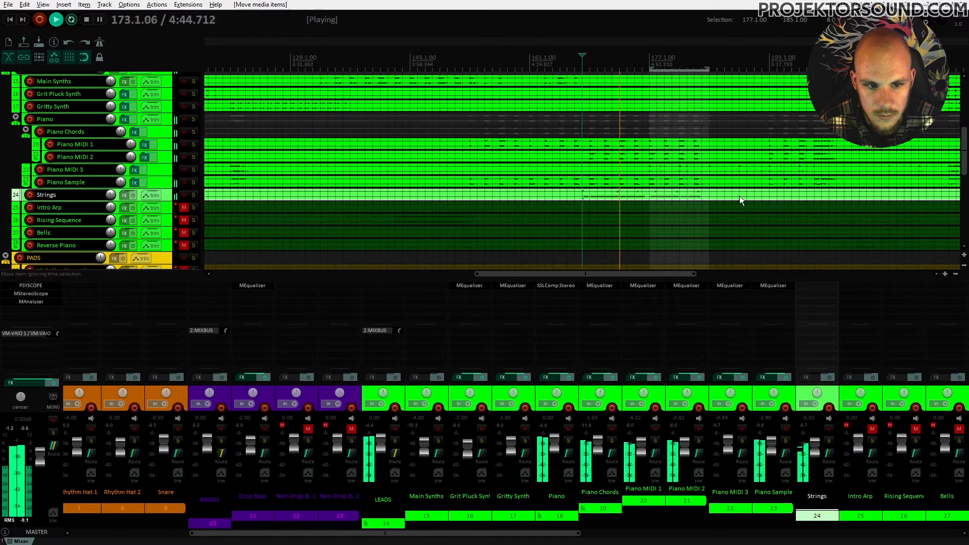
{"action": "left_click_drag", "start_coordinate": [638, 273], "coordinate": [665, 274]}
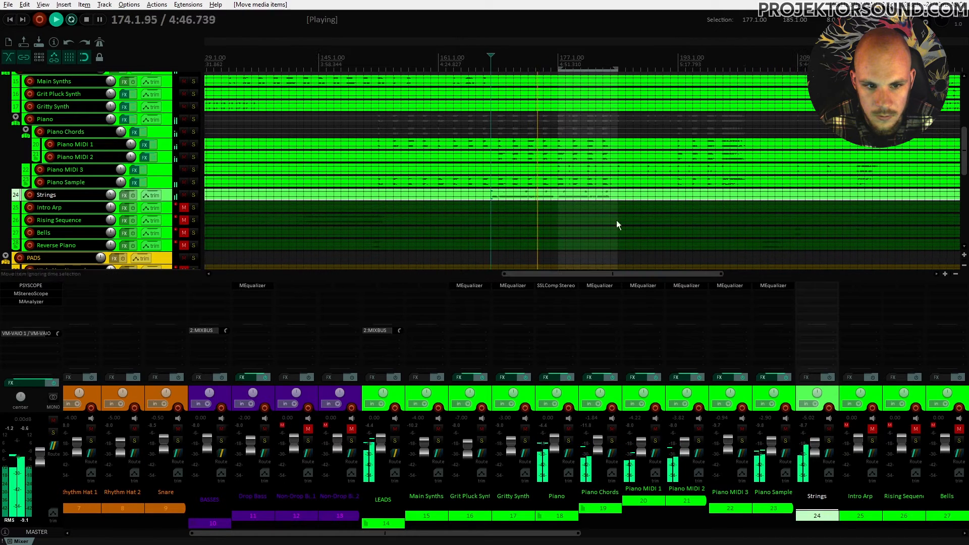
{"action": "scroll", "coordinate": [688, 198], "scroll_direction": "up", "scroll_amount": 2}
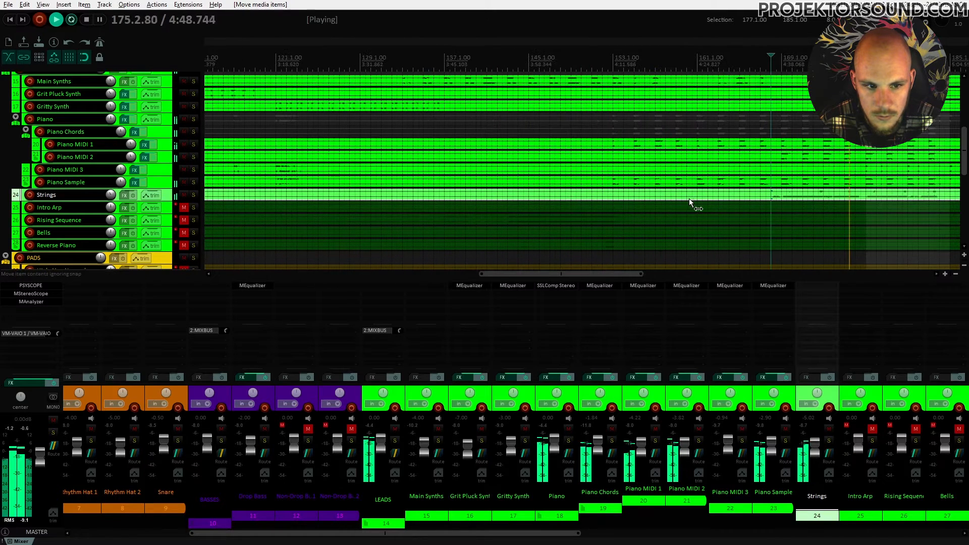
{"action": "left_click_drag", "start_coordinate": [630, 273], "coordinate": [684, 273]}
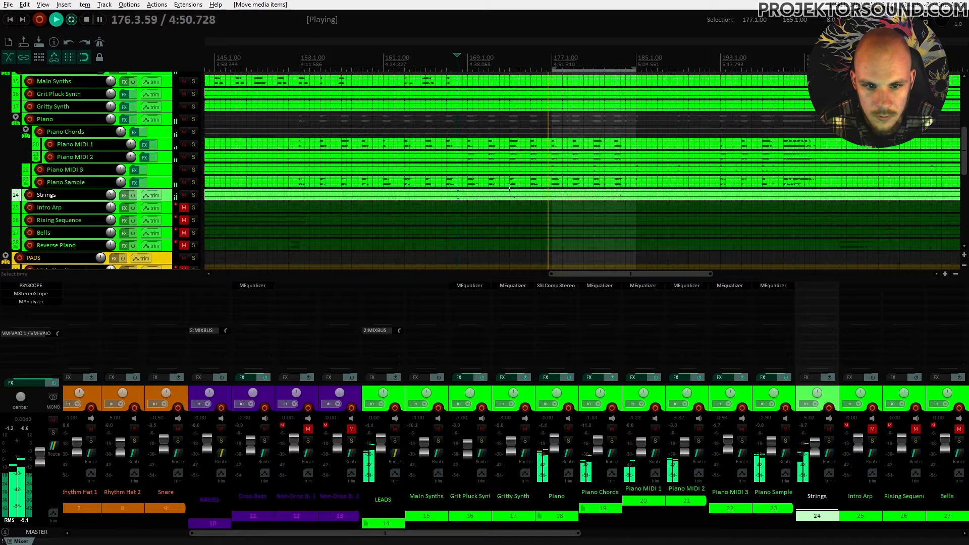
Listen to the Strings part against the piano from bar 169, stop playback and set the time selection to bars 169 to 185
{"action": "scroll", "coordinate": [577, 204], "scroll_direction": "up", "scroll_amount": 3}
{"action": "scroll", "coordinate": [577, 203], "scroll_direction": "up", "scroll_amount": 2}
{"action": "mouse_move", "coordinate": [596, 198]}
{"action": "left_mouse_down"}
{"action": "mouse_move", "coordinate": [623, 196]}
{"action": "mouse_move", "coordinate": [608, 197]}
{"action": "left_mouse_up"}
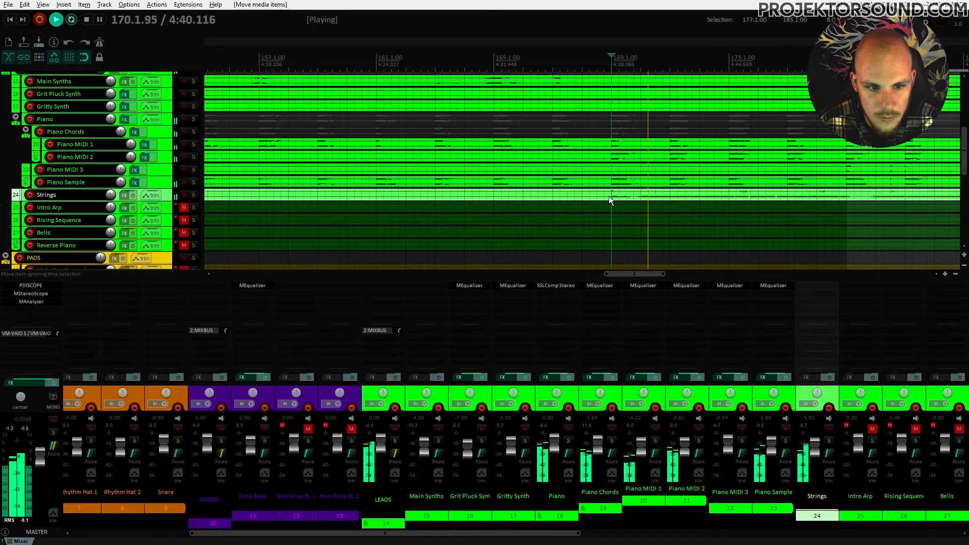
{"action": "scroll", "coordinate": [596, 196], "scroll_direction": "right", "scroll_amount": 2}
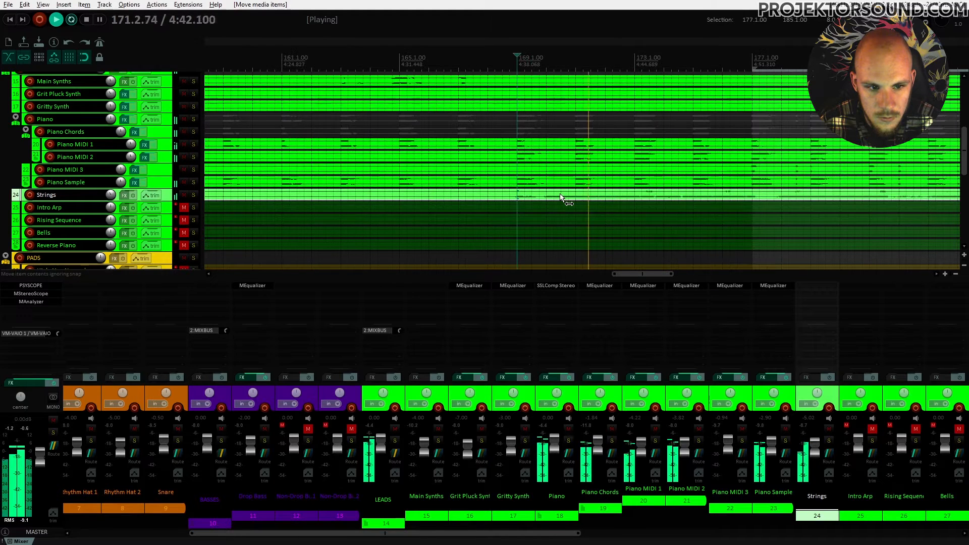
{"action": "left_click_drag", "start_coordinate": [644, 274], "coordinate": [659, 272]}
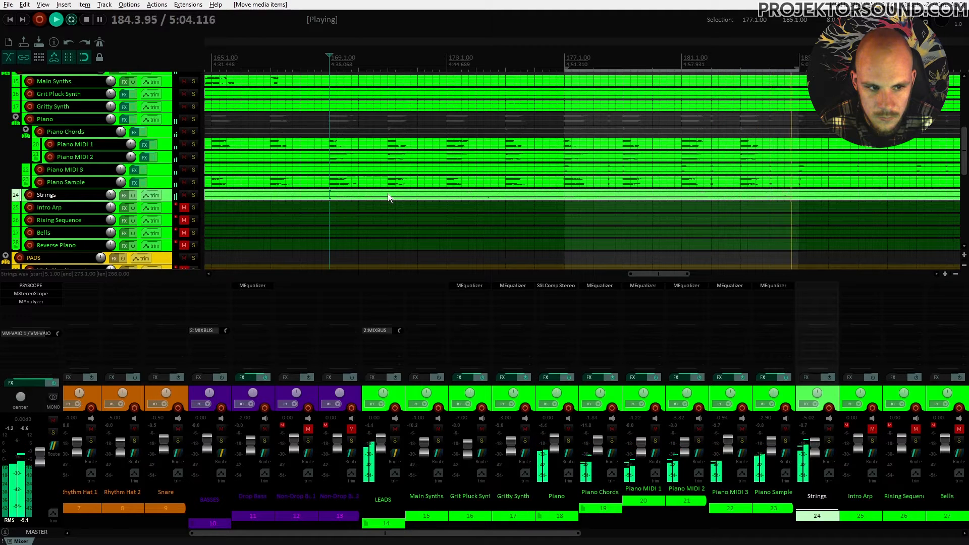
{"action": "key", "text": "space"}
{"action": "left_click_drag", "start_coordinate": [564, 119], "coordinate": [321, 259]}
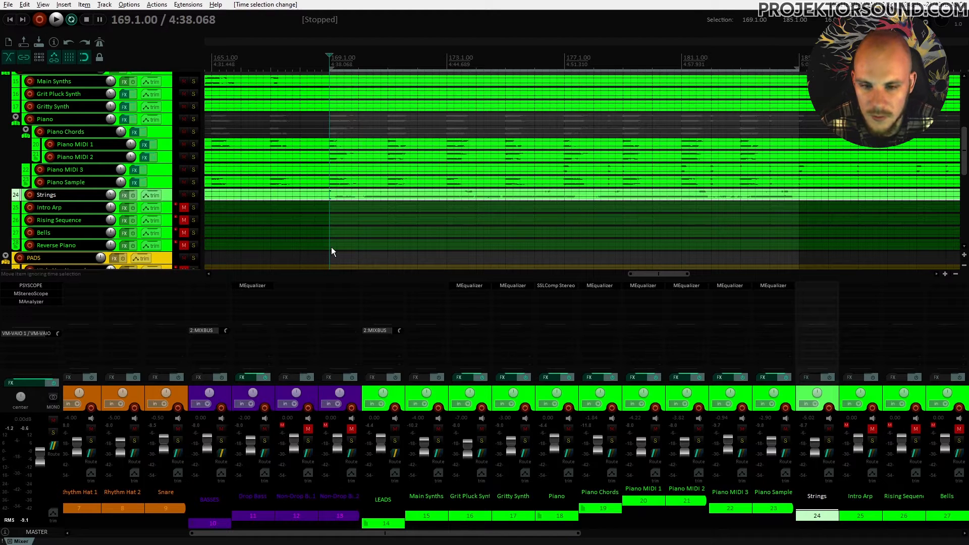
Move the Analog Pad track to the first position inside the PADS folder
{"action": "scroll", "coordinate": [374, 232], "scroll_direction": "down", "scroll_amount": 4}
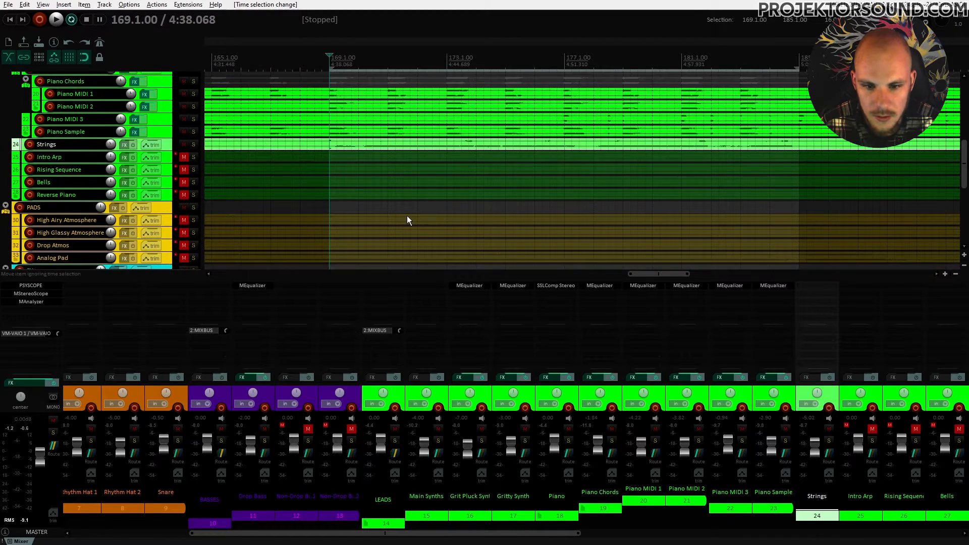
{"action": "scroll", "coordinate": [406, 221], "scroll_direction": "up", "scroll_amount": 1}
{"action": "left_click_drag", "start_coordinate": [167, 247], "coordinate": [174, 201]}
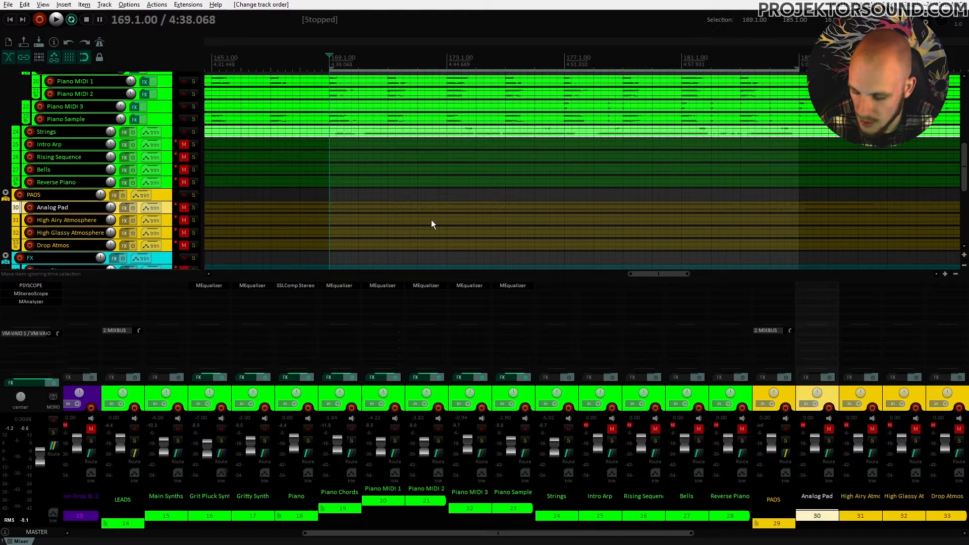
Unmute Analog Pad, play the mix from bar 169, try a slightly lower volume and reset the track to 0 dB
{"action": "scroll", "coordinate": [456, 205], "scroll_direction": "down", "scroll_amount": 5}
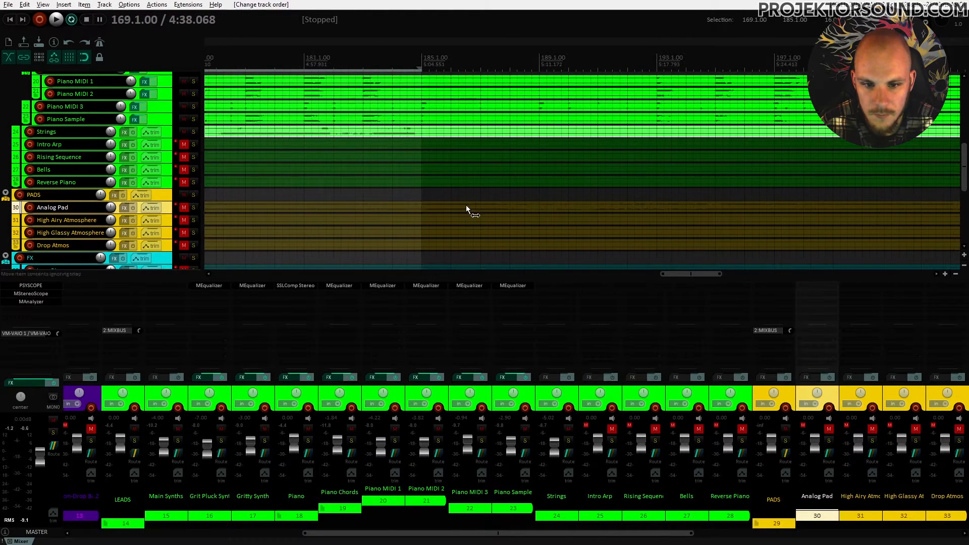
{"action": "scroll", "coordinate": [485, 211], "scroll_direction": "down", "scroll_amount": 3}
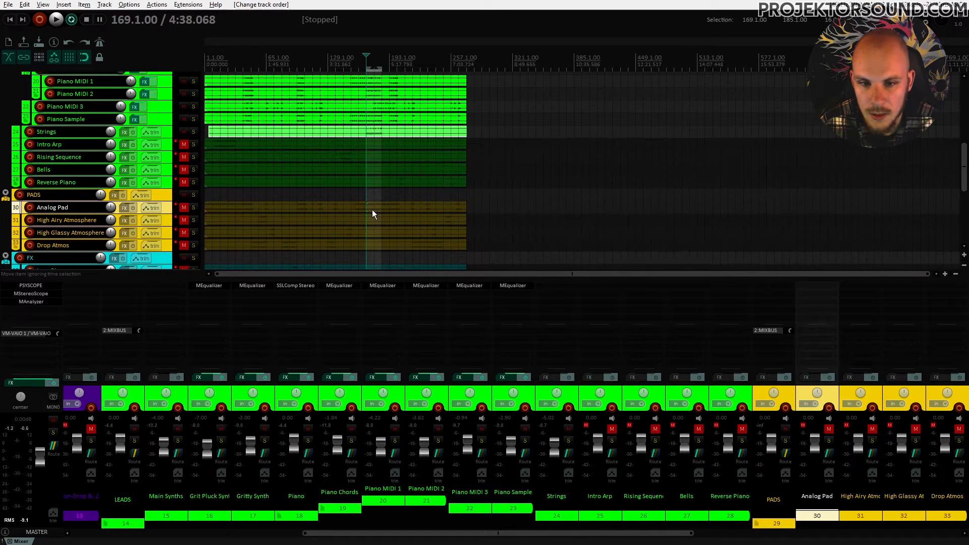
{"action": "scroll", "coordinate": [368, 210], "scroll_direction": "up", "scroll_amount": 6}
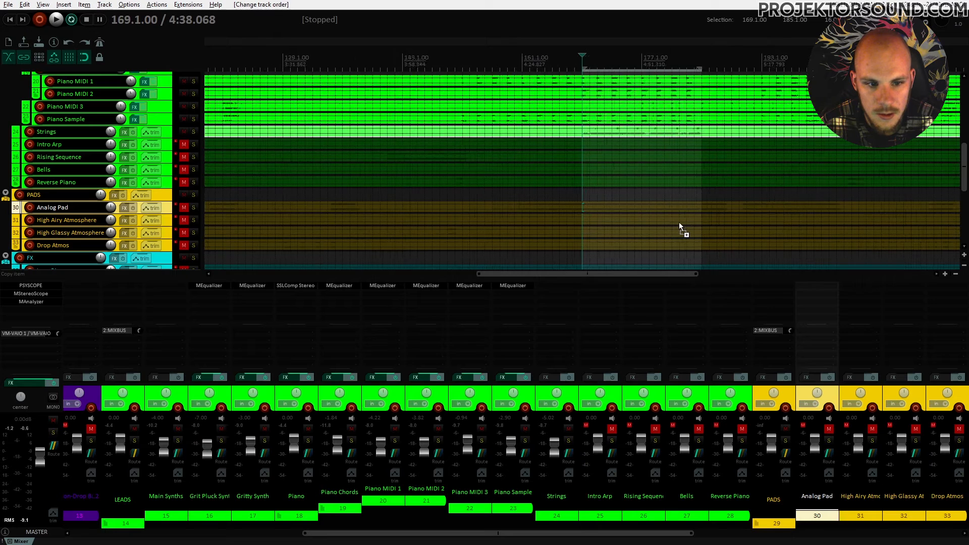
{"action": "scroll", "coordinate": [679, 222], "scroll_direction": "up", "scroll_amount": 2}
{"action": "left_click_drag", "start_coordinate": [629, 277], "coordinate": [658, 275]}
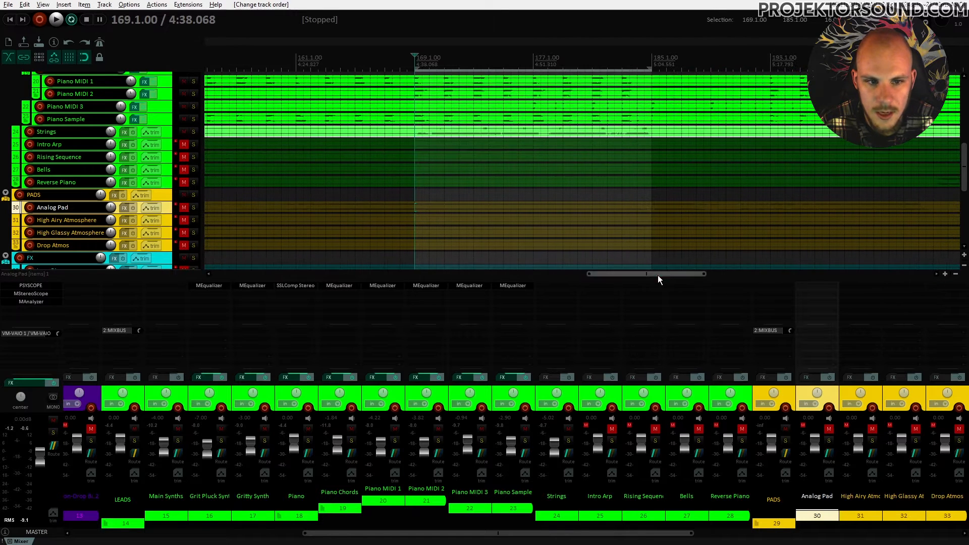
{"action": "left_click", "coordinate": [184, 209]}
{"action": "key", "text": "space"}
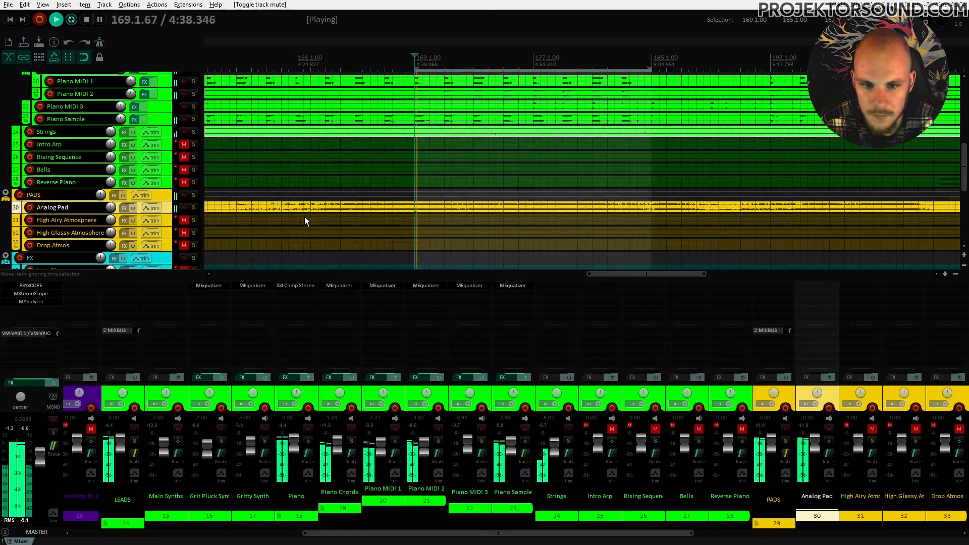
{"action": "left_click_drag", "start_coordinate": [110, 208], "coordinate": [111, 210]}
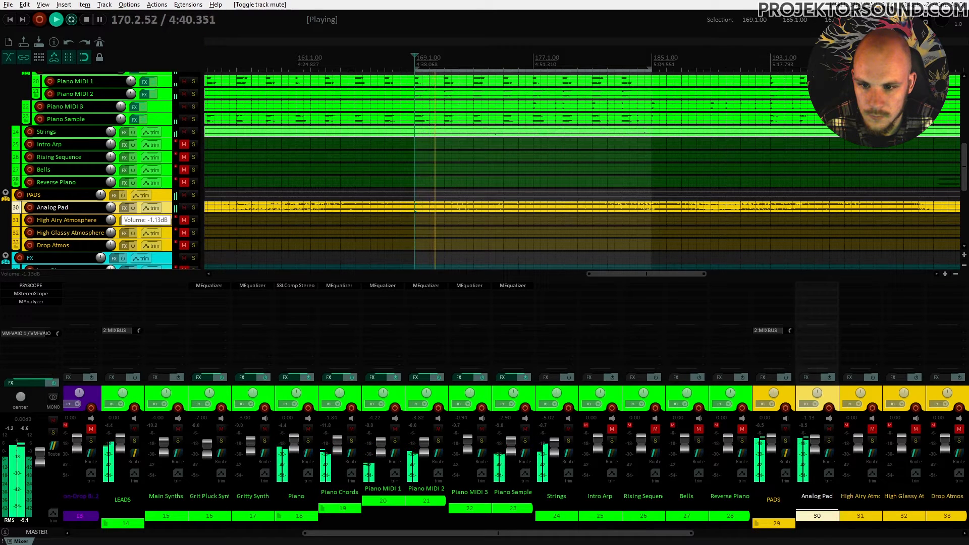
{"action": "double_click", "coordinate": [111, 208]}
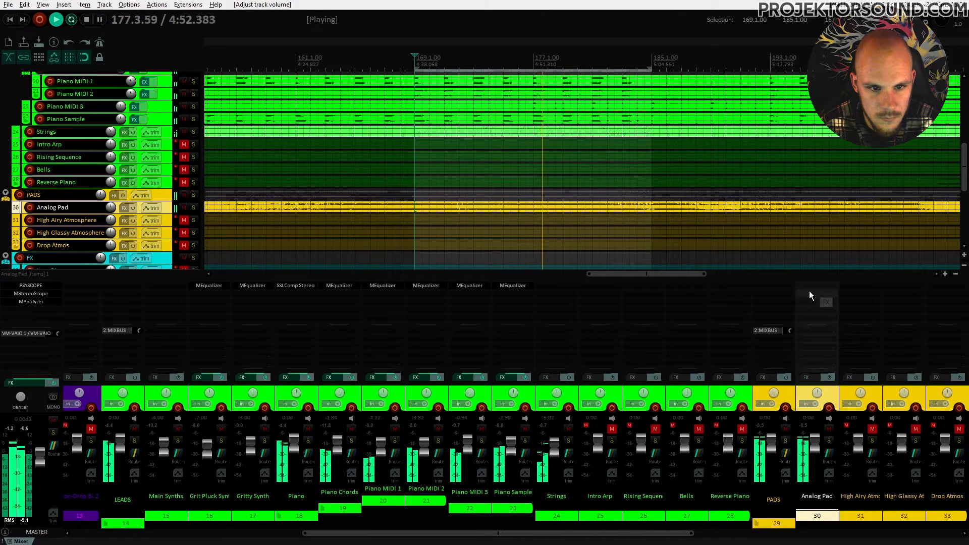
Lower the Strings track's volume to about -6 dB while listening alongside Analog Pad, and stop playback
{"action": "left_click_drag", "start_coordinate": [111, 134], "coordinate": [111, 134]}
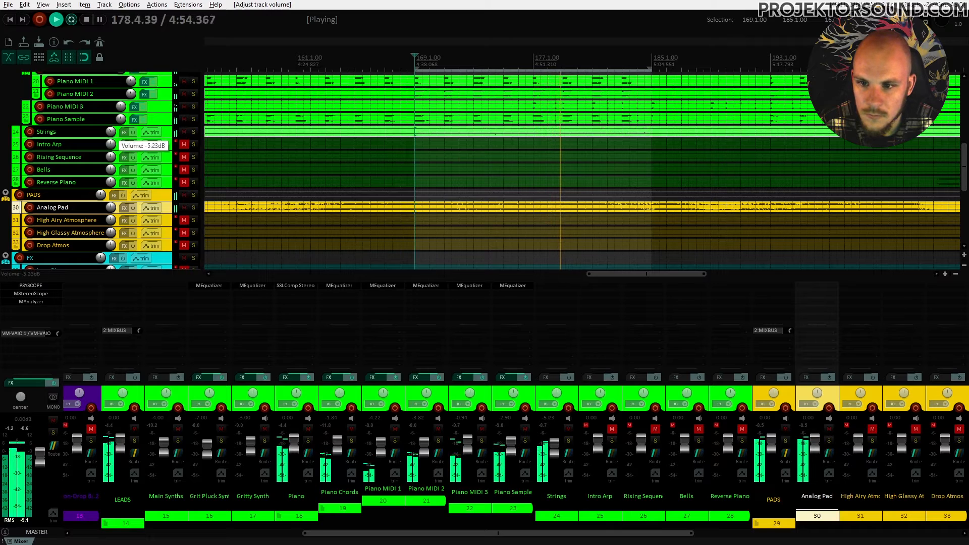
{"action": "left_click", "coordinate": [171, 136]}
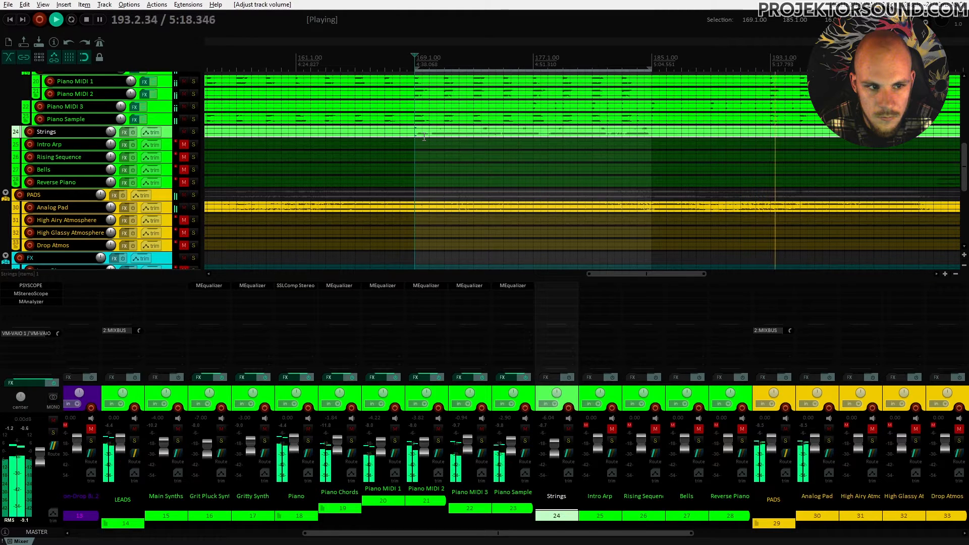
{"action": "key", "text": "space"}
Play the mix from bar 169 and compare it with the Strings track muted and unmuted
{"action": "left_click", "coordinate": [526, 207]}
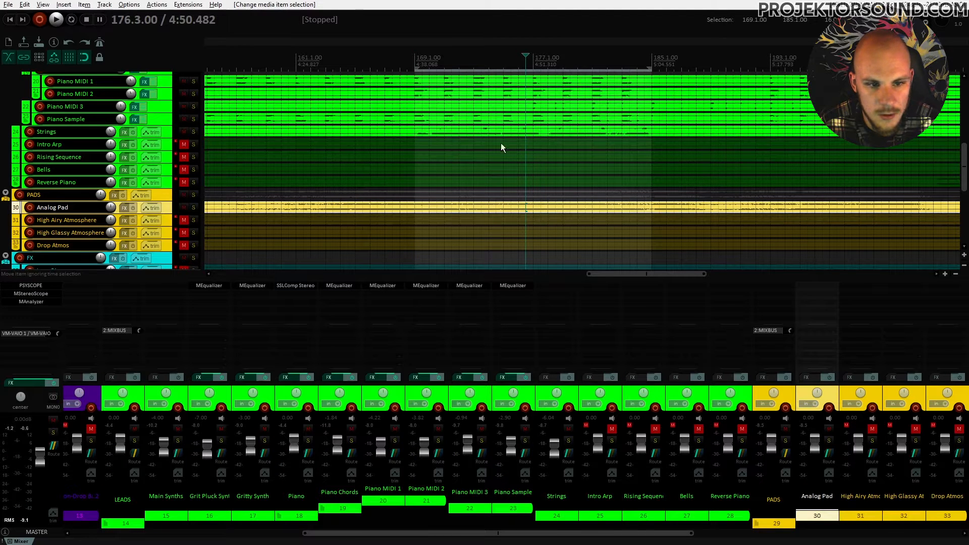
{"action": "left_click", "coordinate": [444, 132]}
{"action": "left_click", "coordinate": [415, 61]}
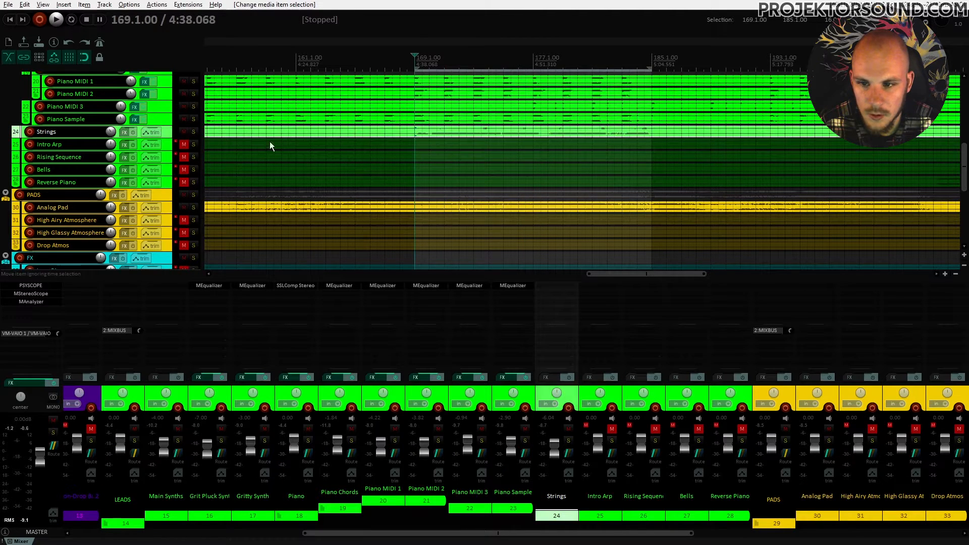
{"action": "left_click", "coordinate": [183, 132]}
{"action": "key", "text": "space"}
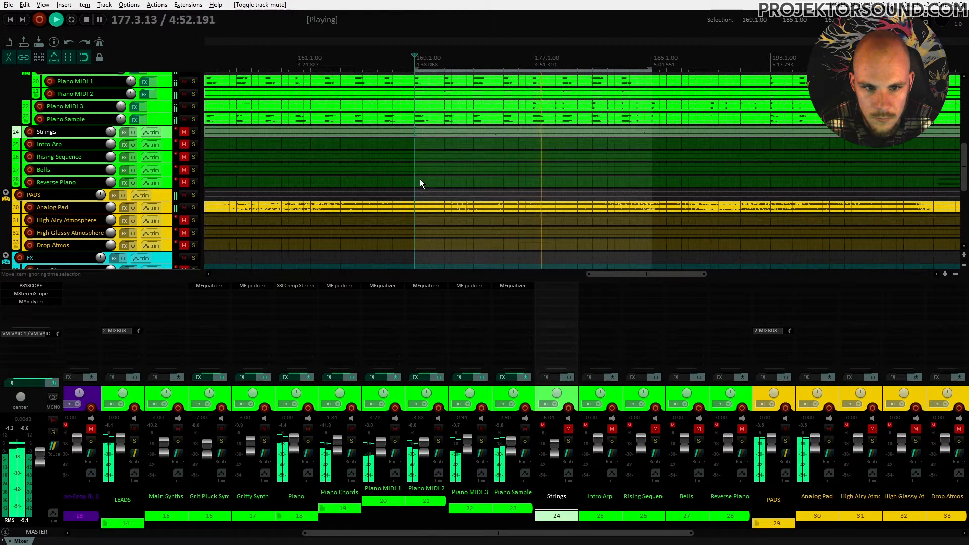
{"action": "left_click", "coordinate": [183, 132]}
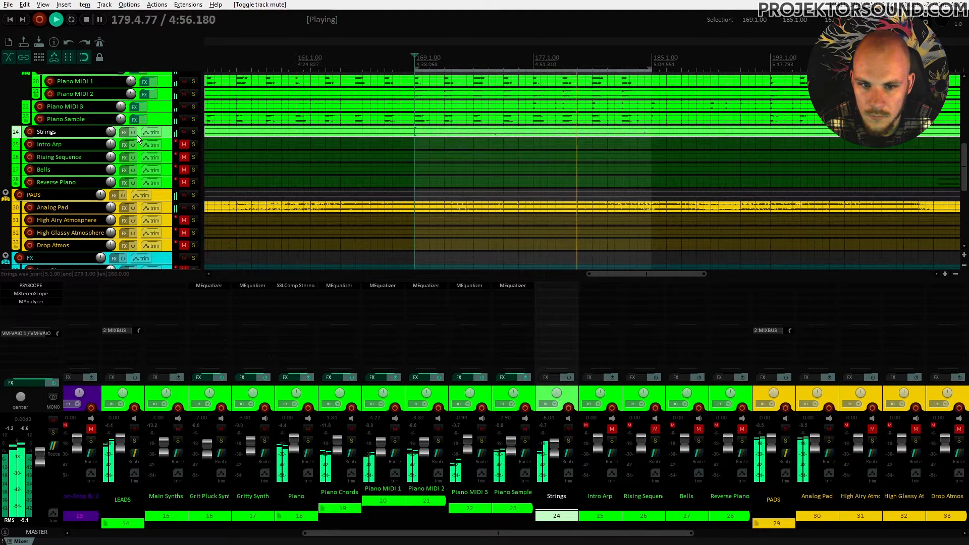
{"action": "mouse_move", "coordinate": [114, 138]}
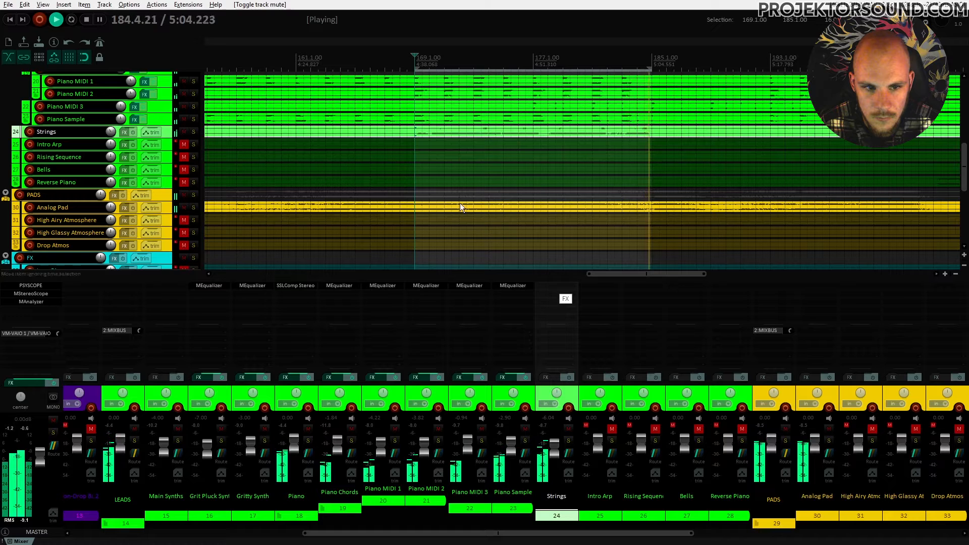
{"action": "left_click", "coordinate": [413, 141]}
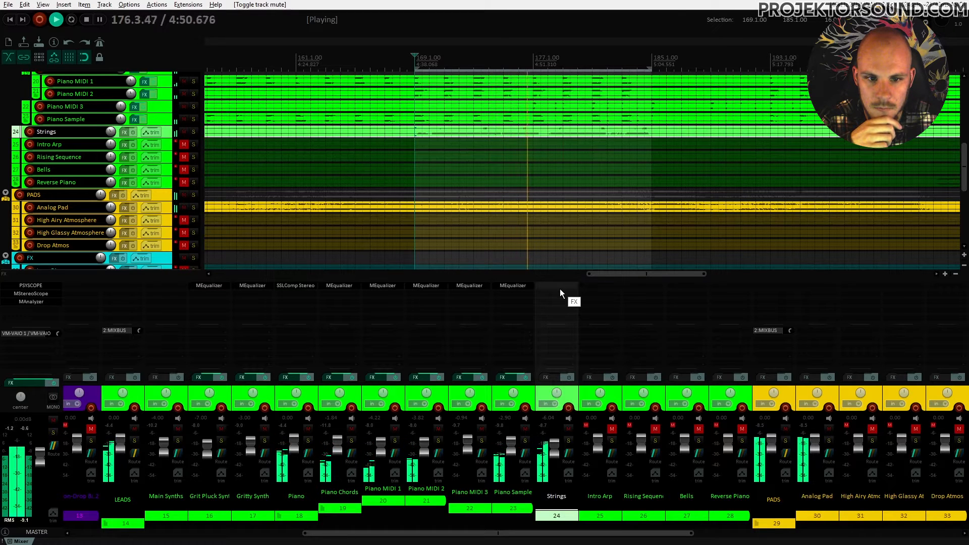
{"action": "key", "text": "space"}
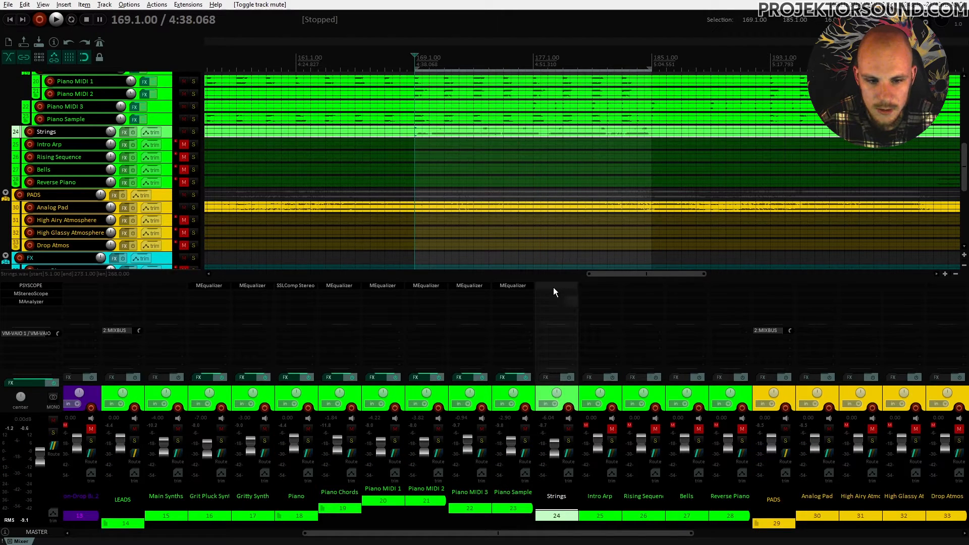
Add MEqualizer to Strings with a high-shelf cut of about 7 dB around 2.6 kHz and a boost of about 2 dB near 900 Hz
{"action": "double_click", "coordinate": [557, 289]}
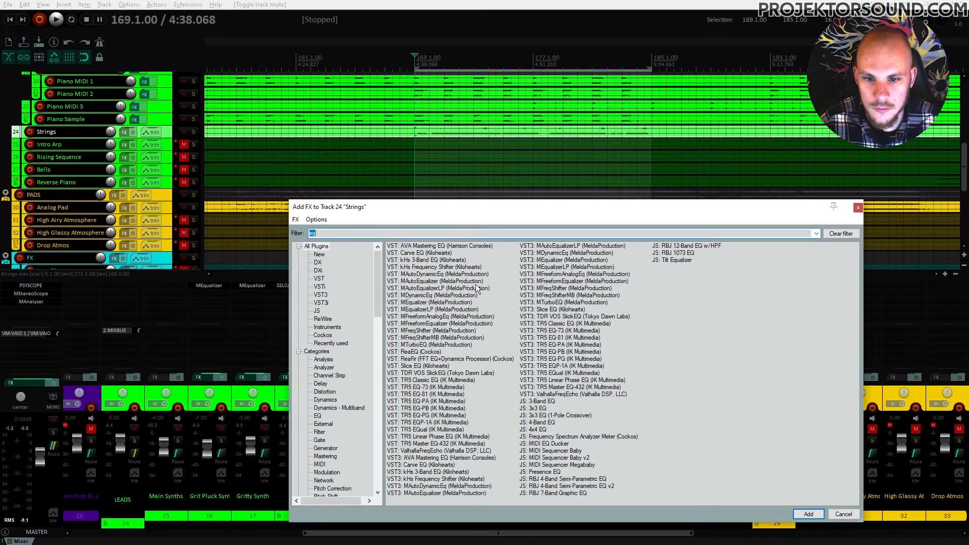
{"action": "double_click", "coordinate": [416, 303]}
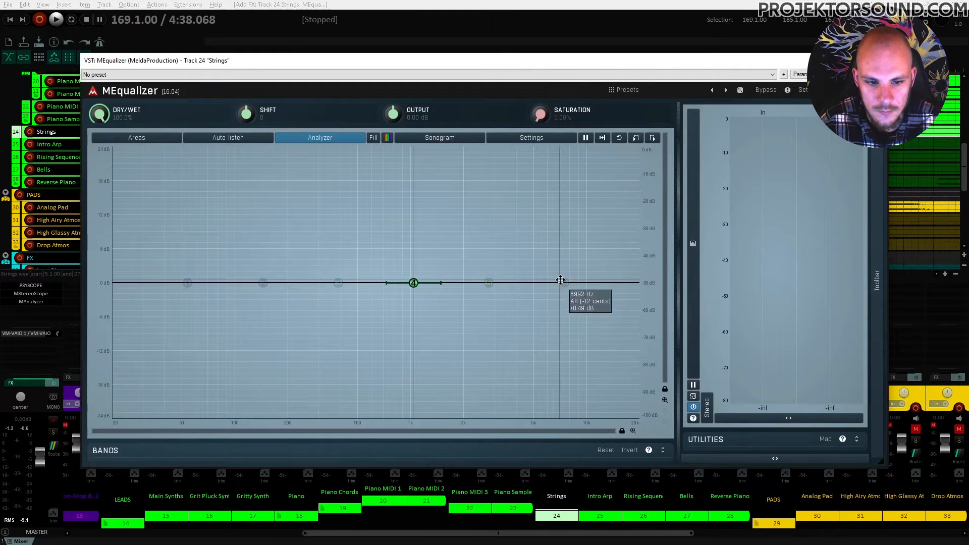
{"action": "left_click_drag", "start_coordinate": [564, 282], "coordinate": [485, 320]}
{"action": "key", "text": "space"}
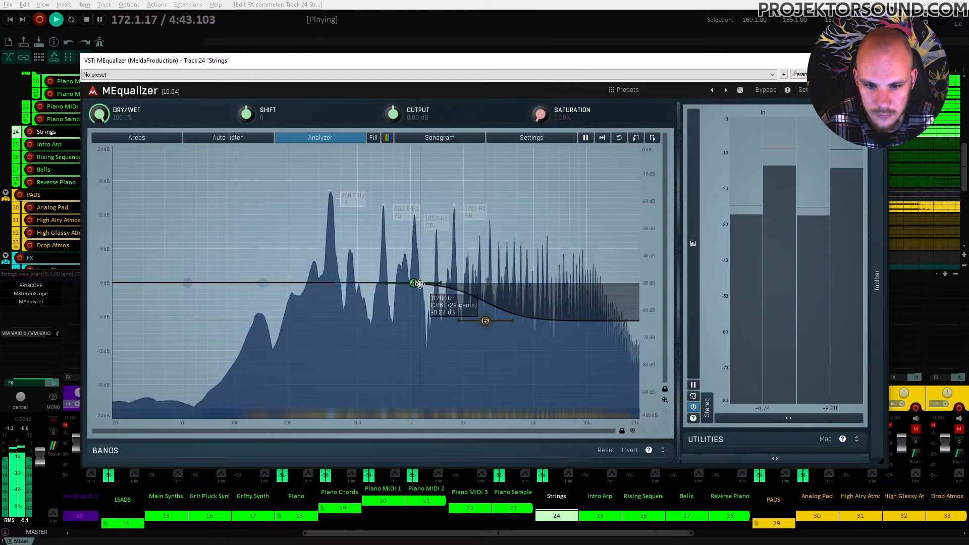
{"action": "left_click_drag", "start_coordinate": [414, 283], "coordinate": [404, 270]}
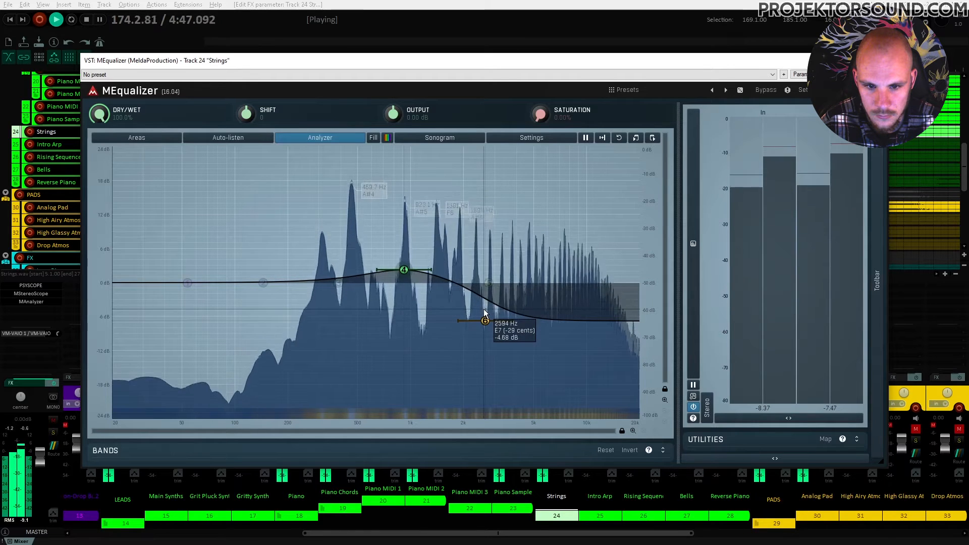
{"action": "left_click_drag", "start_coordinate": [485, 320], "coordinate": [487, 319]}
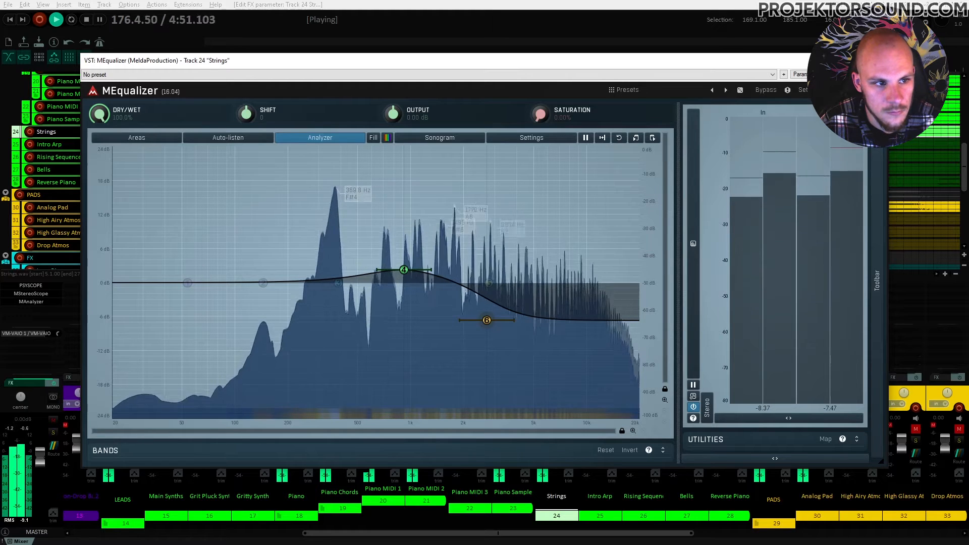
{"action": "left_click", "coordinate": [876, 60]}
Add MEqualizer to Analog Pad and boost a band by about 2 dB around 3 kHz while playing from bar 169
{"action": "left_click", "coordinate": [168, 205]}
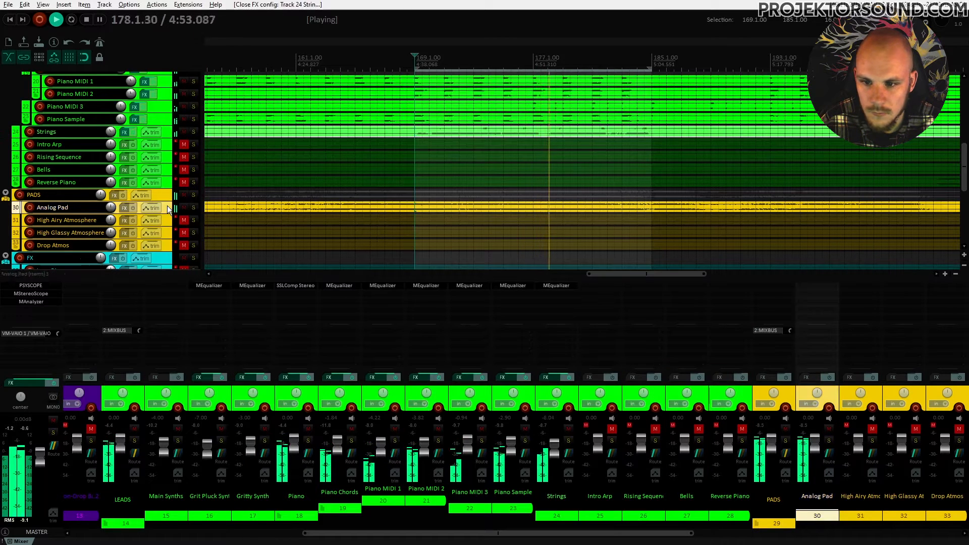
{"action": "key", "text": "space"}
{"action": "double_click", "coordinate": [825, 284]}
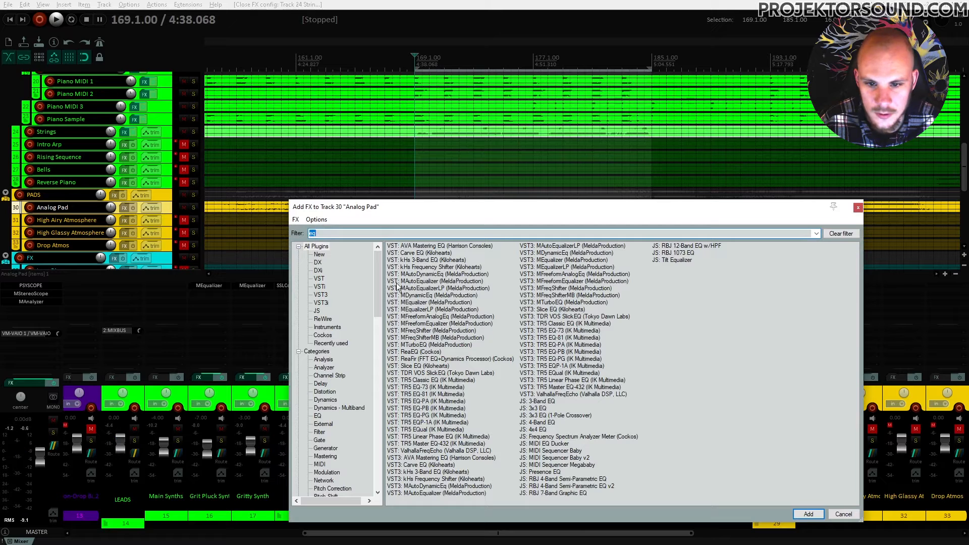
{"action": "double_click", "coordinate": [419, 302]}
{"action": "left_click_drag", "start_coordinate": [412, 283], "coordinate": [454, 271]}
{"action": "key", "text": "space"}
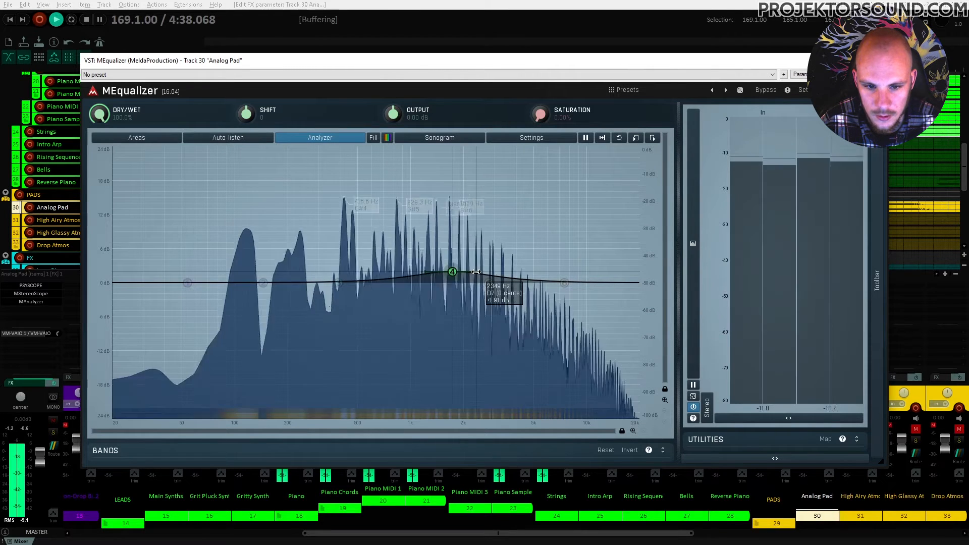
{"action": "left_click_drag", "start_coordinate": [452, 271], "coordinate": [493, 269]}
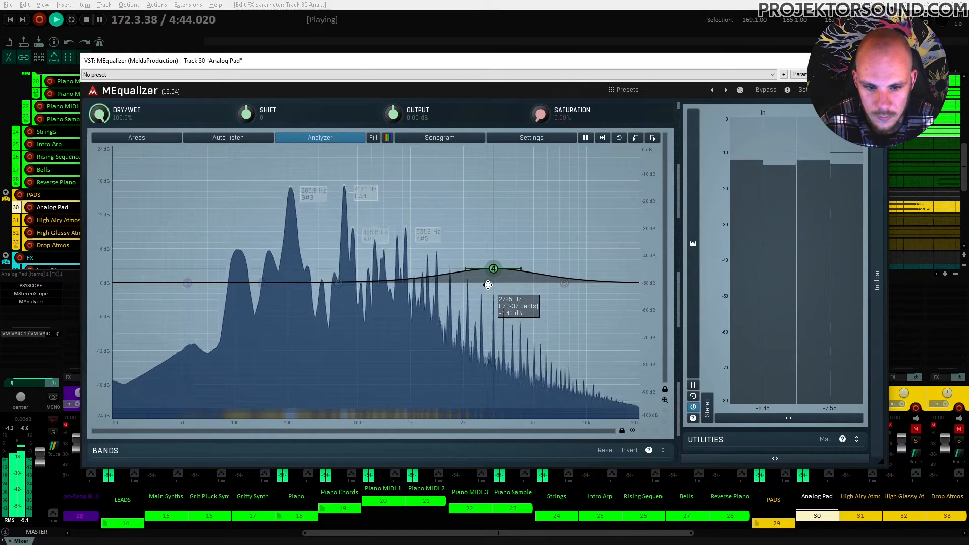
Boost the Analog Pad's equalizer gently around 3 kHz, add a second high-frequency boost around 7.5 kHz, and stop playback
{"action": "left_click_drag", "start_coordinate": [493, 270], "coordinate": [493, 269]}
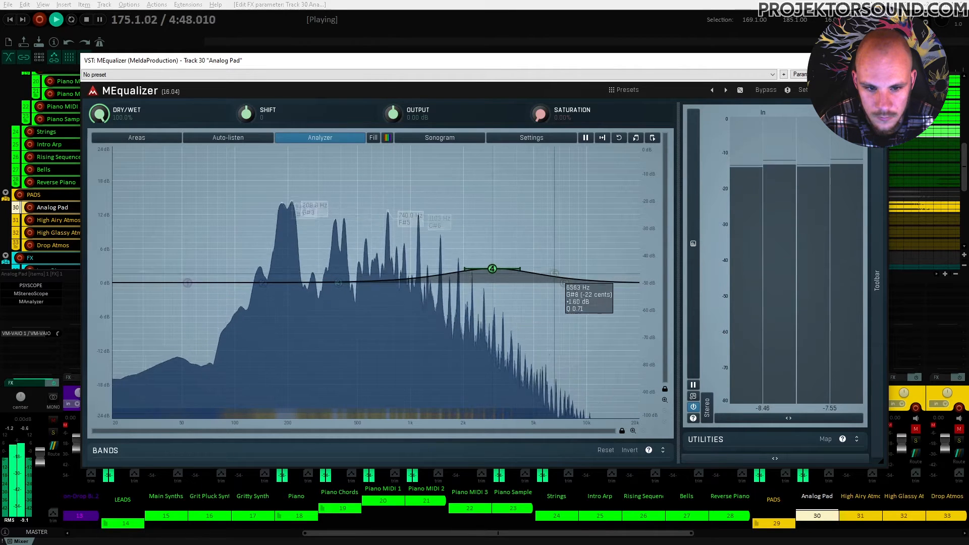
{"action": "double_click", "coordinate": [561, 263]}
{"action": "left_click_drag", "start_coordinate": [562, 263], "coordinate": [565, 263]}
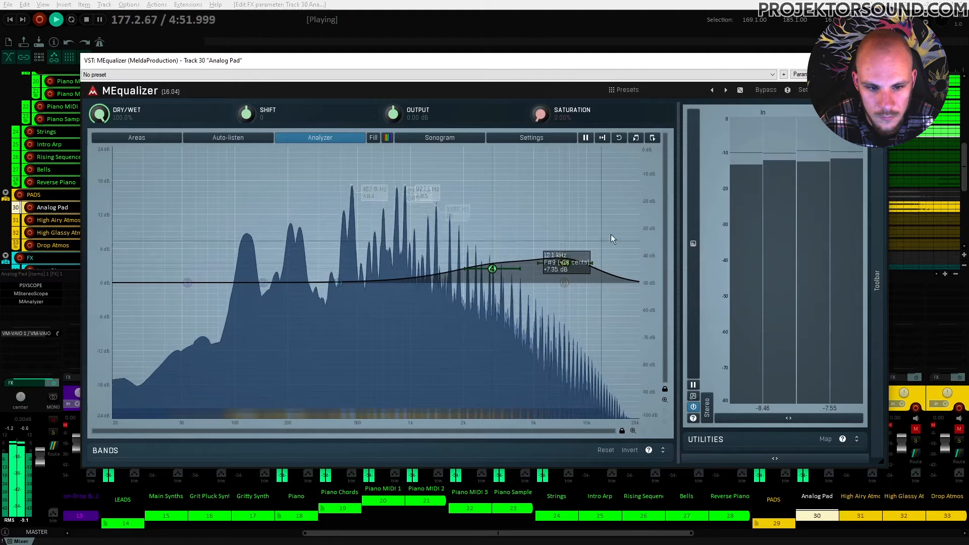
{"action": "left_click", "coordinate": [876, 60]}
{"action": "key", "text": "space"}
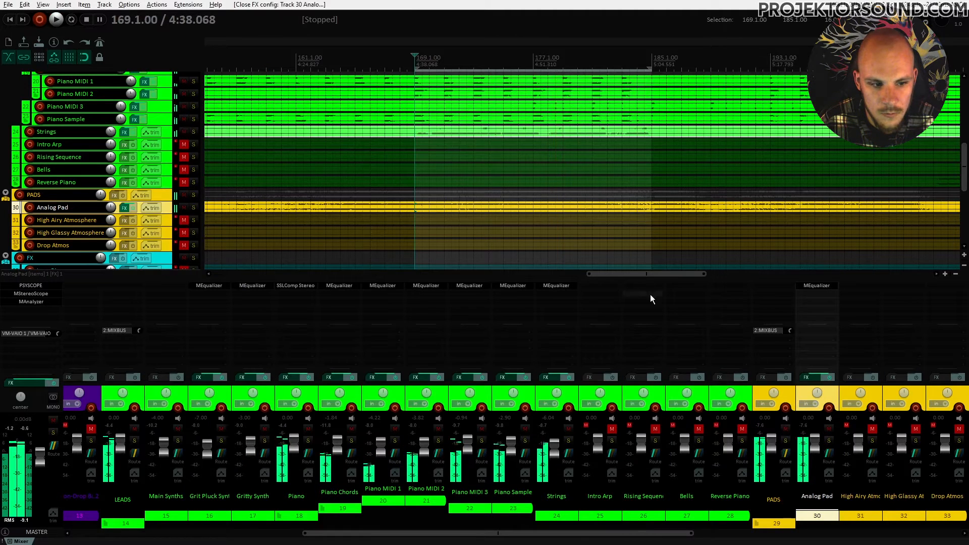
Add the LUXE (Klevgrand) VST plugin to the Analog Pad track and set its amount to 31 during playback
{"action": "double_click", "coordinate": [812, 299]}
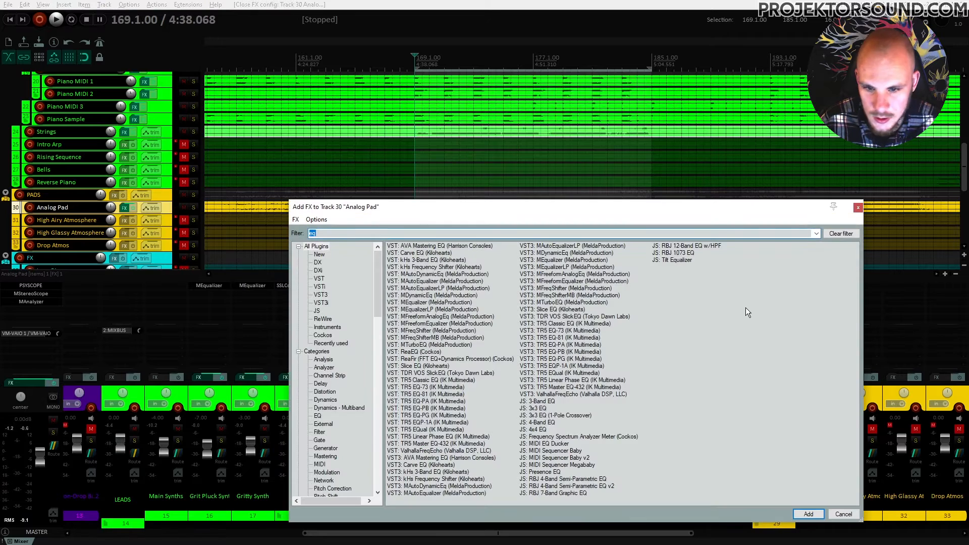
{"action": "type", "text": "luxe"}
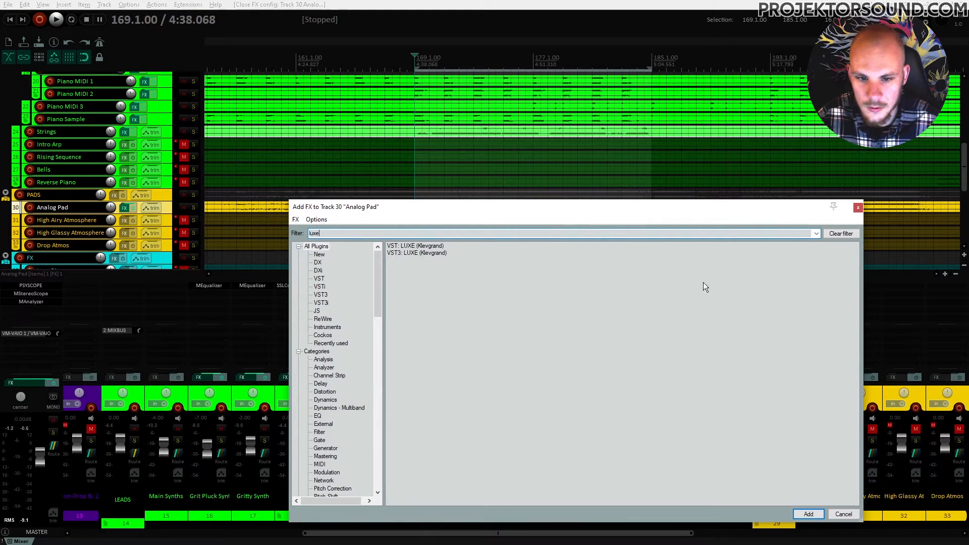
{"action": "double_click", "coordinate": [410, 247]}
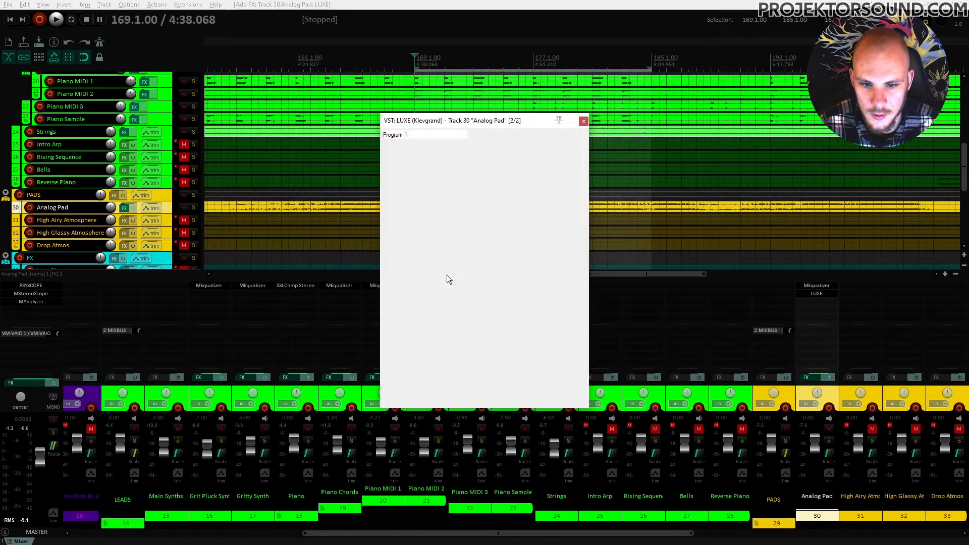
{"action": "key", "text": "space"}
{"action": "left_click_drag", "start_coordinate": [550, 325], "coordinate": [562, 306]}
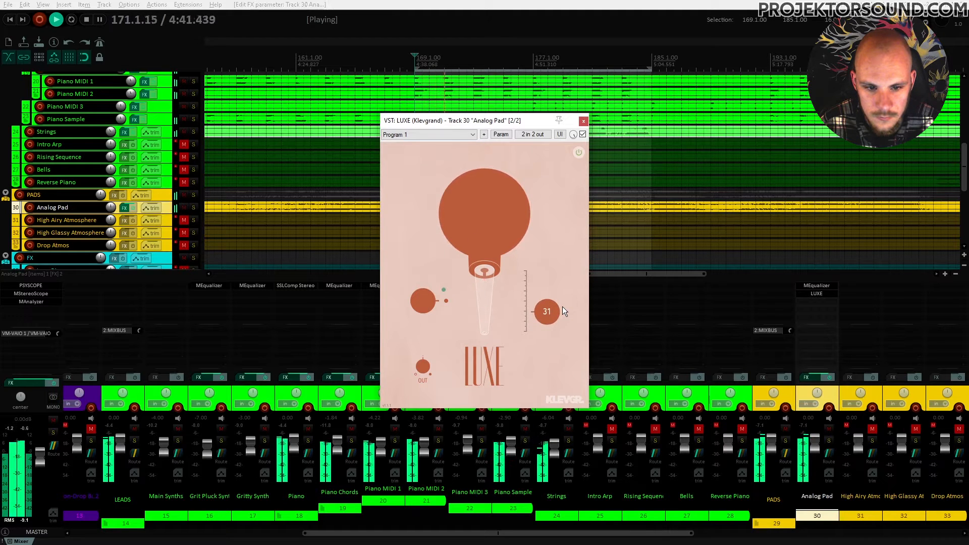
{"action": "key", "text": "space"}
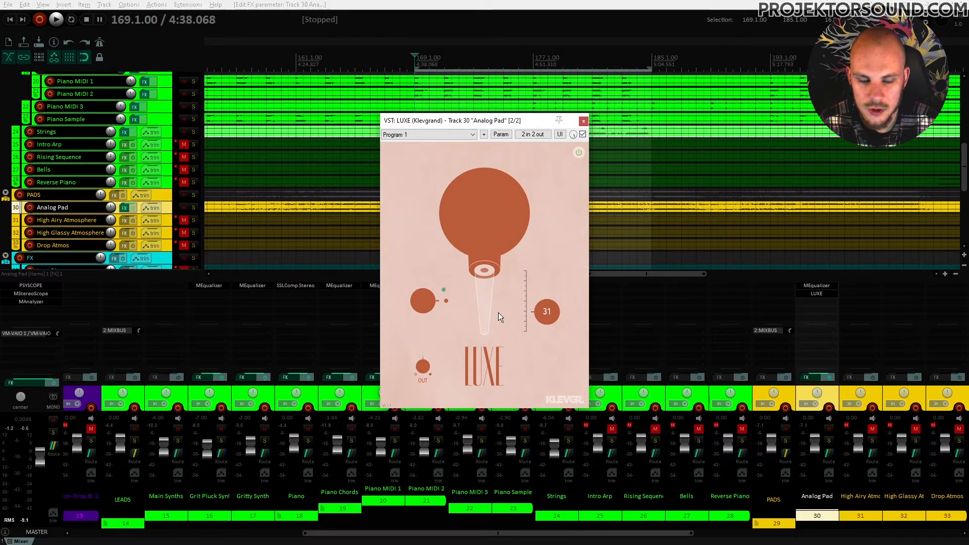
{"action": "left_click", "coordinate": [584, 121]}
Listen to the mix around bars 165 to 172 while reviewing the Analog Pad, Strings and lead tracks in the arrangement
{"action": "key", "text": "space"}
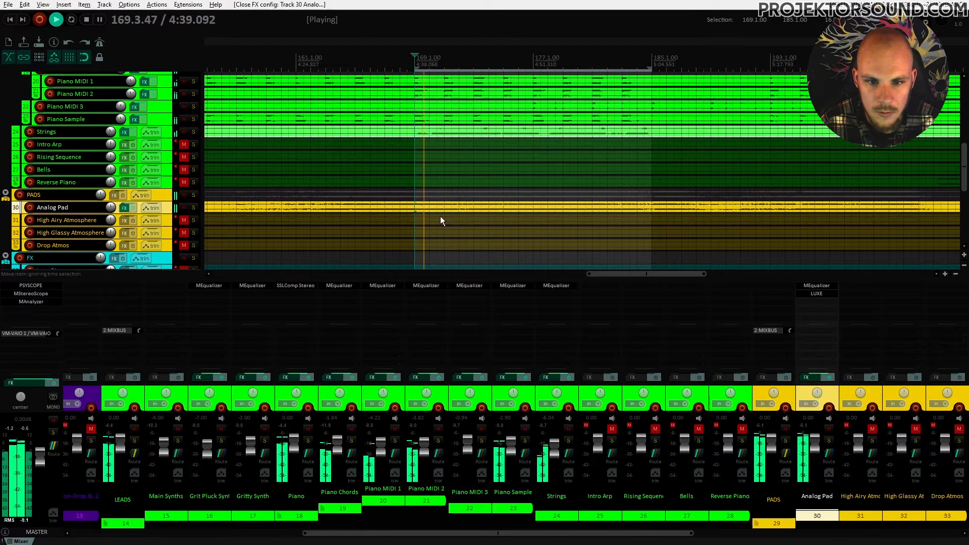
{"action": "left_click", "coordinate": [364, 204]}
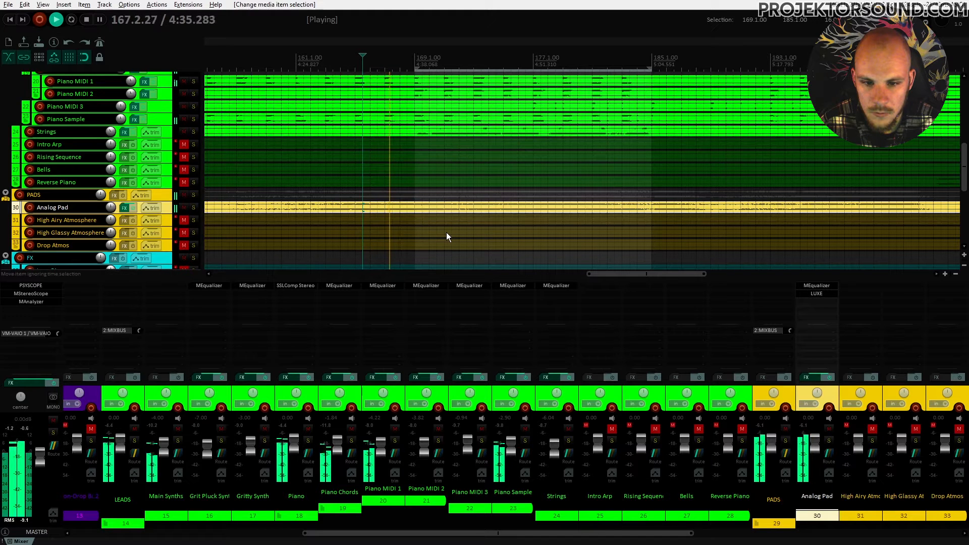
{"action": "scroll", "coordinate": [446, 232], "scroll_direction": "down", "scroll_amount": 1}
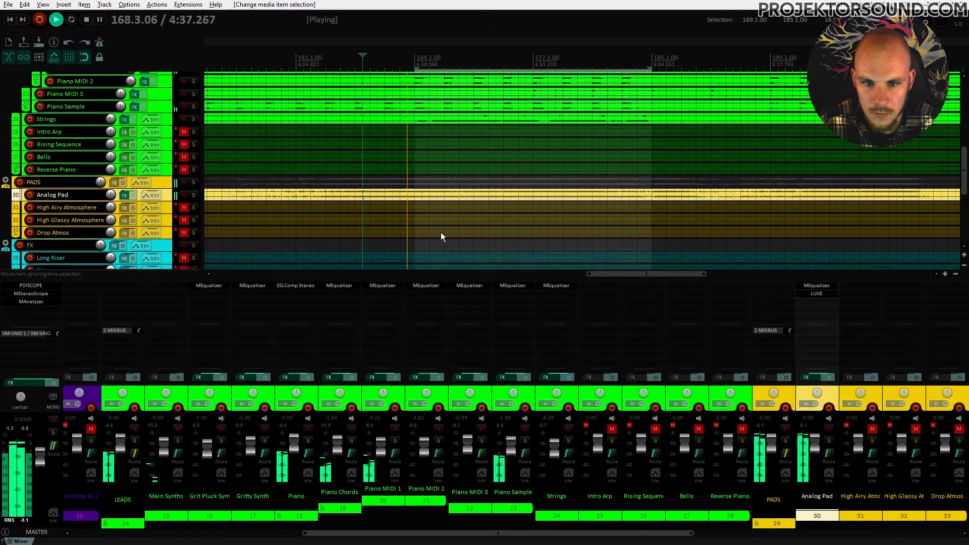
{"action": "key", "text": "space"}
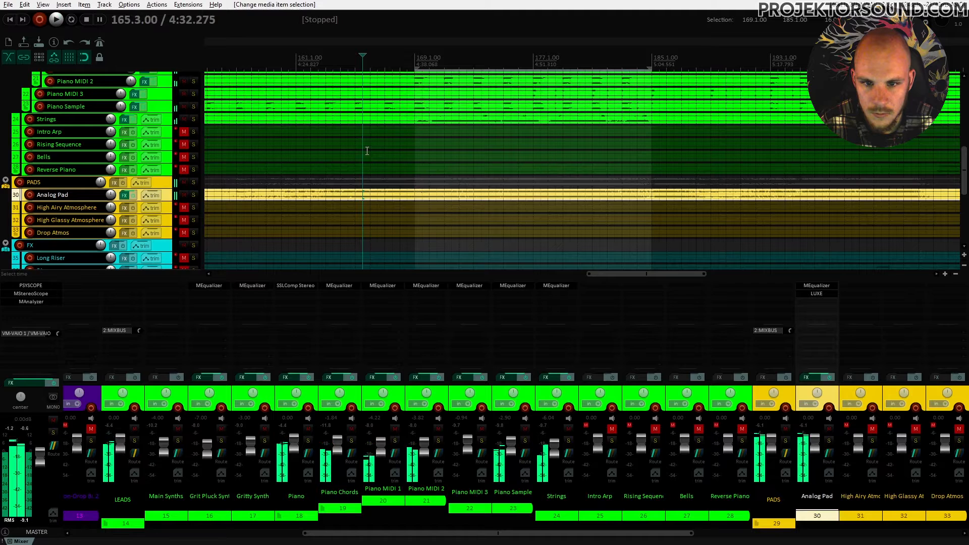
{"action": "left_click", "coordinate": [367, 119]}
{"action": "key", "text": "space"}
{"action": "scroll", "coordinate": [367, 178], "scroll_direction": "up", "scroll_amount": 6}
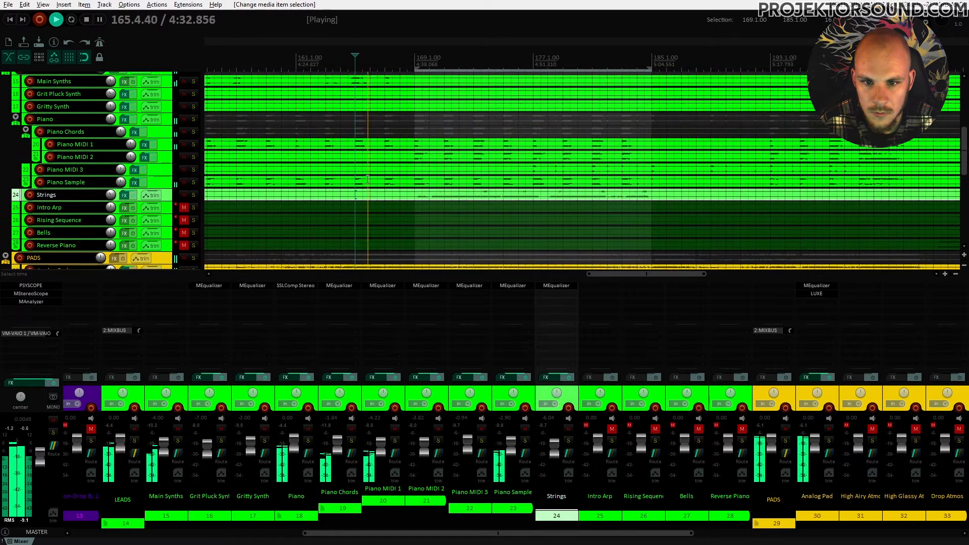
{"action": "scroll", "coordinate": [367, 177], "scroll_direction": "up", "scroll_amount": 2}
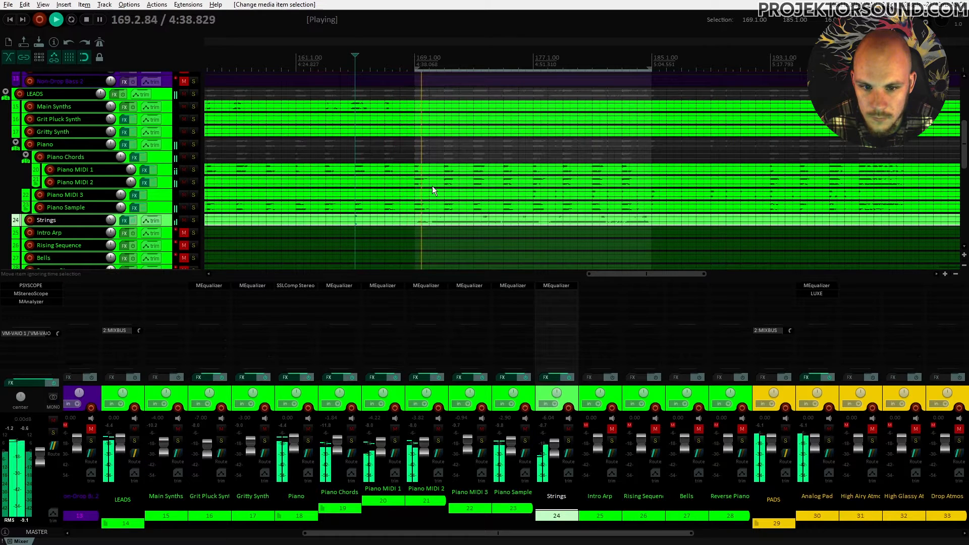
{"action": "scroll", "coordinate": [446, 190], "scroll_direction": "down", "scroll_amount": 3}
{"action": "left_click_drag", "start_coordinate": [599, 273], "coordinate": [641, 273]}
{"action": "scroll", "coordinate": [549, 236], "scroll_direction": "down", "scroll_amount": 2}
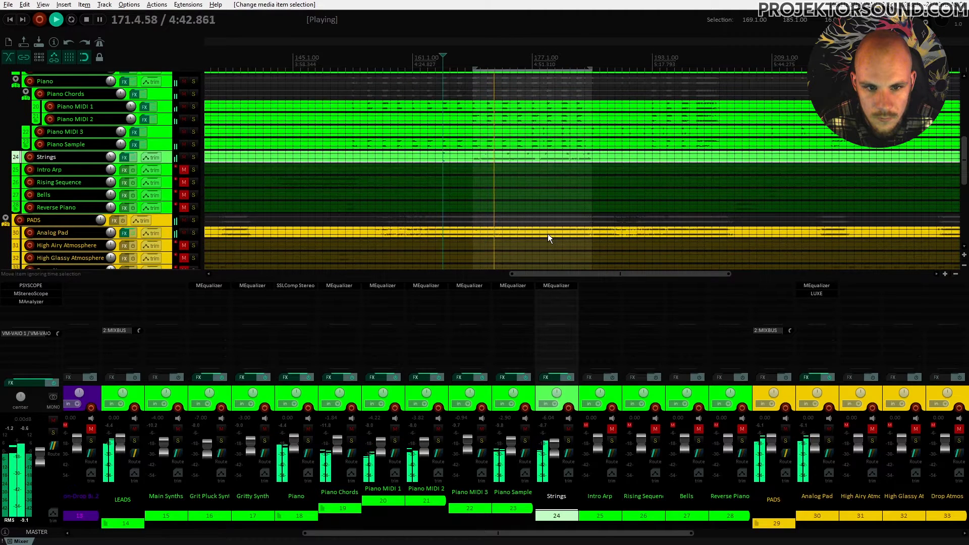
Lower the Piano folder track's volume to -2.85 dB
{"action": "scroll", "coordinate": [547, 234], "scroll_direction": "up", "scroll_amount": 2}
{"action": "left_click", "coordinate": [167, 108]}
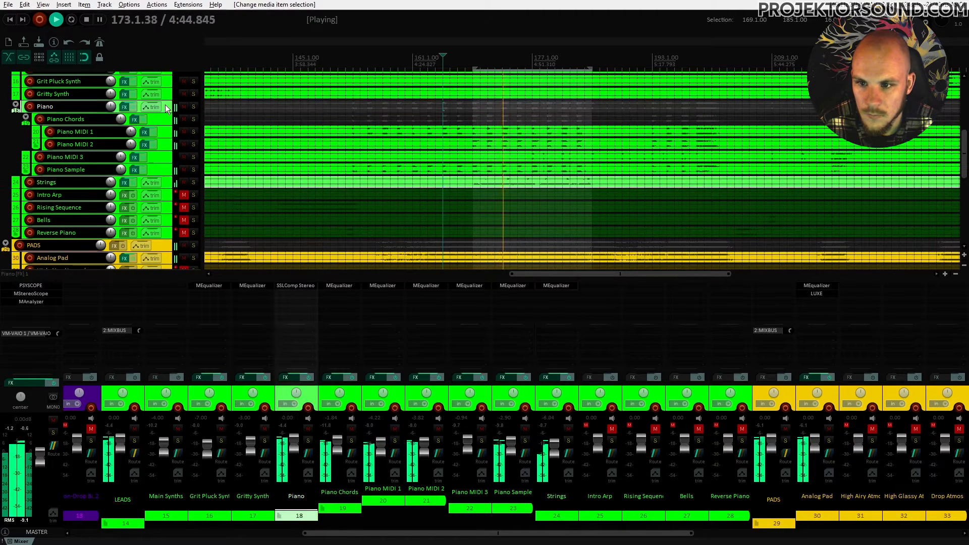
{"action": "left_click_drag", "start_coordinate": [111, 109], "coordinate": [111, 117]}
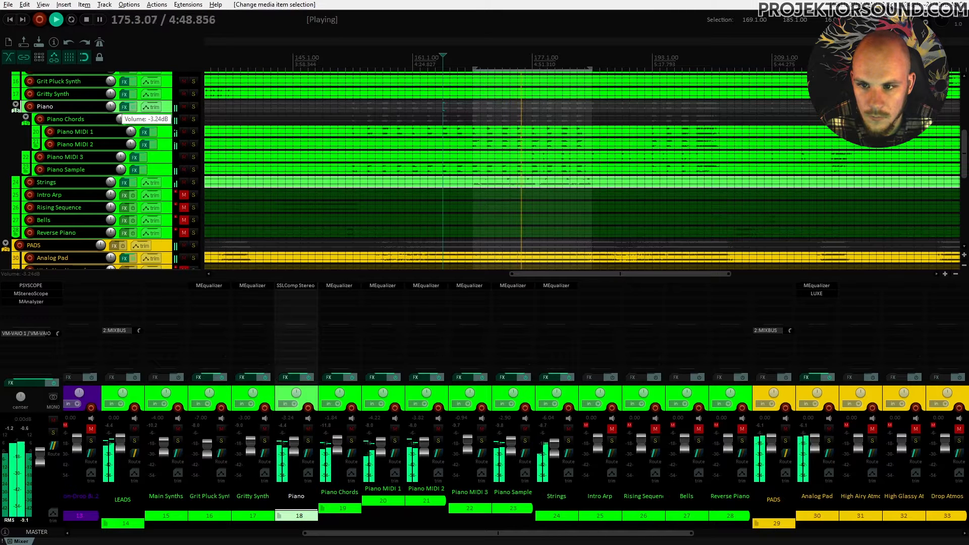
{"action": "left_click_drag", "start_coordinate": [111, 118], "coordinate": [115, 110]}
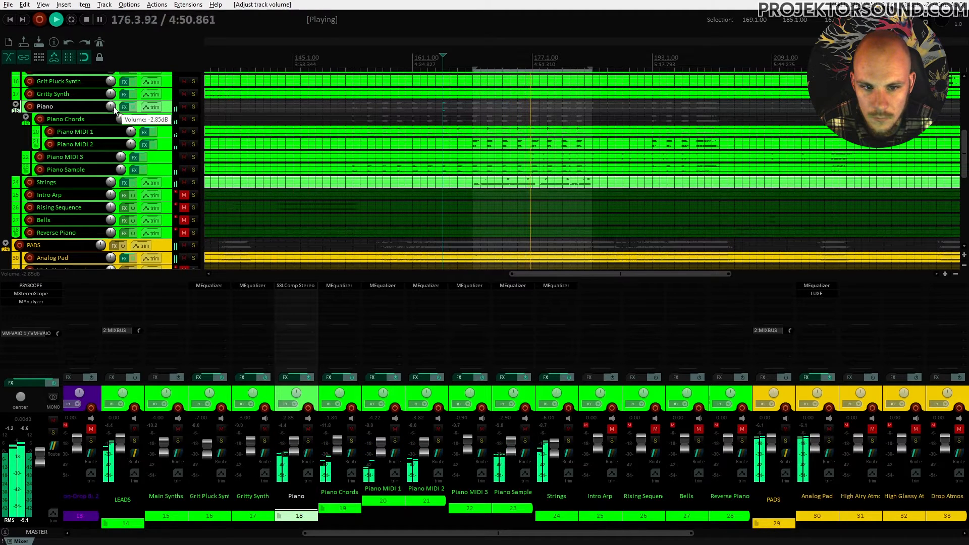
Add the VST3 MTurboReverb (MeldaProduction) plugin to the Piano folder track
{"action": "double_click", "coordinate": [298, 293]}
{"action": "type", "text": "re"}
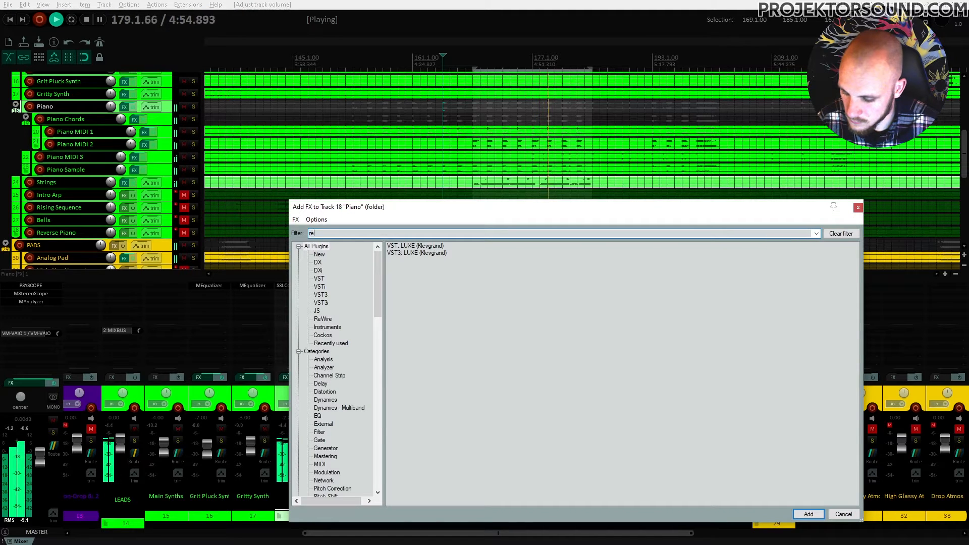
{"action": "type", "text": "v"}
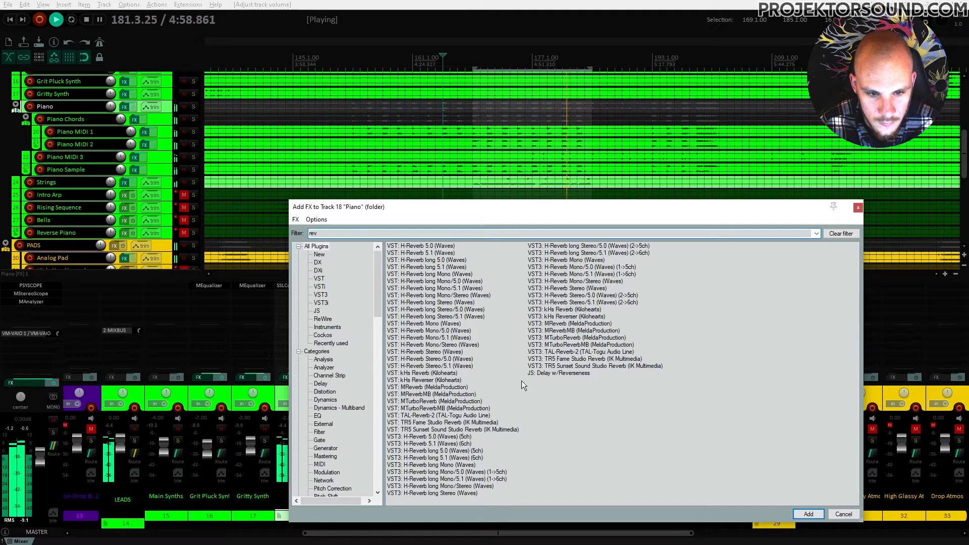
{"action": "double_click", "coordinate": [572, 338]}
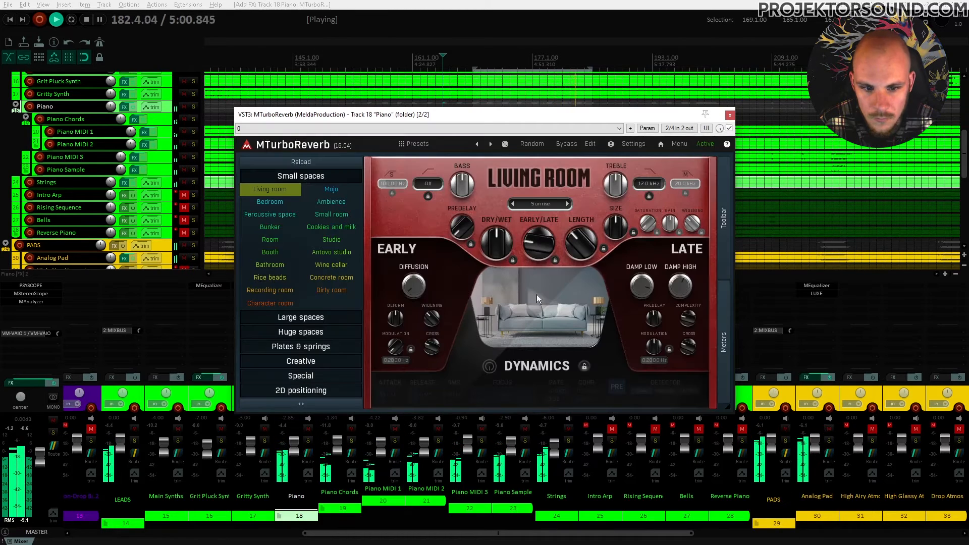
Load the Character hall reverb from Large spaces with the Bright variation, and reduce its dry/wet mix and length
{"action": "left_click", "coordinate": [301, 317]}
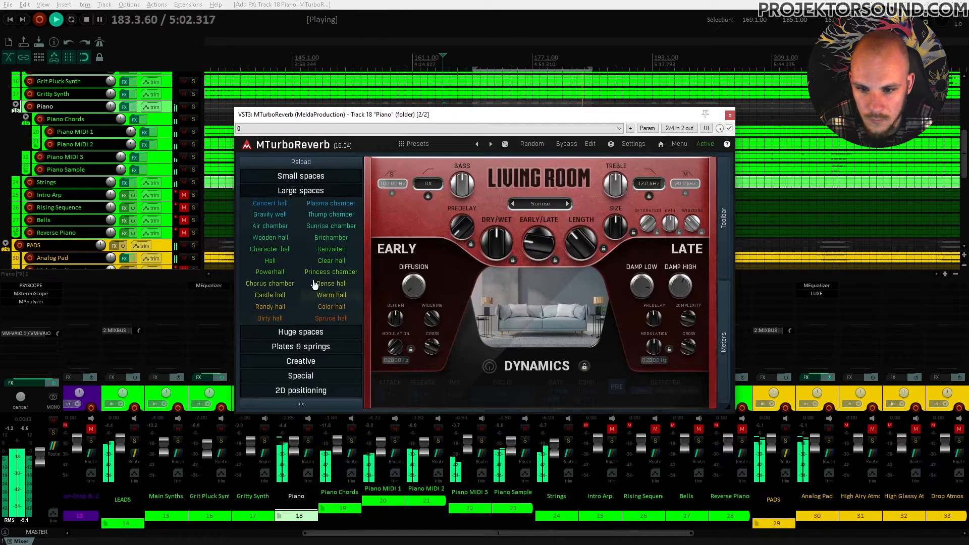
{"action": "left_click", "coordinate": [271, 250]}
{"action": "left_click", "coordinate": [567, 203]}
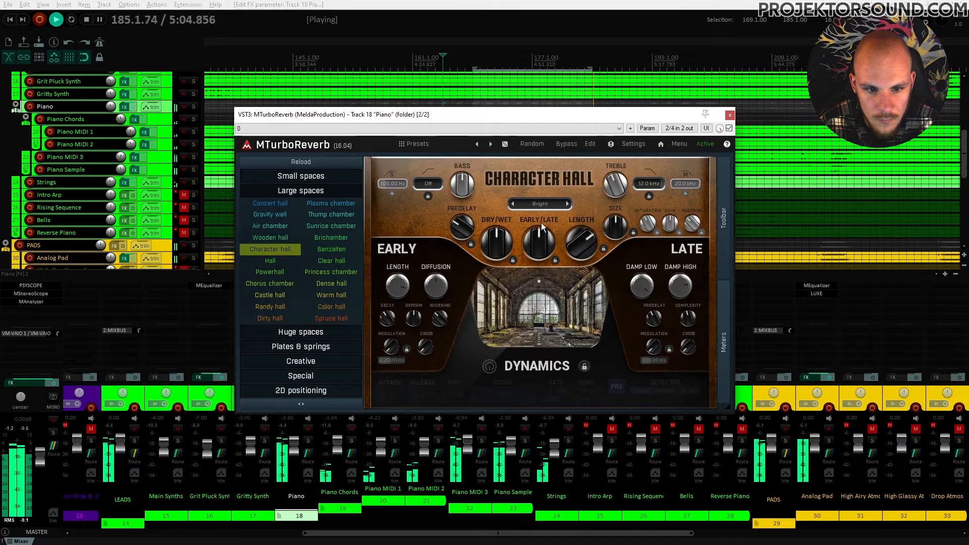
{"action": "mouse_move", "coordinate": [491, 242]}
{"action": "left_mouse_down"}
{"action": "mouse_move", "coordinate": [508, 241]}
{"action": "mouse_move", "coordinate": [501, 246]}
{"action": "left_mouse_up"}
{"action": "left_click_drag", "start_coordinate": [582, 246], "coordinate": [582, 249]}
{"action": "left_click_drag", "start_coordinate": [498, 243], "coordinate": [494, 233]}
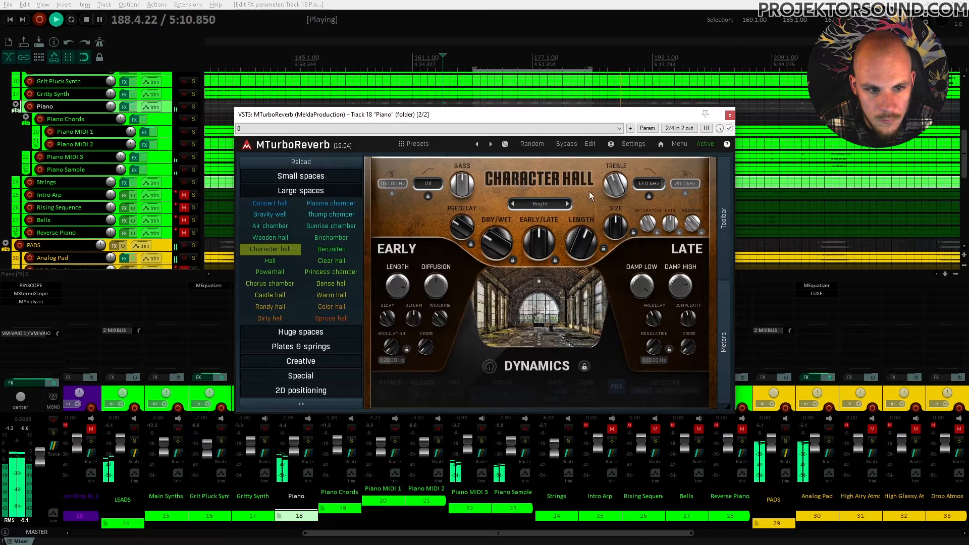
Audition the piano reverb and its tail by restarting playback from about bar 177, and close the reverb window
{"action": "key", "text": "space"}
{"action": "key", "text": "space"}
{"action": "left_click", "coordinate": [533, 65]}
{"action": "key", "text": "space"}
{"action": "key", "text": "space"}
{"action": "left_click", "coordinate": [730, 116]}
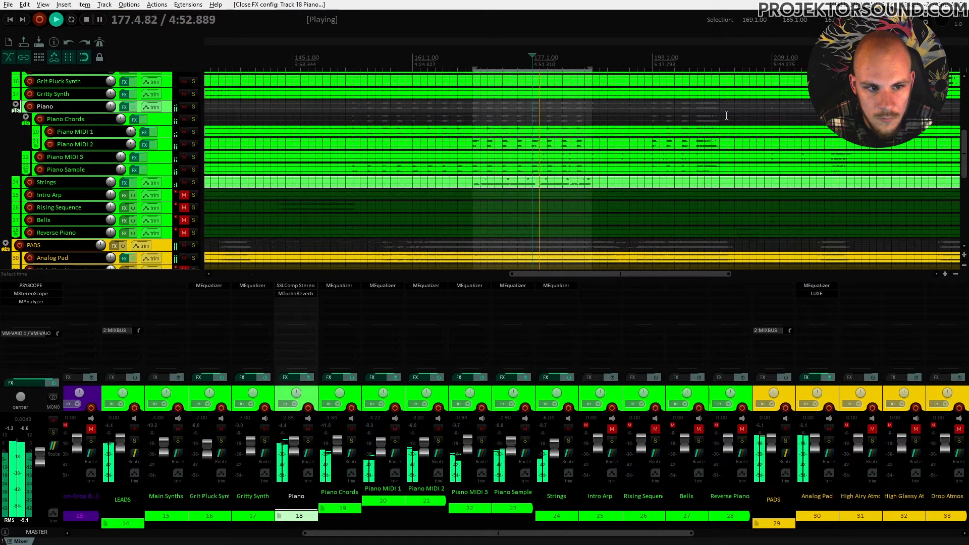
Add the VST MEqualizer to the Piano folder track with a gentle cut of about 3 dB around 300 Hz
{"action": "double_click", "coordinate": [299, 302]}
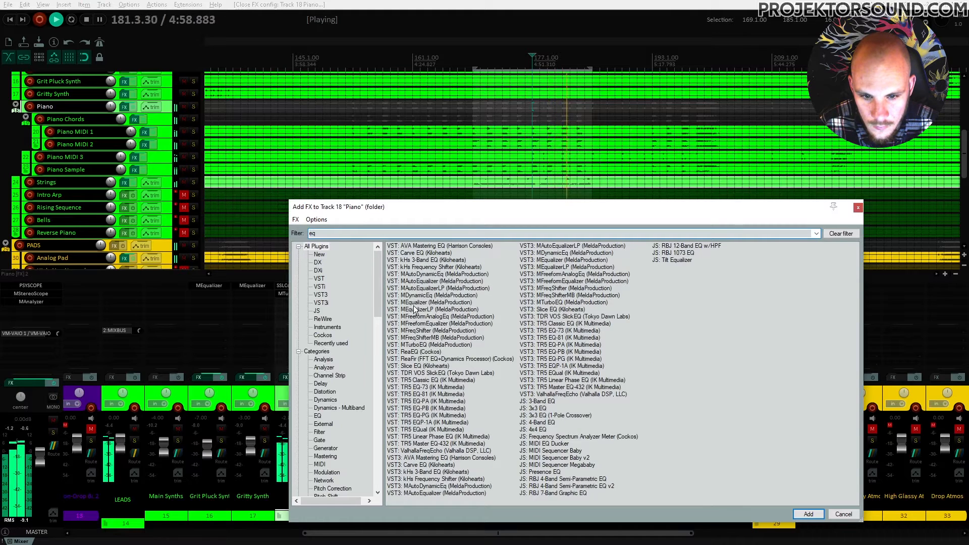
{"action": "double_click", "coordinate": [415, 305]}
{"action": "left_click_drag", "start_coordinate": [417, 283], "coordinate": [318, 301]}
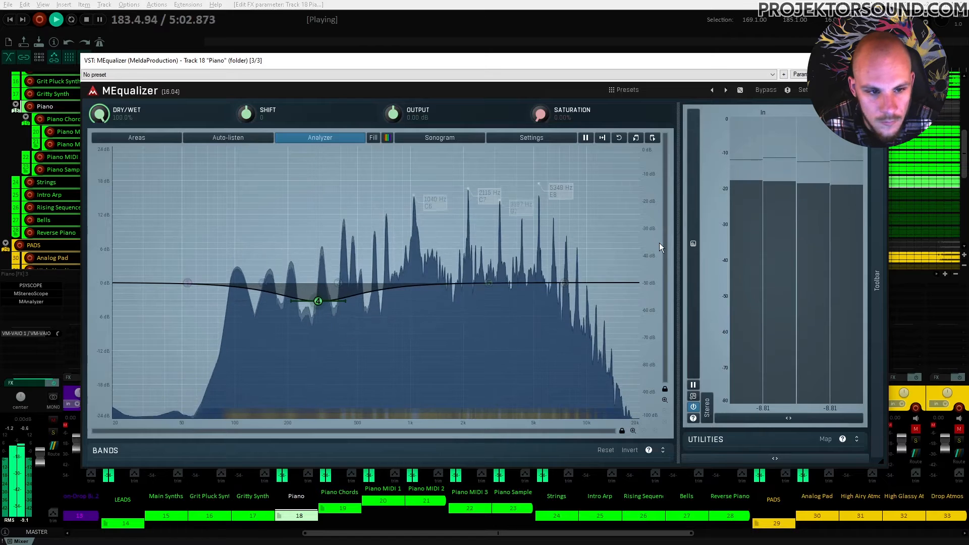
{"action": "left_click", "coordinate": [876, 61]}
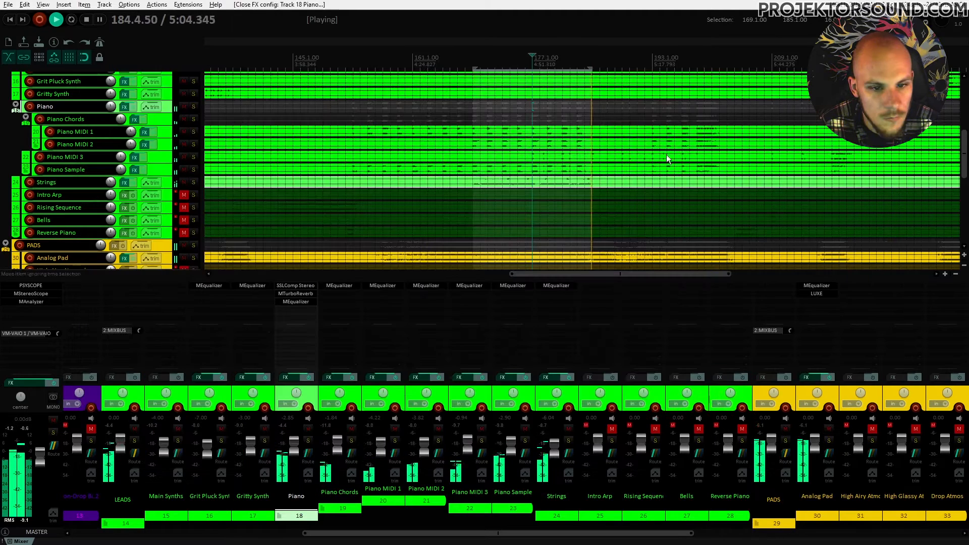
Replay from bar 168, set the Analog Pad's volume to -3.04 dB, and lower the Piano folder's volume further
{"action": "left_click", "coordinate": [473, 159]}
{"action": "left_click", "coordinate": [465, 162]}
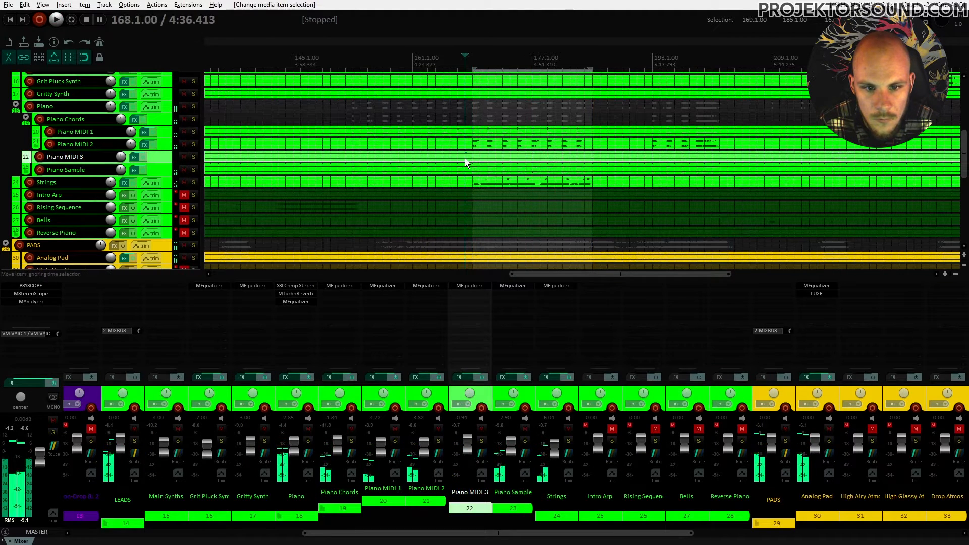
{"action": "left_click_drag", "start_coordinate": [119, 256], "coordinate": [114, 260]}
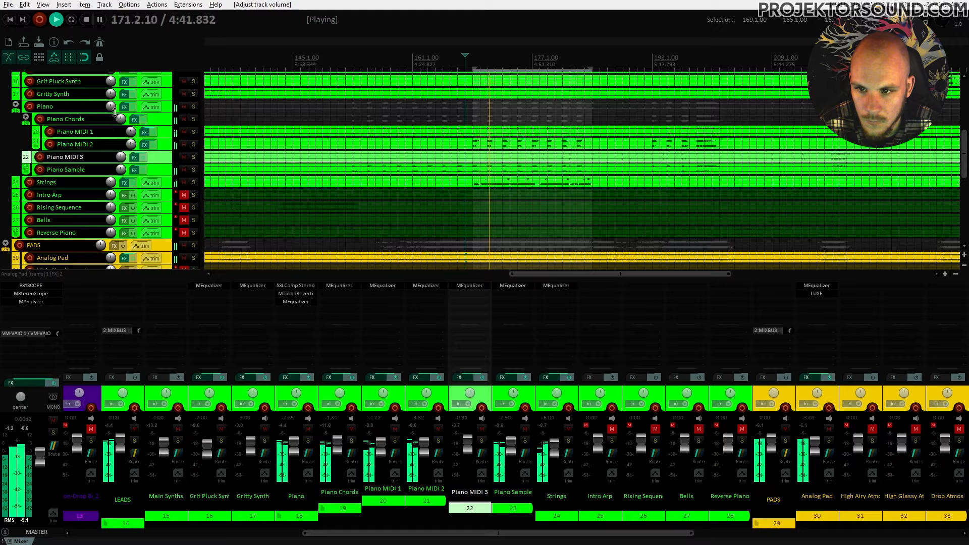
{"action": "left_click_drag", "start_coordinate": [110, 106], "coordinate": [111, 111]}
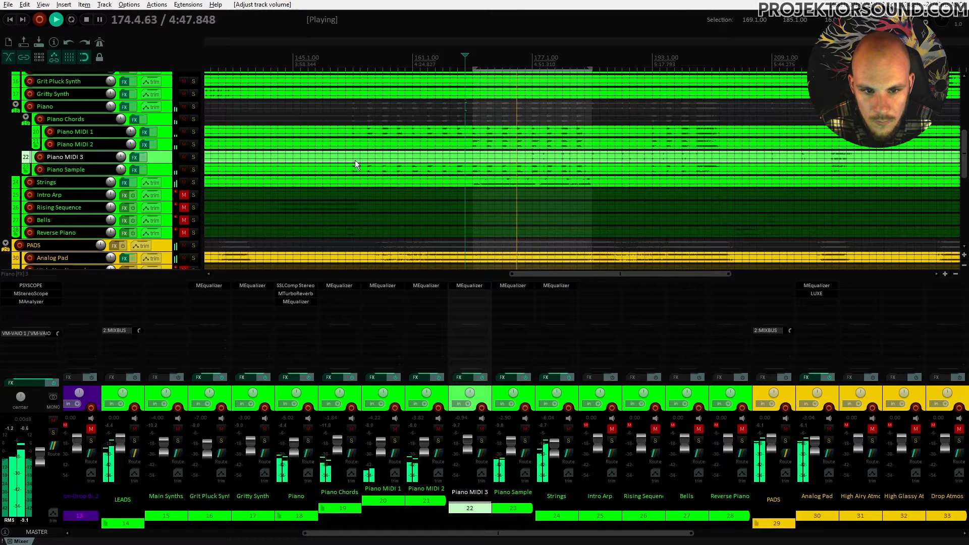
Play the section through while looking over the pad, FX and vocal tracks, and stop playback
{"action": "scroll", "coordinate": [548, 219], "scroll_direction": "down", "scroll_amount": 10}
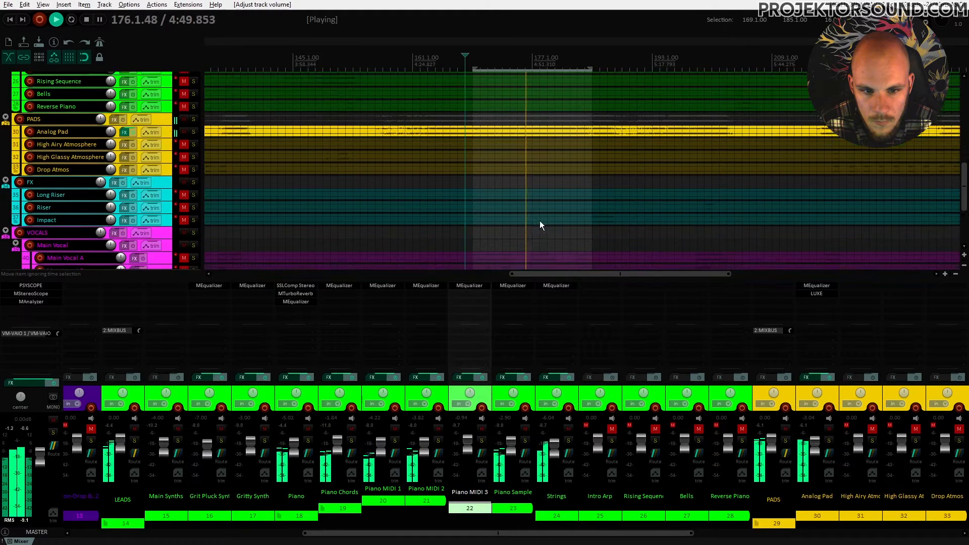
{"action": "scroll", "coordinate": [540, 220], "scroll_direction": "down", "scroll_amount": 4}
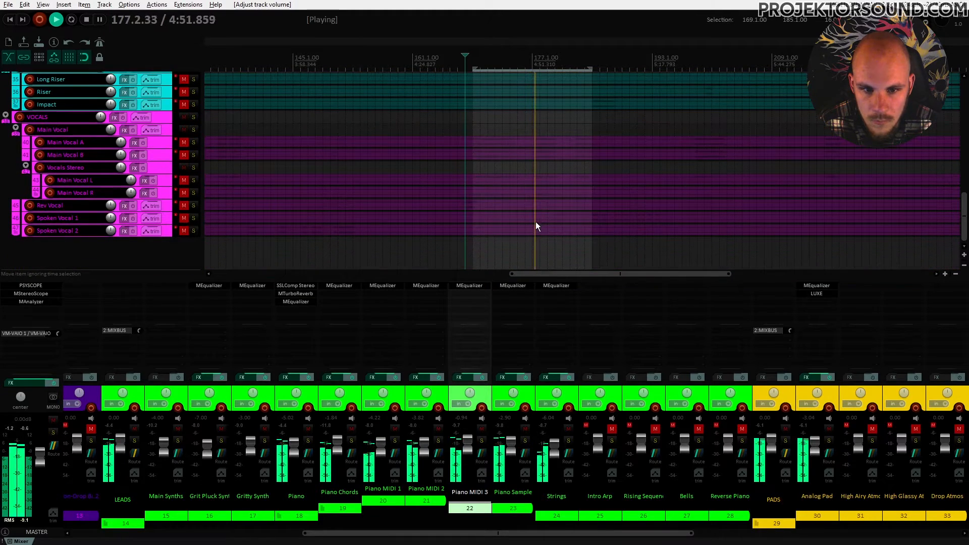
{"action": "key", "text": "space"}
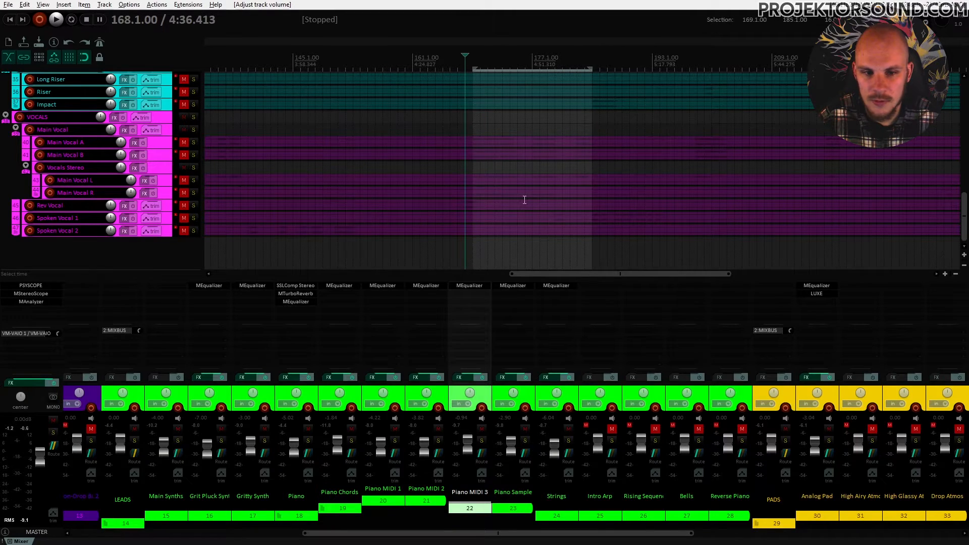
{"action": "scroll", "coordinate": [525, 200], "scroll_direction": "up", "scroll_amount": 8}
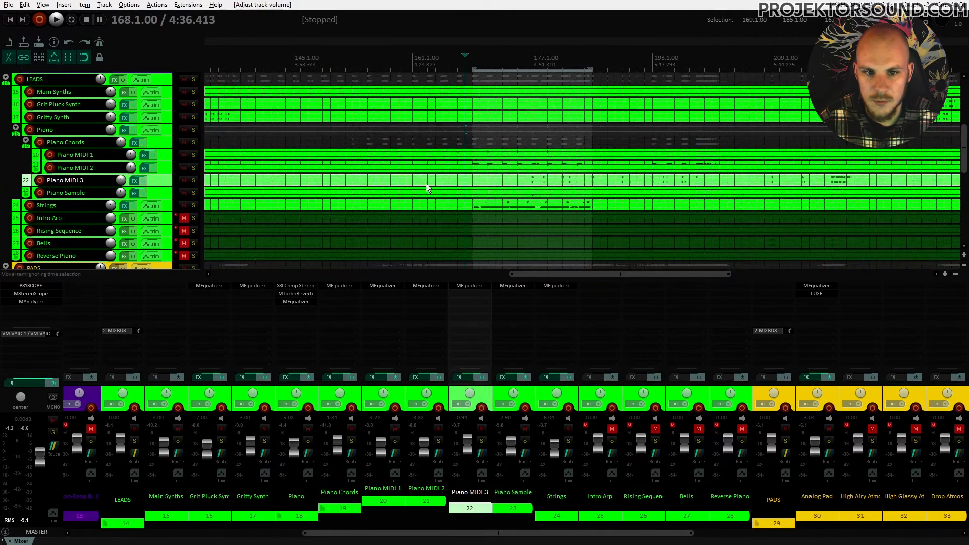
Unmute Main Vocal A, Main Vocal B, Main Vocal L and Main Vocal R, and solo the Main Vocal folder
{"action": "scroll", "coordinate": [426, 188], "scroll_direction": "up", "scroll_amount": 5}
{"action": "scroll", "coordinate": [381, 165], "scroll_direction": "down", "scroll_amount": 9}
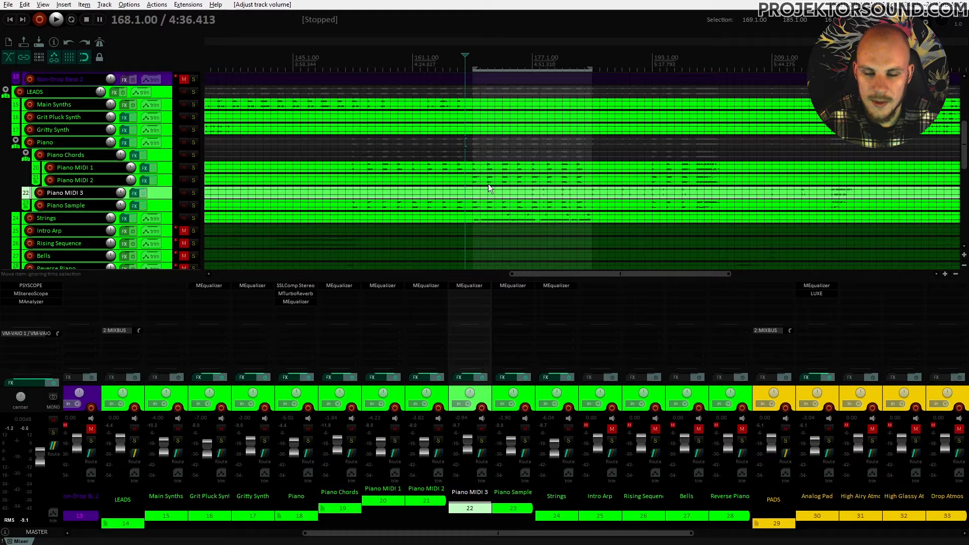
{"action": "scroll", "coordinate": [487, 187], "scroll_direction": "down", "scroll_amount": 3}
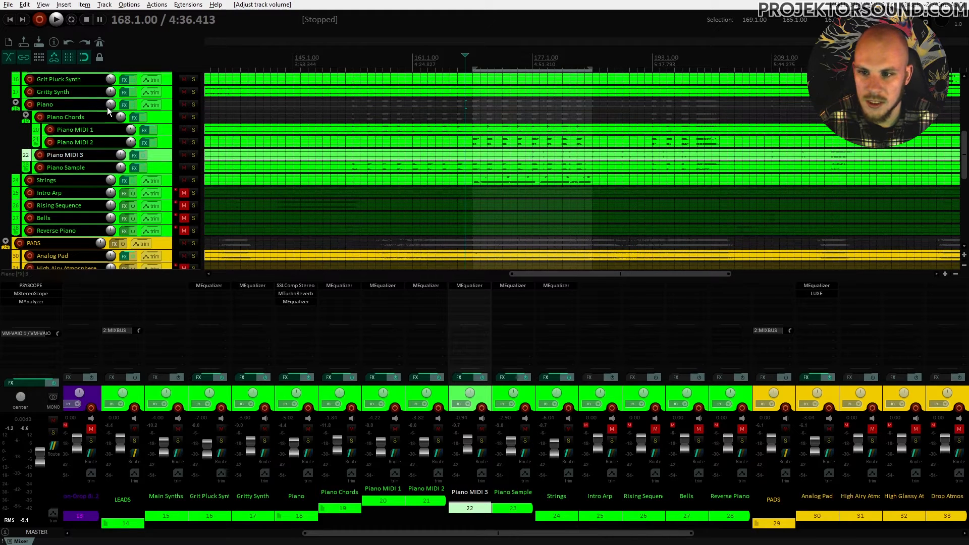
{"action": "scroll", "coordinate": [502, 199], "scroll_direction": "down", "scroll_amount": 19}
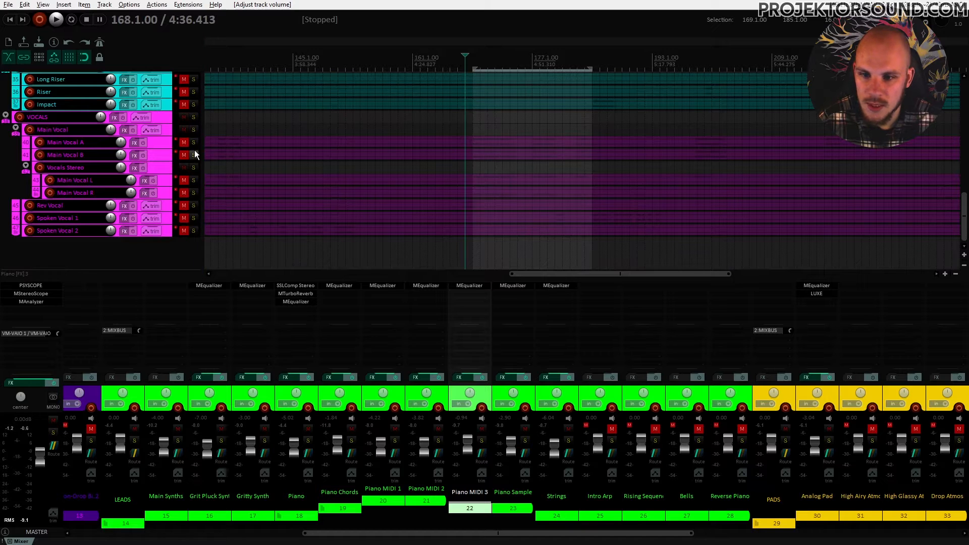
{"action": "left_click", "coordinate": [184, 142]}
{"action": "left_click", "coordinate": [184, 155]}
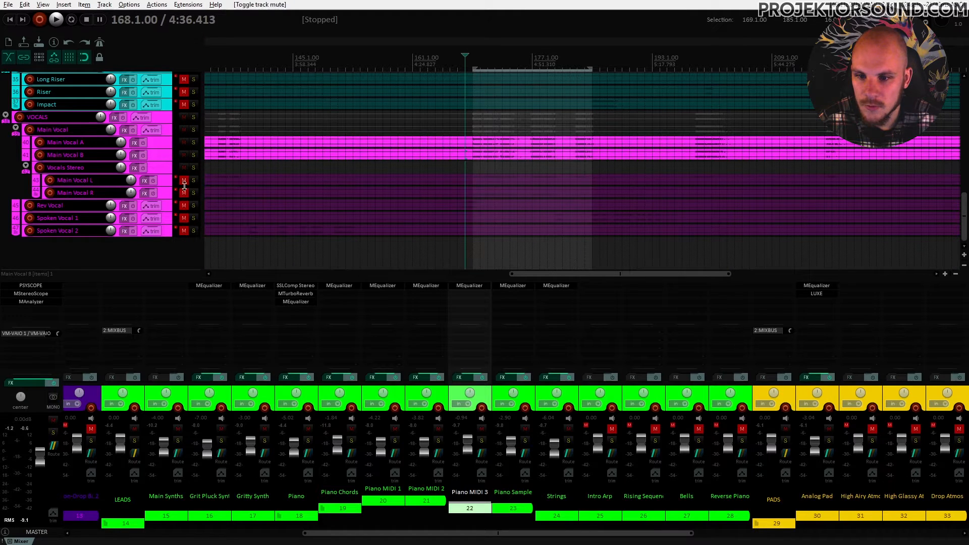
{"action": "left_click", "coordinate": [184, 180]}
{"action": "left_click", "coordinate": [184, 193]}
{"action": "left_click", "coordinate": [193, 130]}
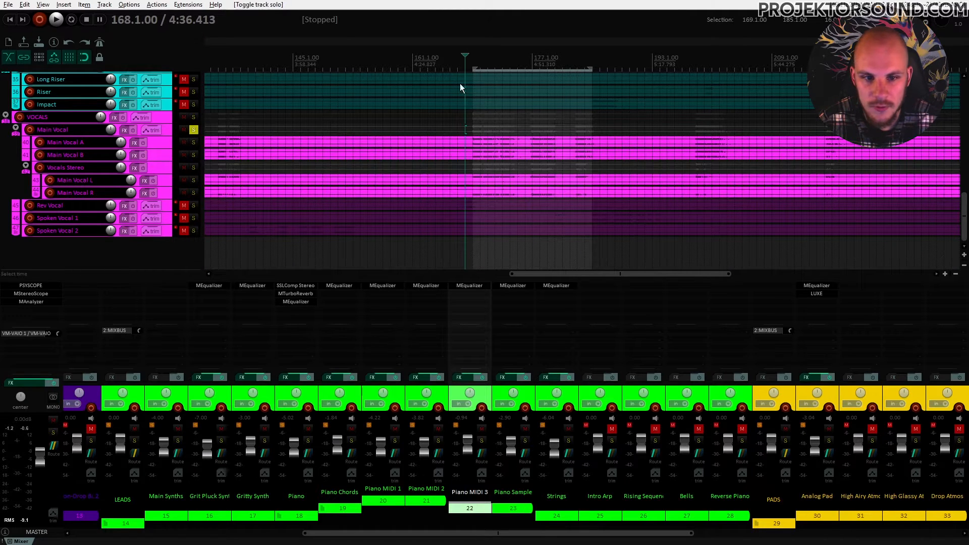
Set the Vocals Stereo folder's volume to about -4.4 dB and briefly play the soloed vocals from bar 169
{"action": "left_click_drag", "start_coordinate": [131, 180], "coordinate": [135, 192]}
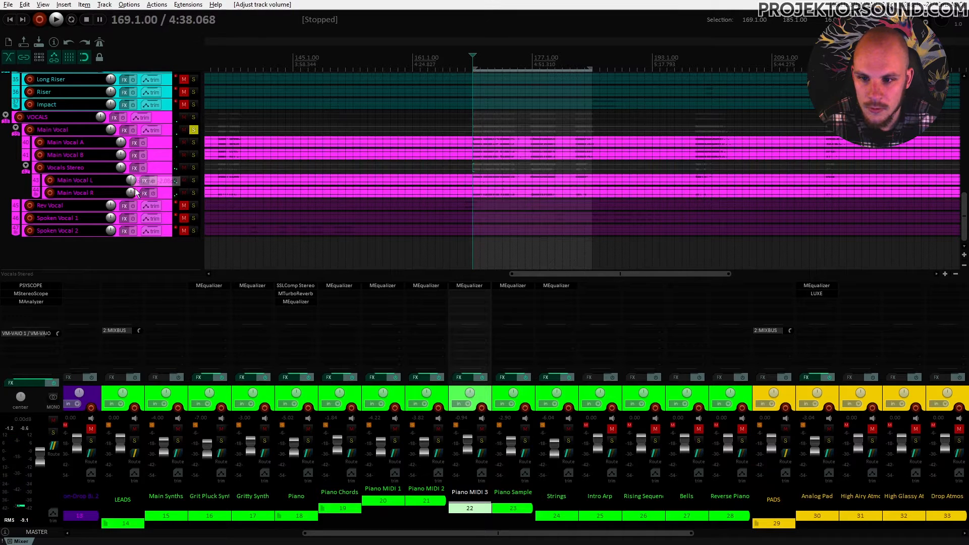
{"action": "key", "text": "space"}
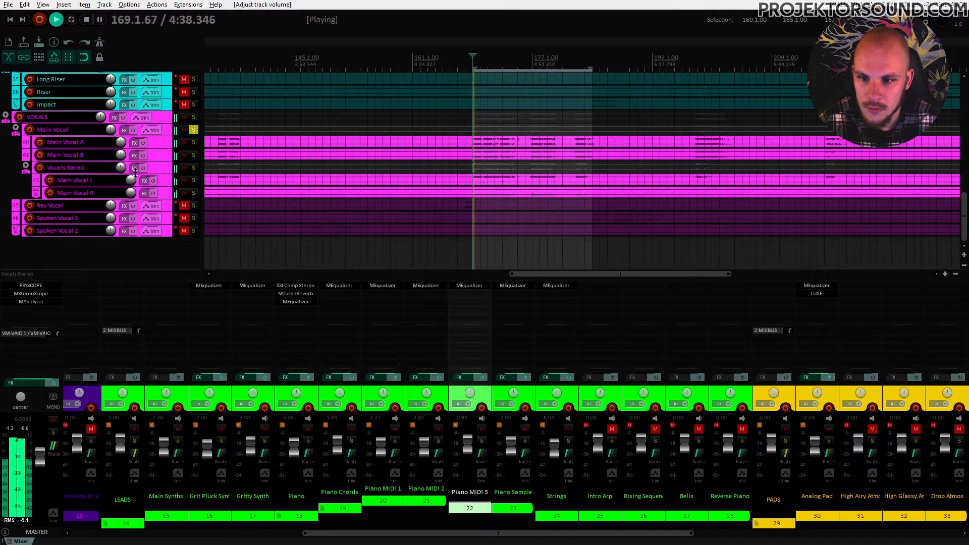
{"action": "key", "text": "space"}
Add the VST MEqualizer to the Vocals Stereo folder track and start playback to hear it
{"action": "left_click", "coordinate": [162, 168]}
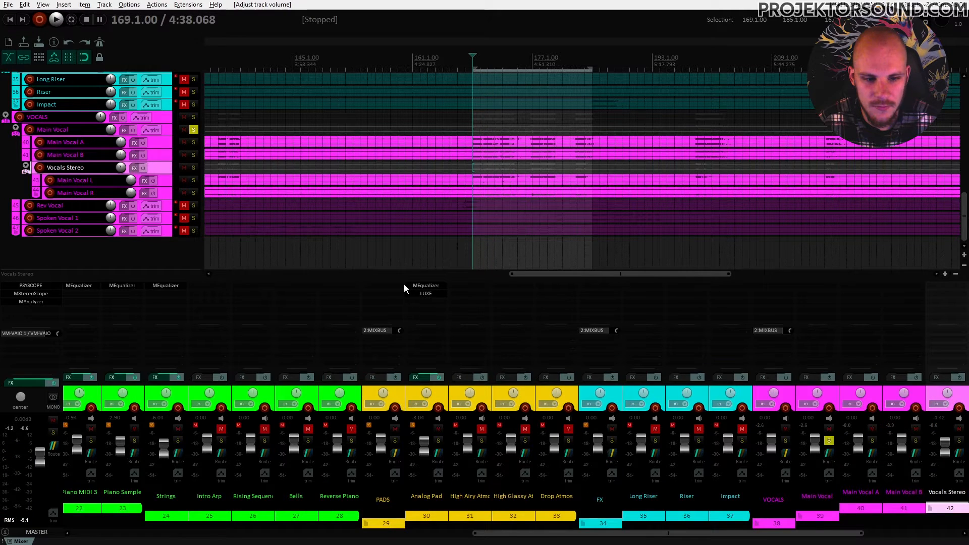
{"action": "double_click", "coordinate": [942, 292]}
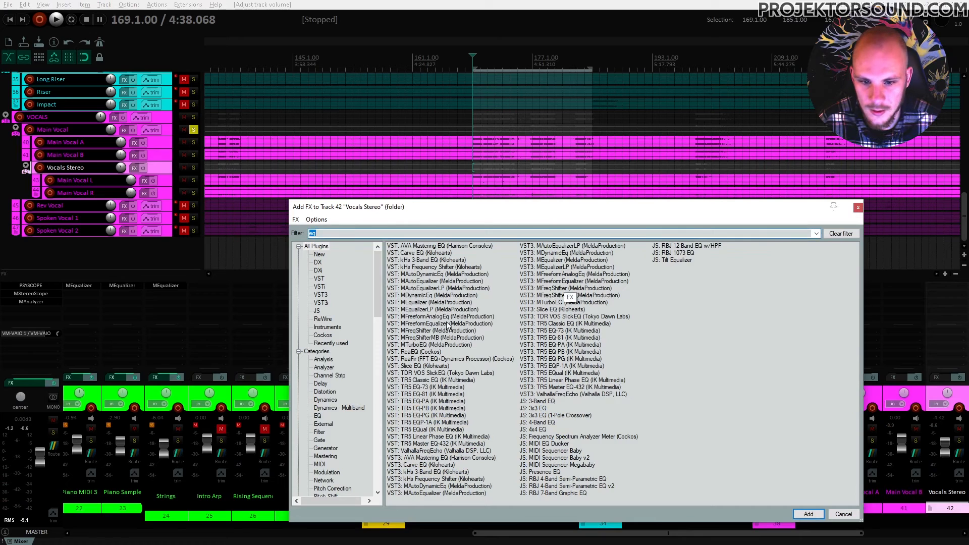
{"action": "double_click", "coordinate": [427, 302]}
{"action": "key", "text": "space"}
{"action": "key", "text": "space"}
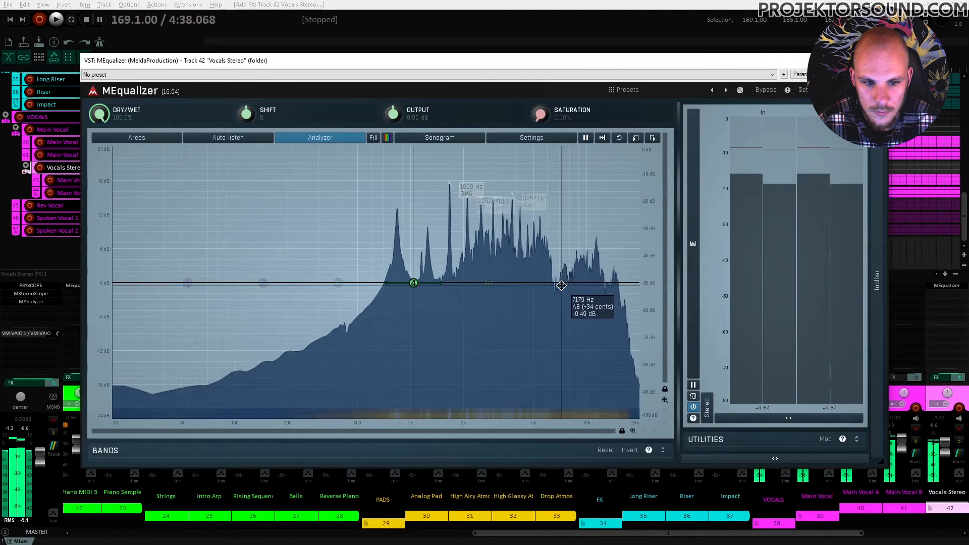
Shape the Vocals Stereo EQ with a deep high-shelf cut of about 10 dB and a narrower 9.7 dB cut near 3 kHz
{"action": "left_click_drag", "start_coordinate": [562, 284], "coordinate": [544, 342]}
{"action": "key", "text": "space"}
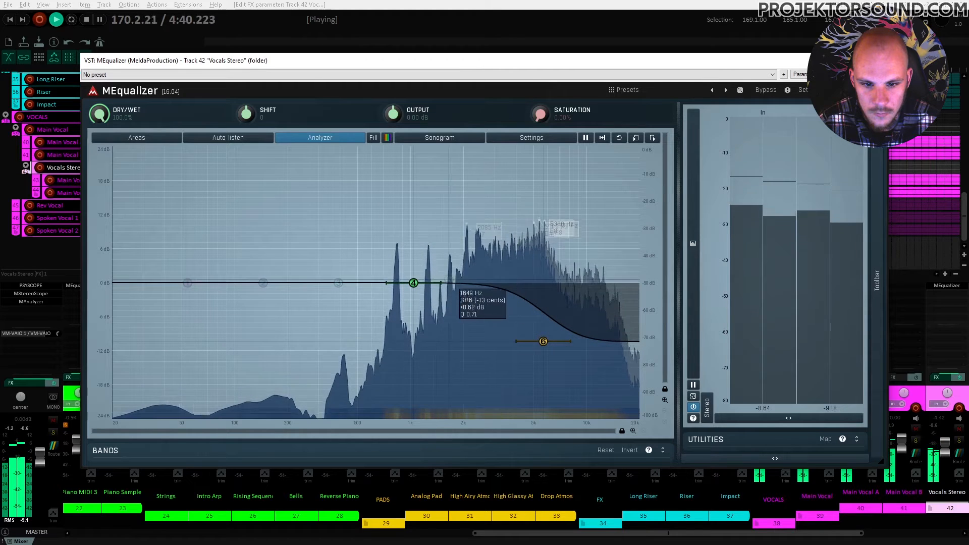
{"action": "left_click_drag", "start_coordinate": [416, 280], "coordinate": [498, 341]}
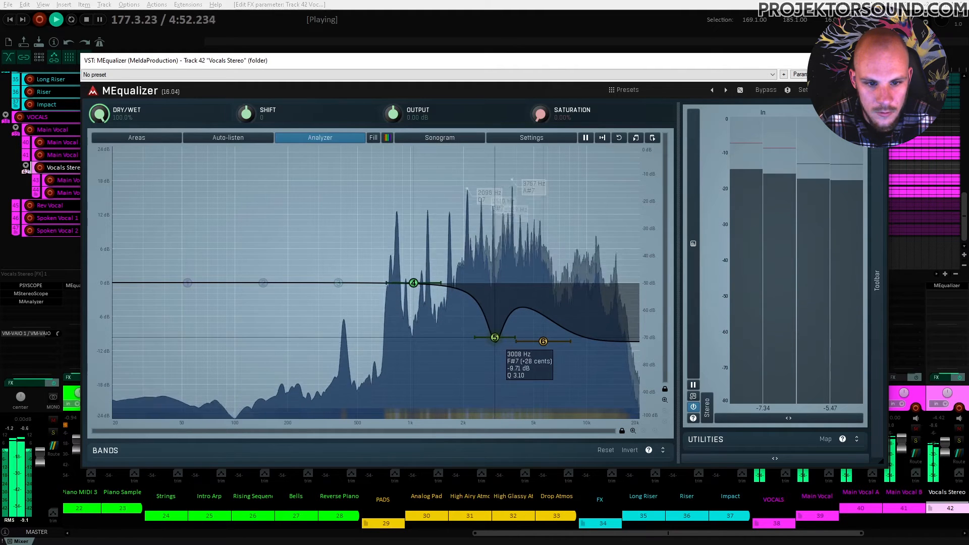
{"action": "left_click", "coordinate": [886, 60]}
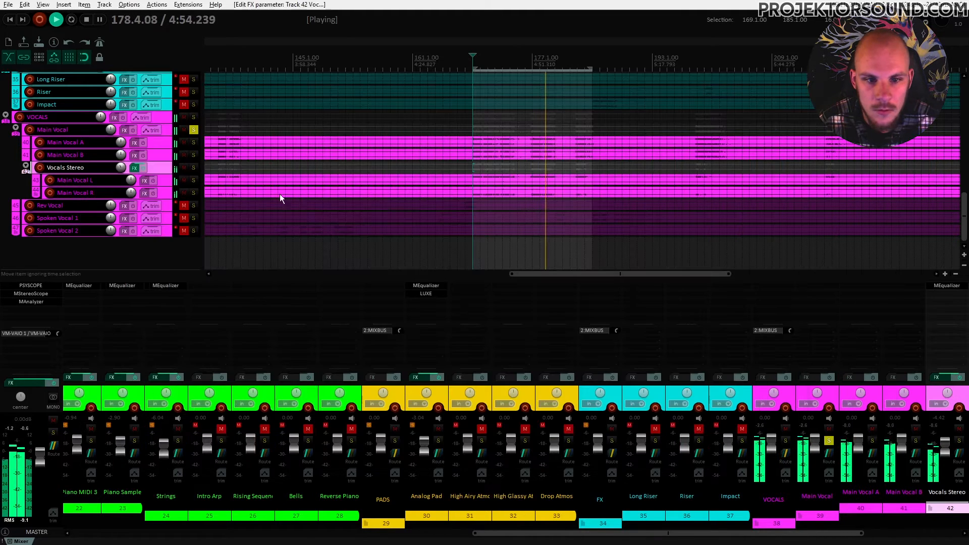
Audition Main Vocal A on its own by soloing it
{"action": "left_click", "coordinate": [161, 143]}
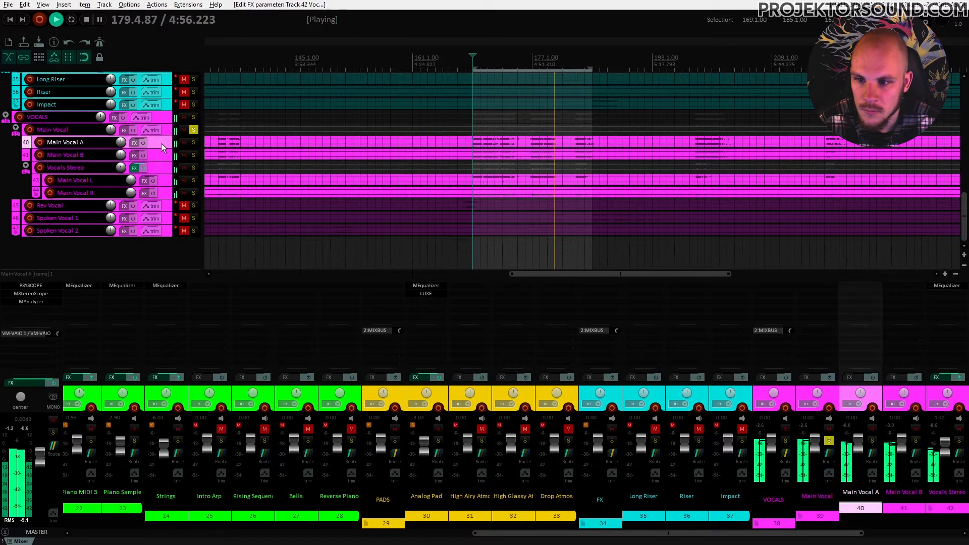
{"action": "left_click", "coordinate": [193, 143]}
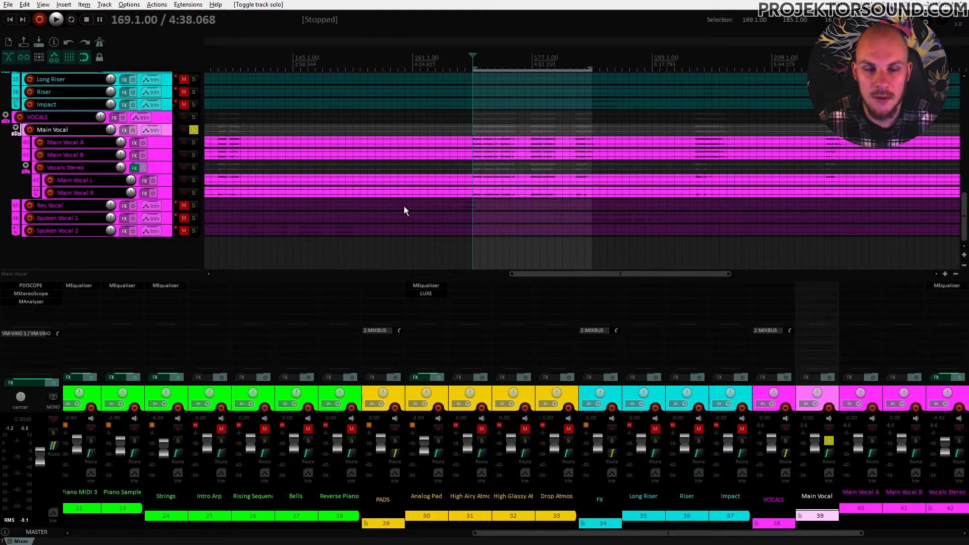
Add a folder track named "Main Vocals Mains" inside Main Vocal, holding Main Vocal A and B, in the same magenta colour
{"action": "key", "text": "ctrl+t"}
{"action": "type", "text": "Main"}
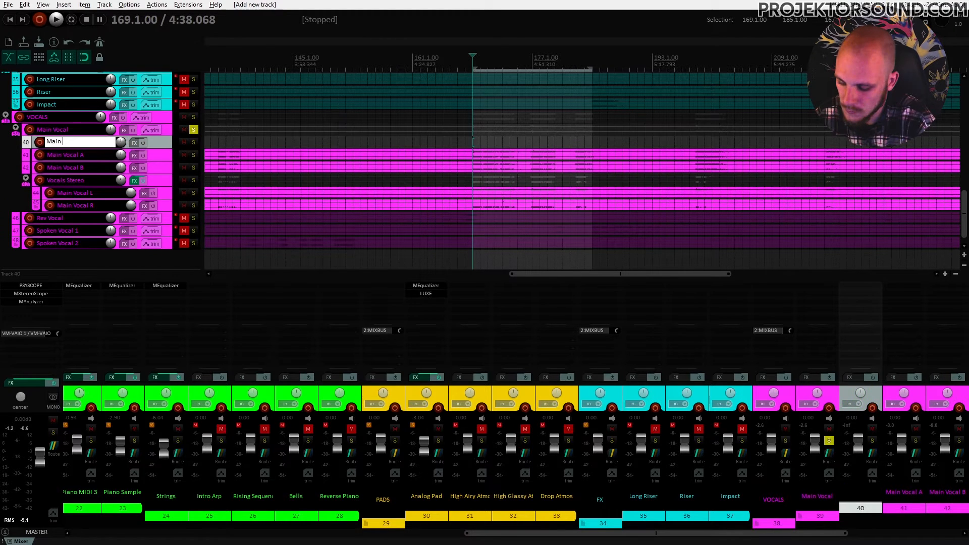
{"action": "type", "text": " Vocals mai"}
{"action": "type", "text": "ns"}
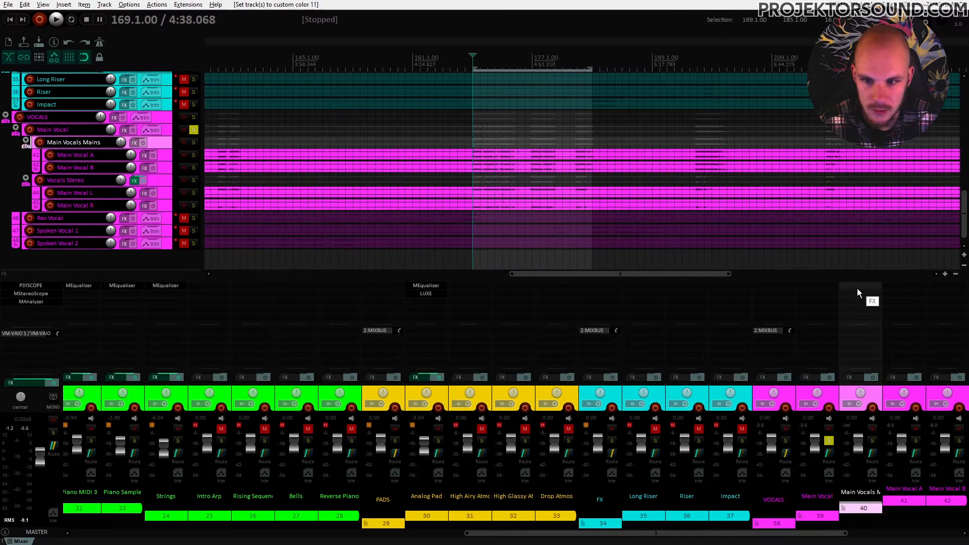
EQ Main Vocals Mains with MEqualizer: boost about 6 dB near 590 Hz, cut about 3.4 dB near 4.3 kHz, and gently lower the high shelf
{"action": "key", "text": "space"}
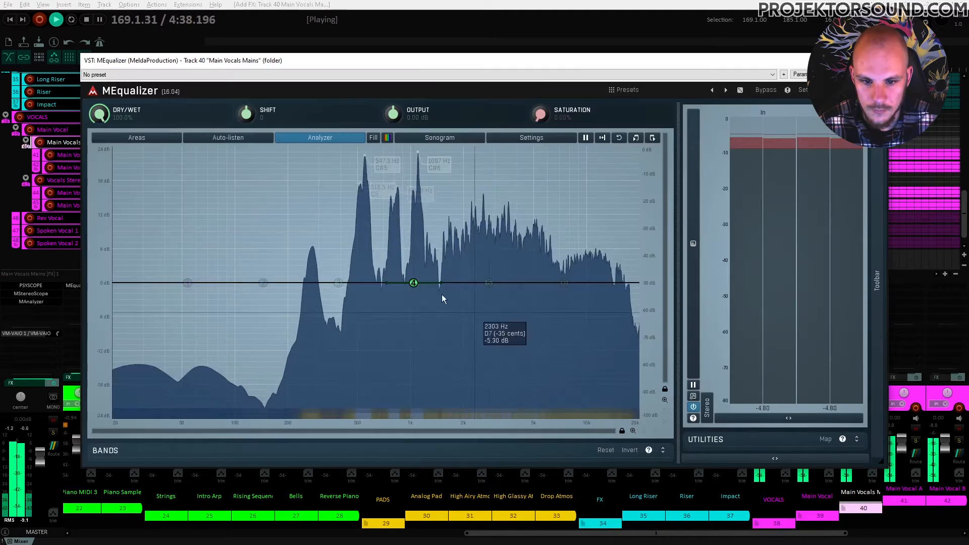
{"action": "left_click_drag", "start_coordinate": [414, 282], "coordinate": [371, 245]}
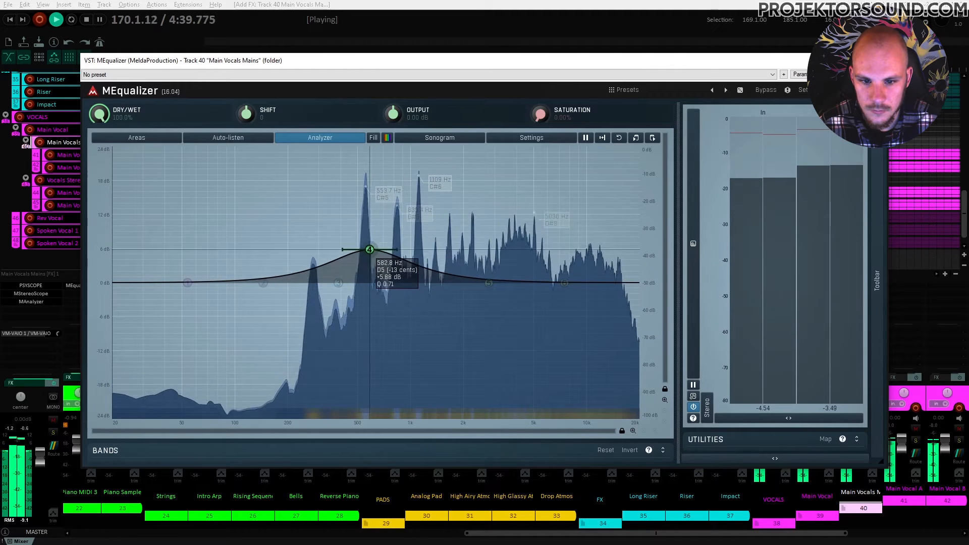
{"action": "left_click_drag", "start_coordinate": [488, 282], "coordinate": [524, 303]}
{"action": "left_click_drag", "start_coordinate": [371, 246], "coordinate": [370, 247]}
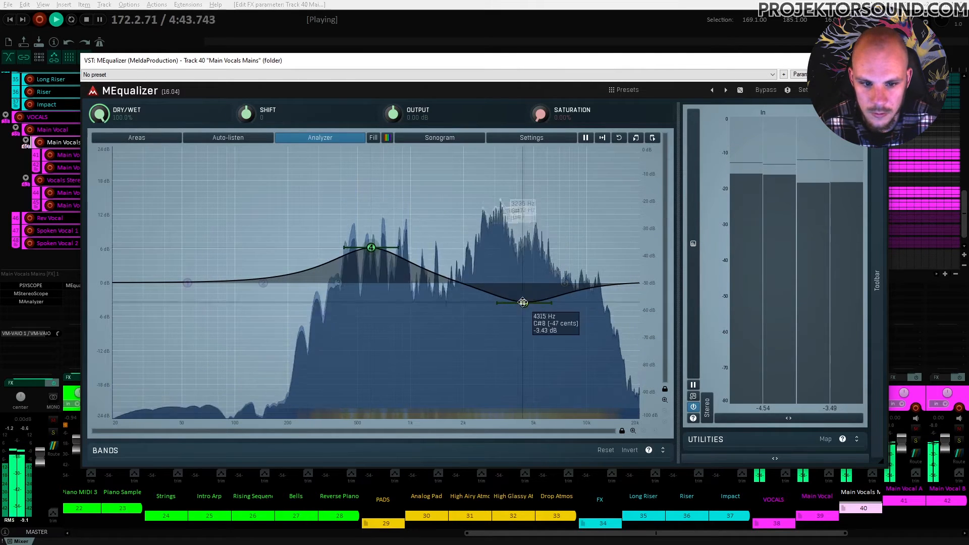
{"action": "left_click_drag", "start_coordinate": [563, 284], "coordinate": [593, 300]}
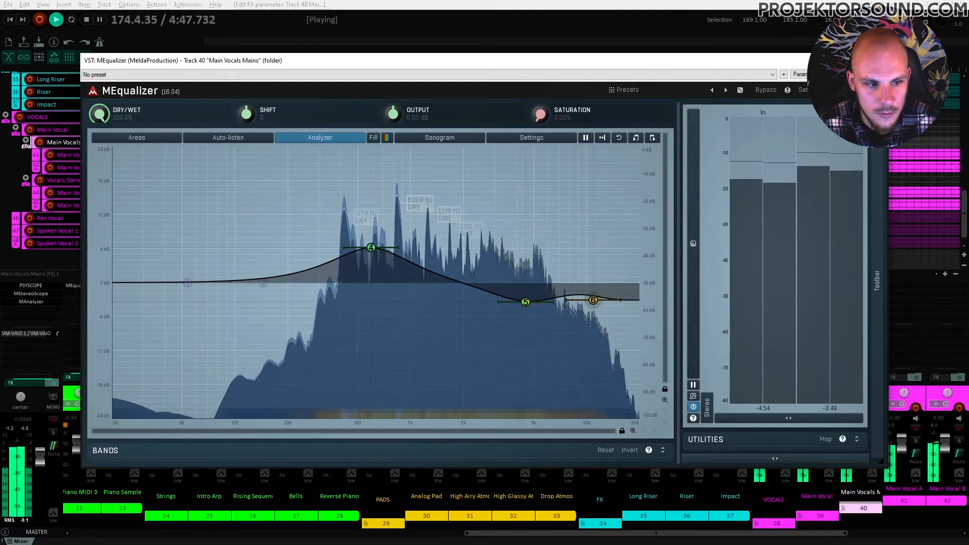
{"action": "left_click", "coordinate": [875, 60]}
Unsolo Main Vocal, replay from bar 168, and reduce the Main Vocals Mains EQ boost near 590 Hz to about 3 dB
{"action": "left_click", "coordinate": [193, 130]}
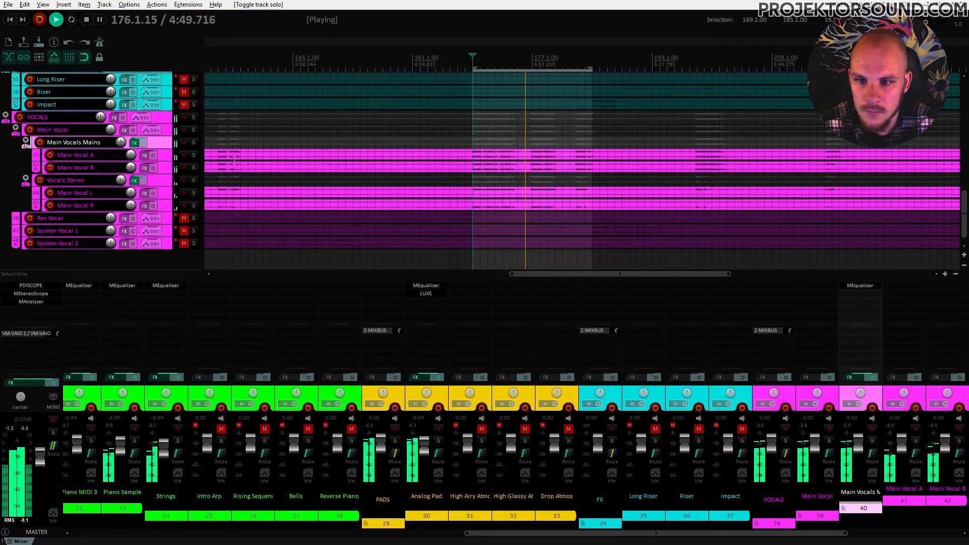
{"action": "left_click", "coordinate": [467, 157]}
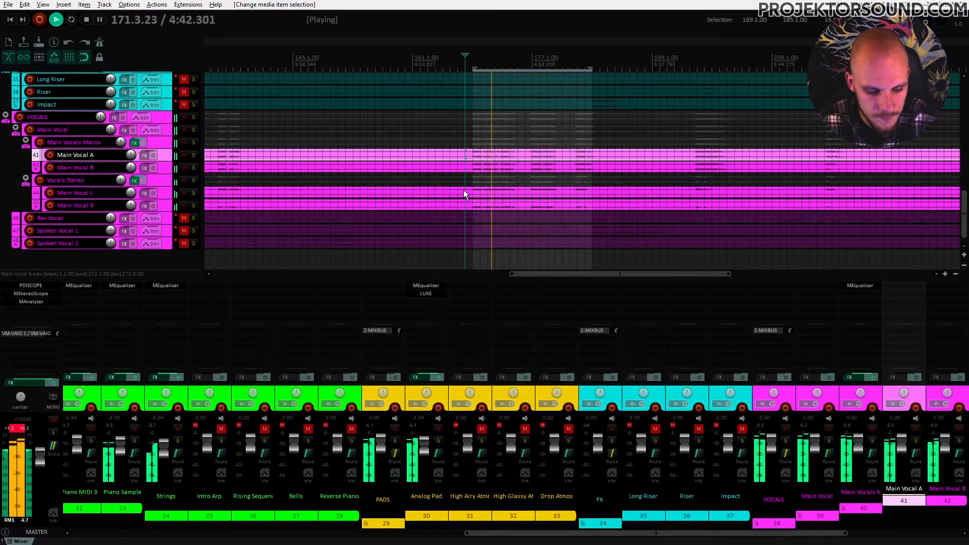
{"action": "left_click", "coordinate": [852, 285]}
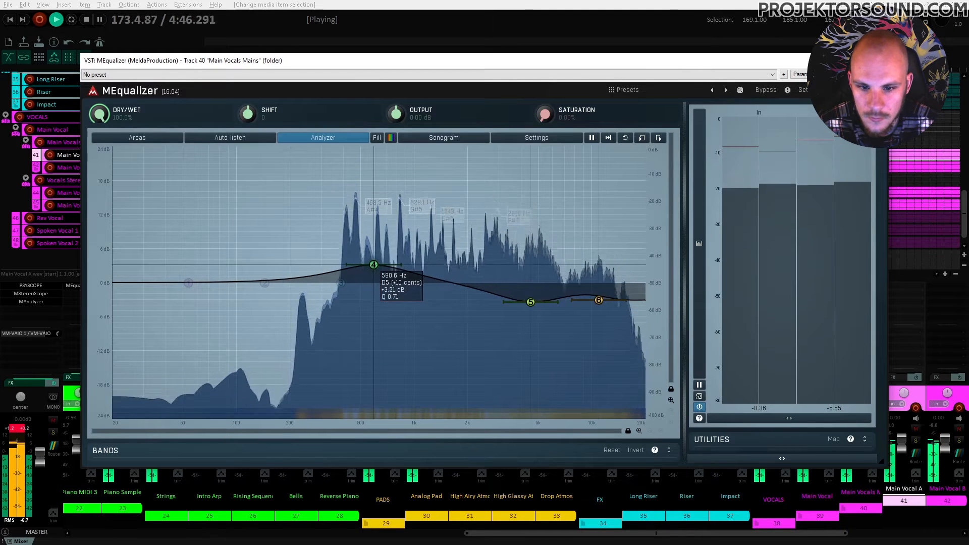
{"action": "left_click_drag", "start_coordinate": [374, 264], "coordinate": [376, 266]}
{"action": "left_click", "coordinate": [876, 60]}
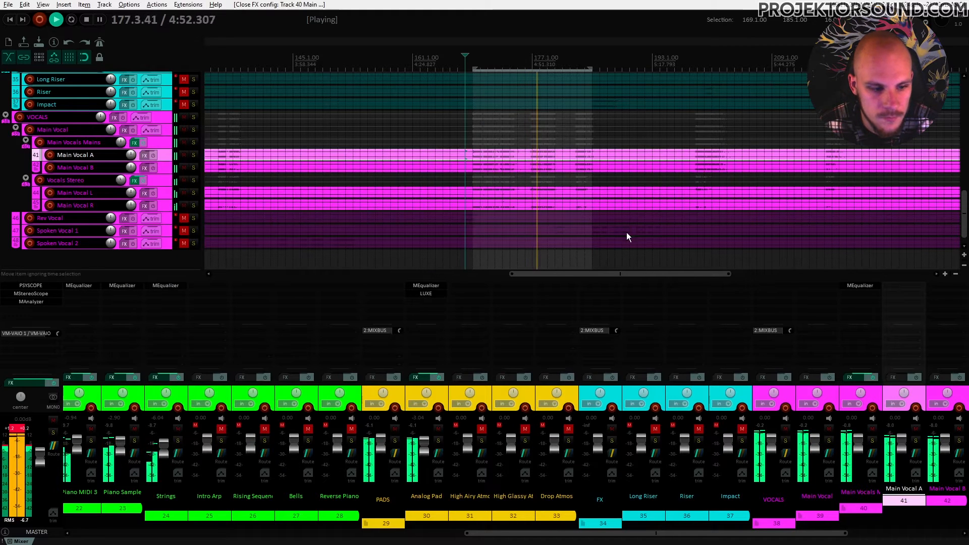
Add the VST LUXE plugin to the Main Vocal folder track with its amount raised to 31
{"action": "double_click", "coordinate": [835, 302]}
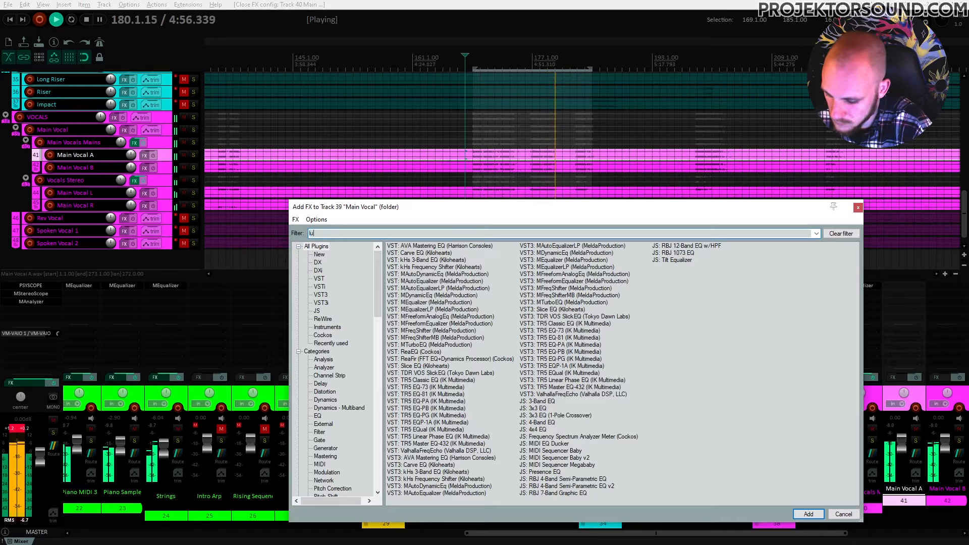
{"action": "double_click", "coordinate": [413, 247]}
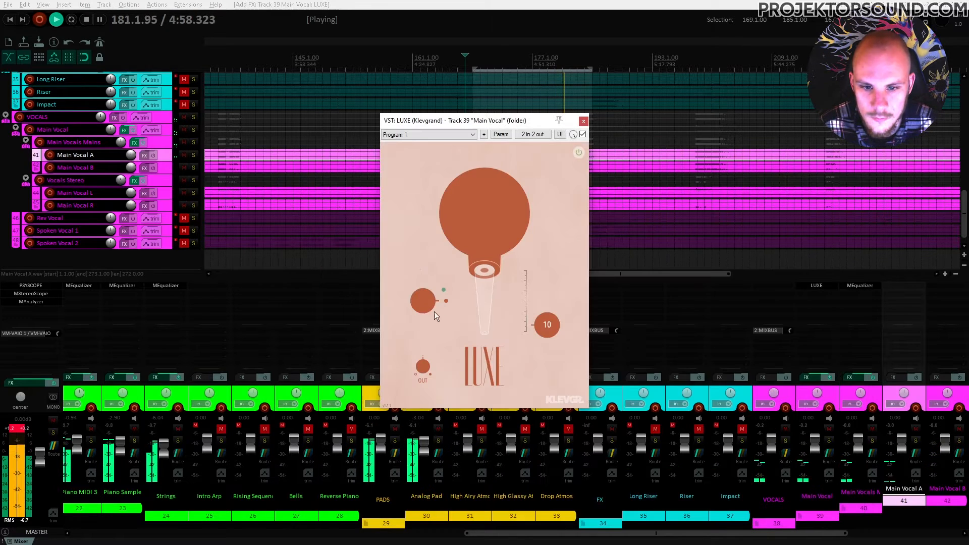
{"action": "mouse_move", "coordinate": [556, 319]}
{"action": "left_mouse_down"}
{"action": "mouse_move", "coordinate": [563, 313]}
{"action": "mouse_move", "coordinate": [550, 314]}
{"action": "left_mouse_up"}
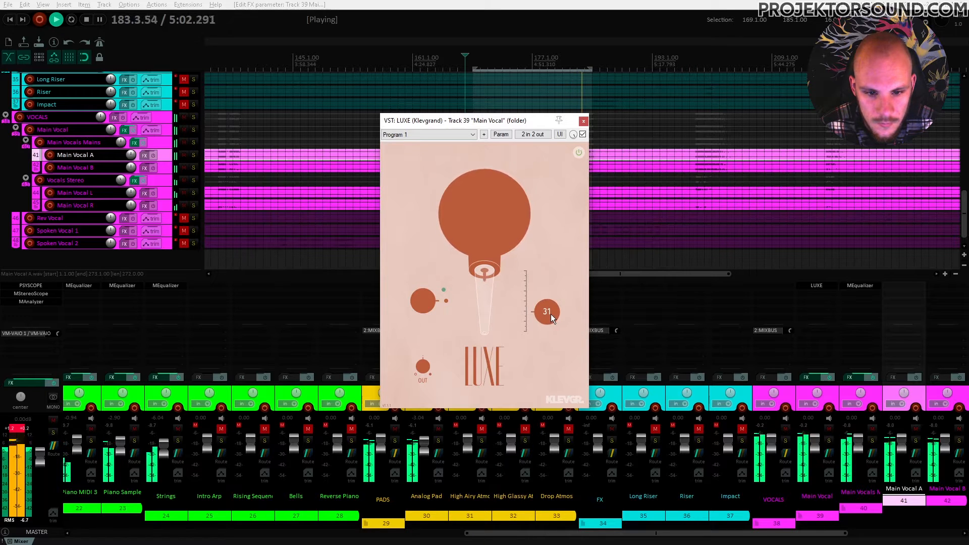
{"action": "left_click", "coordinate": [583, 121]}
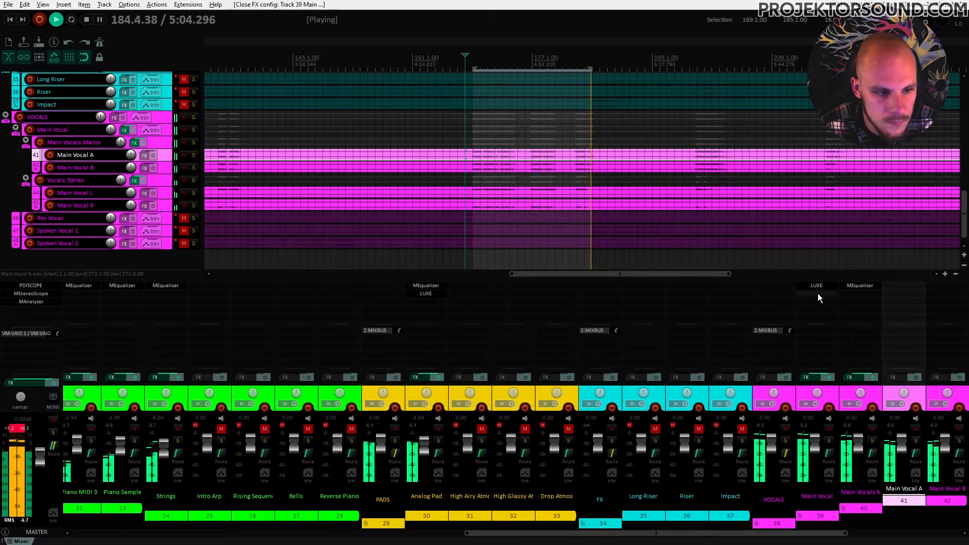
{"action": "double_click", "coordinate": [818, 295]}
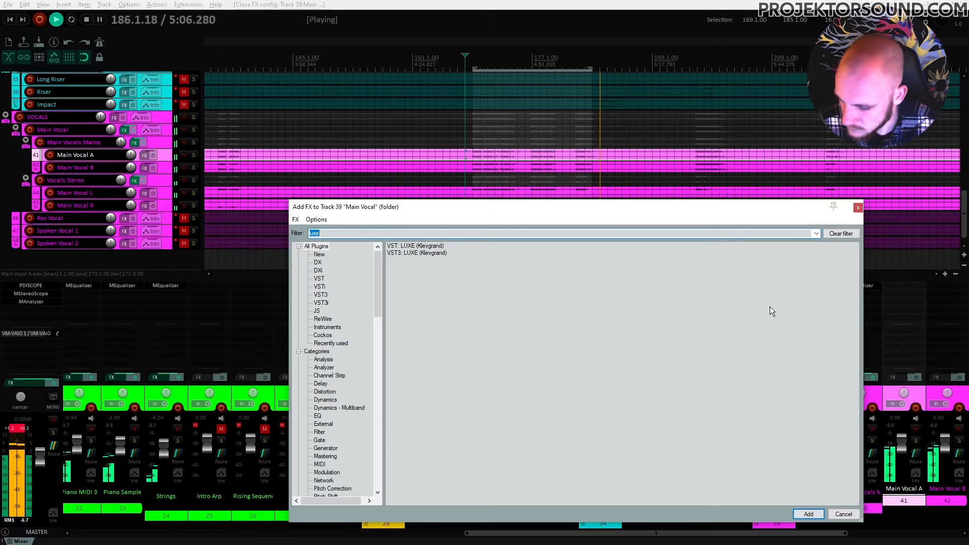
{"action": "type", "text": "stereo"}
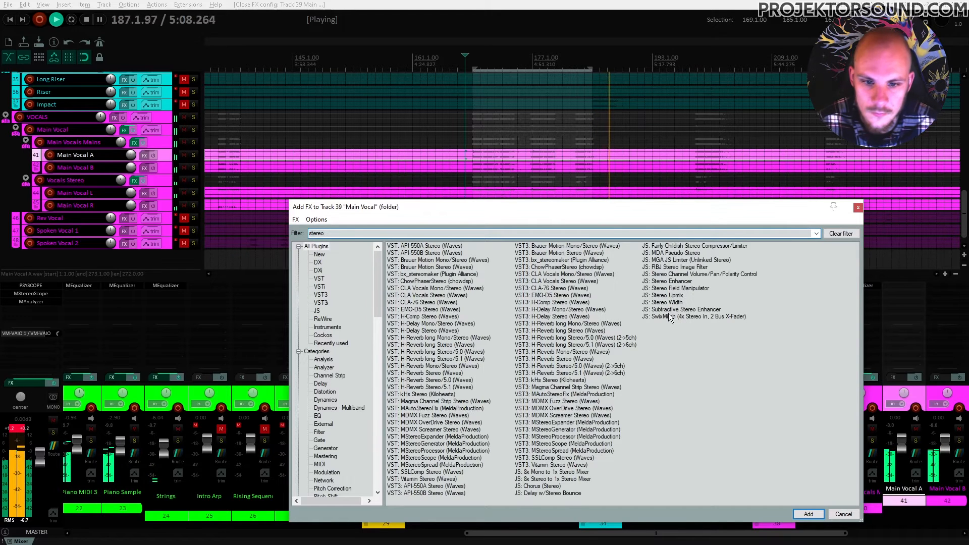
{"action": "key", "text": "BackSpace"}
{"action": "key", "text": "BackSpace"}
{"action": "key", "text": "BackSpace"}
{"action": "key", "text": "BackSpace"}
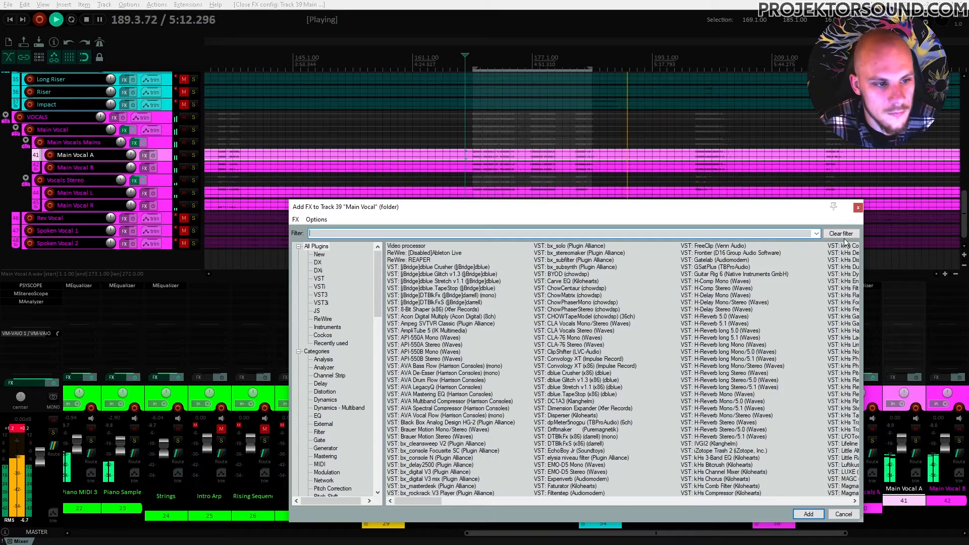
{"action": "left_click", "coordinate": [858, 208]}
Add the VST MEqualizer to the Main Vocal folder track after LUXE
{"action": "double_click", "coordinate": [819, 297]}
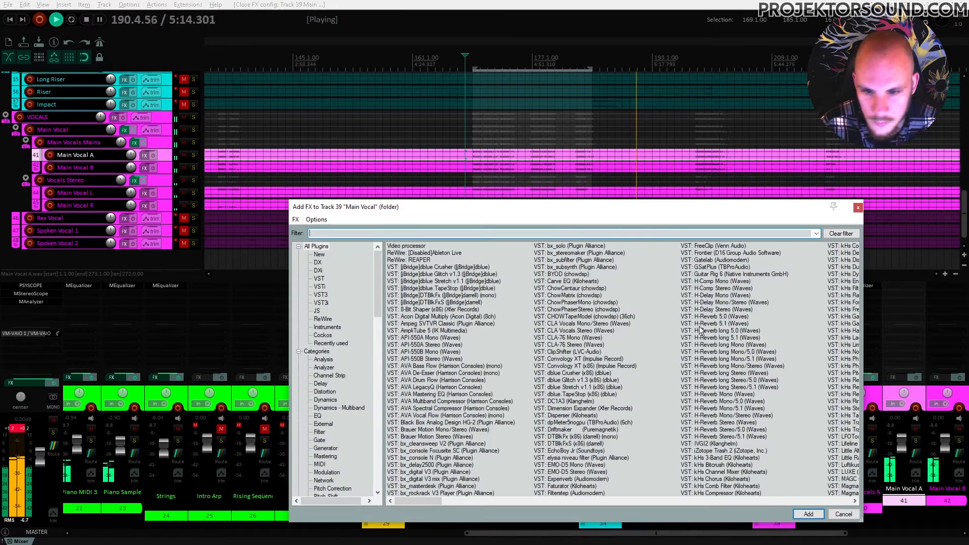
{"action": "type", "text": "eq"}
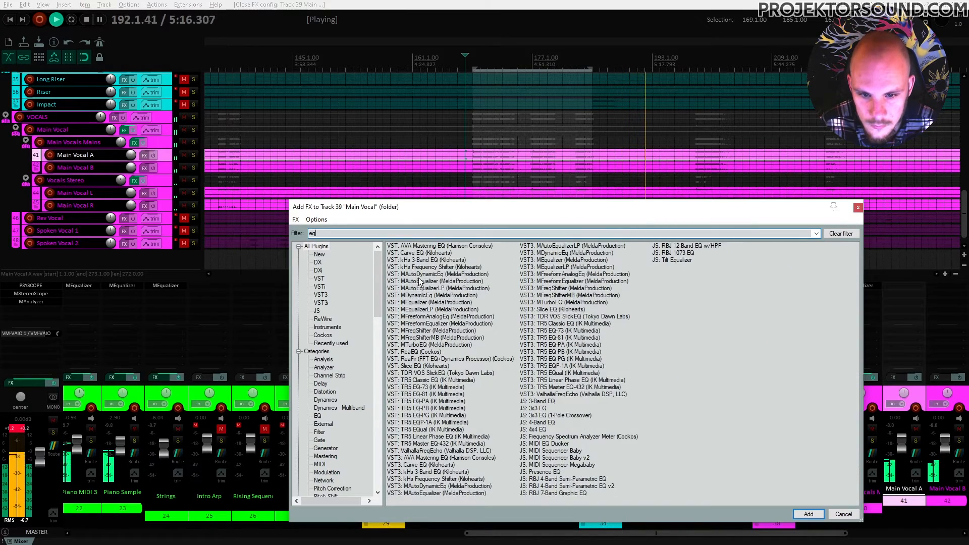
{"action": "double_click", "coordinate": [418, 305]}
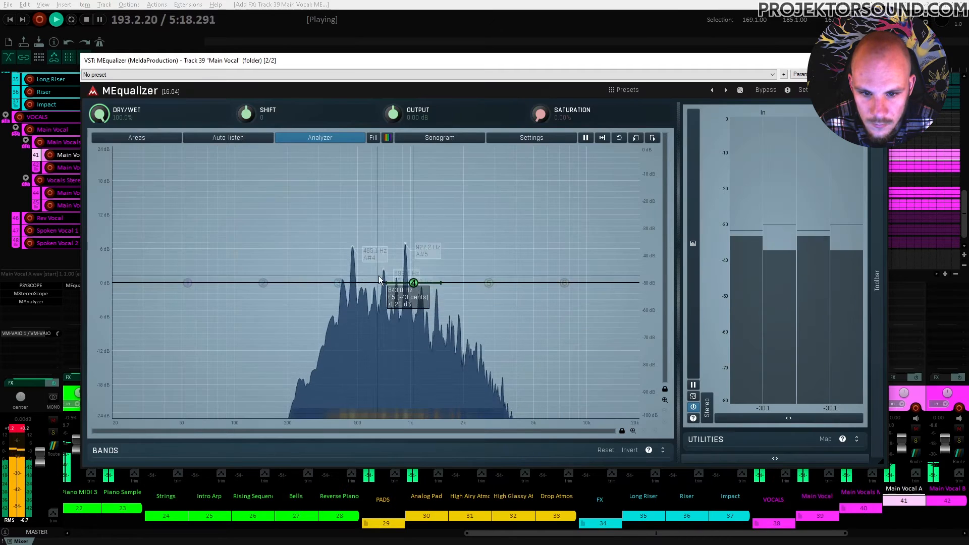
Enable band 4 near 570 Hz in the Main Vocal folder's MEqualizer and switch the plugin to mid/side processing
{"action": "left_click_drag", "start_coordinate": [412, 281], "coordinate": [368, 281]}
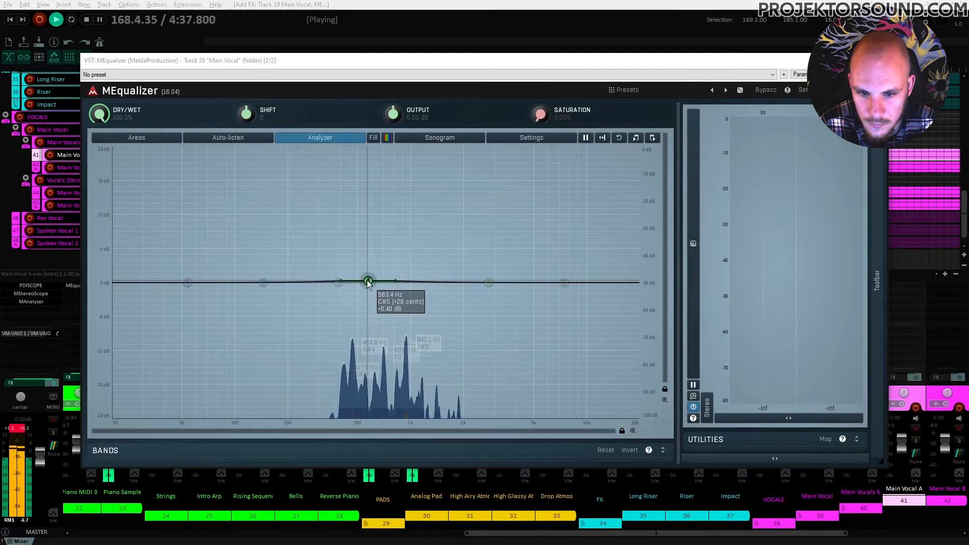
{"action": "double_click", "coordinate": [368, 281]}
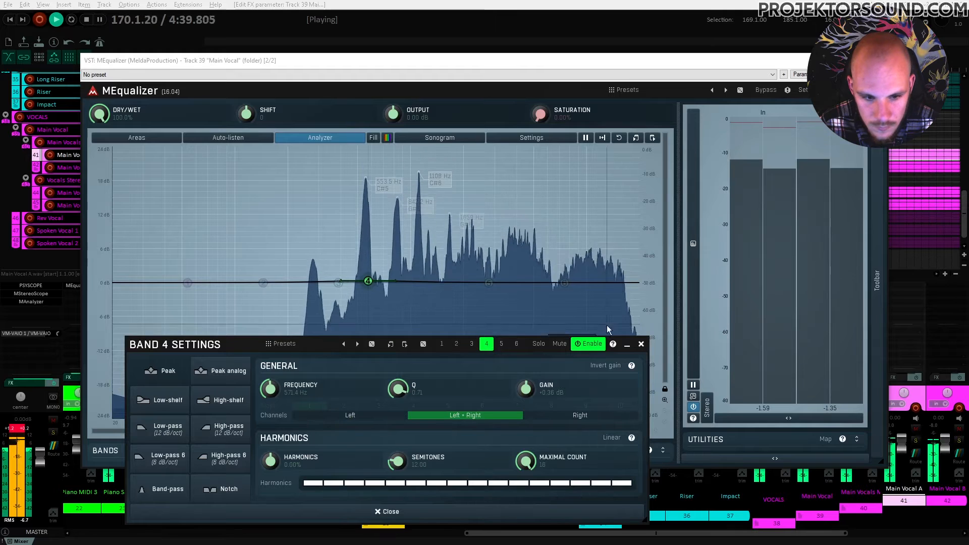
{"action": "left_click", "coordinate": [641, 343]}
{"action": "left_click", "coordinate": [879, 206]}
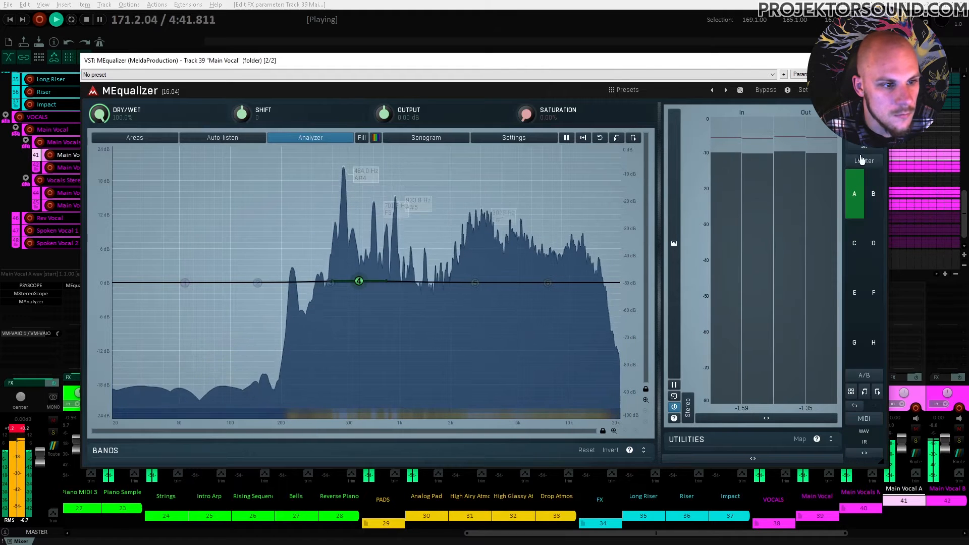
{"action": "left_click", "coordinate": [861, 162]}
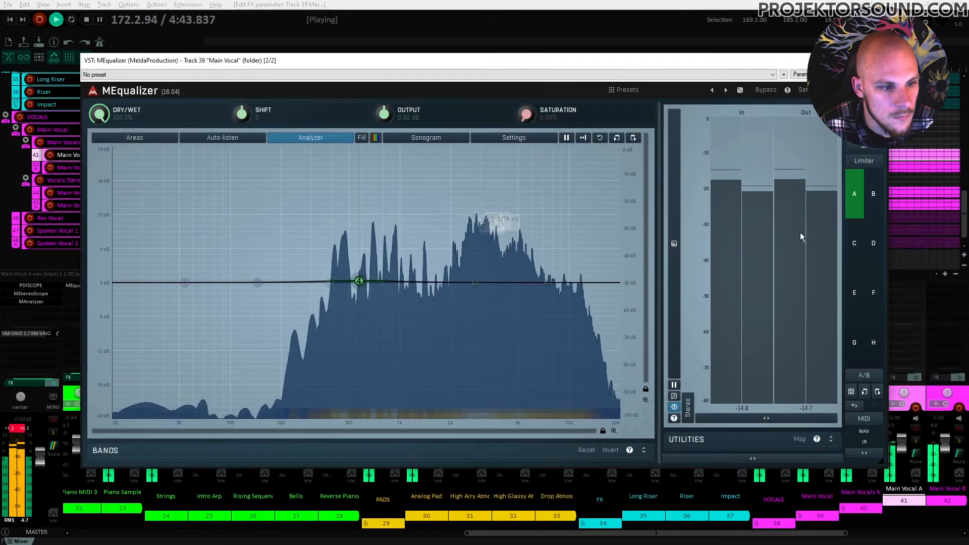
Restrict band 4 to the Mid channel, cut it by about 3.7 dB near 556 Hz, and stop playback
{"action": "double_click", "coordinate": [358, 280]}
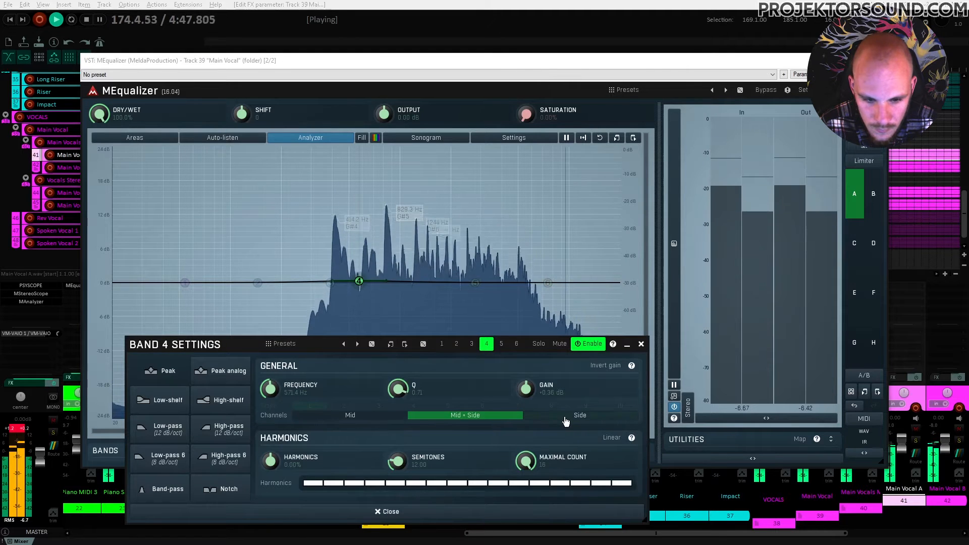
{"action": "left_click", "coordinate": [366, 416]}
{"action": "left_click", "coordinate": [641, 344]}
{"action": "mouse_move", "coordinate": [358, 281]}
{"action": "left_mouse_down"}
{"action": "mouse_move", "coordinate": [358, 306]}
{"action": "mouse_move", "coordinate": [363, 299]}
{"action": "left_mouse_up"}
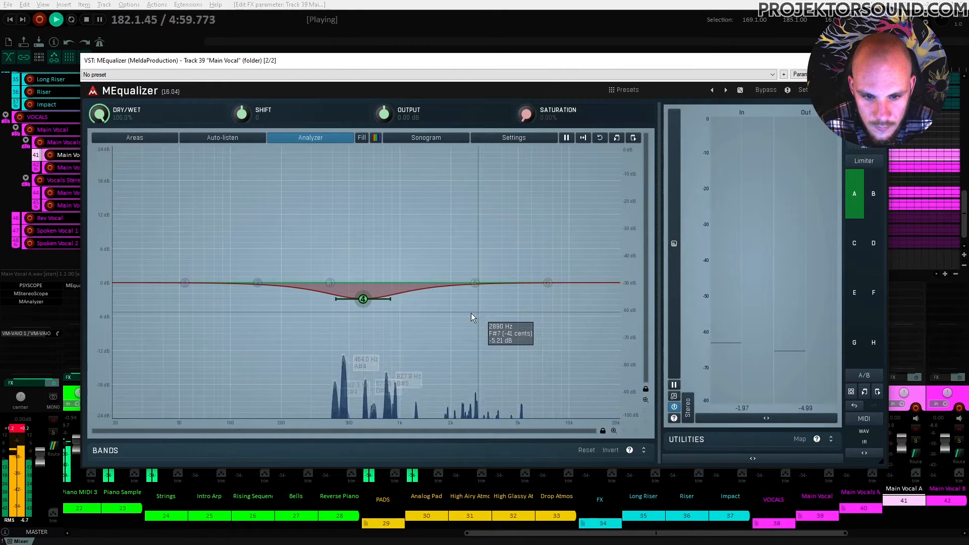
{"action": "left_click_drag", "start_coordinate": [363, 298], "coordinate": [357, 304]}
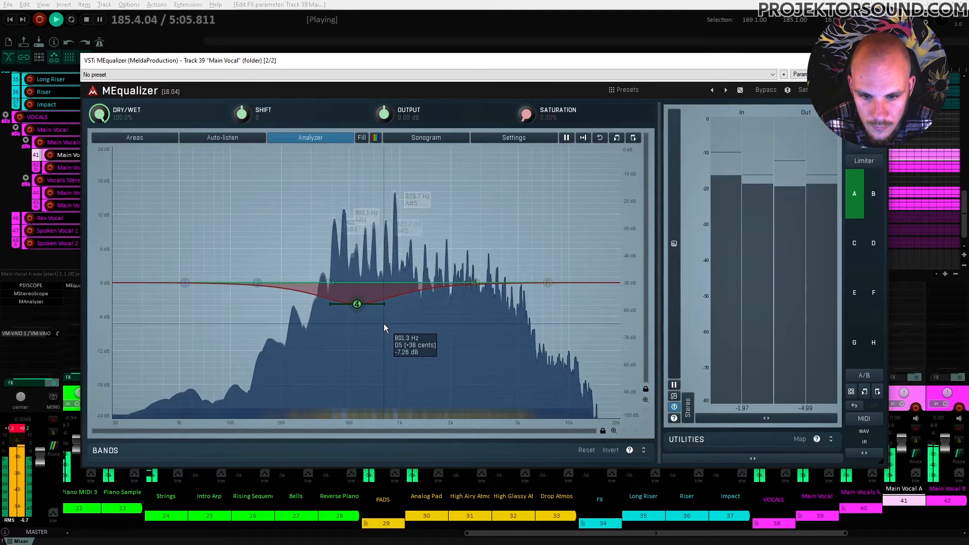
{"action": "key", "text": "space"}
{"action": "key", "text": "Escape"}
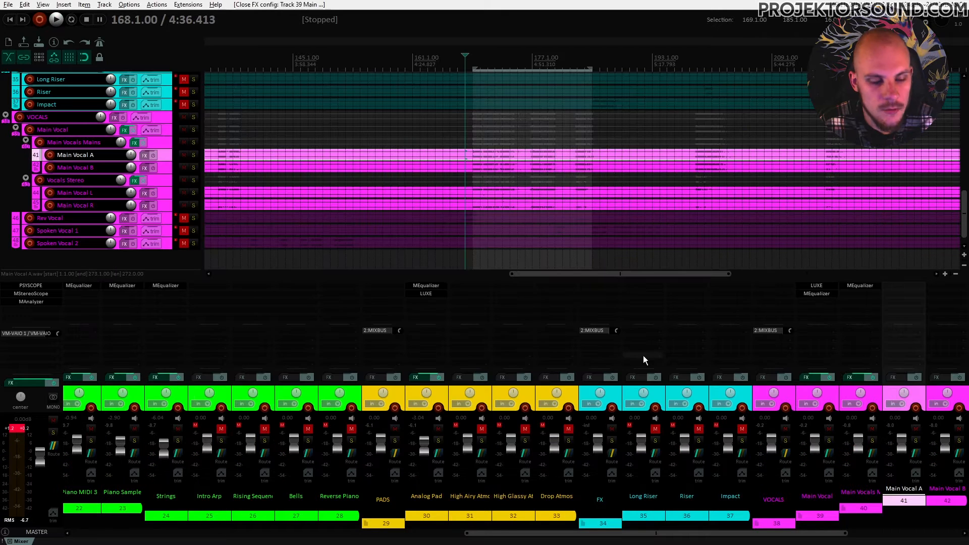
Review the band 4 channel settings in the Main Vocal folder's MEqualizer
{"action": "left_click", "coordinate": [816, 294]}
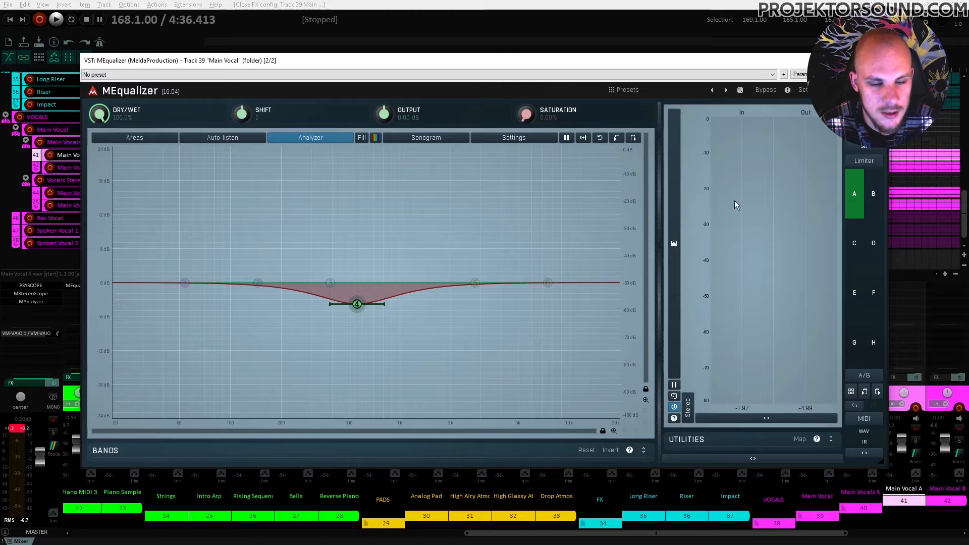
{"action": "double_click", "coordinate": [357, 303]}
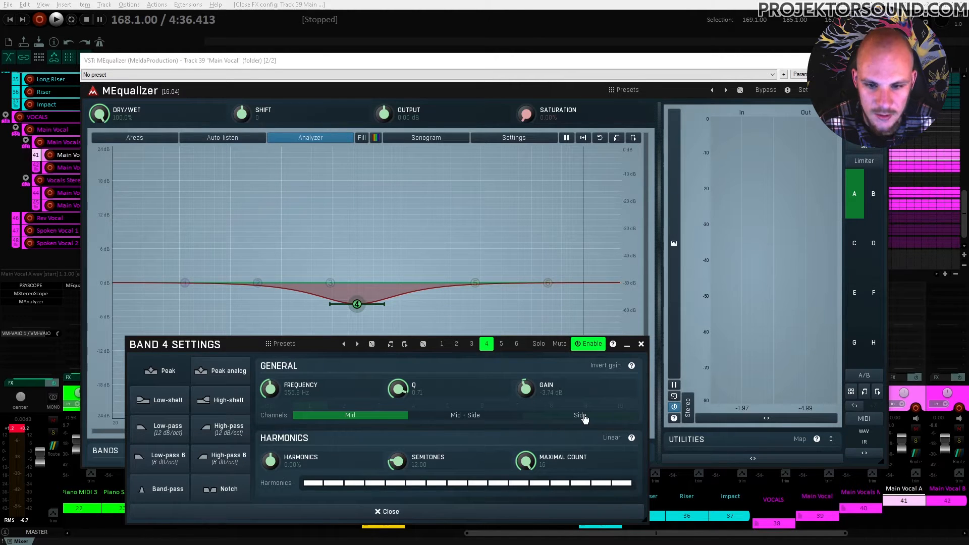
{"action": "left_click", "coordinate": [641, 344]}
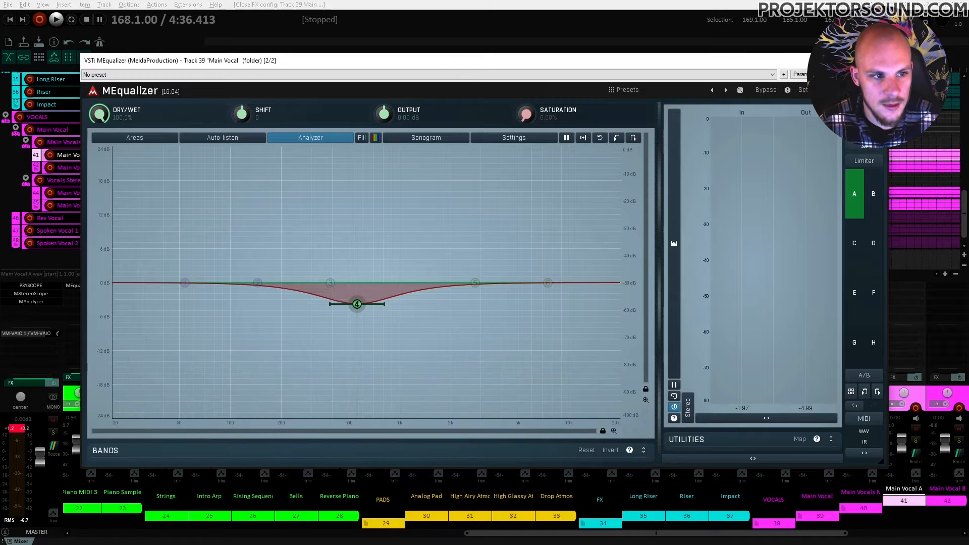
{"action": "left_click", "coordinate": [876, 60]}
{"action": "scroll", "coordinate": [499, 195], "scroll_direction": "up", "scroll_amount": 3}
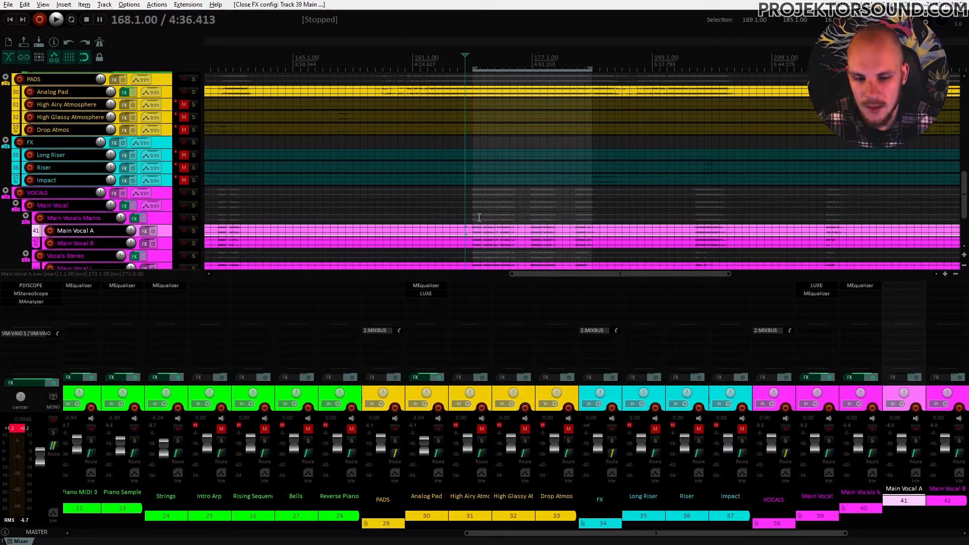
{"action": "scroll", "coordinate": [496, 186], "scroll_direction": "down", "scroll_amount": 2}
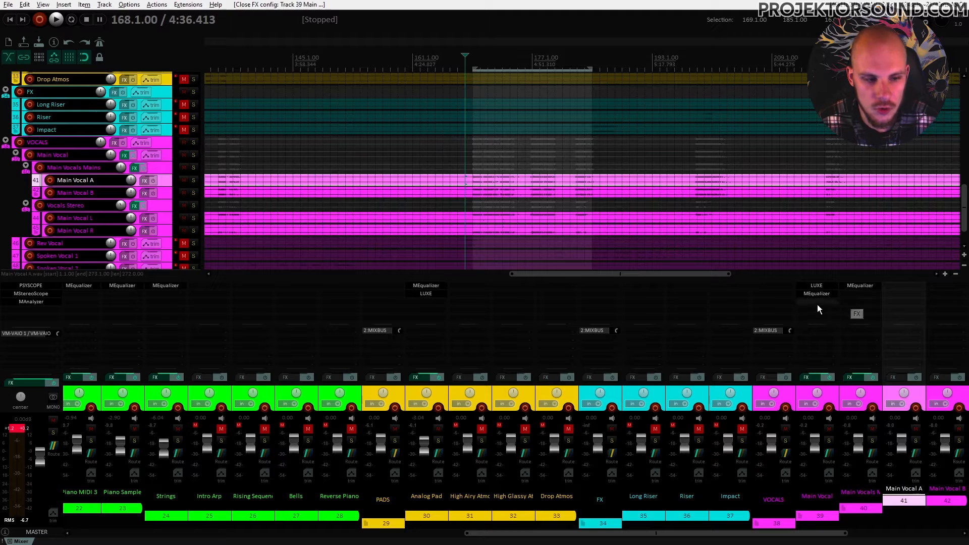
{"action": "scroll", "coordinate": [605, 234], "scroll_direction": "up", "scroll_amount": 3}
{"action": "scroll", "coordinate": [500, 147], "scroll_direction": "up", "scroll_amount": 2}
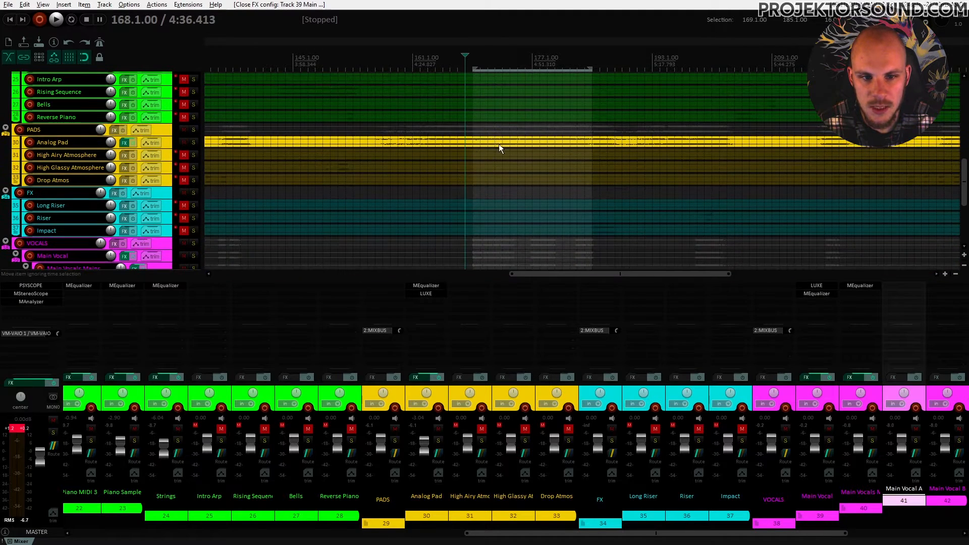
{"action": "scroll", "coordinate": [499, 181], "scroll_direction": "up", "scroll_amount": 2}
{"action": "scroll", "coordinate": [492, 182], "scroll_direction": "down", "scroll_amount": 8}
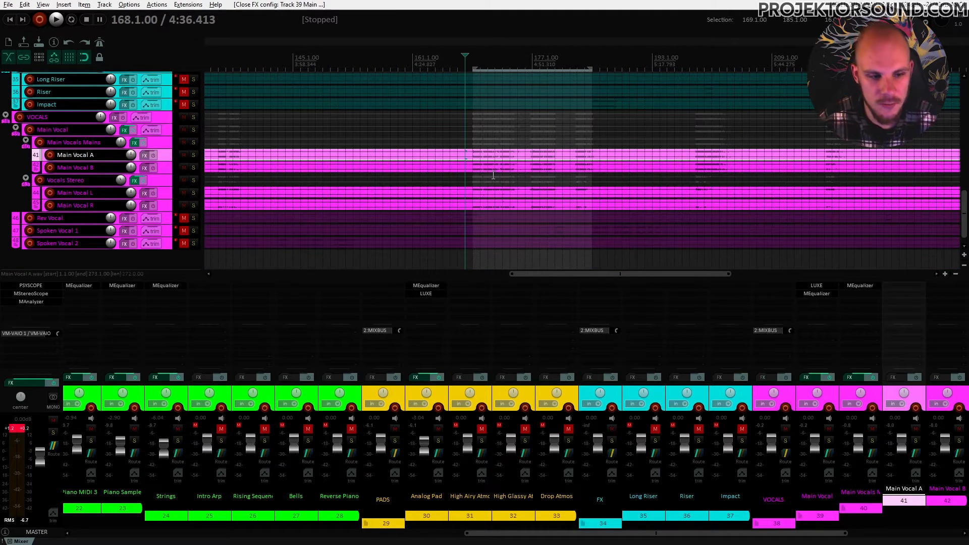
Compare the MEqualizer curves on the Main Vocal folder and the Main Vocals Mains track
{"action": "left_click", "coordinate": [812, 294]}
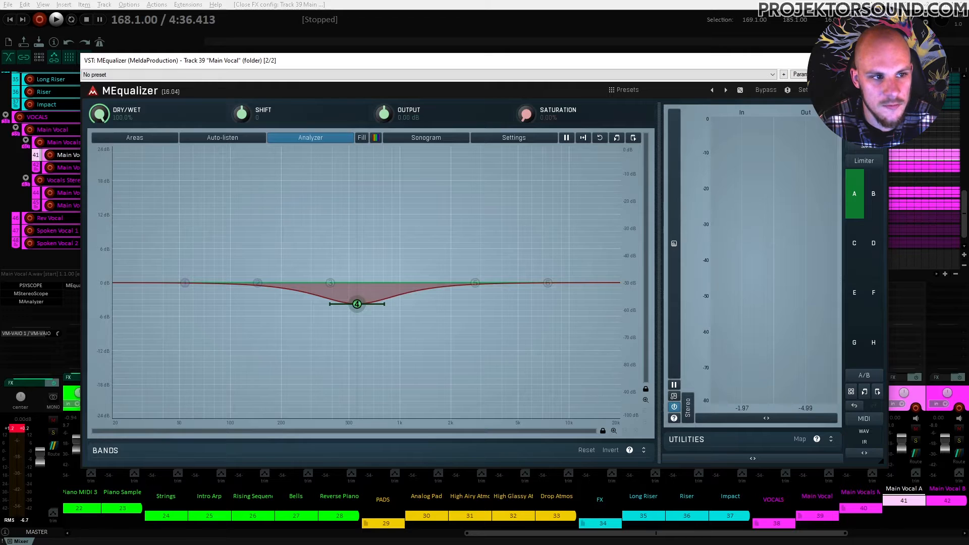
{"action": "left_click", "coordinate": [876, 60]}
{"action": "left_click", "coordinate": [853, 287]}
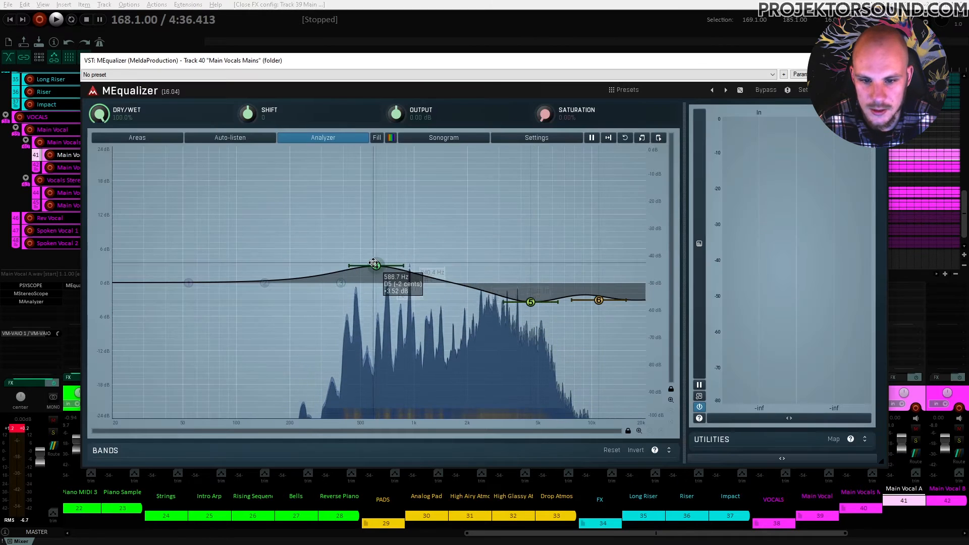
{"action": "left_click", "coordinate": [876, 60]}
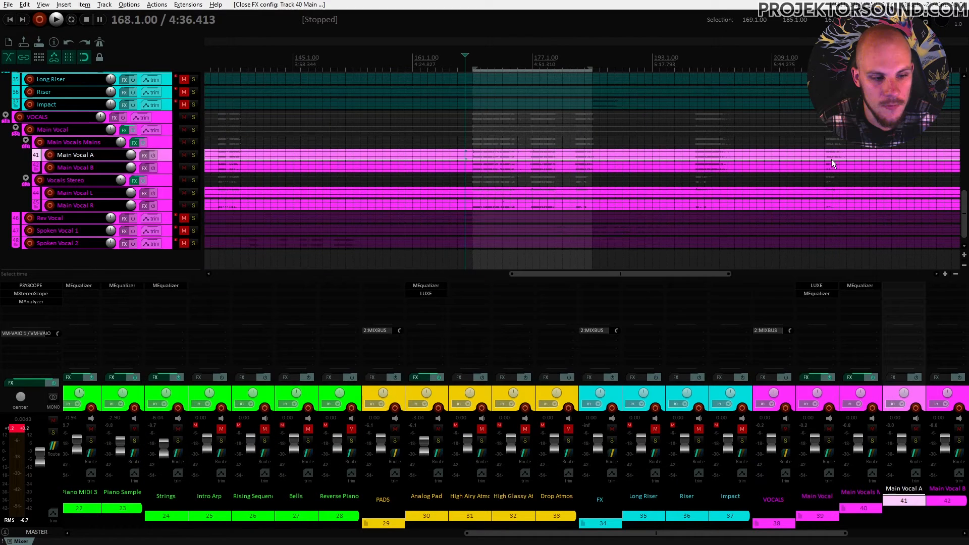
{"action": "left_click", "coordinate": [819, 296]}
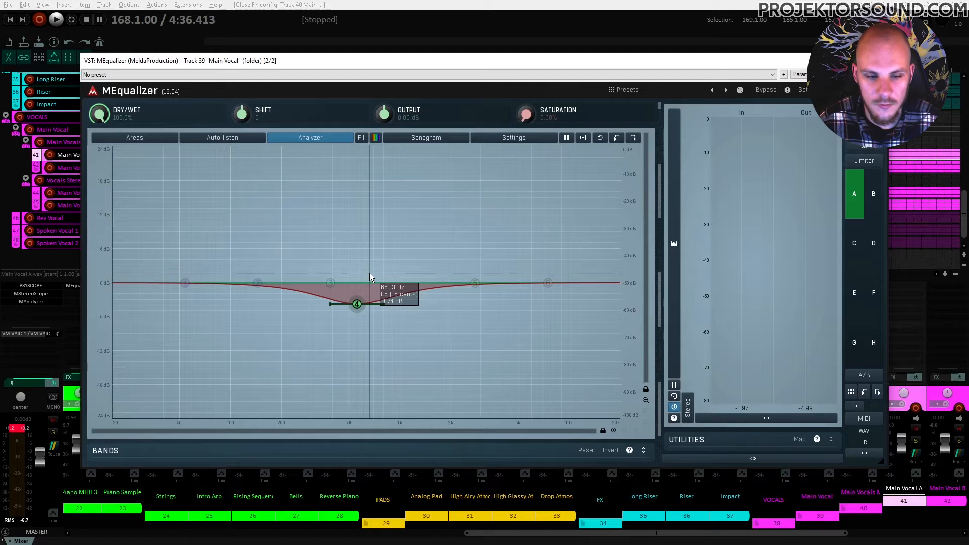
{"action": "key", "text": "Escape"}
Play the mix from bar 168 and examine the drum, bass, lead, pad and vocal tracks while listening
{"action": "key", "text": "space"}
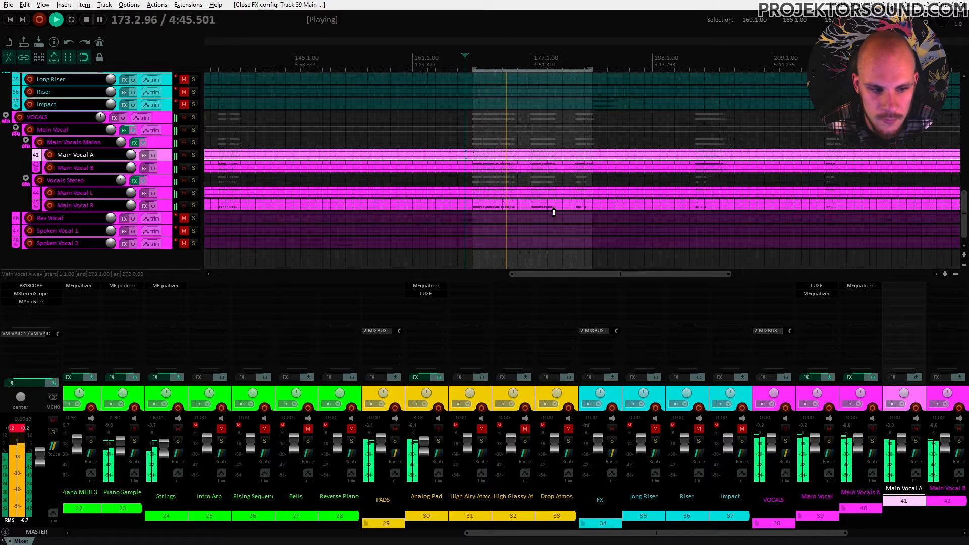
{"action": "scroll", "coordinate": [554, 213], "scroll_direction": "up", "scroll_amount": 10}
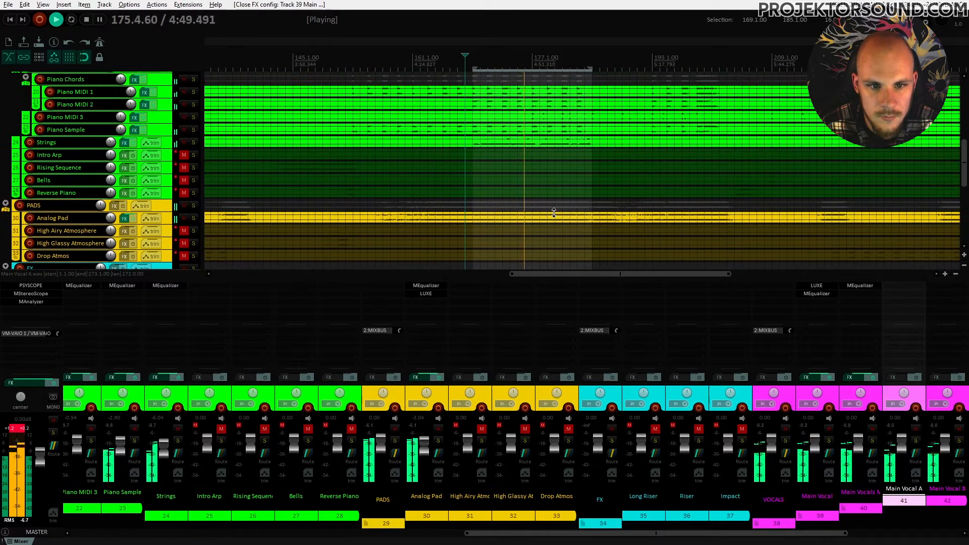
{"action": "scroll", "coordinate": [554, 212], "scroll_direction": "up", "scroll_amount": 2}
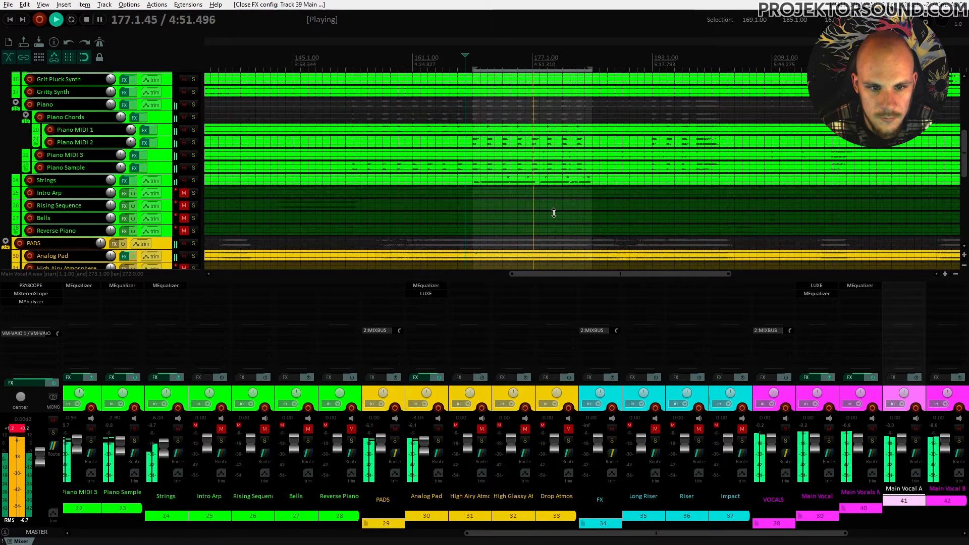
{"action": "scroll", "coordinate": [554, 212], "scroll_direction": "up", "scroll_amount": 3}
{"action": "scroll", "coordinate": [554, 213], "scroll_direction": "up", "scroll_amount": 4}
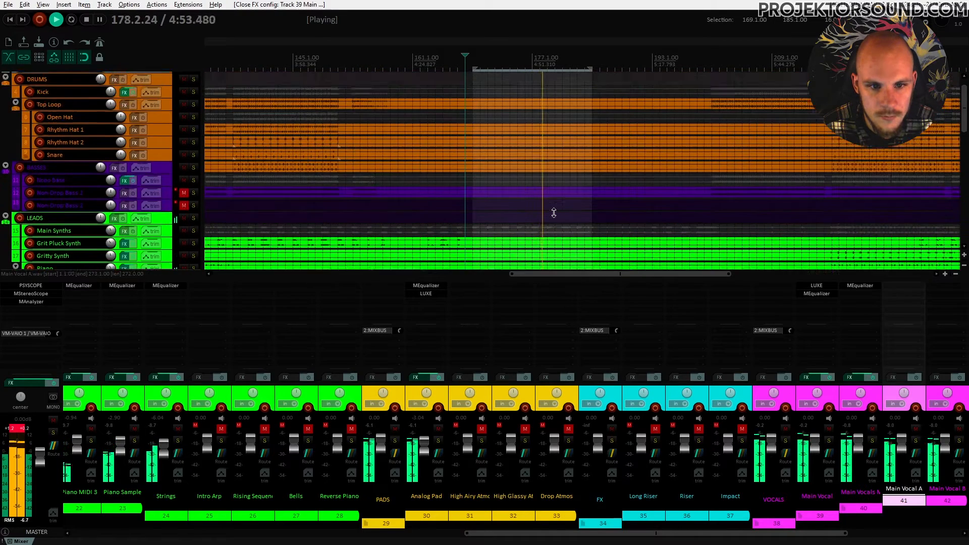
{"action": "scroll", "coordinate": [554, 213], "scroll_direction": "down", "scroll_amount": 8}
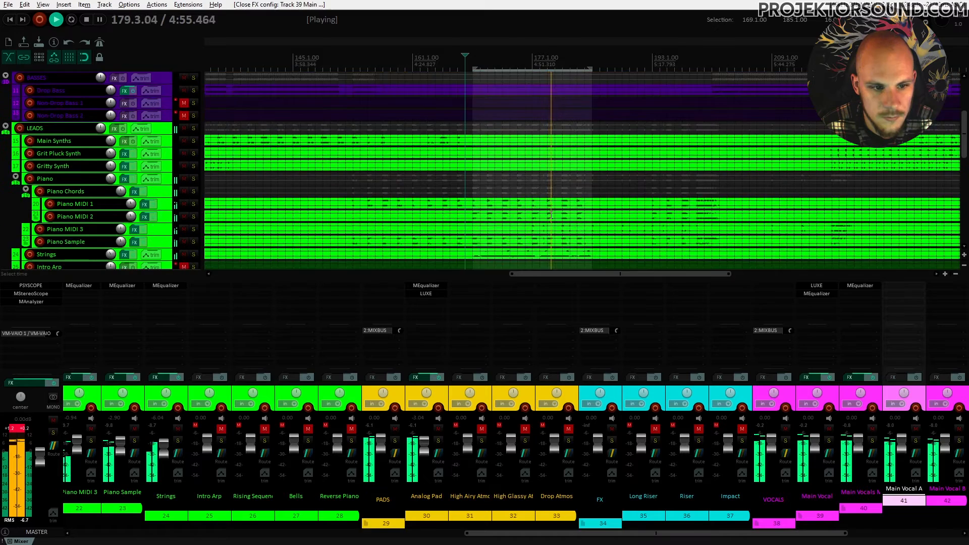
{"action": "scroll", "coordinate": [550, 215], "scroll_direction": "down", "scroll_amount": 5}
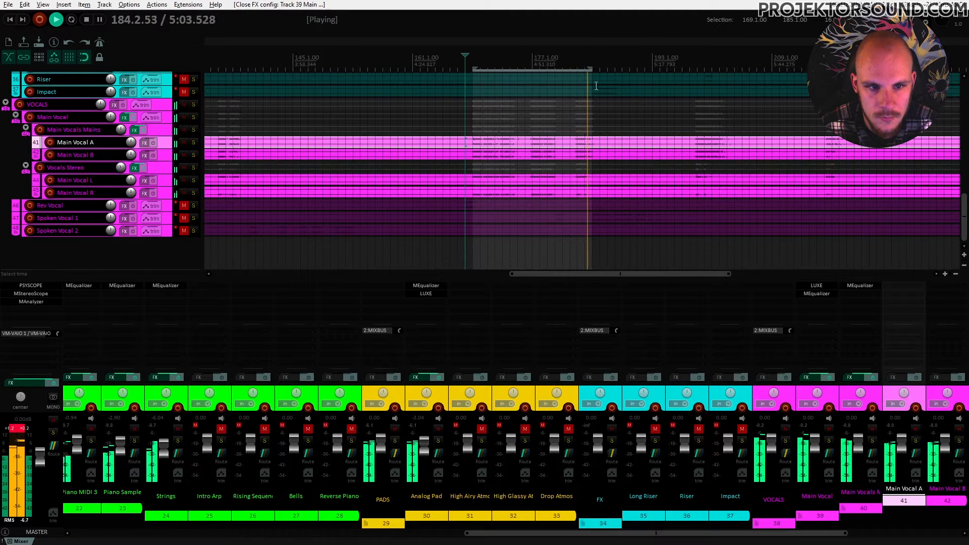
{"action": "scroll", "coordinate": [618, 213], "scroll_direction": "up", "scroll_amount": 1}
{"action": "scroll", "coordinate": [610, 213], "scroll_direction": "down", "scroll_amount": 1}
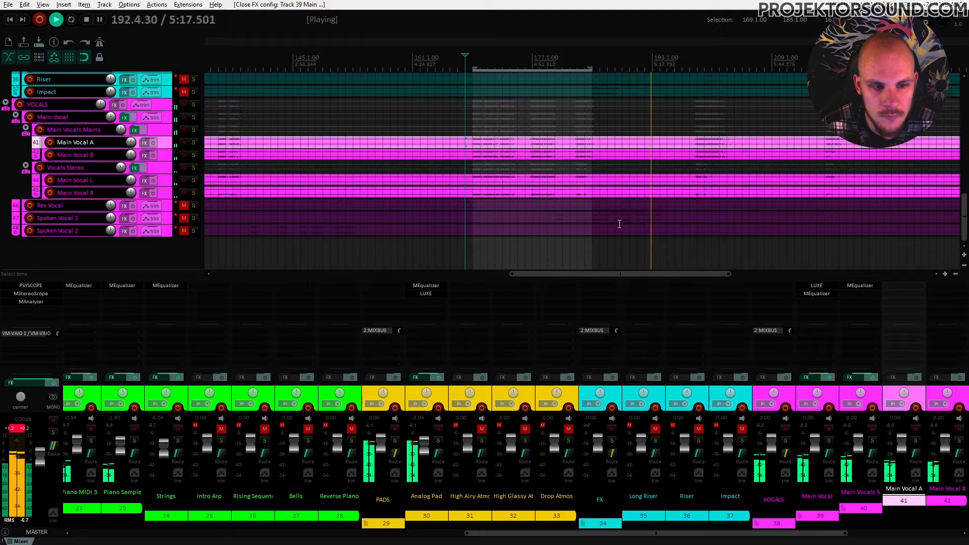
{"action": "scroll", "coordinate": [612, 230], "scroll_direction": "up", "scroll_amount": 10}
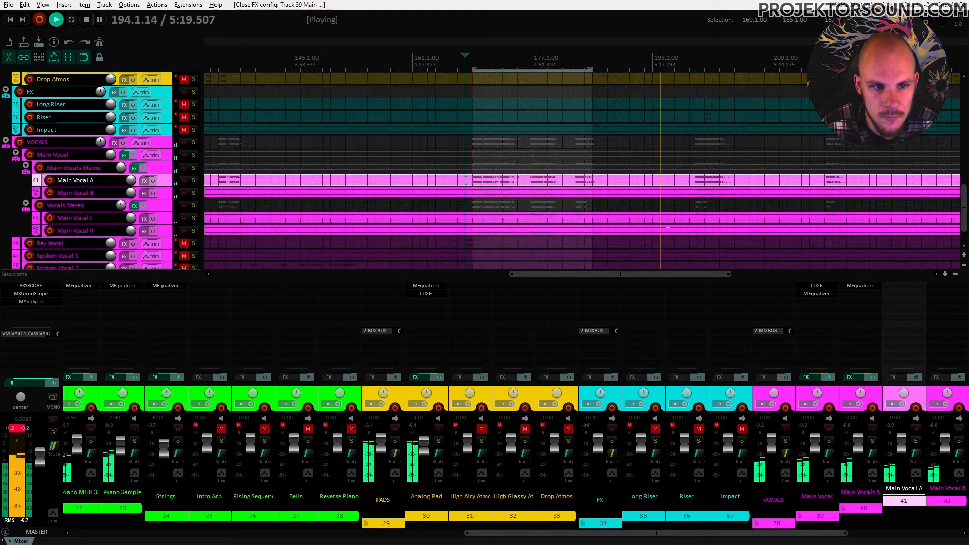
{"action": "scroll", "coordinate": [684, 220], "scroll_direction": "up", "scroll_amount": 2}
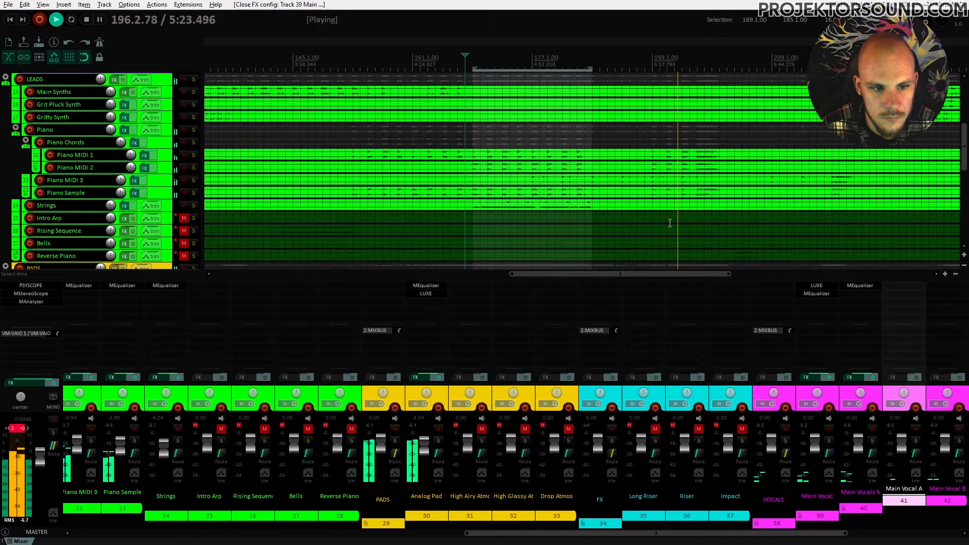
{"action": "scroll", "coordinate": [670, 223], "scroll_direction": "down", "scroll_amount": 2}
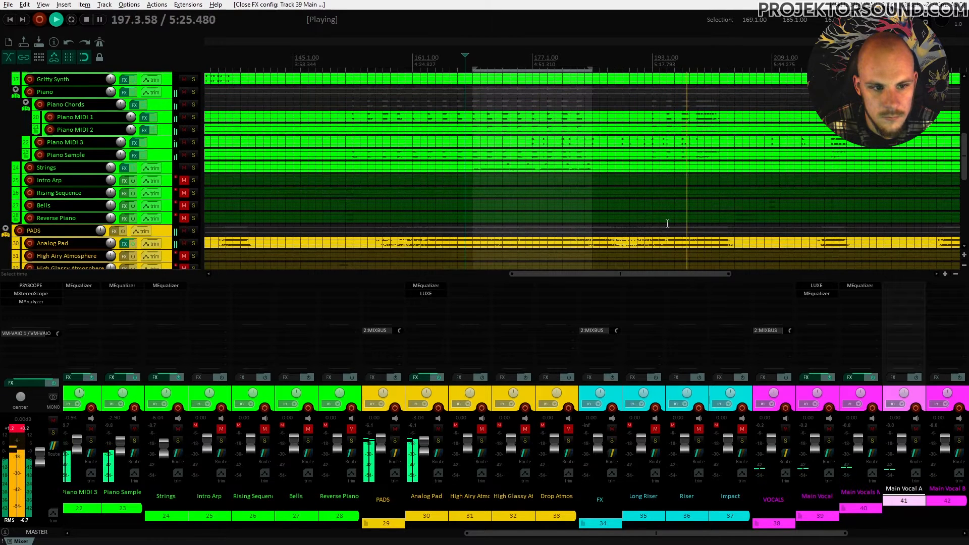
{"action": "scroll", "coordinate": [667, 224], "scroll_direction": "down", "scroll_amount": 7}
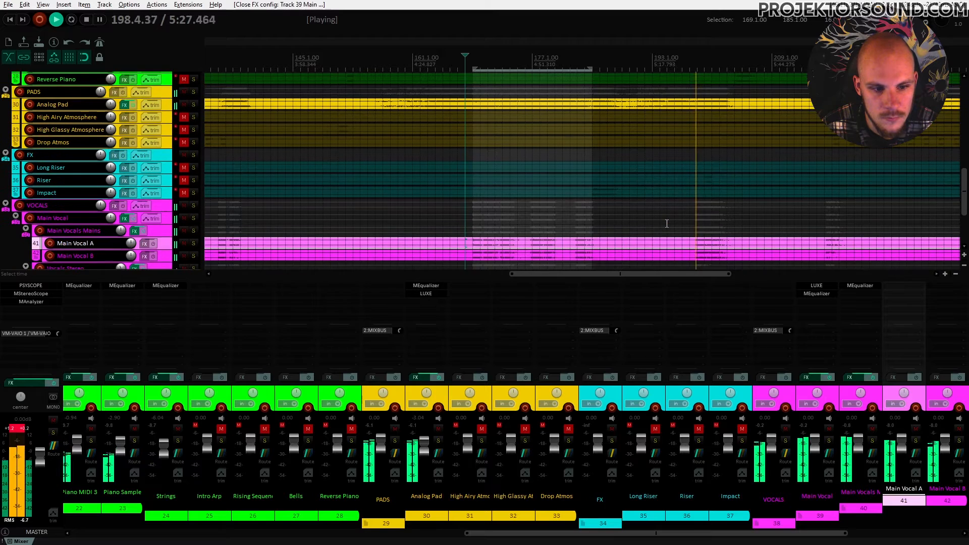
{"action": "scroll", "coordinate": [667, 223], "scroll_direction": "down", "scroll_amount": 1}
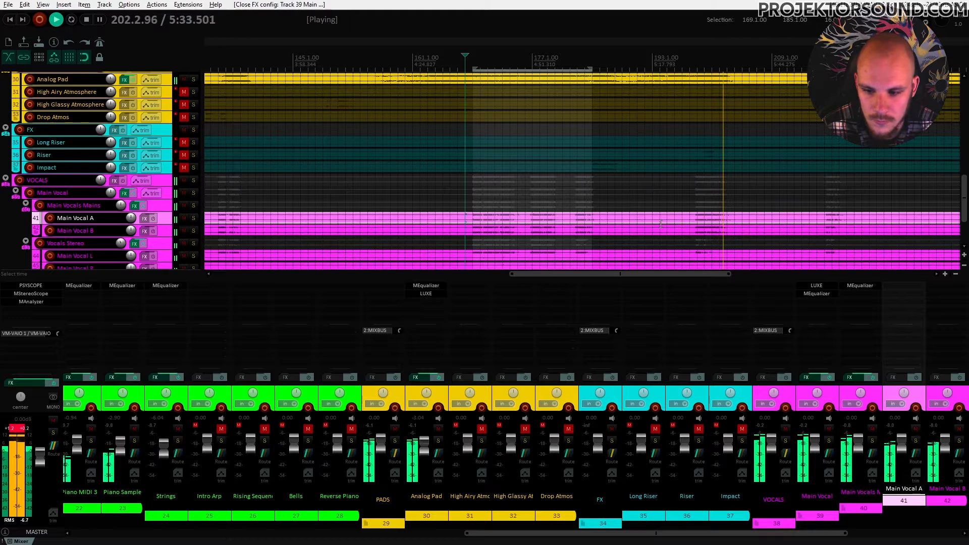
{"action": "scroll", "coordinate": [660, 223], "scroll_direction": "up", "scroll_amount": 1}
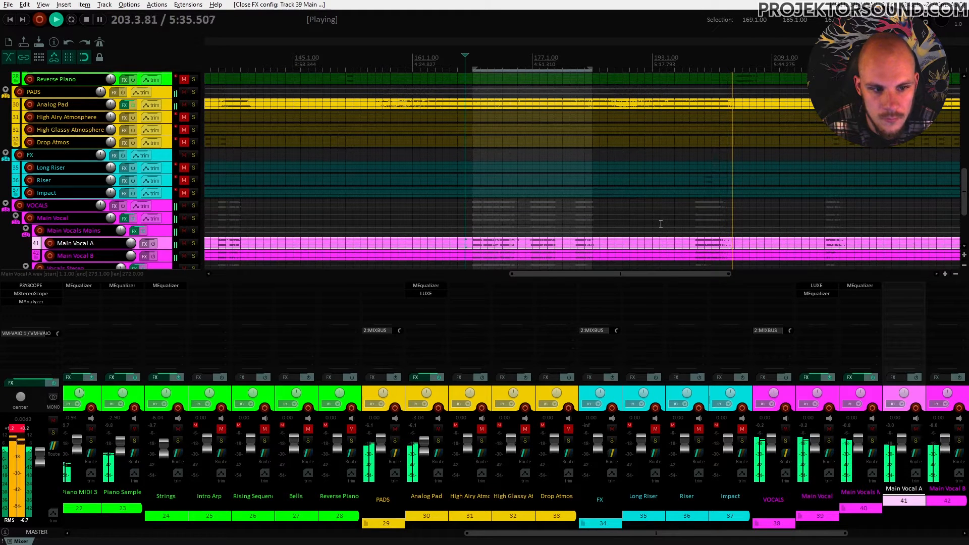
{"action": "scroll", "coordinate": [660, 224], "scroll_direction": "up", "scroll_amount": 6}
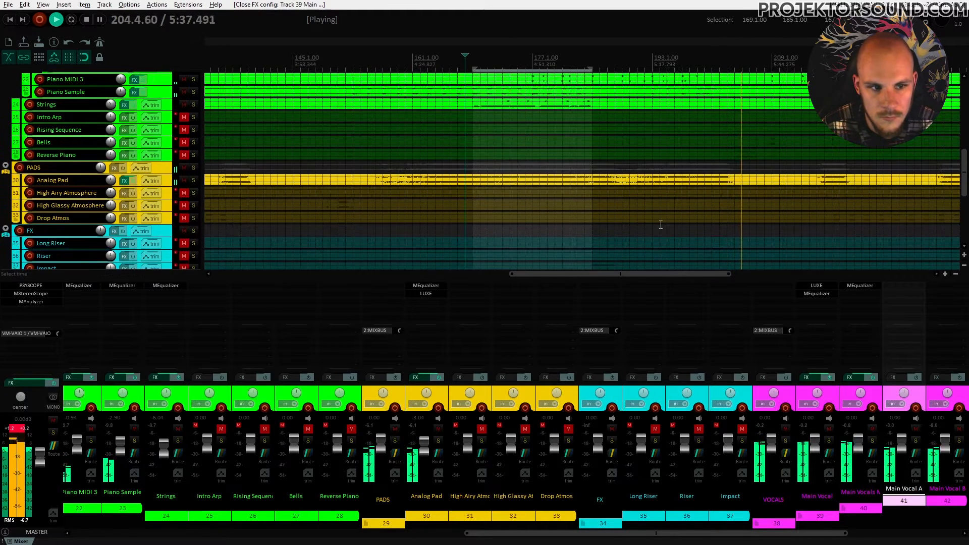
{"action": "scroll", "coordinate": [661, 223], "scroll_direction": "up", "scroll_amount": 5}
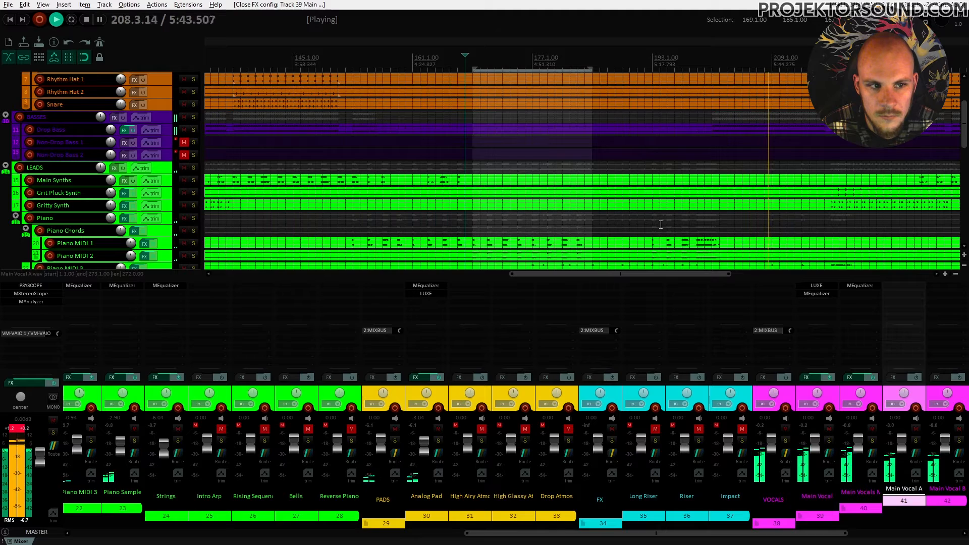
{"action": "scroll", "coordinate": [661, 224], "scroll_direction": "down", "scroll_amount": 10}
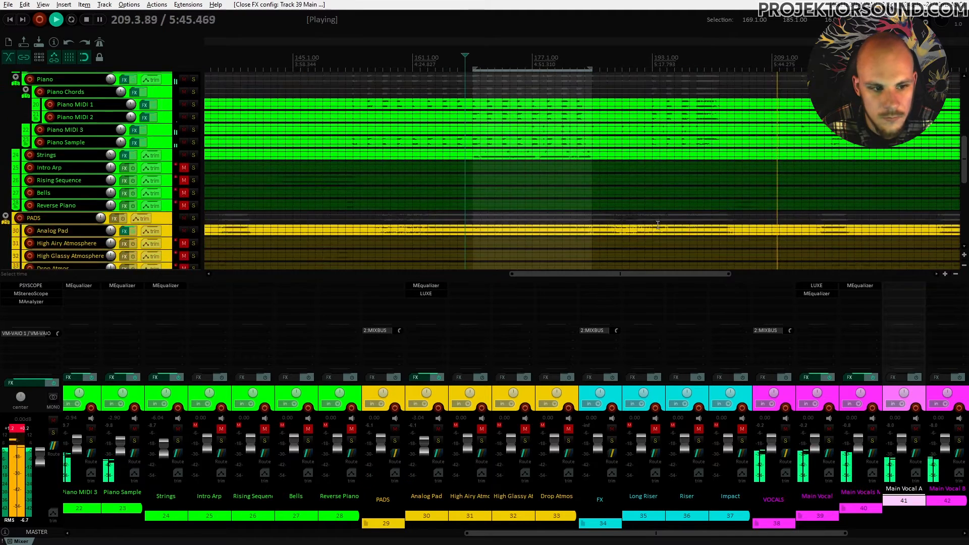
Unmute the Spoken Vocal 1 track and audition it in the mix from bar 179
{"action": "scroll", "coordinate": [656, 226], "scroll_direction": "down", "scroll_amount": 5}
{"action": "key", "text": "space"}
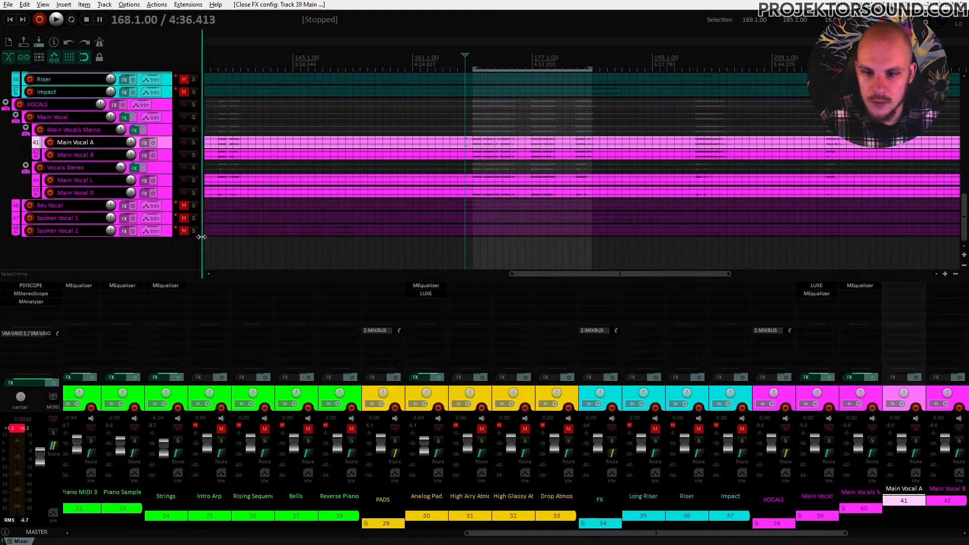
{"action": "left_click", "coordinate": [184, 218]}
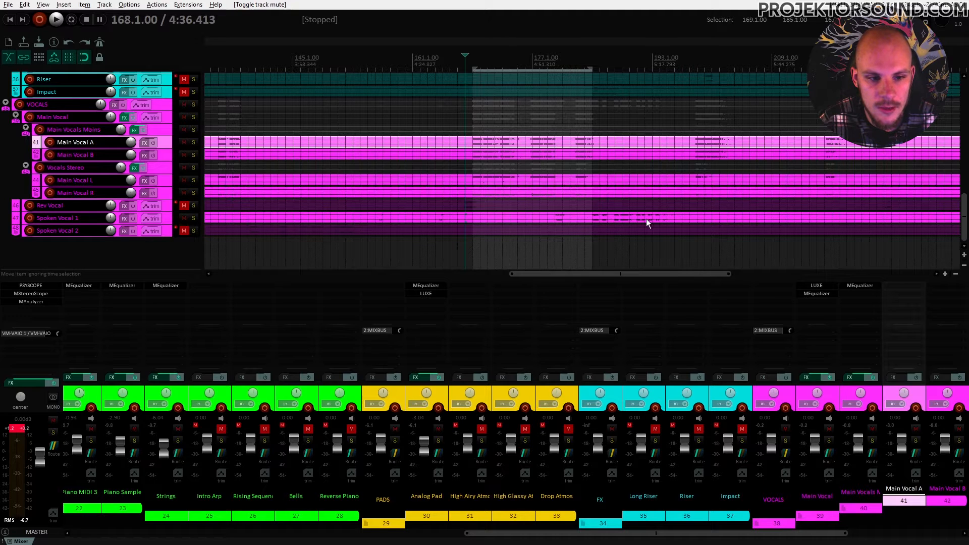
{"action": "left_click", "coordinate": [547, 218]}
{"action": "key", "text": "space"}
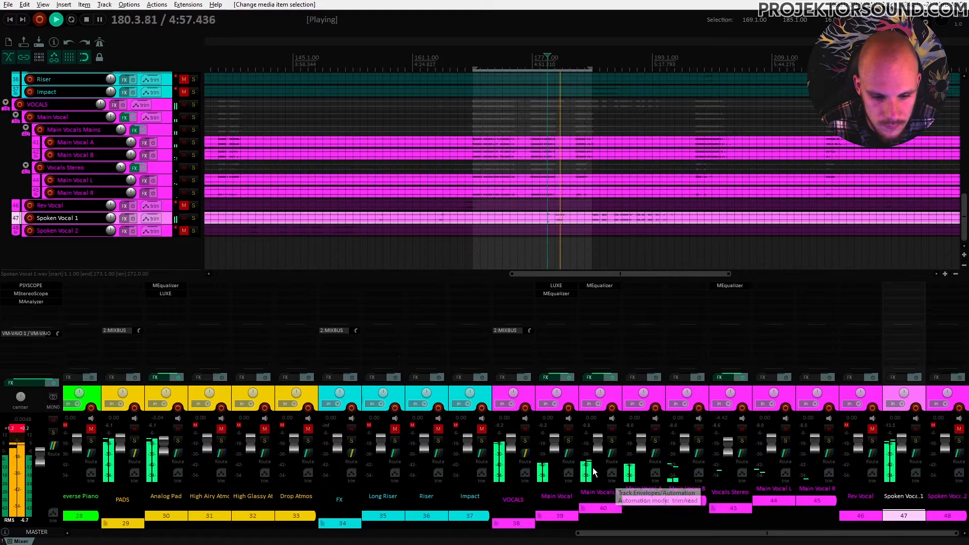
{"action": "scroll", "coordinate": [553, 443], "scroll_direction": "down", "scroll_amount": 1}
{"action": "key", "text": "space"}
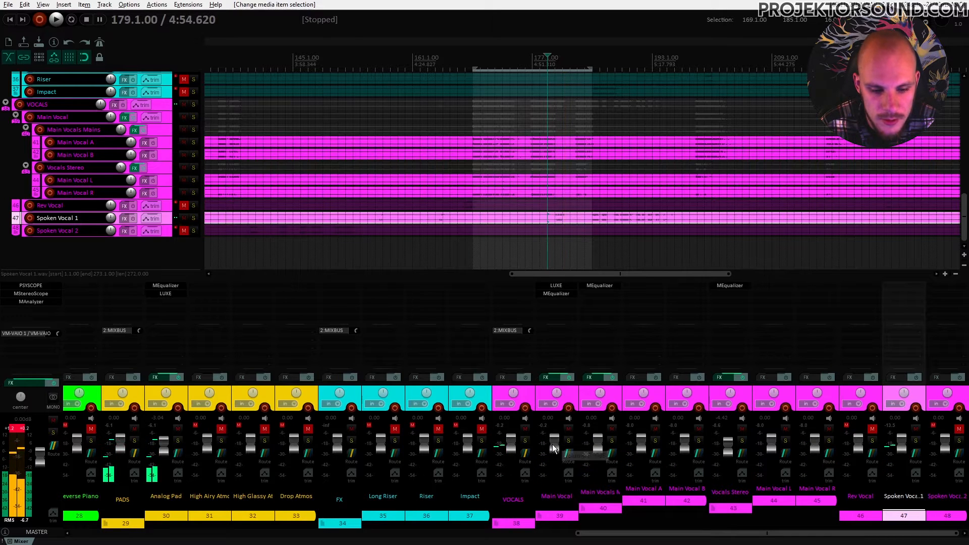
Set the Main Vocal folder's volume to -2 dB and play the mix with that level
{"action": "left_click_drag", "start_coordinate": [552, 444], "coordinate": [552, 446]}
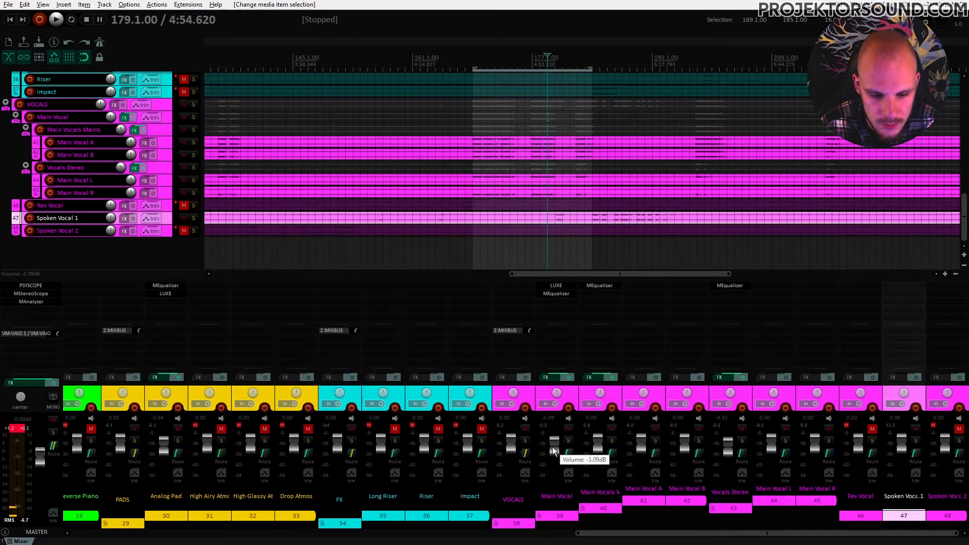
{"action": "scroll", "coordinate": [553, 446], "scroll_direction": "up", "scroll_amount": 1}
{"action": "right_click", "coordinate": [548, 449]}
{"action": "type", "text": "-2"}
{"action": "key", "text": "Return"}
{"action": "key", "text": "space"}
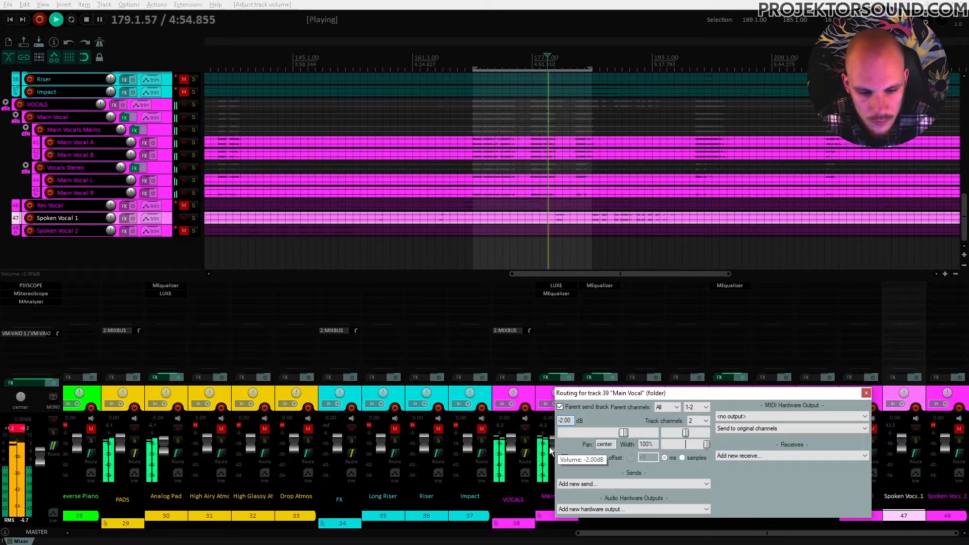
{"action": "left_click", "coordinate": [867, 393]}
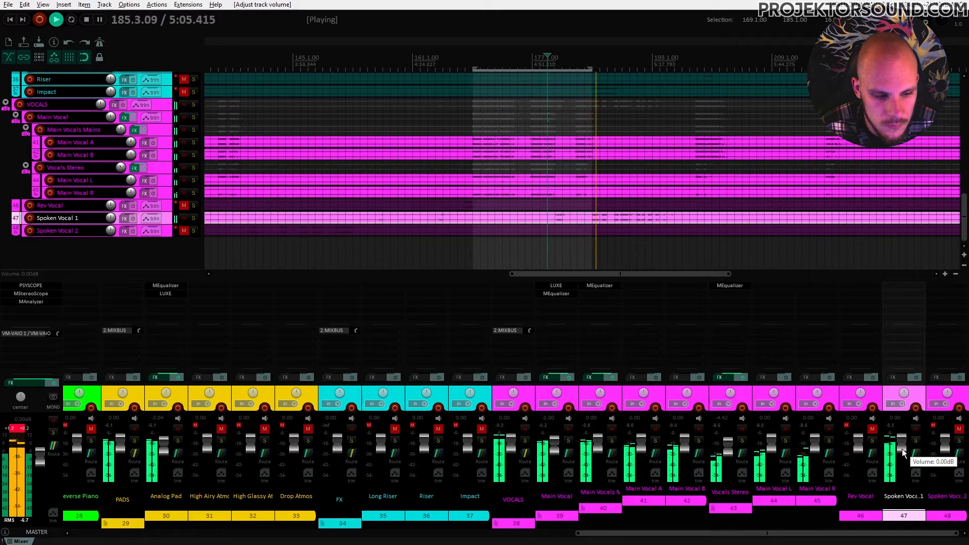
Add MEqualizer to Spoken Vocal 1, cutting band 4 about 5 dB near 415 Hz and boosting band 5 about 6 dB near 6.5 kHz
{"action": "double_click", "coordinate": [903, 291]}
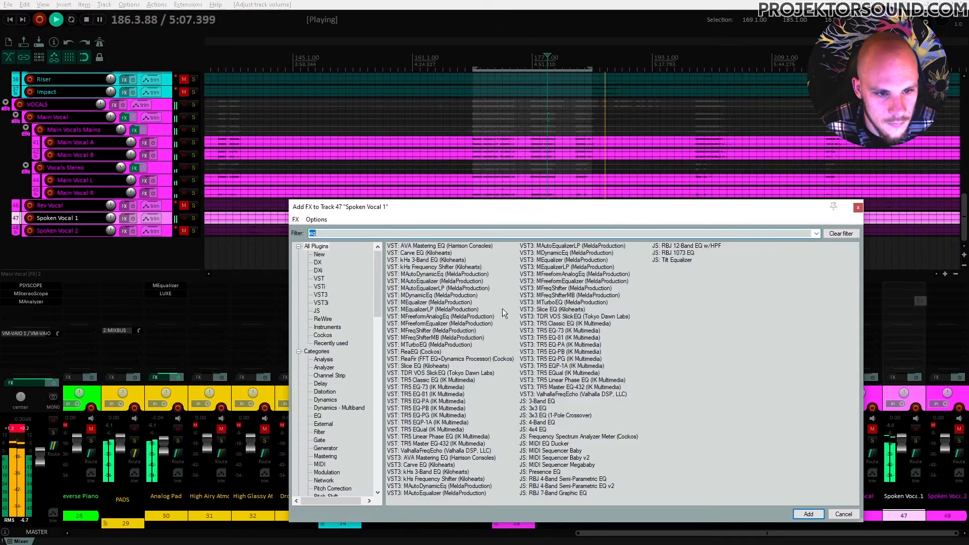
{"action": "double_click", "coordinate": [419, 303]}
{"action": "left_click_drag", "start_coordinate": [361, 282], "coordinate": [343, 311]}
{"action": "left_click_drag", "start_coordinate": [489, 283], "coordinate": [553, 249]}
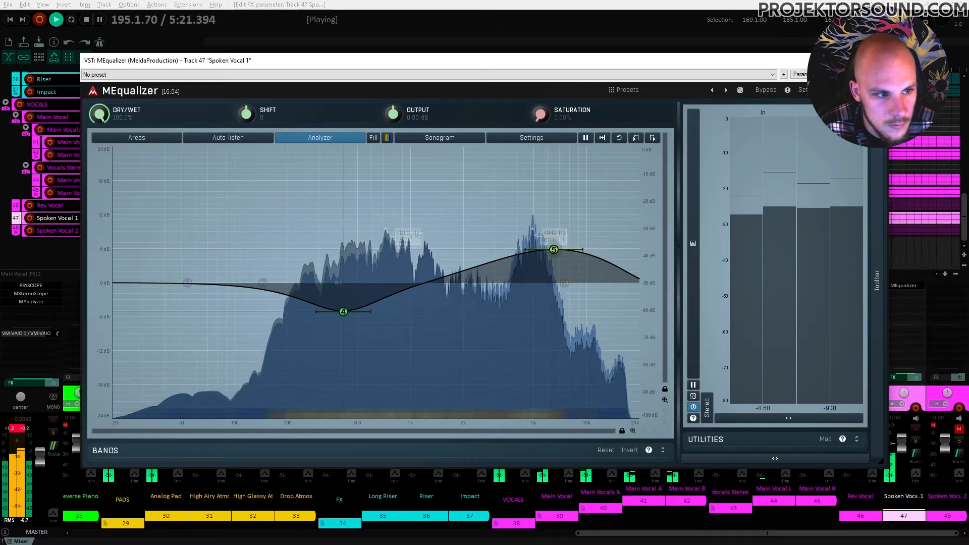
{"action": "key", "text": "Escape"}
{"action": "key", "text": "space"}
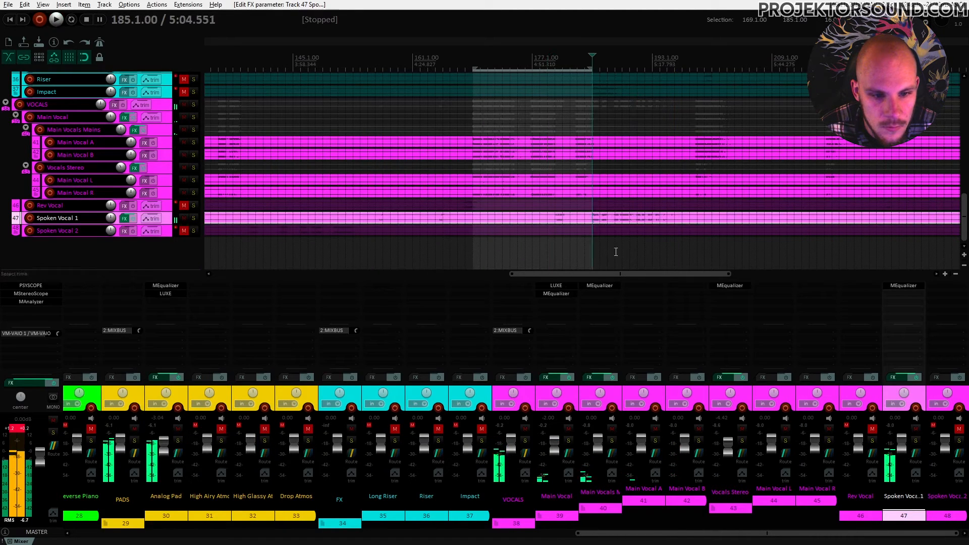
Add the SSLComp Stereo compressor to Spoken Vocal 1, lower its threshold and set the make-up gain to 3.1 during playback
{"action": "key", "text": "space"}
{"action": "key", "text": "space"}
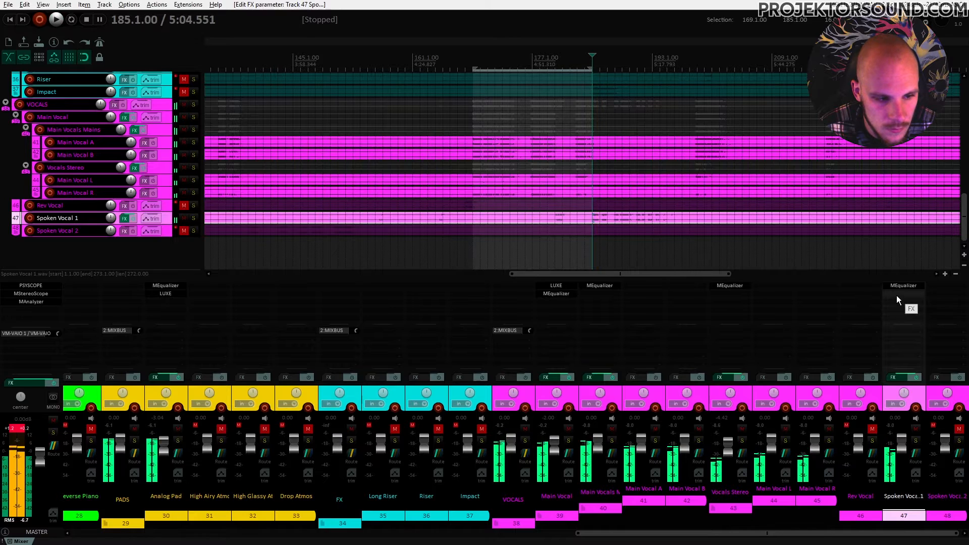
{"action": "double_click", "coordinate": [896, 296]}
{"action": "double_click", "coordinate": [417, 268]}
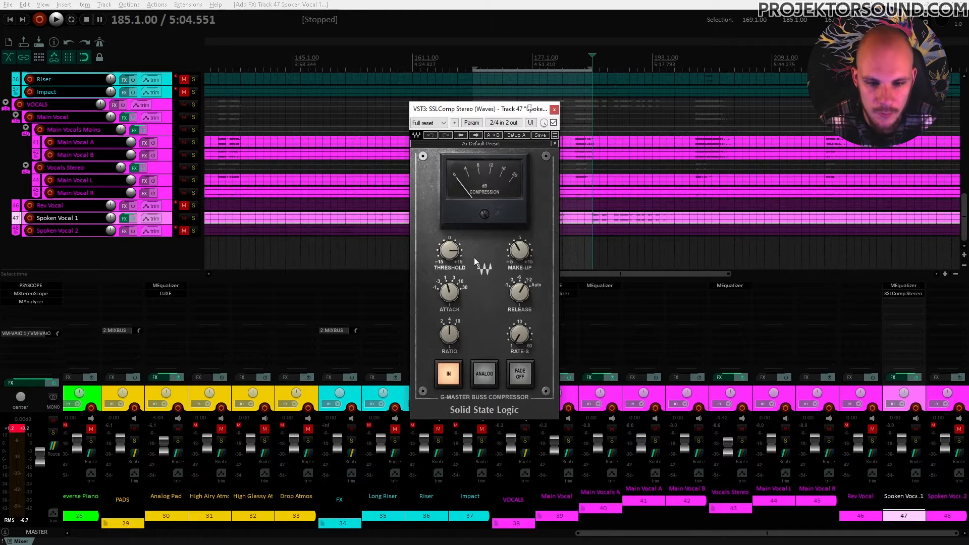
{"action": "key", "text": "space"}
{"action": "left_click_drag", "start_coordinate": [450, 250], "coordinate": [449, 268]}
{"action": "left_click_drag", "start_coordinate": [529, 107], "coordinate": [529, 107]}
{"action": "left_click_drag", "start_coordinate": [450, 250], "coordinate": [449, 251]}
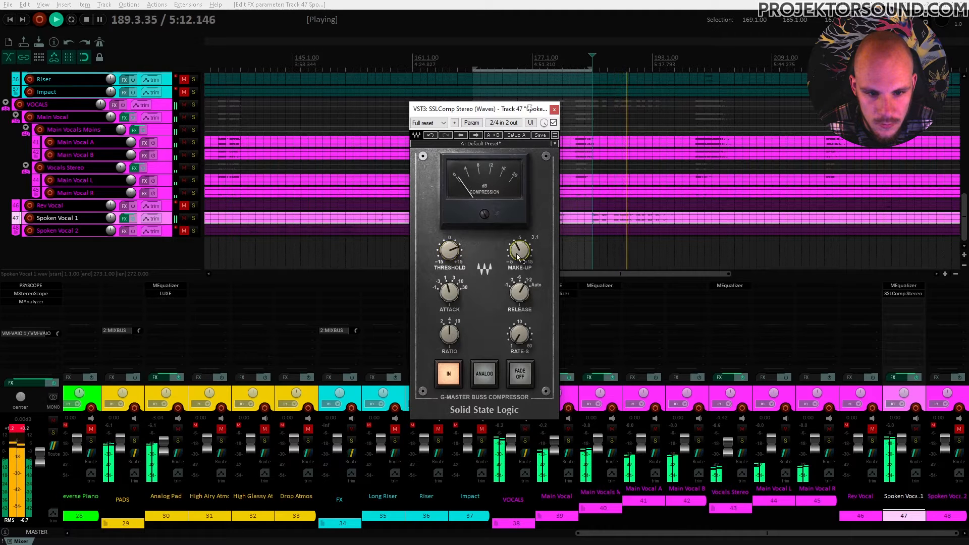
{"action": "left_click", "coordinate": [555, 110]}
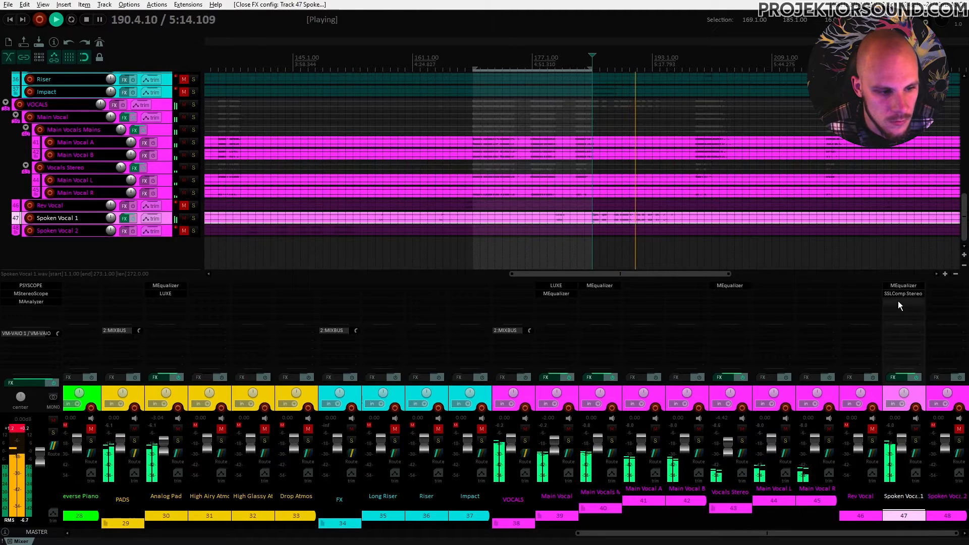
Enable the band 1 high-pass filter in Spoken Vocal 1's MEqualizer and place it near 190 Hz
{"action": "left_click", "coordinate": [898, 286]}
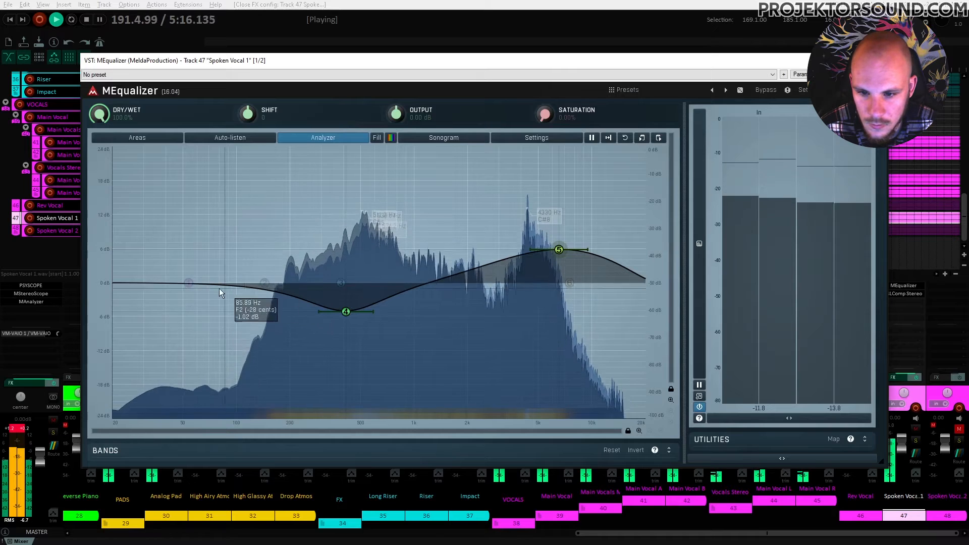
{"action": "double_click", "coordinate": [188, 283]}
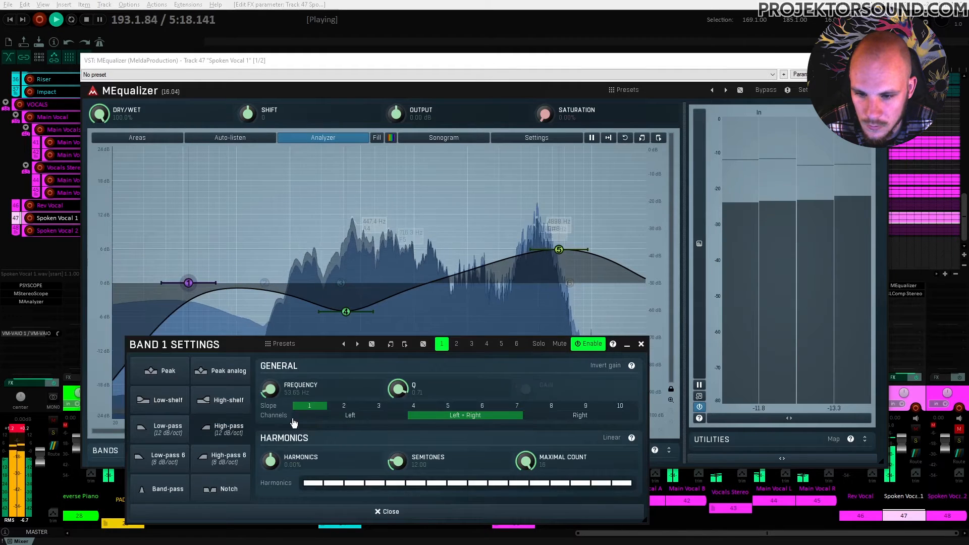
{"action": "left_click", "coordinate": [386, 511]}
{"action": "left_click_drag", "start_coordinate": [188, 282], "coordinate": [285, 291]}
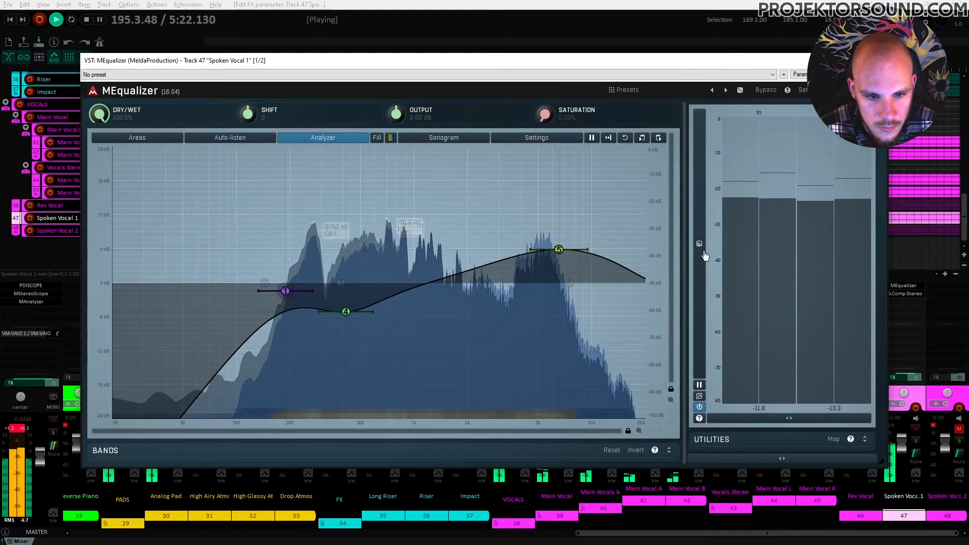
{"action": "key", "text": "Escape"}
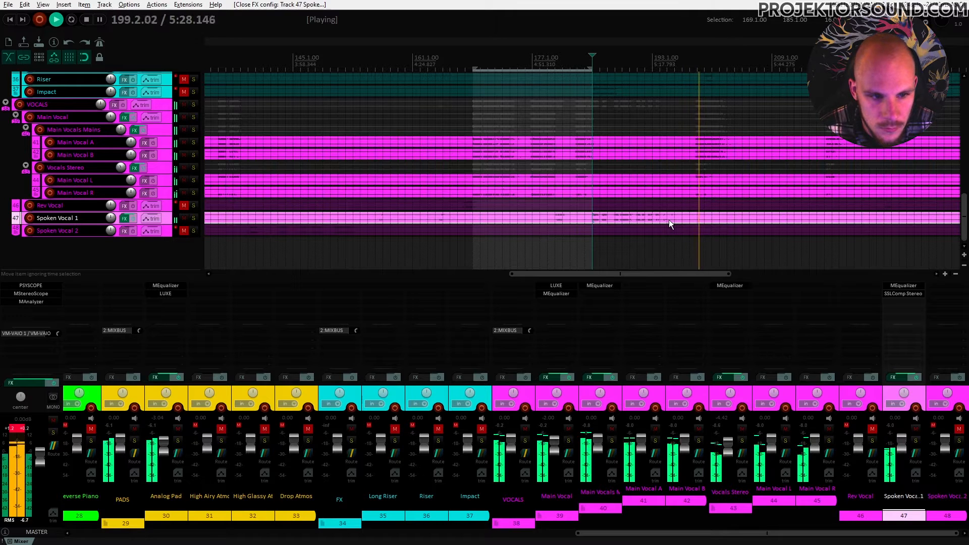
Listen to the mix while examining the lead, pad, effects and vocal tracks, and stop playback
{"action": "scroll", "coordinate": [669, 221], "scroll_direction": "up", "scroll_amount": 6}
{"action": "scroll", "coordinate": [669, 221], "scroll_direction": "up", "scroll_amount": 2}
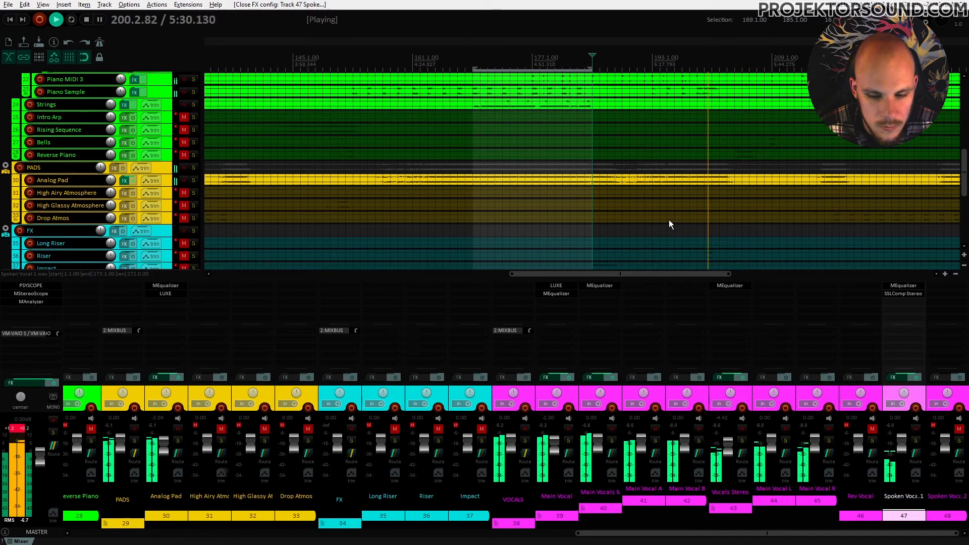
{"action": "scroll", "coordinate": [669, 224], "scroll_direction": "up", "scroll_amount": 8}
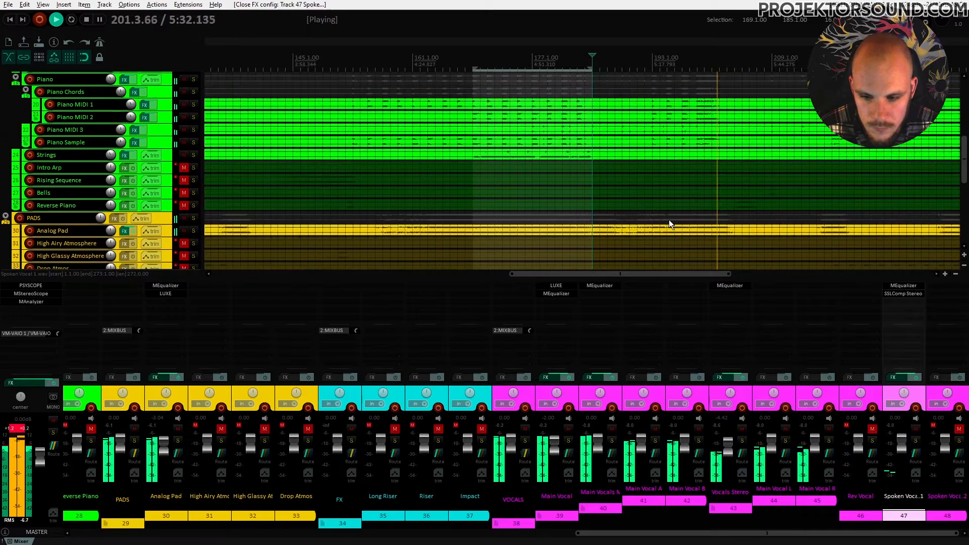
{"action": "scroll", "coordinate": [669, 221], "scroll_direction": "down", "scroll_amount": 10}
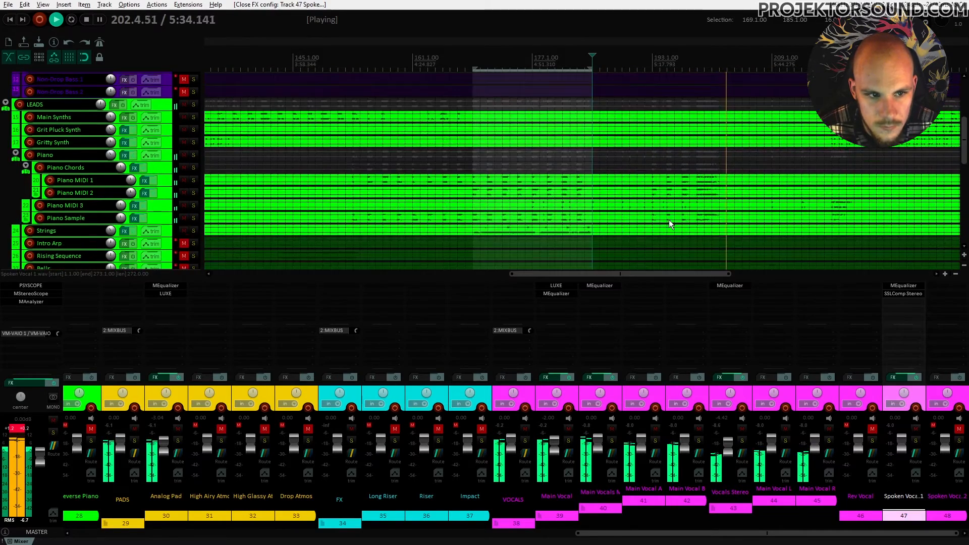
{"action": "scroll", "coordinate": [670, 225], "scroll_direction": "down", "scroll_amount": 3}
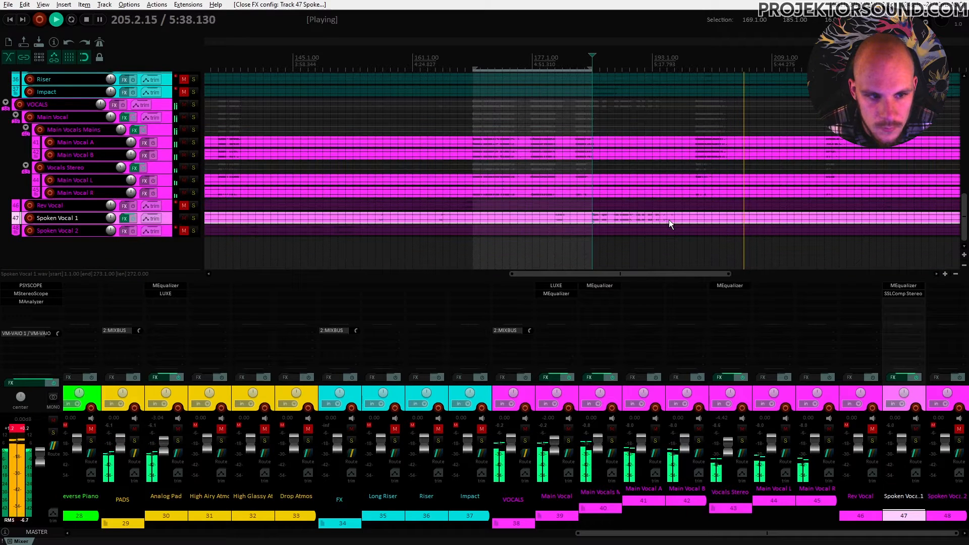
{"action": "key", "text": "space"}
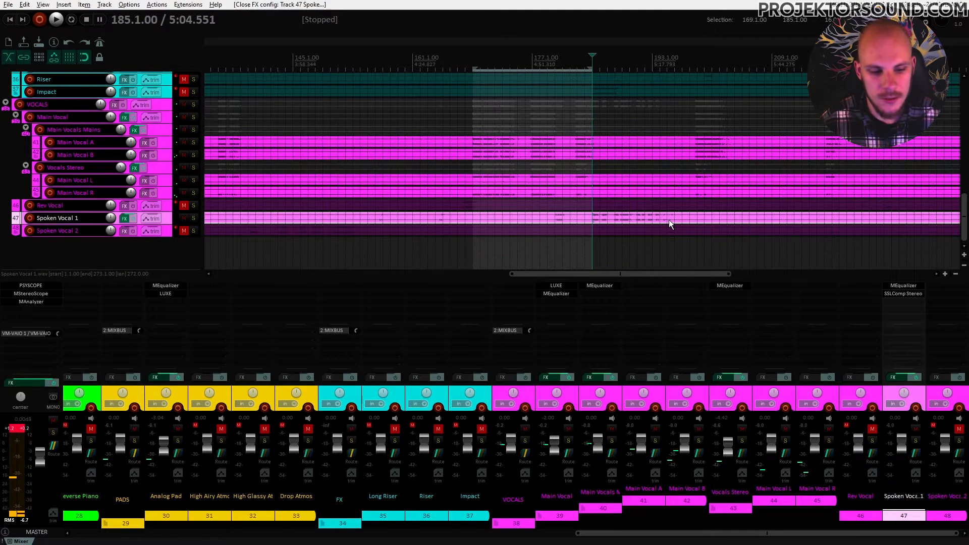
Try the Spoken Vocal 2 track in the mix by unmuting it and playing from bar 139
{"action": "left_click", "coordinate": [958, 429]}
{"action": "left_click", "coordinate": [246, 232]}
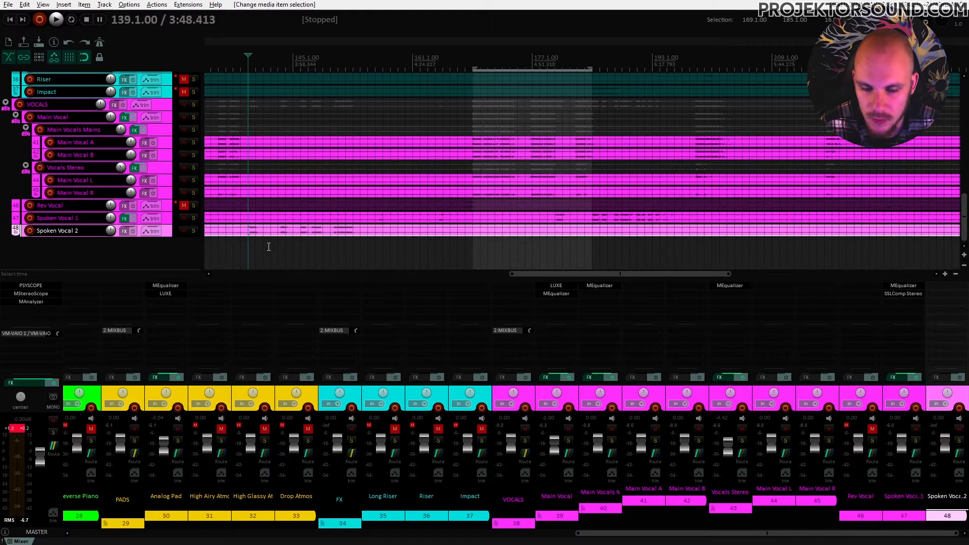
{"action": "left_click_drag", "start_coordinate": [586, 273], "coordinate": [525, 274]}
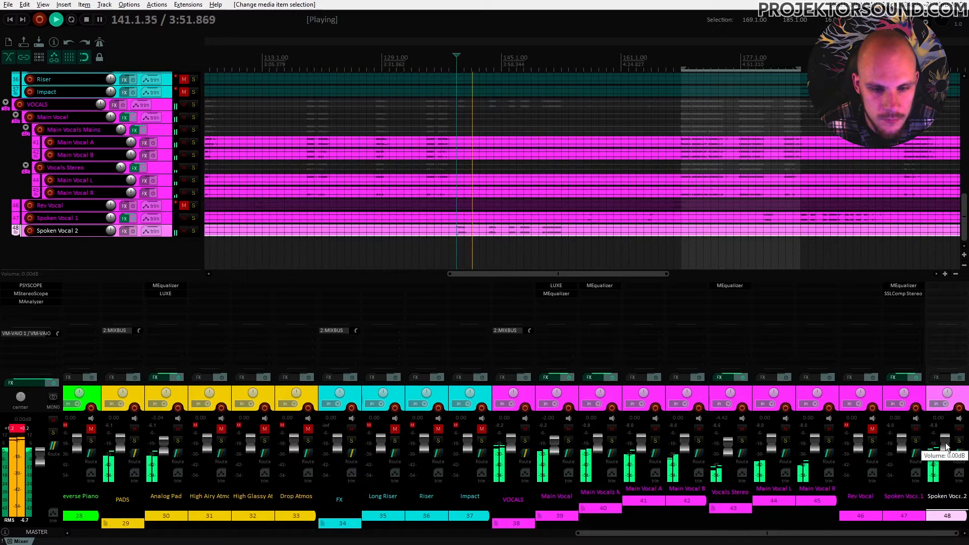
{"action": "key", "text": "space"}
{"action": "left_click", "coordinate": [959, 429]}
Unmute the Rising Sequence track and lower its volume to about -4 dB while its part plays
{"action": "scroll", "coordinate": [480, 222], "scroll_direction": "up", "scroll_amount": 5}
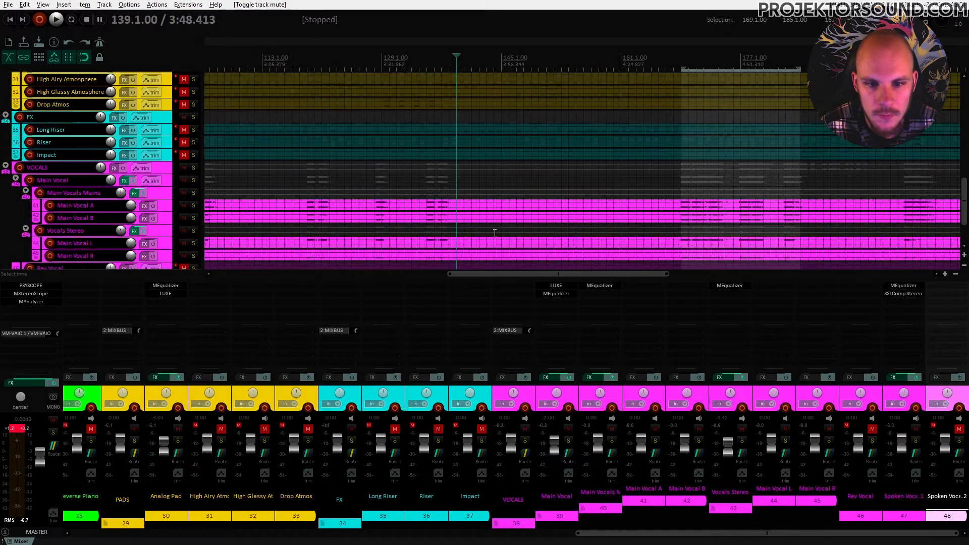
{"action": "scroll", "coordinate": [481, 222], "scroll_direction": "up", "scroll_amount": 4}
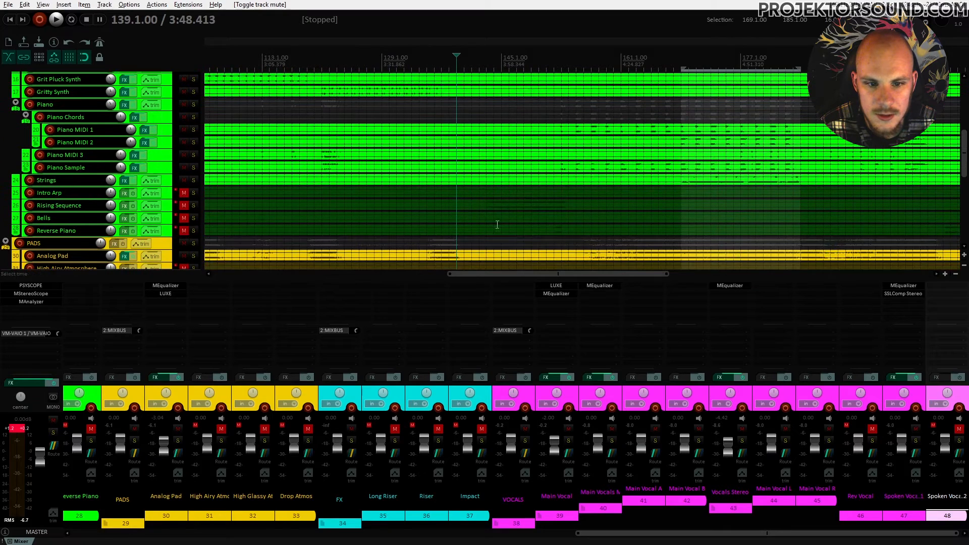
{"action": "left_click", "coordinate": [493, 208]}
{"action": "left_click", "coordinate": [184, 205]}
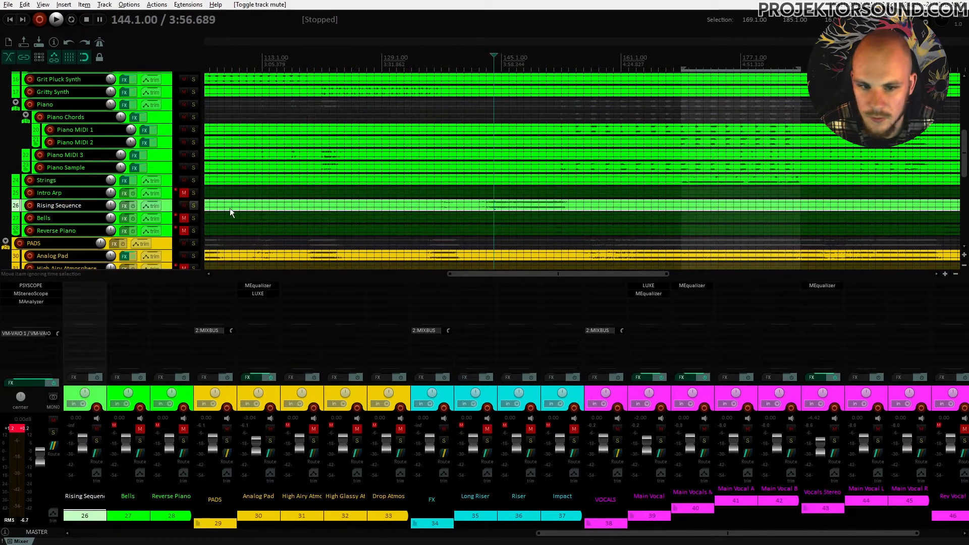
{"action": "left_click", "coordinate": [479, 209]}
{"action": "key", "text": "space"}
{"action": "left_click_drag", "start_coordinate": [111, 206], "coordinate": [110, 207]}
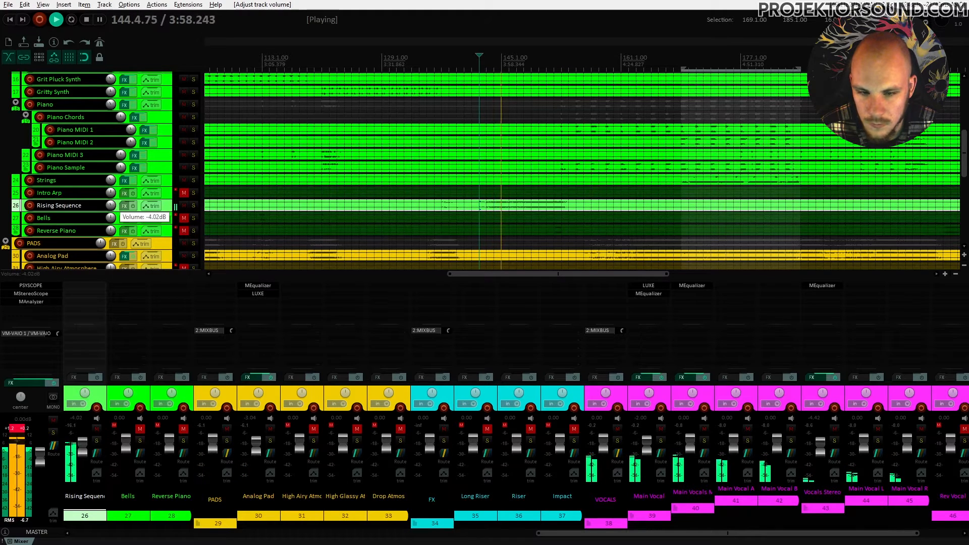
Add MEqualizer to Rising Sequence and cut band 4 by about 3.8 dB near 680 Hz
{"action": "left_click", "coordinate": [87, 289]}
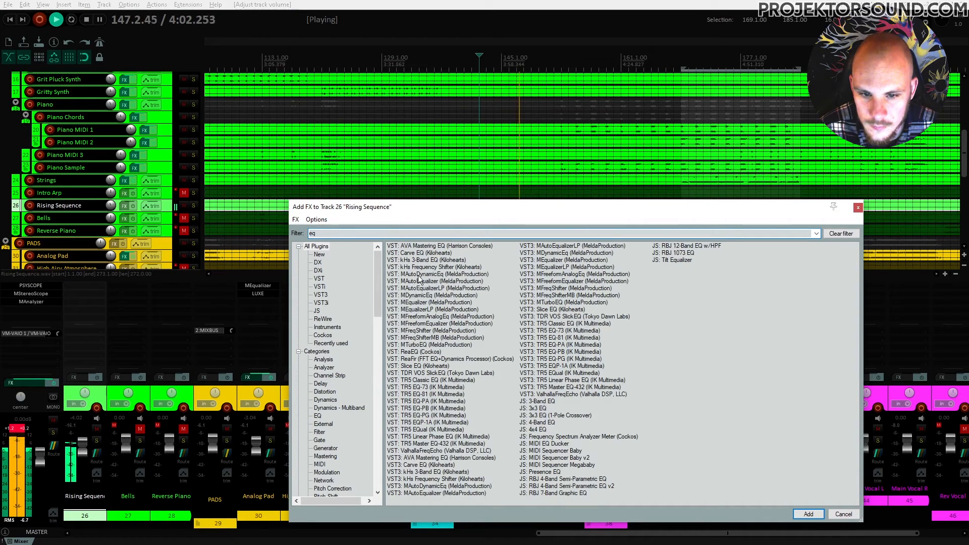
{"action": "double_click", "coordinate": [424, 303]}
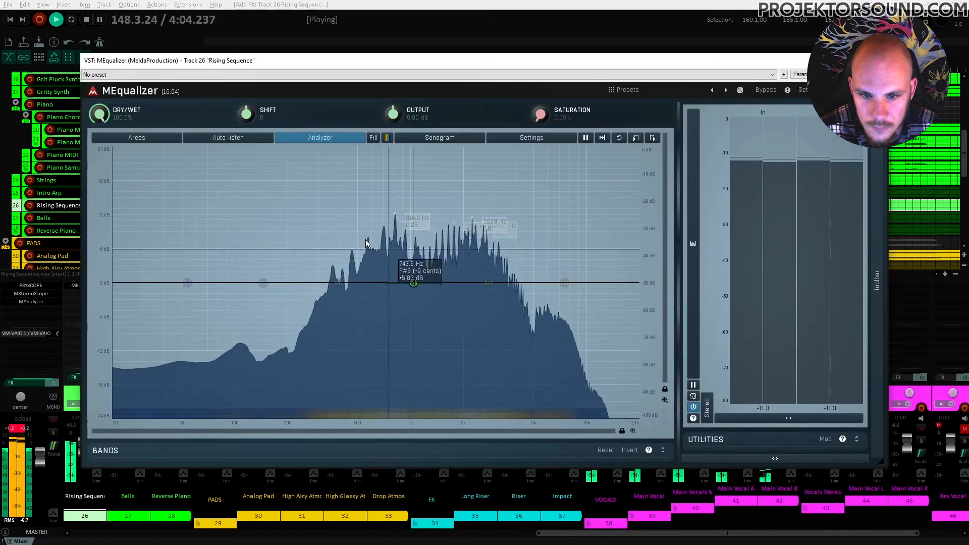
{"action": "left_click_drag", "start_coordinate": [406, 280], "coordinate": [380, 304]}
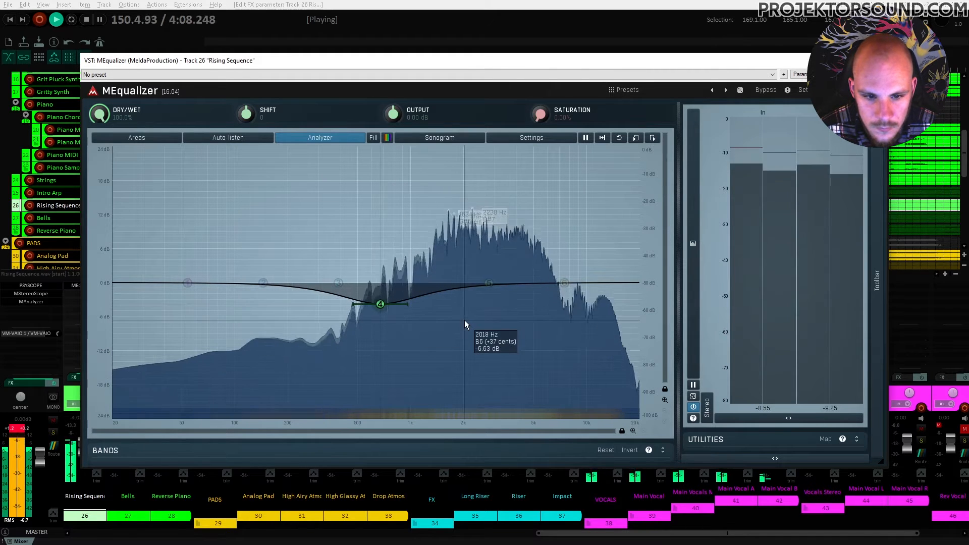
Turn band 6 into a 6 dB/oct low-pass filter near 5.3 kHz and replay the Rising Sequence part
{"action": "left_click", "coordinate": [565, 283]}
{"action": "left_click_drag", "start_coordinate": [562, 282], "coordinate": [558, 298]}
{"action": "double_click", "coordinate": [558, 299]}
{"action": "left_click", "coordinate": [168, 455]}
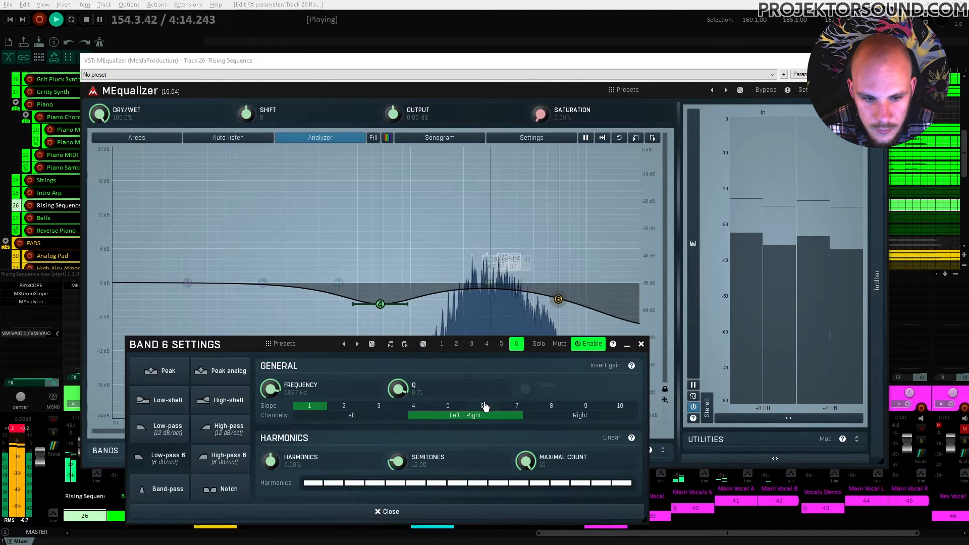
{"action": "left_click", "coordinate": [641, 344]}
{"action": "left_click_drag", "start_coordinate": [558, 300], "coordinate": [537, 301]}
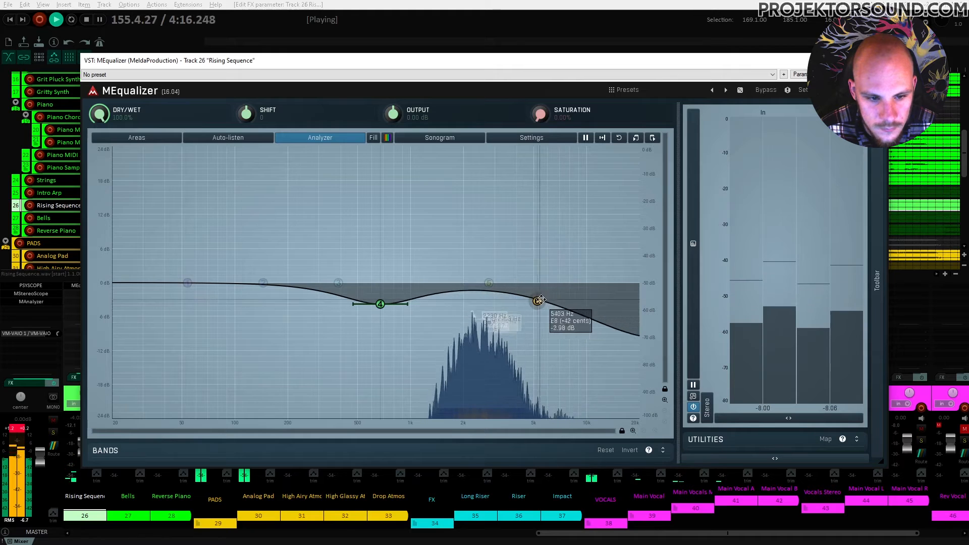
{"action": "key", "text": "Escape"}
{"action": "left_click", "coordinate": [545, 202]}
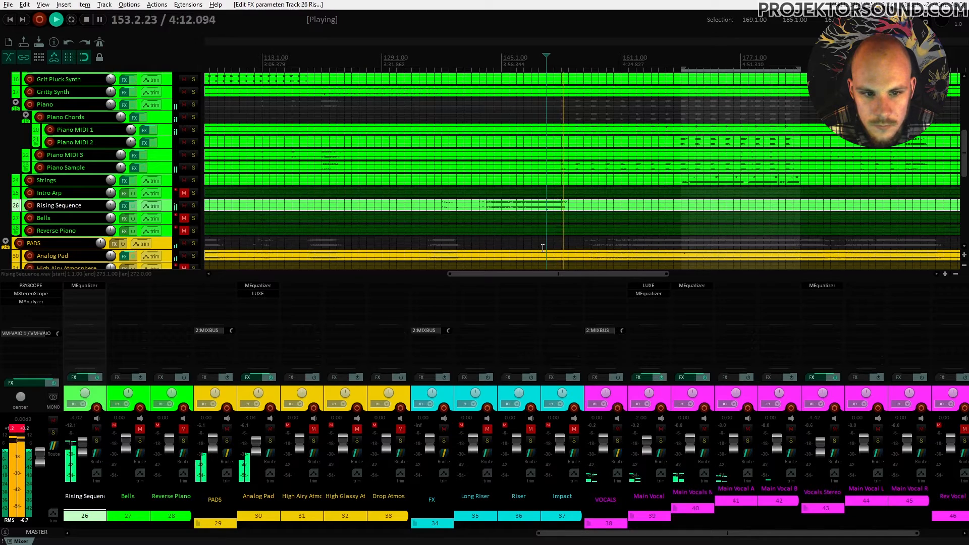
Unmute the Spoken Vocal 2 track and set the playback position to bar 139, where its part begins
{"action": "scroll", "coordinate": [571, 217], "scroll_direction": "up", "scroll_amount": 3}
{"action": "scroll", "coordinate": [529, 204], "scroll_direction": "down", "scroll_amount": 6}
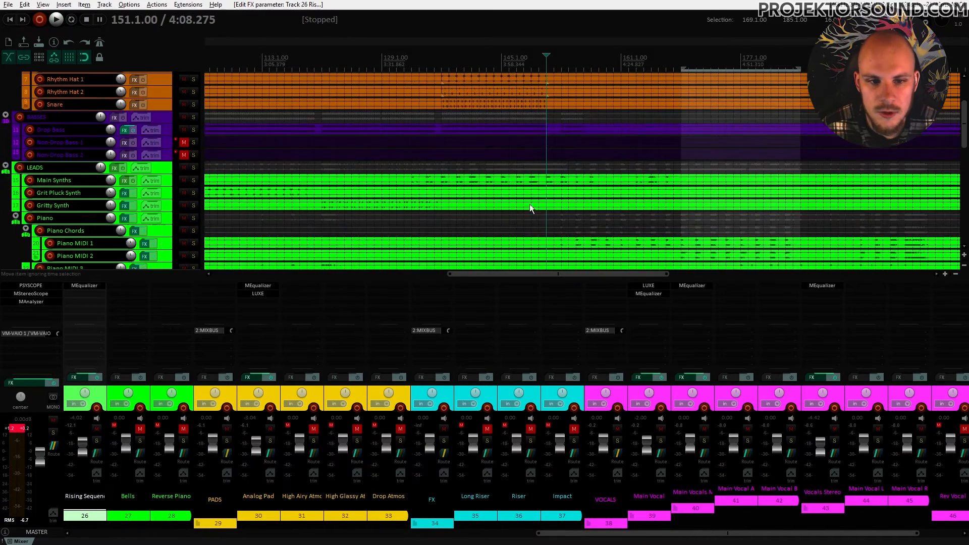
{"action": "scroll", "coordinate": [537, 200], "scroll_direction": "down", "scroll_amount": 4}
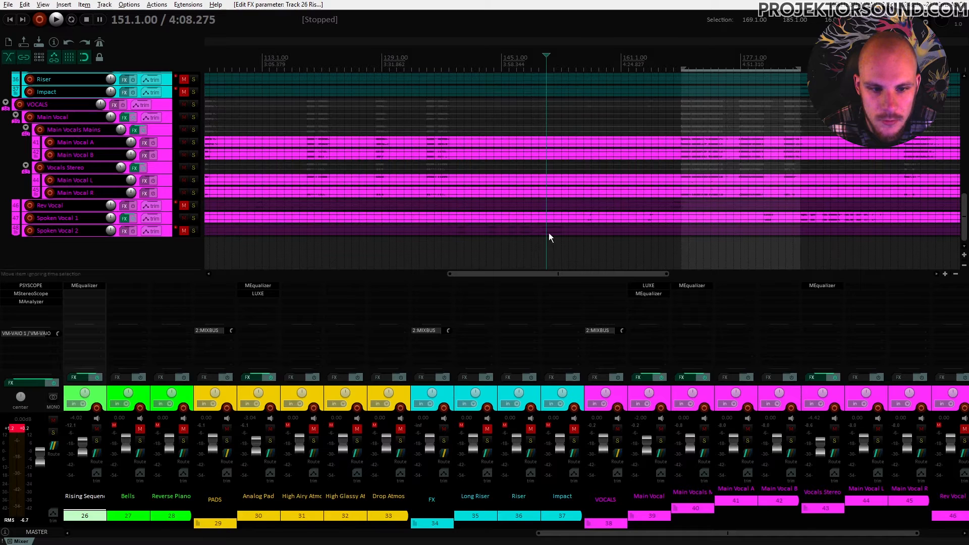
{"action": "left_click", "coordinate": [184, 231]}
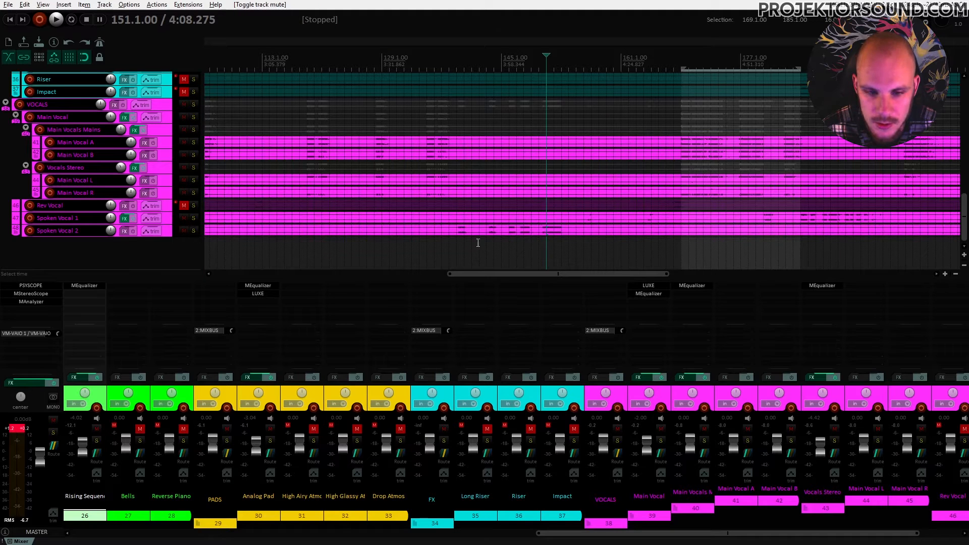
{"action": "left_click", "coordinate": [452, 229]}
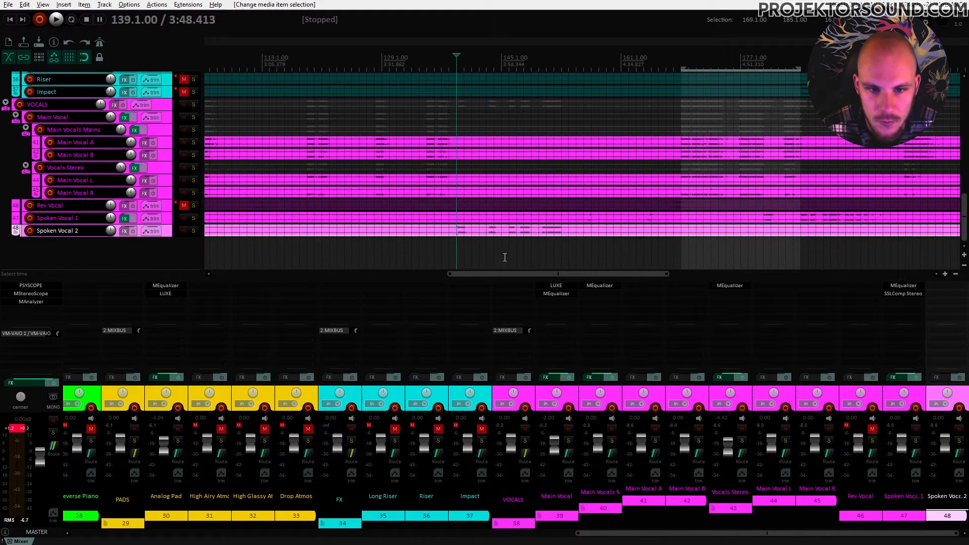
Lower the Main Synths track's volume slightly while playing from bar 139 with Spoken Vocal 2
{"action": "scroll", "coordinate": [505, 258], "scroll_direction": "up", "scroll_amount": 5}
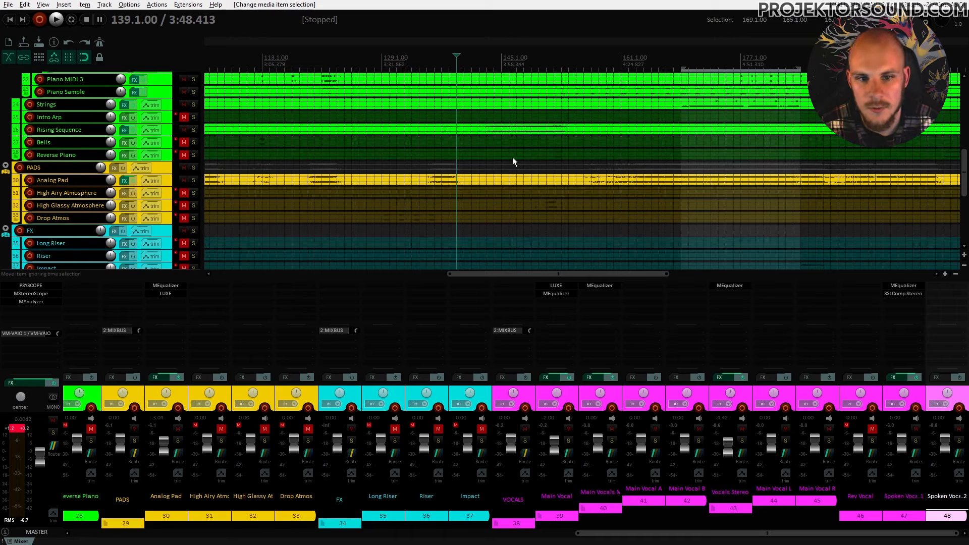
{"action": "scroll", "coordinate": [502, 205], "scroll_direction": "up", "scroll_amount": 8}
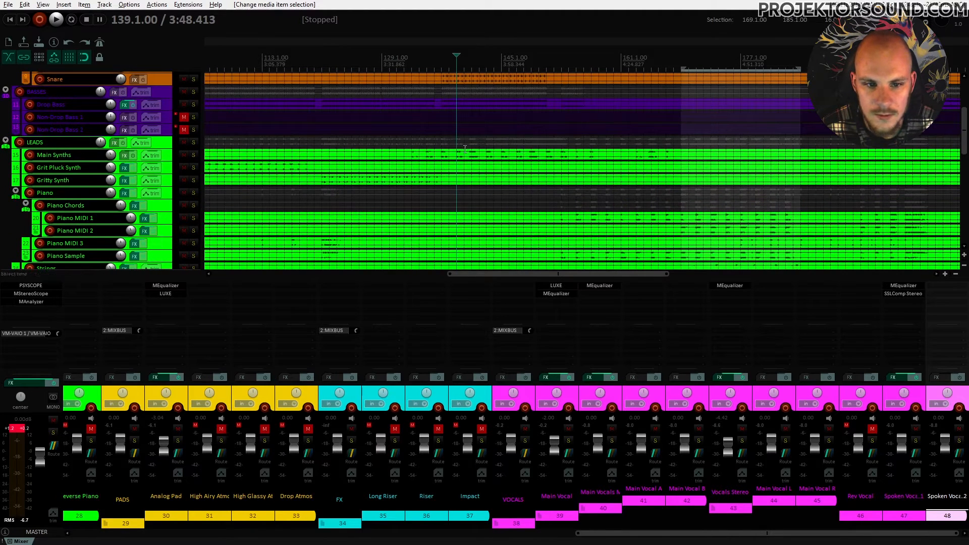
{"action": "key", "text": "space"}
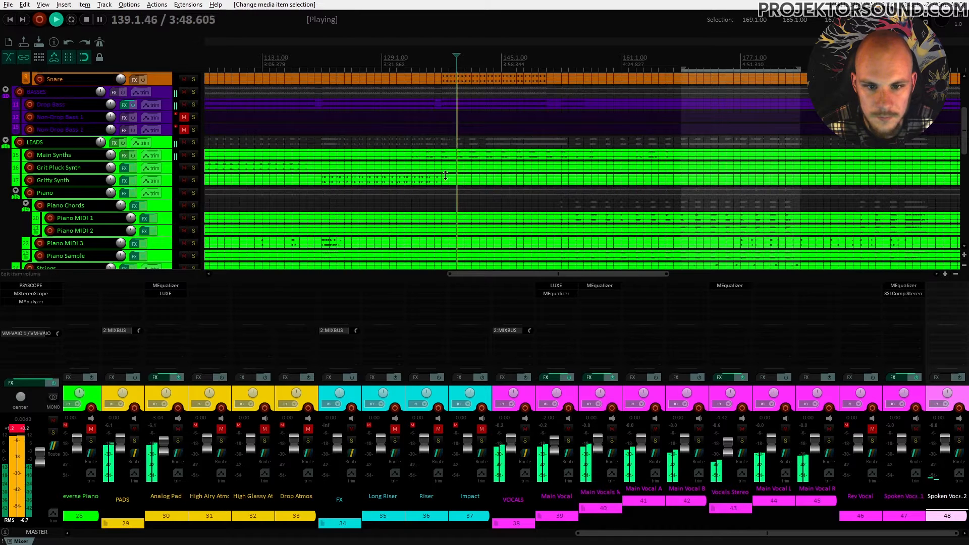
{"action": "left_click_drag", "start_coordinate": [113, 154], "coordinate": [111, 169]}
{"action": "scroll", "coordinate": [328, 177], "scroll_direction": "down", "scroll_amount": 10}
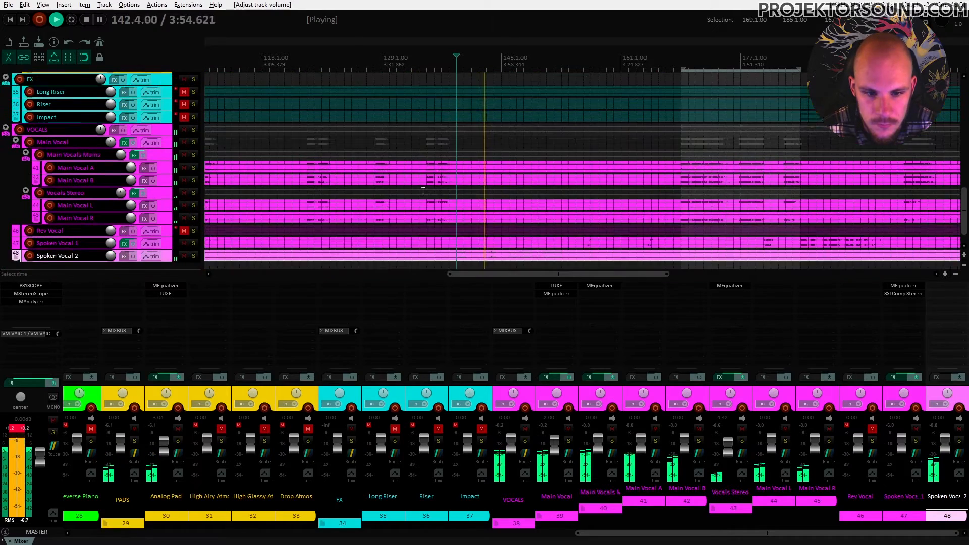
{"action": "scroll", "coordinate": [423, 191], "scroll_direction": "down", "scroll_amount": 2}
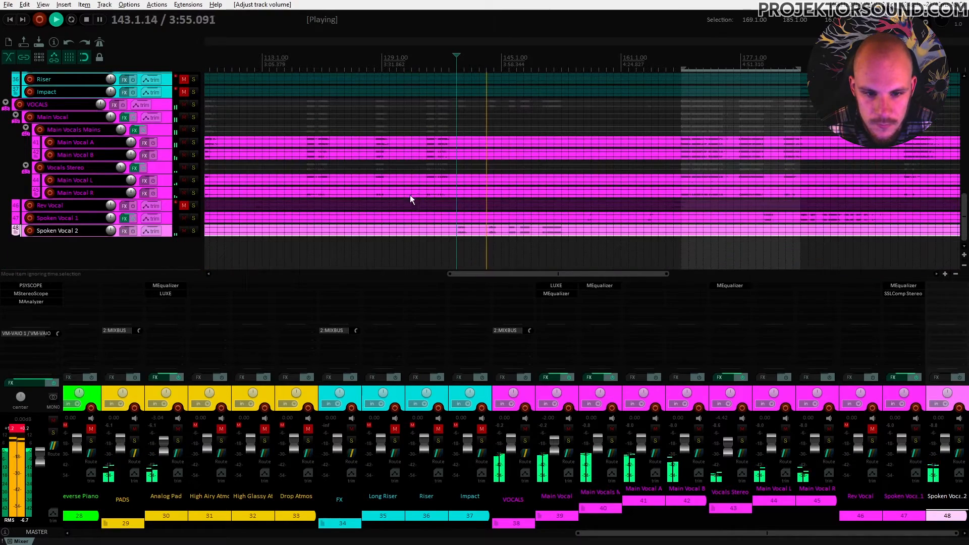
Try MEqualizer on Spoken Vocal 2, cutting band 4 about 6 dB near 530 Hz and boosting band 5 about 6 dB near 5.5 kHz
{"action": "double_click", "coordinate": [937, 289]}
{"action": "double_click", "coordinate": [423, 303]}
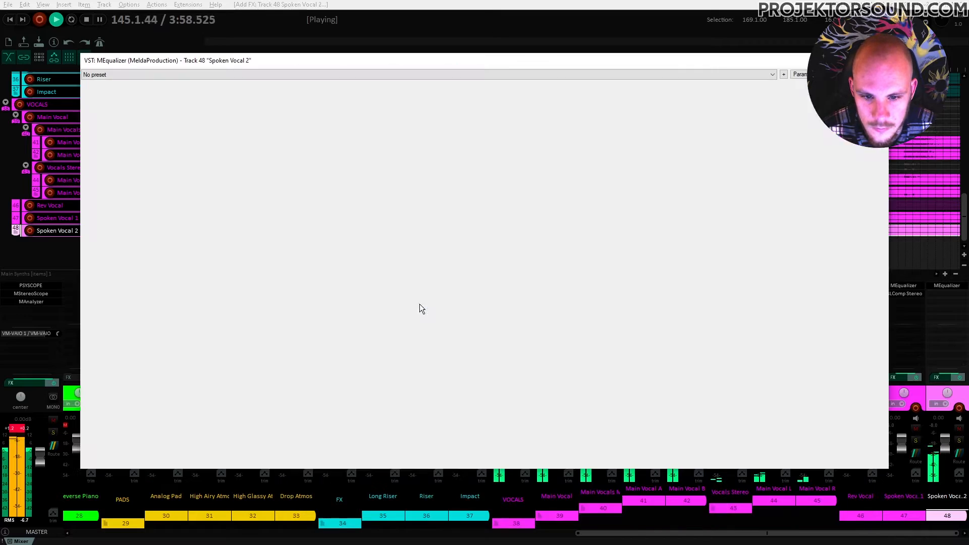
{"action": "left_click_drag", "start_coordinate": [356, 289], "coordinate": [358, 304]}
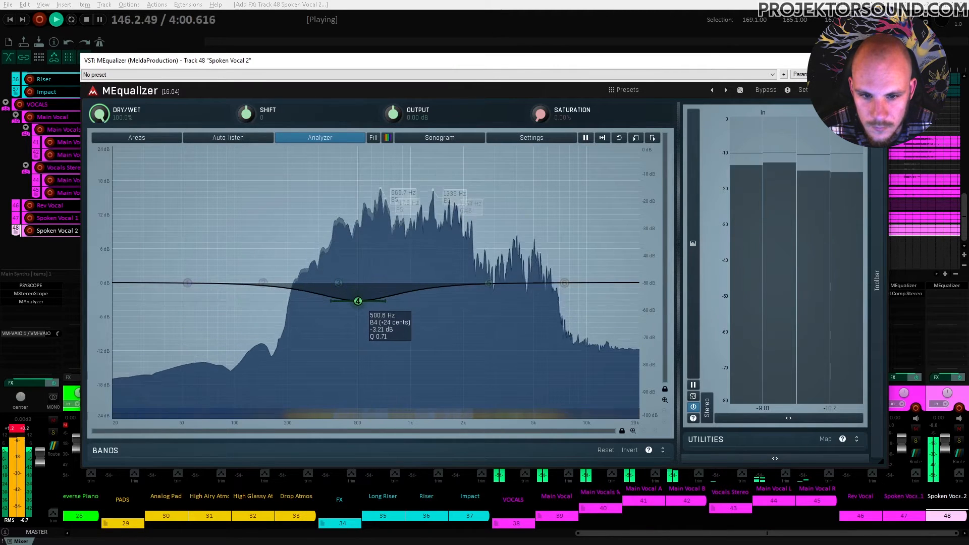
{"action": "double_click", "coordinate": [489, 276]}
{"action": "left_click_drag", "start_coordinate": [490, 275], "coordinate": [540, 247]}
{"action": "mouse_move", "coordinate": [359, 305]}
{"action": "left_mouse_down"}
{"action": "mouse_move", "coordinate": [362, 322]}
{"action": "mouse_move", "coordinate": [391, 324]}
{"action": "mouse_move", "coordinate": [362, 318]}
{"action": "left_mouse_up"}
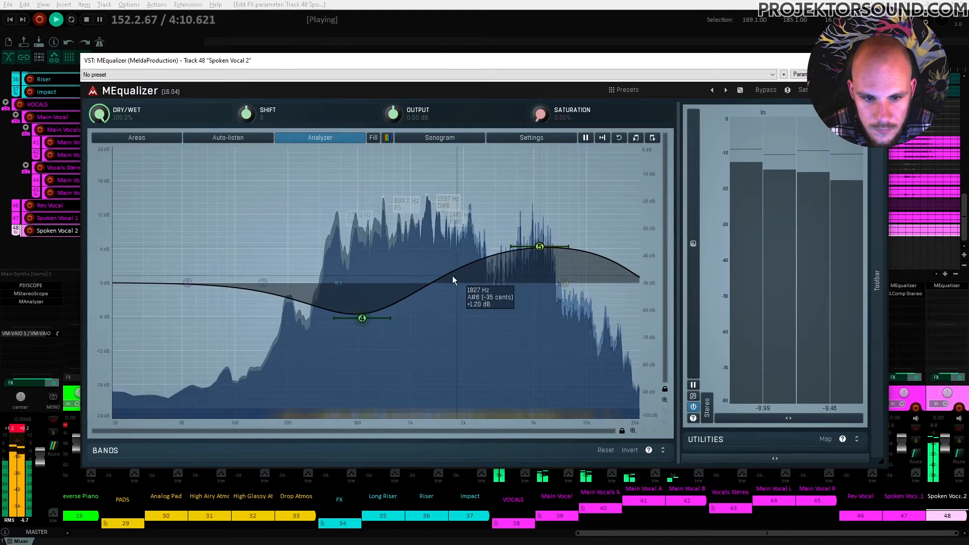
Switch off equalizer bands 4 and 5, close the equalizer and stop playback
{"action": "double_click", "coordinate": [367, 319]}
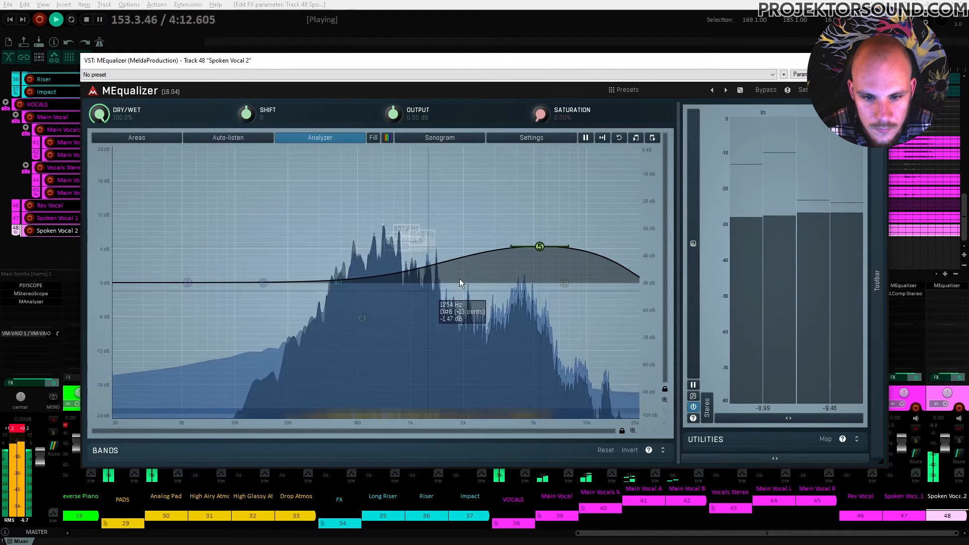
{"action": "double_click", "coordinate": [540, 247]}
{"action": "left_click", "coordinate": [877, 60]}
{"action": "key", "text": "space"}
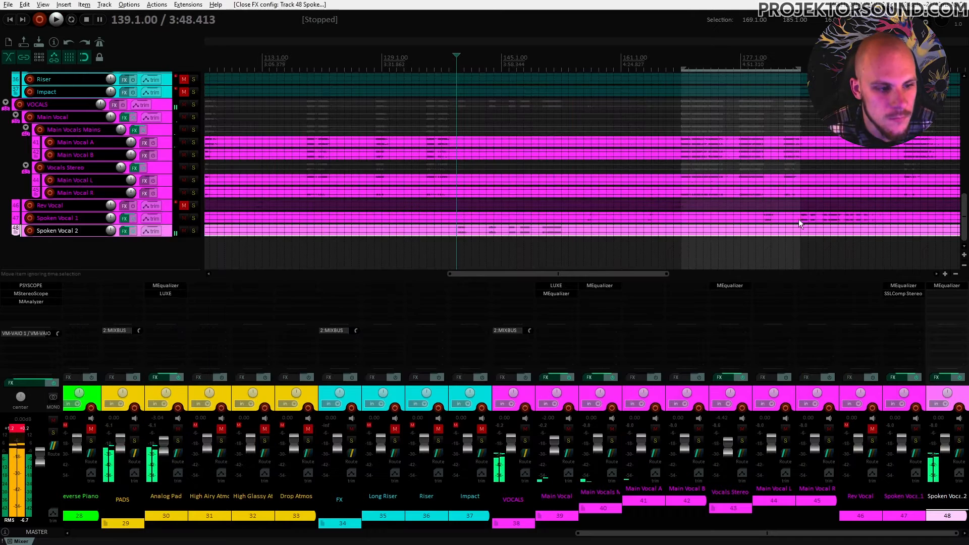
Replace MEqualizer on Spoken Vocal 2 with MSpectralDynamics and show its full edit view
{"action": "right_click", "coordinate": [943, 289]}
{"action": "left_click", "coordinate": [832, 325]}
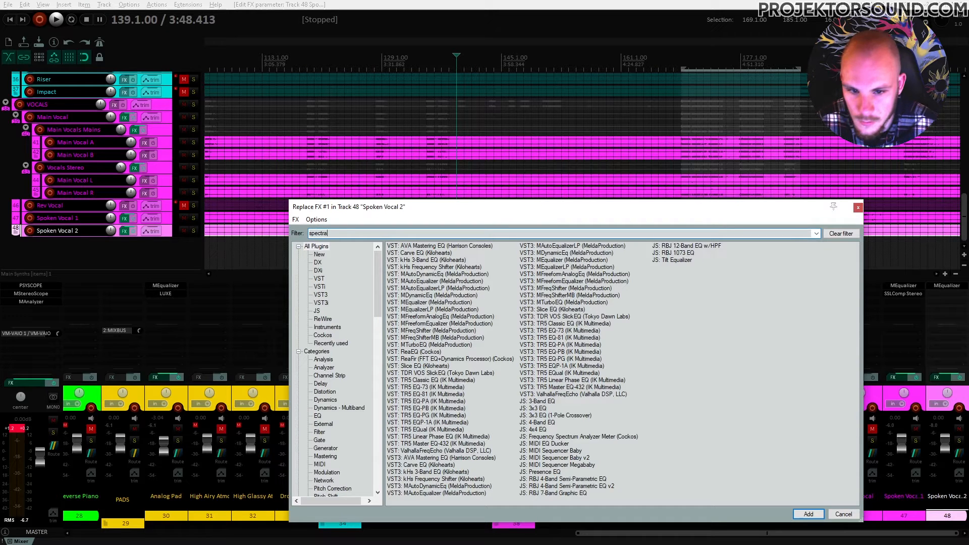
{"action": "double_click", "coordinate": [435, 260]}
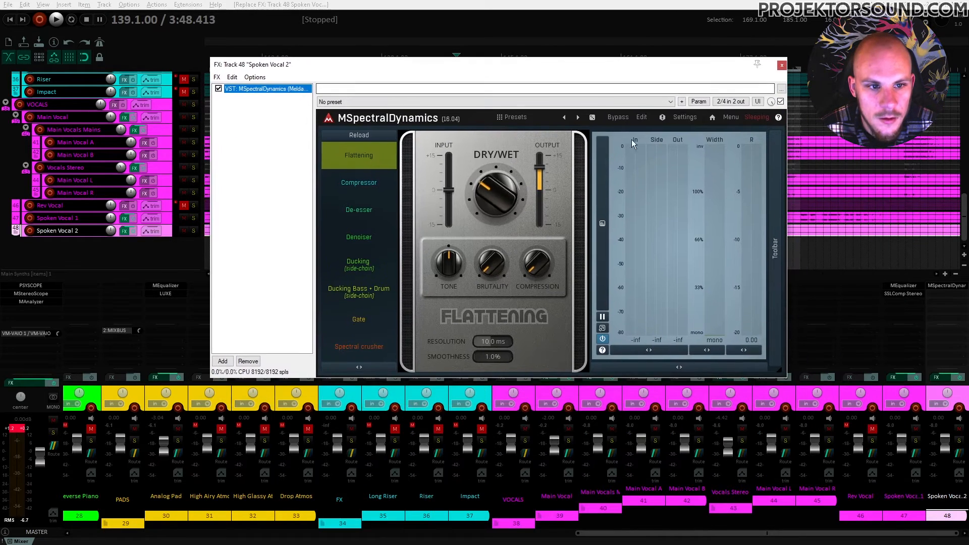
{"action": "left_click", "coordinate": [641, 118]}
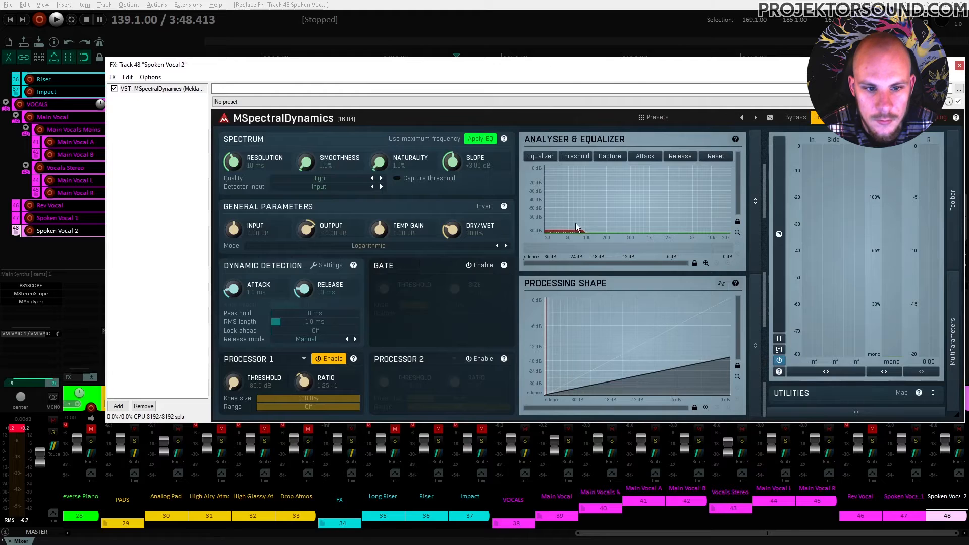
Set Processor 1's threshold to -43.9 dB and its ratio to 1.41:1 while the spoken vocal plays
{"action": "left_click_drag", "start_coordinate": [233, 382], "coordinate": [233, 330]}
{"action": "left_click_drag", "start_coordinate": [234, 382], "coordinate": [233, 387]}
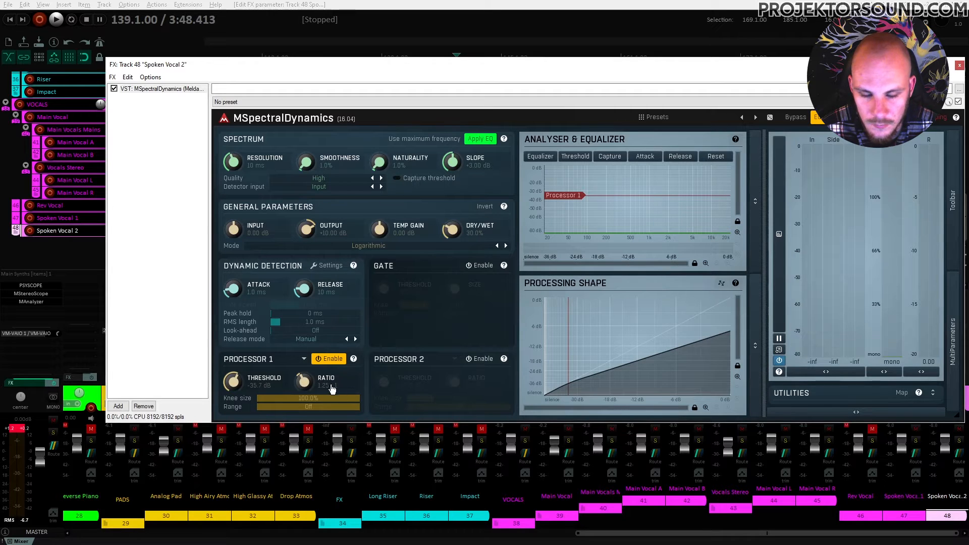
{"action": "key", "text": "space"}
{"action": "left_click_drag", "start_coordinate": [558, 195], "coordinate": [558, 203]}
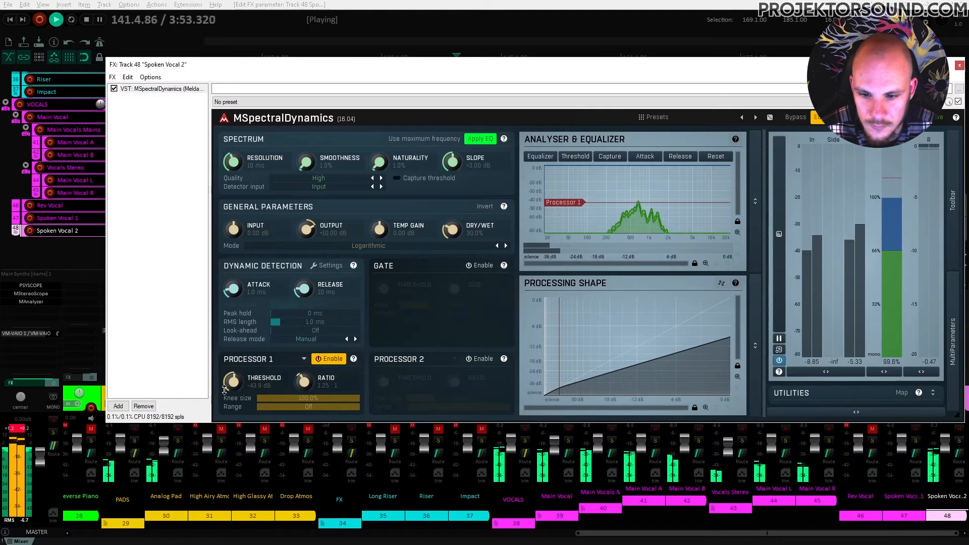
{"action": "left_click_drag", "start_coordinate": [313, 384], "coordinate": [313, 382]}
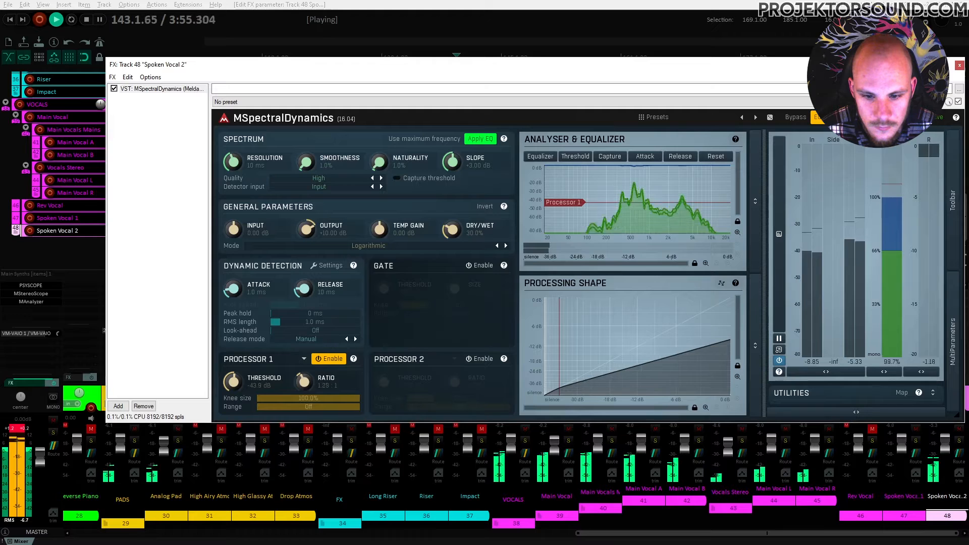
{"action": "left_click_drag", "start_coordinate": [302, 384], "coordinate": [302, 381]}
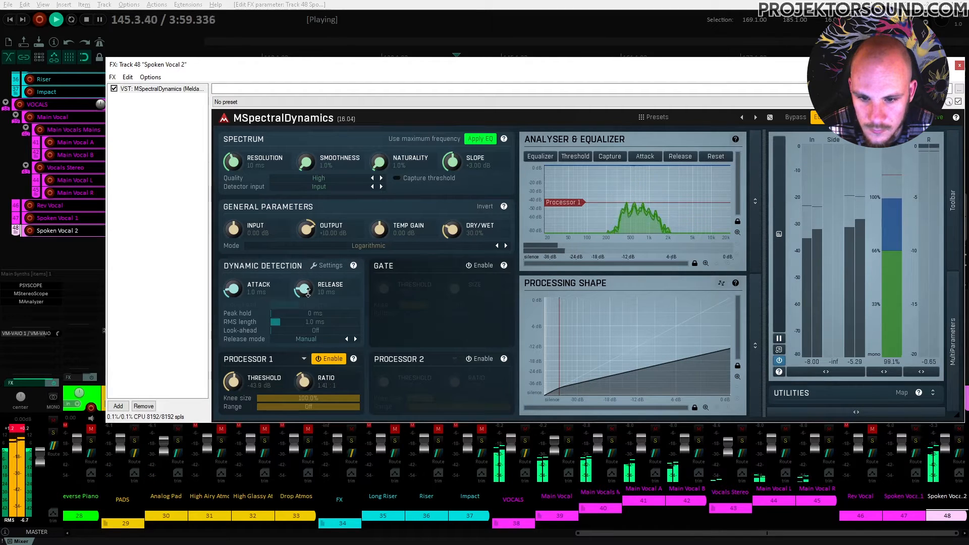
Set MSpectralDynamics' release to 25 ms, naturality to 4.5% and quality to Very high
{"action": "left_click_drag", "start_coordinate": [305, 292], "coordinate": [305, 288]}
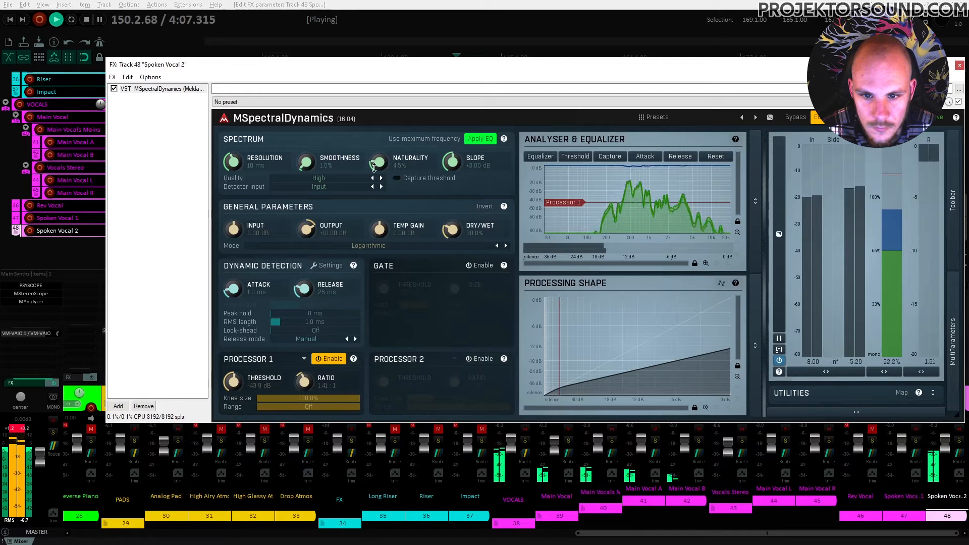
{"action": "left_click", "coordinate": [381, 179]}
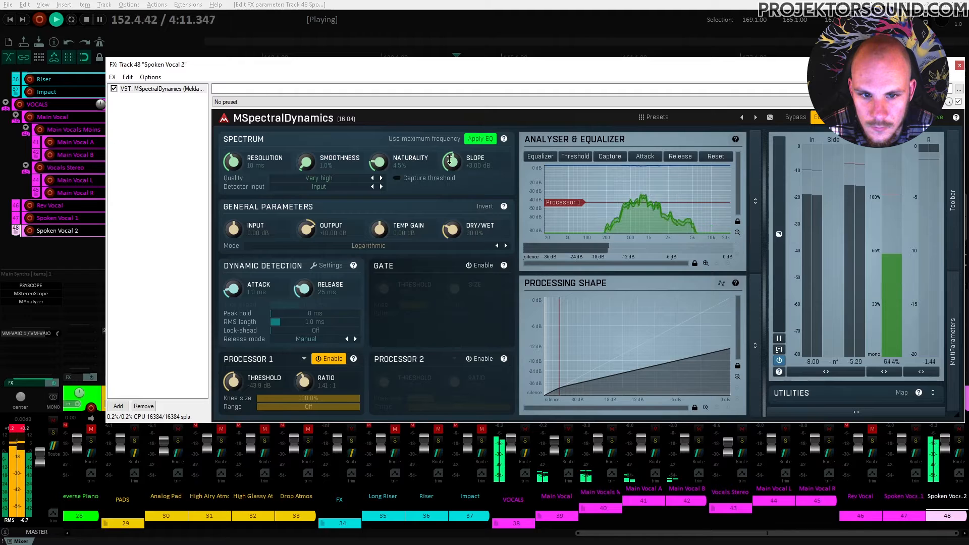
Compare spectrum slopes of 6 dB and 0 dB, settle on about 2.86 dB, and replay from bar 139
{"action": "left_click_drag", "start_coordinate": [451, 161], "coordinate": [452, 159]}
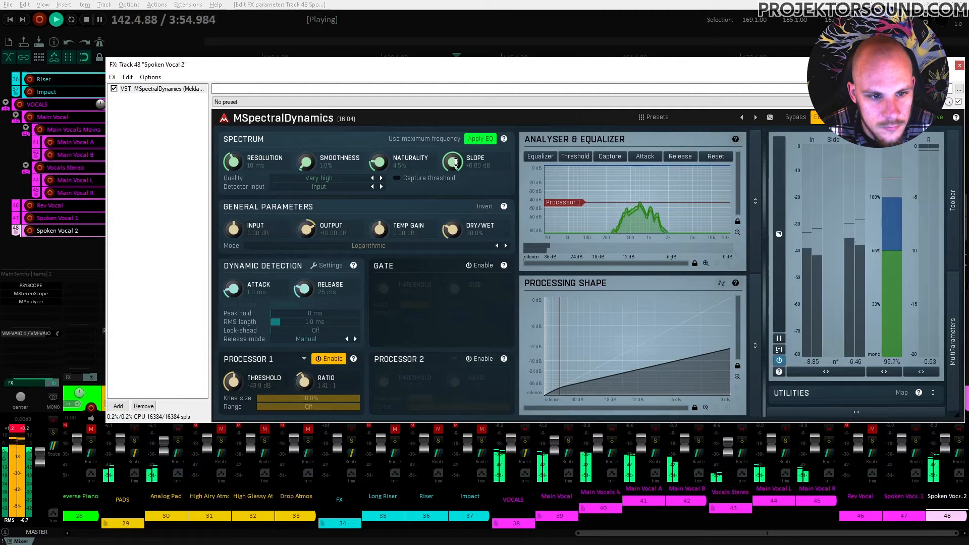
{"action": "double_click", "coordinate": [456, 162]}
{"action": "key", "text": "space"}
{"action": "key", "text": "space"}
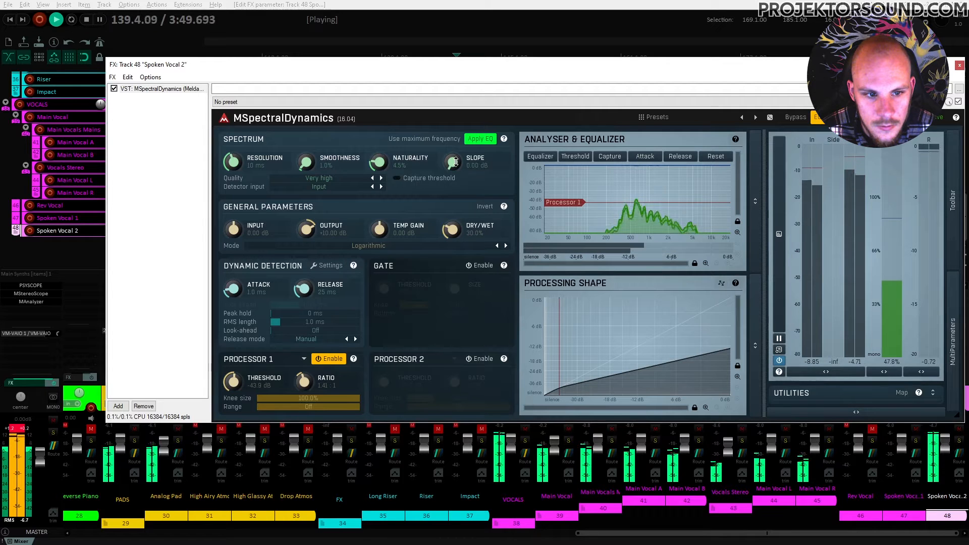
{"action": "key", "text": "space"}
{"action": "left_click_drag", "start_coordinate": [456, 161], "coordinate": [455, 169]}
{"action": "key", "text": "space"}
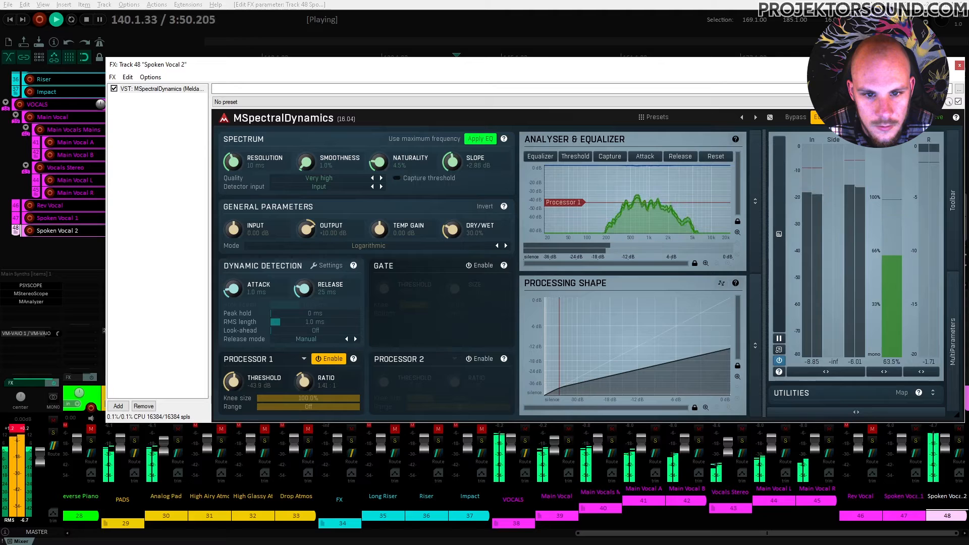
{"action": "key", "text": "space"}
{"action": "key", "text": "space"}
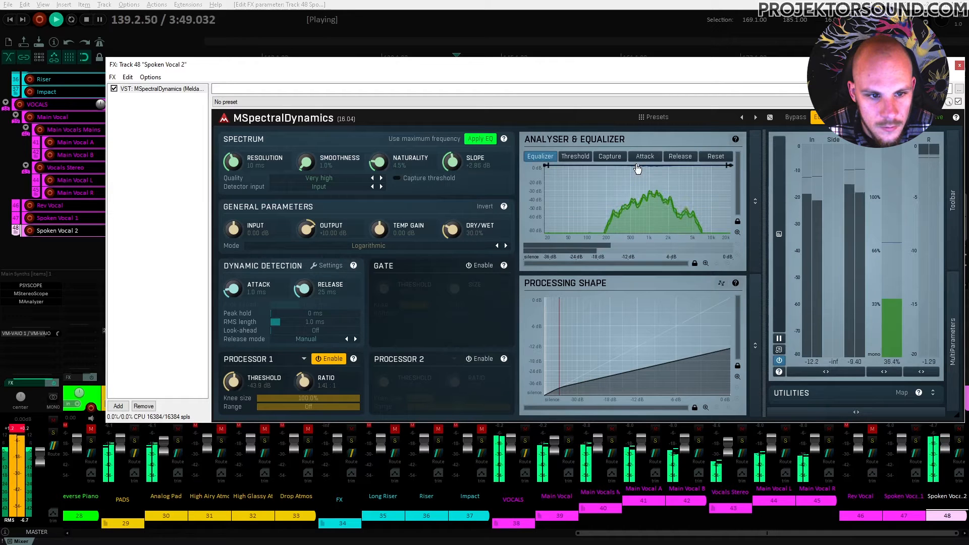
Shape the threshold curve with a dip near 420 Hz and a higher level from about 3 kHz upward, and replay the vocal
{"action": "mouse_move", "coordinate": [631, 167]}
{"action": "left_mouse_down"}
{"action": "mouse_move", "coordinate": [618, 187]}
{"action": "mouse_move", "coordinate": [626, 163]}
{"action": "left_mouse_up"}
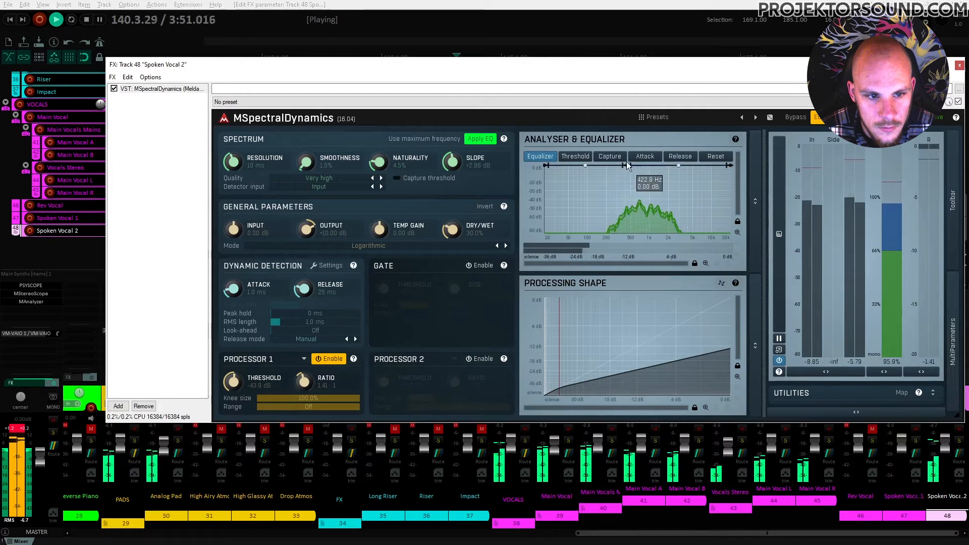
{"action": "key", "text": "space"}
{"action": "left_click", "coordinate": [578, 156]}
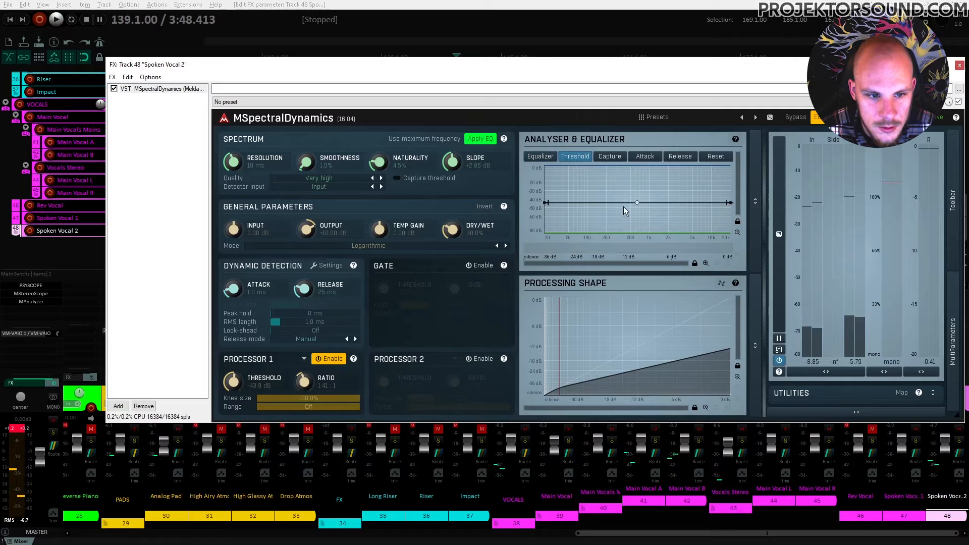
{"action": "left_click_drag", "start_coordinate": [624, 203], "coordinate": [626, 217]}
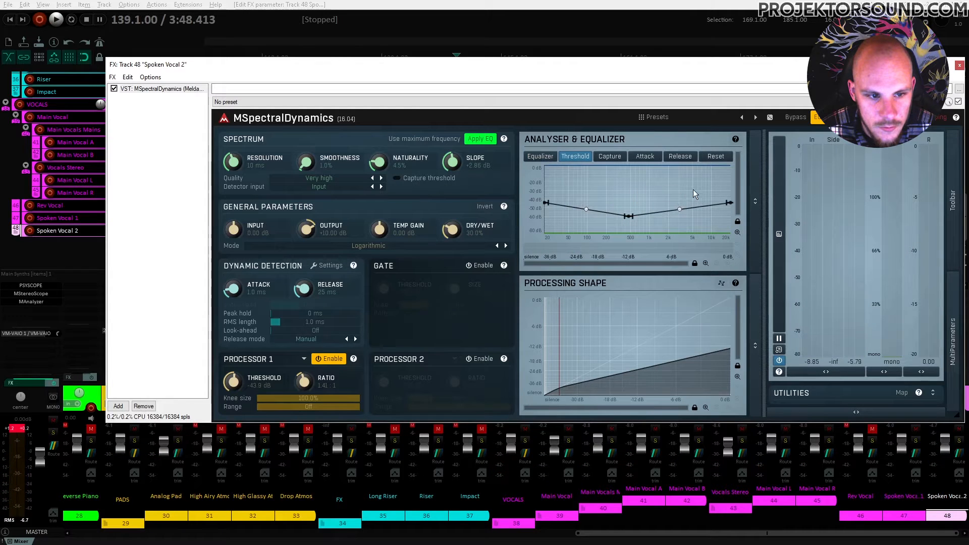
{"action": "left_click_drag", "start_coordinate": [730, 202], "coordinate": [681, 192]}
{"action": "key", "text": "space"}
{"action": "double_click", "coordinate": [679, 189]}
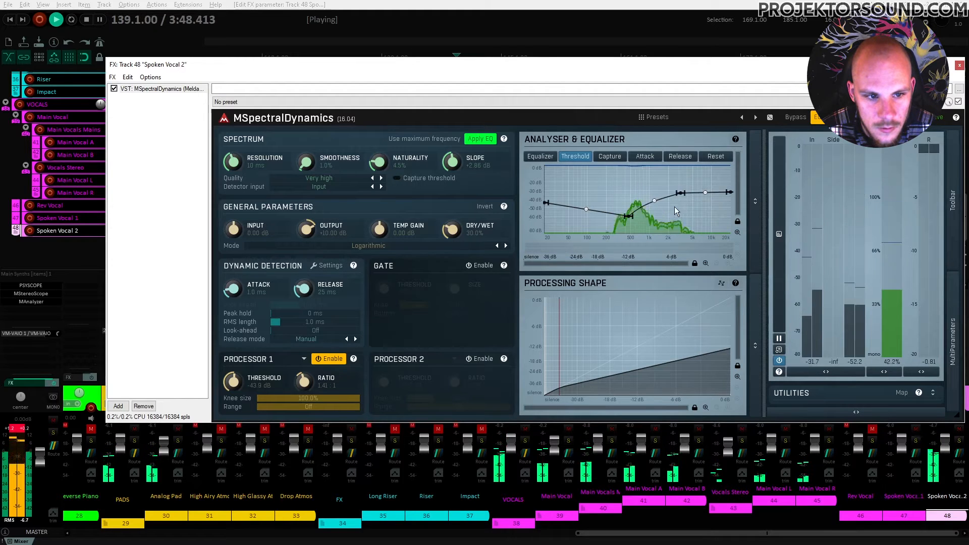
Bend the threshold curve between its two points, nudge both points slightly higher in frequency, and stop playback and close the effect window
{"action": "left_click_drag", "start_coordinate": [655, 204], "coordinate": [655, 274]}
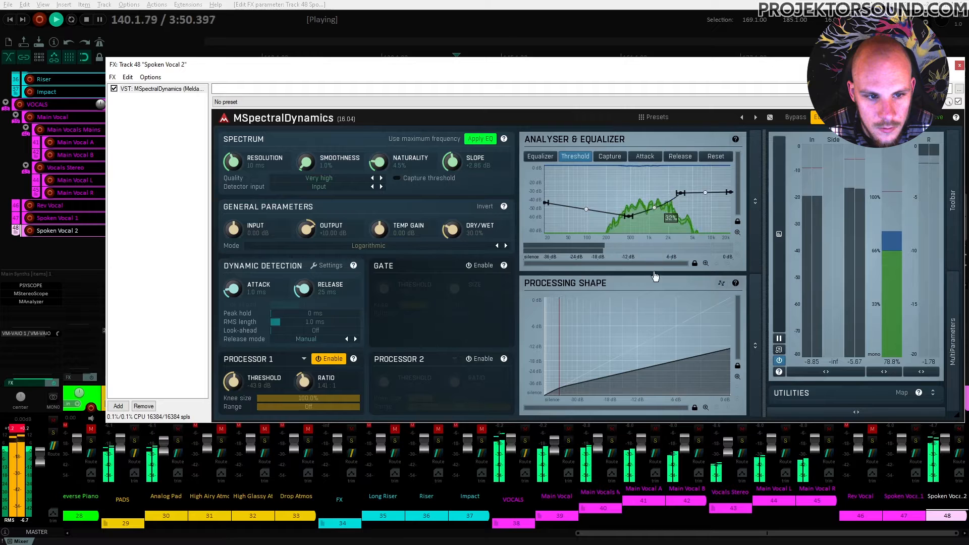
{"action": "left_click_drag", "start_coordinate": [629, 216], "coordinate": [634, 217]}
{"action": "left_click_drag", "start_coordinate": [681, 192], "coordinate": [686, 192]}
{"action": "left_click", "coordinate": [544, 158]}
{"action": "key", "text": "space"}
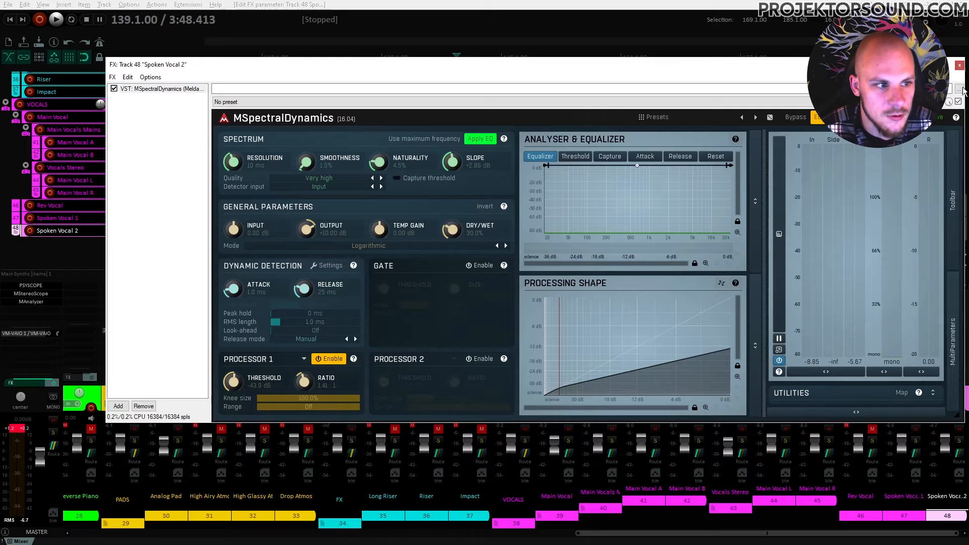
{"action": "left_click", "coordinate": [959, 66]}
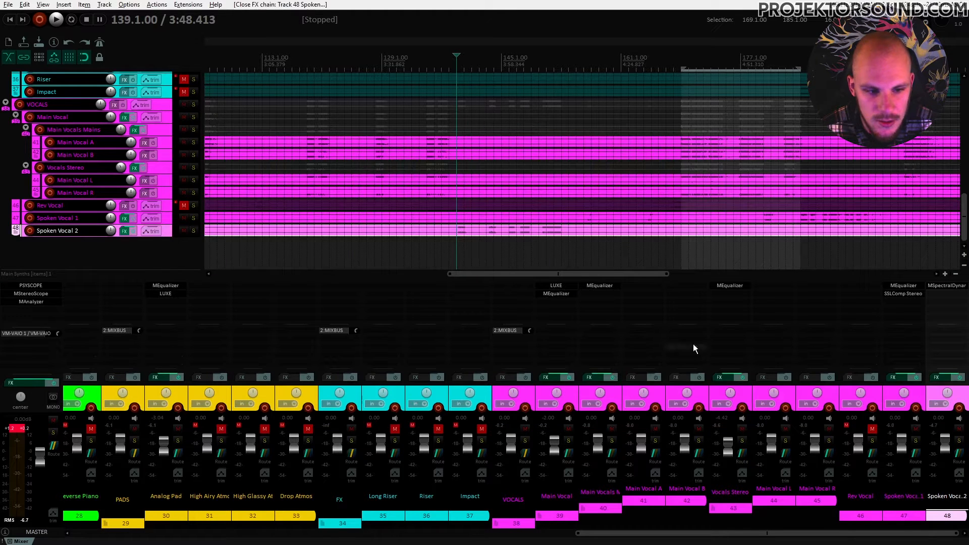
Add the Luftikus equalizer after MSpectralDynamics on the Spoken Vocal 2 track
{"action": "double_click", "coordinate": [938, 293]}
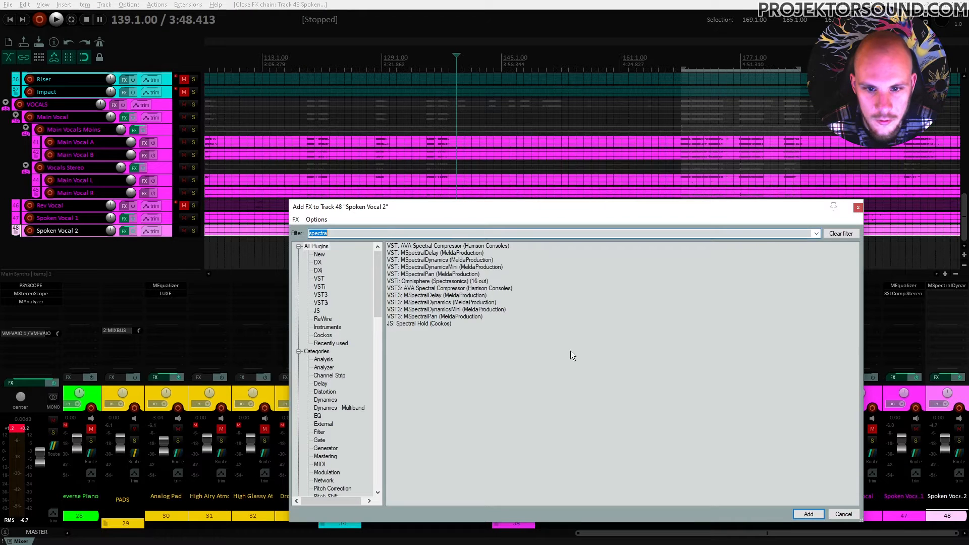
{"action": "key", "text": "BackSpace"}
{"action": "type", "text": "luft"}
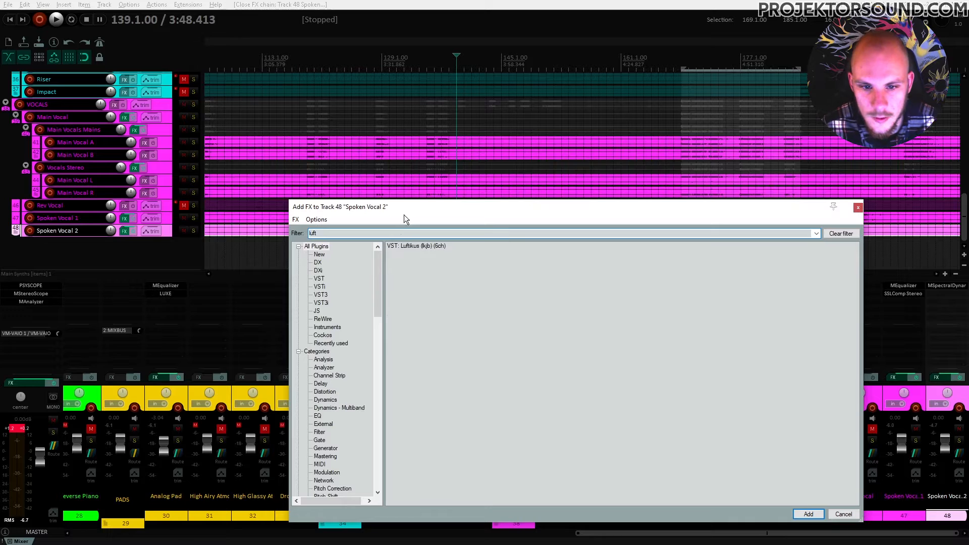
{"action": "double_click", "coordinate": [413, 247]}
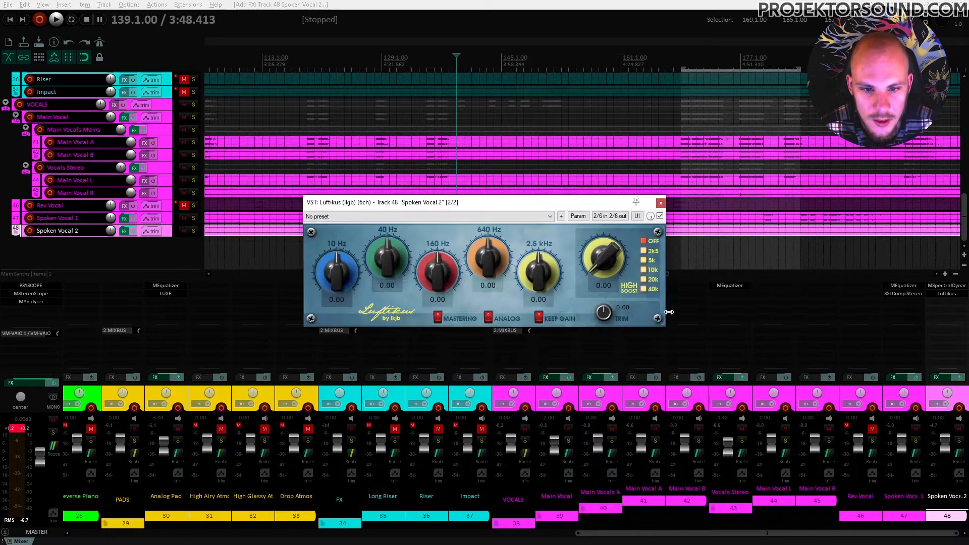
Set Luftikus' high boost to the 10k band, raise it to 5.60 while listening from bar 139, and close the effect window
{"action": "left_click", "coordinate": [644, 270]}
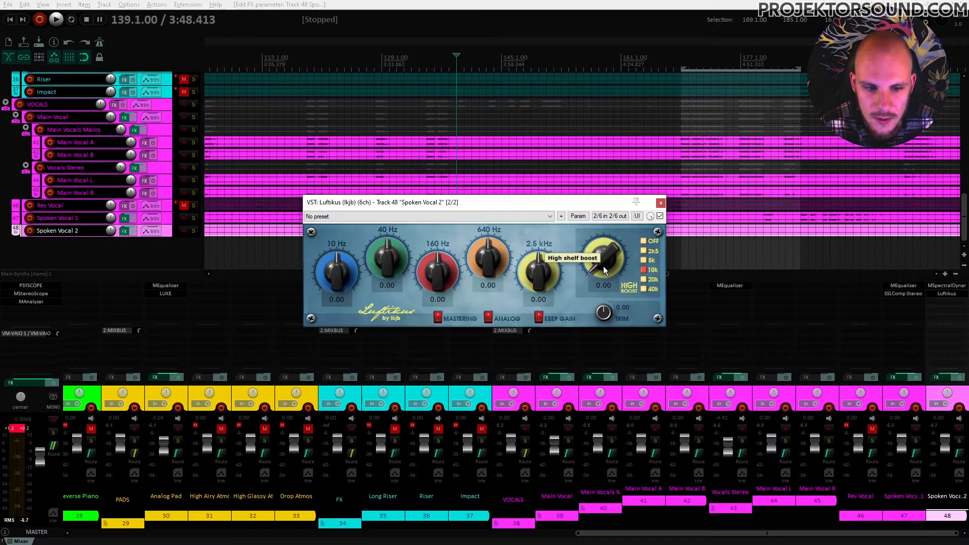
{"action": "left_click_drag", "start_coordinate": [603, 265], "coordinate": [612, 246]}
{"action": "key", "text": "space"}
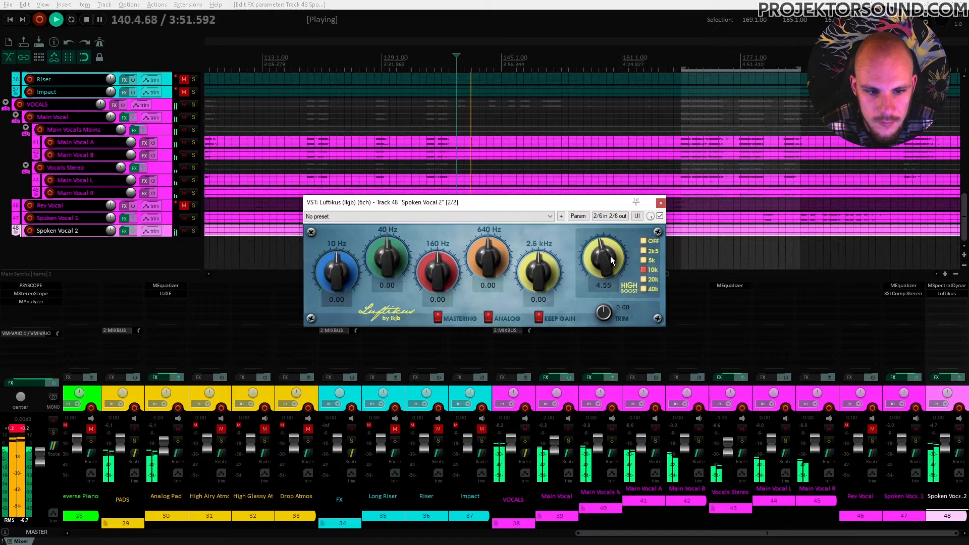
{"action": "left_click_drag", "start_coordinate": [603, 268], "coordinate": [607, 256]}
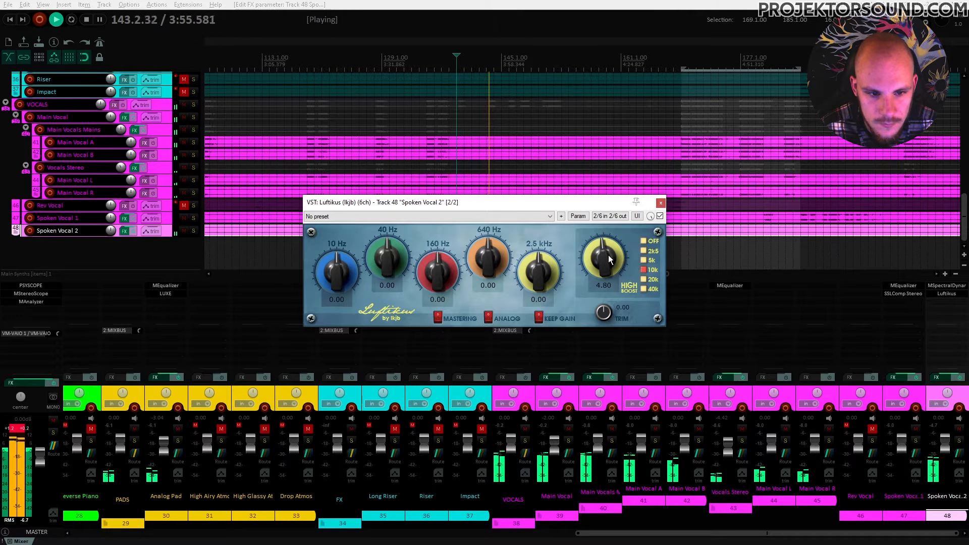
{"action": "left_click", "coordinate": [660, 202]}
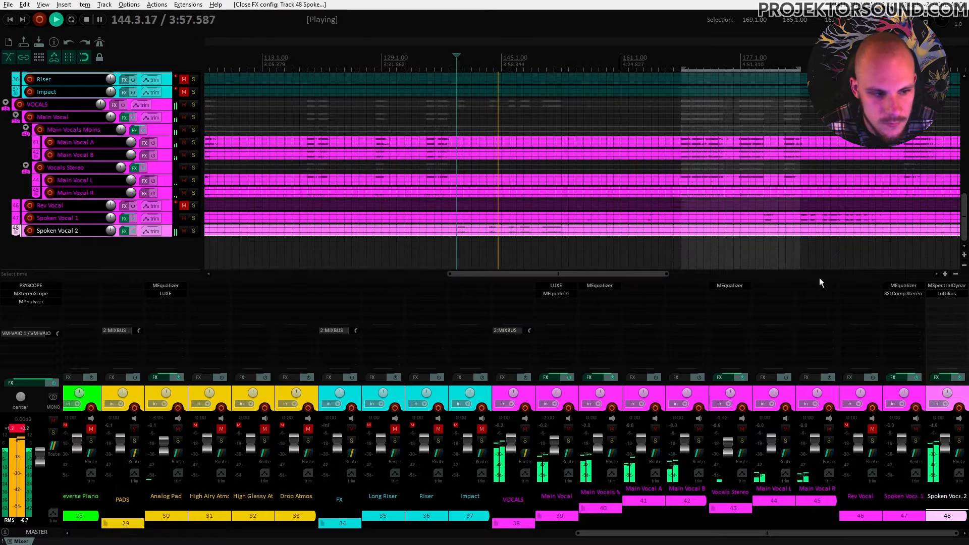
{"action": "left_click", "coordinate": [947, 295]}
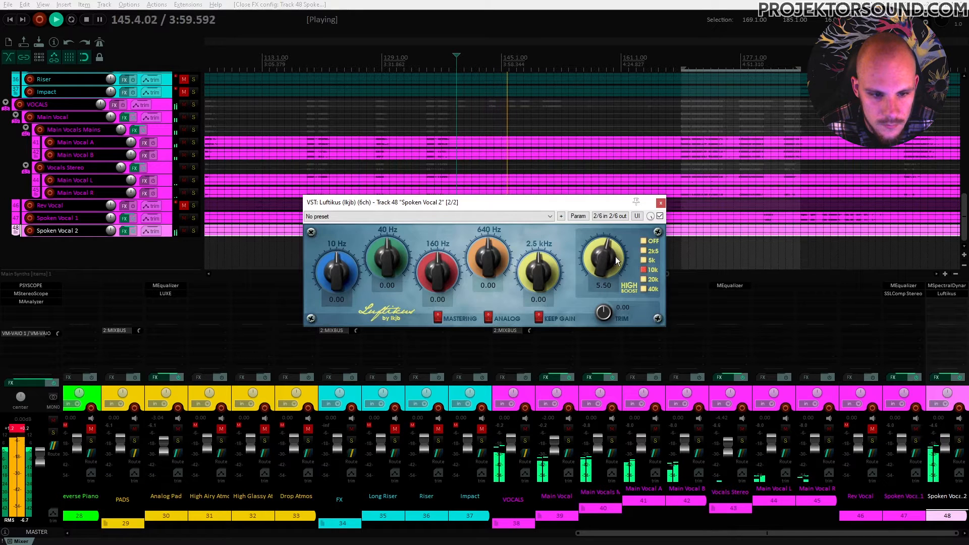
{"action": "scroll", "coordinate": [617, 259], "scroll_direction": "up", "scroll_amount": 1}
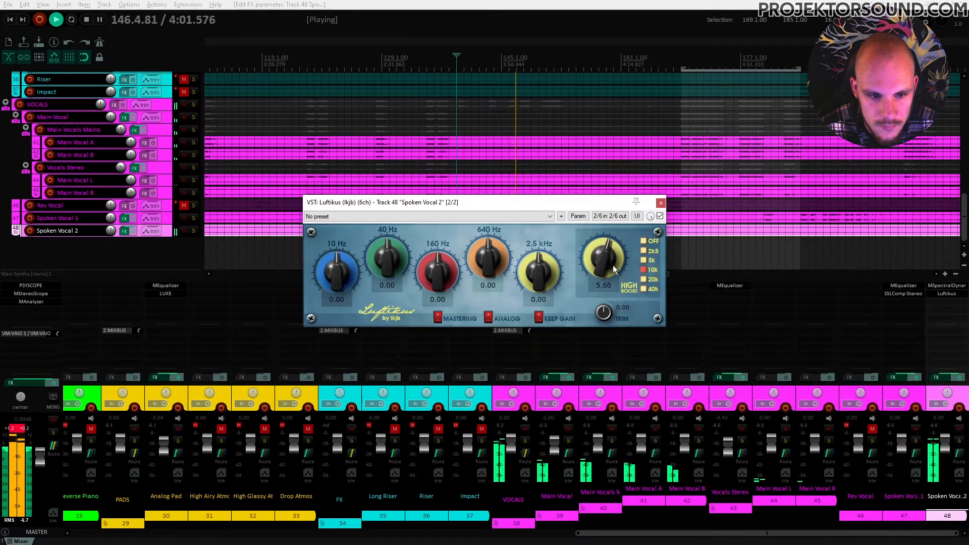
{"action": "left_click", "coordinate": [660, 203]}
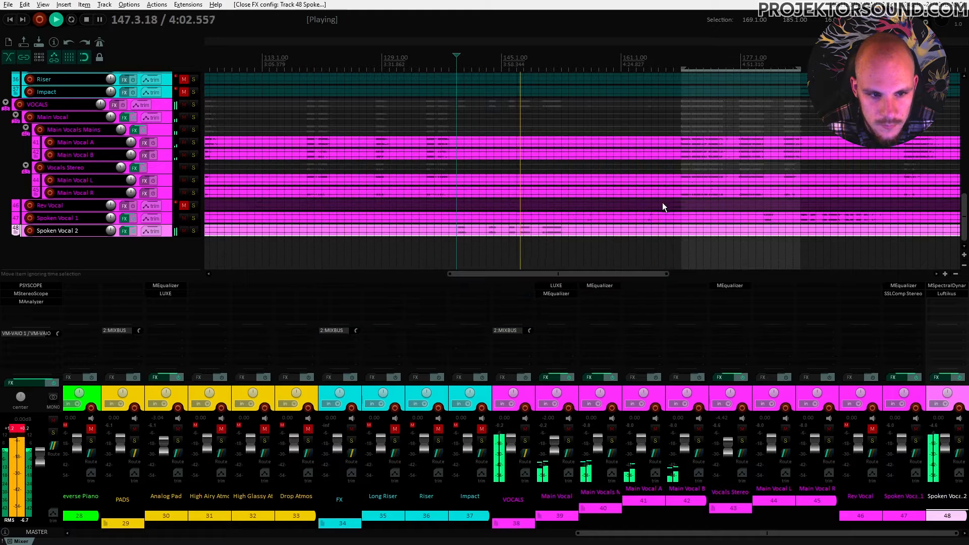
Add MEqualizer to Spoken Vocal 2 with a cut of about 6 dB near 700 Hz and a boost of about 3 dB near 5 kHz
{"action": "double_click", "coordinate": [932, 309]}
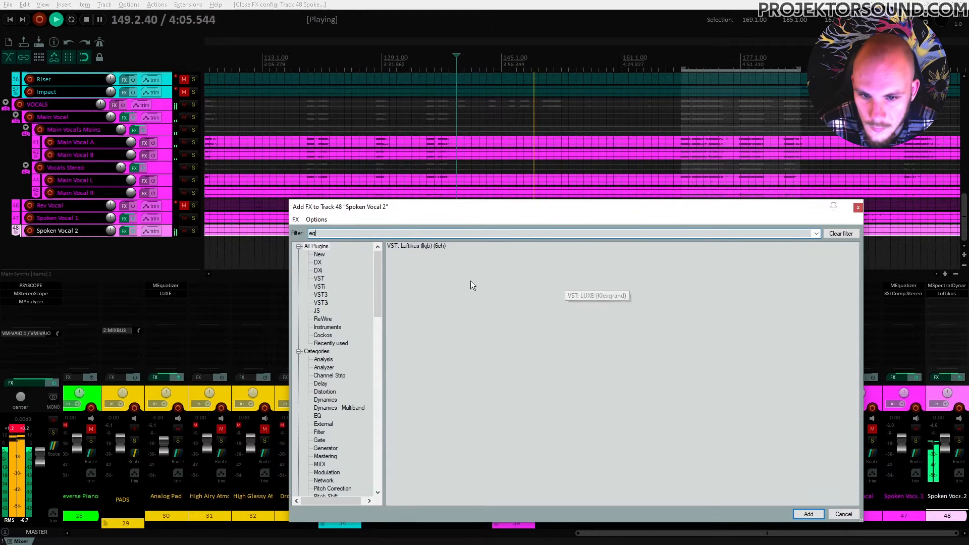
{"action": "double_click", "coordinate": [424, 302]}
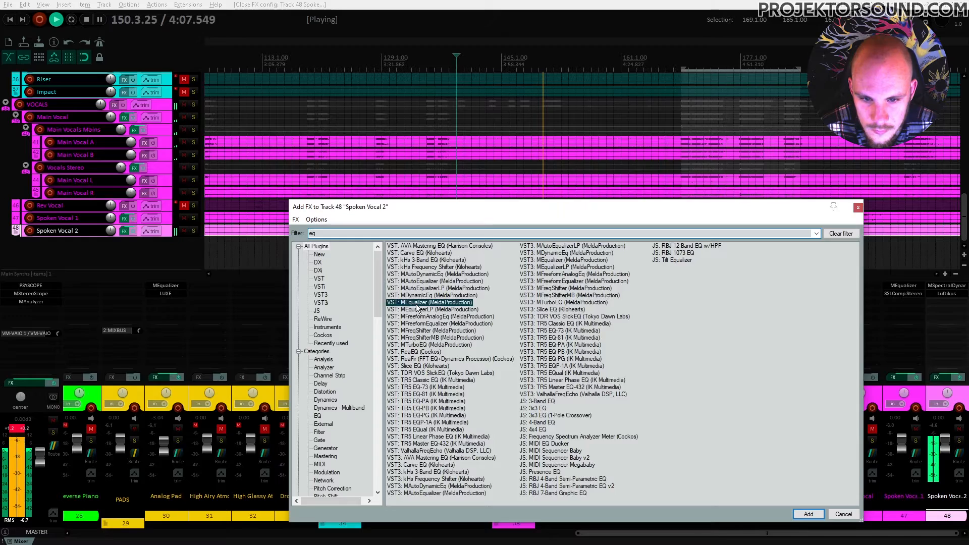
{"action": "left_click_drag", "start_coordinate": [409, 245], "coordinate": [380, 316]}
{"action": "left_click_drag", "start_coordinate": [489, 282], "coordinate": [528, 269]}
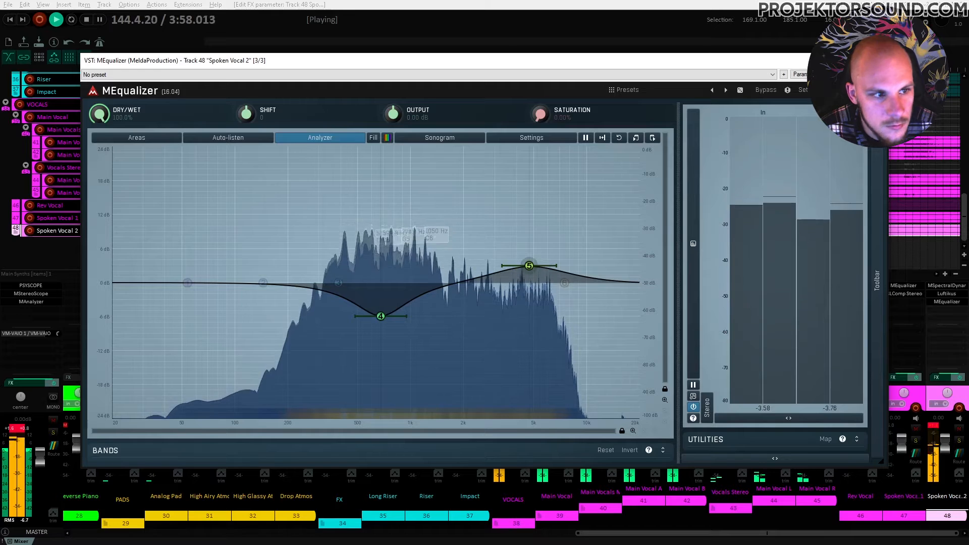
{"action": "key", "text": "Escape"}
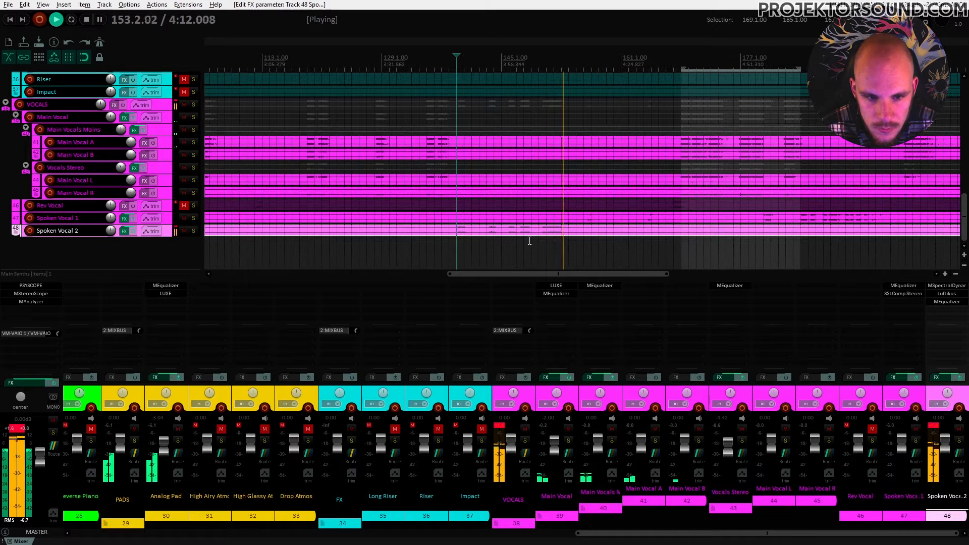
Unmute the Non-Drop Bass 1 track in the bass group
{"action": "scroll", "coordinate": [530, 240], "scroll_direction": "up", "scroll_amount": 8}
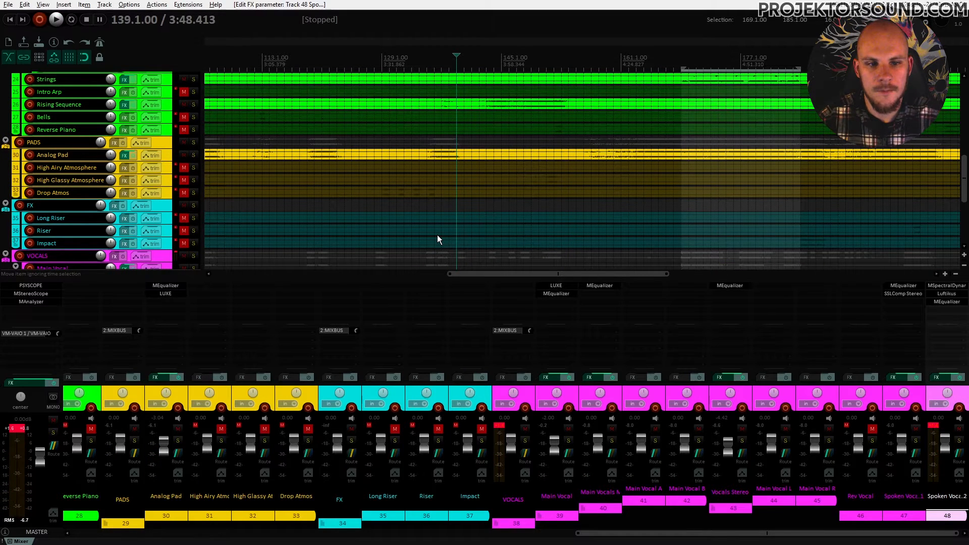
{"action": "scroll", "coordinate": [437, 235], "scroll_direction": "up", "scroll_amount": 8}
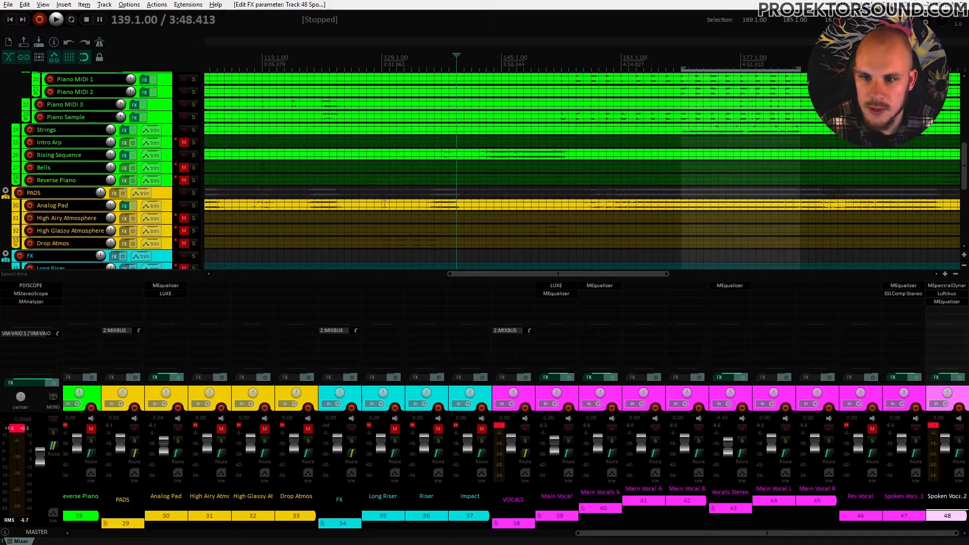
{"action": "scroll", "coordinate": [464, 207], "scroll_direction": "down", "scroll_amount": 3}
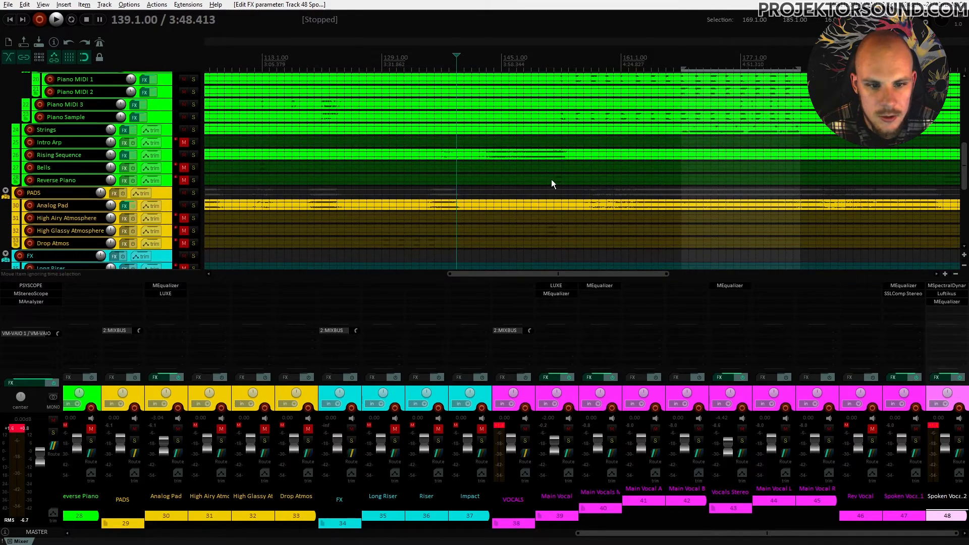
{"action": "scroll", "coordinate": [349, 178], "scroll_direction": "up", "scroll_amount": 8}
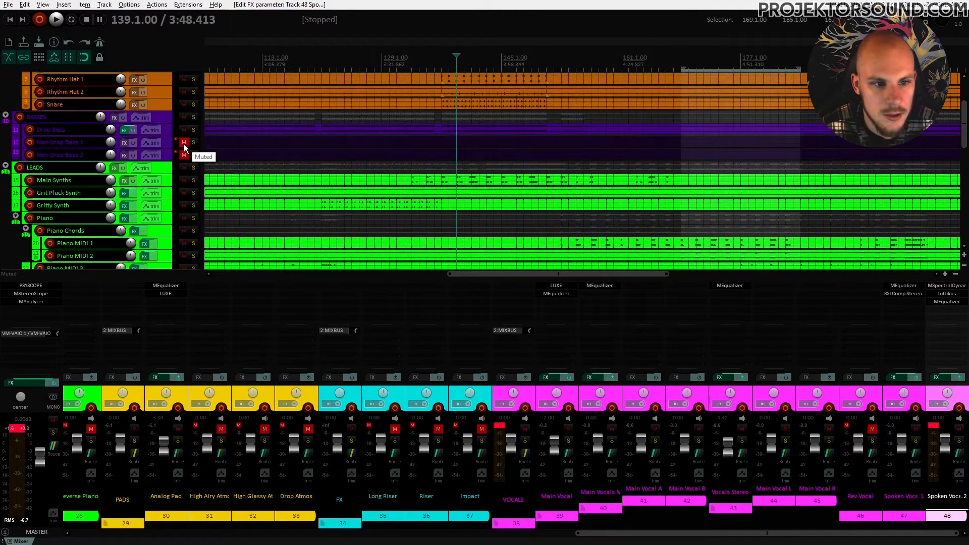
{"action": "left_click", "coordinate": [183, 144]}
Extend the time selection to bars 161 through 193 and play from bar 164
{"action": "left_click_drag", "start_coordinate": [681, 68], "coordinate": [622, 68]}
{"action": "left_click_drag", "start_coordinate": [801, 68], "coordinate": [861, 68]}
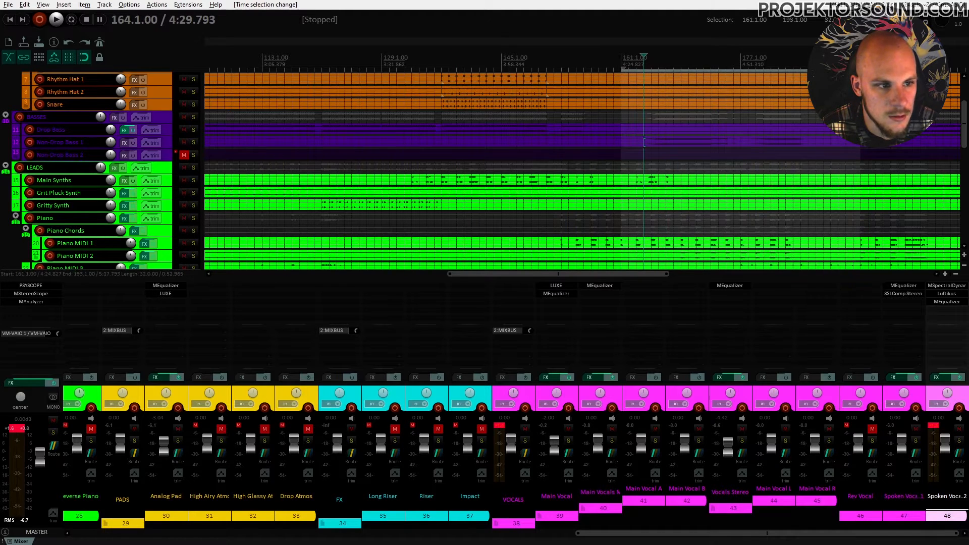
{"action": "key", "text": "space"}
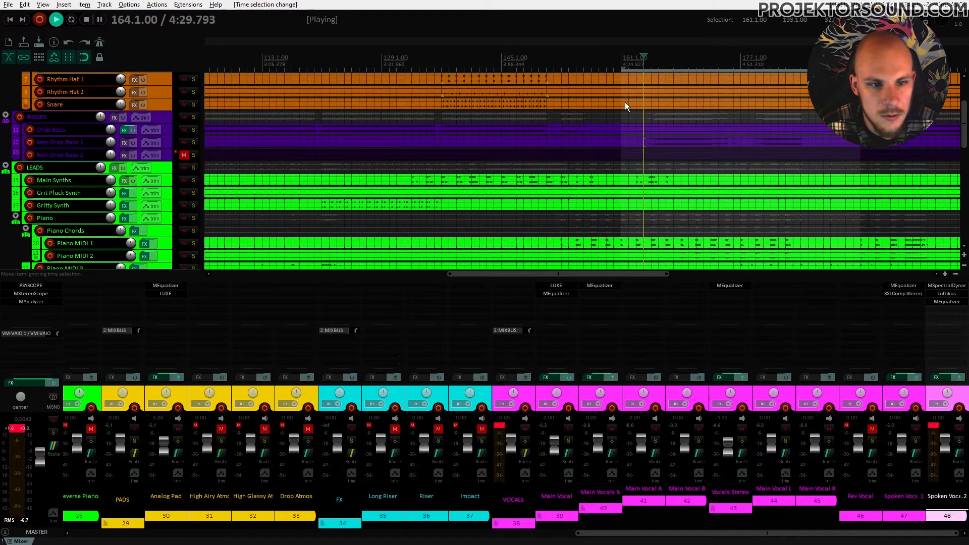
Lower the Non-Drop Bass 1 track's volume to about -4.8 dB, listen to the section, and stop playback
{"action": "left_click", "coordinate": [165, 143]}
{"action": "left_click_drag", "start_coordinate": [111, 141], "coordinate": [114, 146]}
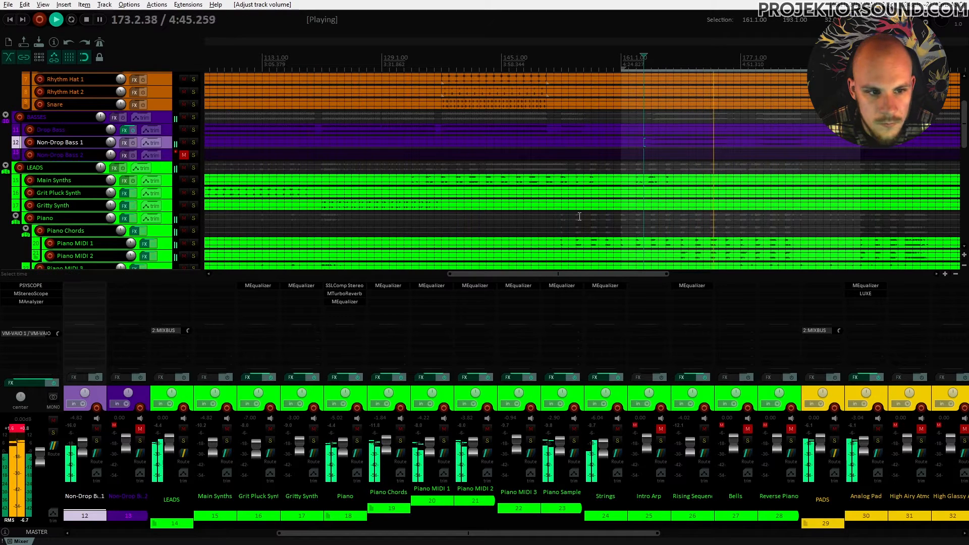
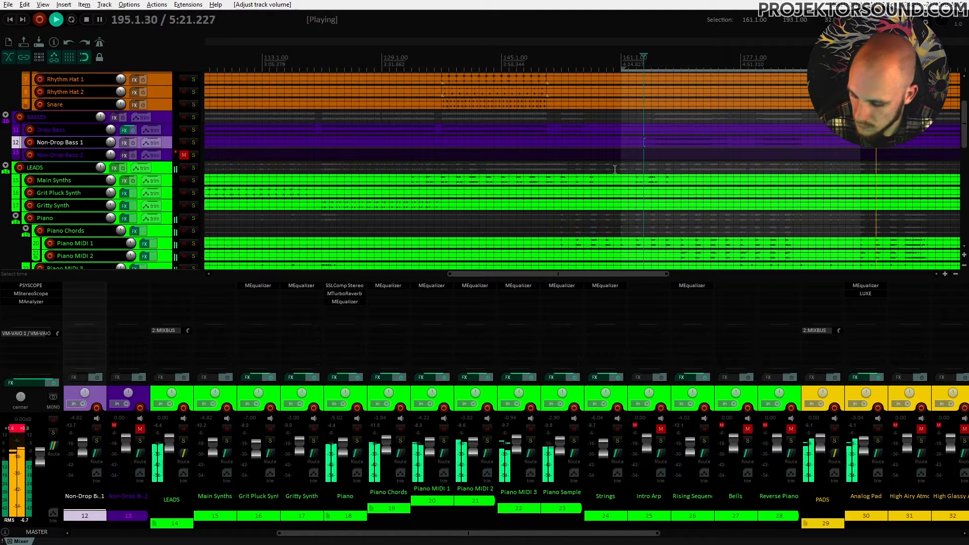
{"action": "scroll", "coordinate": [583, 165], "scroll_direction": "down", "scroll_amount": 6}
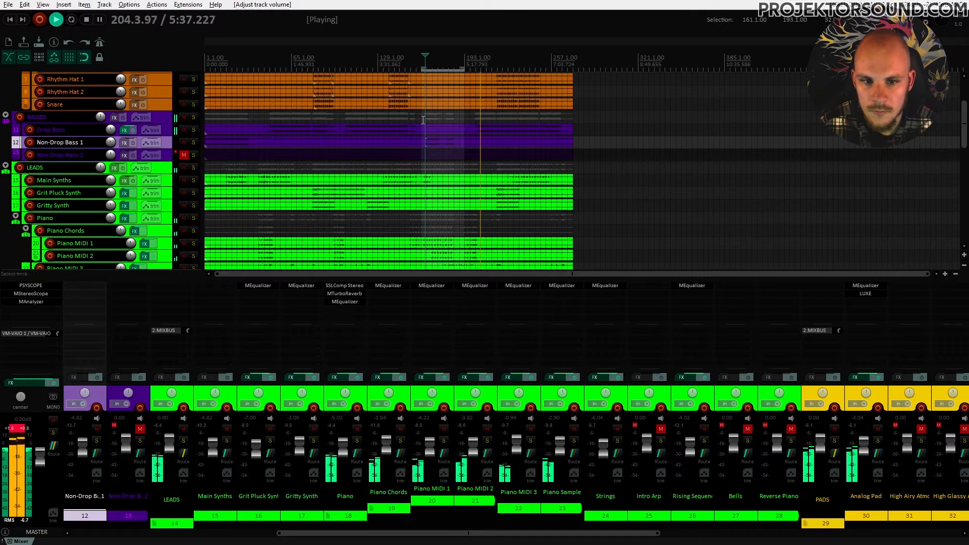
{"action": "key", "text": "space"}
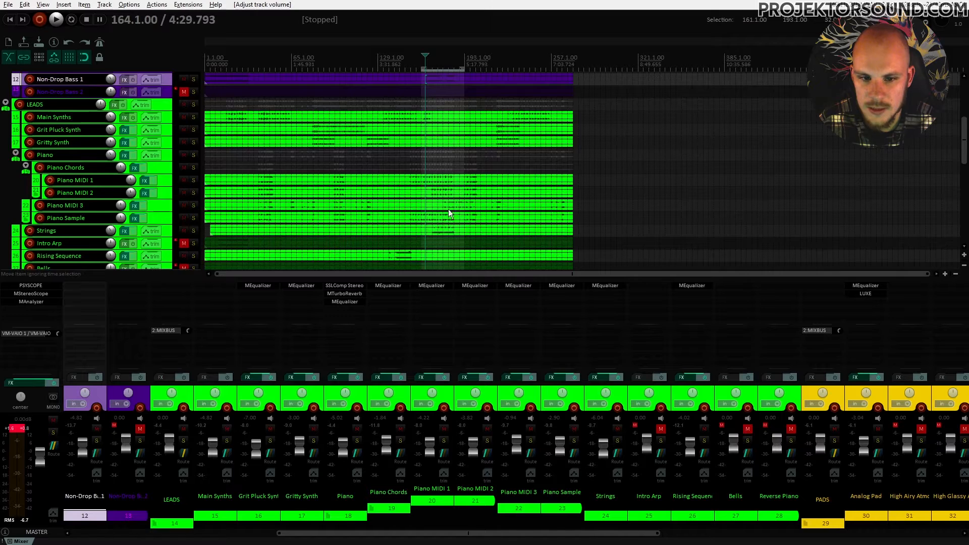
Review the vocal tracks and widen the time selection to bars 137 through 201
{"action": "scroll", "coordinate": [449, 209], "scroll_direction": "down", "scroll_amount": 10}
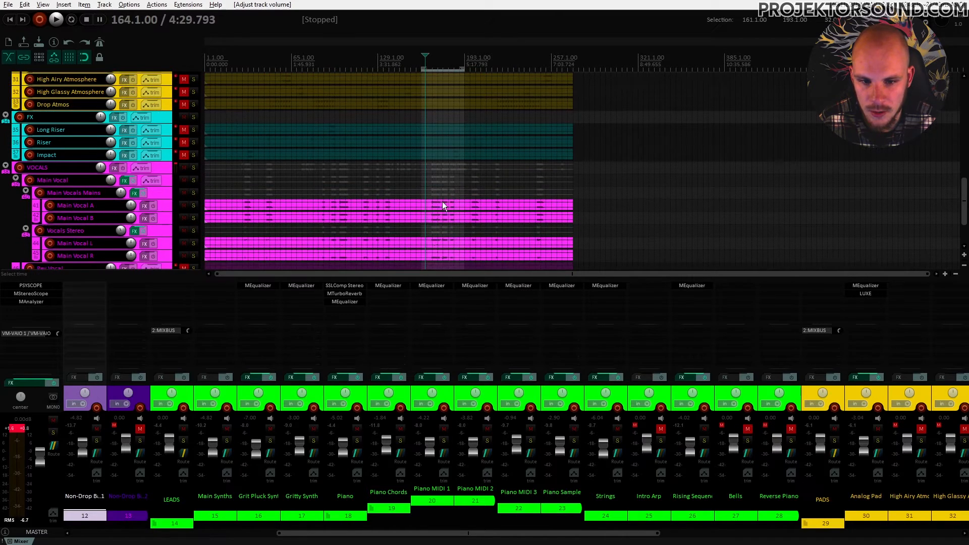
{"action": "scroll", "coordinate": [443, 205], "scroll_direction": "down", "scroll_amount": 3}
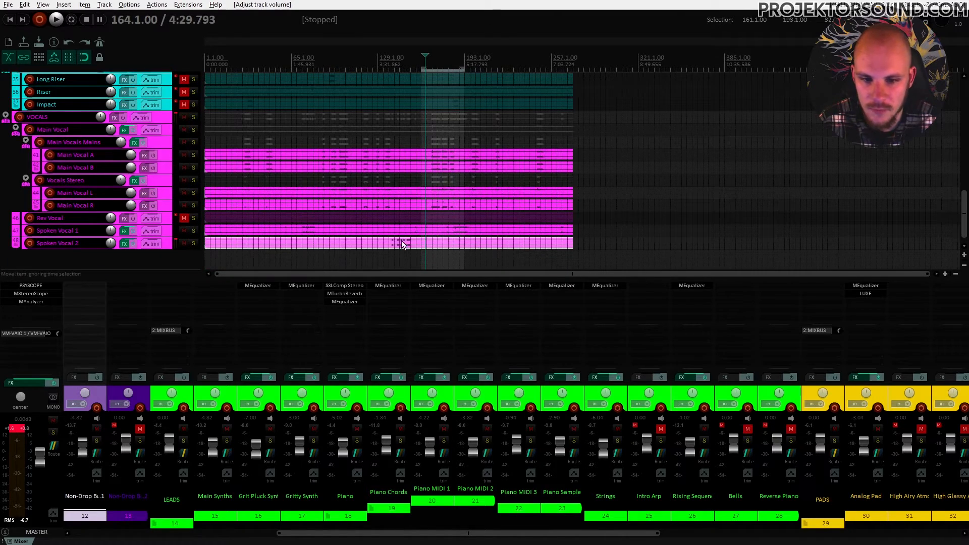
{"action": "scroll", "coordinate": [428, 254], "scroll_direction": "up", "scroll_amount": 3}
{"action": "scroll", "coordinate": [398, 187], "scroll_direction": "up", "scroll_amount": 11}
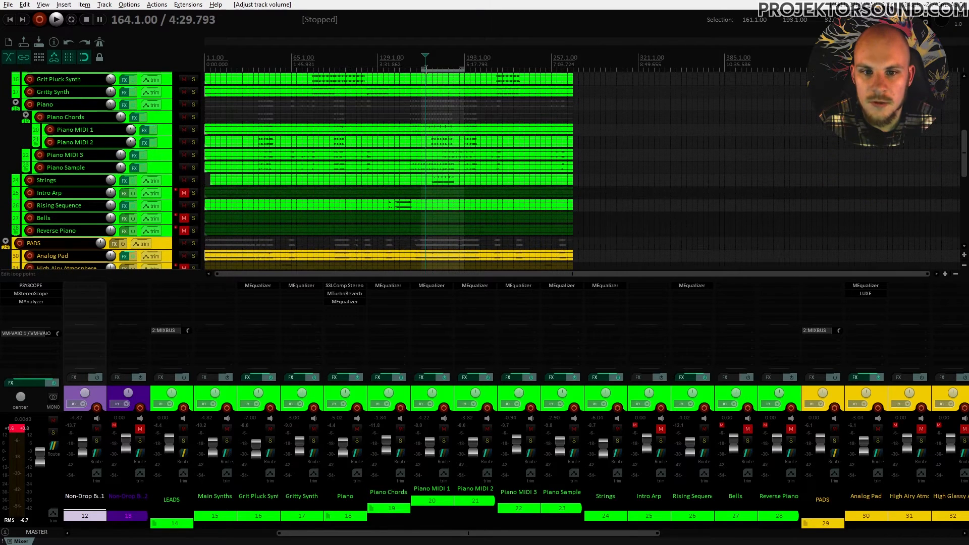
{"action": "left_click_drag", "start_coordinate": [421, 68], "coordinate": [389, 70]}
{"action": "left_click_drag", "start_coordinate": [461, 70], "coordinate": [475, 70]}
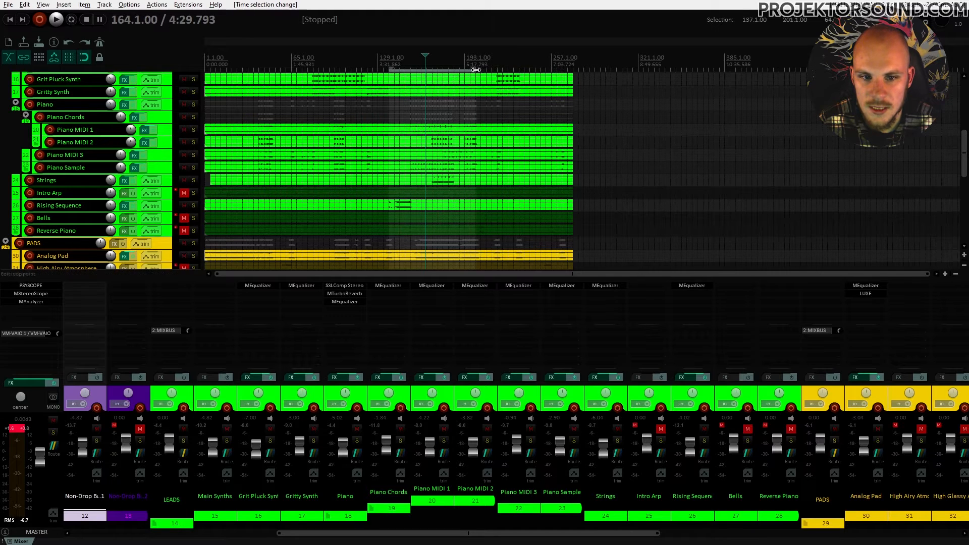
Look through the track arrangement and place the edit cursor at bar 17 to examine the bass and lead parts there
{"action": "scroll", "coordinate": [444, 157], "scroll_direction": "up", "scroll_amount": 4}
{"action": "scroll", "coordinate": [443, 157], "scroll_direction": "up", "scroll_amount": 5}
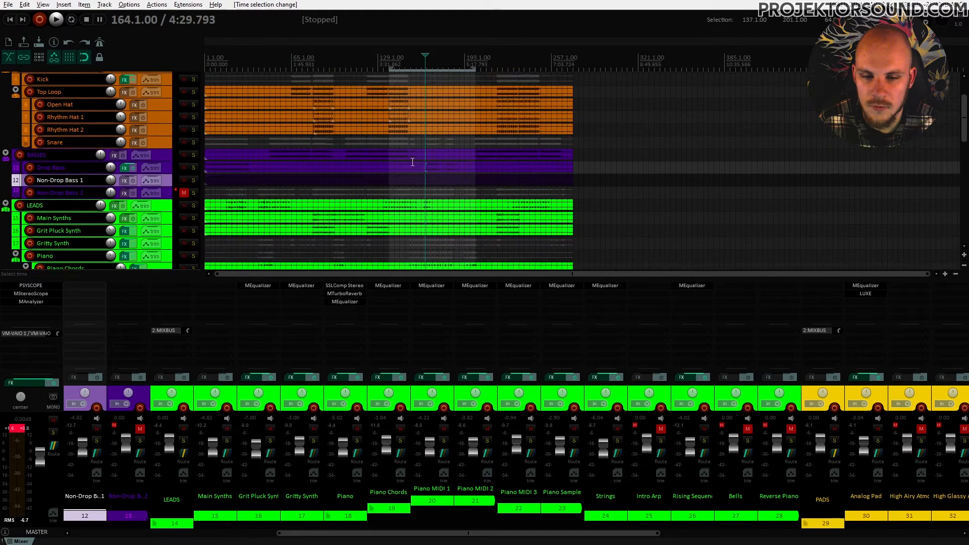
{"action": "scroll", "coordinate": [407, 162], "scroll_direction": "down", "scroll_amount": 15}
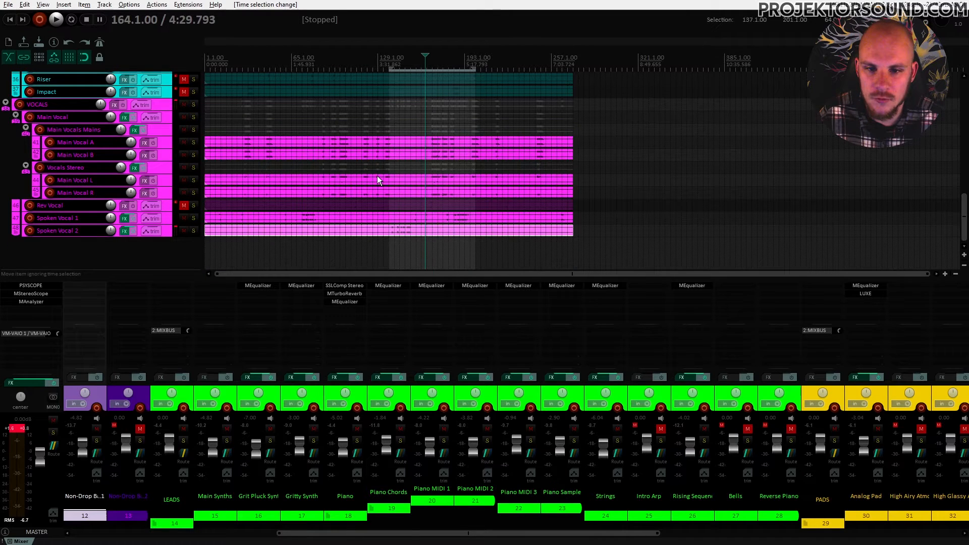
{"action": "scroll", "coordinate": [363, 191], "scroll_direction": "up", "scroll_amount": 4}
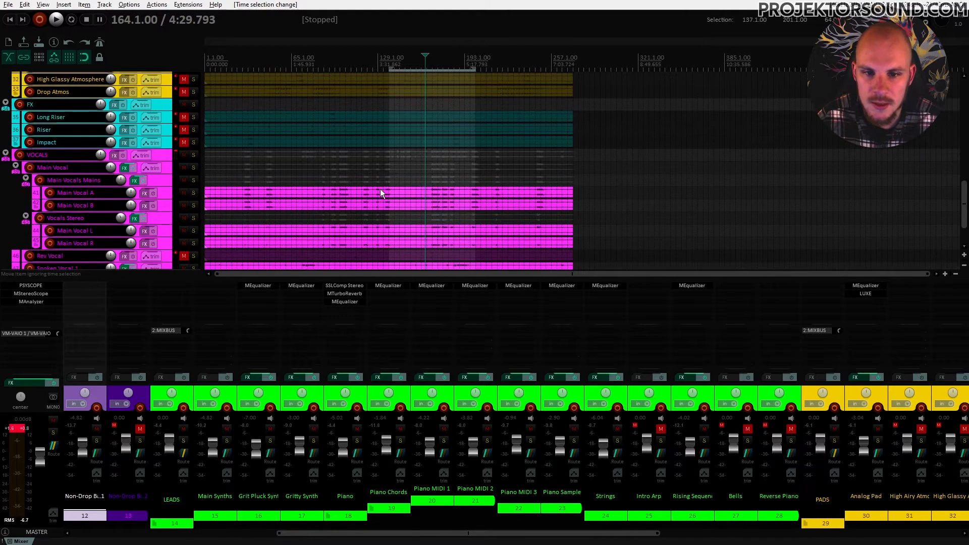
{"action": "scroll", "coordinate": [398, 193], "scroll_direction": "up", "scroll_amount": 3}
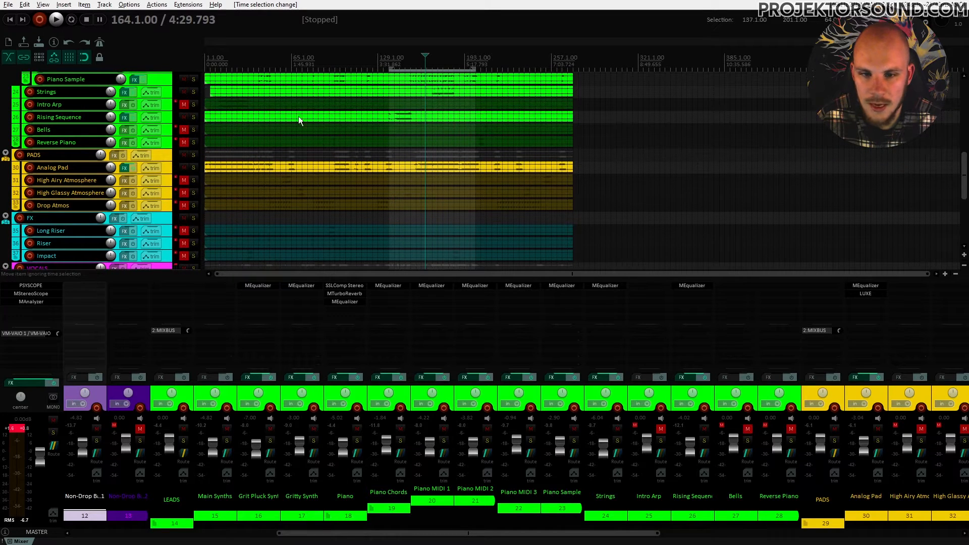
{"action": "left_click", "coordinate": [225, 63]}
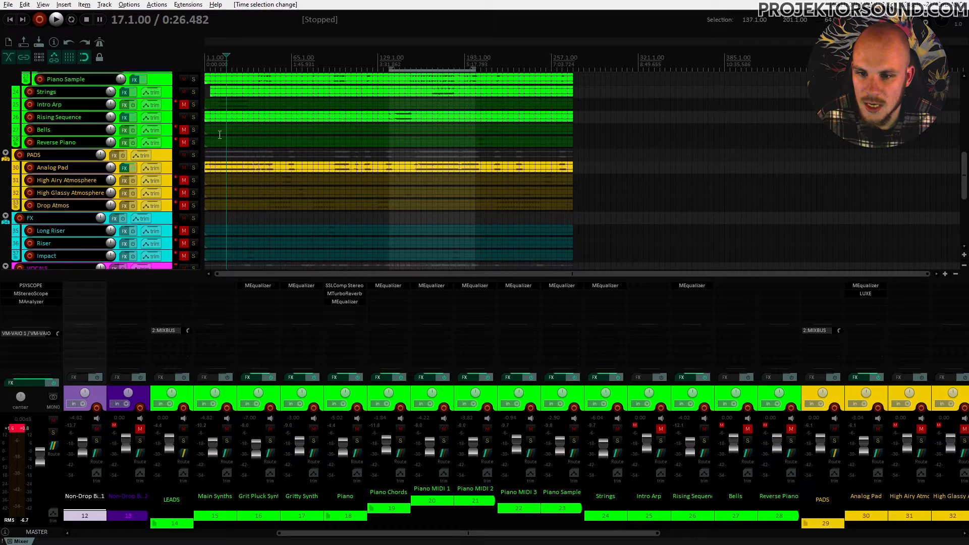
{"action": "scroll", "coordinate": [232, 135], "scroll_direction": "up", "scroll_amount": 9}
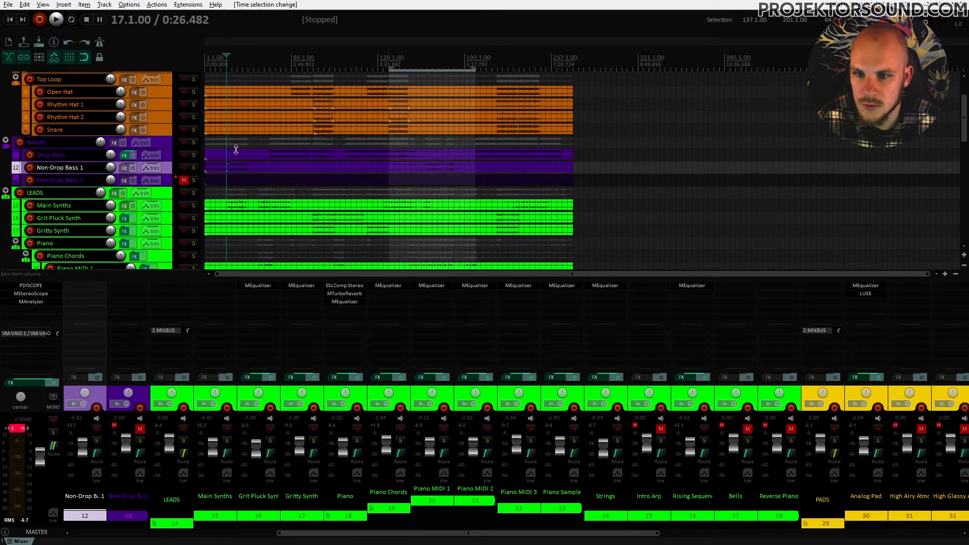
{"action": "scroll", "coordinate": [244, 180], "scroll_direction": "down", "scroll_amount": 3}
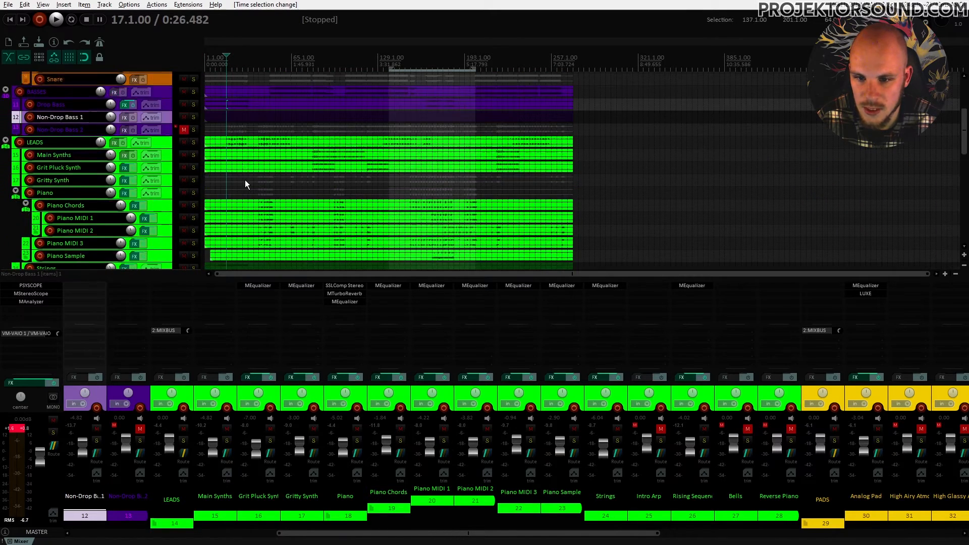
Play from bar 193, unmute the Non-Drop Bass 2 track and lower its volume to about -3.8 dB
{"action": "scroll", "coordinate": [232, 217], "scroll_direction": "up", "scroll_amount": 3}
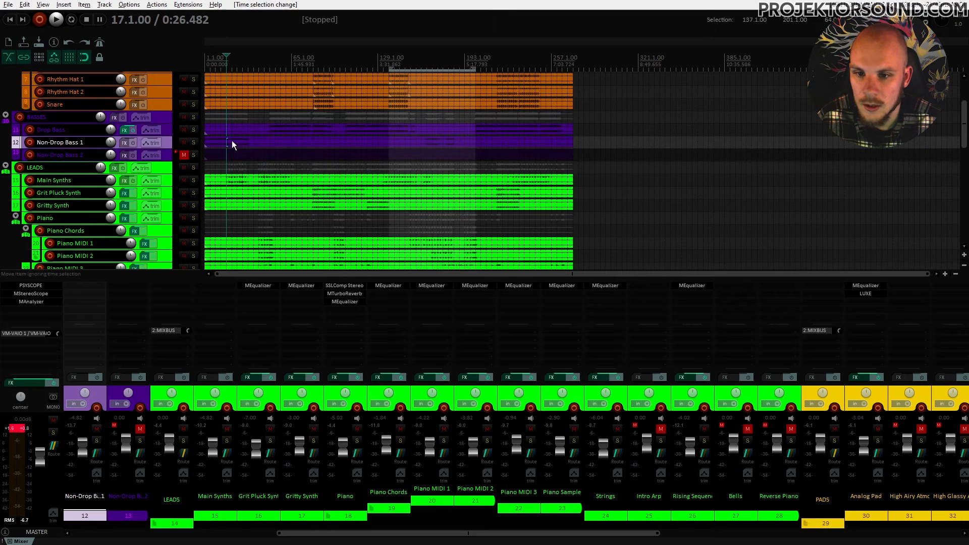
{"action": "left_click", "coordinate": [183, 154]}
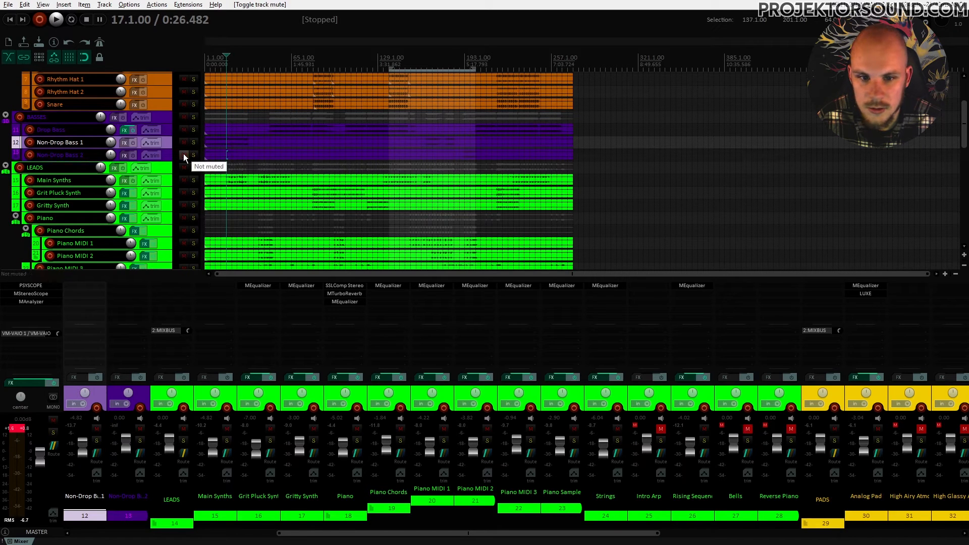
{"action": "left_click", "coordinate": [184, 154]}
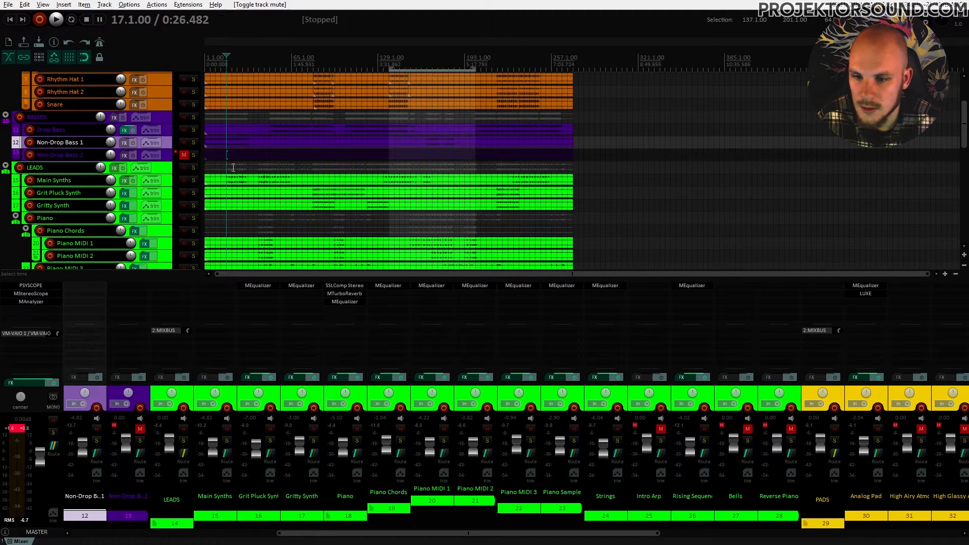
{"action": "left_click", "coordinate": [462, 150]}
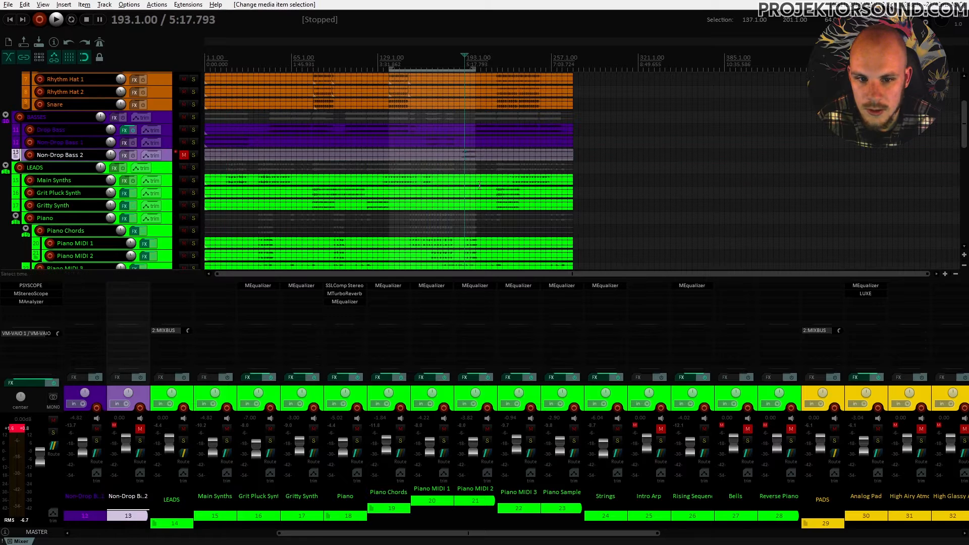
{"action": "key", "text": "space"}
{"action": "left_click", "coordinate": [184, 154]}
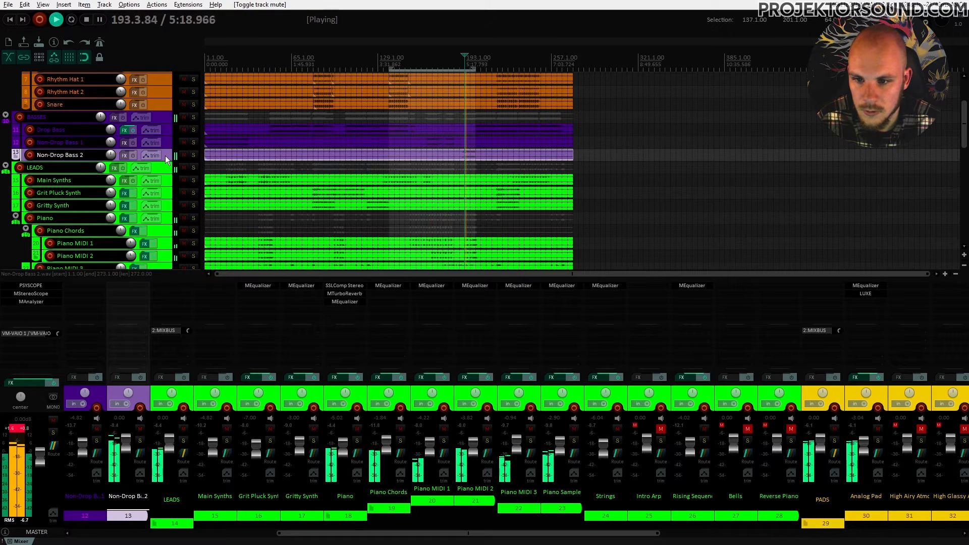
{"action": "left_click_drag", "start_coordinate": [111, 155], "coordinate": [111, 164]}
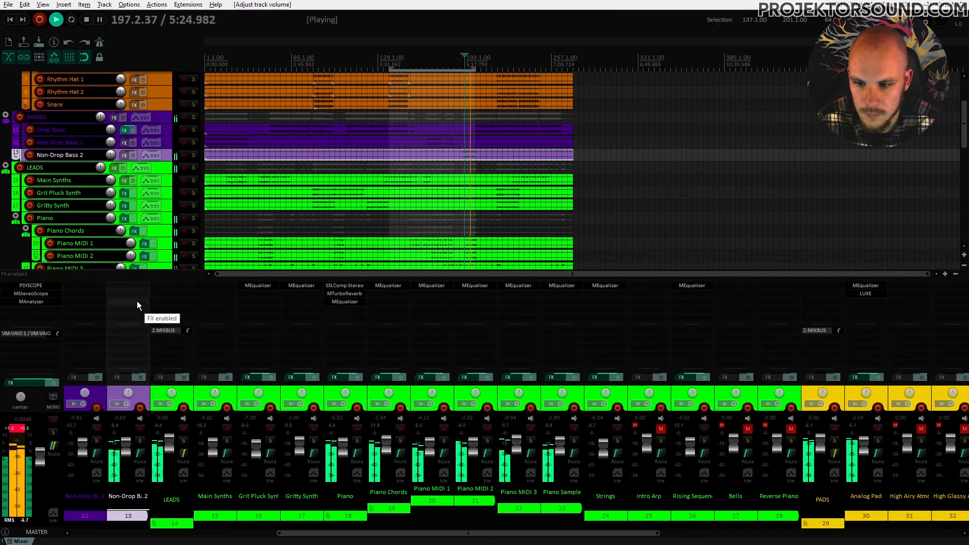
Add MEqualizer to the Non-Drop Bass 2 track and turn one of its upper bands into a low-pass filter
{"action": "double_click", "coordinate": [135, 287]}
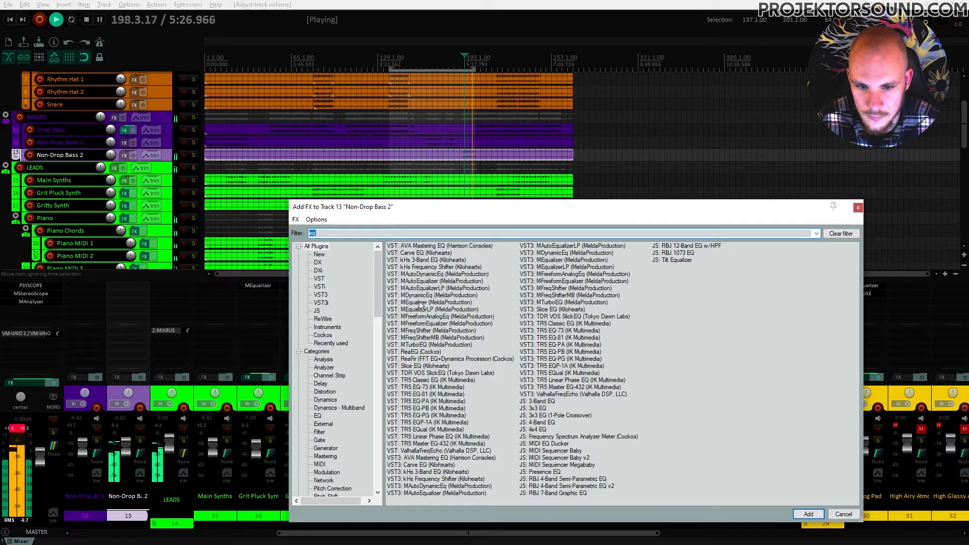
{"action": "double_click", "coordinate": [446, 305]}
{"action": "left_click_drag", "start_coordinate": [414, 283], "coordinate": [554, 305]}
{"action": "double_click", "coordinate": [553, 305]}
{"action": "left_click", "coordinate": [164, 428]}
{"action": "left_click", "coordinate": [641, 345]}
Shape the Non-Drop Bass 2 EQ with the low-pass at about 4 kHz and a boost of about 5 dB near 220 Hz
{"action": "left_click_drag", "start_coordinate": [560, 303], "coordinate": [488, 285]}
{"action": "left_click_drag", "start_coordinate": [336, 283], "coordinate": [295, 252]}
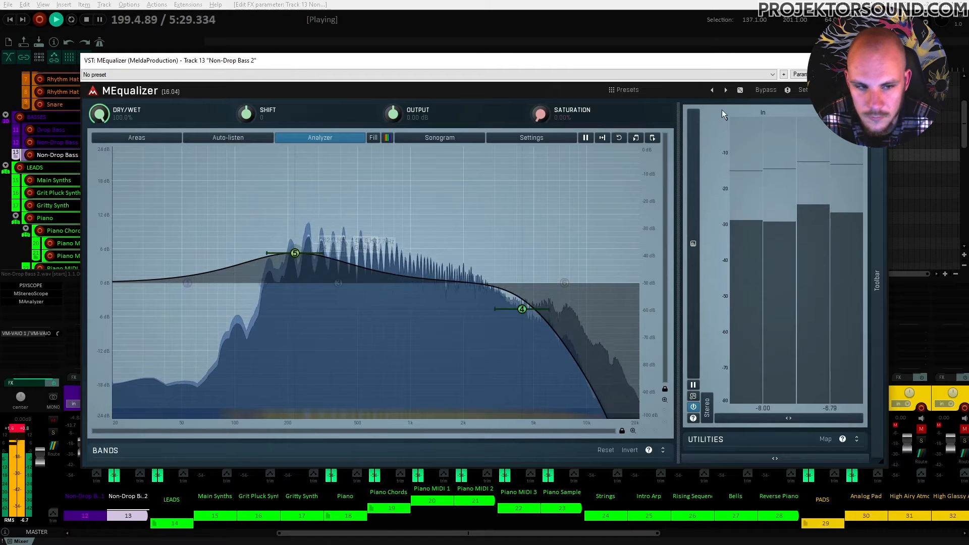
{"action": "left_click", "coordinate": [876, 61]}
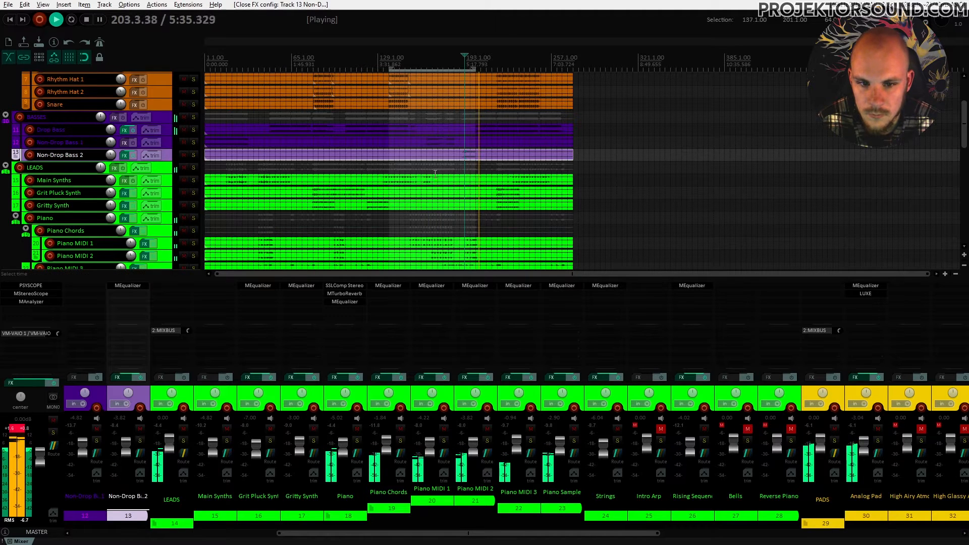
Listen to the section after bar 193, stop playback, and look over the bass, lead and pad tracks
{"action": "scroll", "coordinate": [431, 174], "scroll_direction": "down", "scroll_amount": 1}
{"action": "scroll", "coordinate": [432, 174], "scroll_direction": "down", "scroll_amount": 5}
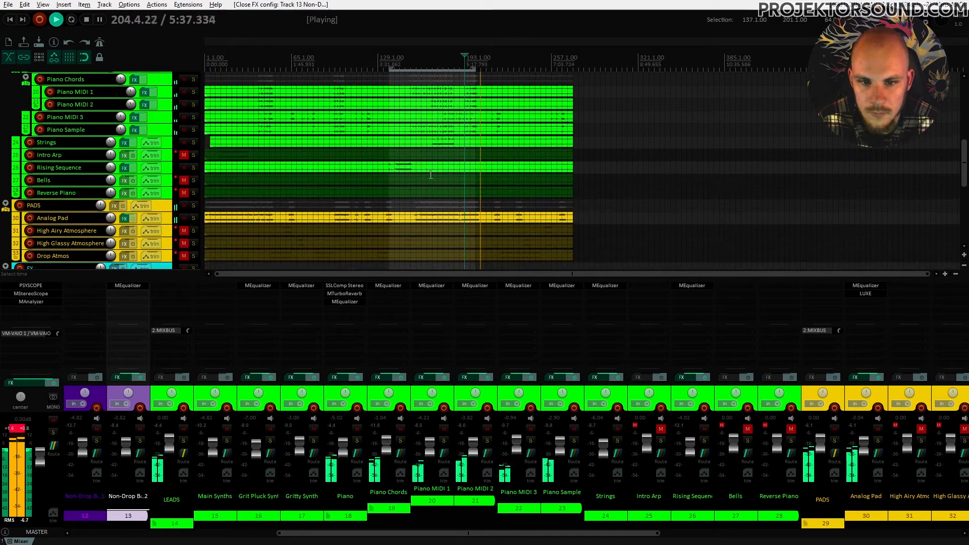
{"action": "scroll", "coordinate": [431, 174], "scroll_direction": "up", "scroll_amount": 5}
{"action": "key", "text": "space"}
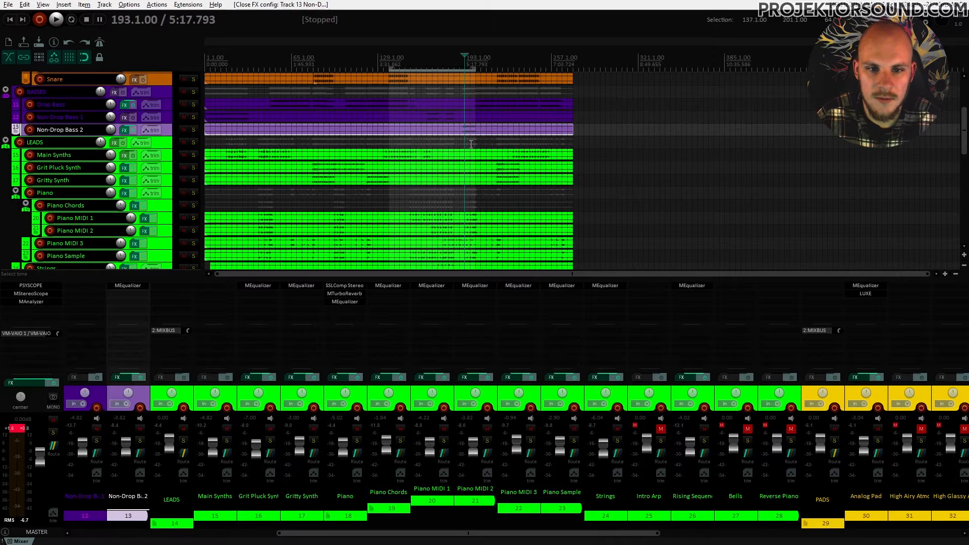
{"action": "scroll", "coordinate": [471, 144], "scroll_direction": "up", "scroll_amount": 2}
{"action": "scroll", "coordinate": [471, 144], "scroll_direction": "down", "scroll_amount": 9}
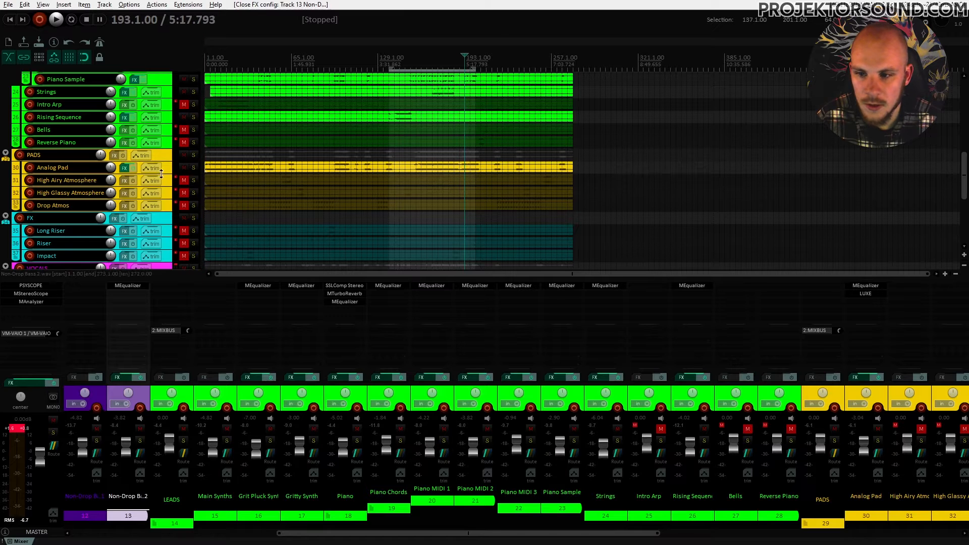
{"action": "scroll", "coordinate": [445, 172], "scroll_direction": "up", "scroll_amount": 9}
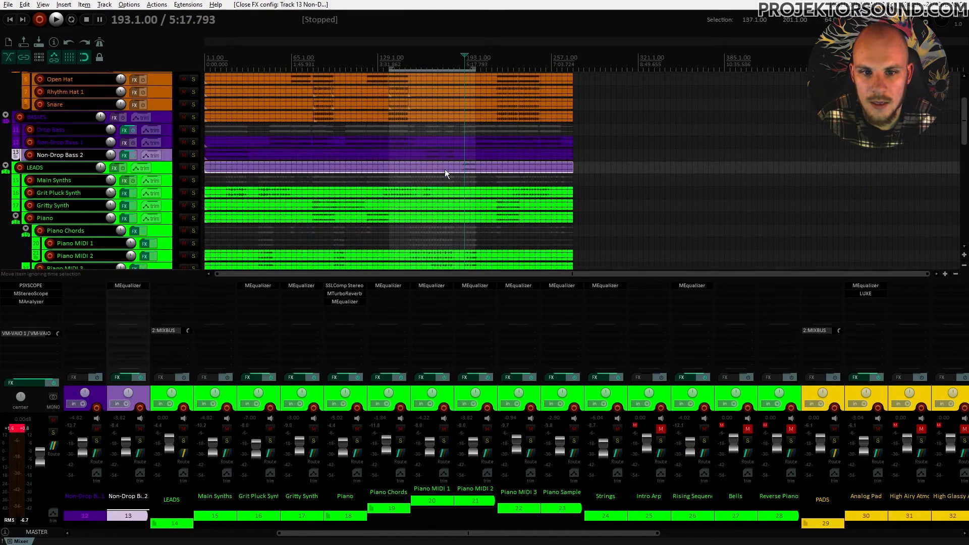
Play the song from the start and unmute the Intro Arp track at a slightly reduced volume
{"action": "left_click", "coordinate": [427, 167]}
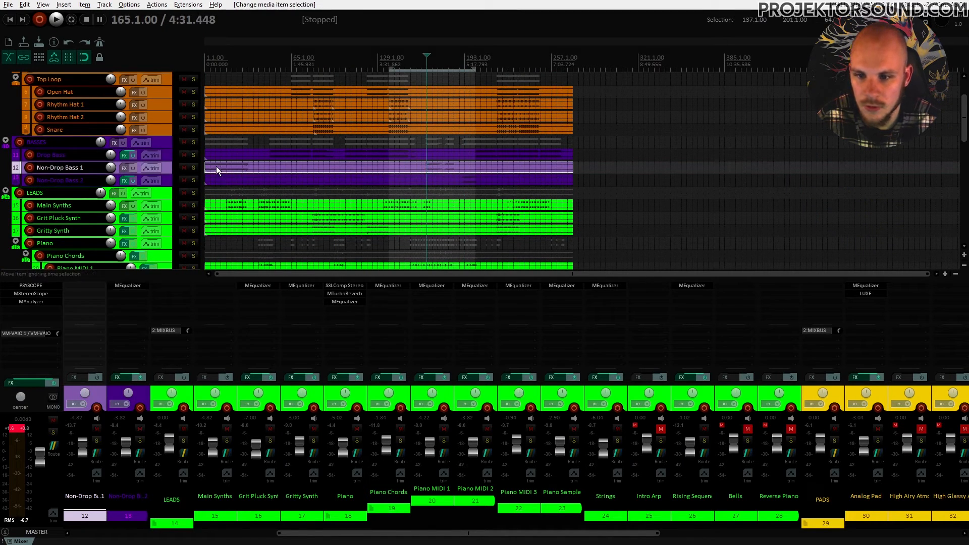
{"action": "key", "text": "Home"}
{"action": "key", "text": "space"}
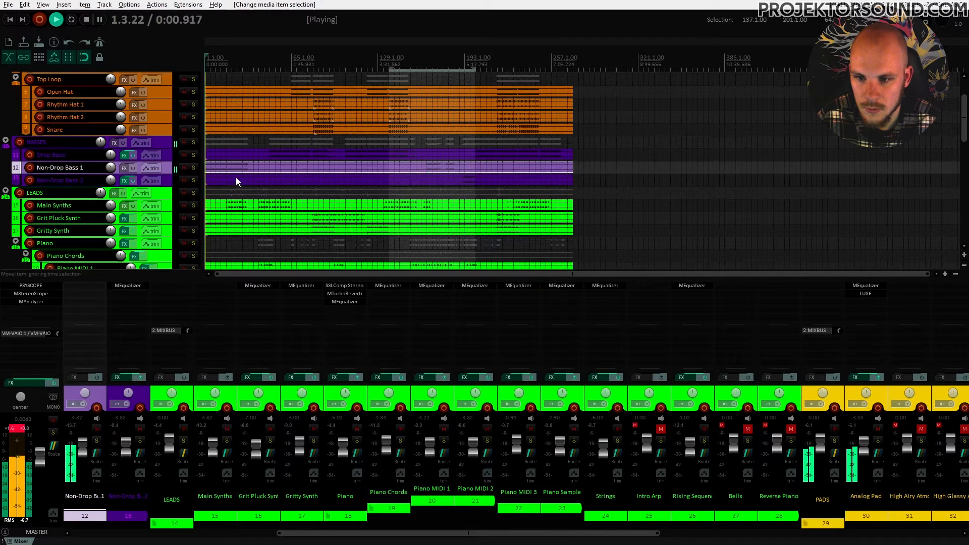
{"action": "scroll", "coordinate": [236, 177], "scroll_direction": "down", "scroll_amount": 6}
{"action": "scroll", "coordinate": [235, 177], "scroll_direction": "down", "scroll_amount": 2}
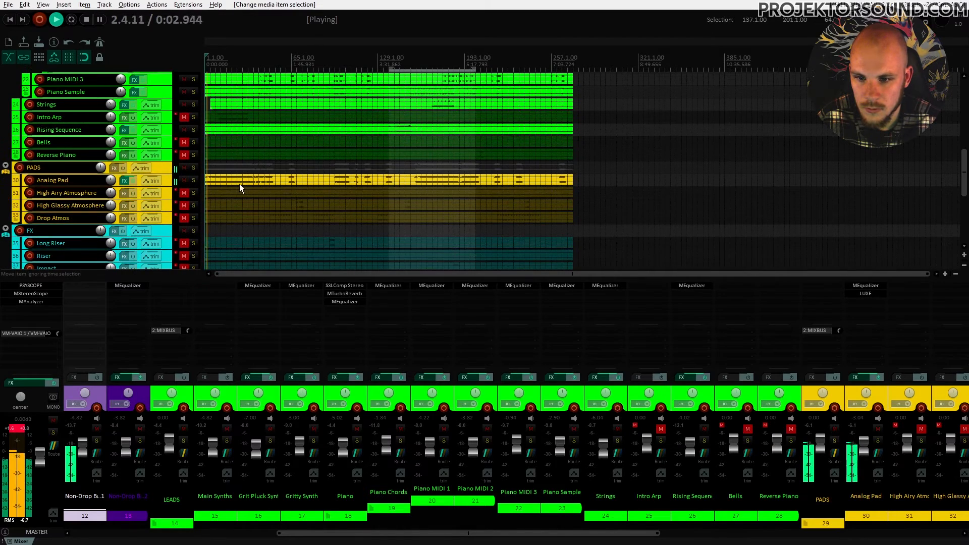
{"action": "scroll", "coordinate": [238, 186], "scroll_direction": "down", "scroll_amount": 2}
{"action": "scroll", "coordinate": [237, 186], "scroll_direction": "up", "scroll_amount": 2}
{"action": "scroll", "coordinate": [236, 185], "scroll_direction": "up", "scroll_amount": 3}
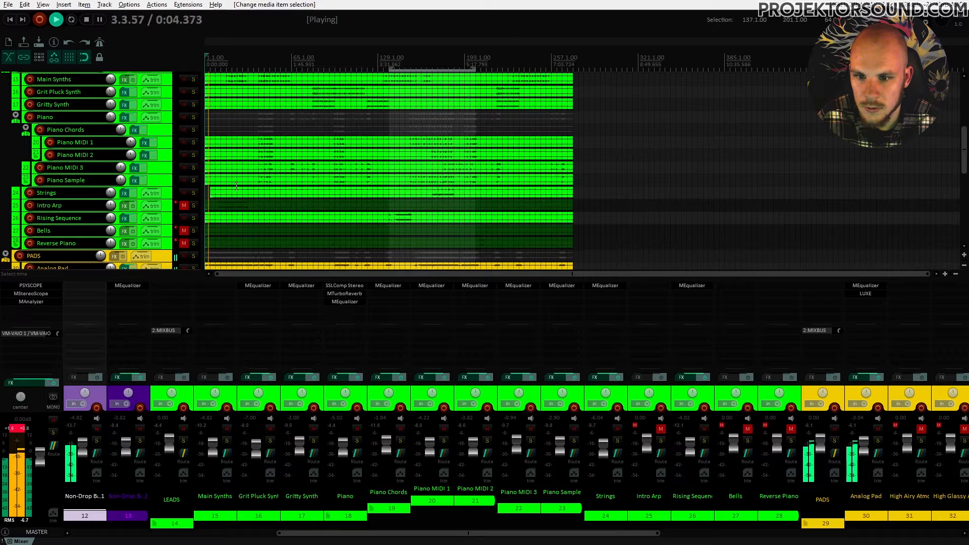
{"action": "left_click", "coordinate": [183, 206]}
{"action": "left_click", "coordinate": [160, 204]}
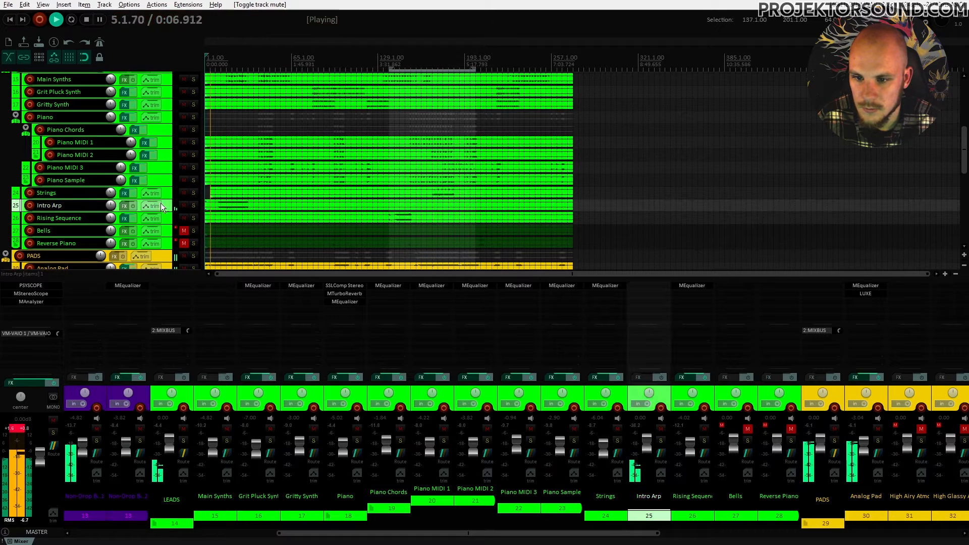
{"action": "left_click_drag", "start_coordinate": [110, 207], "coordinate": [111, 210]}
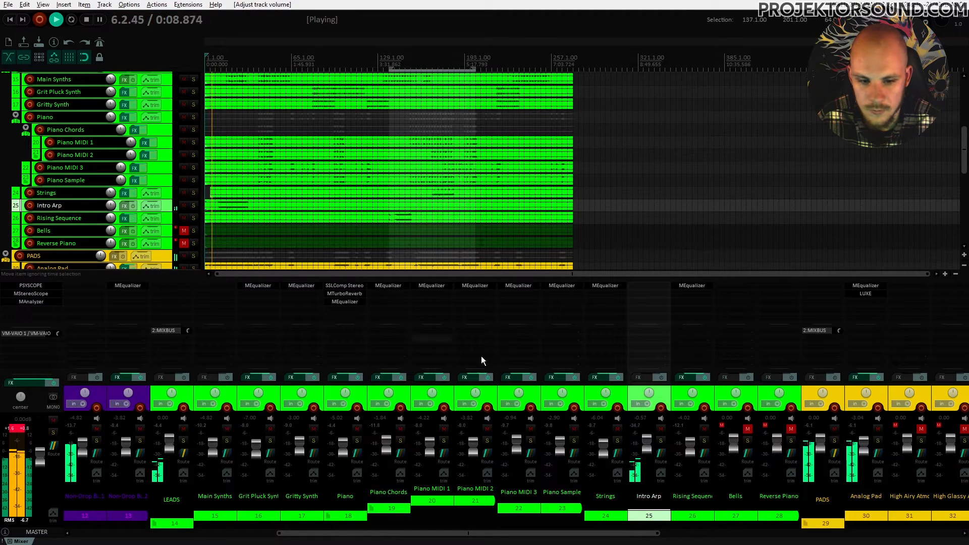
Add MEqualizer to the Intro Arp track, cutting about 3 dB near 370 Hz and boosting about 1.8 dB near 2 kHz
{"action": "double_click", "coordinate": [660, 292]}
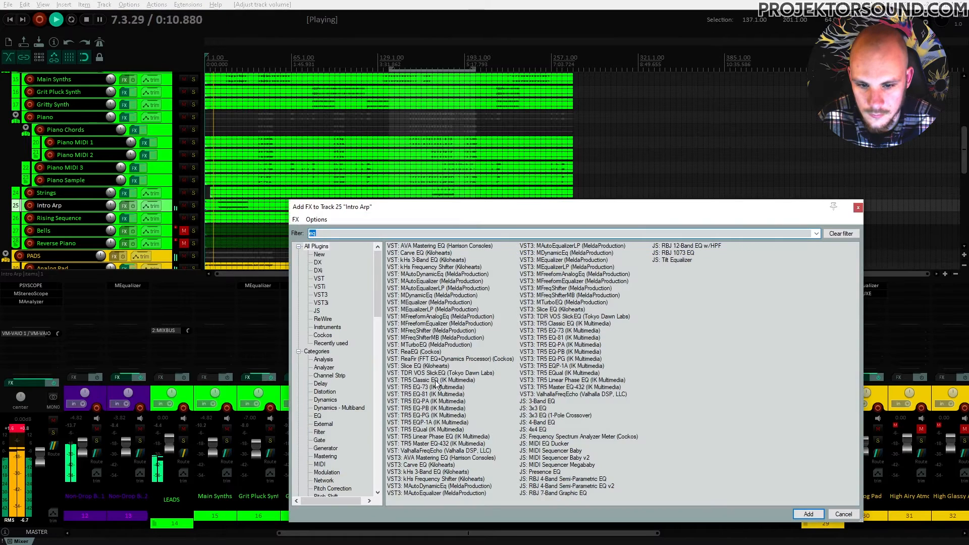
{"action": "double_click", "coordinate": [422, 303]}
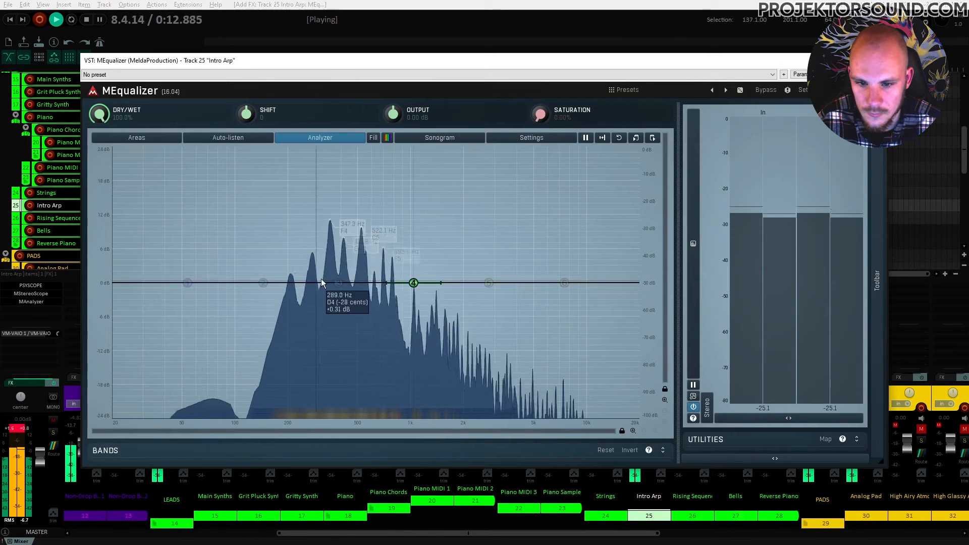
{"action": "left_click_drag", "start_coordinate": [339, 283], "coordinate": [335, 298]}
{"action": "left_click_drag", "start_coordinate": [414, 283], "coordinate": [465, 257]}
{"action": "left_click_drag", "start_coordinate": [465, 257], "coordinate": [465, 272]}
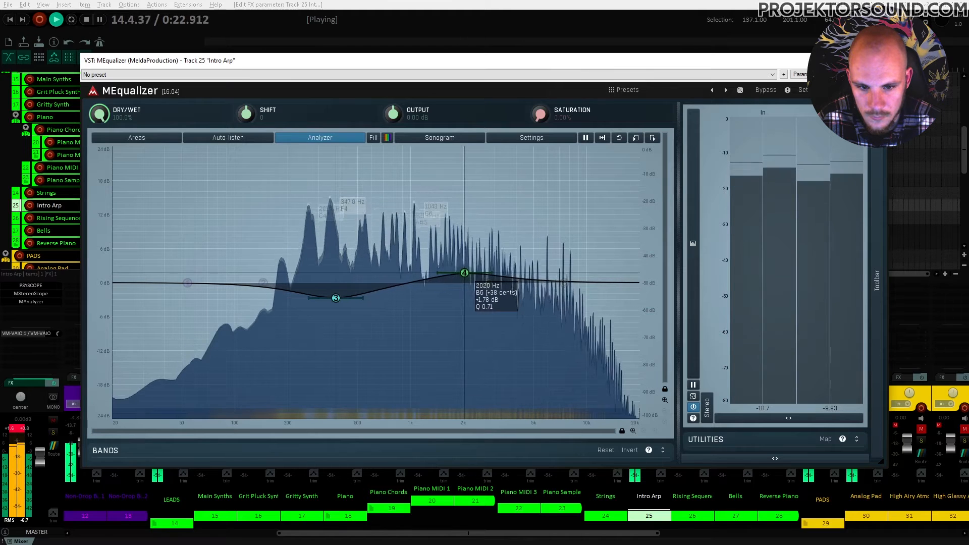
{"action": "left_click", "coordinate": [876, 60]}
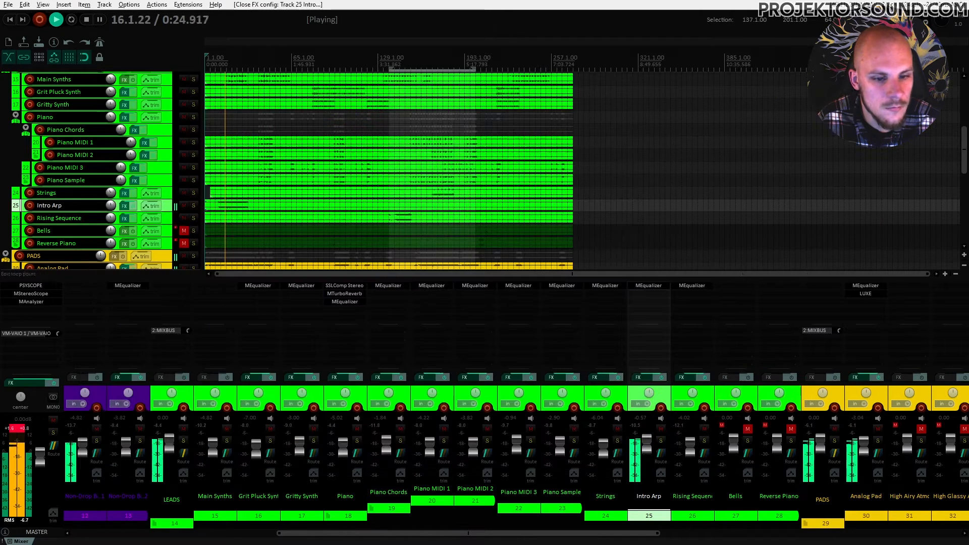
Lower the Intro Arp track's volume to about -5.4 dB and listen to the intro
{"action": "left_click_drag", "start_coordinate": [110, 208], "coordinate": [110, 213]}
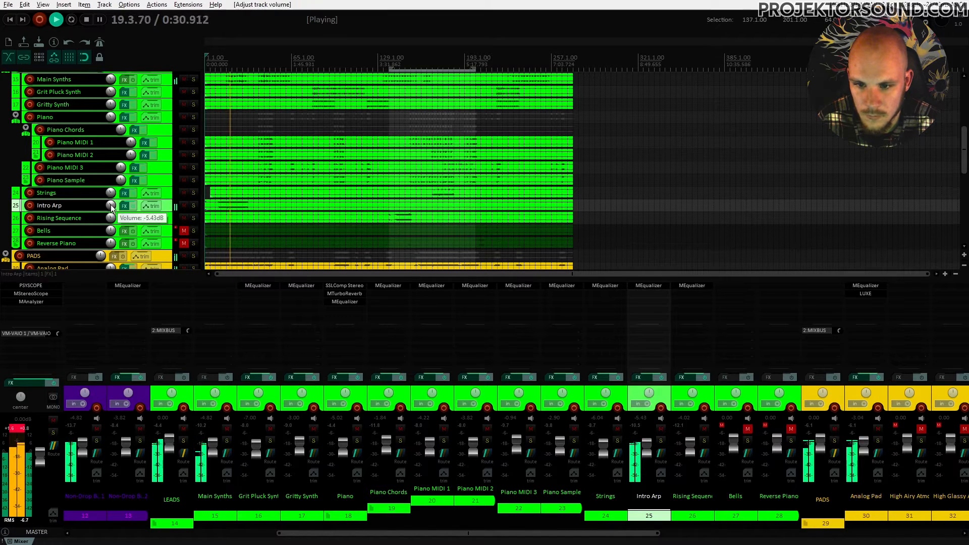
{"action": "scroll", "coordinate": [247, 214], "scroll_direction": "down", "scroll_amount": 2}
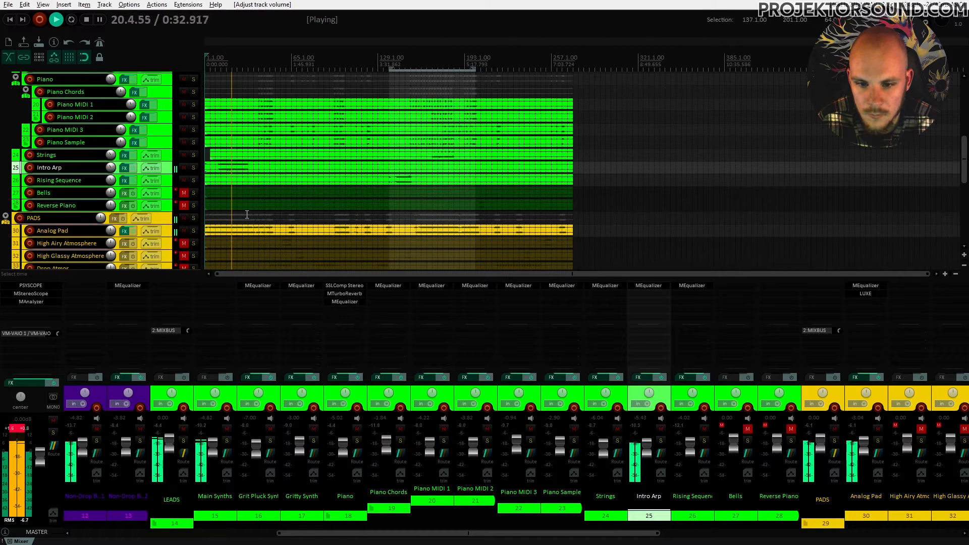
{"action": "scroll", "coordinate": [246, 214], "scroll_direction": "down", "scroll_amount": 1}
{"action": "mouse_move", "coordinate": [112, 147]}
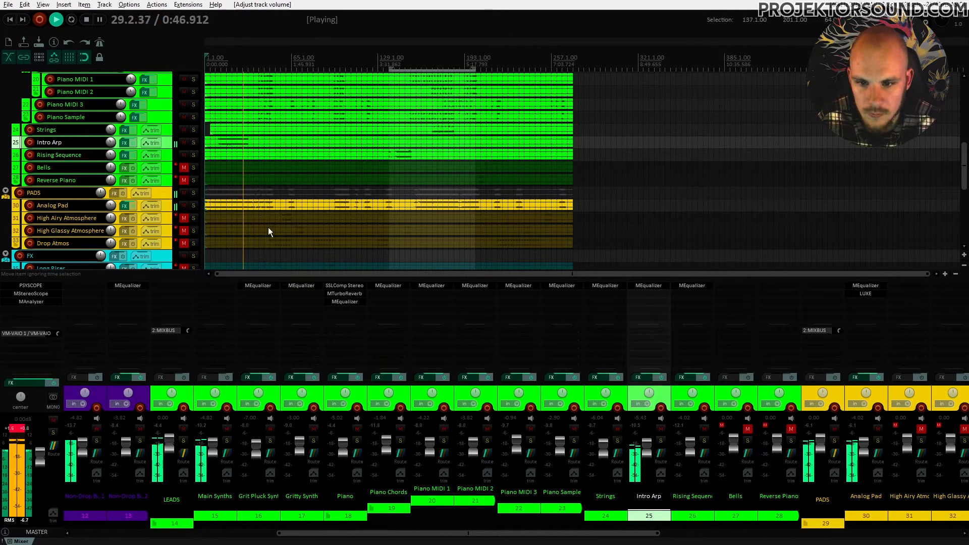
Add MEqualizer to the Main Synths track and restart playback from the beginning
{"action": "scroll", "coordinate": [268, 227], "scroll_direction": "up", "scroll_amount": 5}
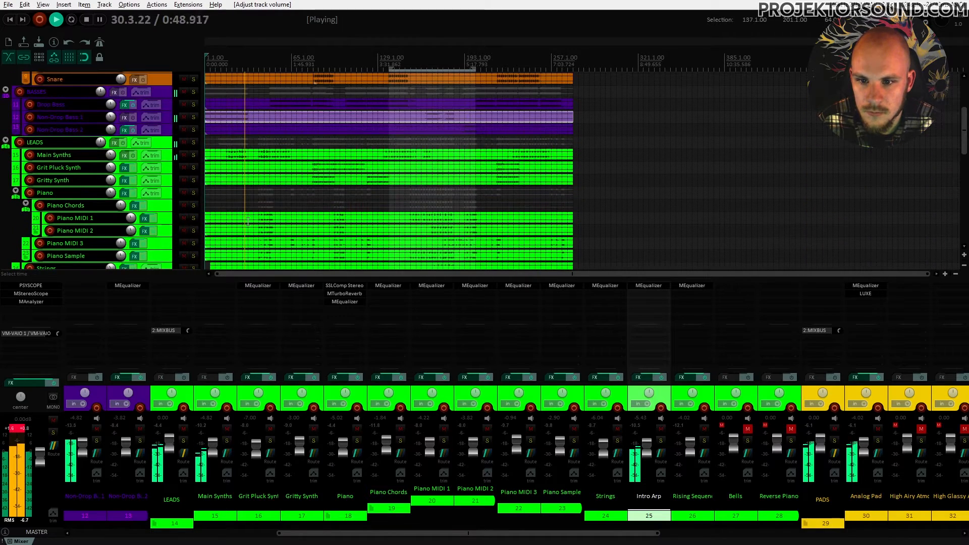
{"action": "left_click", "coordinate": [171, 154]}
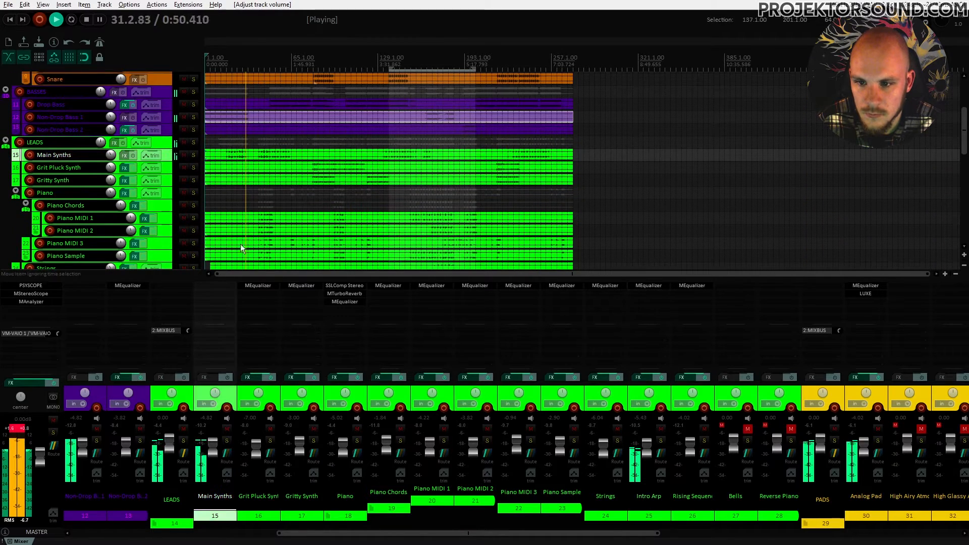
{"action": "double_click", "coordinate": [196, 285]}
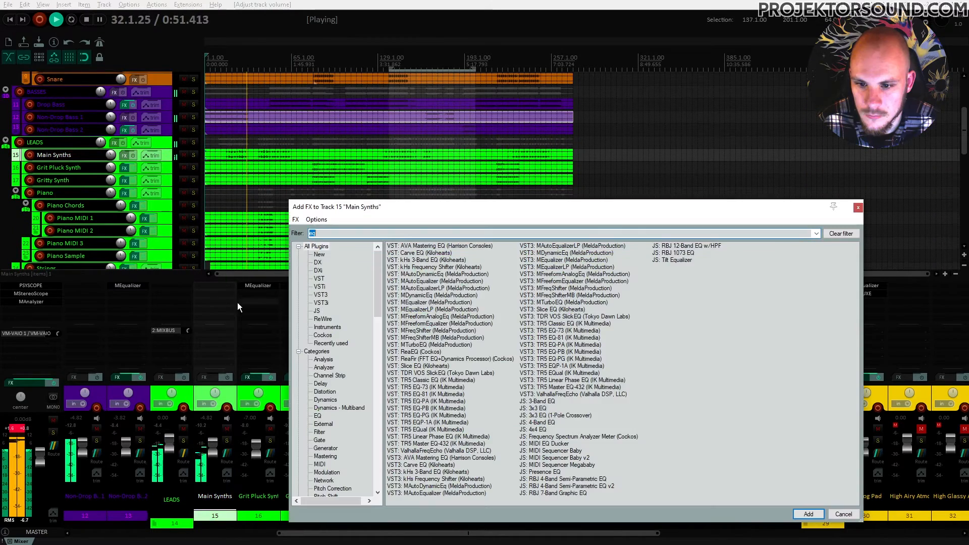
{"action": "double_click", "coordinate": [420, 303]}
{"action": "key", "text": "space"}
{"action": "key", "text": "space"}
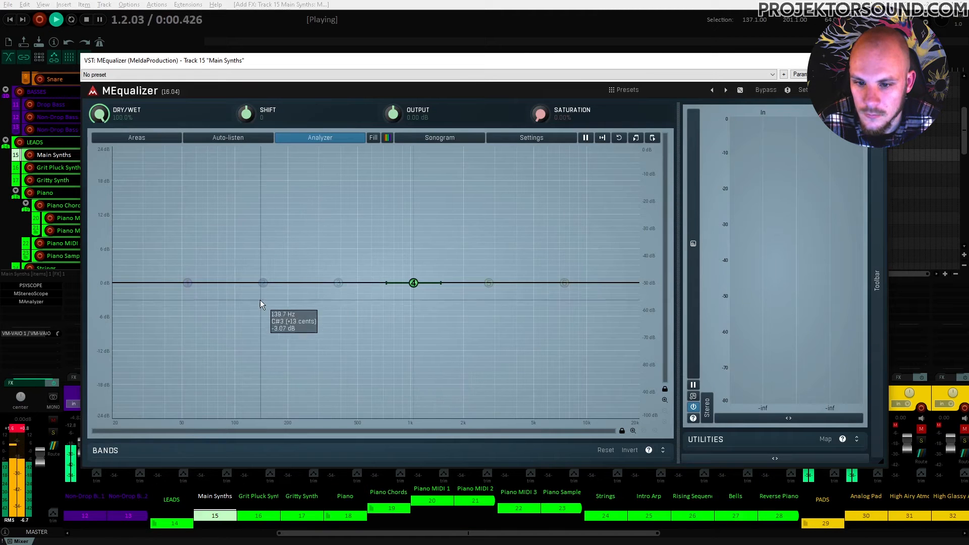
Make band 1 of the Main Synths EQ a 12 dB/oct high-pass at about 125 Hz
{"action": "double_click", "coordinate": [188, 282]}
{"action": "left_click", "coordinate": [228, 430]}
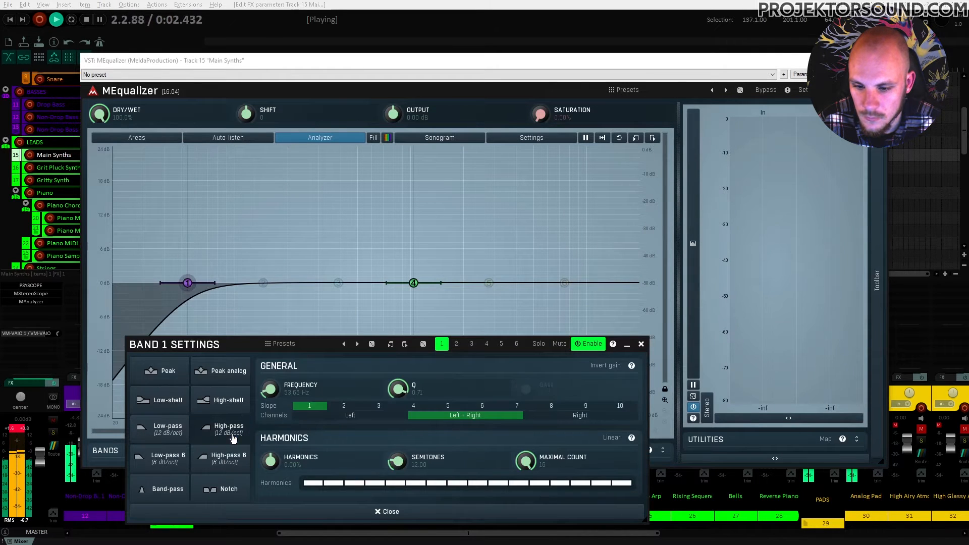
{"action": "left_click", "coordinate": [641, 344]}
{"action": "left_click_drag", "start_coordinate": [187, 283], "coordinate": [253, 285]}
Restart playback from bar 17 and bring the Main Synths equalizer window fully back into view
{"action": "left_click_drag", "start_coordinate": [329, 61], "coordinate": [375, 330]}
{"action": "left_click", "coordinate": [227, 152]}
{"action": "key", "text": "space"}
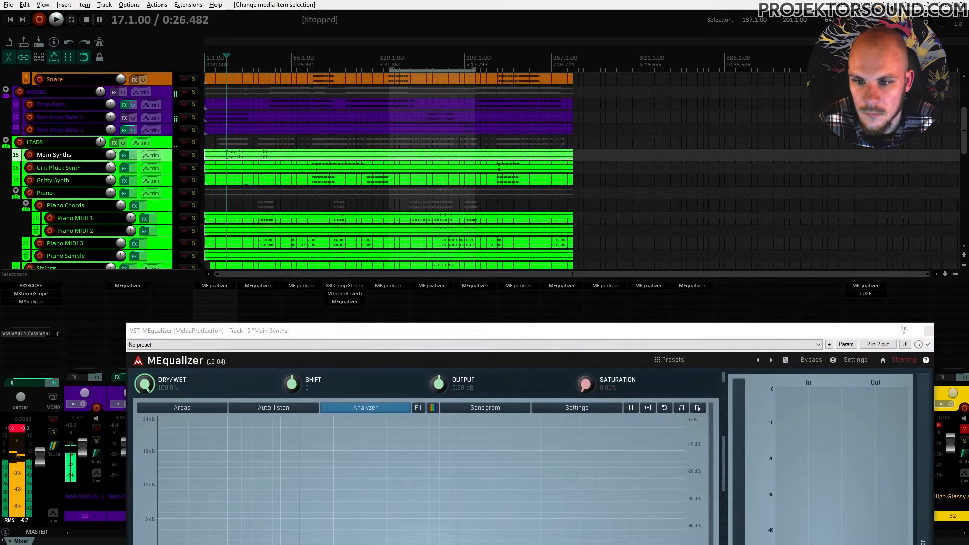
{"action": "key", "text": "space"}
{"action": "left_click_drag", "start_coordinate": [313, 333], "coordinate": [303, 96]}
Adjust the Main Synths high-pass to about 128 Hz and switch that band off
{"action": "left_click_drag", "start_coordinate": [288, 320], "coordinate": [290, 319]}
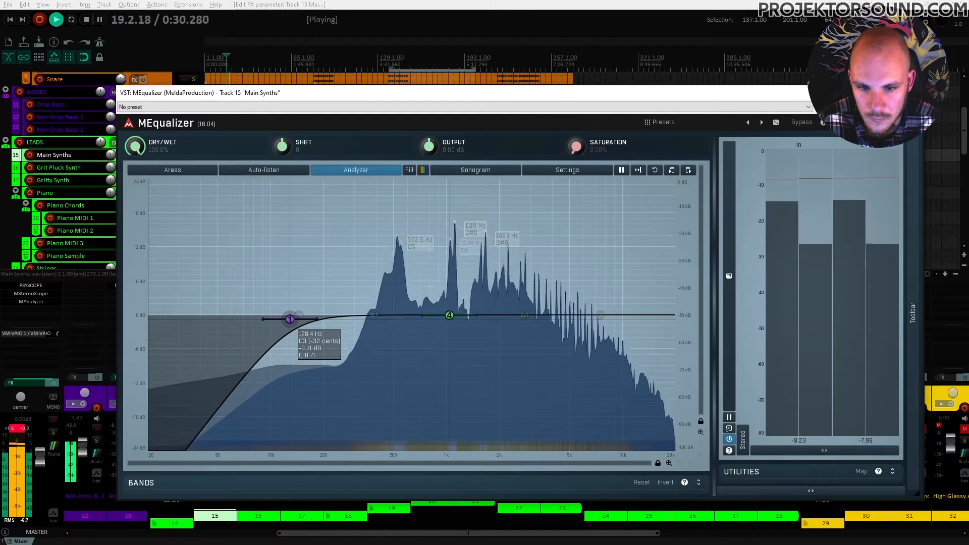
{"action": "double_click", "coordinate": [288, 319]}
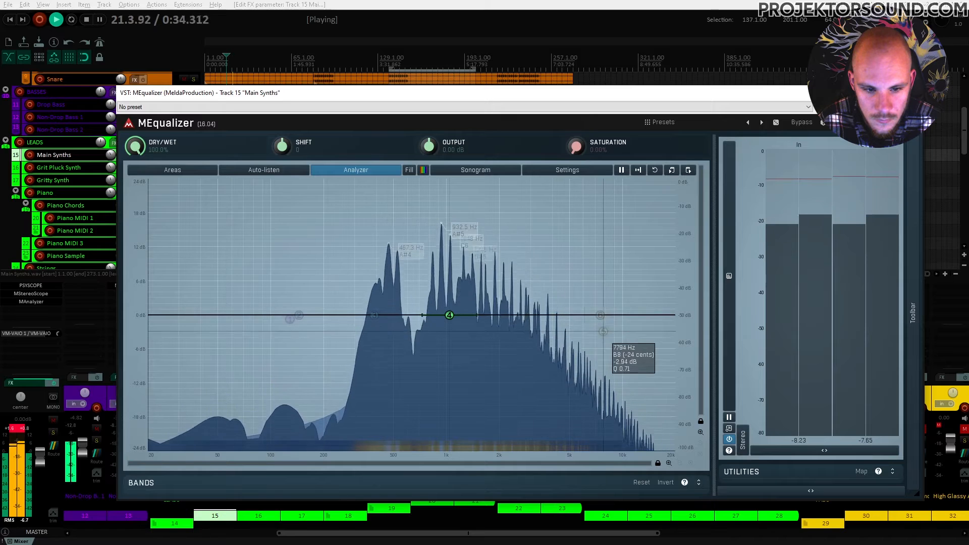
Cut the Main Synths by about 6 dB near 9 kHz and about 3 dB near 460 Hz
{"action": "left_click_drag", "start_coordinate": [597, 331], "coordinate": [616, 350]}
{"action": "left_click_drag", "start_coordinate": [372, 314], "coordinate": [291, 329]}
{"action": "double_click", "coordinate": [381, 325]}
{"action": "left_click_drag", "start_coordinate": [391, 330], "coordinate": [388, 330]}
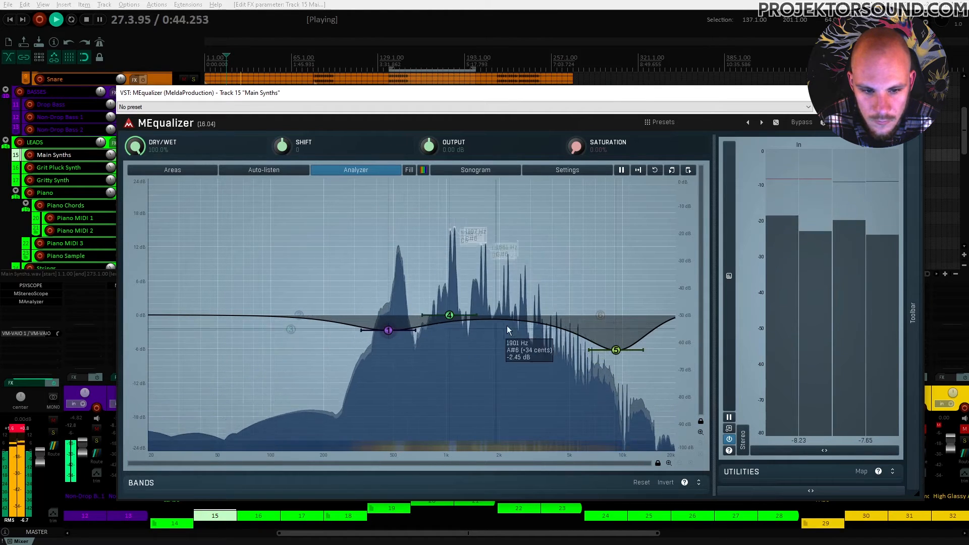
Boost the Main Synths by about 4 dB near 4.3 kHz and turn EQ band 5 into a 6 dB/oct low-pass near 10.6 kHz
{"action": "left_click_drag", "start_coordinate": [449, 315], "coordinate": [556, 291]}
{"action": "left_click_drag", "start_coordinate": [616, 350], "coordinate": [640, 354]}
{"action": "right_click", "coordinate": [640, 354]}
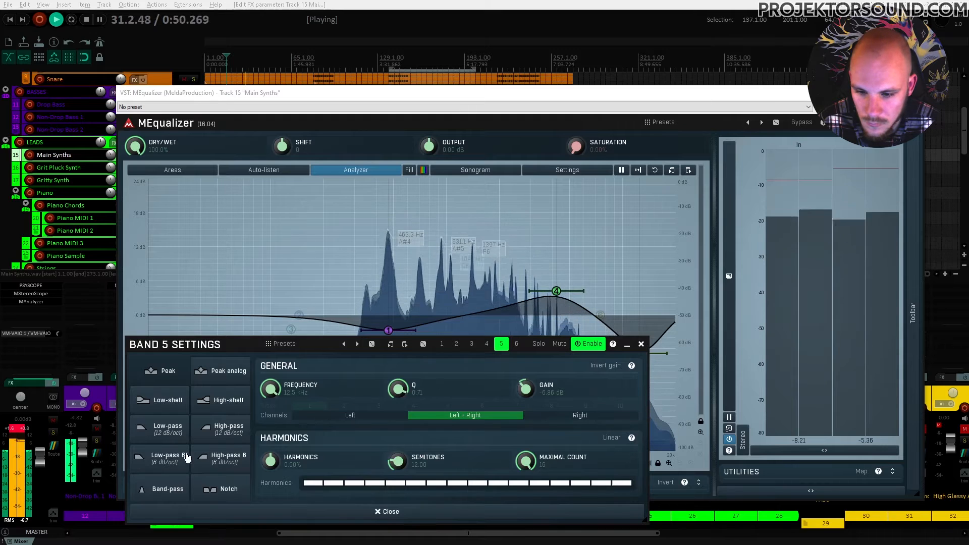
{"action": "left_click", "coordinate": [187, 457]}
{"action": "left_click", "coordinate": [628, 344]}
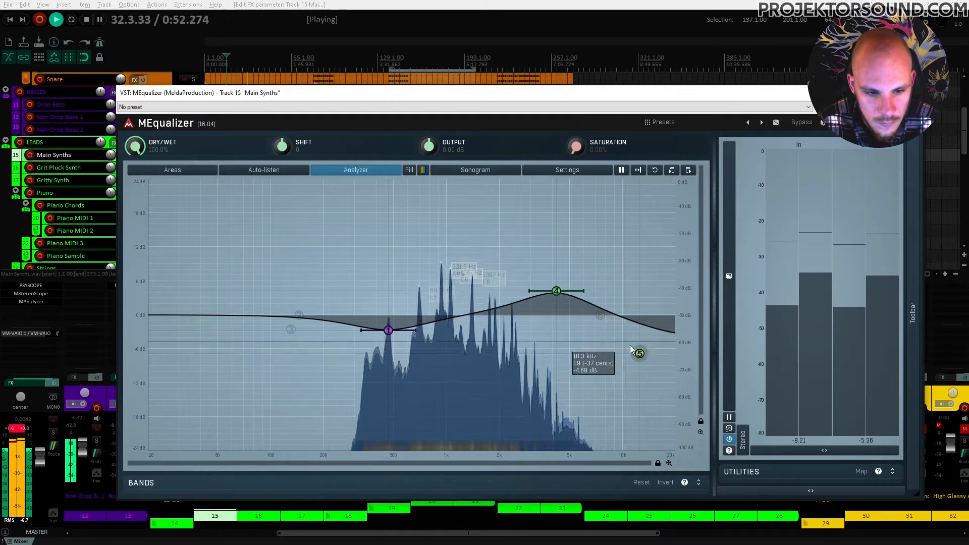
{"action": "left_click_drag", "start_coordinate": [629, 346], "coordinate": [617, 343]}
{"action": "key", "text": "space"}
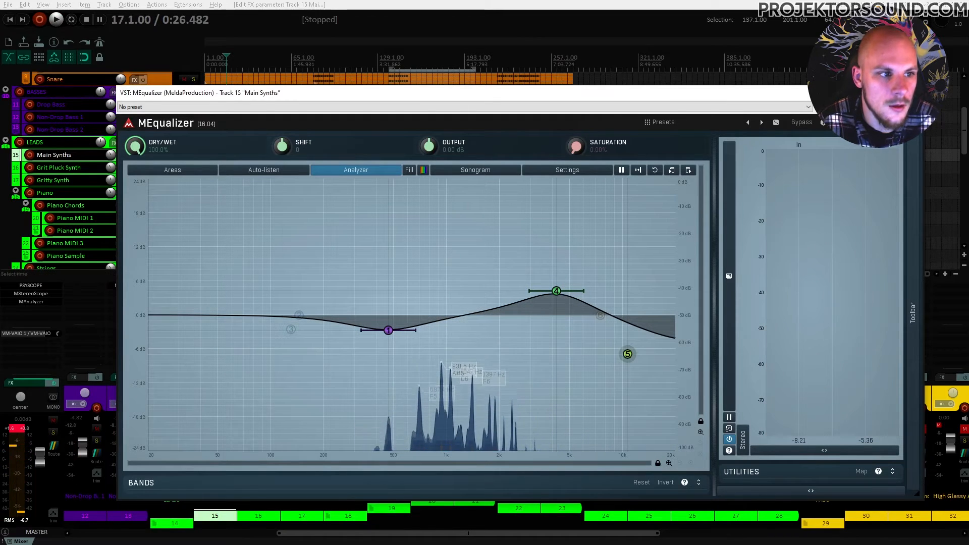
{"action": "left_click", "coordinate": [912, 93]}
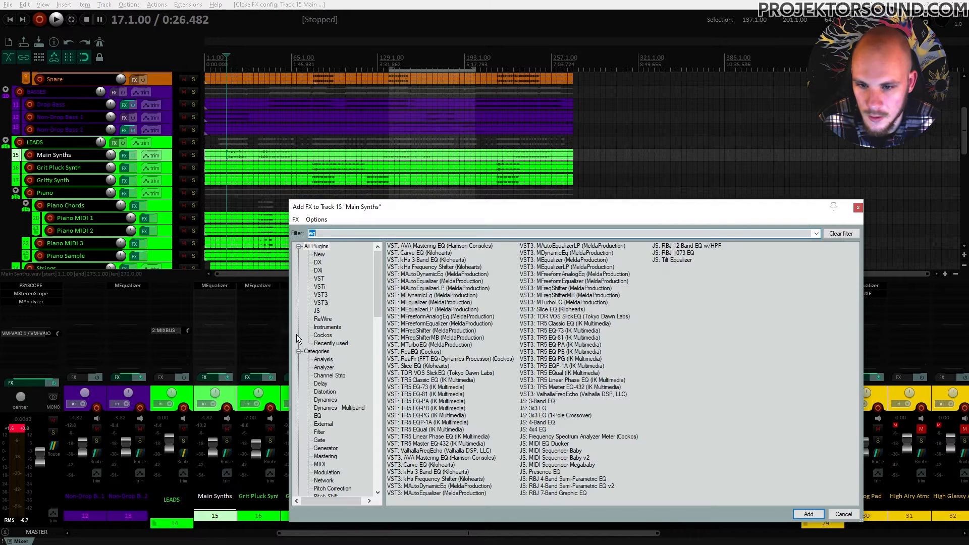
Add the kHs Transient Shaper effect to the Main Synths track after its equalizer
{"action": "double_click", "coordinate": [213, 298]}
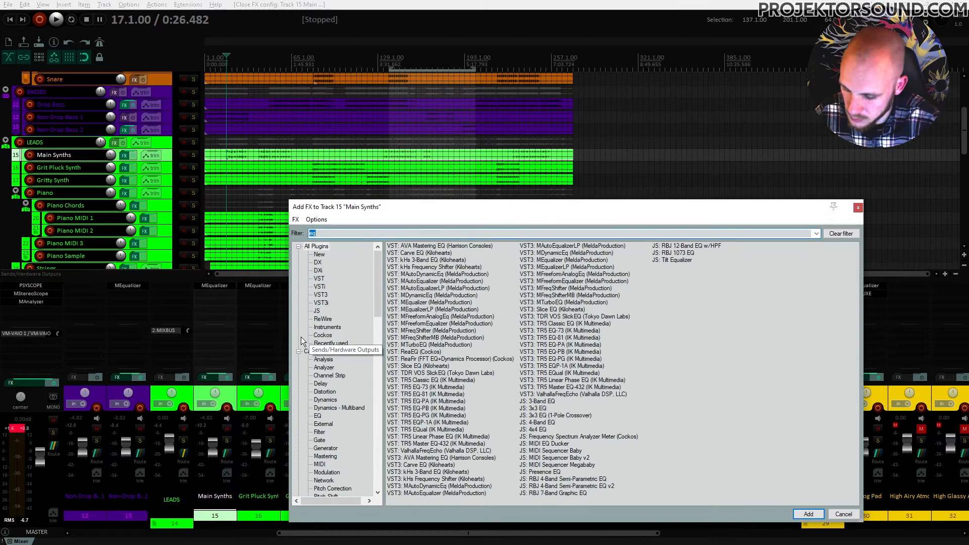
{"action": "type", "text": "transie"}
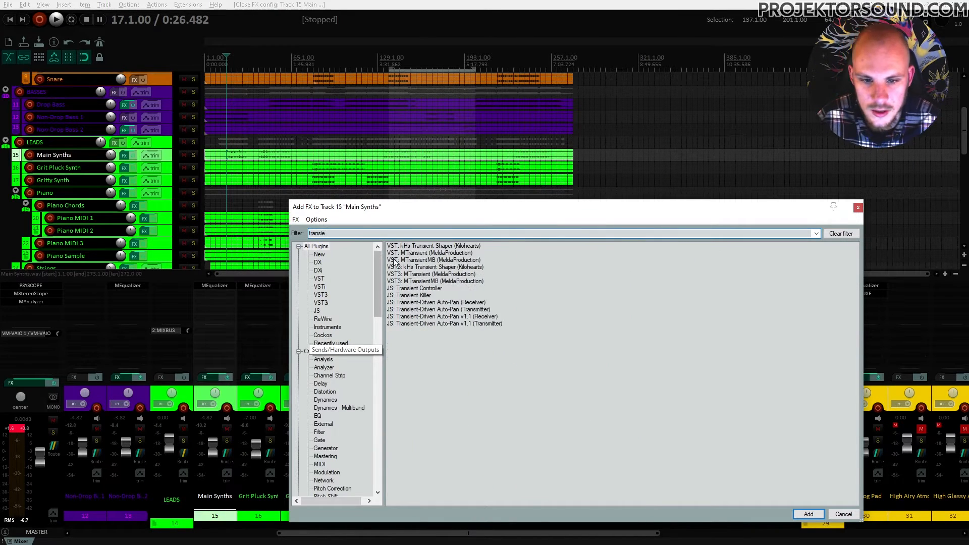
{"action": "key", "text": "Return"}
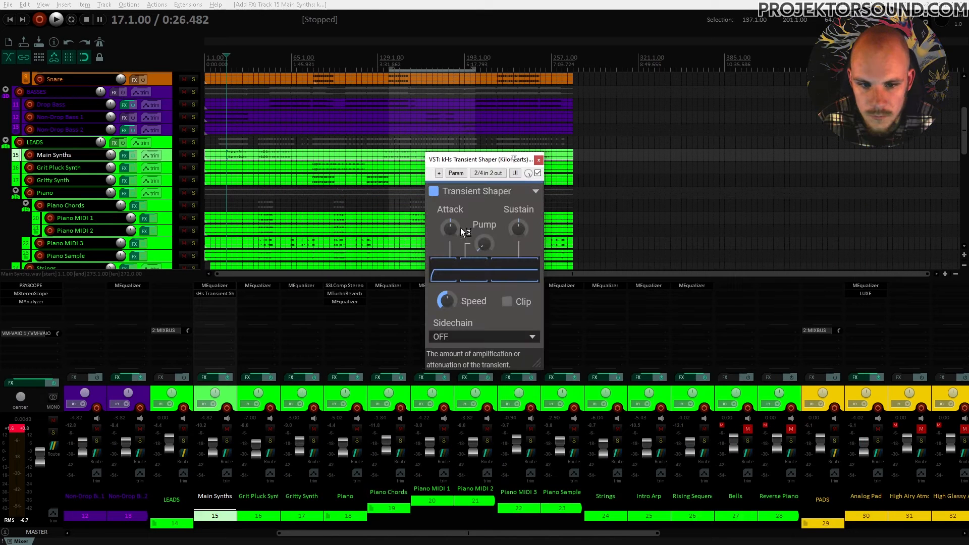
Raise the Main Synths Transient Shaper's speed and reduce its attack beyond -33 % while playing from bar 17
{"action": "left_click_drag", "start_coordinate": [446, 302], "coordinate": [447, 288]}
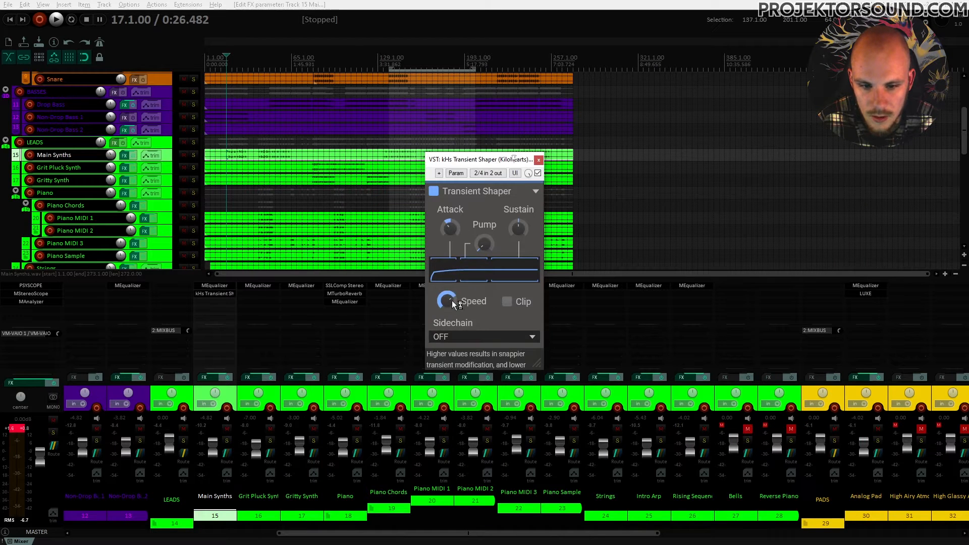
{"action": "key", "text": "space"}
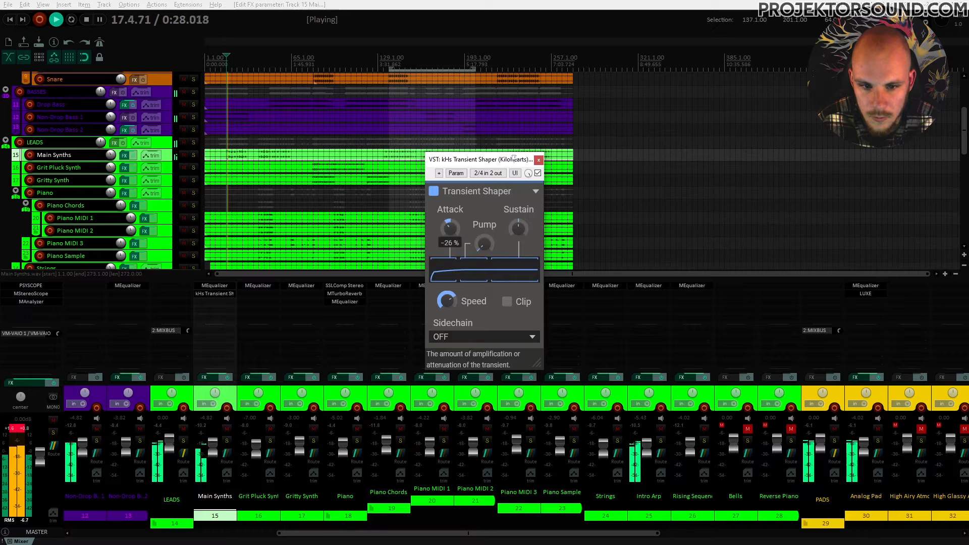
{"action": "left_click_drag", "start_coordinate": [450, 299], "coordinate": [449, 295]}
{"action": "left_click_drag", "start_coordinate": [453, 229], "coordinate": [452, 233]}
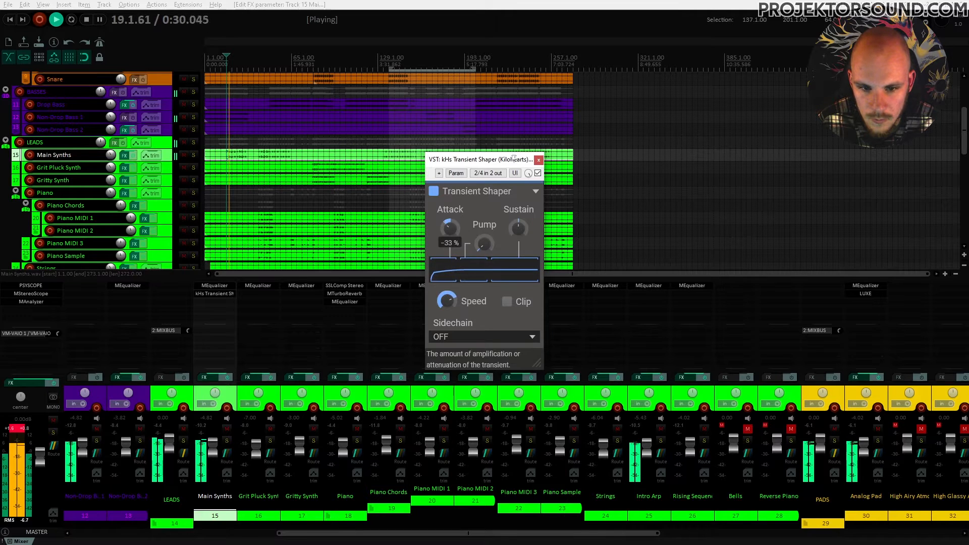
{"action": "left_click_drag", "start_coordinate": [452, 231], "coordinate": [452, 267]}
{"action": "left_click_drag", "start_coordinate": [451, 230], "coordinate": [451, 232]}
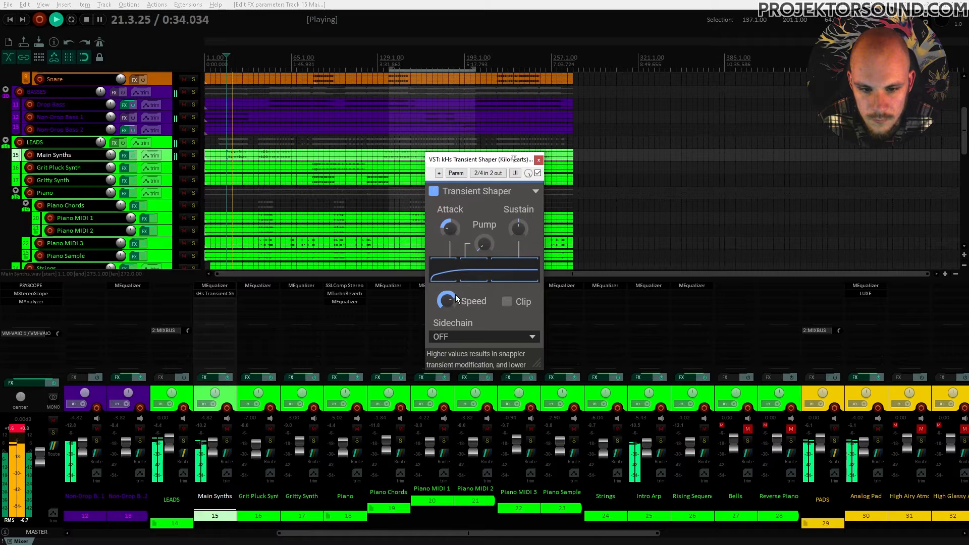
Increase the Transient Shaper's speed further, set its sustain to about 25 % and close the effect window
{"action": "left_click_drag", "start_coordinate": [449, 302], "coordinate": [448, 295]}
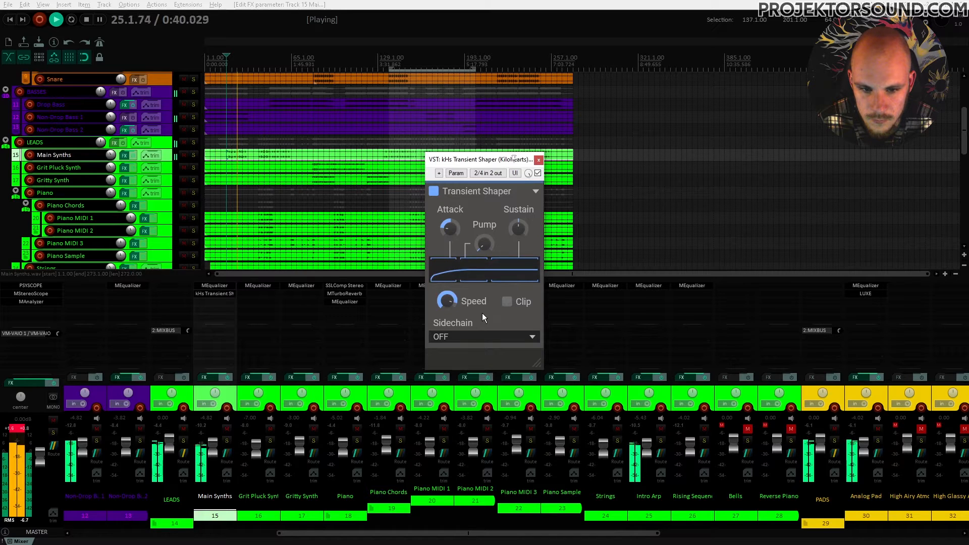
{"action": "left_click_drag", "start_coordinate": [519, 228], "coordinate": [518, 222]}
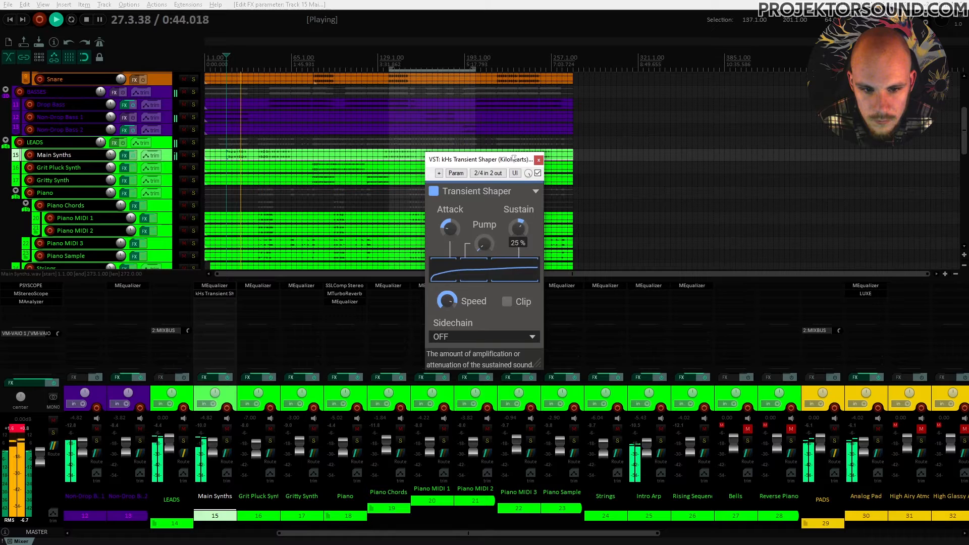
{"action": "left_click", "coordinate": [538, 160]}
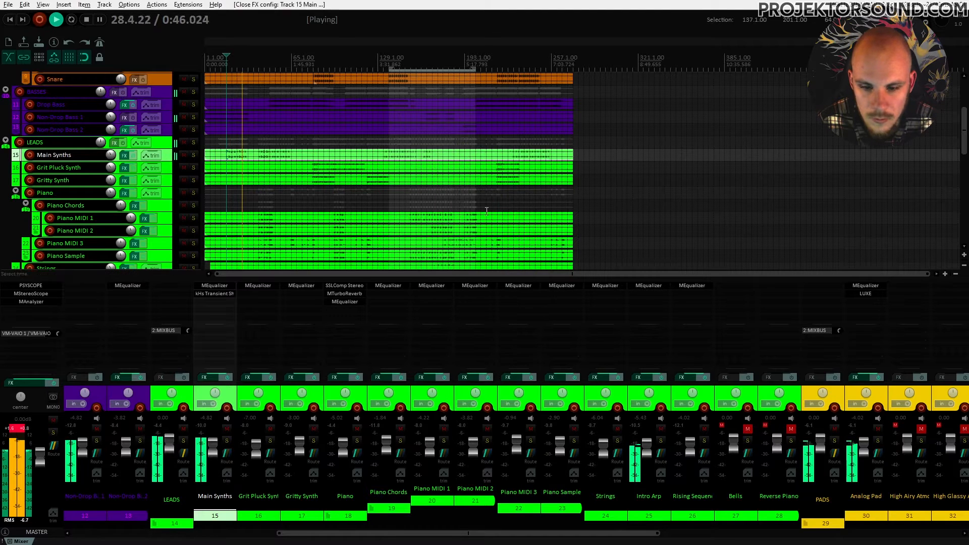
Lower the Main Synths track volume to -7.51 dB
{"action": "scroll", "coordinate": [213, 447], "scroll_direction": "down", "scroll_amount": 2}
{"action": "scroll", "coordinate": [213, 446], "scroll_direction": "down", "scroll_amount": 1}
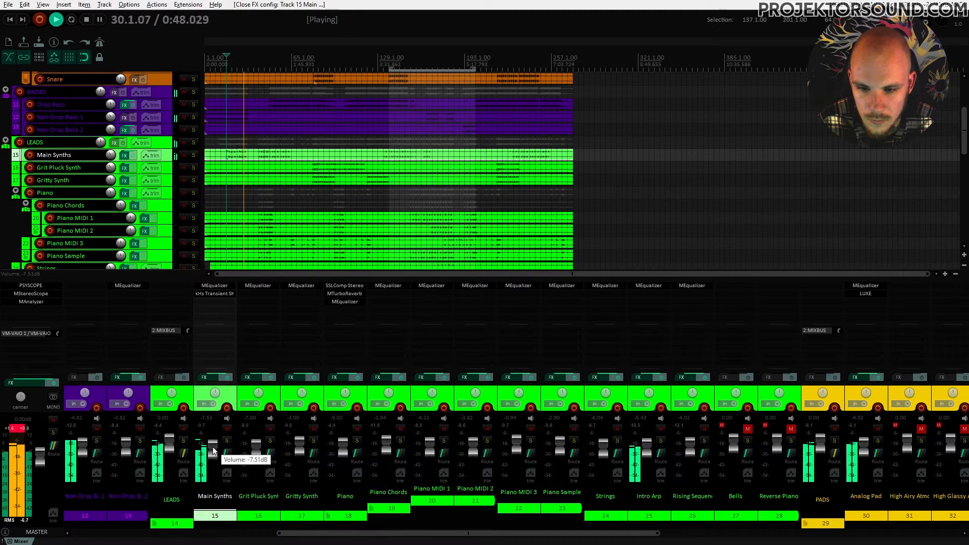
{"action": "mouse_move", "coordinate": [217, 451]}
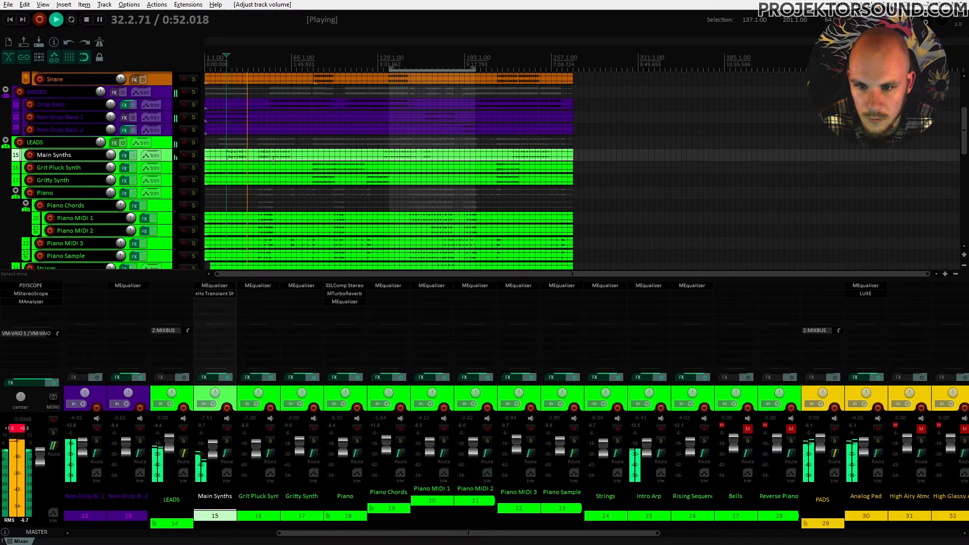
Check the balance of the Main Synths in the mix by playing from bar 41 and from bar 49
{"action": "key", "text": "space"}
{"action": "left_click", "coordinate": [257, 154]}
{"action": "key", "text": "space"}
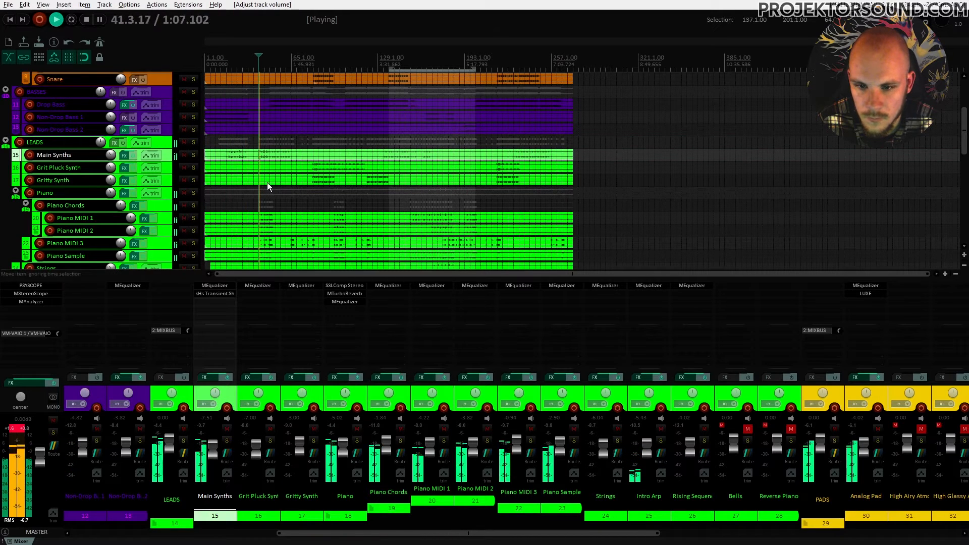
{"action": "left_click", "coordinate": [273, 158]}
{"action": "key", "text": "space"}
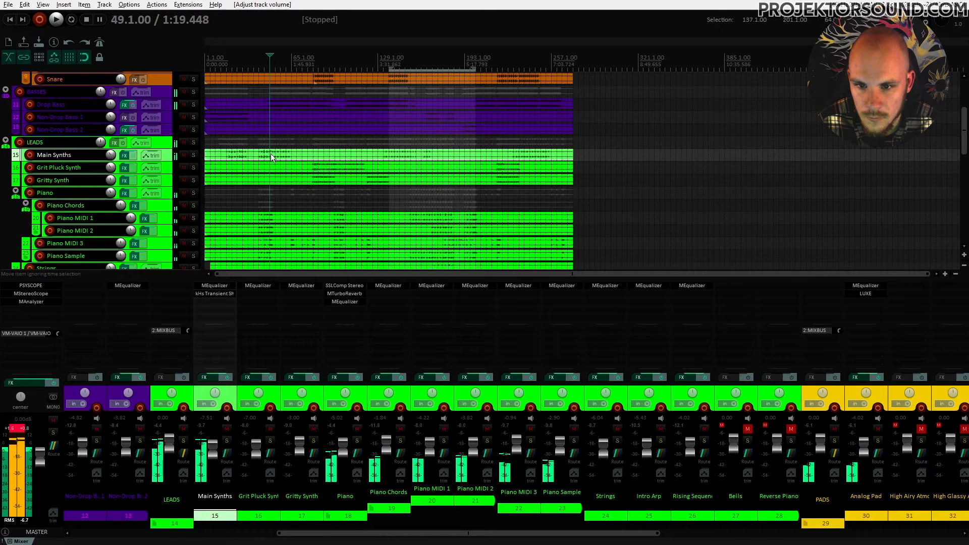
{"action": "key", "text": "space"}
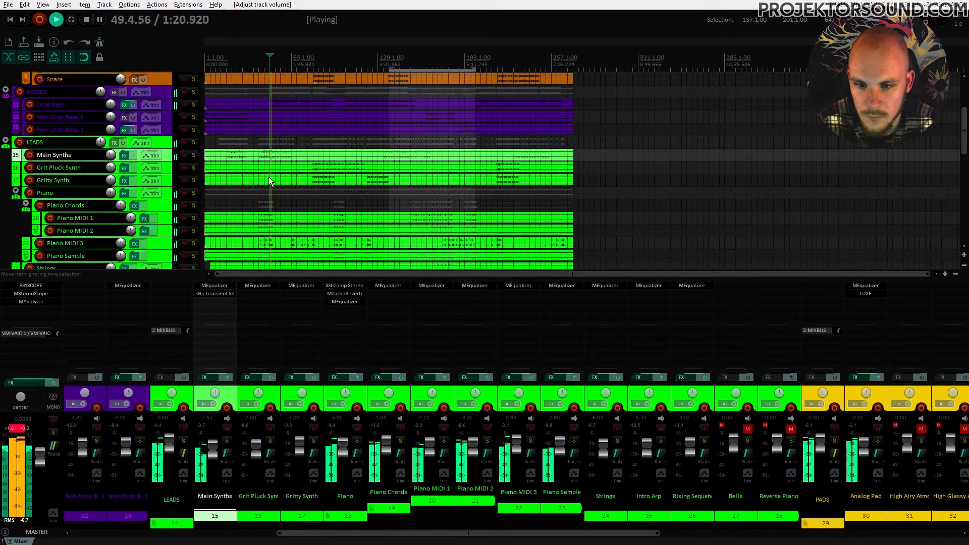
Bring the vocal tracks into view, select Main Vocal A and play the mix from bar 45
{"action": "scroll", "coordinate": [278, 214], "scroll_direction": "down", "scroll_amount": 2}
{"action": "scroll", "coordinate": [278, 214], "scroll_direction": "down", "scroll_amount": 7}
{"action": "scroll", "coordinate": [265, 202], "scroll_direction": "up", "scroll_amount": 3}
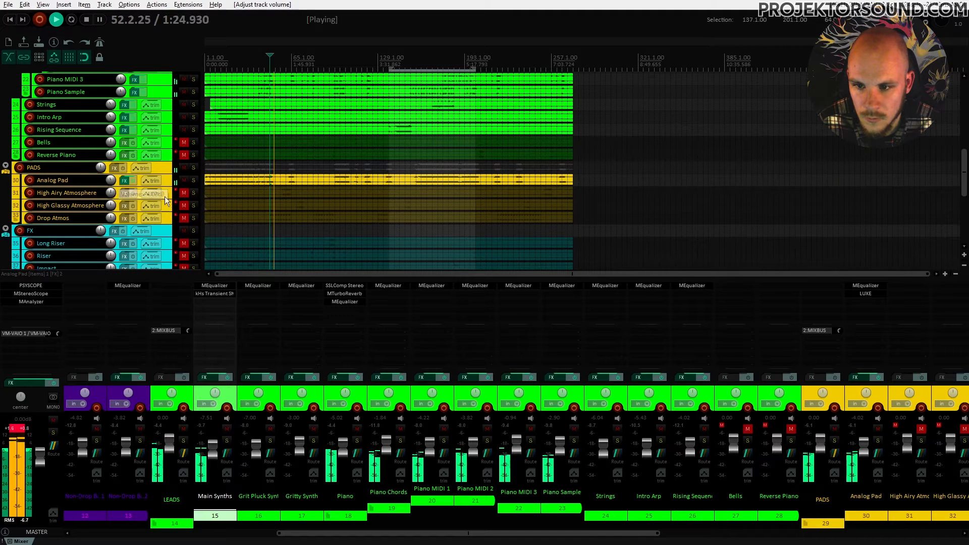
{"action": "scroll", "coordinate": [271, 220], "scroll_direction": "down", "scroll_amount": 2}
{"action": "scroll", "coordinate": [271, 220], "scroll_direction": "down", "scroll_amount": 5}
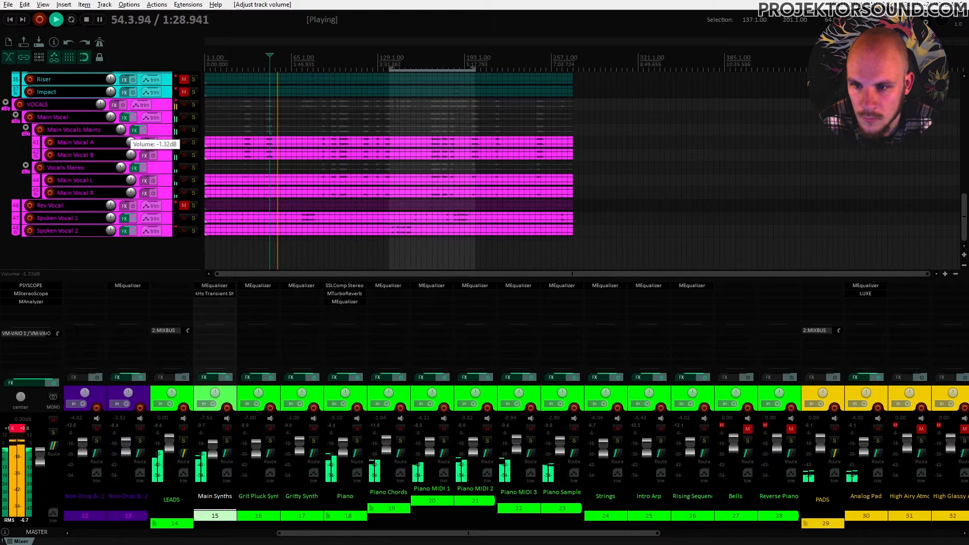
{"action": "key", "text": "space"}
{"action": "key", "text": "space"}
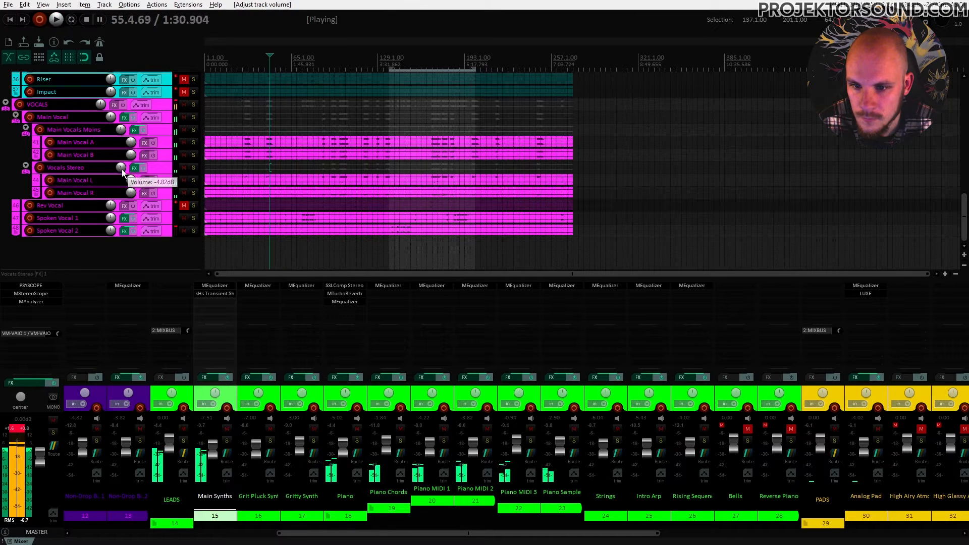
{"action": "left_click", "coordinate": [266, 144]}
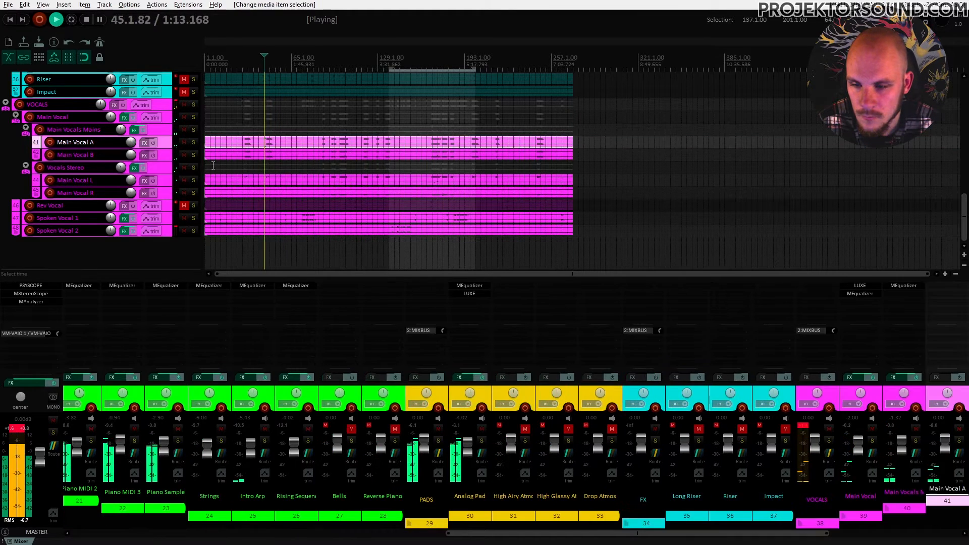
Fine-tune the volumes of the Main Vocals Mains and Main Vocal tracks, replaying from bar 45
{"action": "left_click_drag", "start_coordinate": [120, 130], "coordinate": [121, 132]}
{"action": "scroll", "coordinate": [264, 184], "scroll_direction": "up", "scroll_amount": 9}
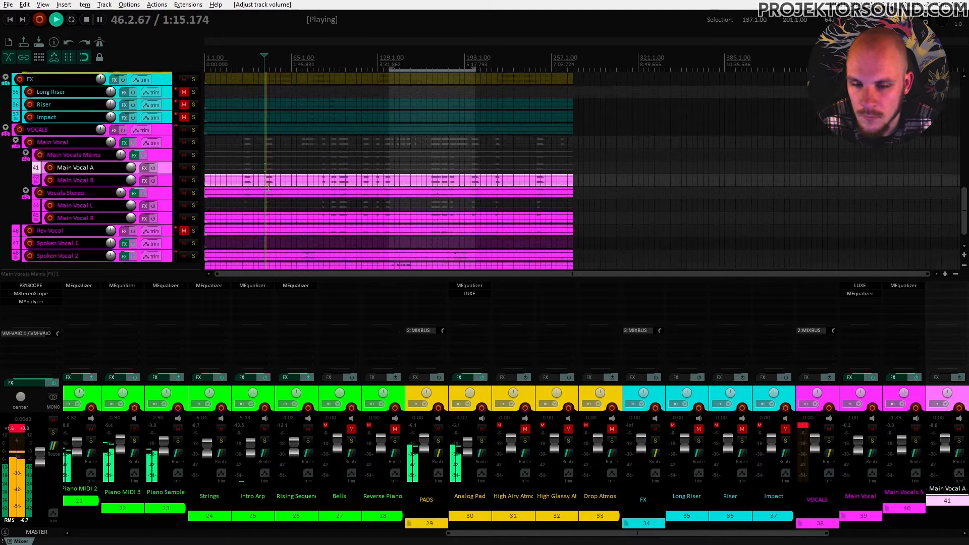
{"action": "scroll", "coordinate": [263, 185], "scroll_direction": "up", "scroll_amount": 4}
{"action": "left_click_drag", "start_coordinate": [121, 155], "coordinate": [111, 143]}
{"action": "key", "text": "space"}
{"action": "key", "text": "space"}
Select the Main Synths track and examine how the synths, pianos and other leads balance as playback continues from bar 45
{"action": "scroll", "coordinate": [241, 189], "scroll_direction": "up", "scroll_amount": 4}
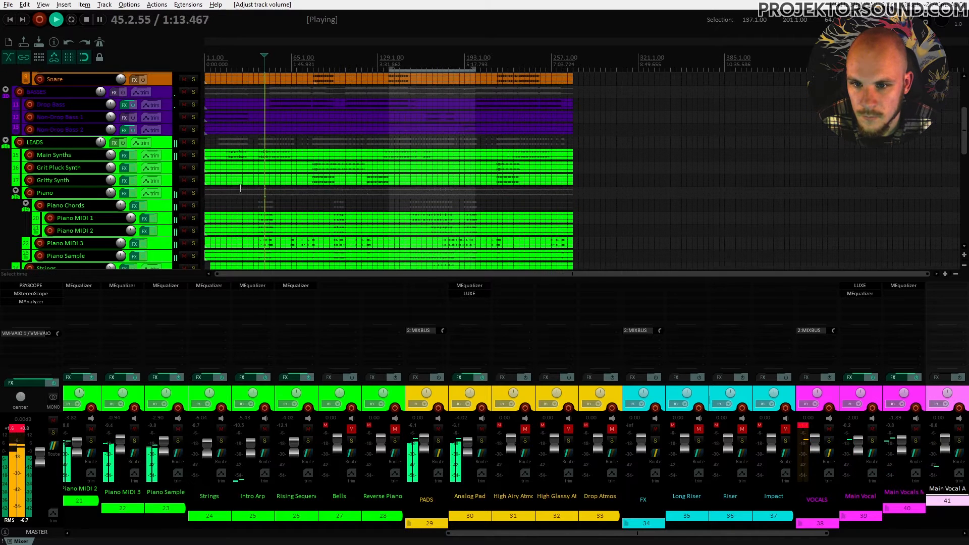
{"action": "left_click", "coordinate": [166, 158]}
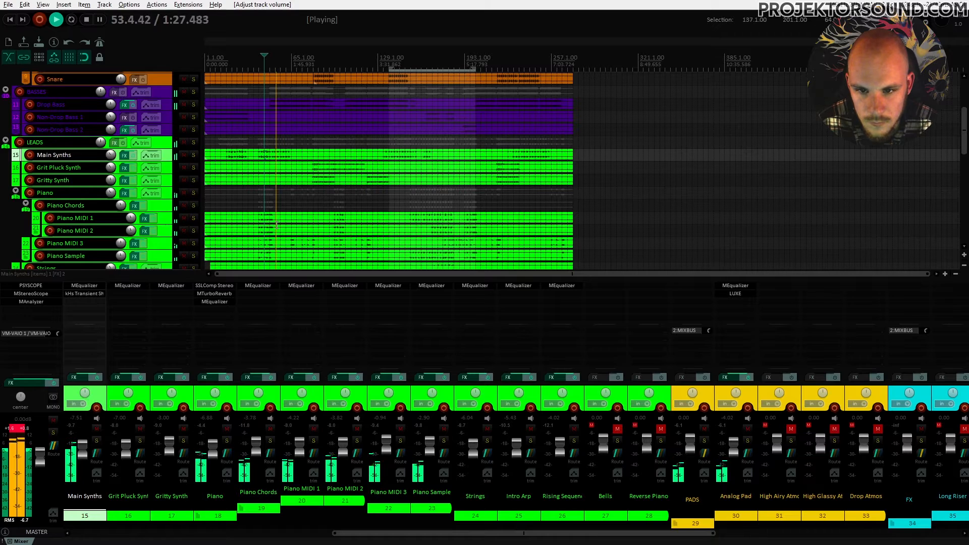
{"action": "scroll", "coordinate": [277, 225], "scroll_direction": "down", "scroll_amount": 2}
{"action": "scroll", "coordinate": [278, 225], "scroll_direction": "up", "scroll_amount": 2}
{"action": "scroll", "coordinate": [277, 225], "scroll_direction": "down", "scroll_amount": 5}
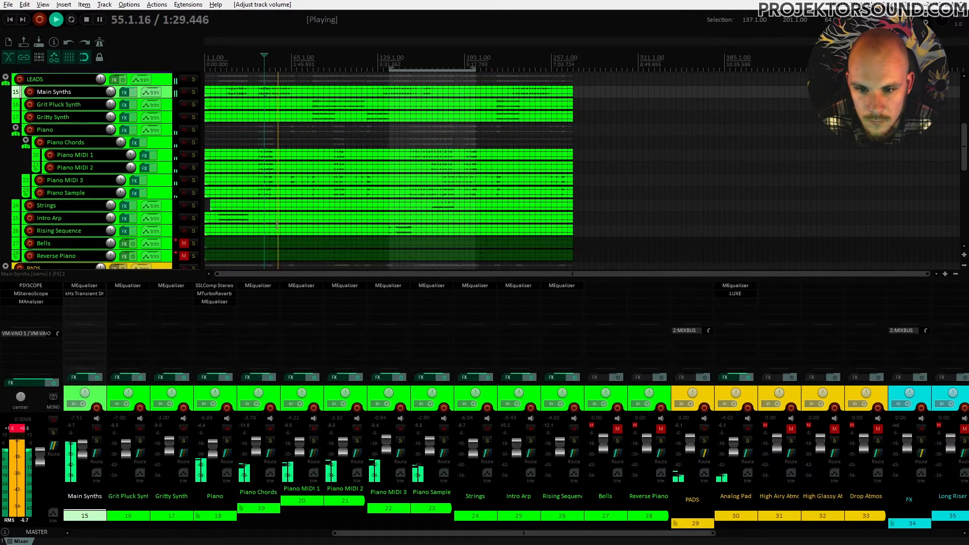
{"action": "scroll", "coordinate": [277, 225], "scroll_direction": "down", "scroll_amount": 2}
{"action": "scroll", "coordinate": [277, 225], "scroll_direction": "up", "scroll_amount": 1}
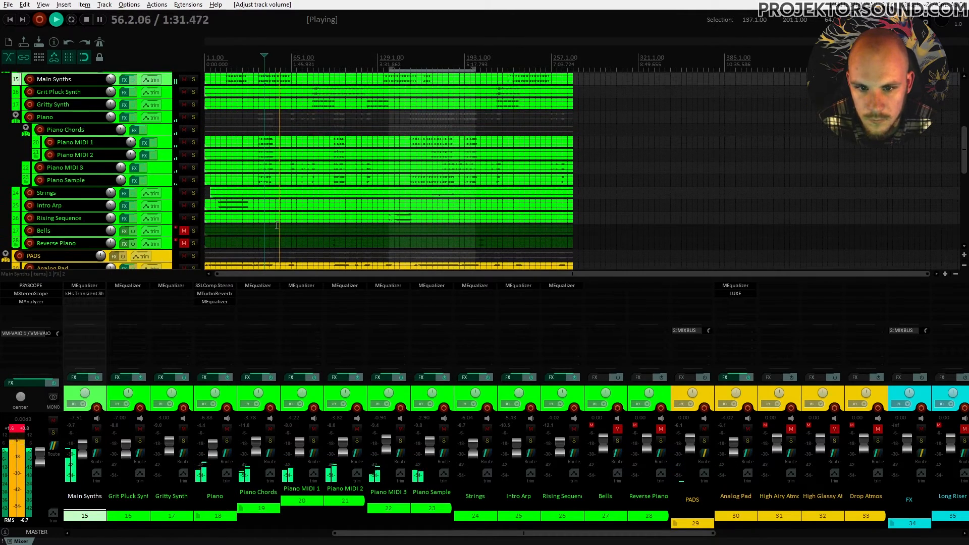
{"action": "scroll", "coordinate": [277, 225], "scroll_direction": "up", "scroll_amount": 1}
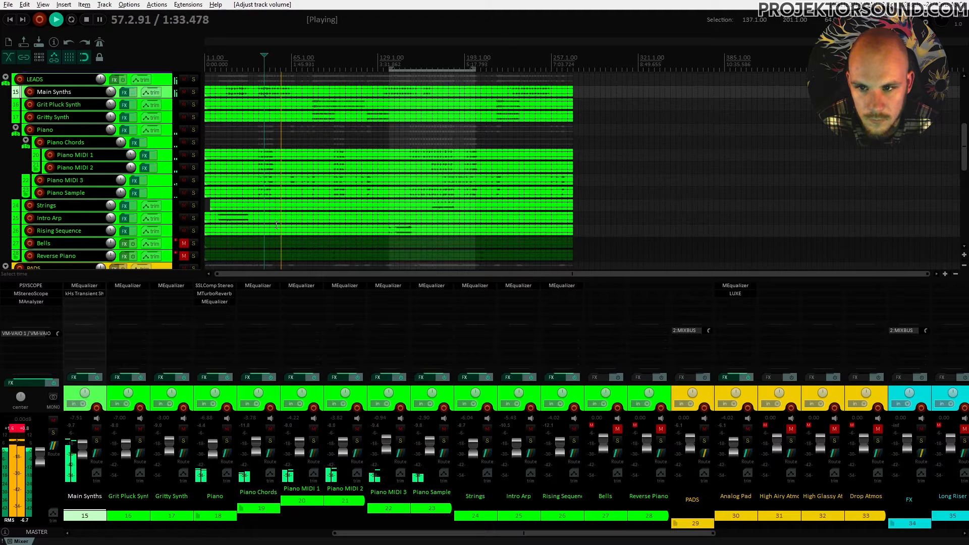
{"action": "scroll", "coordinate": [278, 225], "scroll_direction": "up", "scroll_amount": 1}
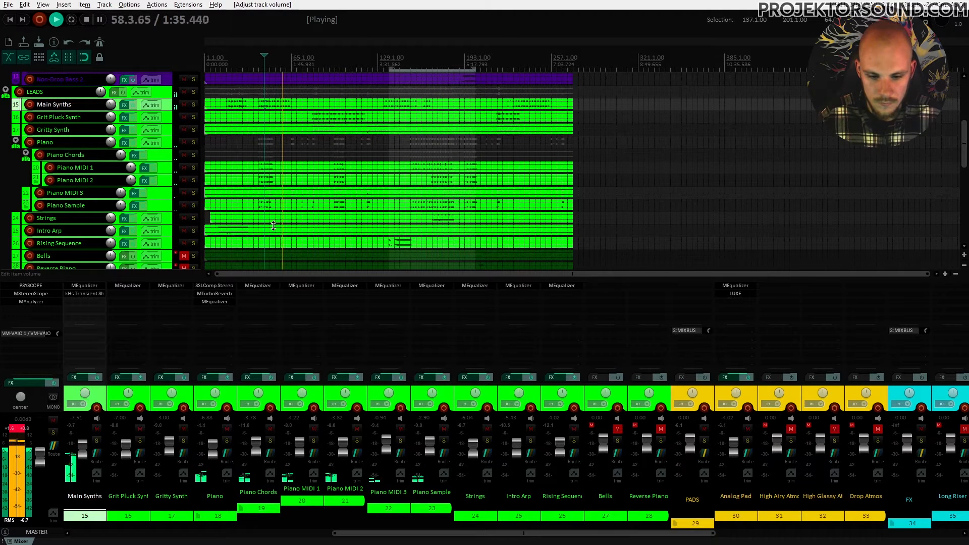
{"action": "scroll", "coordinate": [273, 225], "scroll_direction": "up", "scroll_amount": 1}
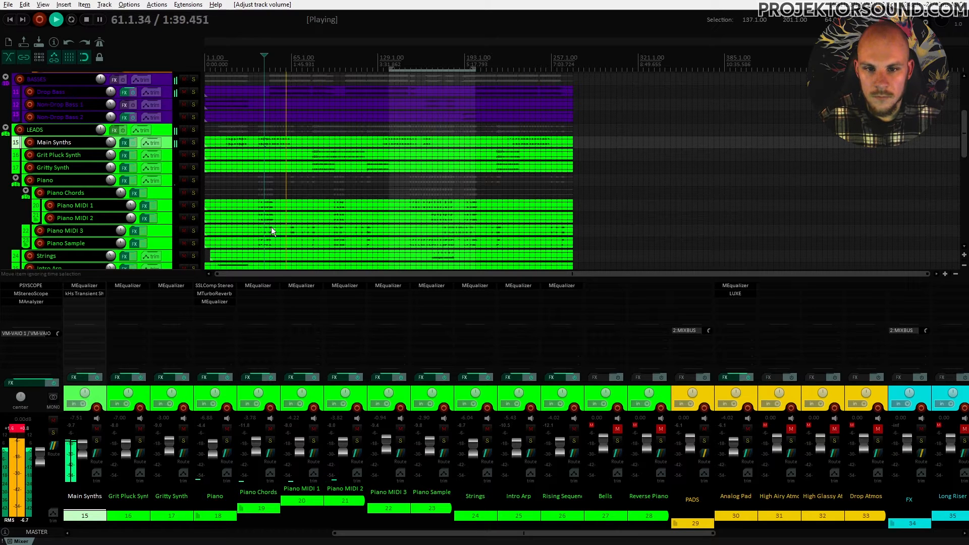
{"action": "scroll", "coordinate": [270, 227], "scroll_direction": "up", "scroll_amount": 4}
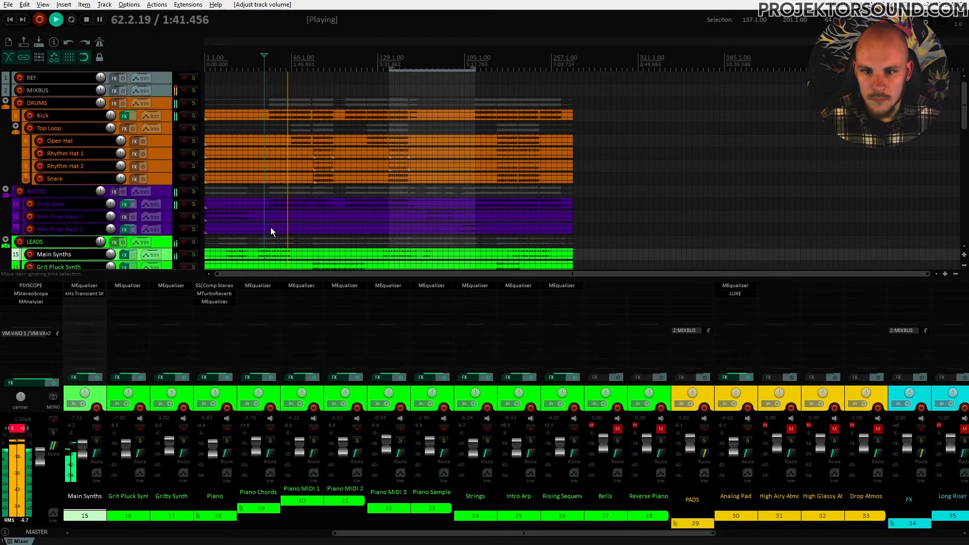
Move band 2 of the Kick equalizer to about 105 Hz with a boost of about 3 dB and close the equalizer
{"action": "left_click", "coordinate": [170, 118]}
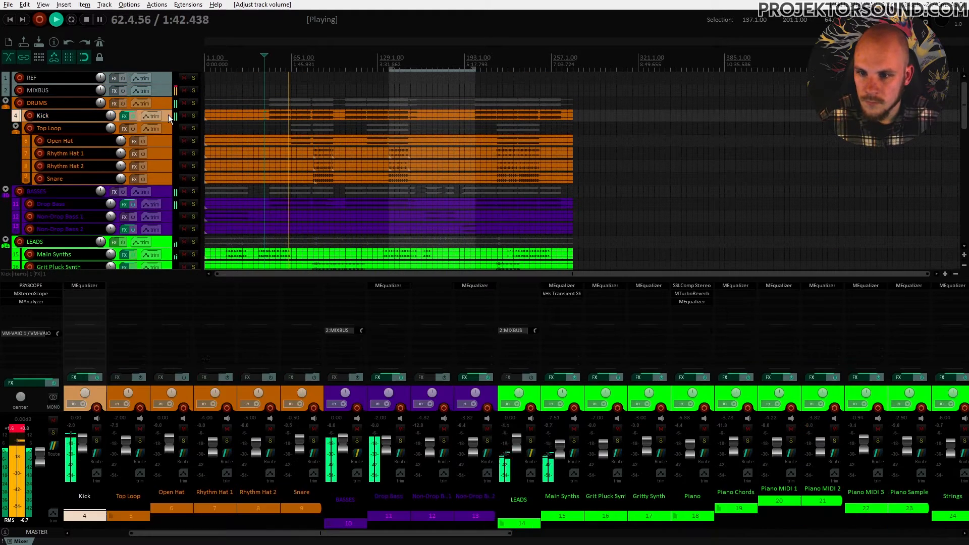
{"action": "left_click", "coordinate": [85, 286]}
{"action": "left_click_drag", "start_coordinate": [253, 261], "coordinate": [240, 265]}
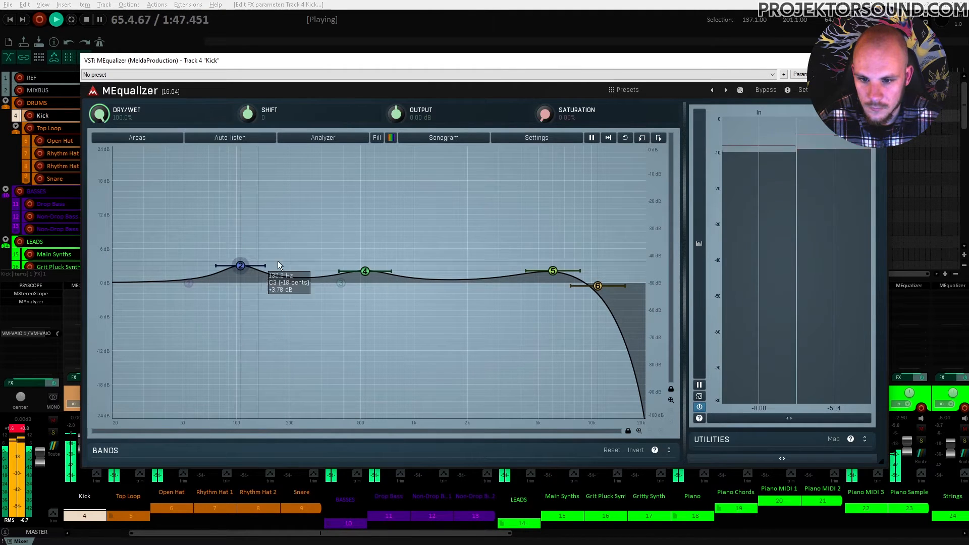
{"action": "key", "text": "Escape"}
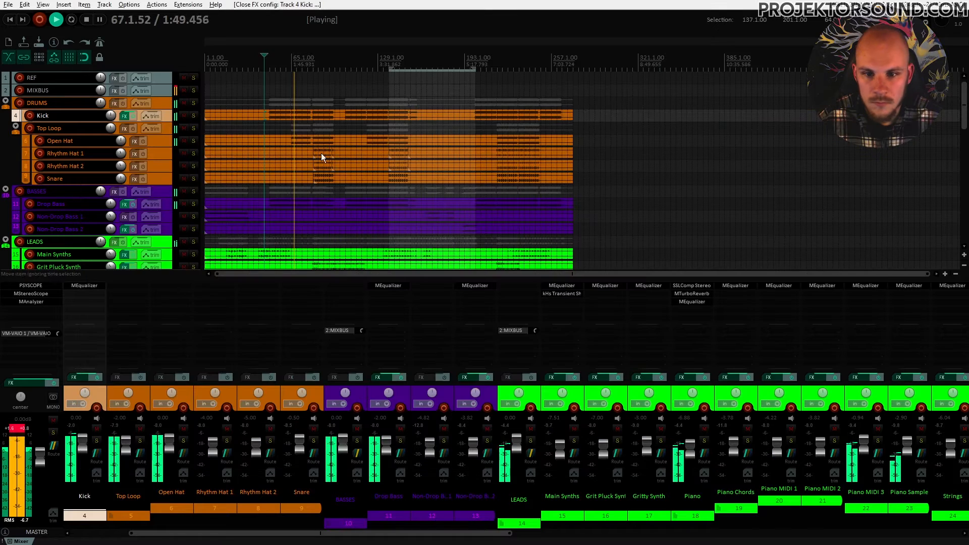
Stop playback and cut the first beat of bar 65 out of the Open Hat clip
{"action": "key", "text": "space"}
{"action": "left_click", "coordinate": [291, 141]}
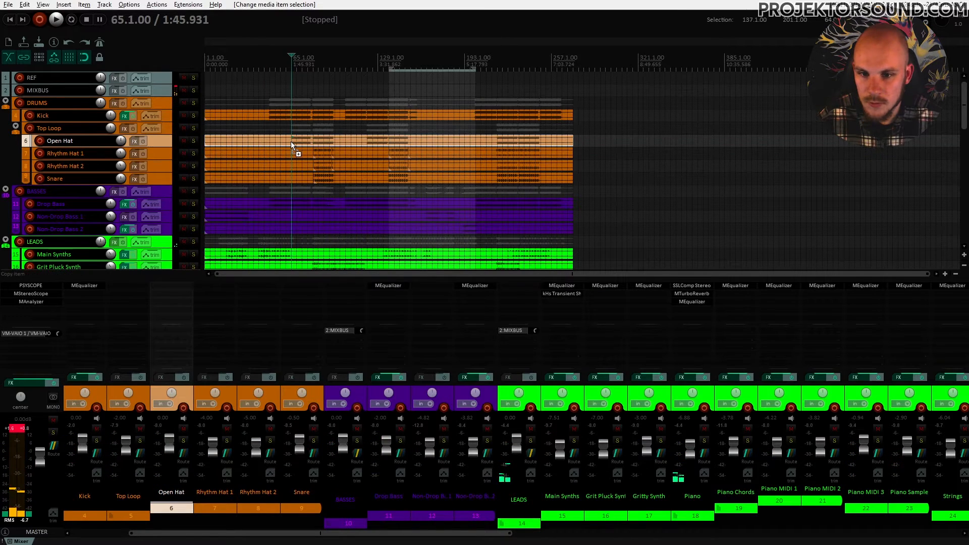
{"action": "scroll", "coordinate": [293, 144], "scroll_direction": "up", "scroll_amount": 5}
{"action": "scroll", "coordinate": [556, 142], "scroll_direction": "up", "scroll_amount": 6}
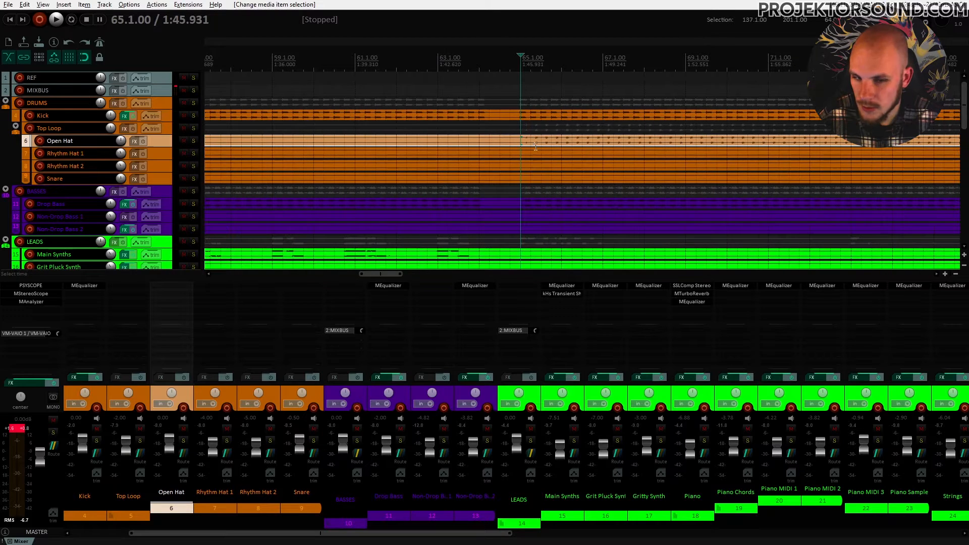
{"action": "scroll", "coordinate": [533, 147], "scroll_direction": "up", "scroll_amount": 3}
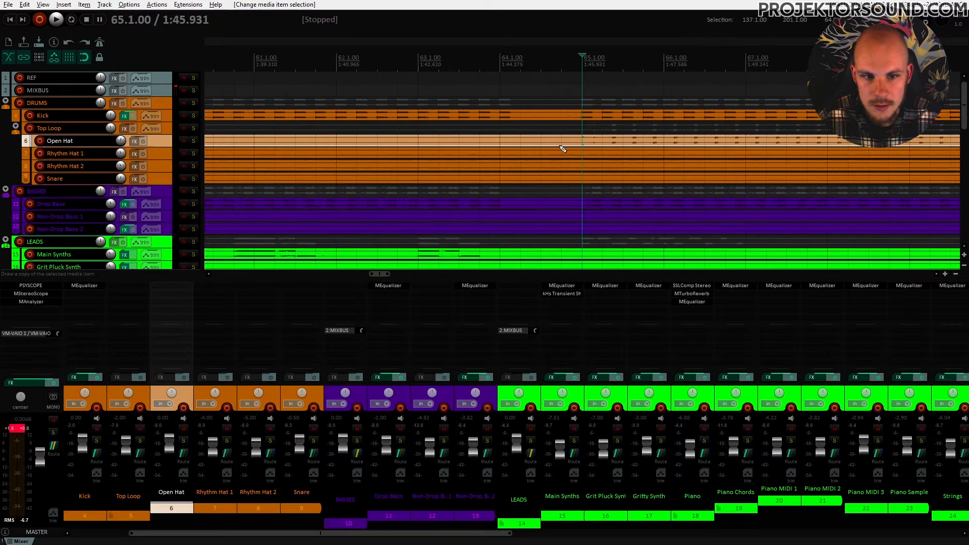
{"action": "left_click", "coordinate": [486, 140]}
{"action": "key", "text": "Delete"}
Split the Open Hat clip at 65.3 and paste a copy of its second beat into the gap at 65.1
{"action": "left_click", "coordinate": [526, 141]}
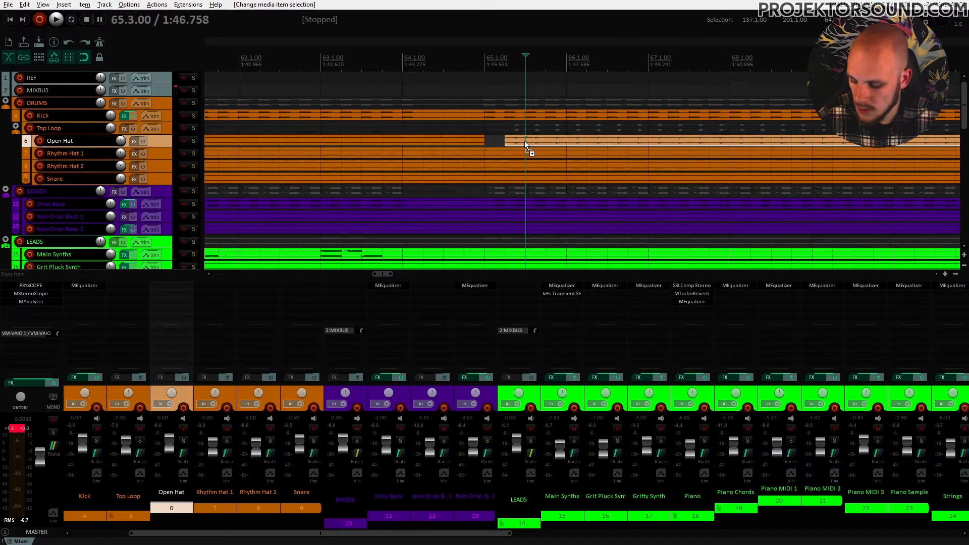
{"action": "key", "text": "ctrl+e"}
{"action": "left_click", "coordinate": [207, 19]}
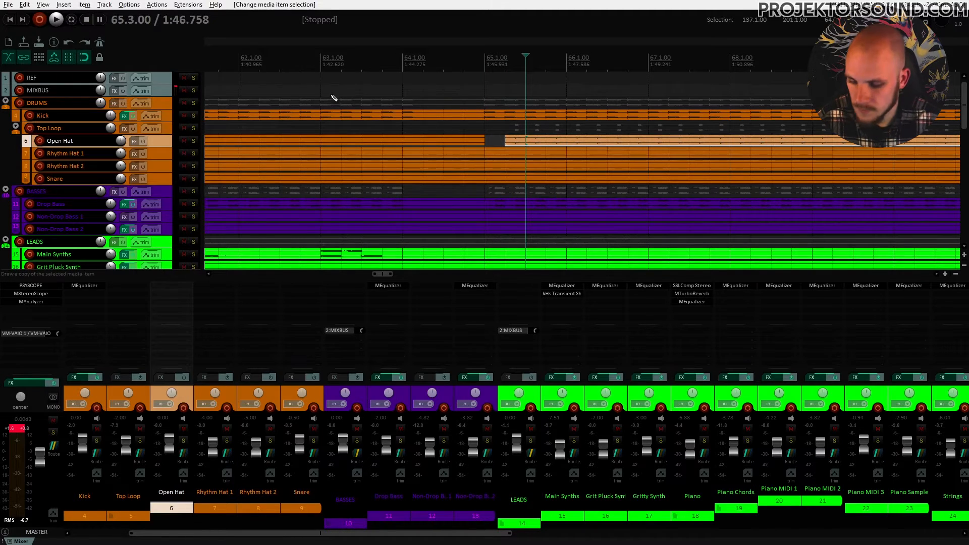
{"action": "key", "text": "ctrl+s"}
{"action": "left_click", "coordinate": [472, 19]}
{"action": "key", "text": "s"}
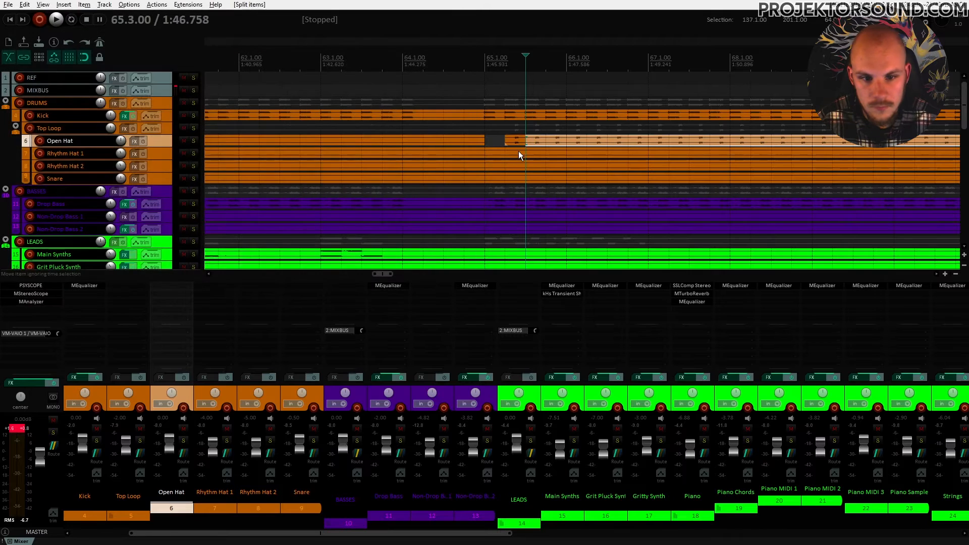
{"action": "left_click", "coordinate": [520, 144]}
{"action": "left_click", "coordinate": [483, 63]}
{"action": "key", "text": "ctrl+v"}
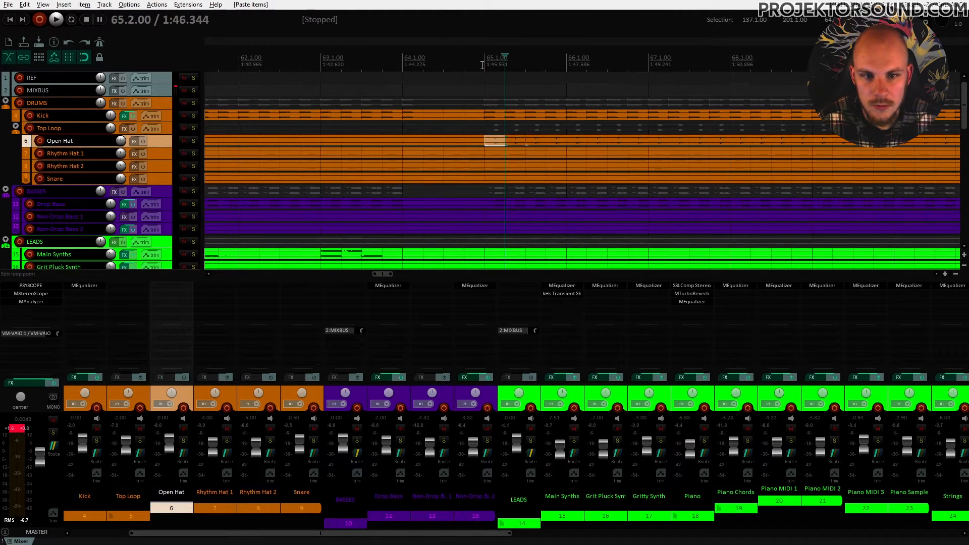
Inspect the arrangement around bar 217 and play the mix from bar 65
{"action": "scroll", "coordinate": [330, 139], "scroll_direction": "down", "scroll_amount": 15}
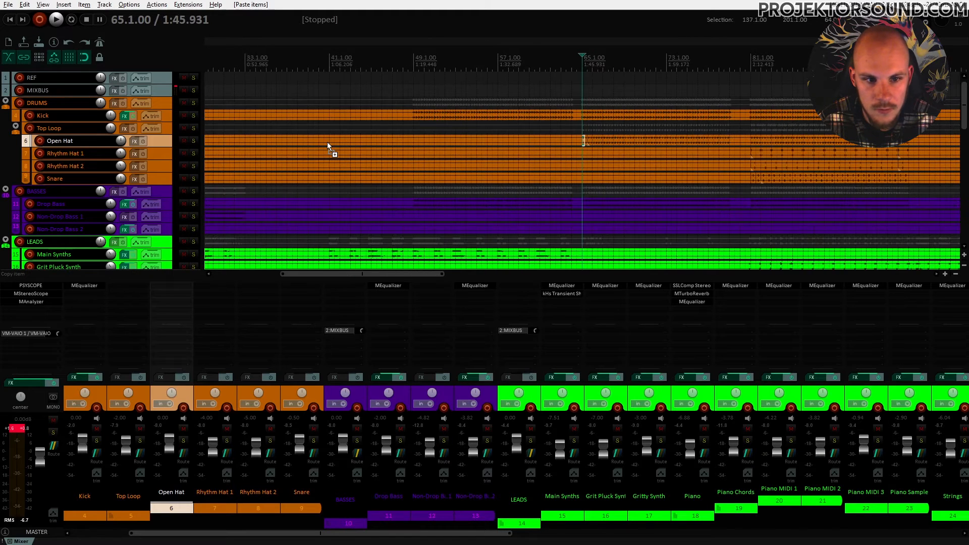
{"action": "scroll", "coordinate": [340, 141], "scroll_direction": "down", "scroll_amount": 3}
{"action": "left_click", "coordinate": [497, 66]}
{"action": "scroll", "coordinate": [739, 110], "scroll_direction": "up", "scroll_amount": 4}
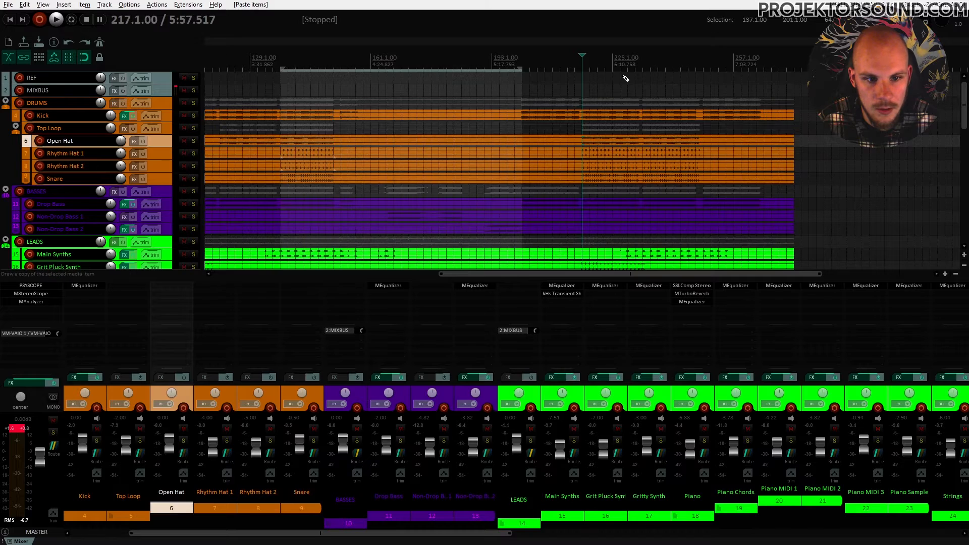
{"action": "scroll", "coordinate": [626, 78], "scroll_direction": "up", "scroll_amount": 3}
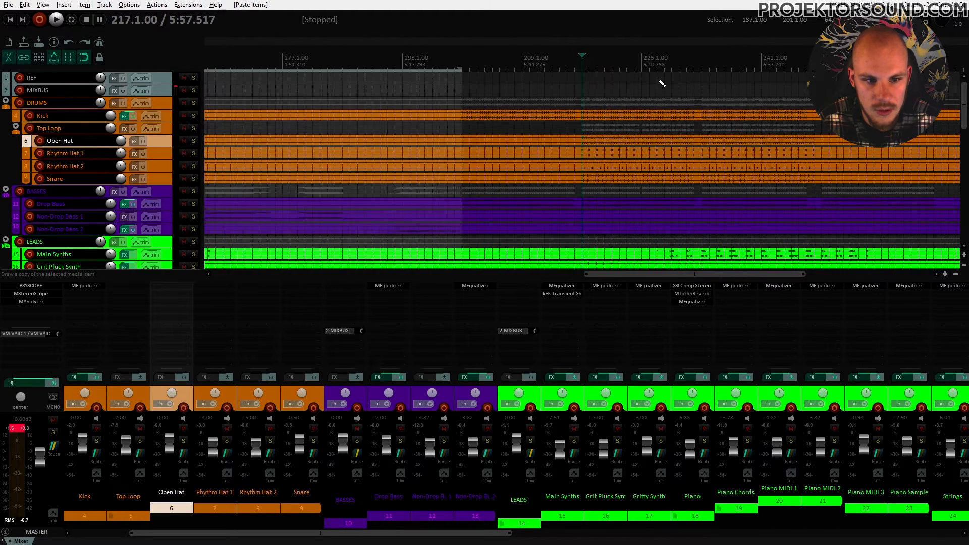
{"action": "scroll", "coordinate": [662, 83], "scroll_direction": "down", "scroll_amount": 3}
{"action": "left_click", "coordinate": [378, 61]}
{"action": "key", "text": "space"}
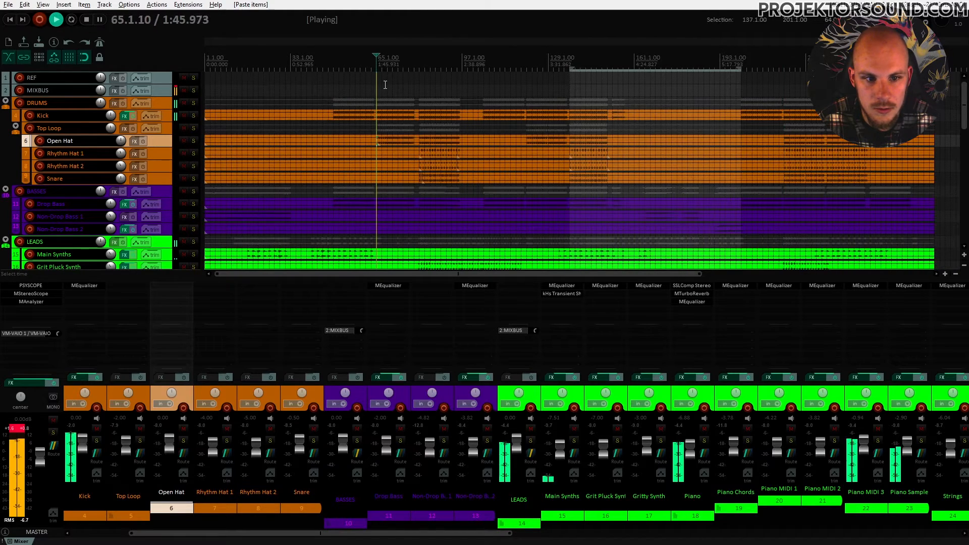
Lower the Top Loop track's volume to -2.80 dB while the mix plays
{"action": "scroll", "coordinate": [653, 99], "scroll_direction": "up", "scroll_amount": 3}
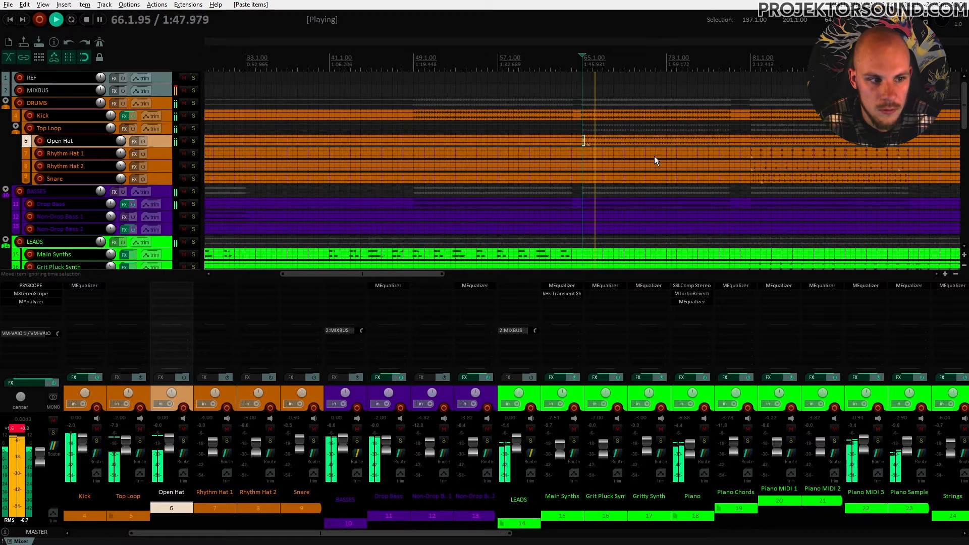
{"action": "left_click_drag", "start_coordinate": [398, 275], "coordinate": [400, 276]}
{"action": "left_click_drag", "start_coordinate": [428, 274], "coordinate": [439, 274]}
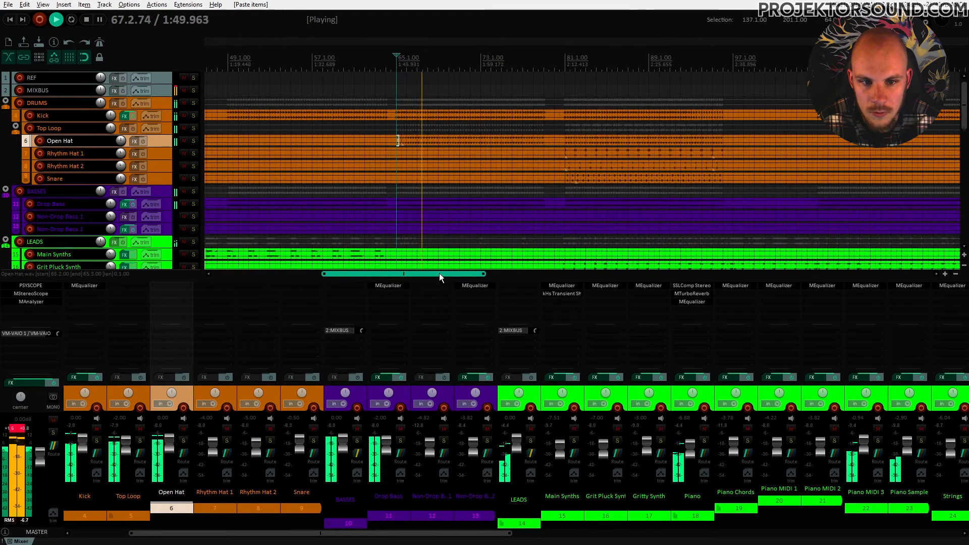
{"action": "mouse_move", "coordinate": [120, 141]}
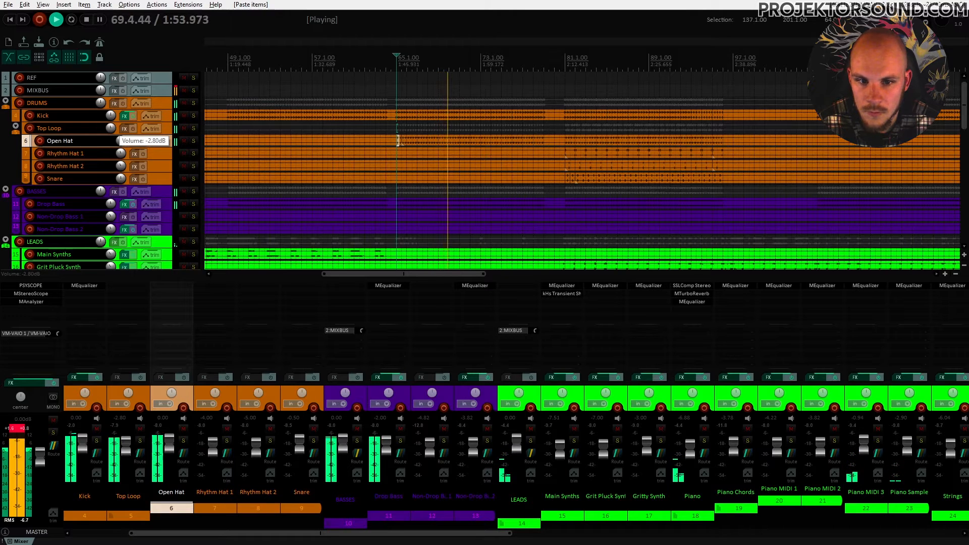
Move a Kick equalizer band slightly higher in frequency and gain, and close the equalizer
{"action": "left_click", "coordinate": [162, 117]}
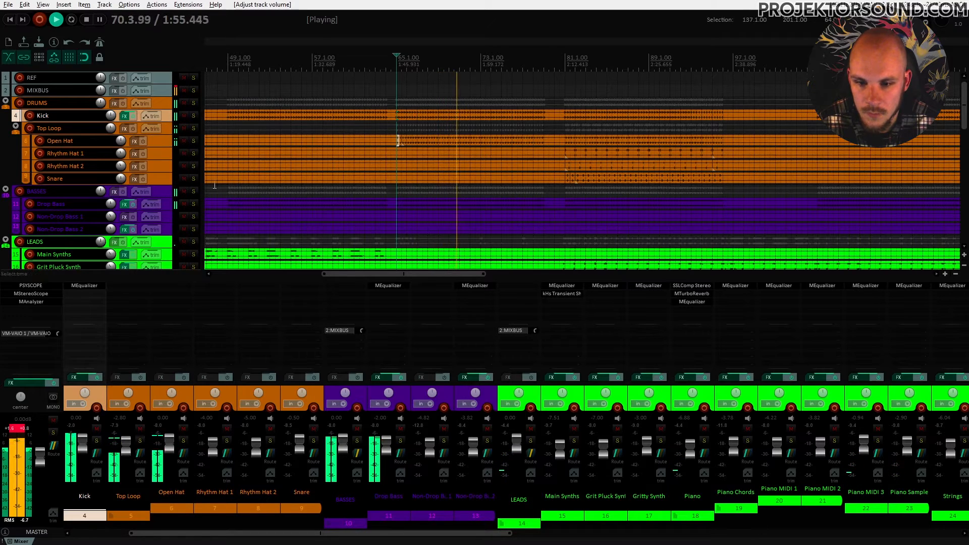
{"action": "left_click", "coordinate": [90, 286]}
{"action": "left_click_drag", "start_coordinate": [554, 269], "coordinate": [577, 258]}
{"action": "key", "text": "Escape"}
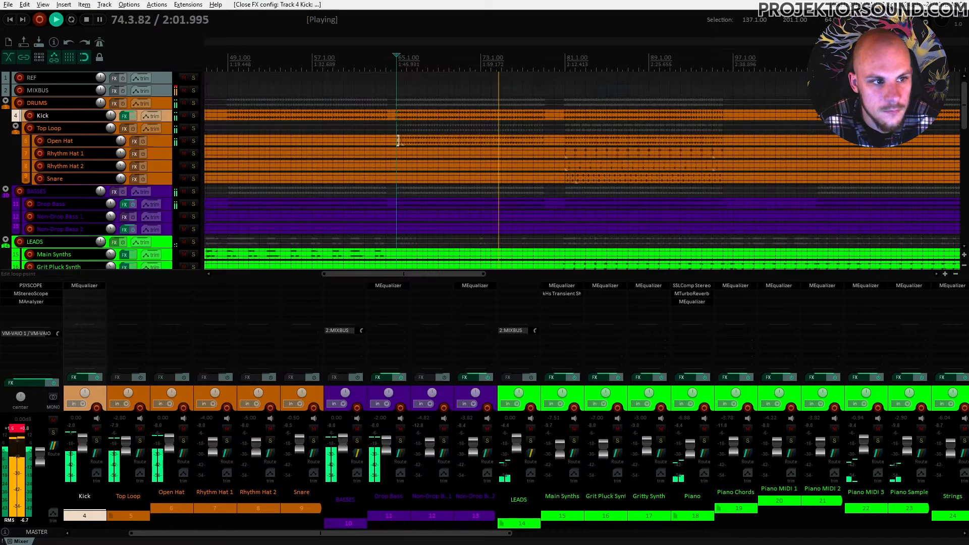
Examine the lead, pad, effects and vocal tracks as playback continues towards bar 84
{"action": "scroll", "coordinate": [461, 178], "scroll_direction": "down", "scroll_amount": 6}
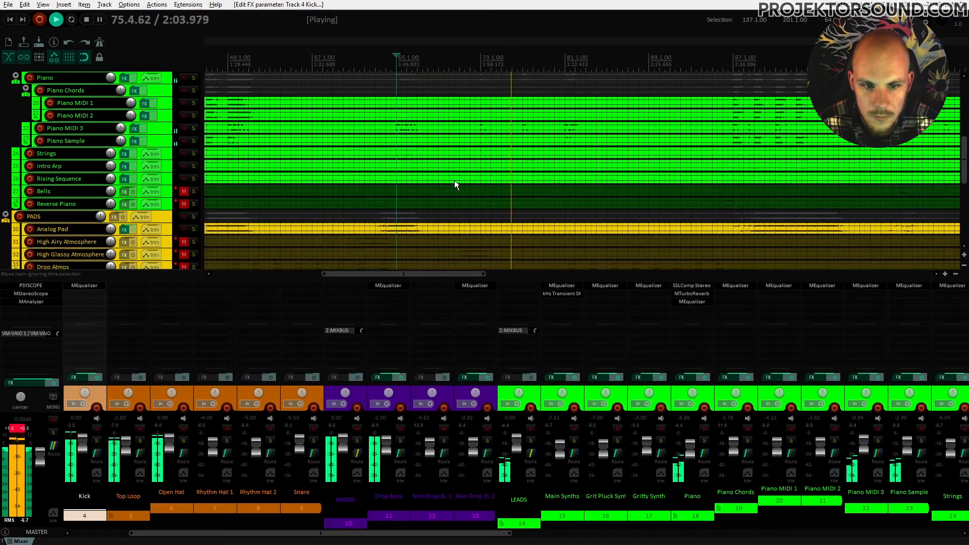
{"action": "scroll", "coordinate": [454, 180], "scroll_direction": "down", "scroll_amount": 2}
{"action": "scroll", "coordinate": [454, 180], "scroll_direction": "up", "scroll_amount": 2}
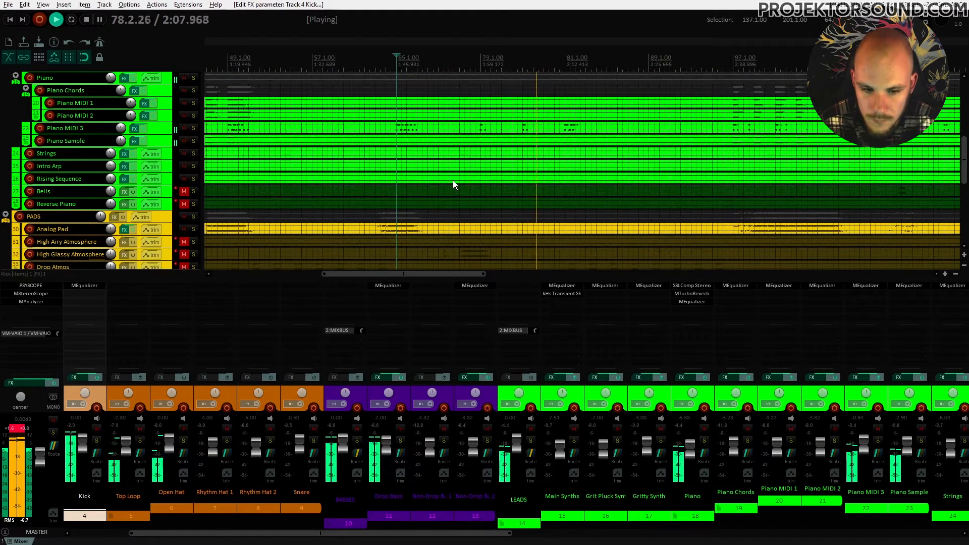
{"action": "scroll", "coordinate": [451, 180], "scroll_direction": "down", "scroll_amount": 3}
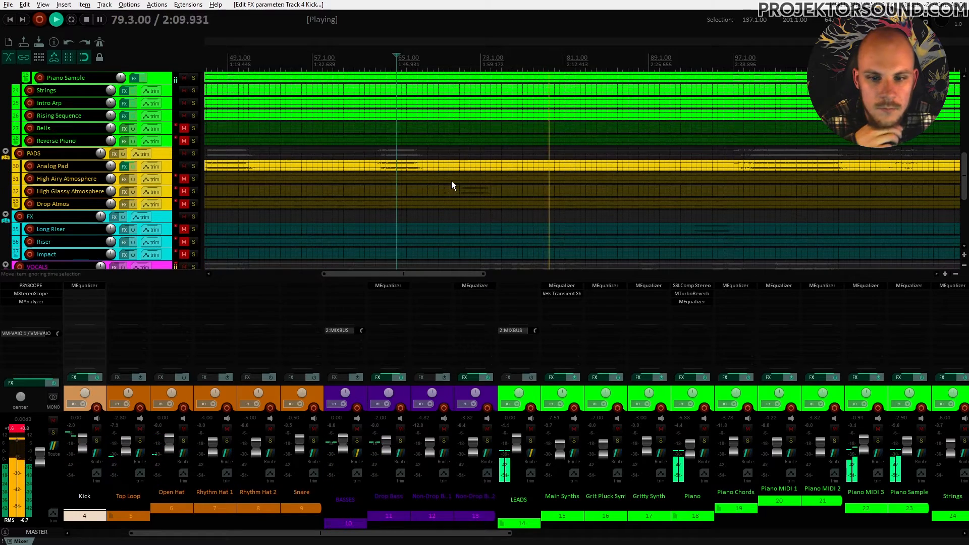
{"action": "scroll", "coordinate": [451, 182], "scroll_direction": "down", "scroll_amount": 2}
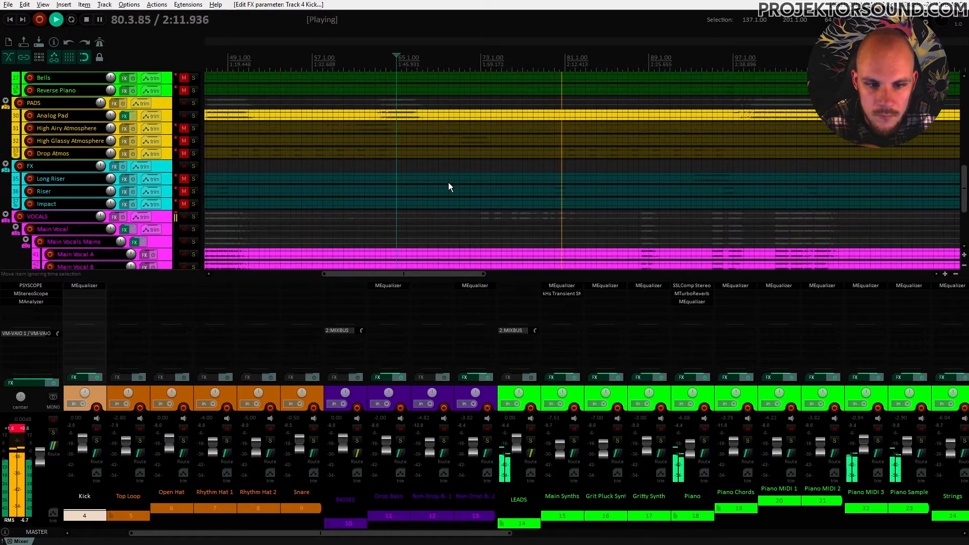
{"action": "scroll", "coordinate": [448, 187], "scroll_direction": "up", "scroll_amount": 7}
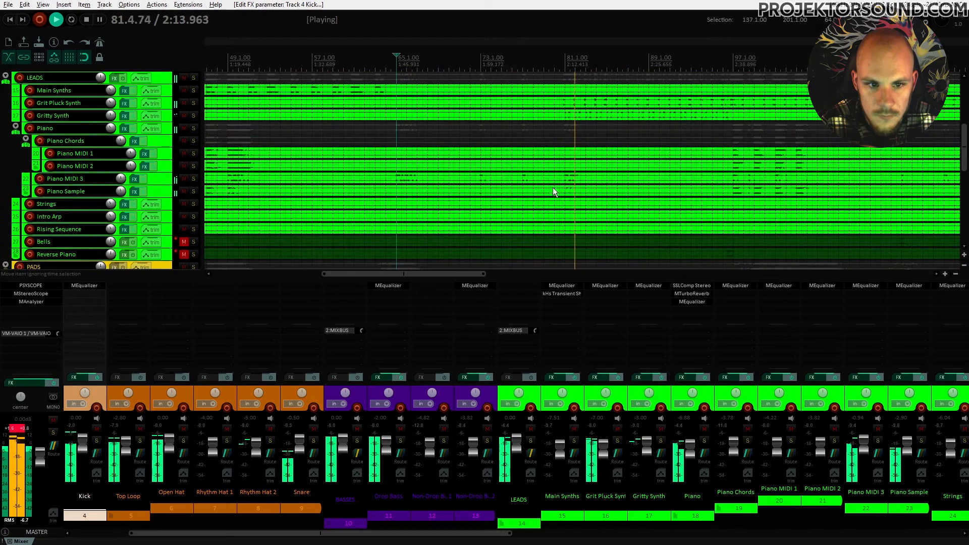
{"action": "scroll", "coordinate": [553, 192], "scroll_direction": "up", "scroll_amount": 2}
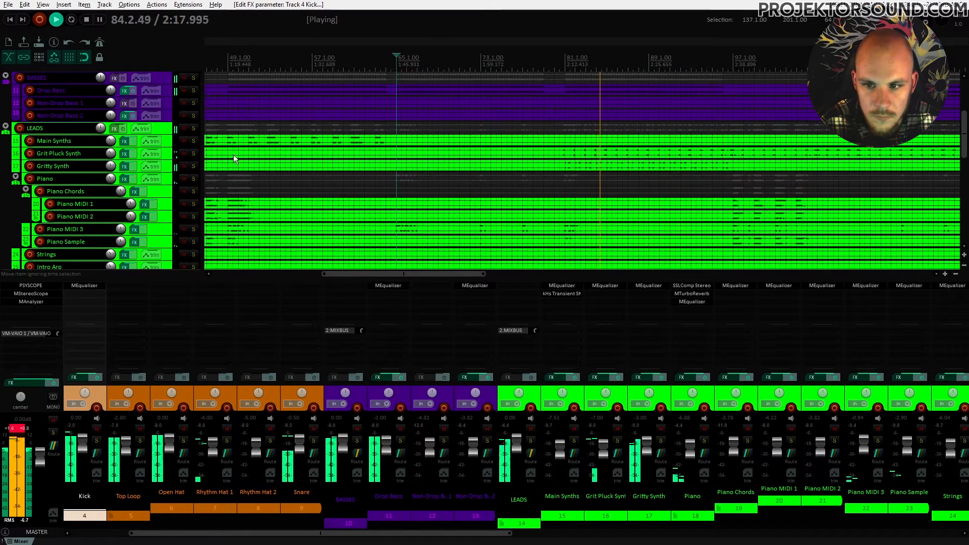
Cut band 4 of the Grit Pluck Synth equalizer by about 5 dB near 500 Hz and close the equalizer
{"action": "left_click", "coordinate": [166, 155]}
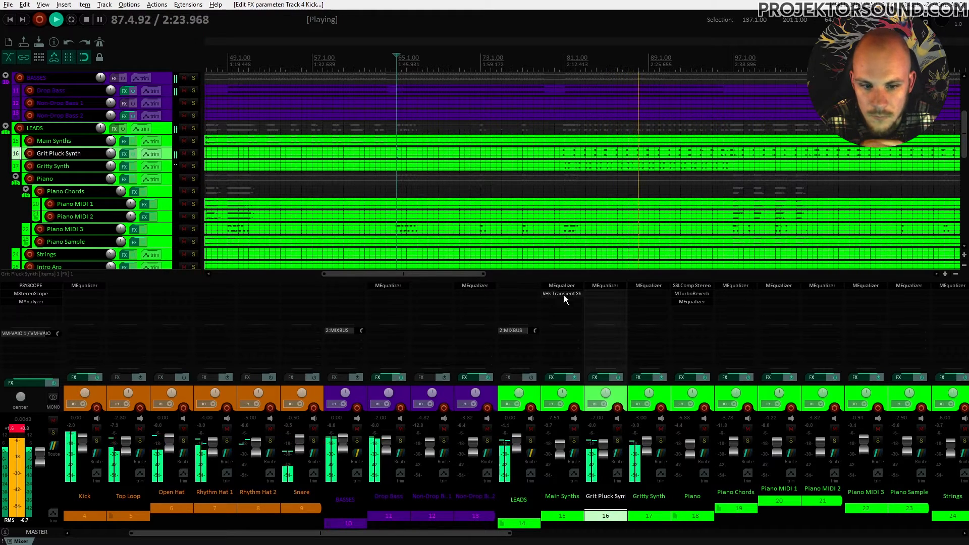
{"action": "left_click", "coordinate": [610, 286]}
{"action": "left_click_drag", "start_coordinate": [361, 302], "coordinate": [364, 310]}
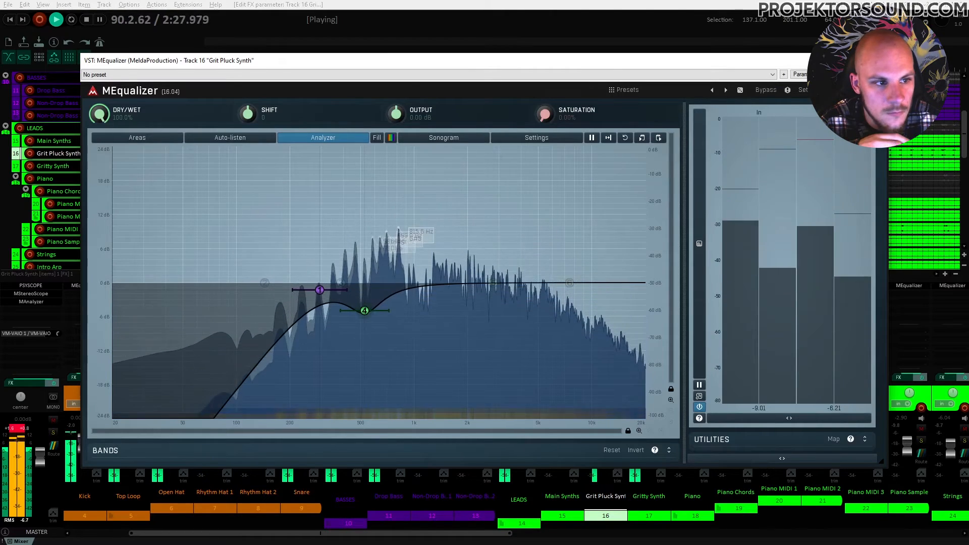
{"action": "left_click", "coordinate": [877, 60]}
Stop playback and add the MDynamics plugin to the Gritty Synth track
{"action": "left_click", "coordinate": [174, 165]}
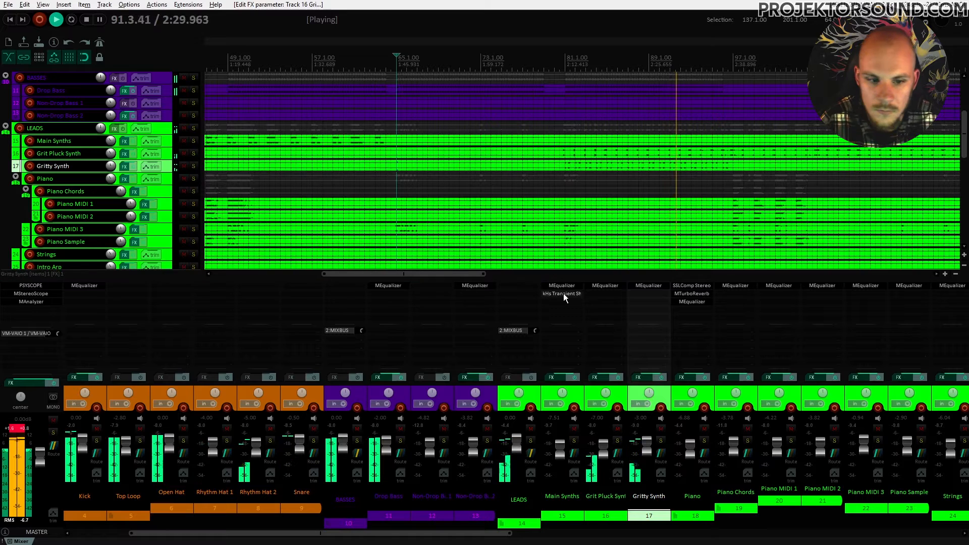
{"action": "key", "text": "space"}
{"action": "double_click", "coordinate": [641, 294]}
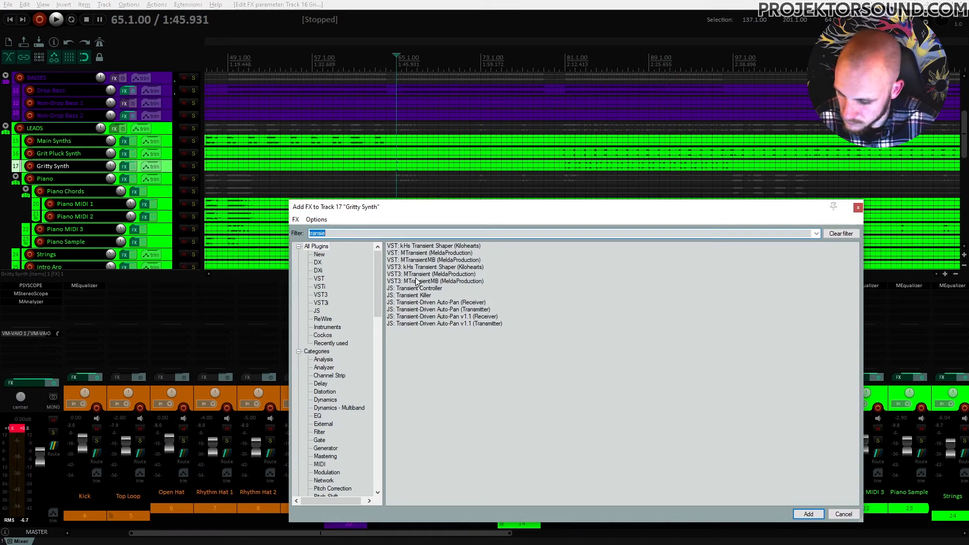
{"action": "key", "text": "BackSpace"}
{"action": "key", "text": "BackSpace"}
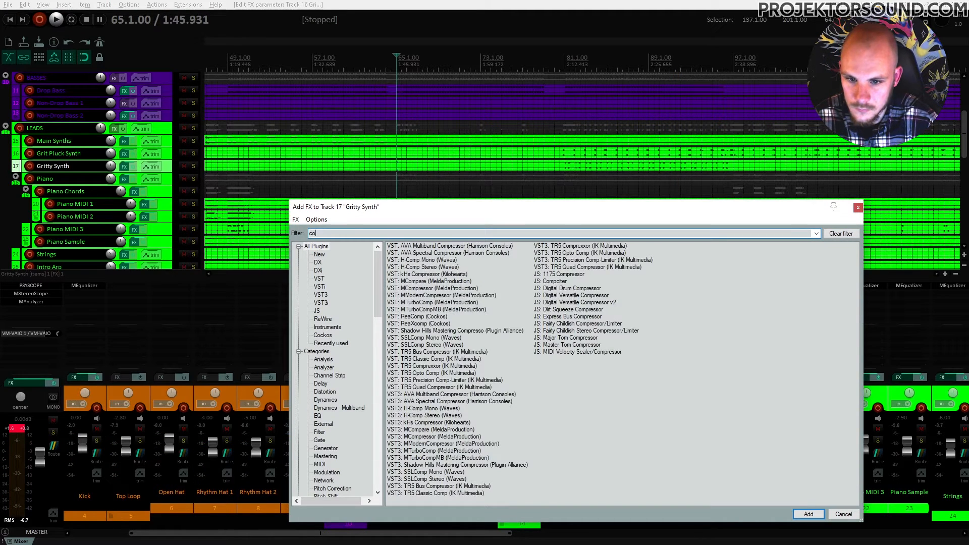
{"action": "type", "text": "dyn"}
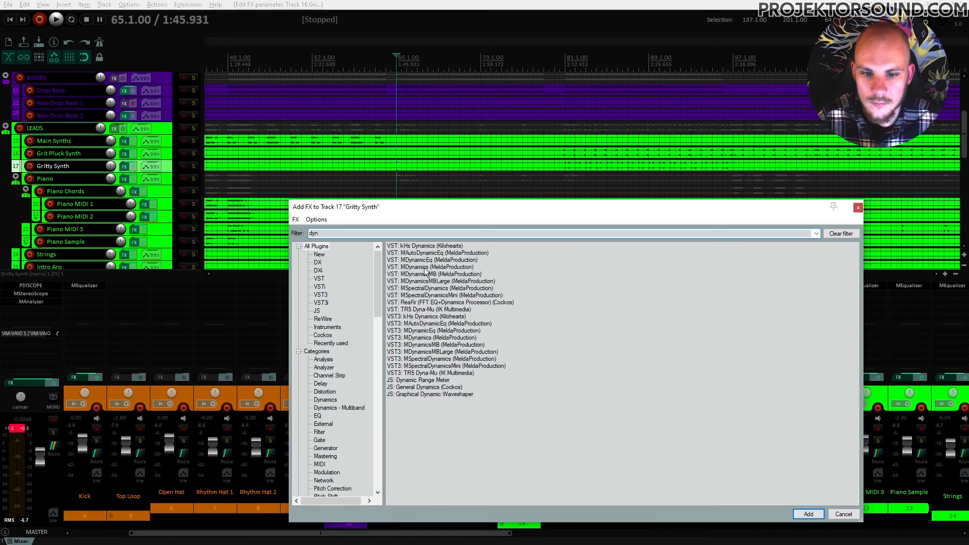
{"action": "double_click", "coordinate": [422, 268]}
Set the Gritty Synth compressor's ratio to 2.79:1 and its threshold to -5.54 dB during playback from bar 65
{"action": "key", "text": "space"}
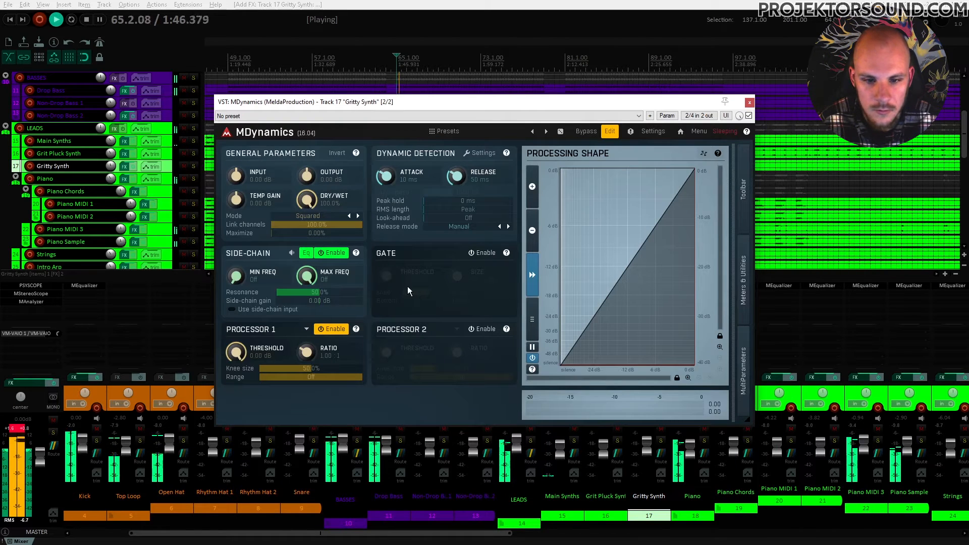
{"action": "key", "text": "space"}
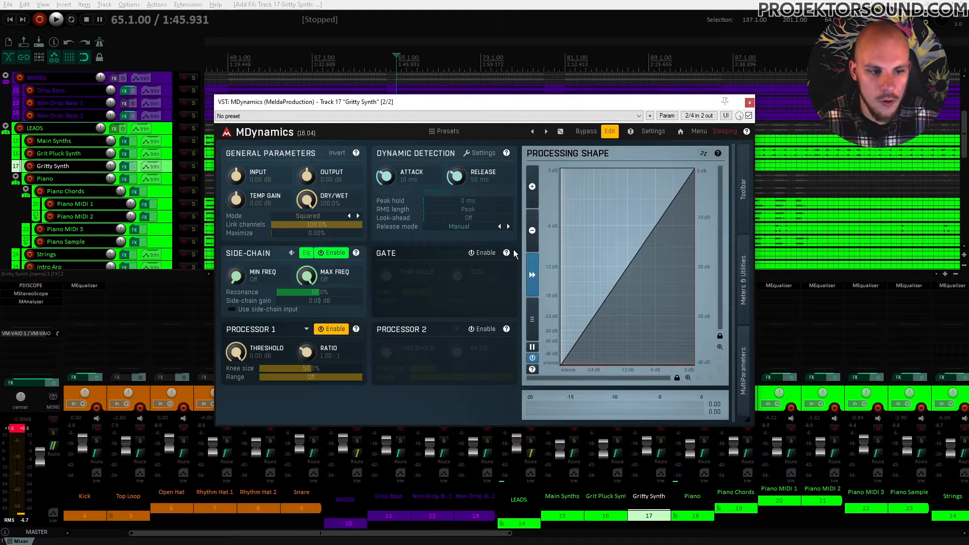
{"action": "left_click_drag", "start_coordinate": [537, 104], "coordinate": [501, 107]}
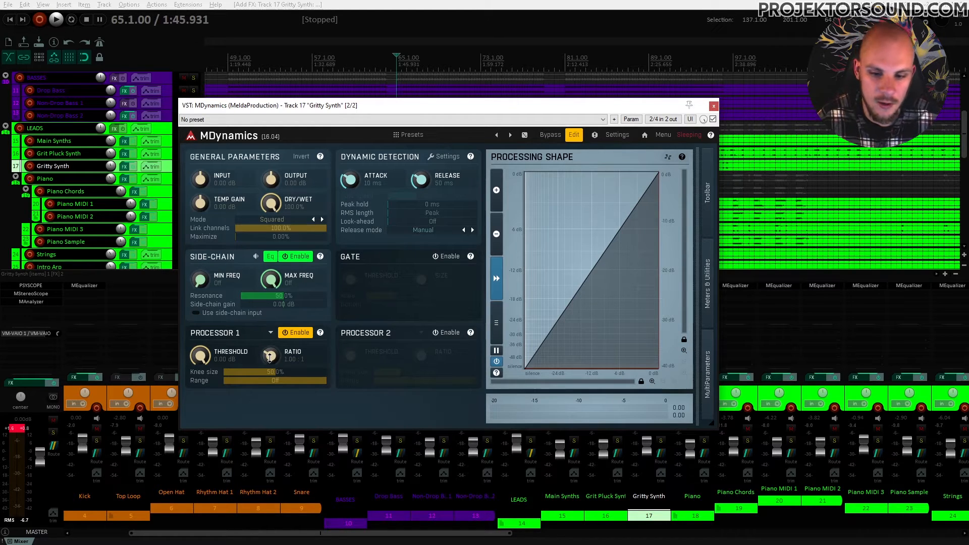
{"action": "left_click_drag", "start_coordinate": [273, 356], "coordinate": [273, 341]}
{"action": "key", "text": "space"}
{"action": "left_click_drag", "start_coordinate": [215, 360], "coordinate": [215, 379]}
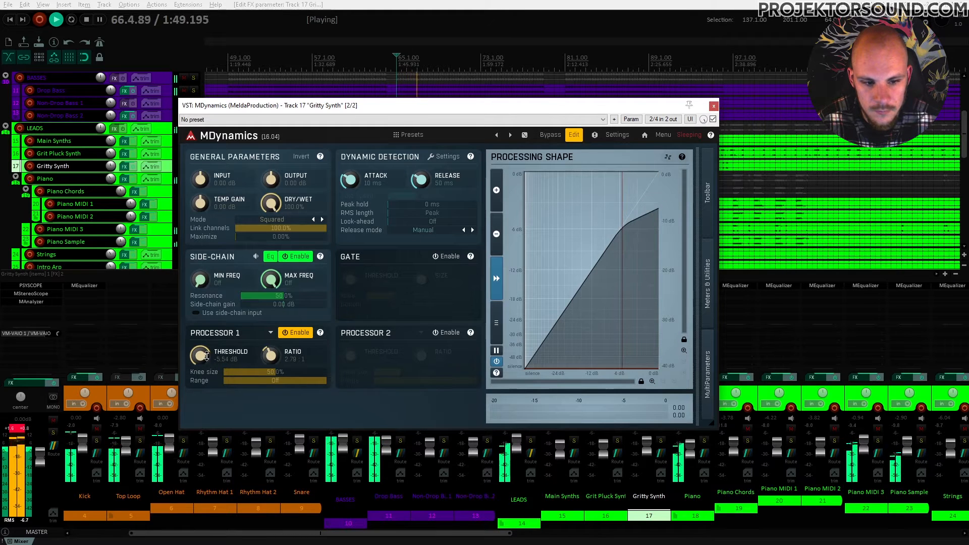
Play the mix from bar 81 and set the Gritty Synth compressor's attack to 0 ms
{"action": "left_click_drag", "start_coordinate": [500, 110], "coordinate": [470, 221]}
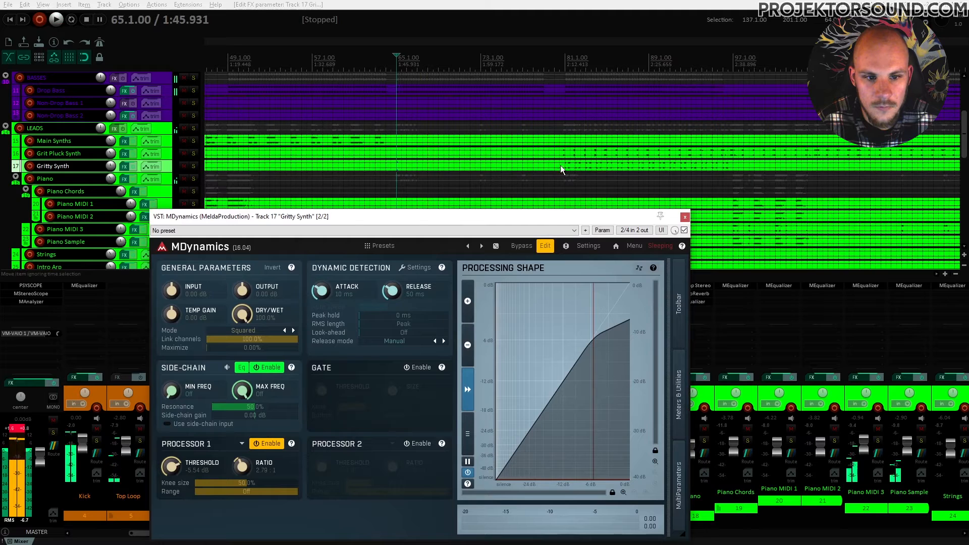
{"action": "left_click", "coordinate": [560, 165]}
{"action": "left_click", "coordinate": [489, 230]}
{"action": "left_click", "coordinate": [457, 216]}
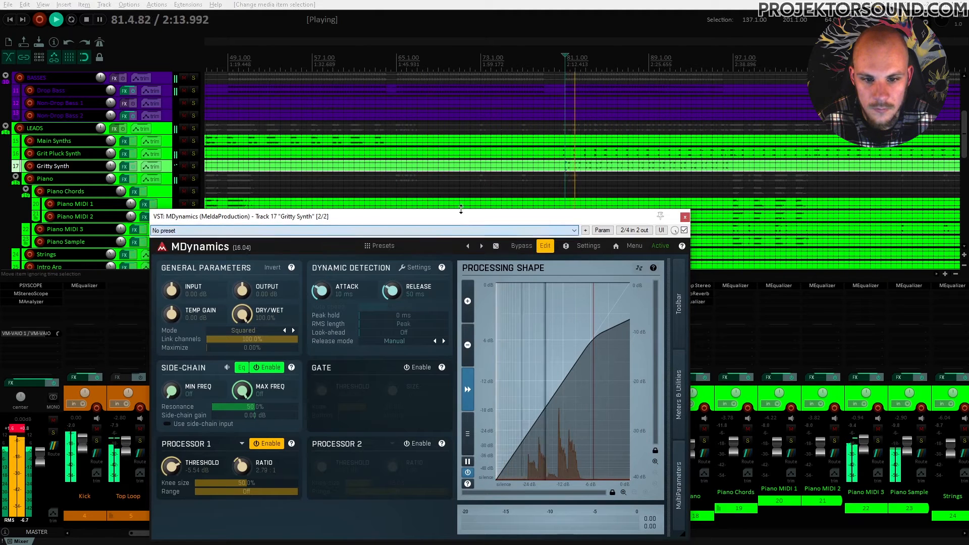
{"action": "left_click_drag", "start_coordinate": [439, 217], "coordinate": [464, 108]}
{"action": "left_click_drag", "start_coordinate": [346, 183], "coordinate": [340, 253]}
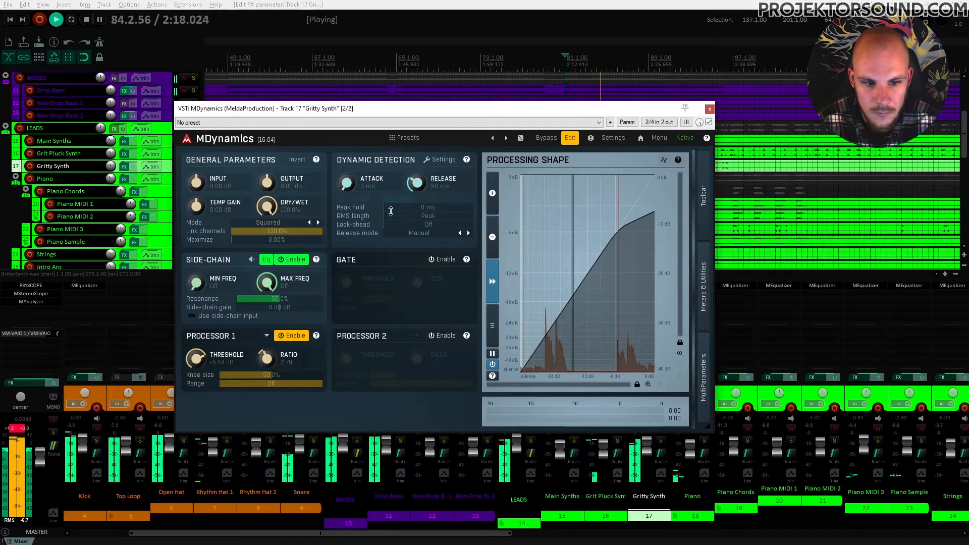
Lower the Gritty Synth compressor's threshold to about -18.4 dB, raise its output to +5.18 dB, and close it, stopping playback
{"action": "left_click_drag", "start_coordinate": [196, 357], "coordinate": [196, 393]}
{"action": "left_click_drag", "start_coordinate": [266, 182], "coordinate": [267, 170]}
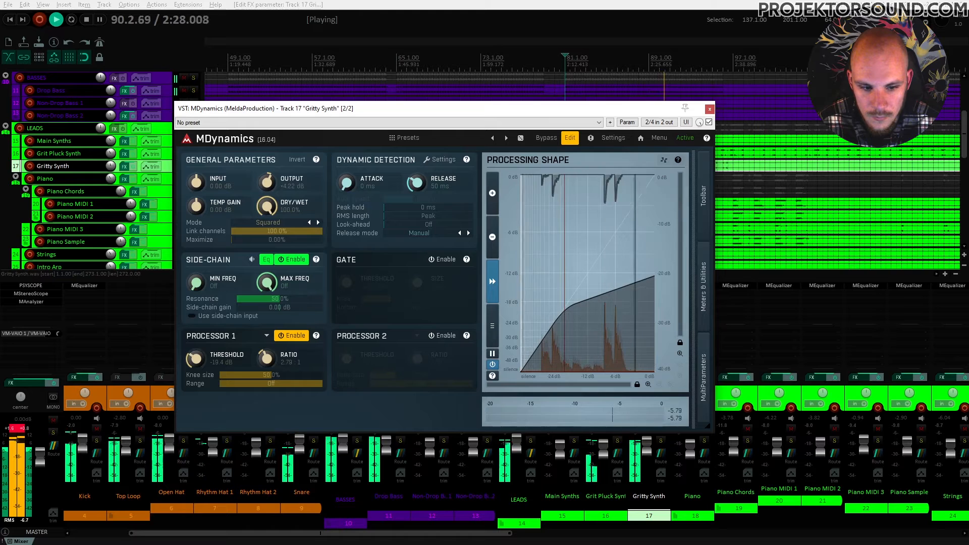
{"action": "left_click_drag", "start_coordinate": [266, 171], "coordinate": [267, 167]}
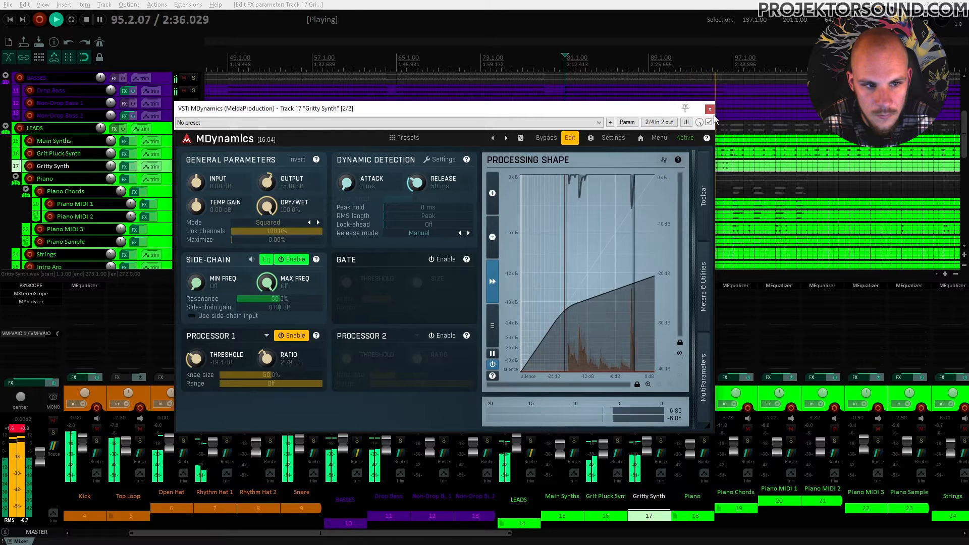
{"action": "key", "text": "Escape"}
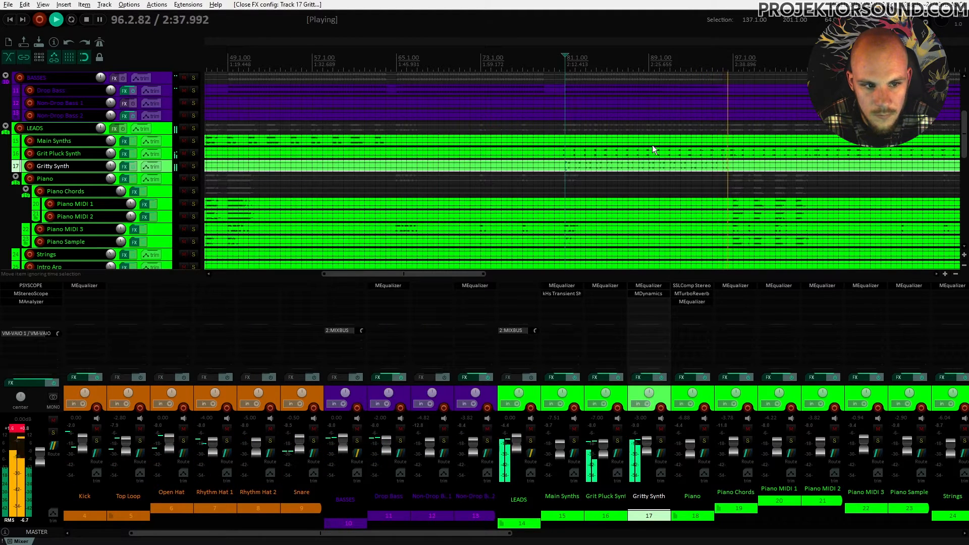
{"action": "key", "text": "space"}
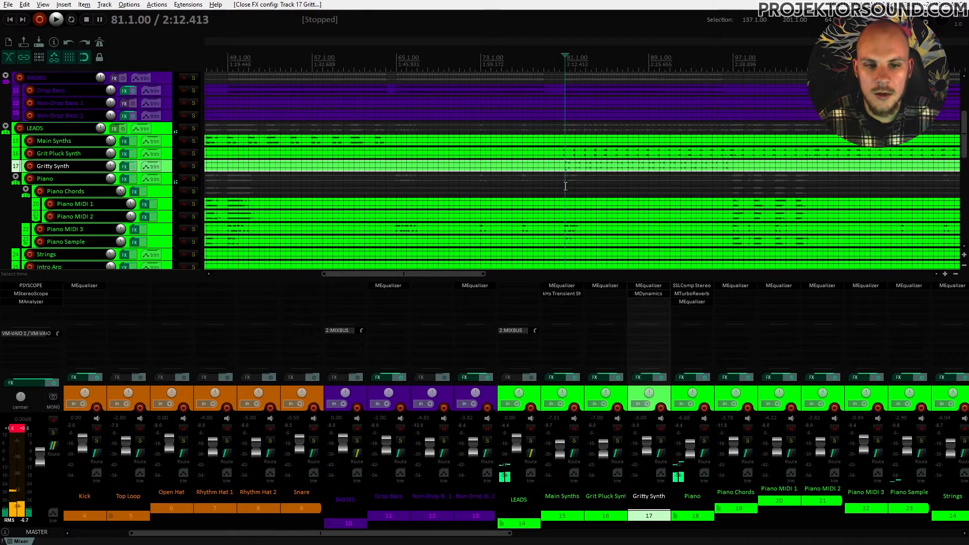
Unmute the High Airy Atmosphere track and play the mix from bar 57
{"action": "scroll", "coordinate": [574, 185], "scroll_direction": "up", "scroll_amount": 1}
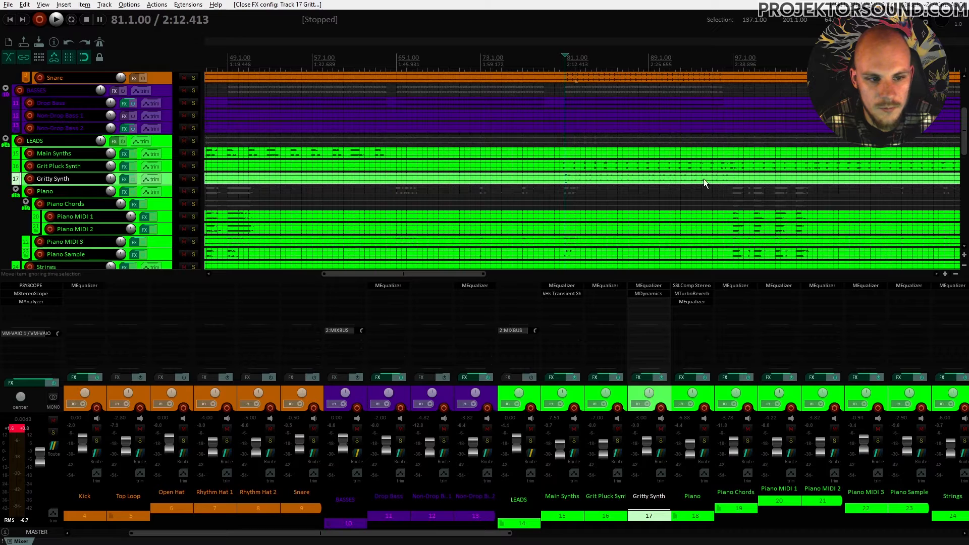
{"action": "left_click", "coordinate": [584, 167]}
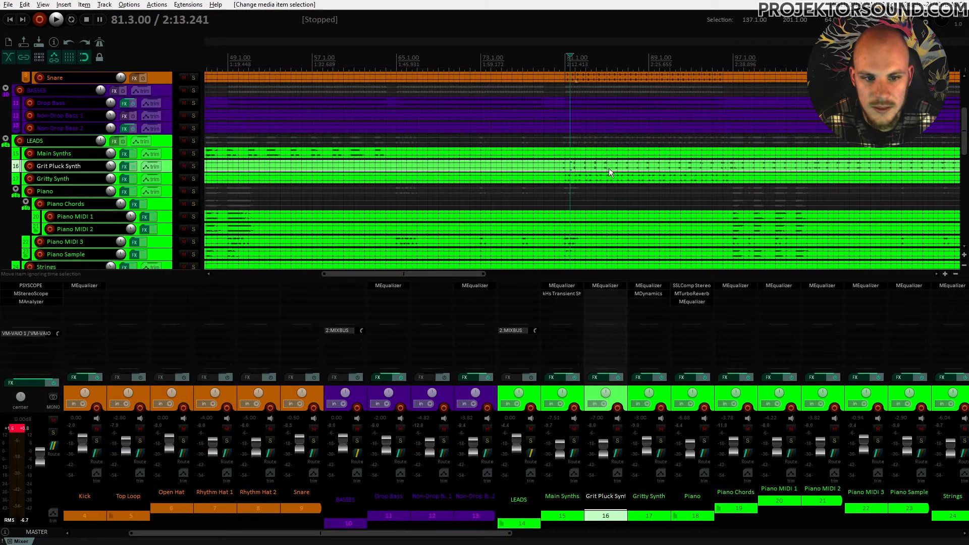
{"action": "scroll", "coordinate": [591, 165], "scroll_direction": "down", "scroll_amount": 11}
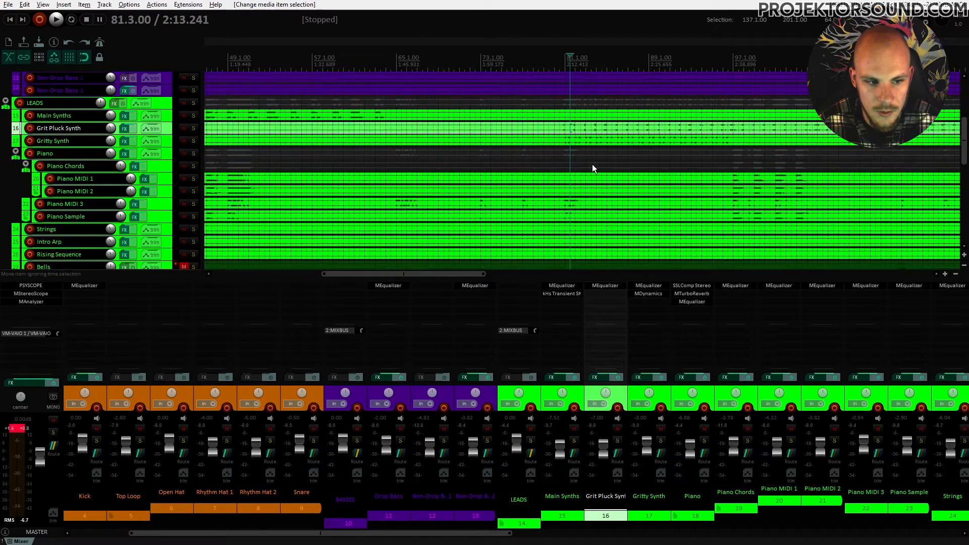
{"action": "left_click", "coordinate": [313, 218]}
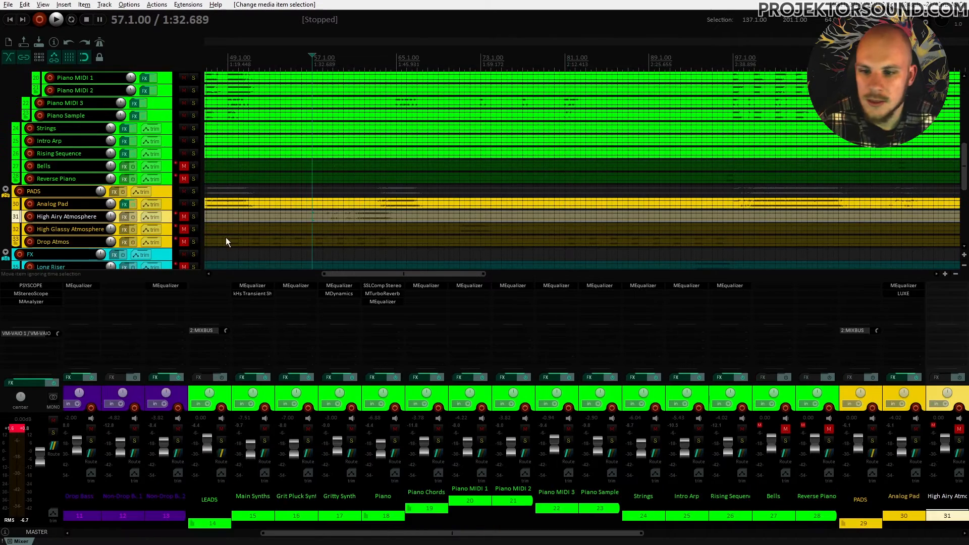
{"action": "left_click", "coordinate": [184, 216]}
{"action": "key", "text": "space"}
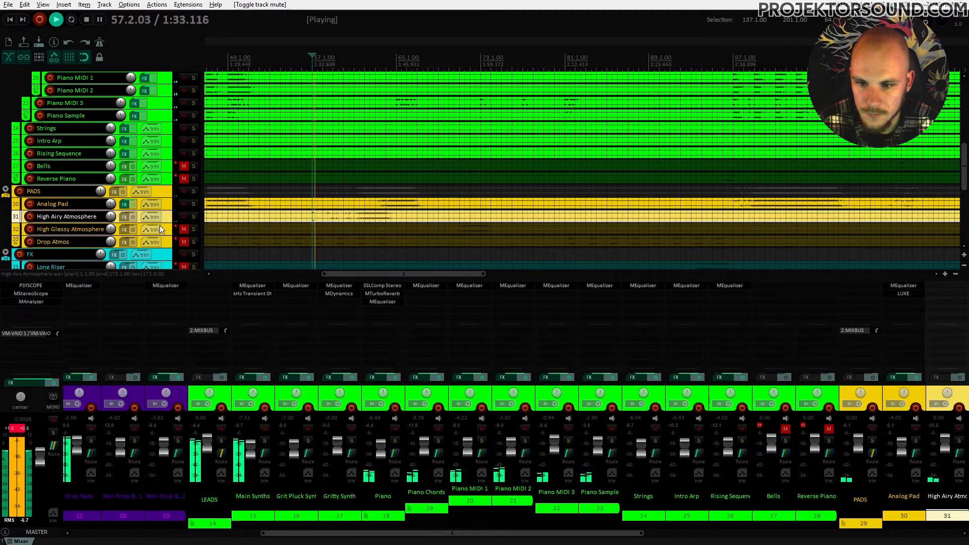
Balance the atmosphere tracks during playback: High Airy Atmosphere at -6.88 dB and High Glassy Atmosphere unmuted at -5.84 dB
{"action": "left_click_drag", "start_coordinate": [111, 218], "coordinate": [112, 222]}
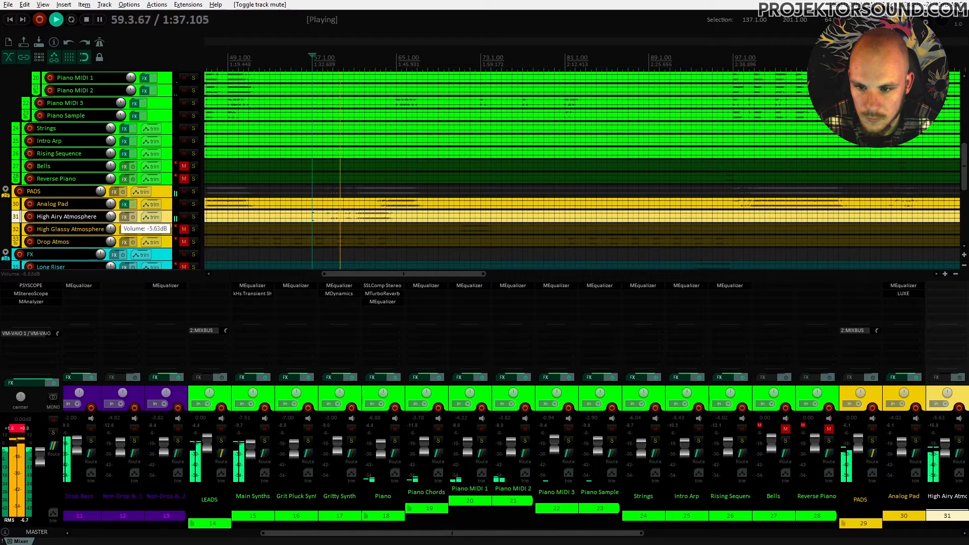
{"action": "left_click_drag", "start_coordinate": [112, 222], "coordinate": [112, 226]}
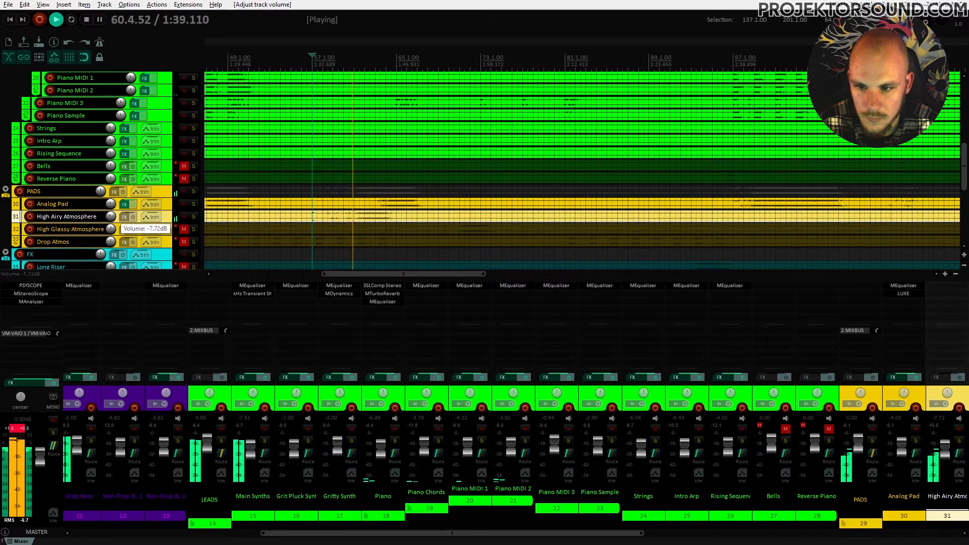
{"action": "left_click_drag", "start_coordinate": [113, 217], "coordinate": [114, 220]}
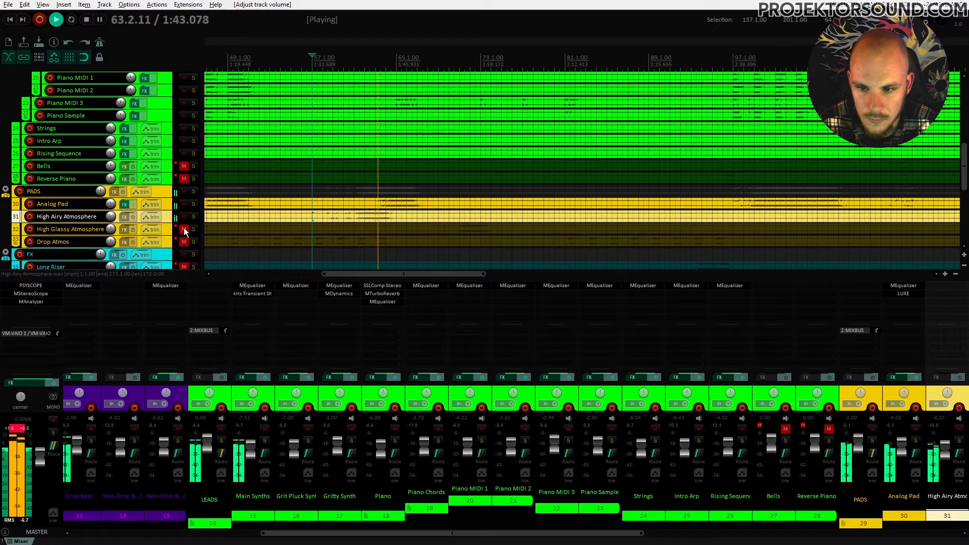
{"action": "left_click_drag", "start_coordinate": [111, 217], "coordinate": [112, 217]}
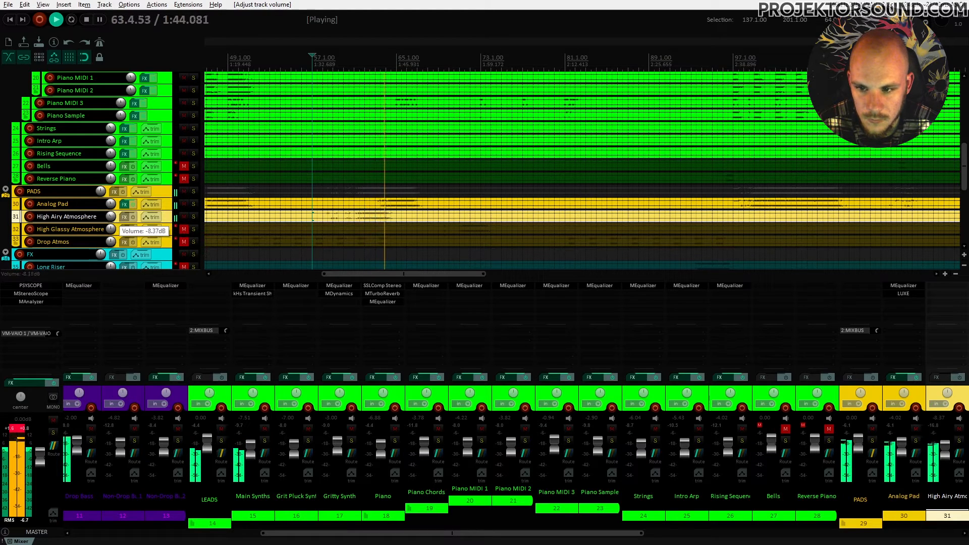
{"action": "left_click", "coordinate": [184, 229]}
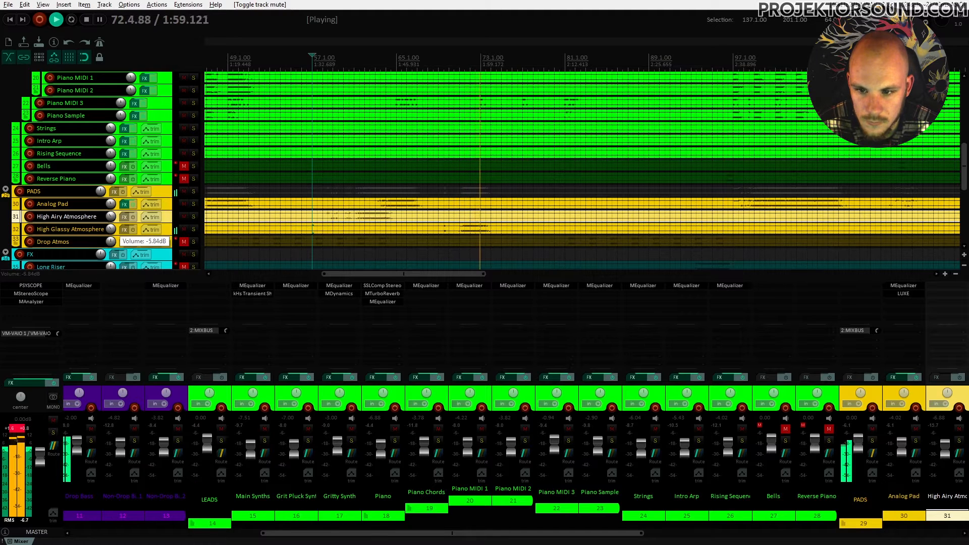
{"action": "key", "text": "space"}
Insert a track named Drop Atmospheres below Analog Pad and make it the folder for High Airy Atmosphere and High Glassy Atmosphere
{"action": "right_click", "coordinate": [164, 214]}
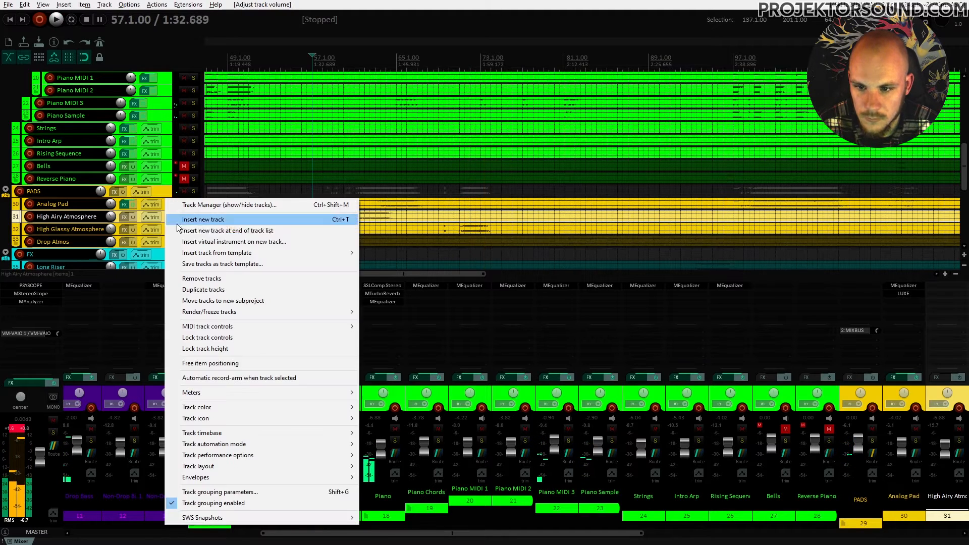
{"action": "left_click", "coordinate": [204, 220]}
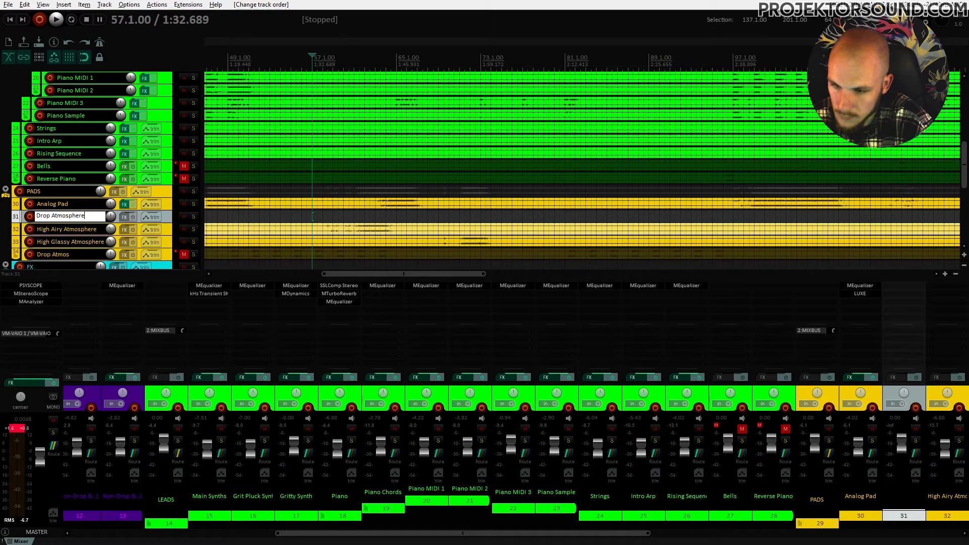
{"action": "left_click", "coordinate": [167, 210]}
{"action": "left_click", "coordinate": [170, 231]}
{"action": "left_click", "coordinate": [172, 241], "text": "shift"}
{"action": "left_click_drag", "start_coordinate": [171, 233], "coordinate": [170, 220]}
Set the Drop Atmospheres folder track to custom color 10, the yellow of the other pad tracks
{"action": "right_click", "coordinate": [170, 221]}
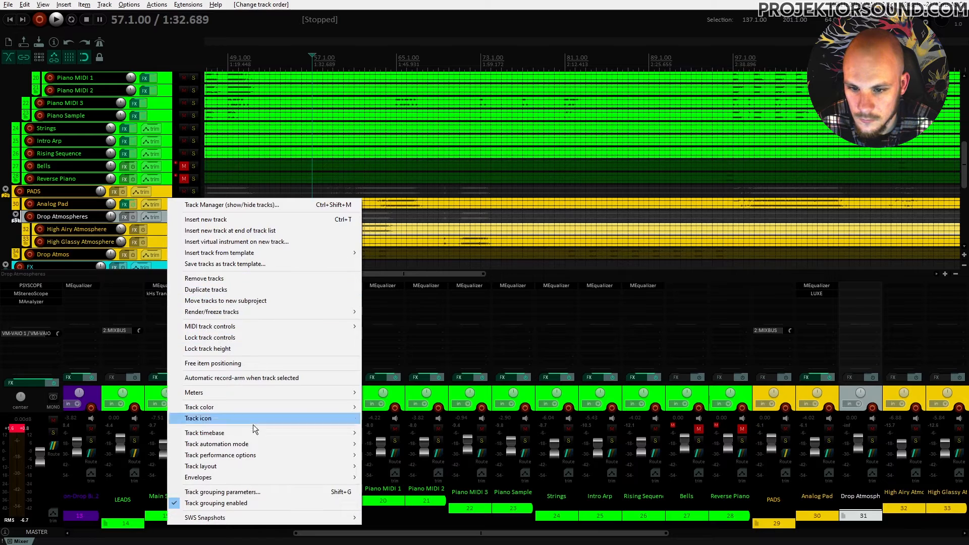
{"action": "mouse_move", "coordinate": [267, 408]}
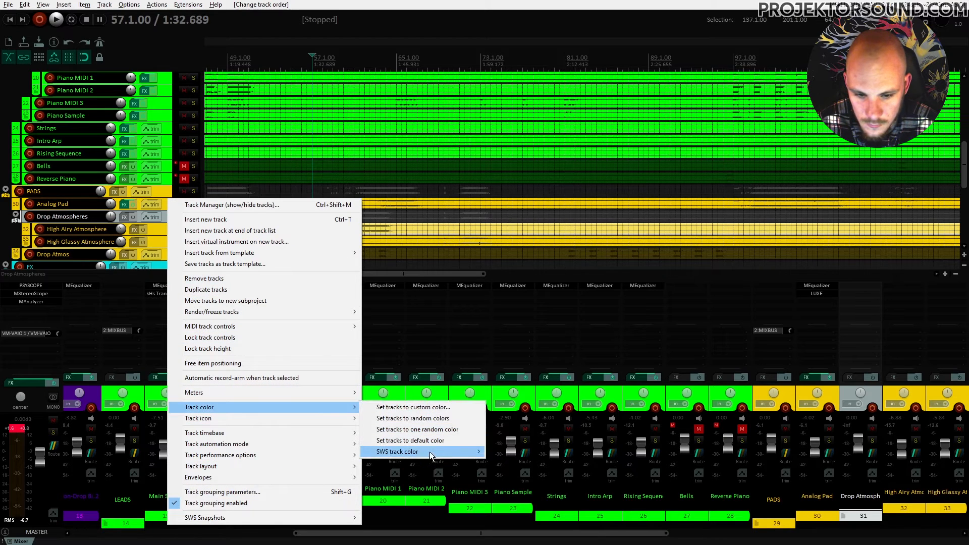
{"action": "mouse_move", "coordinate": [404, 451]}
{"action": "left_click", "coordinate": [512, 381]}
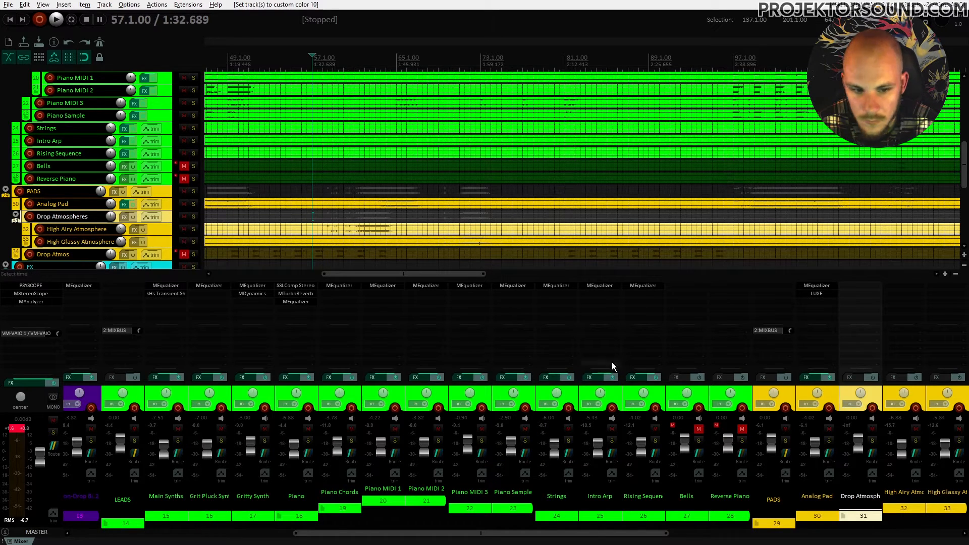
Add MEqualizer to the Drop Atmospheres track and, during playback, cut band 4 by about 5 dB near 550 Hz
{"action": "left_click", "coordinate": [851, 287]}
{"action": "key", "text": "BackSpace"}
{"action": "type", "text": "eq"}
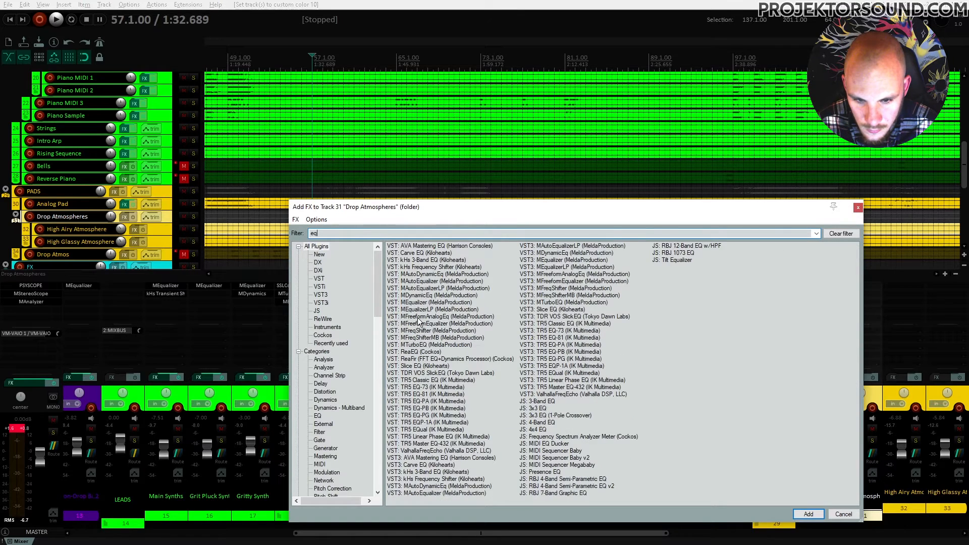
{"action": "double_click", "coordinate": [416, 305]}
{"action": "key", "text": "space"}
{"action": "left_click_drag", "start_coordinate": [413, 283], "coordinate": [363, 310]}
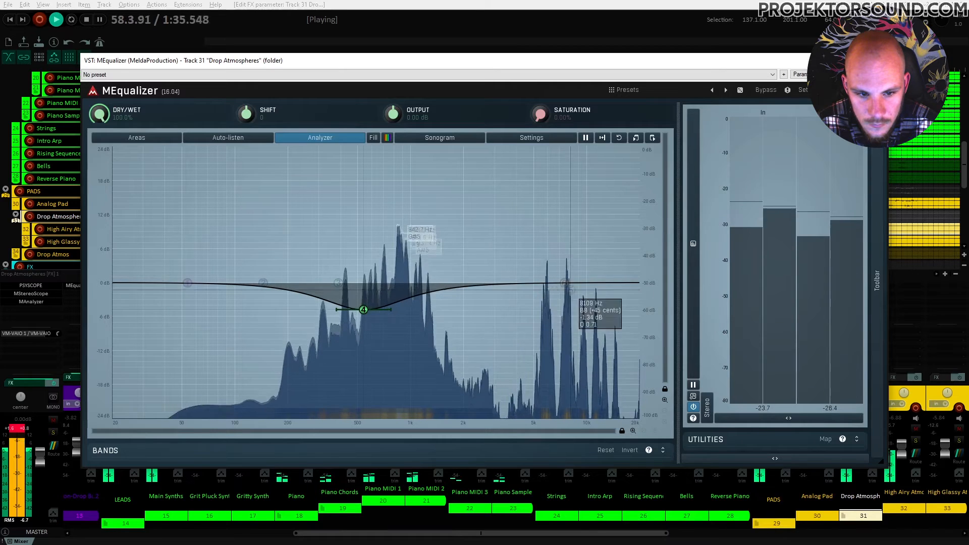
Make band 5 a high-shelf cut of about 6 dB near 7 kHz and boost band 3 about 6 dB near 2.2 kHz
{"action": "left_click_drag", "start_coordinate": [591, 304], "coordinate": [600, 325]}
{"action": "right_click", "coordinate": [601, 325]}
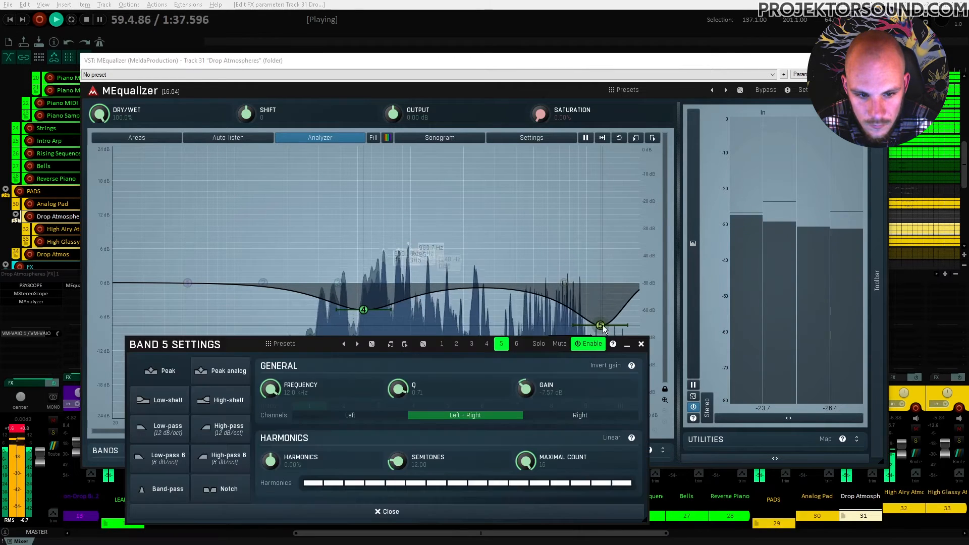
{"action": "left_click_drag", "start_coordinate": [600, 325], "coordinate": [557, 319]}
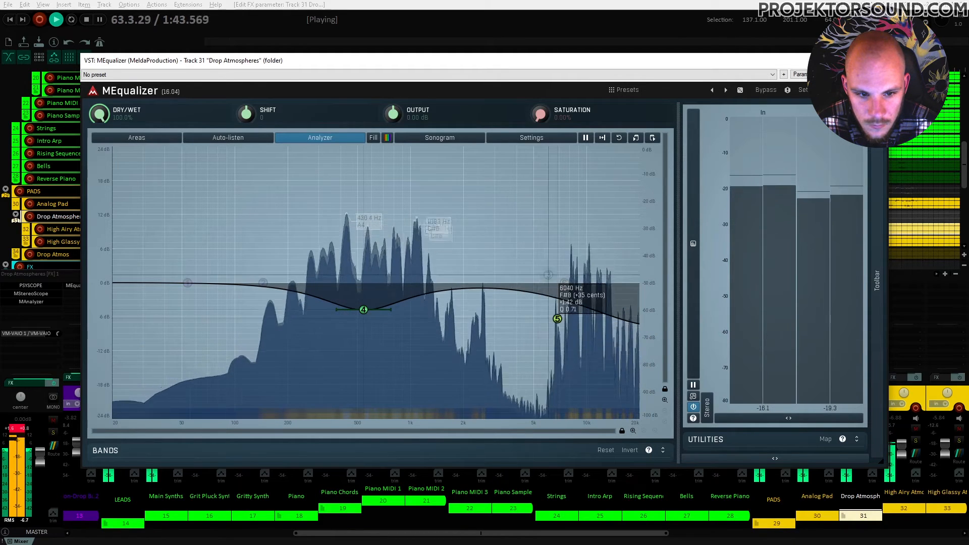
{"action": "left_click_drag", "start_coordinate": [526, 273], "coordinate": [474, 249]}
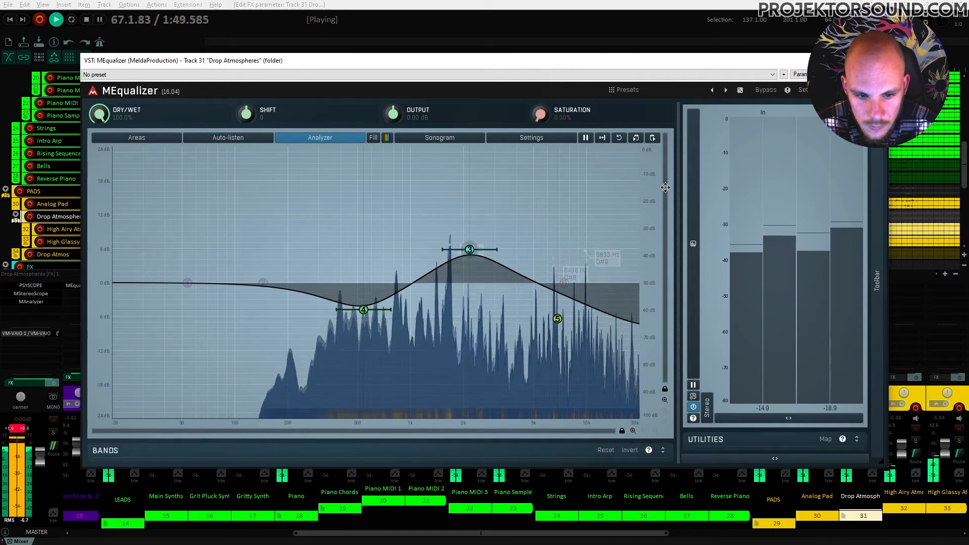
{"action": "left_click", "coordinate": [345, 138]}
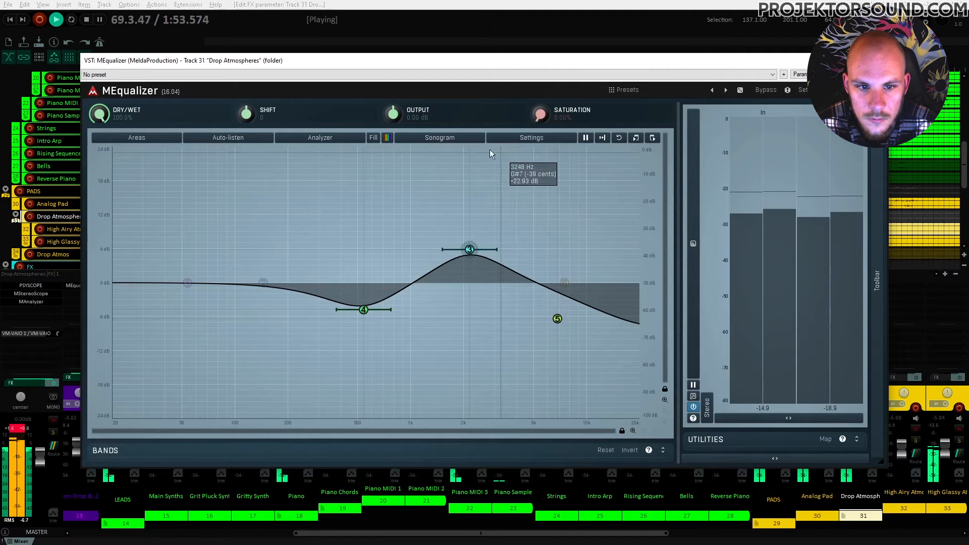
{"action": "left_click", "coordinate": [536, 143]}
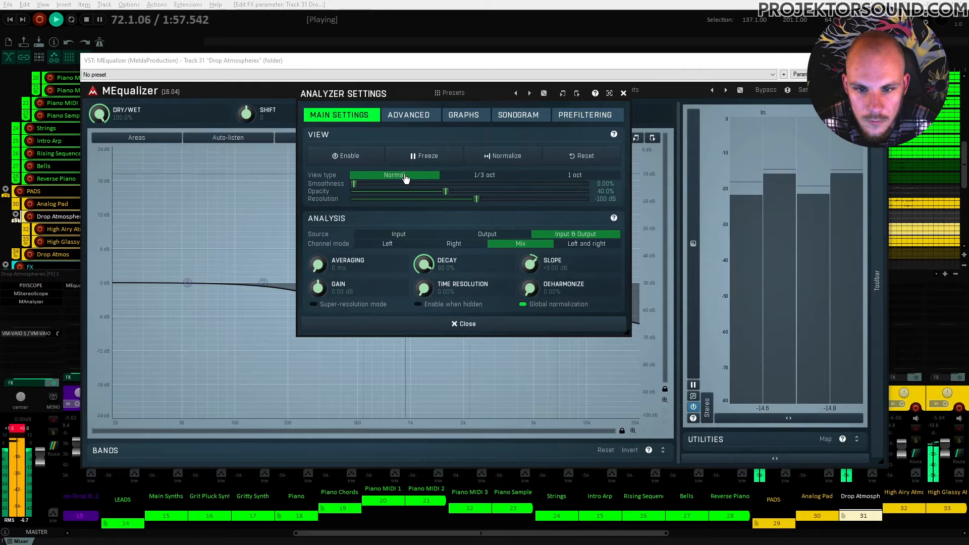
{"action": "left_click", "coordinate": [623, 93]}
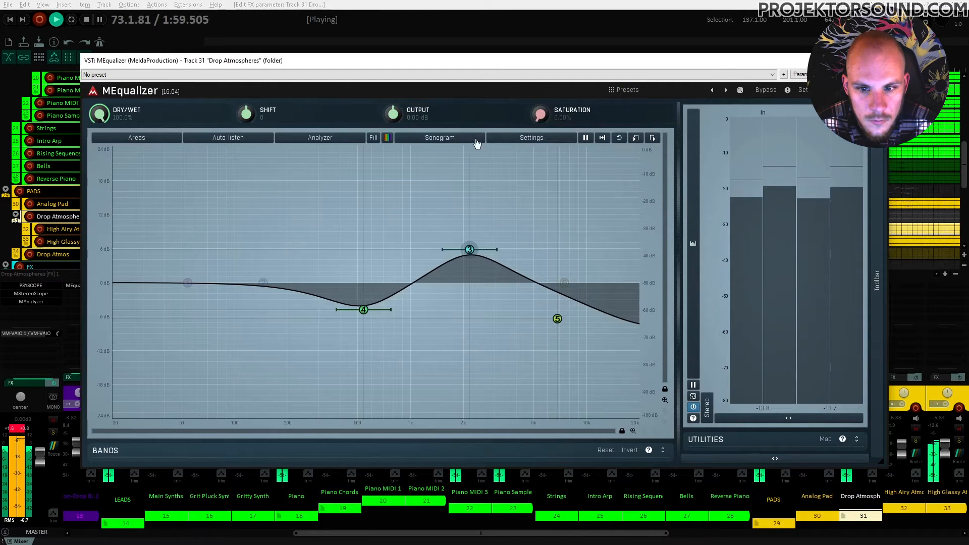
{"action": "left_click", "coordinate": [346, 145]}
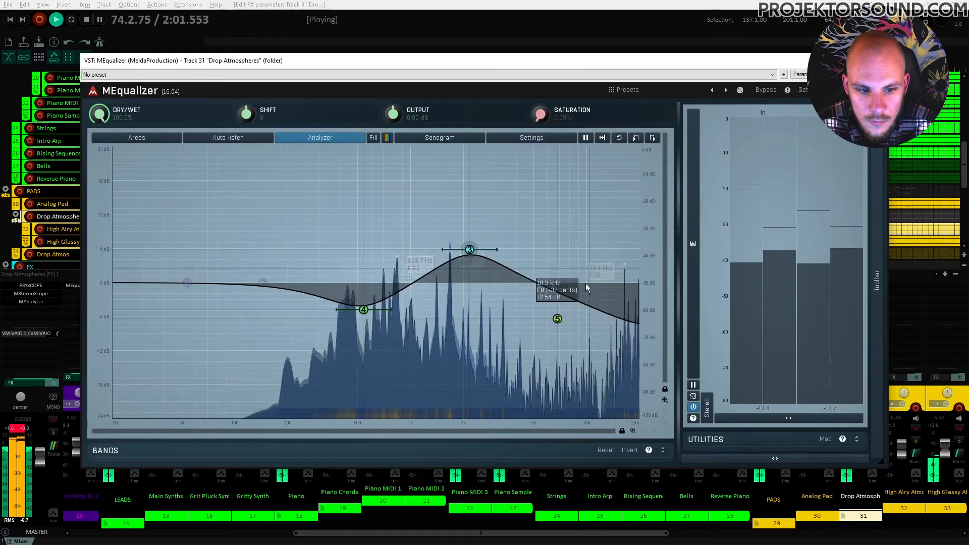
Enable band 6 as a low-pass filter at about 15.5 kHz, check it during playback from bar 57, and close the equalizer
{"action": "key", "text": "space"}
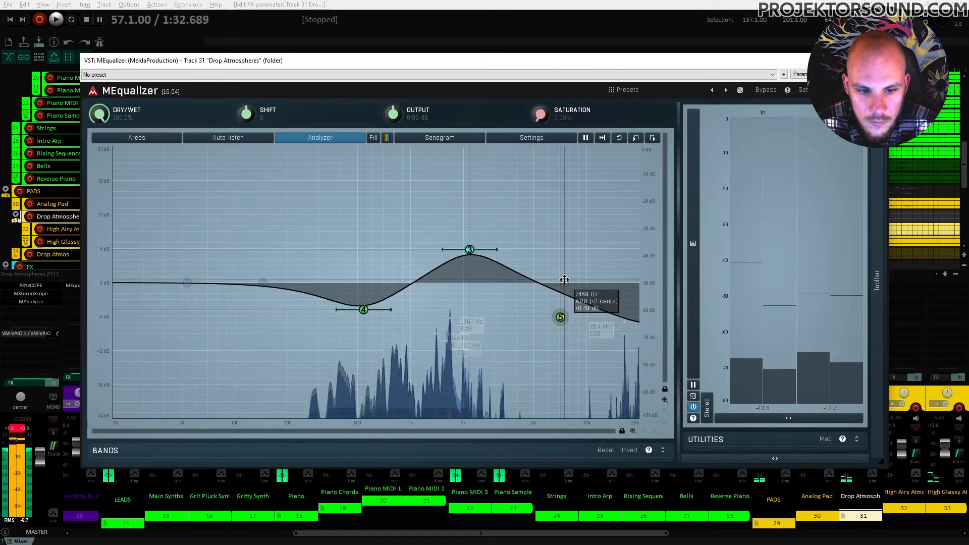
{"action": "double_click", "coordinate": [564, 281]}
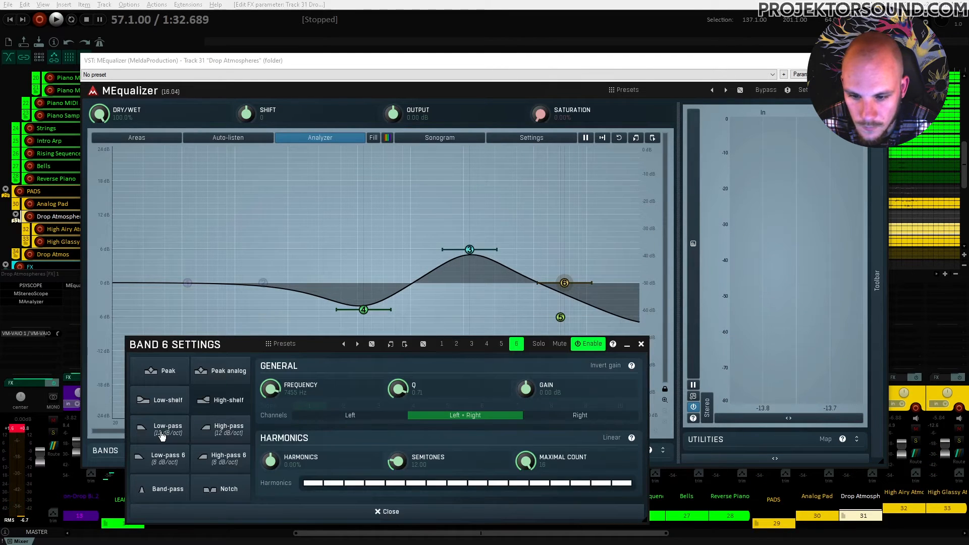
{"action": "left_click", "coordinate": [162, 430]}
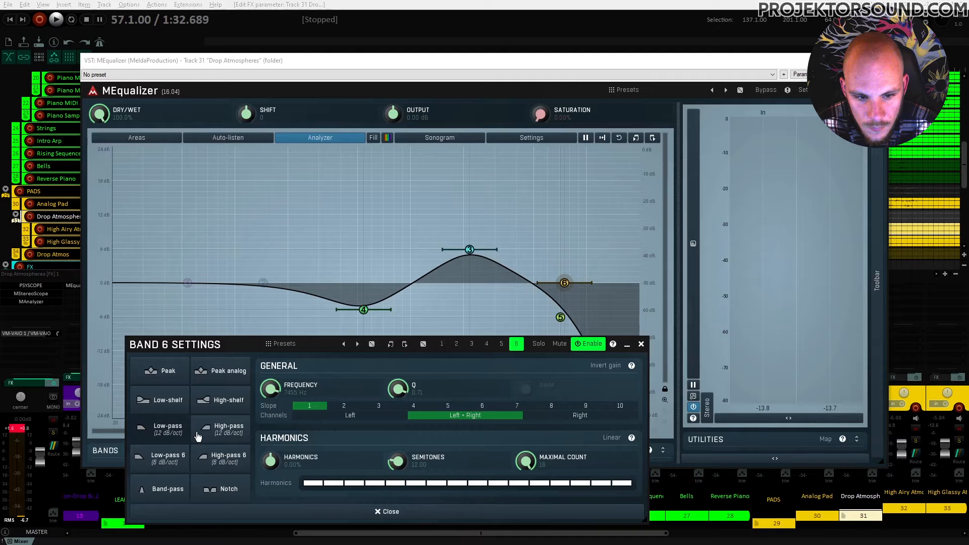
{"action": "left_click", "coordinate": [640, 344]}
{"action": "left_click_drag", "start_coordinate": [564, 283], "coordinate": [631, 284]}
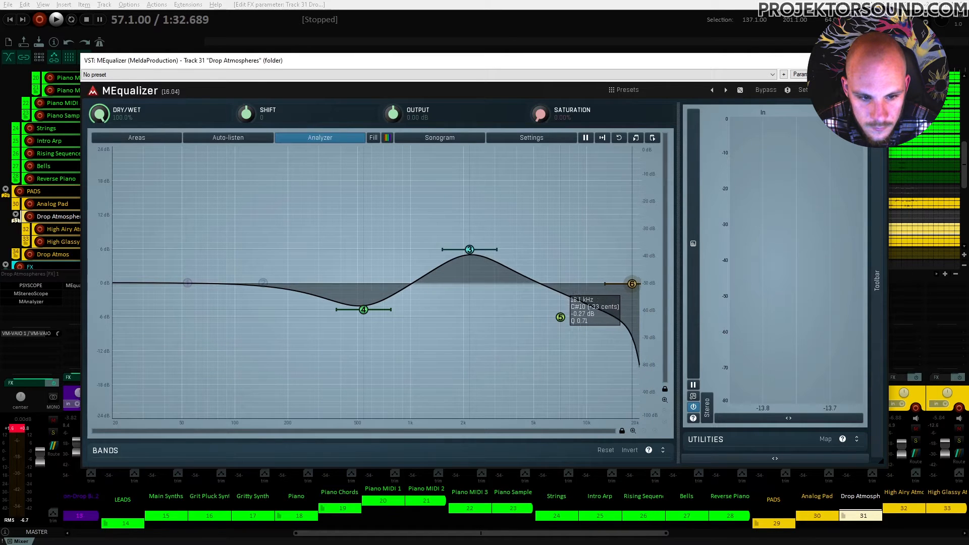
{"action": "key", "text": "space"}
{"action": "left_click_drag", "start_coordinate": [635, 284], "coordinate": [620, 284]}
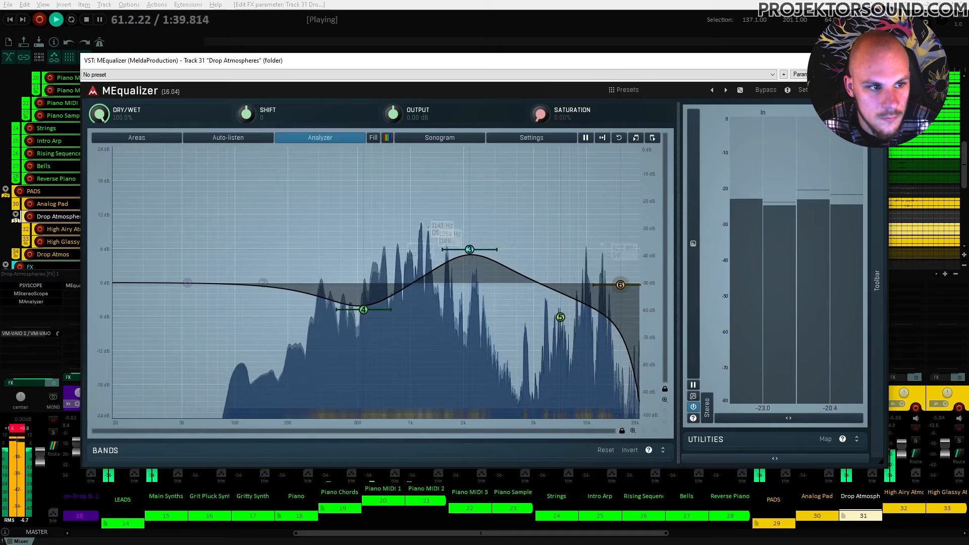
{"action": "left_click", "coordinate": [875, 61]}
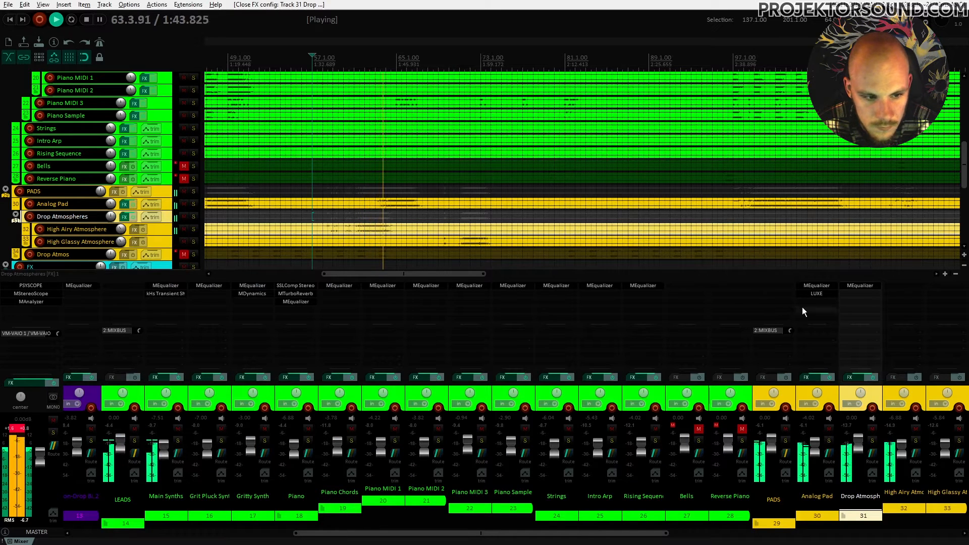
Check the Drop Atmospheres track's stereo width during playback with a temporary MStereoScope, and remove the plugin
{"action": "double_click", "coordinate": [850, 295]}
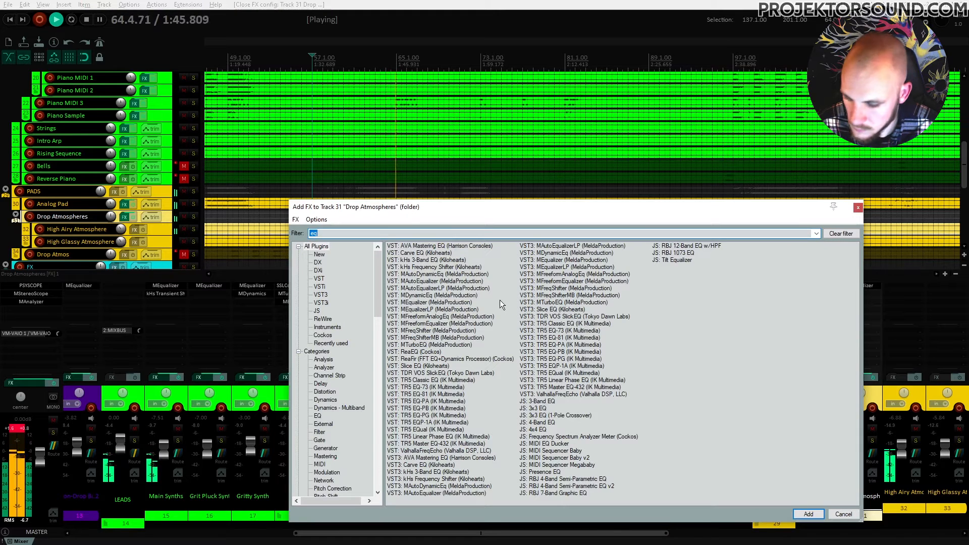
{"action": "type", "text": "stere"}
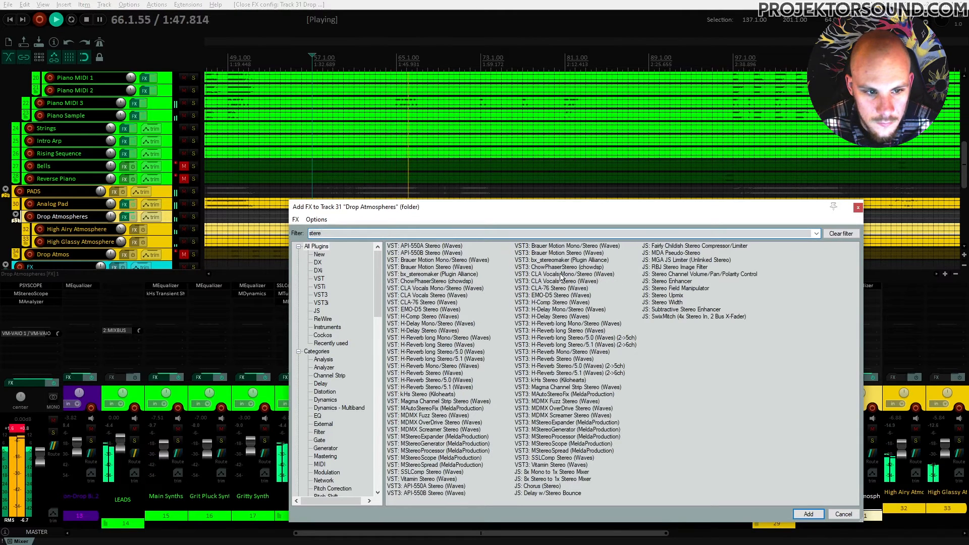
{"action": "double_click", "coordinate": [569, 444]}
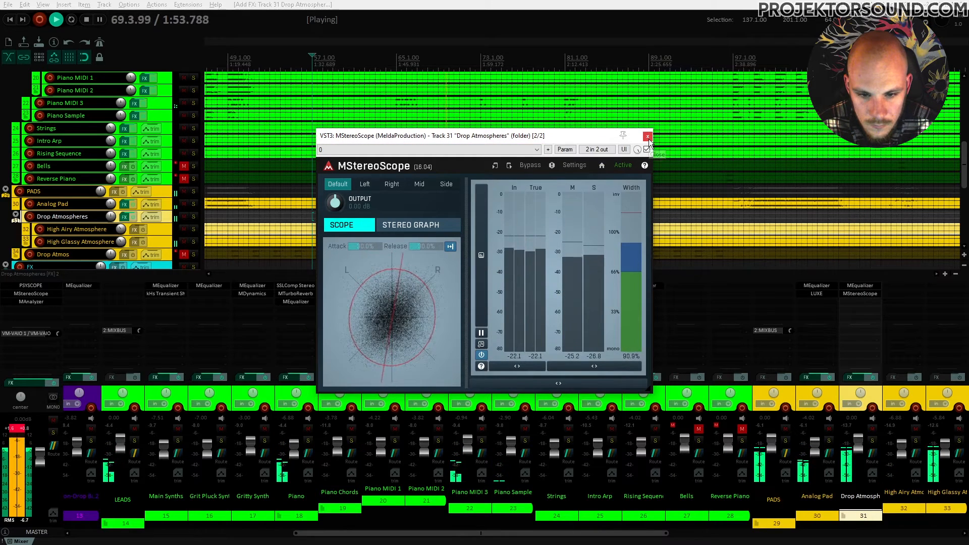
{"action": "left_click", "coordinate": [647, 137]}
{"action": "left_click", "coordinate": [858, 294], "text": "alt"}
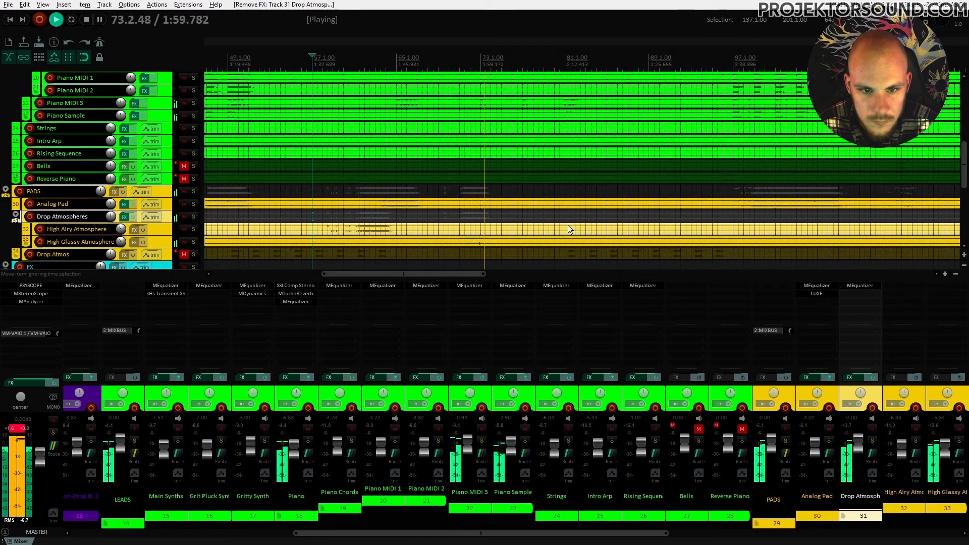
Set the Drop Atmospheres volume to -4.02 dB while comparing playback from about bars 73, 58 and 62
{"action": "left_click_drag", "start_coordinate": [110, 217], "coordinate": [111, 226]}
{"action": "key", "text": "space"}
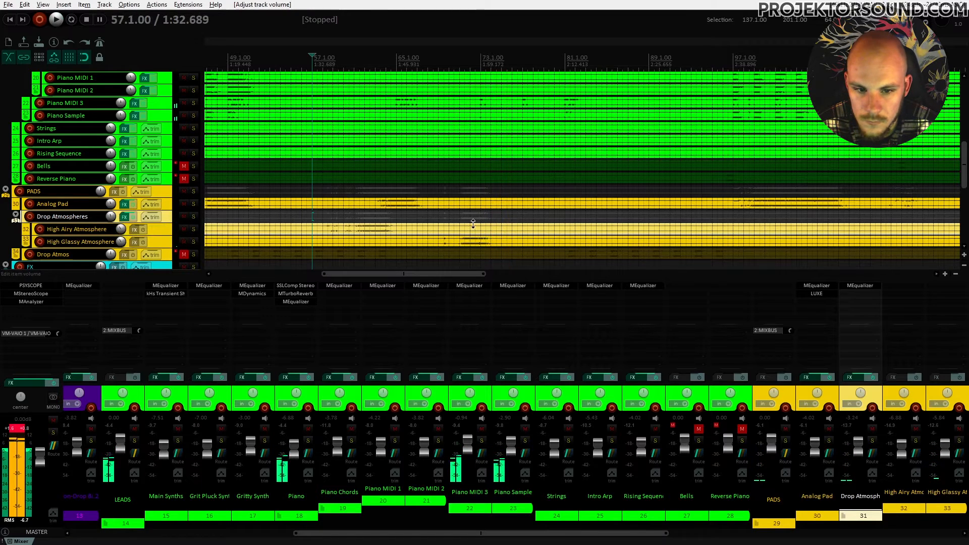
{"action": "left_click", "coordinate": [477, 228]}
{"action": "key", "text": "space"}
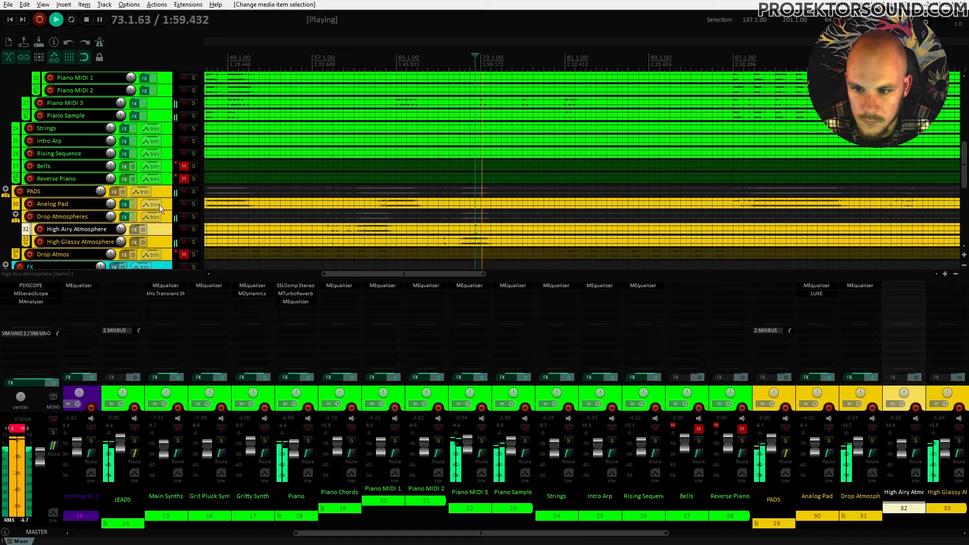
{"action": "key", "text": "space"}
{"action": "left_click", "coordinate": [331, 230]}
{"action": "left_click", "coordinate": [328, 237]}
{"action": "key", "text": "space"}
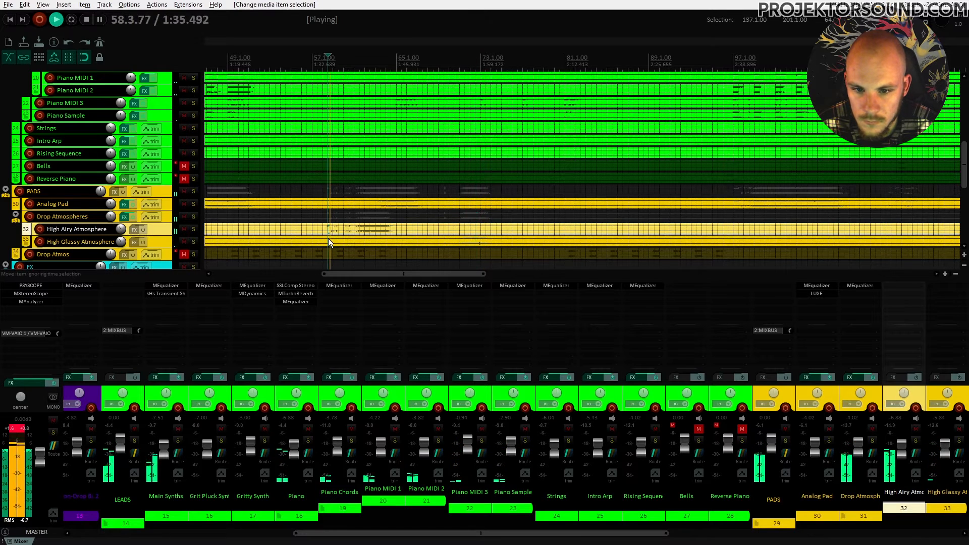
{"action": "left_click", "coordinate": [364, 238]}
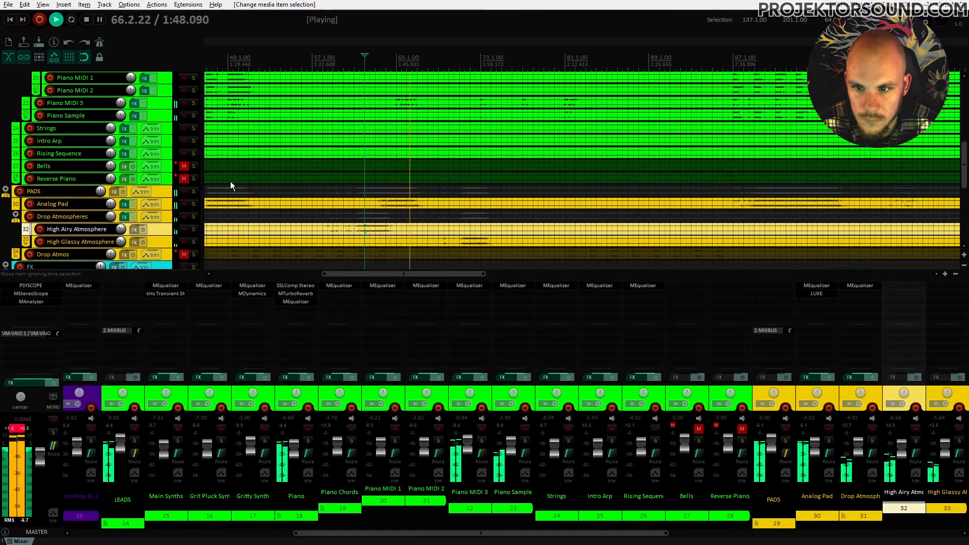
Play the Piano MIDI 3 part from bar 65 and examine its spectrum in MEqualizer
{"action": "scroll", "coordinate": [161, 114], "scroll_direction": "up", "scroll_amount": 3}
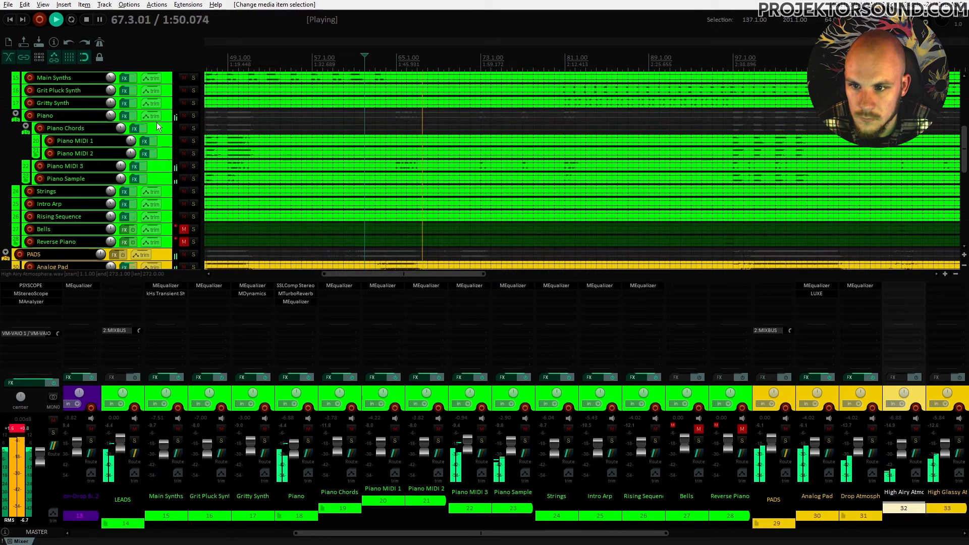
{"action": "key", "text": "space"}
{"action": "left_click", "coordinate": [163, 165]}
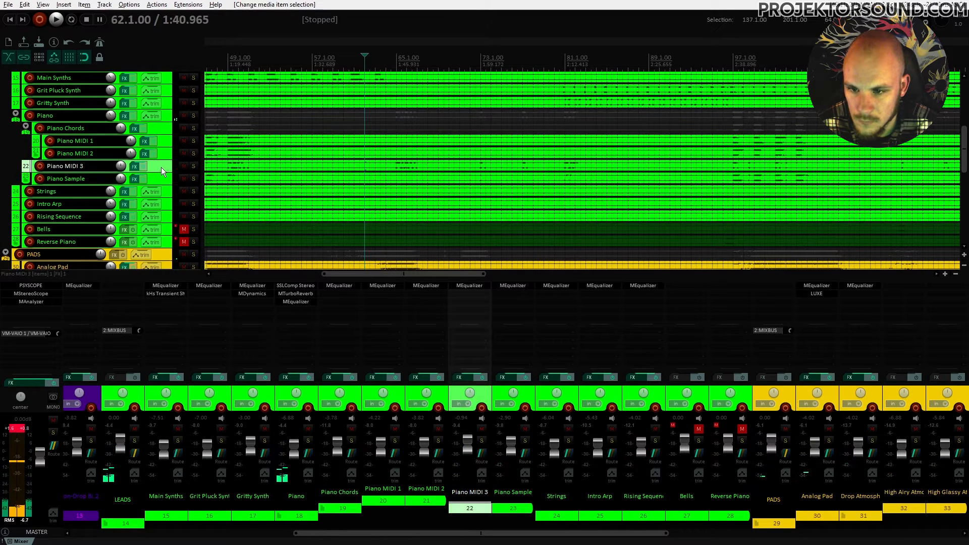
{"action": "left_click", "coordinate": [396, 166]}
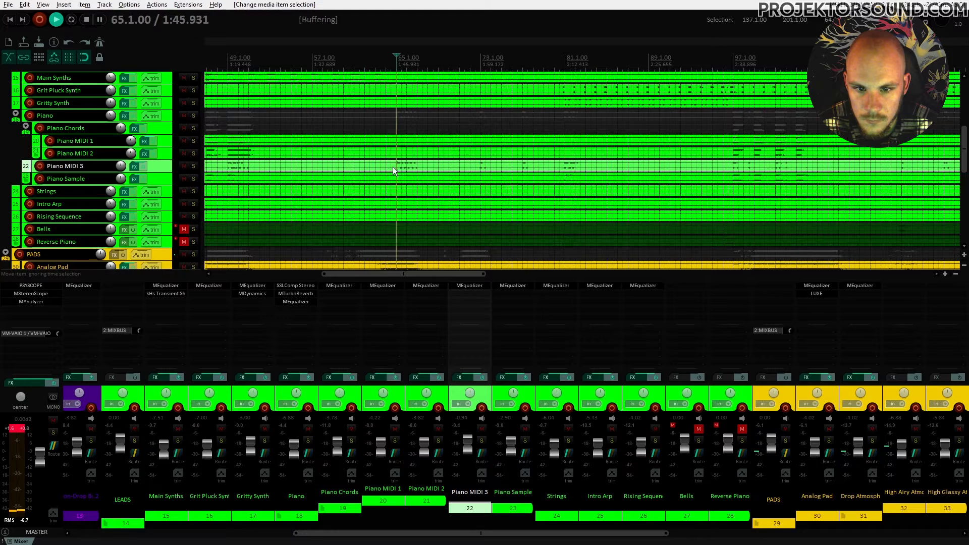
{"action": "key", "text": "space"}
{"action": "left_click", "coordinate": [467, 286]}
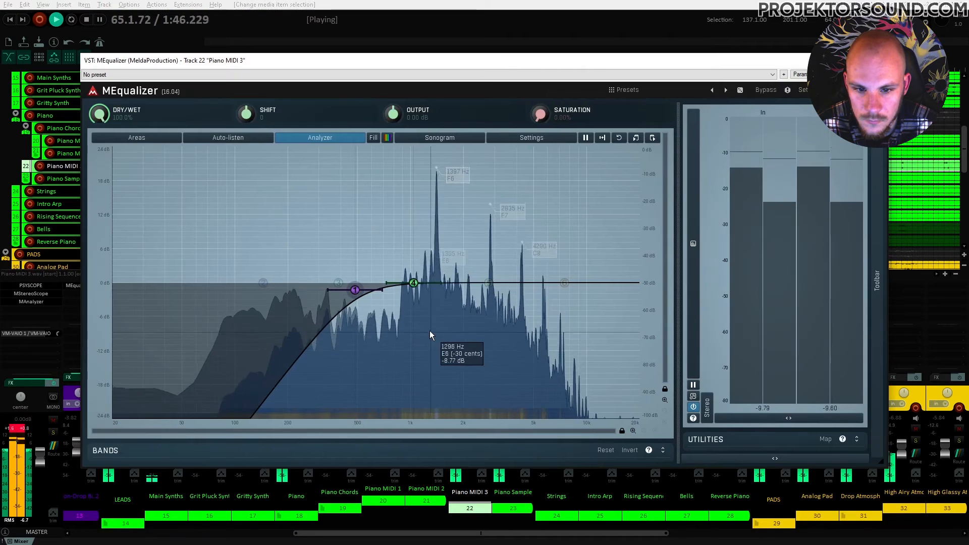
{"action": "key", "text": "space"}
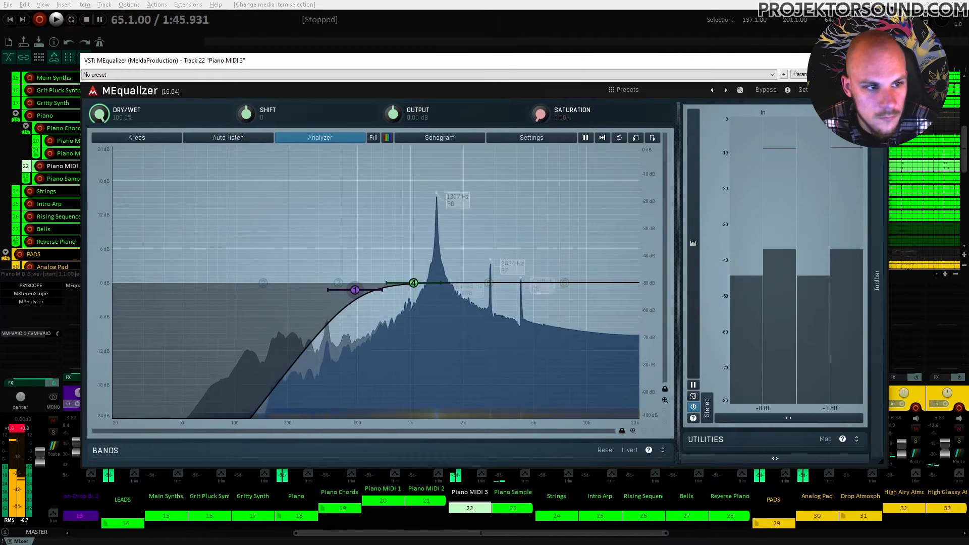
{"action": "key", "text": "Escape"}
Add MSpectralDynamics to the Piano folder track and move it to the start of the effects chain
{"action": "left_click", "coordinate": [310, 313]}
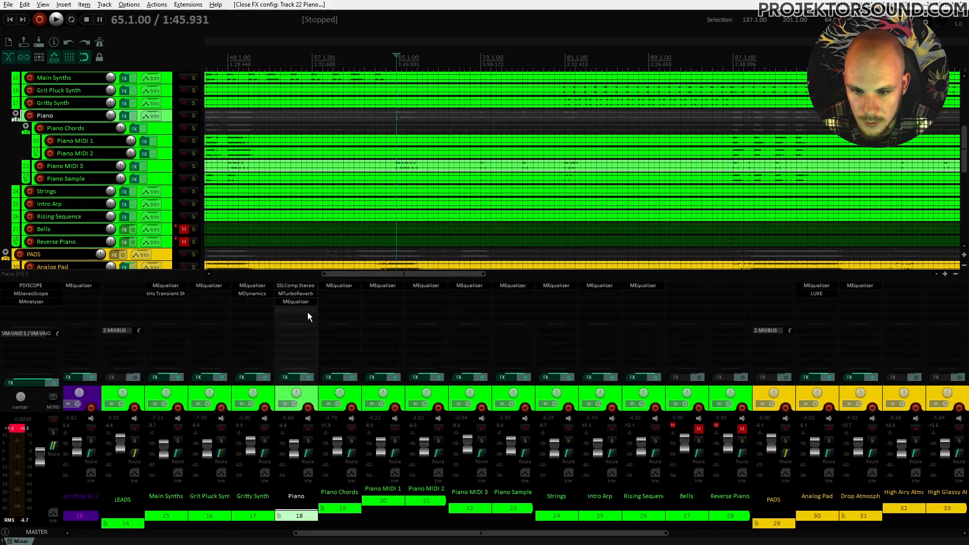
{"action": "double_click", "coordinate": [307, 312]}
{"action": "type", "text": "specteral"}
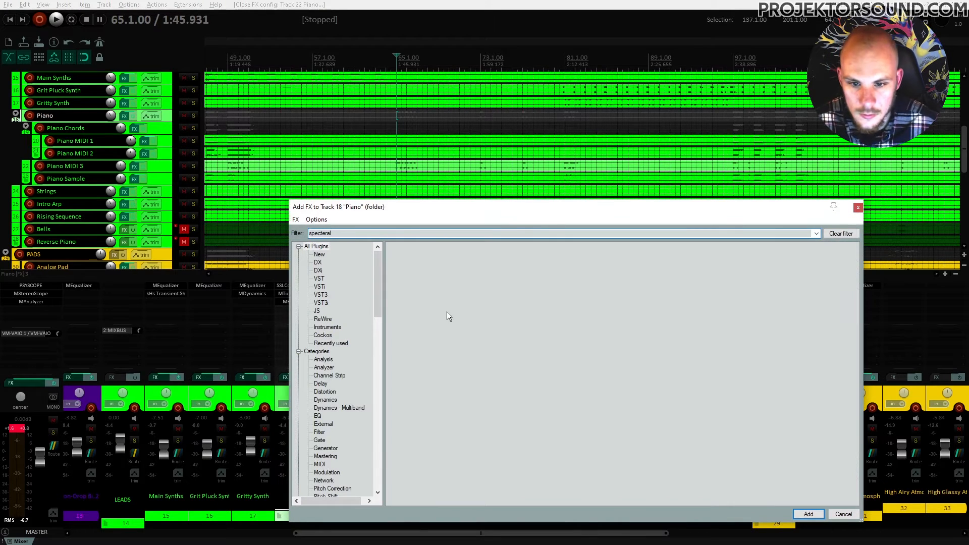
{"action": "key", "text": "BackSpace"}
{"action": "key", "text": "BackSpace"}
{"action": "key", "text": "BackSpace"}
{"action": "key", "text": "BackSpace"}
{"action": "type", "text": "r"}
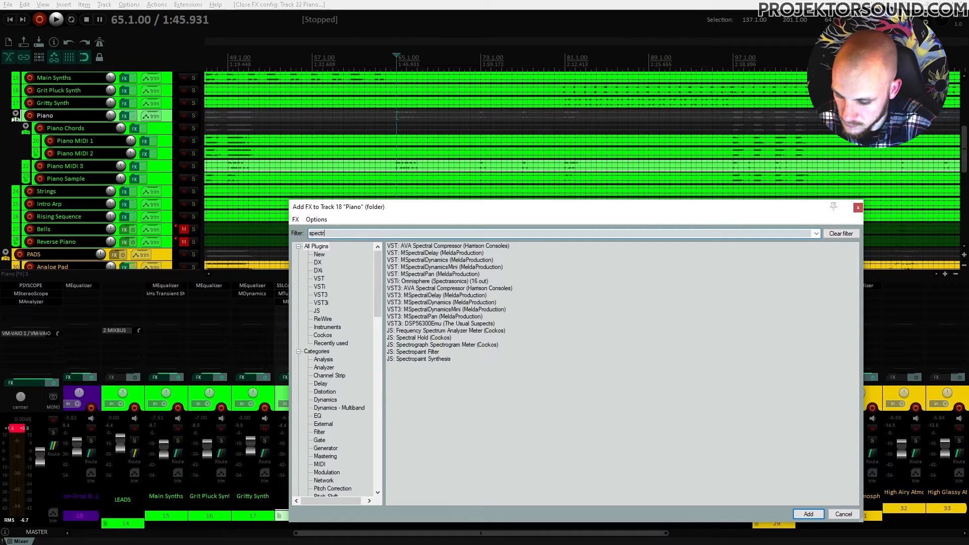
{"action": "double_click", "coordinate": [452, 261]}
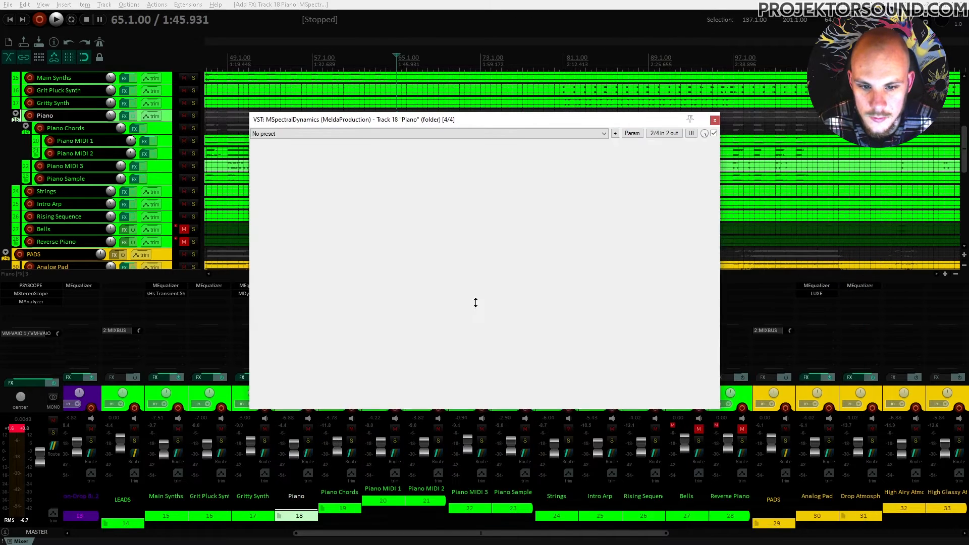
{"action": "left_click", "coordinate": [715, 121]}
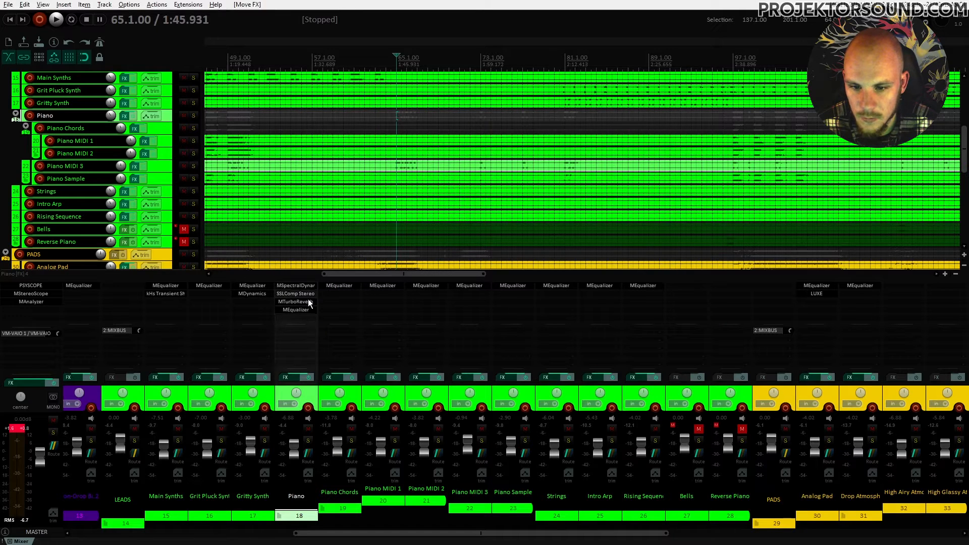
Show MSpectralDynamics's detailed edit view on the Piano track, set Processor 1's ratio to 1.58:1, and audition it from bar 65
{"action": "left_click", "coordinate": [303, 286]}
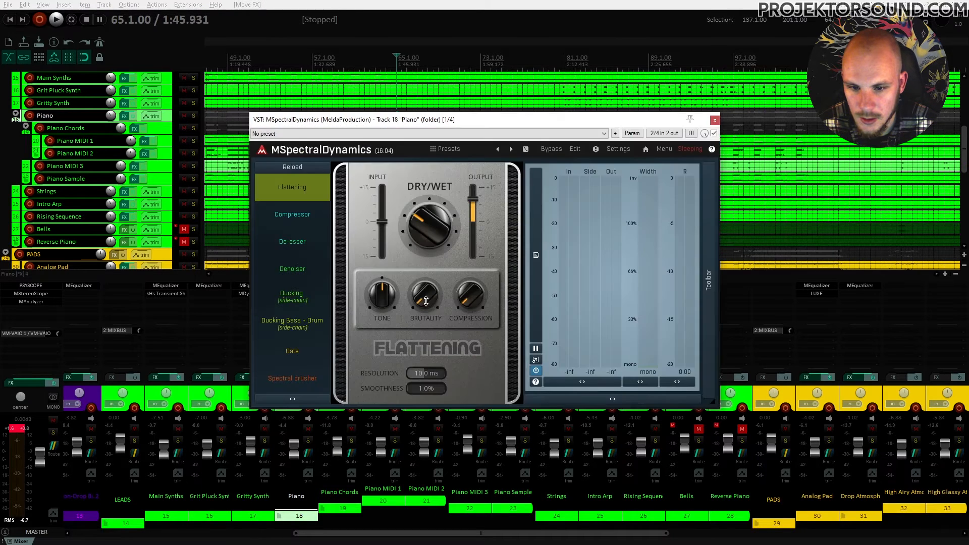
{"action": "left_click", "coordinate": [576, 149]}
{"action": "key", "text": "space"}
{"action": "key", "text": "space"}
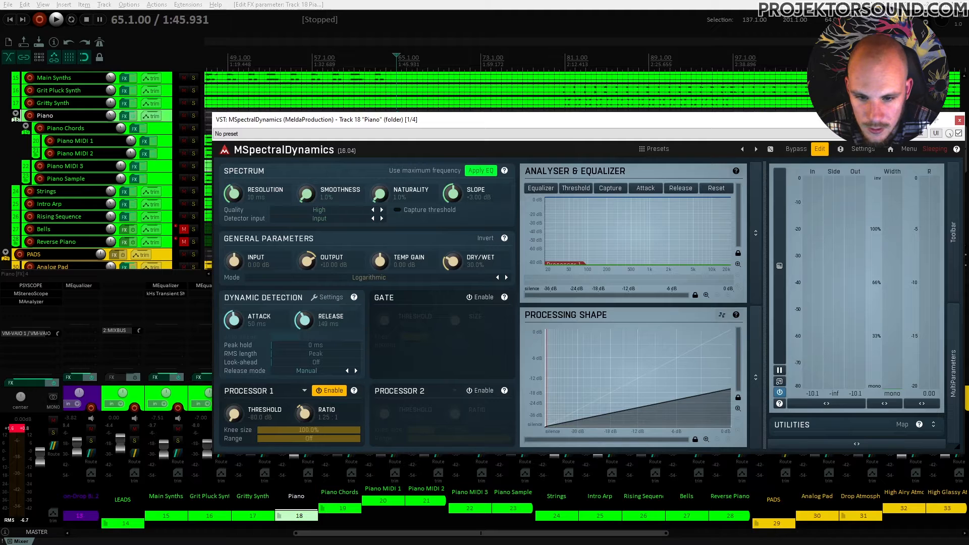
{"action": "left_click_drag", "start_coordinate": [329, 414], "coordinate": [329, 404]}
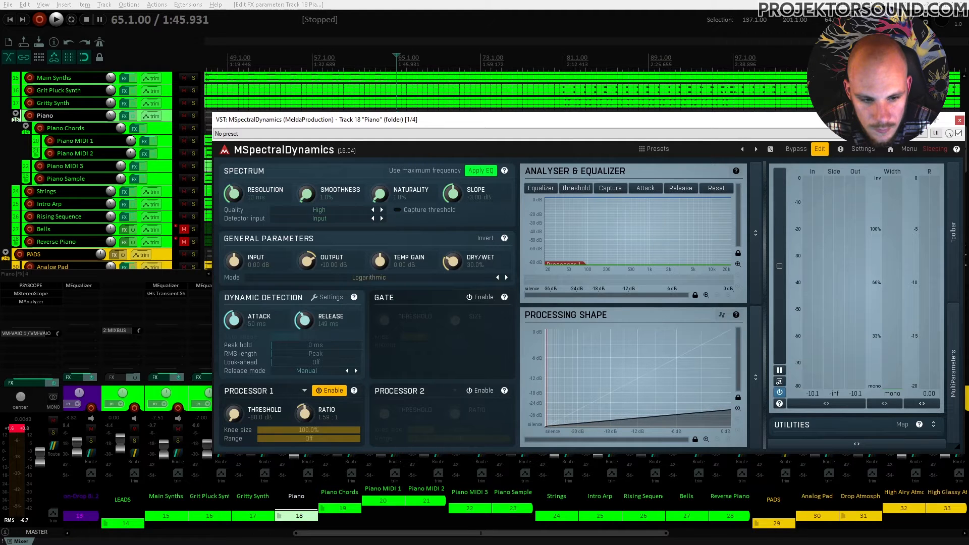
{"action": "key", "text": "space"}
{"action": "key", "text": "space"}
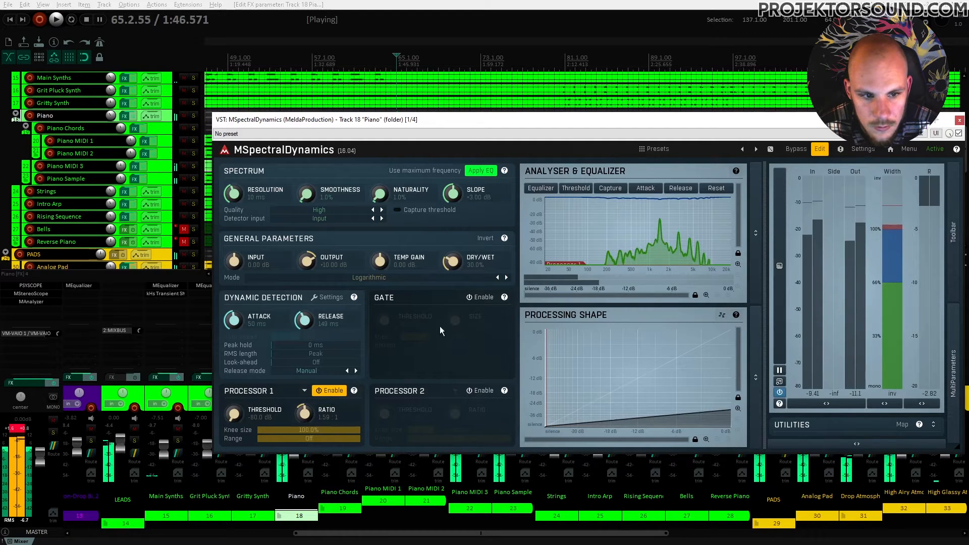
{"action": "key", "text": "space"}
{"action": "key", "text": "space"}
Set the spectrum smoothness to 0.16% and the resolution to 11 ms, auditioning the piano from bar 65
{"action": "key", "text": "space"}
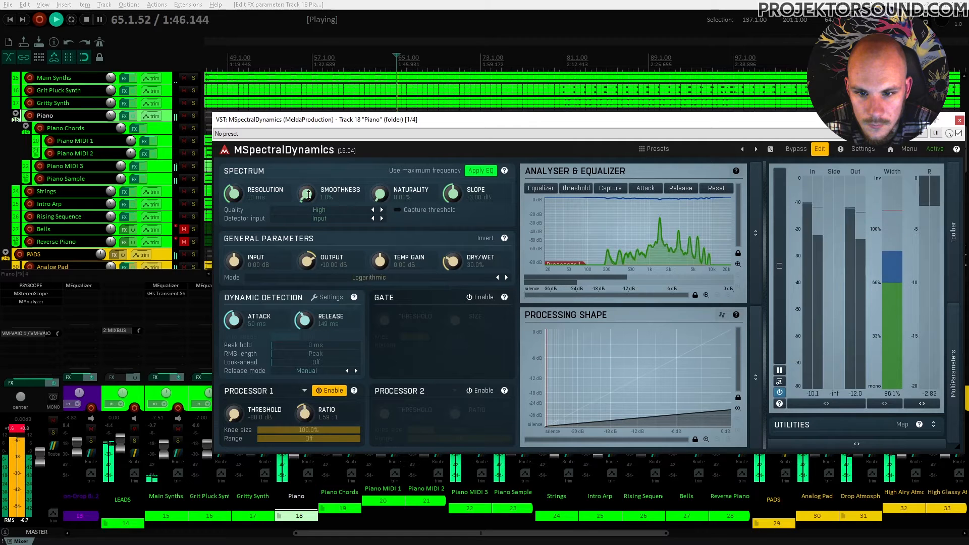
{"action": "key", "text": "space"}
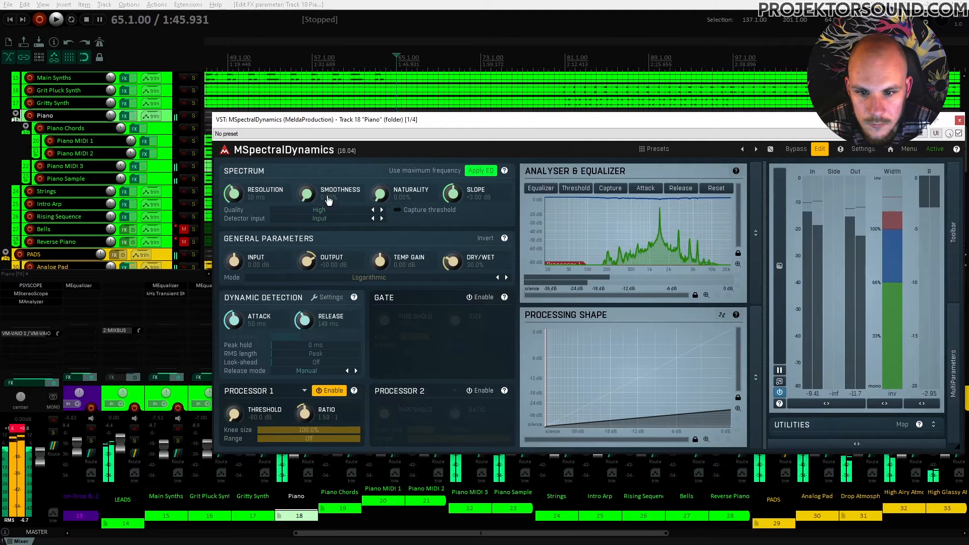
{"action": "left_click_drag", "start_coordinate": [310, 202], "coordinate": [310, 200]}
{"action": "key", "text": "space"}
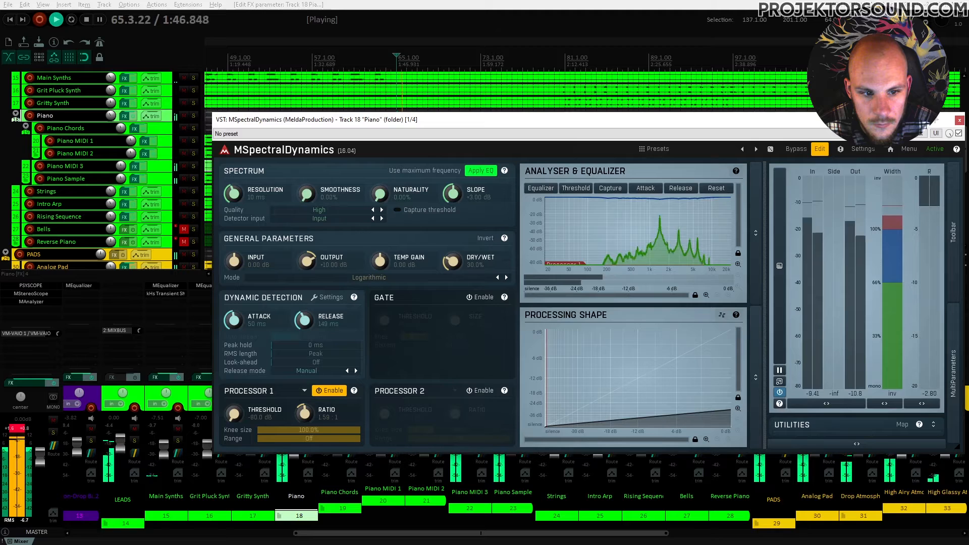
{"action": "key", "text": "space"}
{"action": "mouse_move", "coordinate": [233, 193]}
{"action": "left_mouse_down"}
{"action": "mouse_move", "coordinate": [245, 218]}
{"action": "mouse_move", "coordinate": [234, 190]}
{"action": "left_mouse_up"}
{"action": "key", "text": "space"}
{"action": "key", "text": "space"}
{"action": "key", "text": "space"}
{"action": "key", "text": "space"}
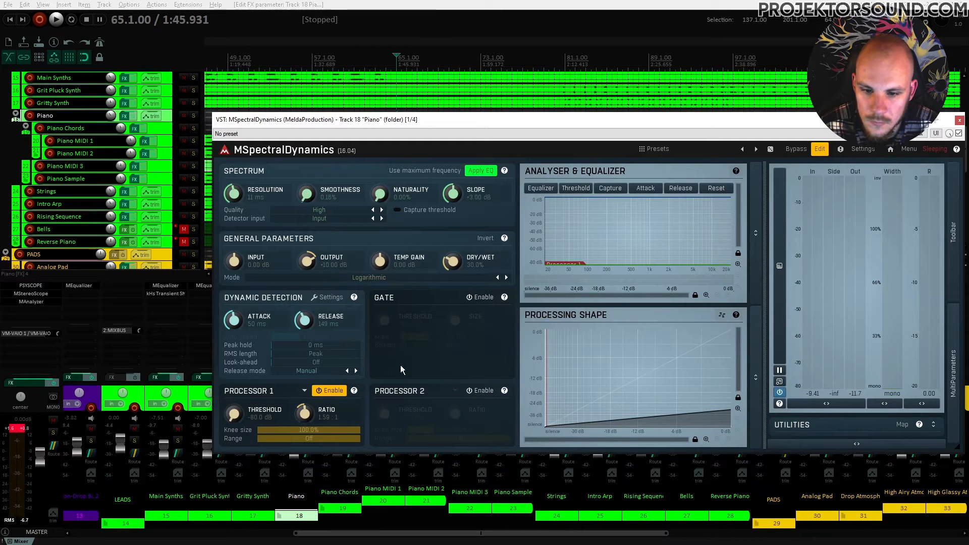
Set MSpectralDynamics's output gain to -0.02 dB and replay the piano from bar 65
{"action": "key", "text": "space"}
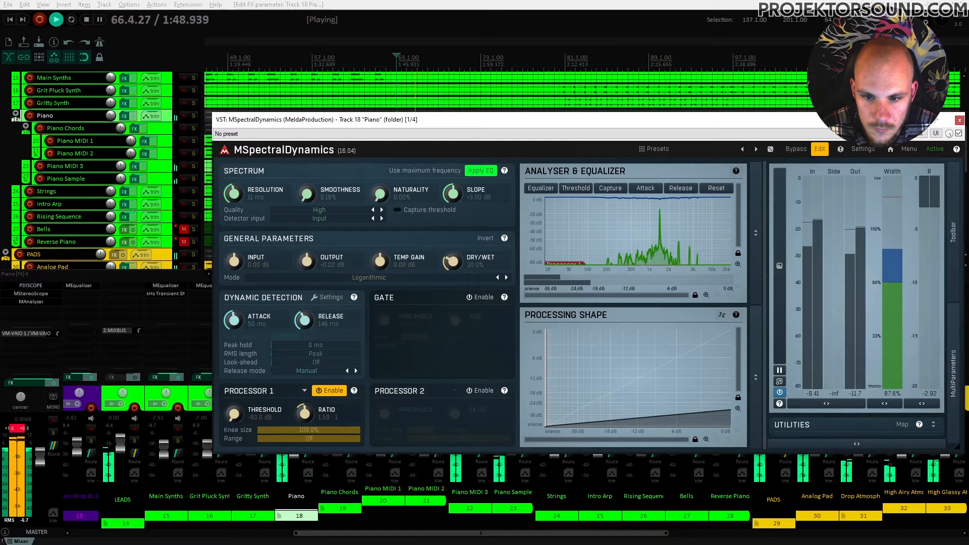
{"action": "key", "text": "space"}
{"action": "key", "text": "space"}
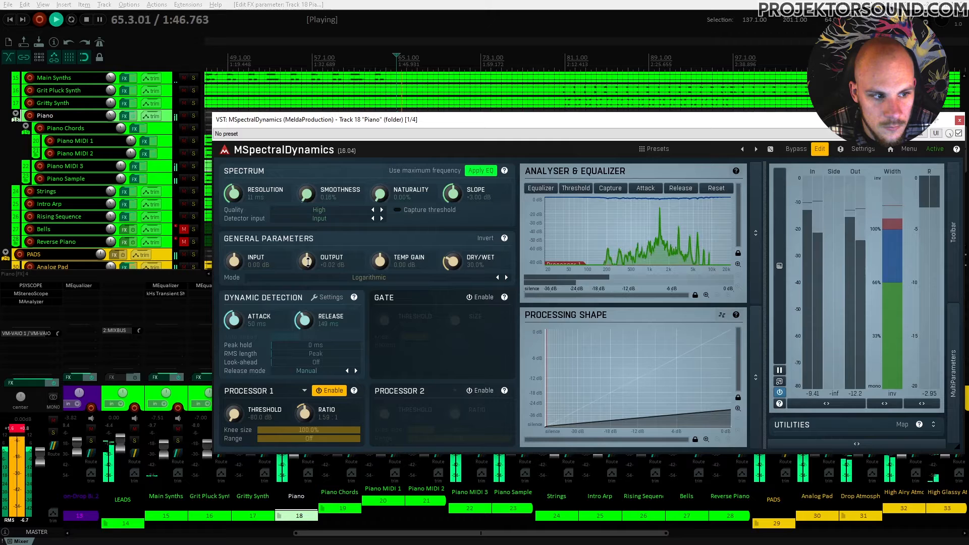
Lower Processor 1's ratio to 1.42:1 in the Piano track's MSpectralDynamics while auditioning from bar 65
{"action": "key", "text": "space"}
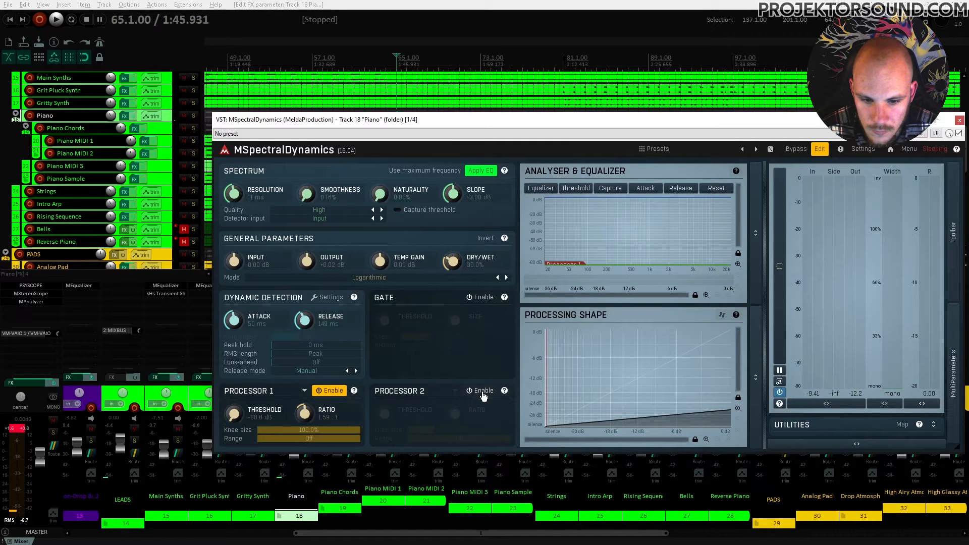
{"action": "left_click_drag", "start_coordinate": [338, 422], "coordinate": [338, 383]}
{"action": "key", "text": "space"}
{"action": "left_click_drag", "start_coordinate": [307, 414], "coordinate": [324, 441]}
{"action": "key", "text": "space"}
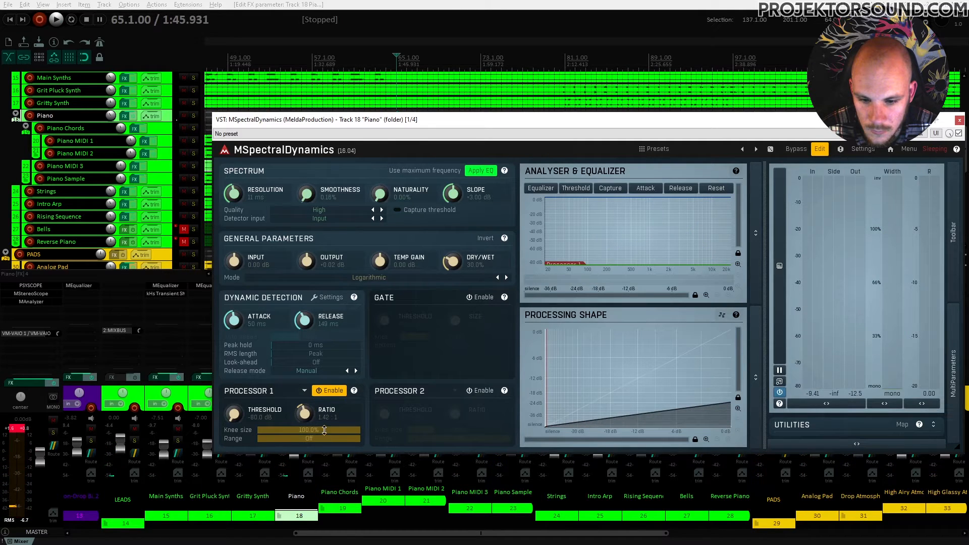
{"action": "left_click_drag", "start_coordinate": [313, 430], "coordinate": [358, 430]}
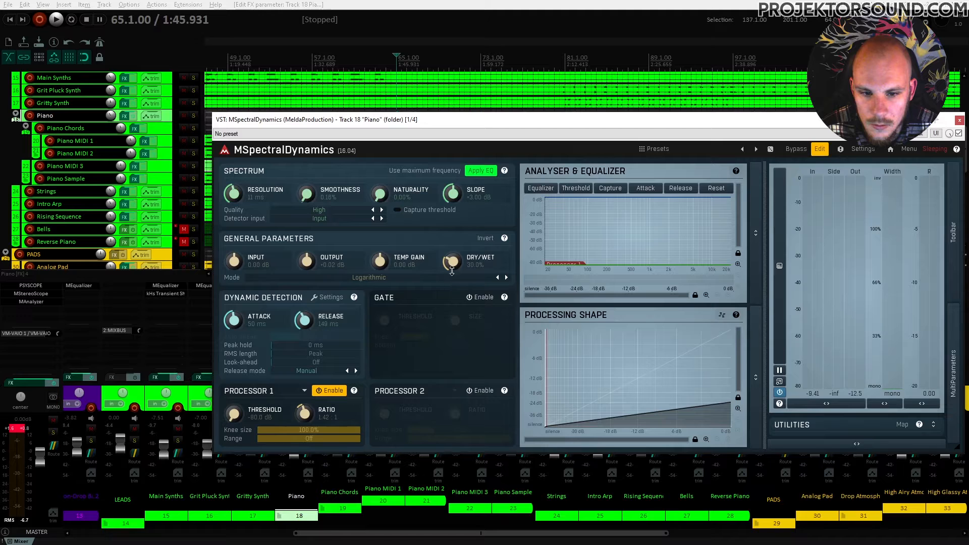
Raise the spectral compressor's dry/wet mix to 100% and audition the piano
{"action": "mouse_move", "coordinate": [453, 261]}
{"action": "left_mouse_down"}
{"action": "mouse_move", "coordinate": [452, 280]}
{"action": "mouse_move", "coordinate": [449, 259]}
{"action": "left_mouse_up"}
{"action": "key", "text": "space"}
{"action": "key", "text": "space"}
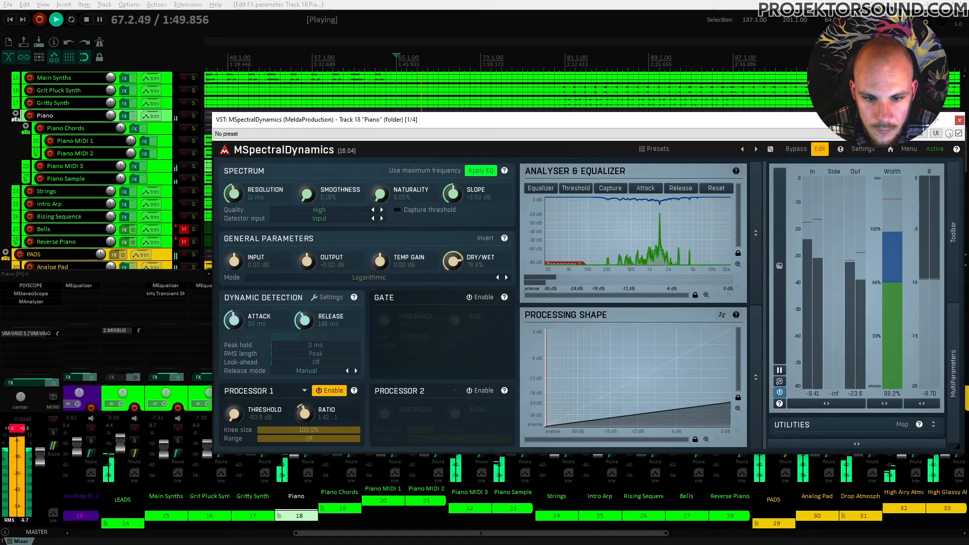
{"action": "key", "text": "space"}
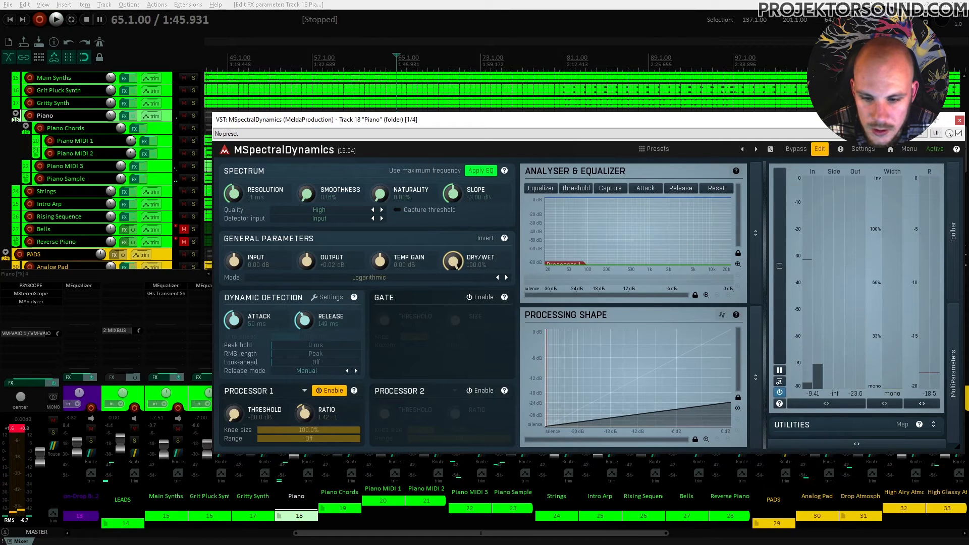
Set Processor 1's ratio to 2.68:1 and its threshold to -42.1 dB while checking against playback
{"action": "left_click_drag", "start_coordinate": [269, 418], "coordinate": [269, 418]}
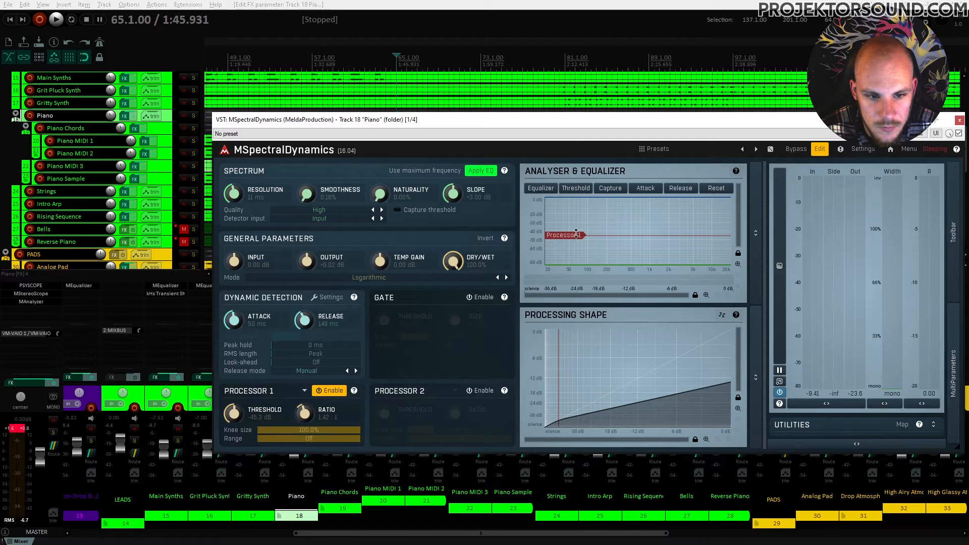
{"action": "key", "text": "space"}
{"action": "left_click_drag", "start_coordinate": [570, 235], "coordinate": [572, 227]}
{"action": "key", "text": "space"}
{"action": "left_click_drag", "start_coordinate": [304, 412], "coordinate": [304, 413]}
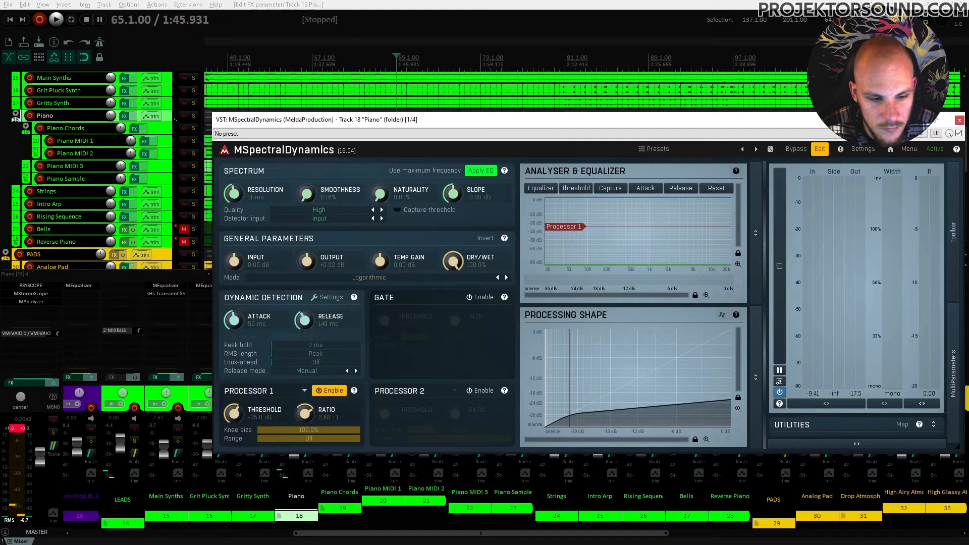
{"action": "key", "text": "space"}
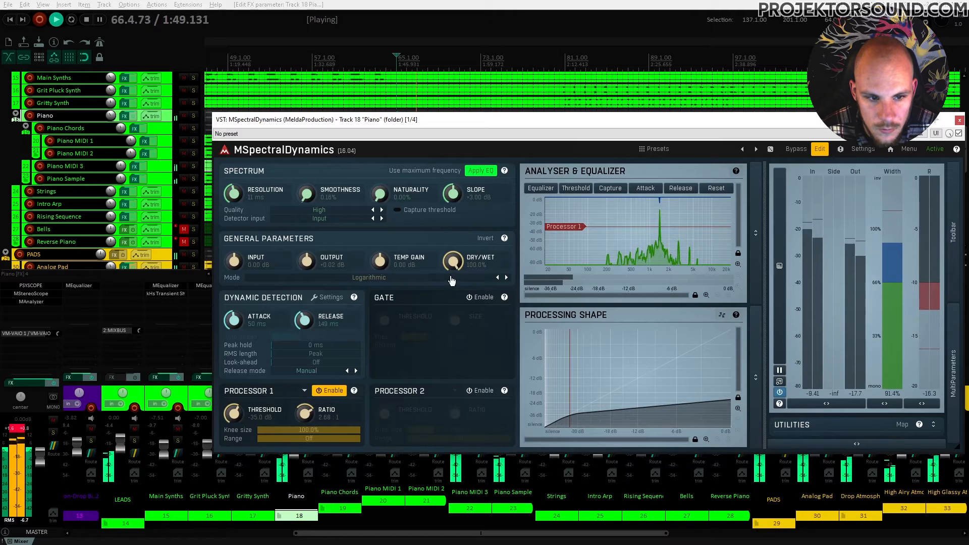
{"action": "left_click_drag", "start_coordinate": [561, 226], "coordinate": [561, 233]}
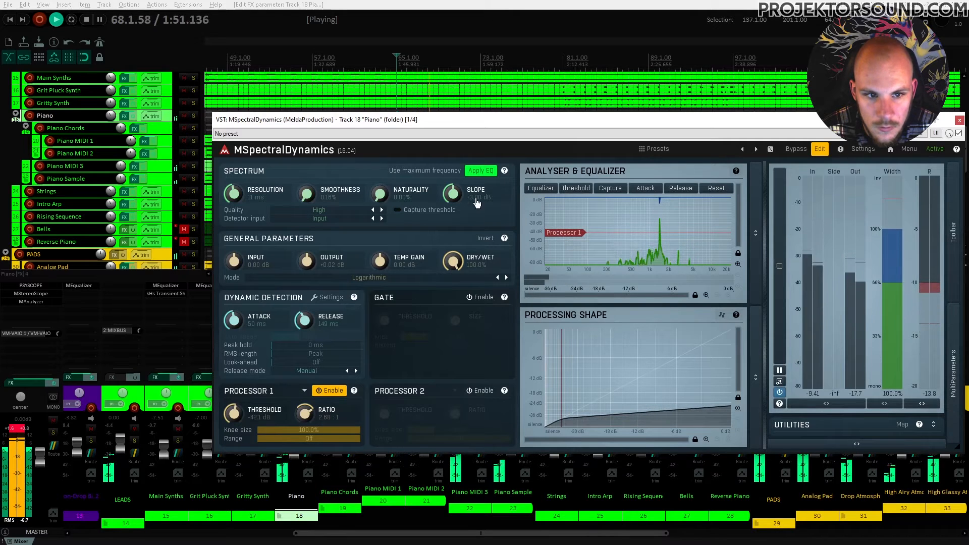
Set the spectrum naturality to about 7.2%, smoothness to 3.2% and quality to Very high
{"action": "left_click_drag", "start_coordinate": [387, 201], "coordinate": [387, 196]}
{"action": "left_click_drag", "start_coordinate": [327, 201], "coordinate": [327, 194]}
{"action": "key", "text": "space"}
{"action": "key", "text": "space"}
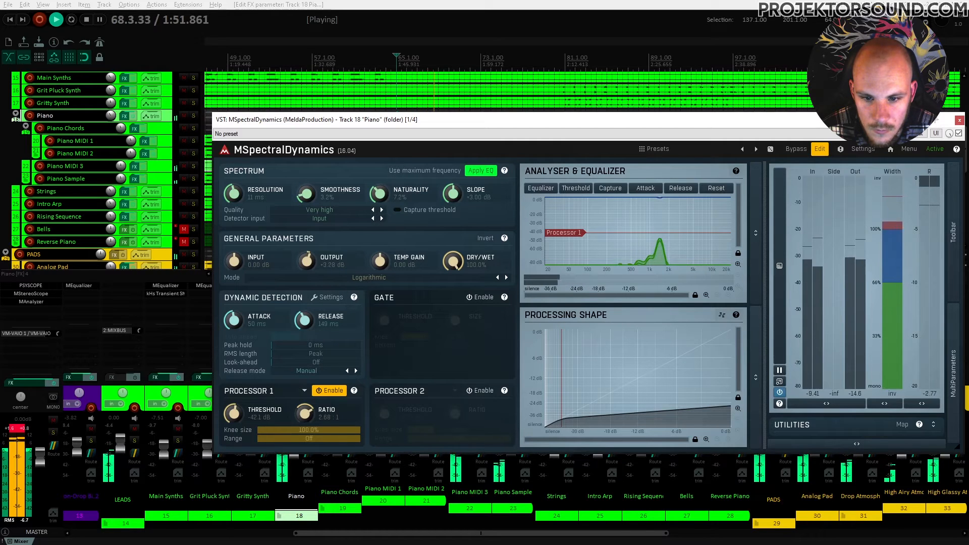
Set Processor 1's ratio to 2.48:1 and threshold to -55.7 dB, and audition from just before bar 65
{"action": "key", "text": "space"}
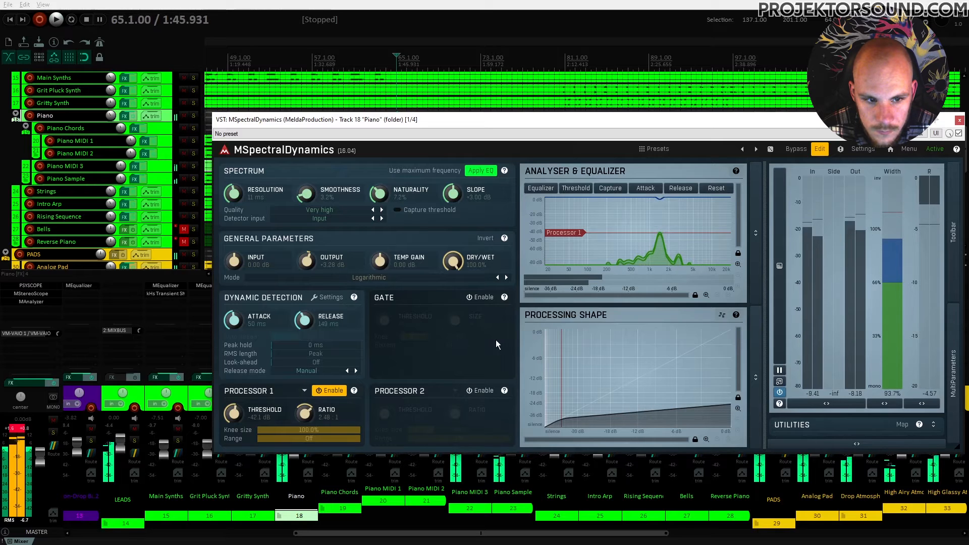
{"action": "key", "text": "space"}
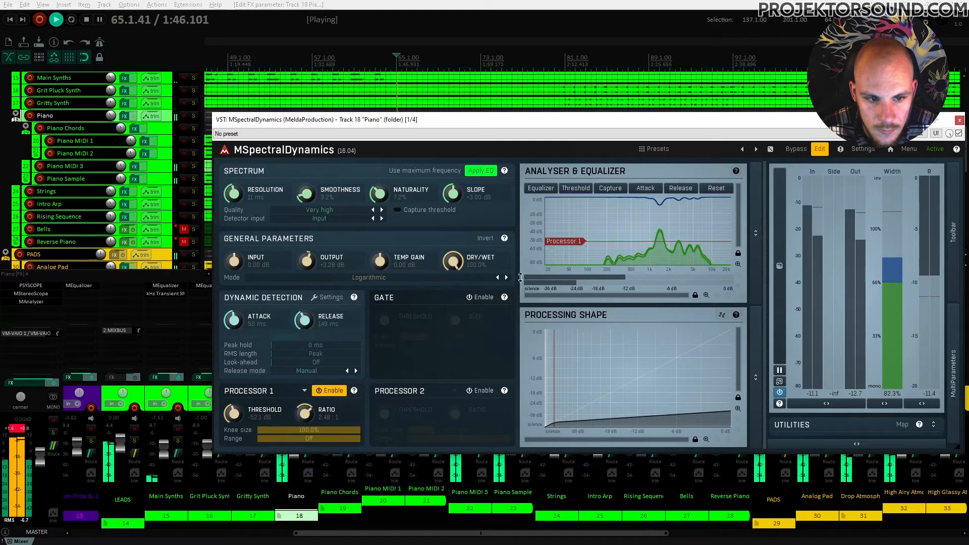
{"action": "left_click_drag", "start_coordinate": [571, 241], "coordinate": [570, 244]}
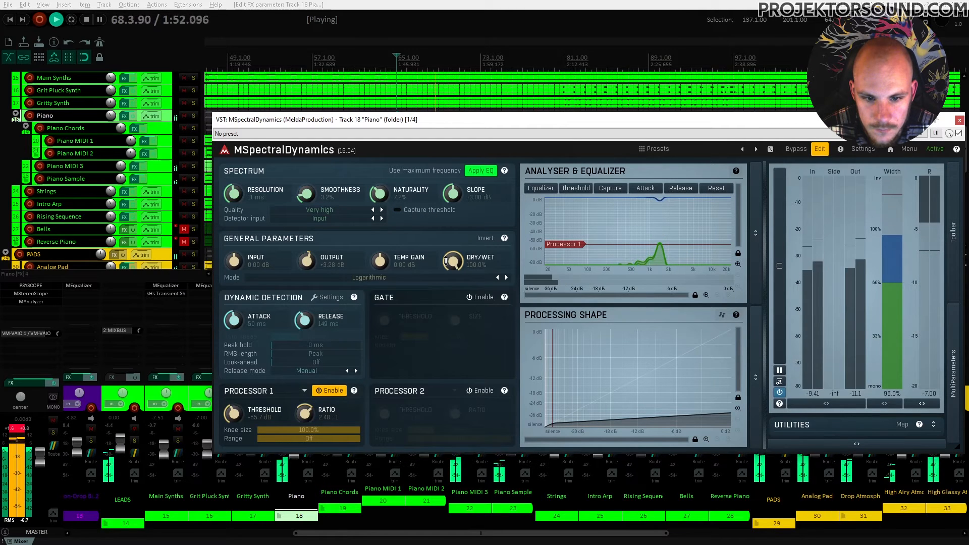
{"action": "key", "text": "space"}
{"action": "key", "text": "space"}
{"action": "key", "text": "space"}
{"action": "left_click", "coordinate": [386, 90]}
{"action": "key", "text": "space"}
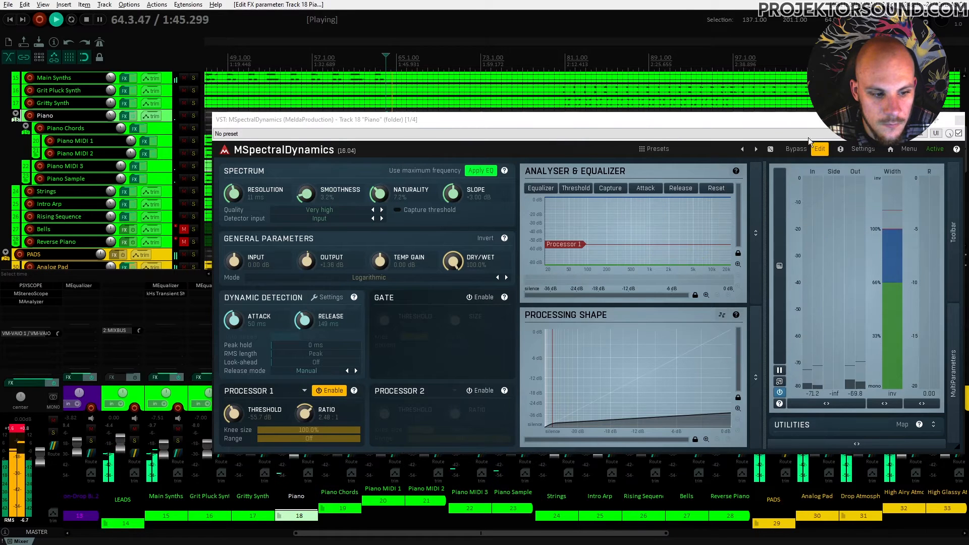
Play the piano section from bar 97 and compare it with MSpectralDynamics bypassed and active
{"action": "left_click", "coordinate": [959, 121]}
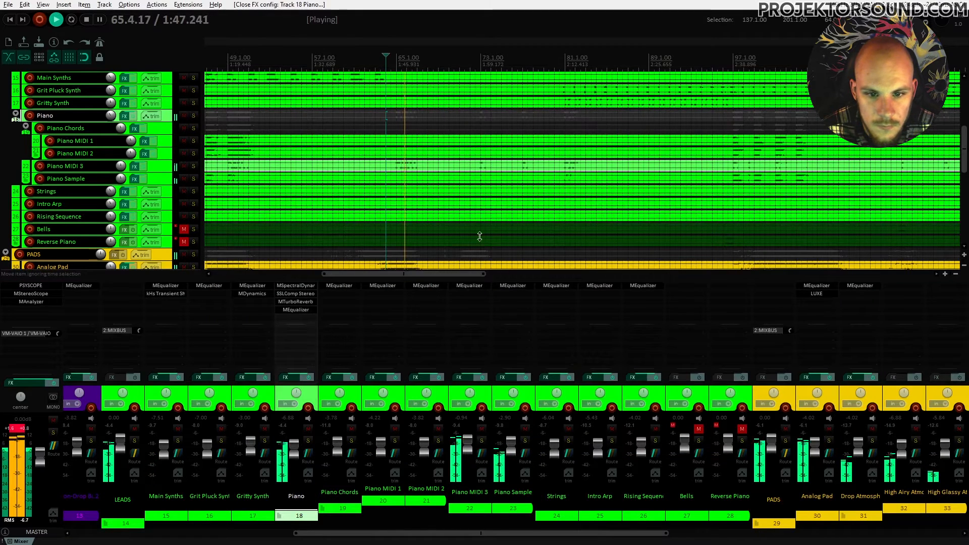
{"action": "left_click", "coordinate": [726, 167]}
{"action": "key", "text": "space"}
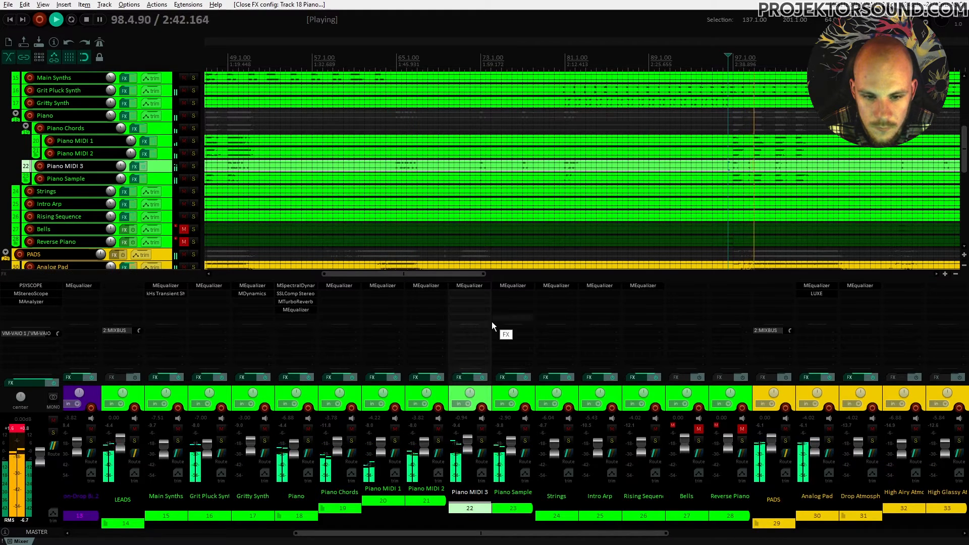
{"action": "left_click", "coordinate": [305, 287], "text": "shift"}
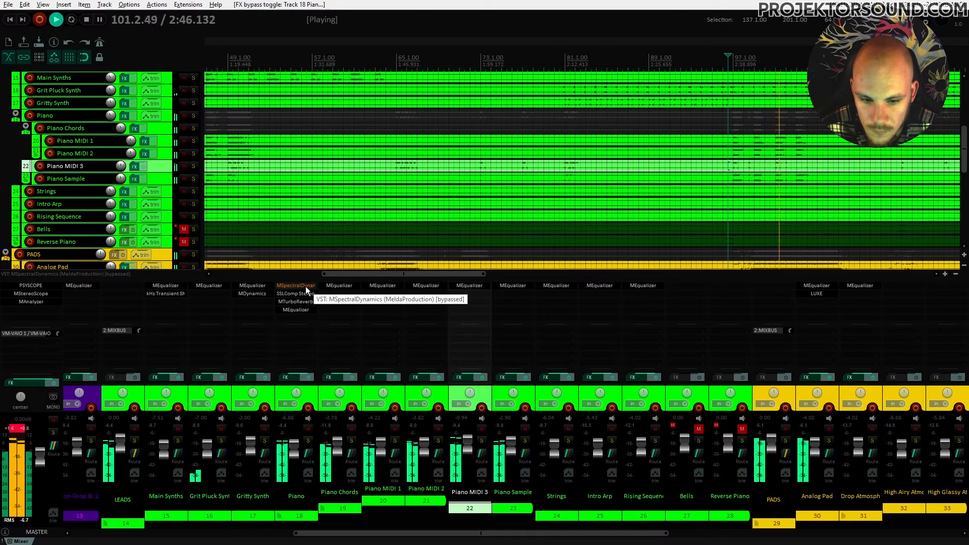
{"action": "left_click", "coordinate": [305, 286], "text": "shift"}
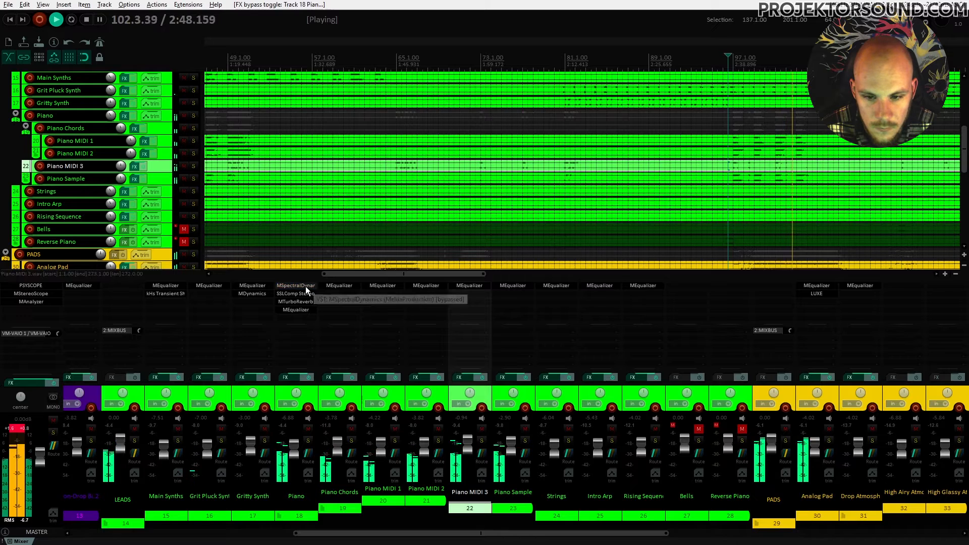
Set the Piano track's MSpectralDynamics output to 5.39 dB and its dry/wet mix to about 77%
{"action": "left_click", "coordinate": [304, 287]}
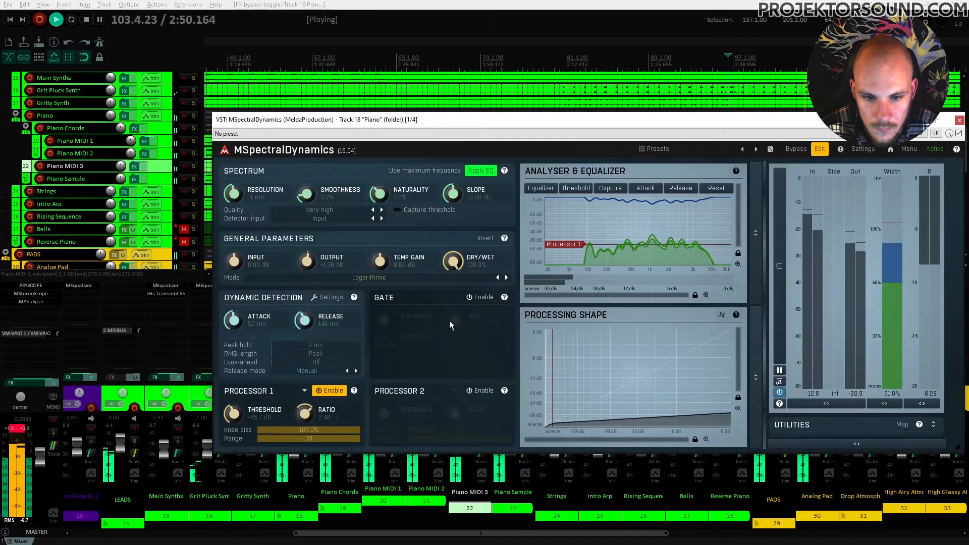
{"action": "left_click_drag", "start_coordinate": [307, 261], "coordinate": [306, 265]}
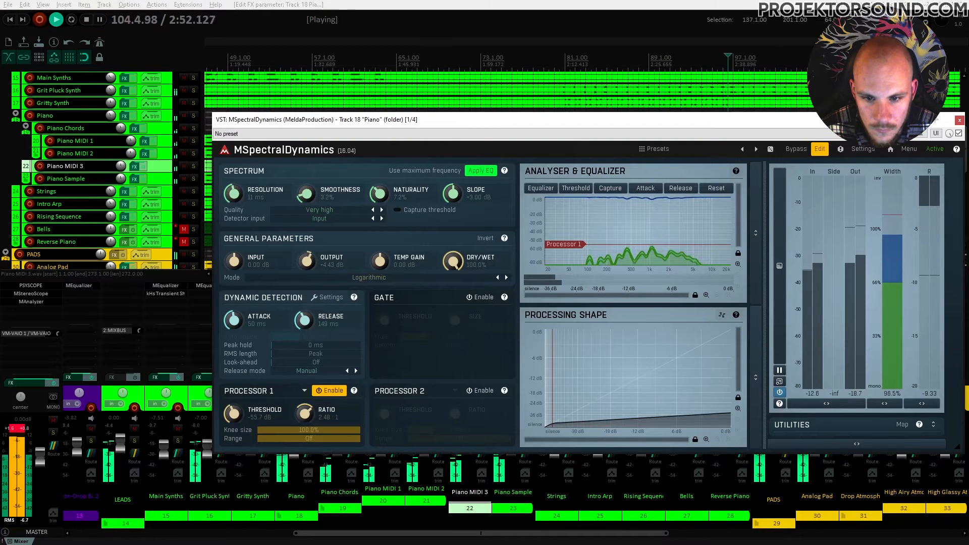
{"action": "key", "text": "space"}
{"action": "key", "text": "space"}
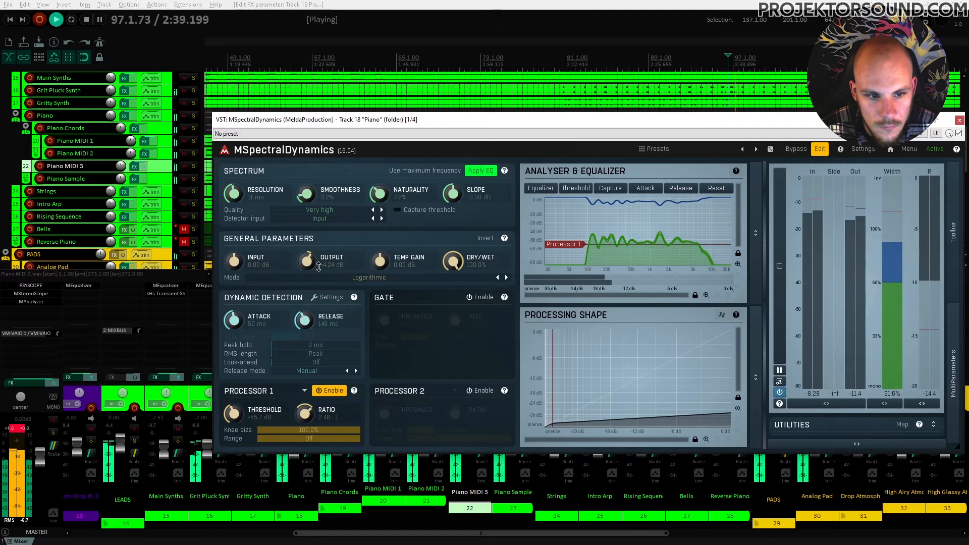
{"action": "left_click_drag", "start_coordinate": [306, 261], "coordinate": [307, 254]}
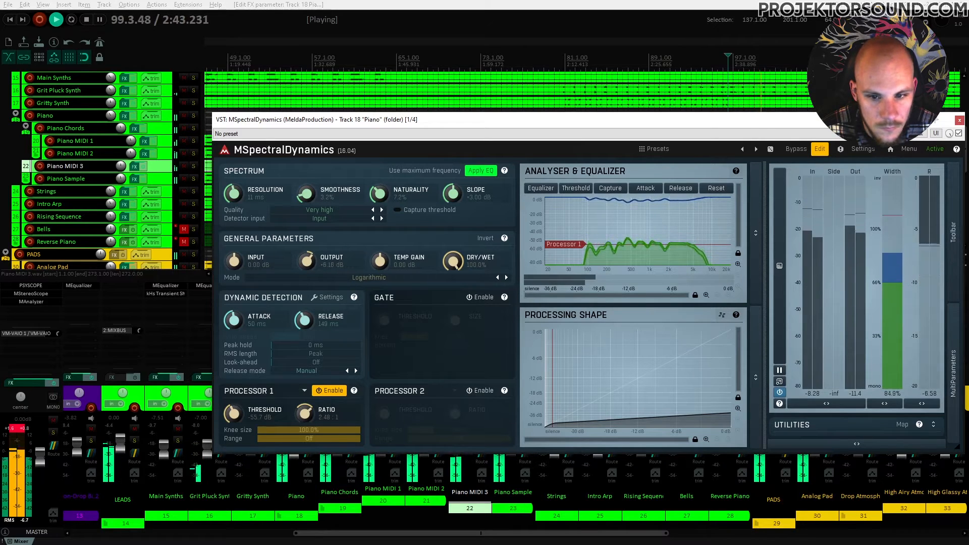
{"action": "left_click_drag", "start_coordinate": [452, 261], "coordinate": [453, 274]}
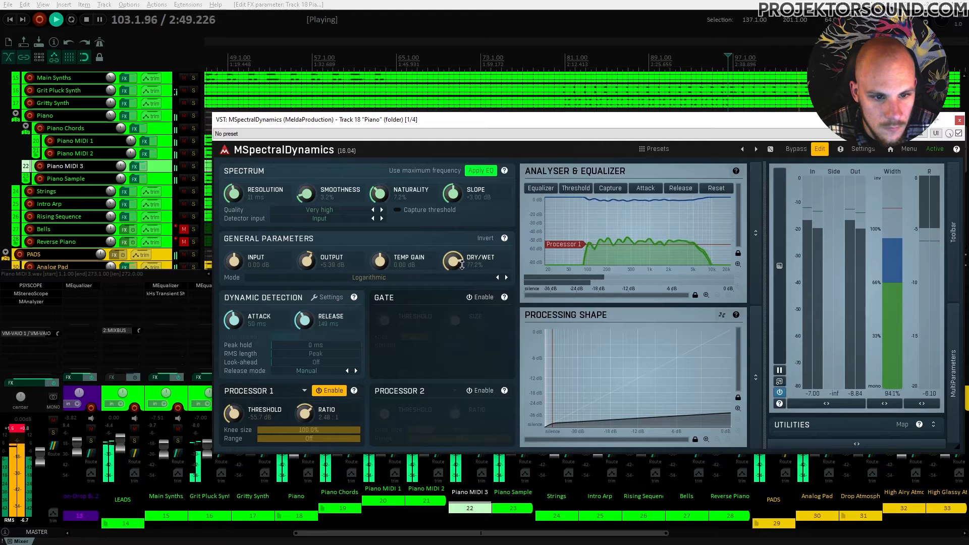
{"action": "left_click", "coordinate": [960, 121]}
Return to bar 65 and add a second MEqualizer to the Piano MIDI 3 track
{"action": "left_click", "coordinate": [481, 166]}
{"action": "key", "text": "space"}
{"action": "left_click", "coordinate": [405, 167]}
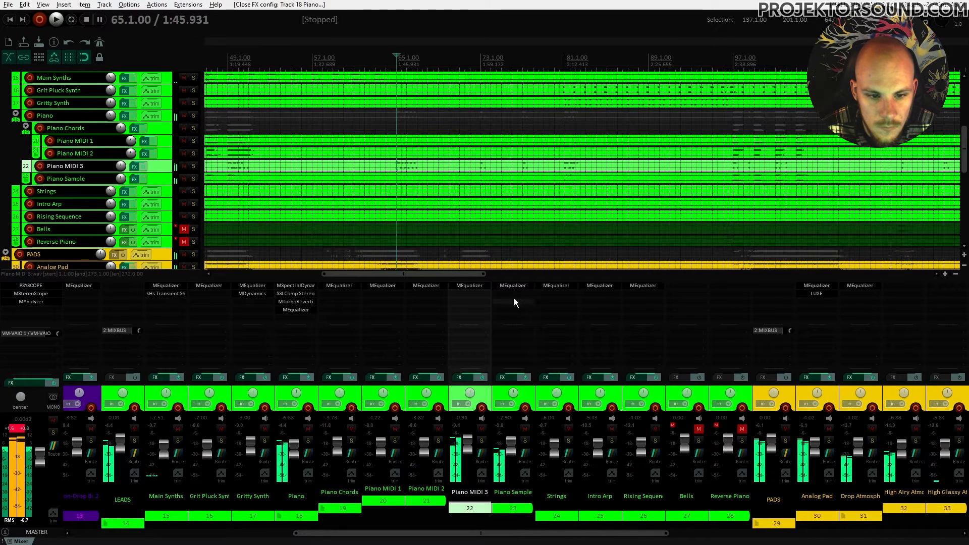
{"action": "double_click", "coordinate": [478, 297]}
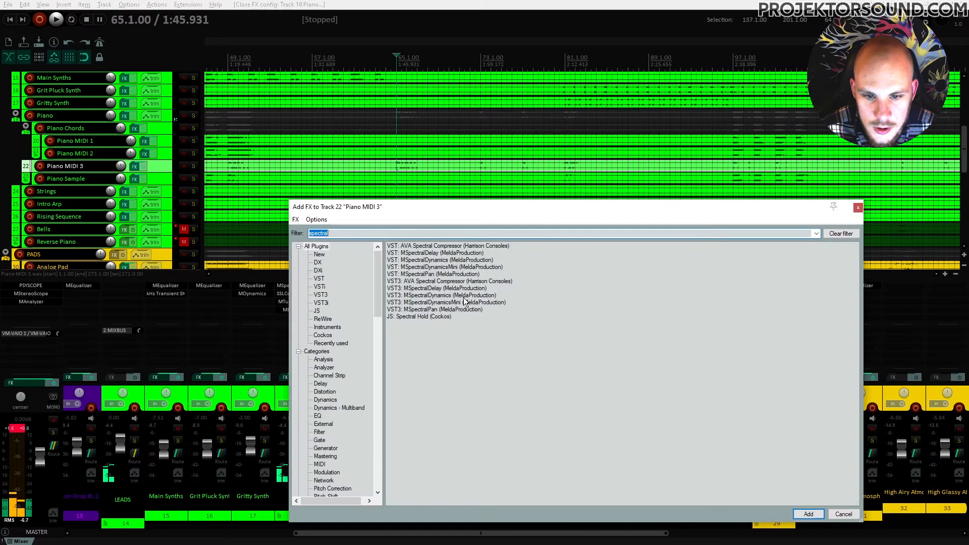
{"action": "left_click", "coordinate": [858, 206]}
{"action": "double_click", "coordinate": [477, 297]}
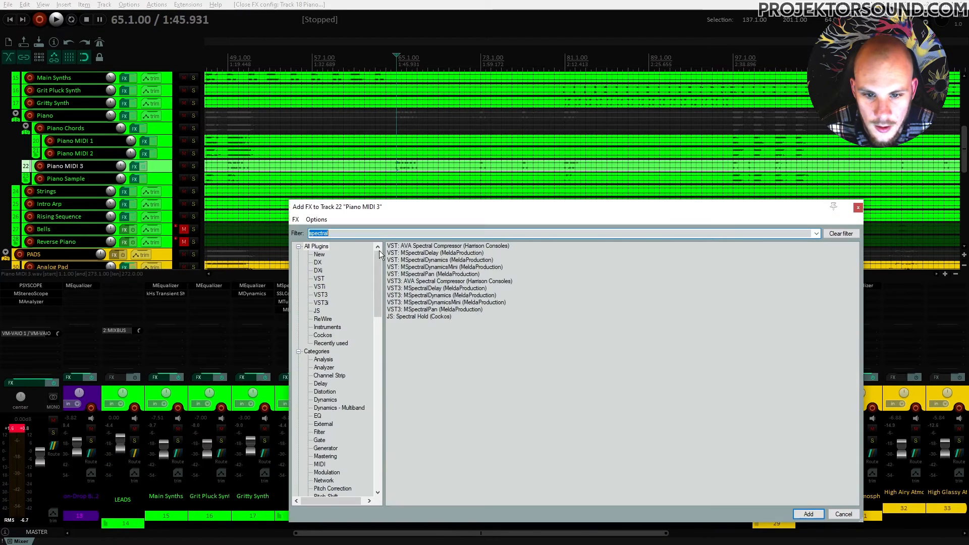
{"action": "type", "text": "eq"}
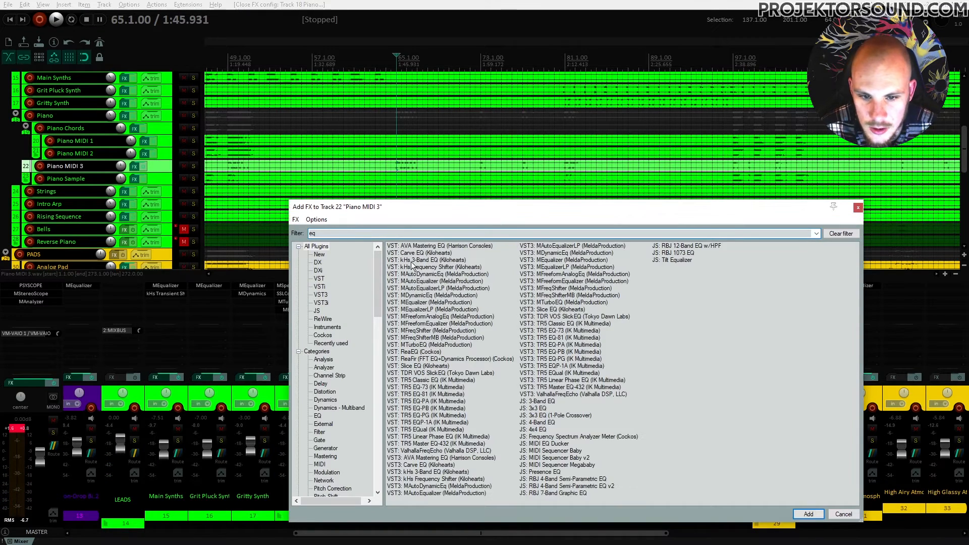
{"action": "double_click", "coordinate": [418, 303]}
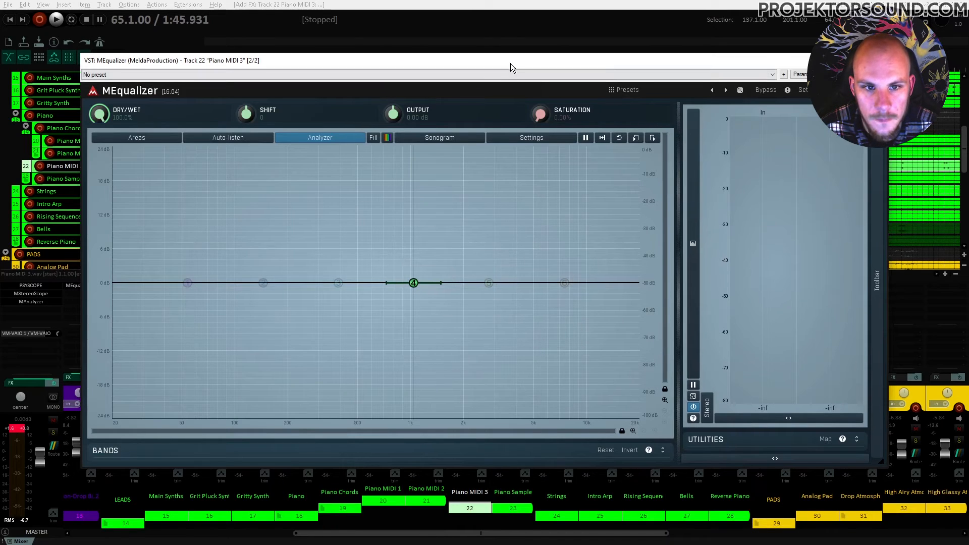
Cut band 4 of the new equalizer by 8.91 dB at 1386 Hz with a Q of 5.62, and check it in playback
{"action": "left_click_drag", "start_coordinate": [511, 62], "coordinate": [529, 54]}
{"action": "left_click_drag", "start_coordinate": [432, 274], "coordinate": [455, 325]}
{"action": "key", "text": "space"}
{"action": "key", "text": "space"}
{"action": "key", "text": "space"}
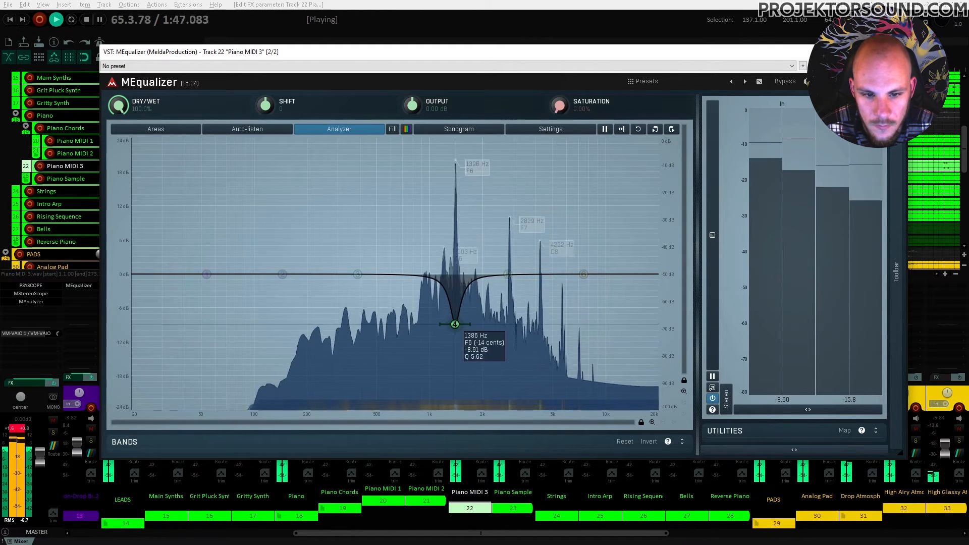
{"action": "left_click", "coordinate": [895, 52]}
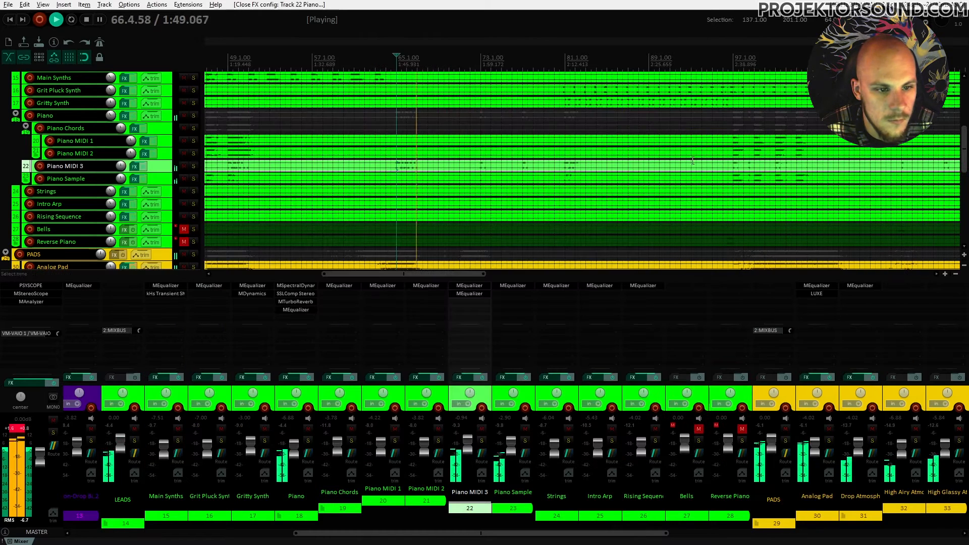
While playing from bar 97, set the Piano MSpectralDynamics to 48.4% dry/wet, -47.8 dB threshold, 1.2% smoothness and 4.15 dB slope
{"action": "left_click", "coordinate": [734, 162]}
{"action": "key", "text": "space"}
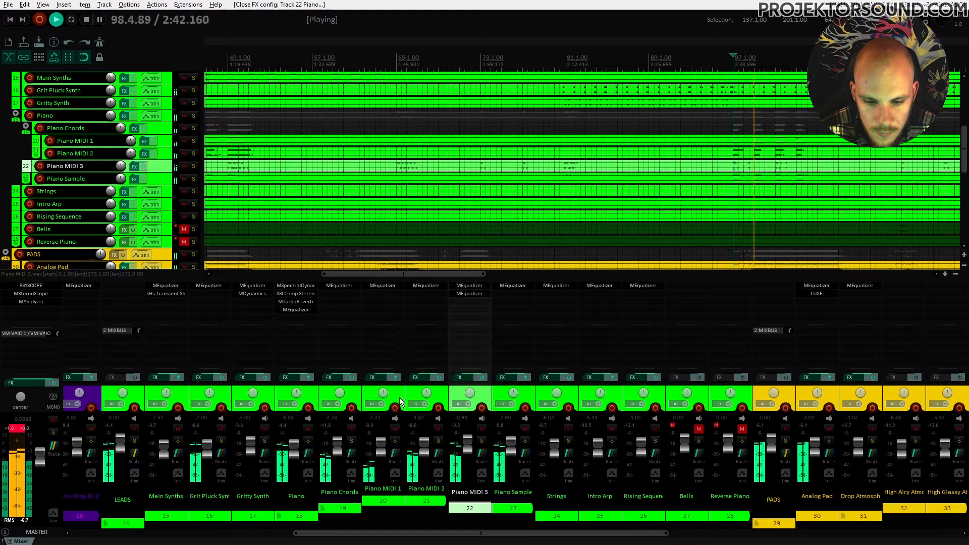
{"action": "left_click", "coordinate": [296, 286]}
{"action": "left_click_drag", "start_coordinate": [452, 261], "coordinate": [452, 287]}
{"action": "left_click_drag", "start_coordinate": [234, 414], "coordinate": [233, 403]}
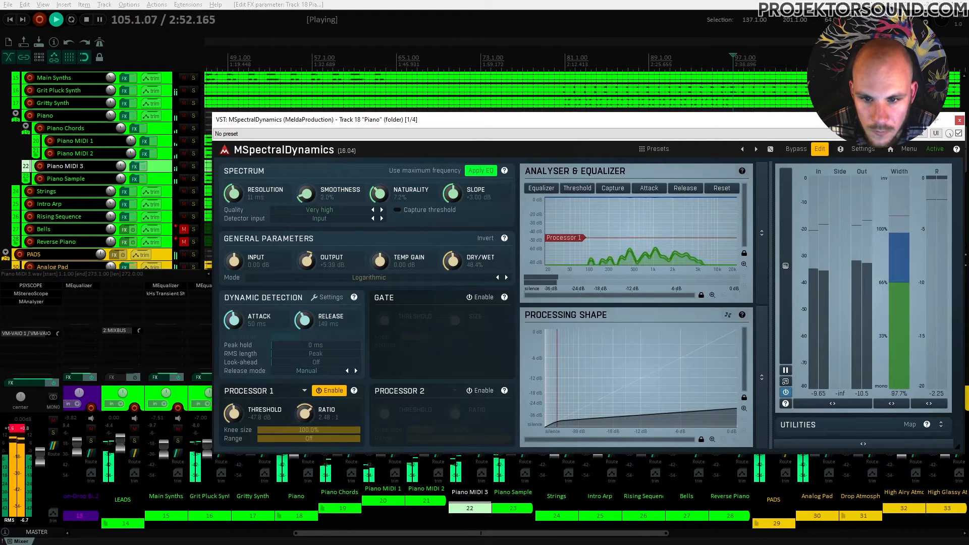
{"action": "key", "text": "space"}
{"action": "key", "text": "space"}
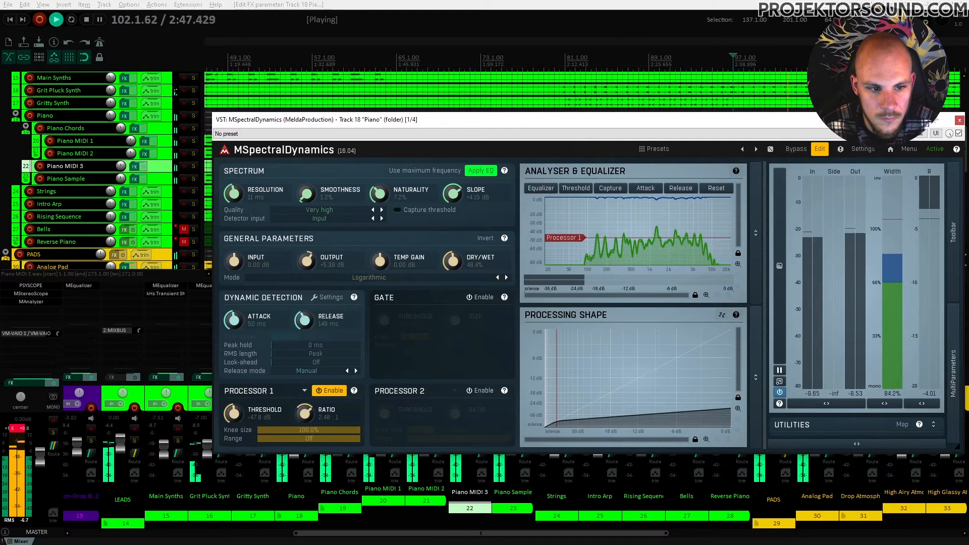
Close the spectral compressor and raise the Piano folder track's volume to -4.27 dB
{"action": "left_click", "coordinate": [959, 121]}
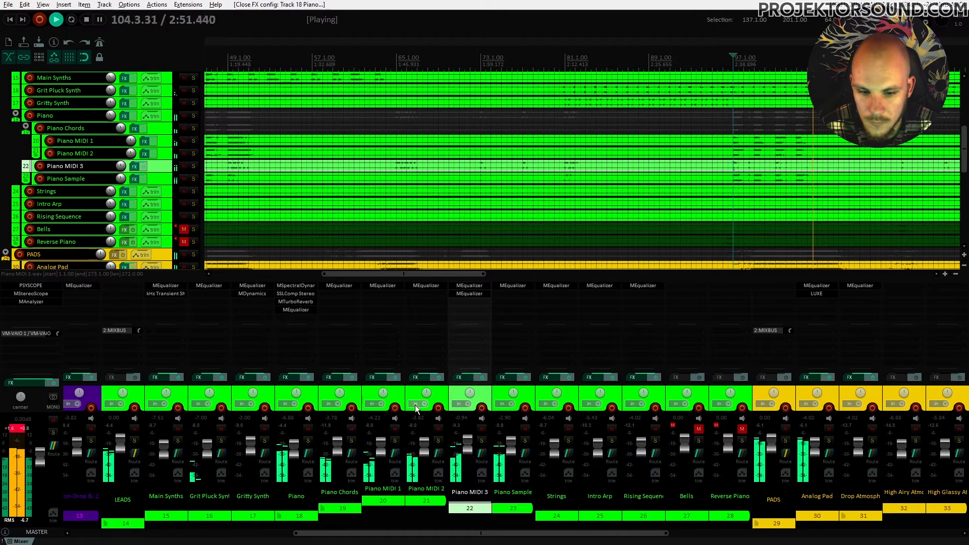
{"action": "scroll", "coordinate": [293, 449], "scroll_direction": "up", "scroll_amount": 4}
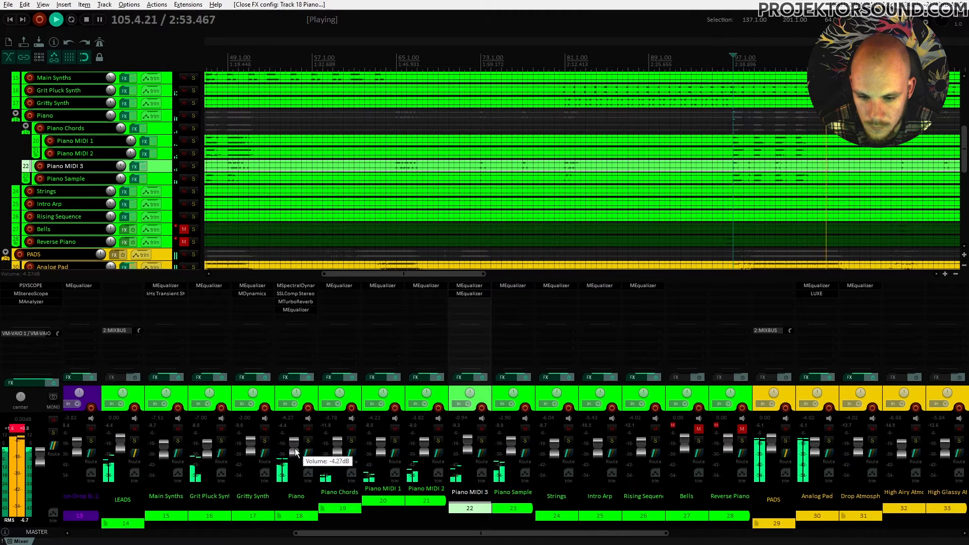
Replay from bar 97 and raise the Piano folder track's volume to -3.63 dB
{"action": "key", "text": "space"}
{"action": "key", "text": "space"}
{"action": "scroll", "coordinate": [293, 447], "scroll_direction": "down", "scroll_amount": 2}
{"action": "scroll", "coordinate": [292, 448], "scroll_direction": "up", "scroll_amount": 1}
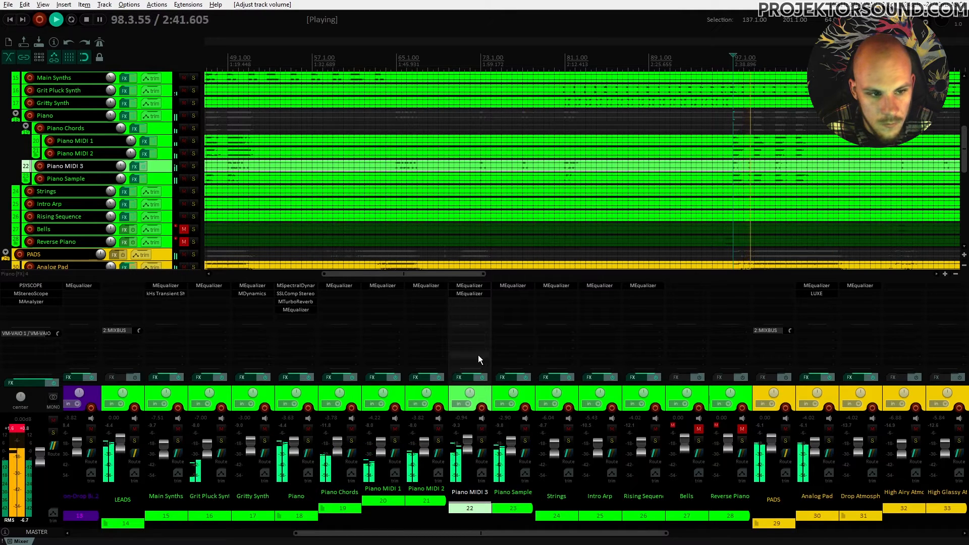
Reset the master peak meter, then replay from bar 97 and check the mix across the drum, lead, pad and vocal tracks
{"action": "left_click_drag", "start_coordinate": [446, 272], "coordinate": [472, 275]}
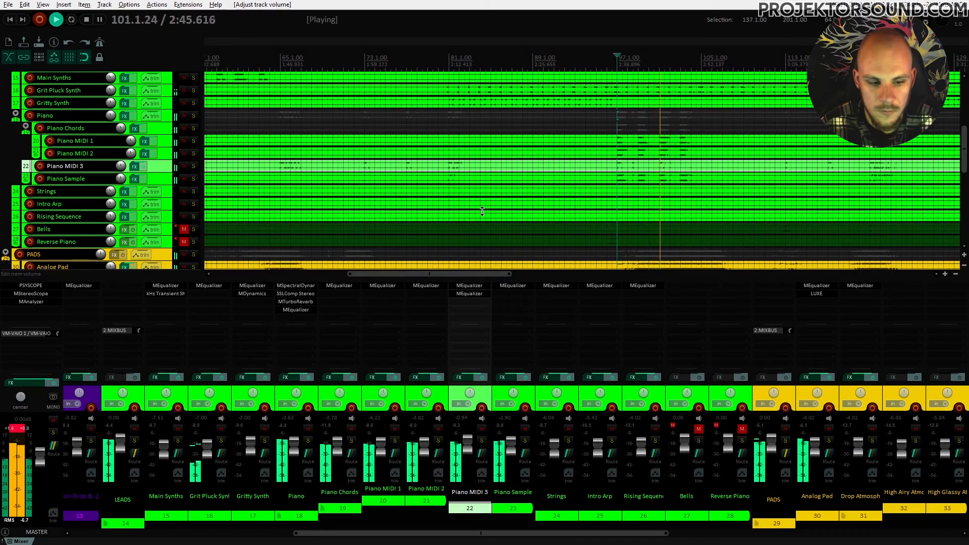
{"action": "scroll", "coordinate": [482, 211], "scroll_direction": "up", "scroll_amount": 7}
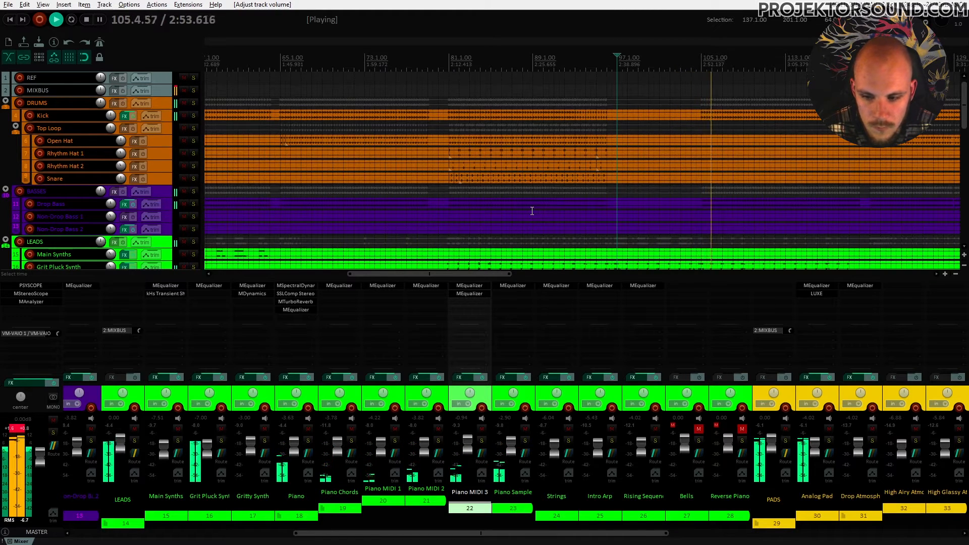
{"action": "scroll", "coordinate": [531, 211], "scroll_direction": "down", "scroll_amount": 2}
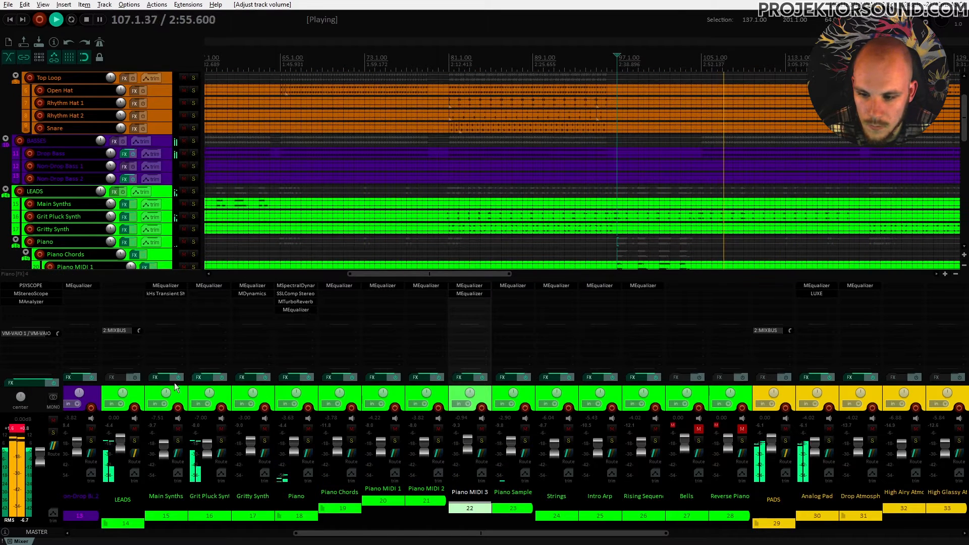
{"action": "left_click", "coordinate": [9, 435]}
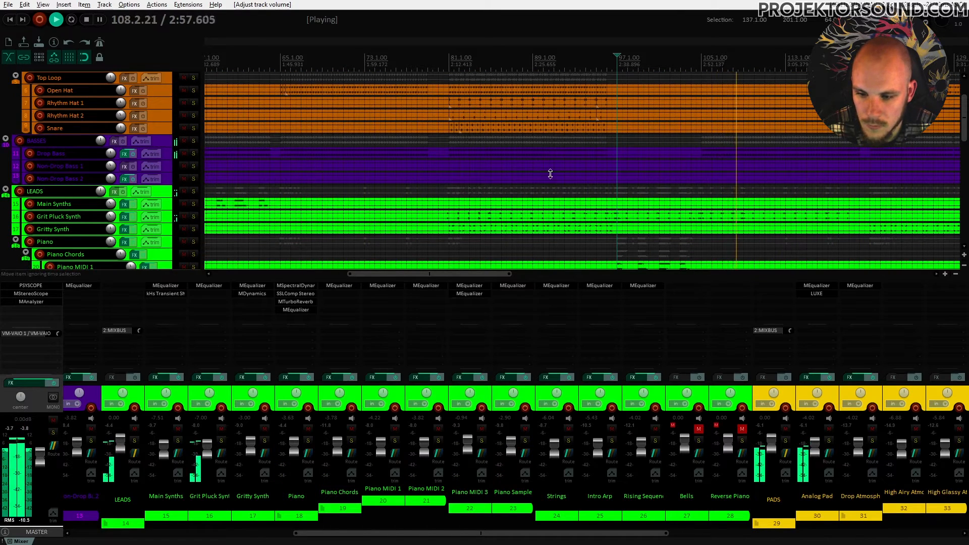
{"action": "key", "text": "space"}
{"action": "key", "text": "space"}
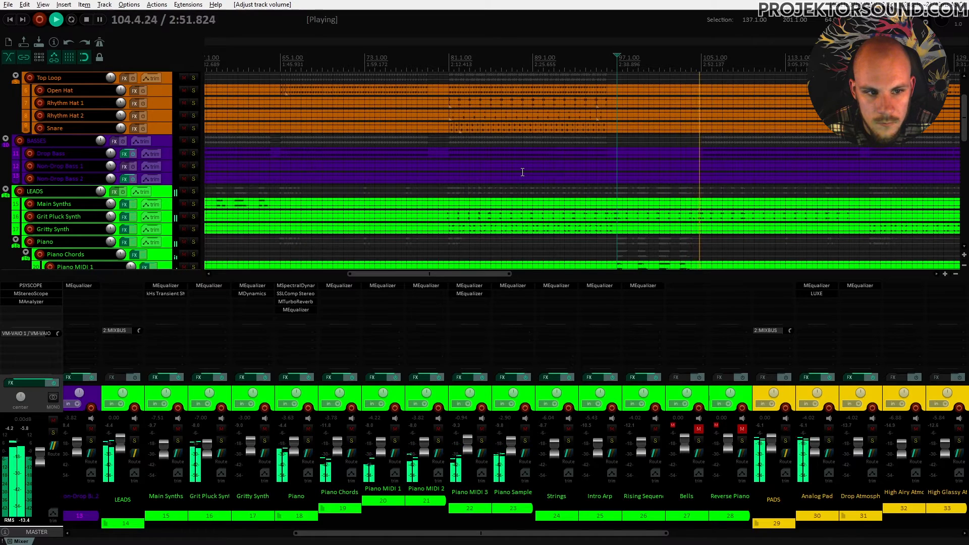
{"action": "scroll", "coordinate": [522, 172], "scroll_direction": "down", "scroll_amount": 15}
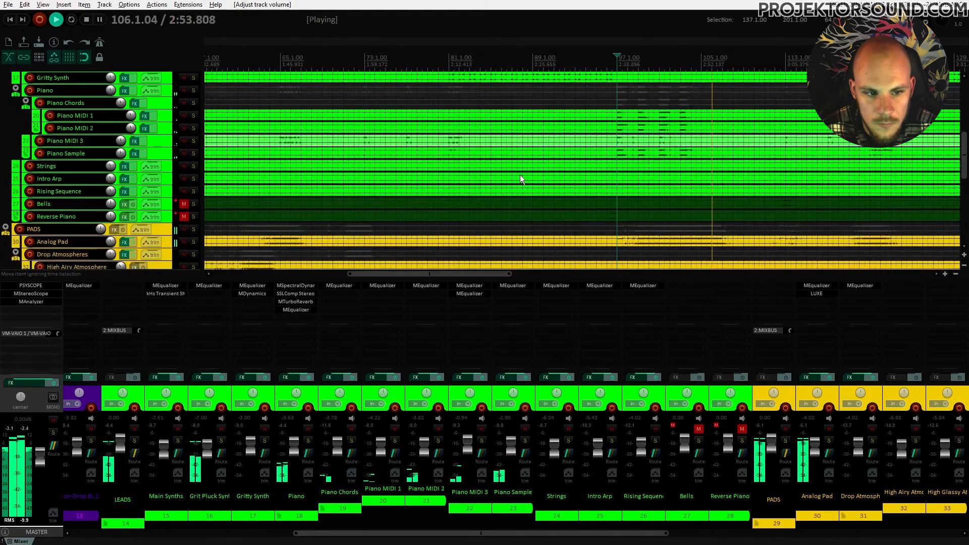
{"action": "scroll", "coordinate": [520, 175], "scroll_direction": "down", "scroll_amount": 3}
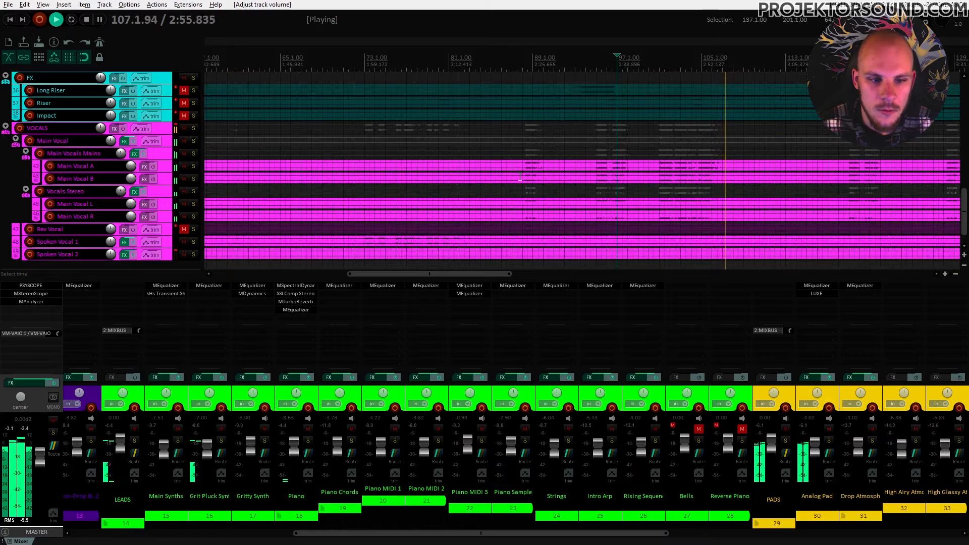
{"action": "key", "text": "space"}
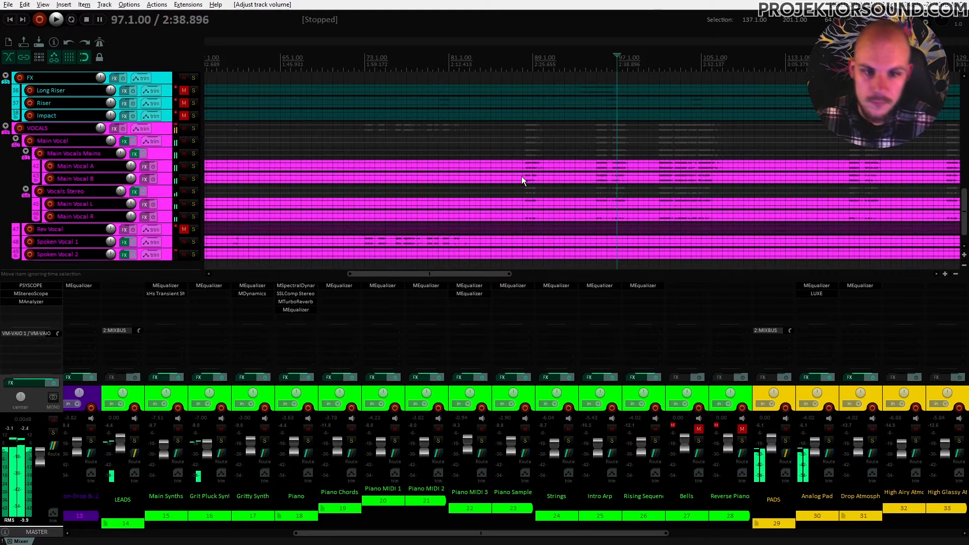
Unmute the Drop Atmos track and lower its volume to -1.51 dB while playing from bar 49
{"action": "scroll", "coordinate": [516, 177], "scroll_direction": "up", "scroll_amount": 3}
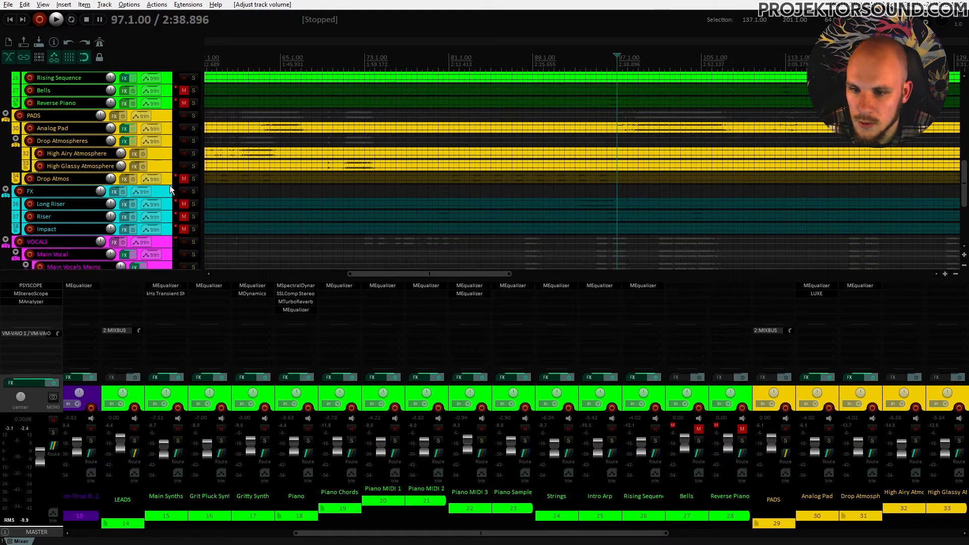
{"action": "left_click_drag", "start_coordinate": [443, 275], "coordinate": [394, 274]}
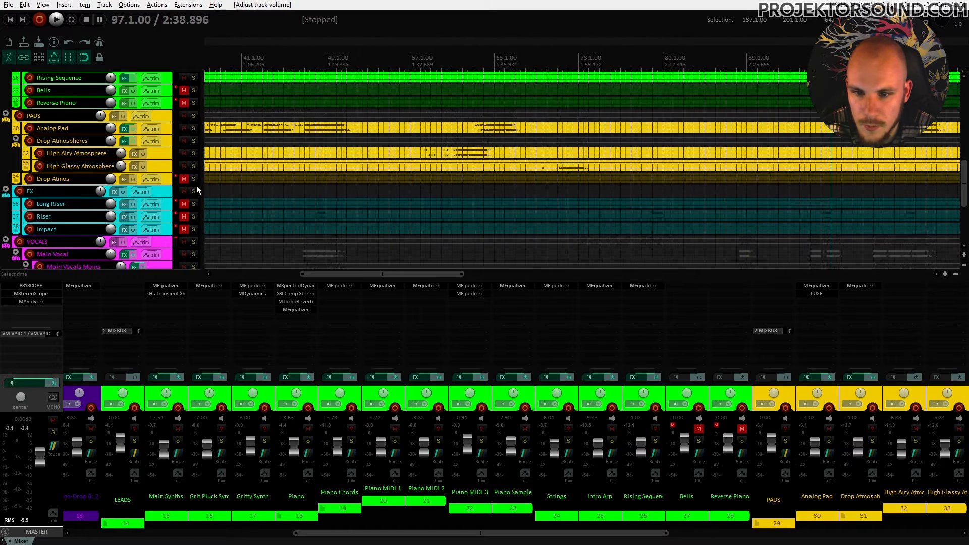
{"action": "left_click", "coordinate": [183, 179]}
{"action": "left_click", "coordinate": [326, 178]}
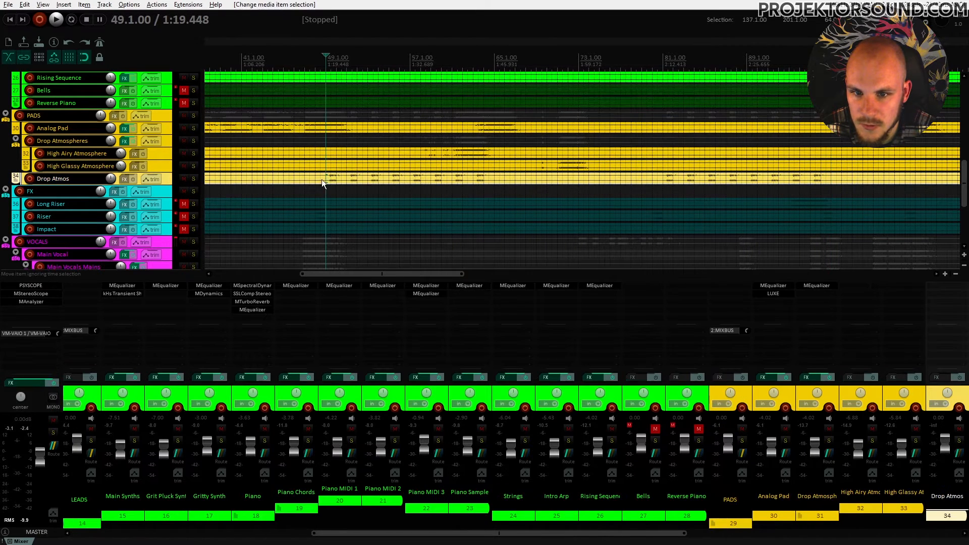
{"action": "key", "text": "space"}
{"action": "left_click_drag", "start_coordinate": [112, 179], "coordinate": [111, 186]}
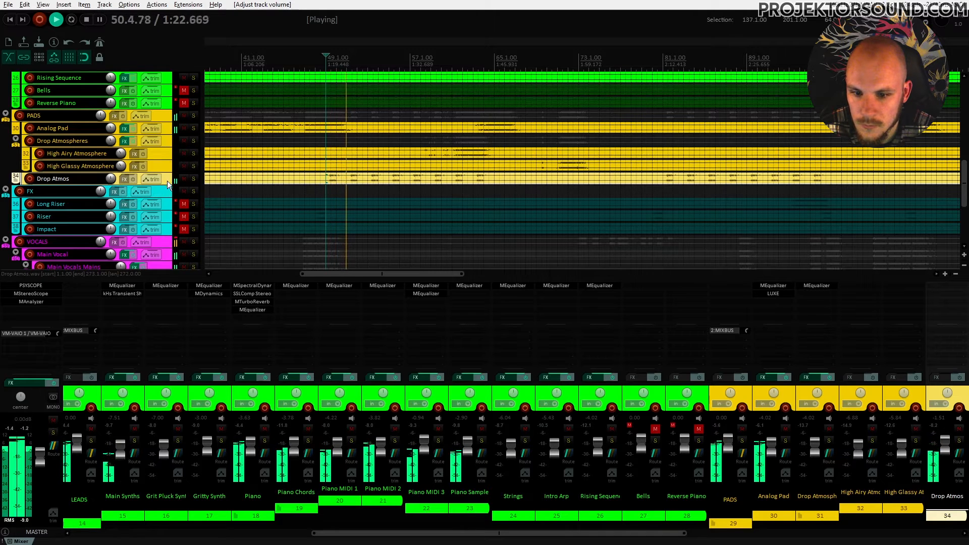
Shape Drop Atmos with a new MEqualizer, cutting near 556 Hz and lifting the upper mids with band 4, and set its volume to -1.32 dB
{"action": "double_click", "coordinate": [937, 291]}
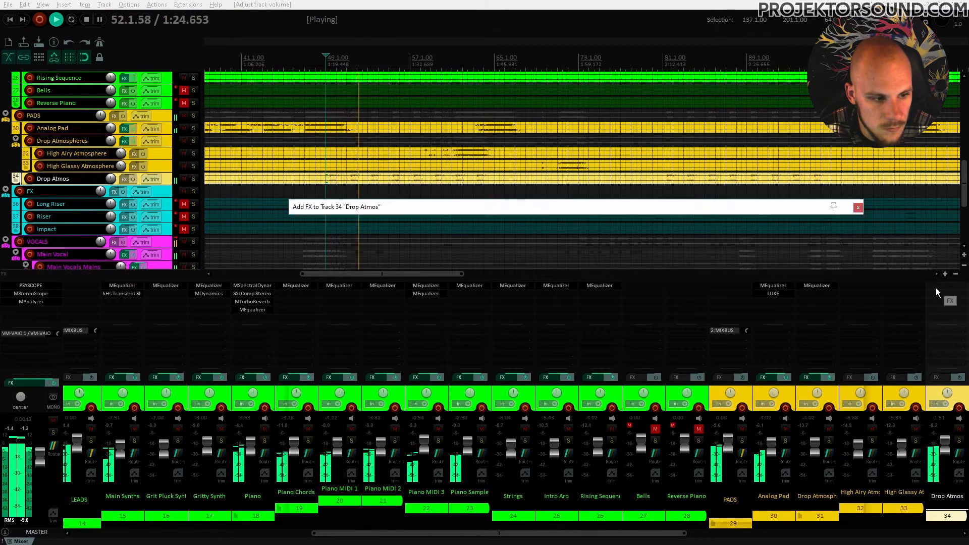
{"action": "double_click", "coordinate": [422, 302]}
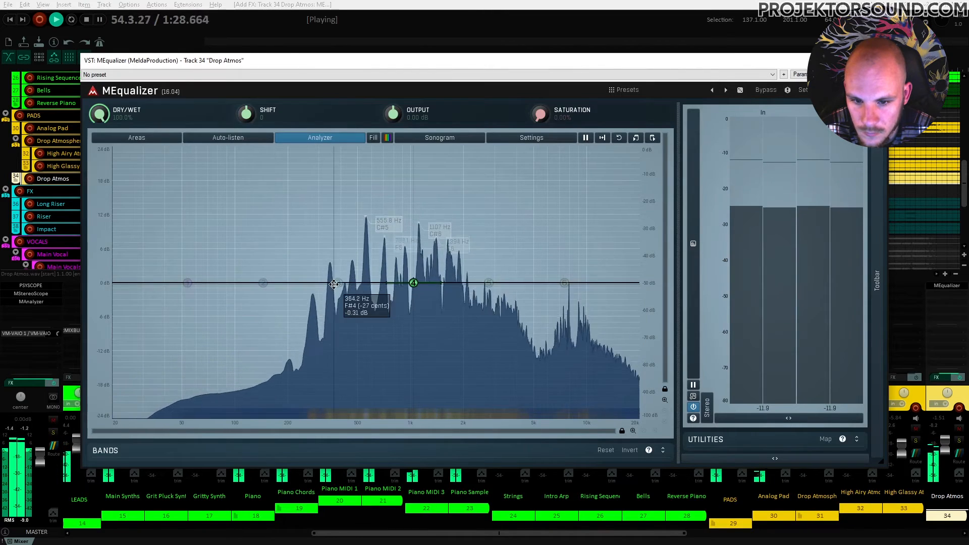
{"action": "double_click", "coordinate": [362, 305]}
{"action": "left_click_drag", "start_coordinate": [364, 306], "coordinate": [369, 312]}
{"action": "left_click_drag", "start_coordinate": [413, 282], "coordinate": [514, 263]}
{"action": "left_click", "coordinate": [877, 60]}
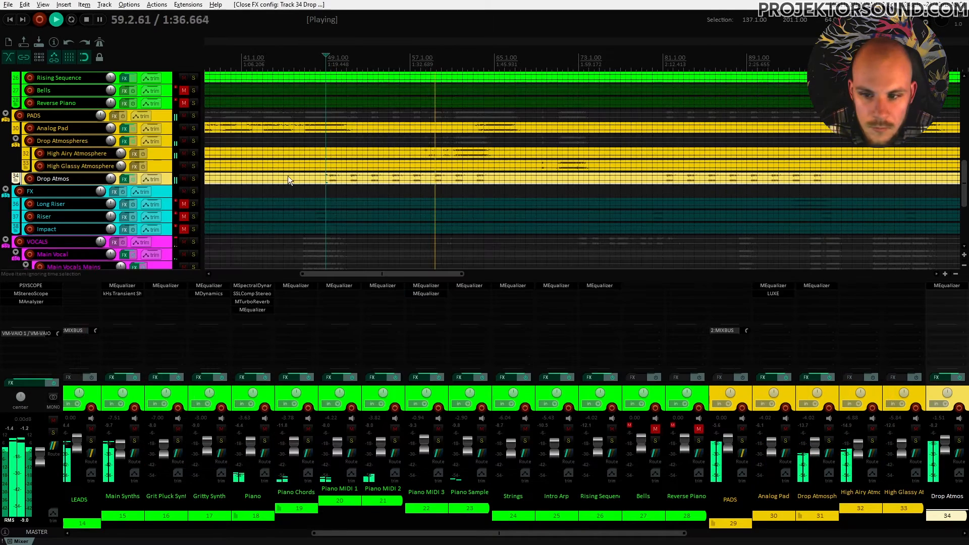
{"action": "left_click_drag", "start_coordinate": [111, 178], "coordinate": [110, 186]}
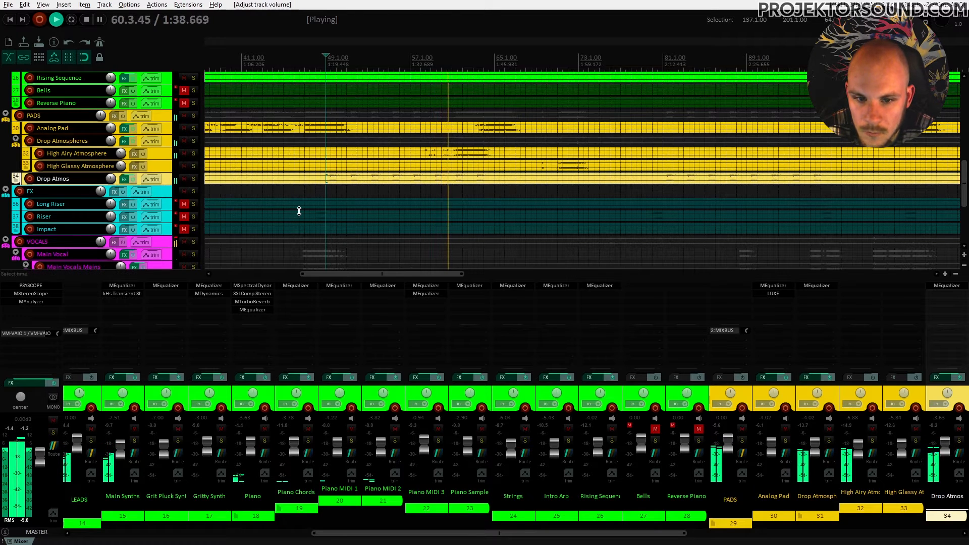
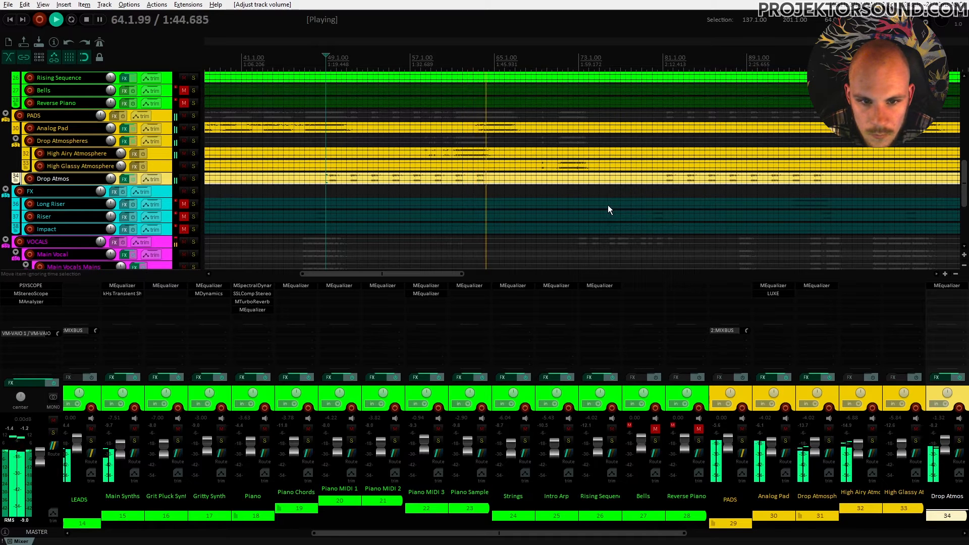
Move playback to bar 81 and add an MDynamics compressor after the equalizer on the Drop Atmos track
{"action": "left_click", "coordinate": [661, 180]}
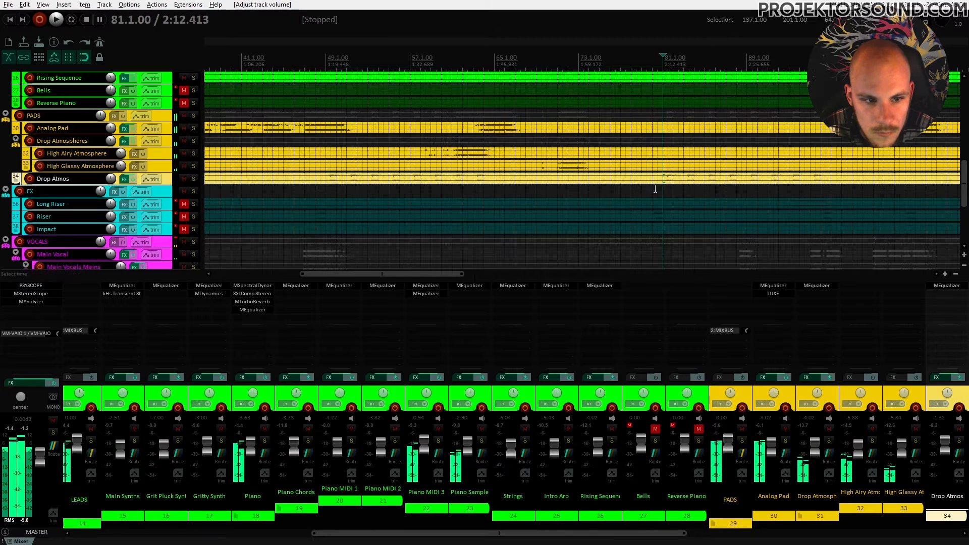
{"action": "double_click", "coordinate": [942, 294]}
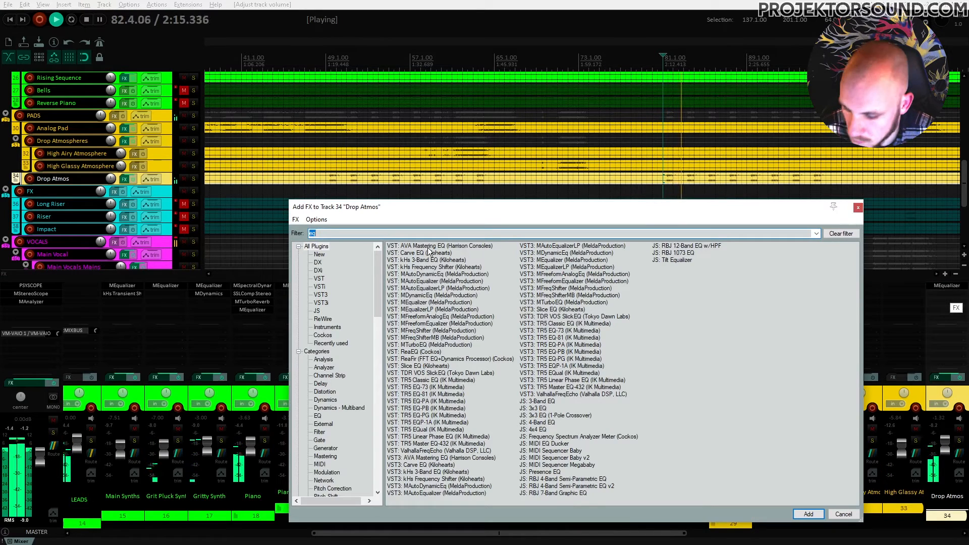
{"action": "type", "text": "e"}
{"action": "type", "text": "ynam"}
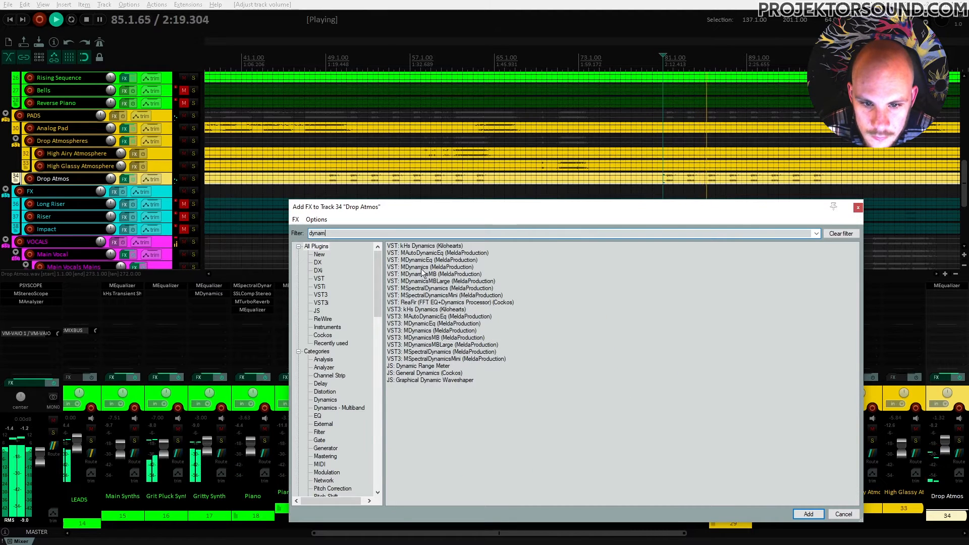
{"action": "double_click", "coordinate": [422, 268]}
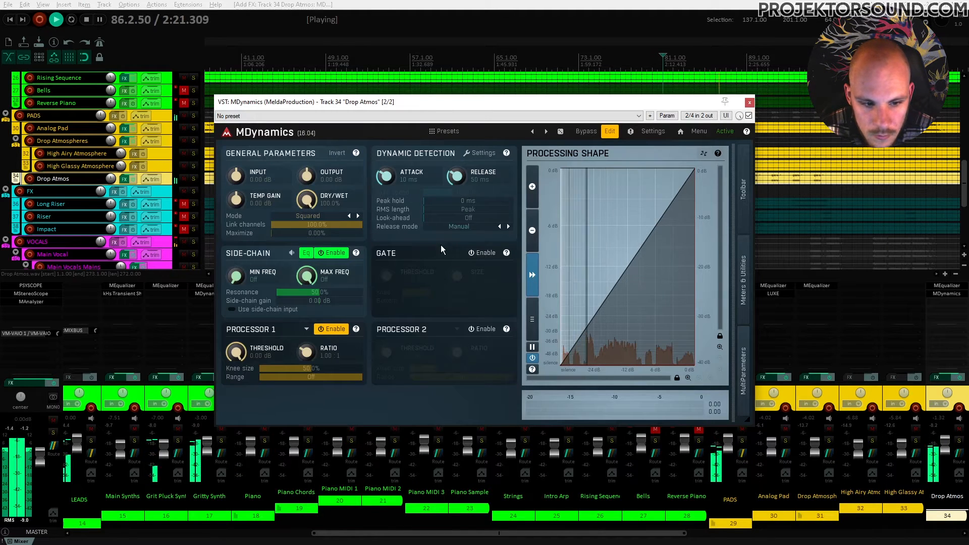
Set the Drop Atmos MDynamics to a -24.0 dB threshold, a 2.30:1 ratio and 2.50 dB of output gain
{"action": "left_click_drag", "start_coordinate": [239, 348], "coordinate": [240, 389]}
{"action": "left_click_drag", "start_coordinate": [309, 350], "coordinate": [309, 337]}
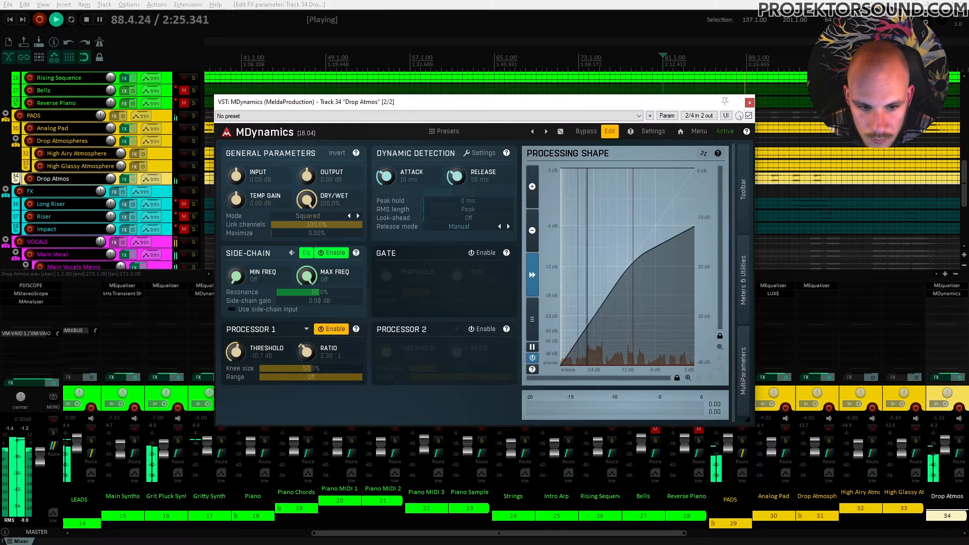
{"action": "left_click_drag", "start_coordinate": [237, 350], "coordinate": [238, 374]}
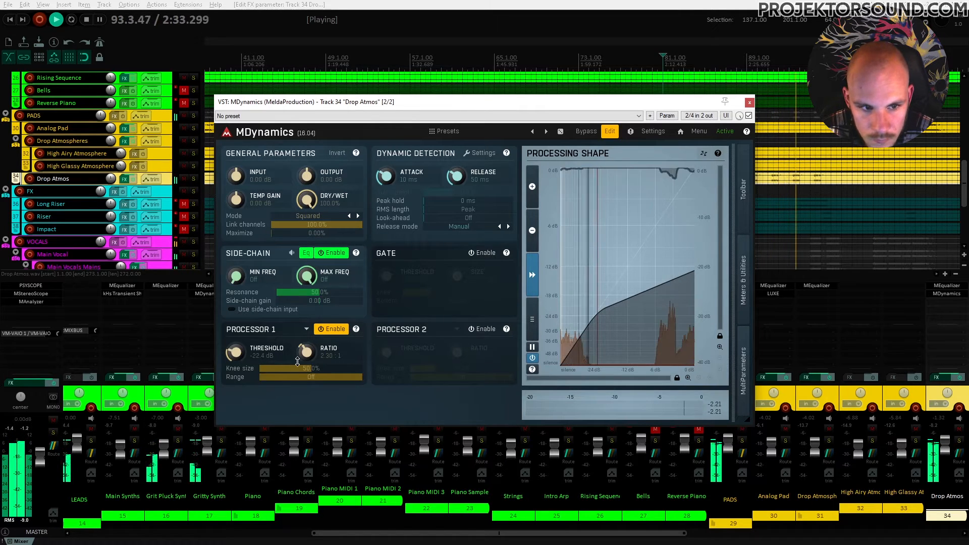
{"action": "left_click_drag", "start_coordinate": [236, 354], "coordinate": [236, 356]}
{"action": "left_click_drag", "start_coordinate": [312, 185], "coordinate": [312, 183]}
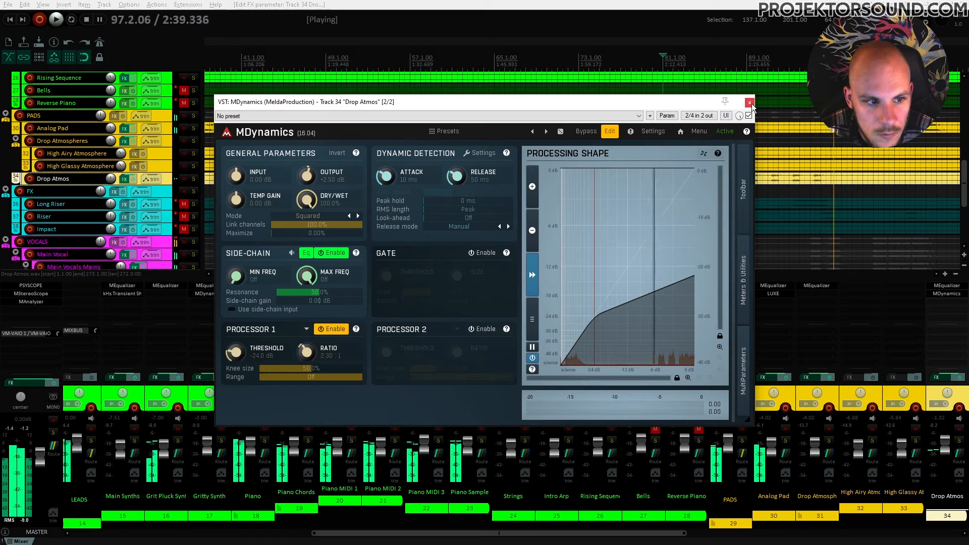
Check the compression from bar 81, close MDynamics and lower the Drop Atmos volume to -2.56 dB
{"action": "key", "text": "space"}
{"action": "key", "text": "space"}
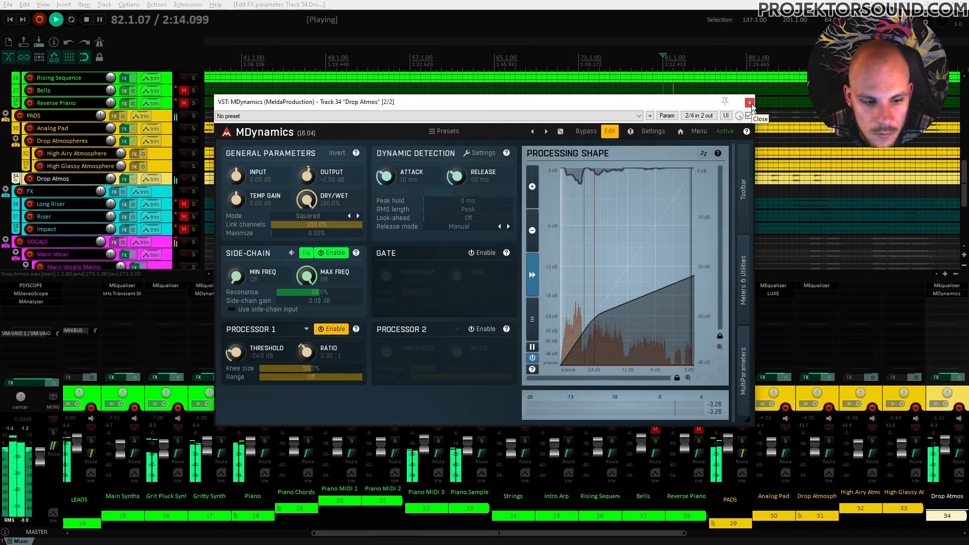
{"action": "left_click", "coordinate": [750, 104]}
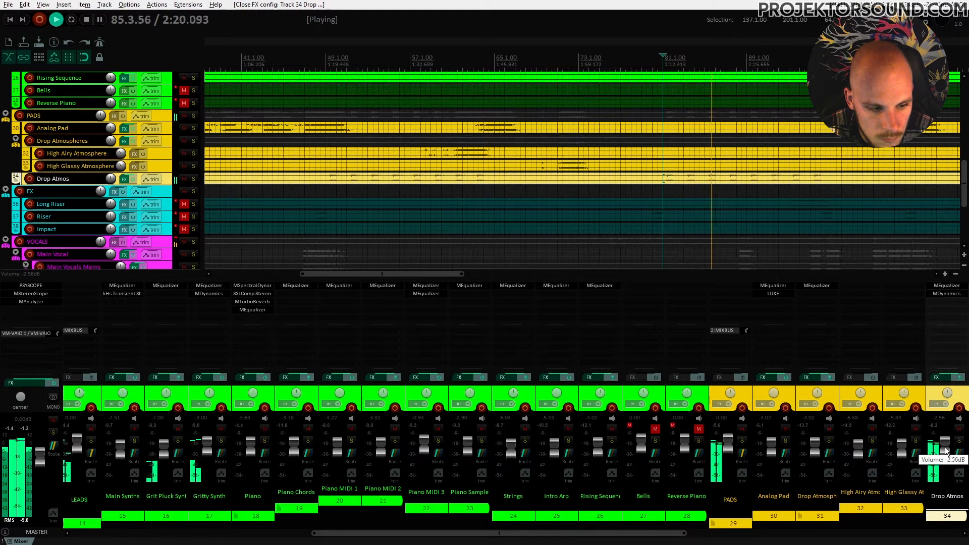
{"action": "scroll", "coordinate": [945, 446], "scroll_direction": "down", "scroll_amount": 2}
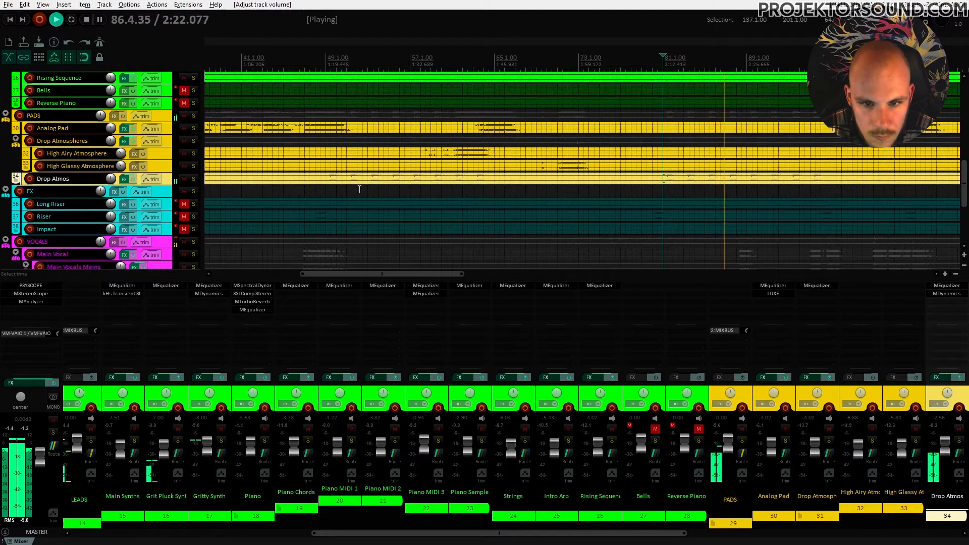
Listen to the transition from bar 48 while looking over the lead, bass and drum tracks
{"action": "left_click", "coordinate": [313, 174]}
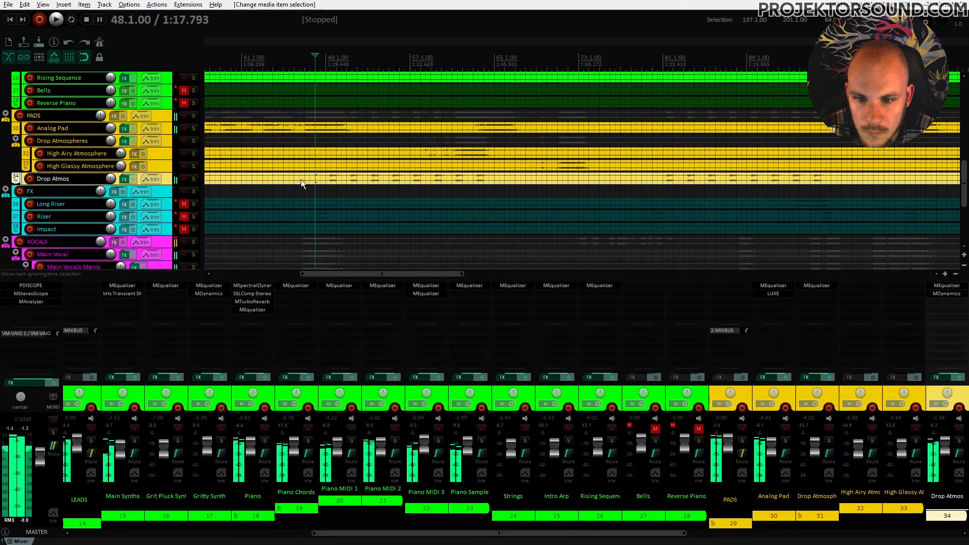
{"action": "scroll", "coordinate": [323, 192], "scroll_direction": "up", "scroll_amount": 3}
{"action": "scroll", "coordinate": [324, 194], "scroll_direction": "up", "scroll_amount": 5}
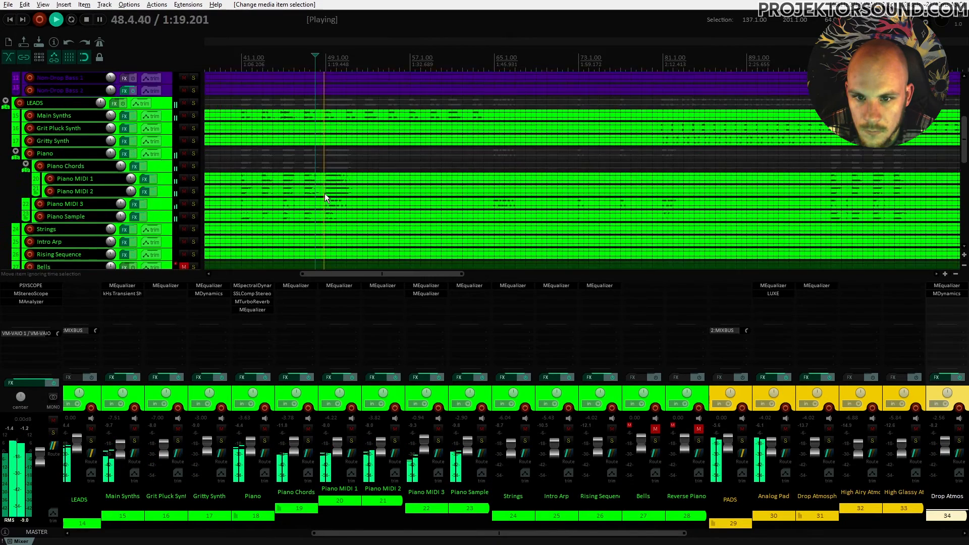
{"action": "scroll", "coordinate": [325, 193], "scroll_direction": "down", "scroll_amount": 5}
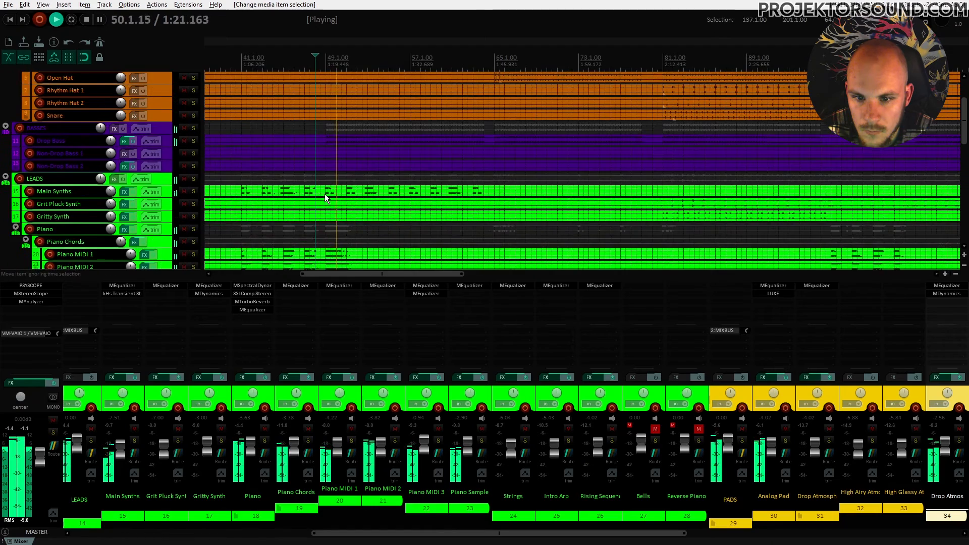
{"action": "scroll", "coordinate": [325, 194], "scroll_direction": "up", "scroll_amount": 5}
{"action": "key", "text": "space"}
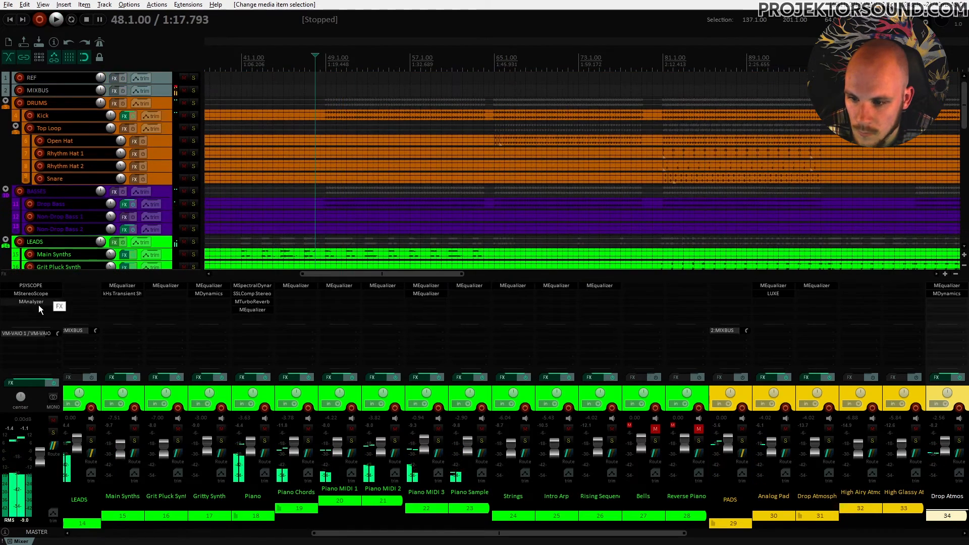
Open the master track's MAnalyzer and examine the mix's spectrum while playing from bar 49
{"action": "left_click", "coordinate": [325, 67]}
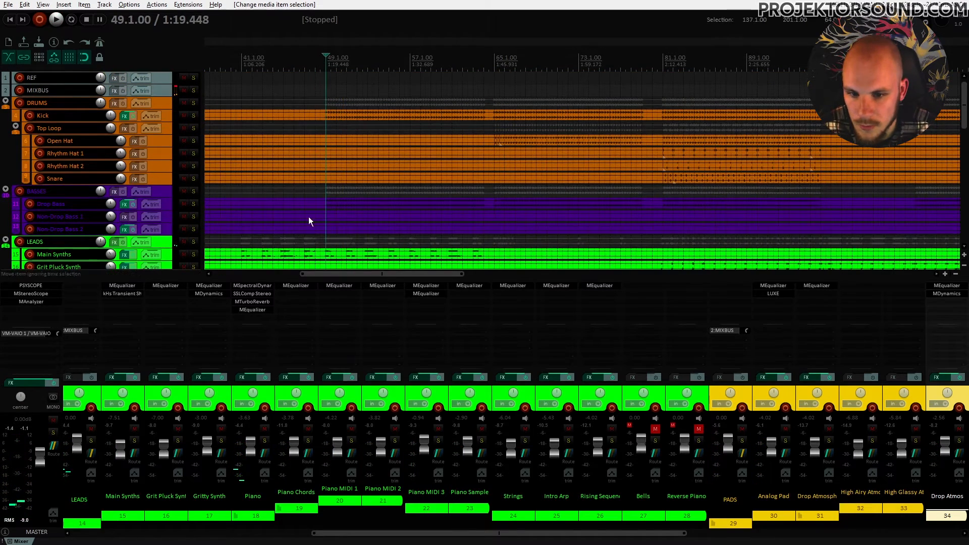
{"action": "scroll", "coordinate": [310, 221], "scroll_direction": "down", "scroll_amount": 2}
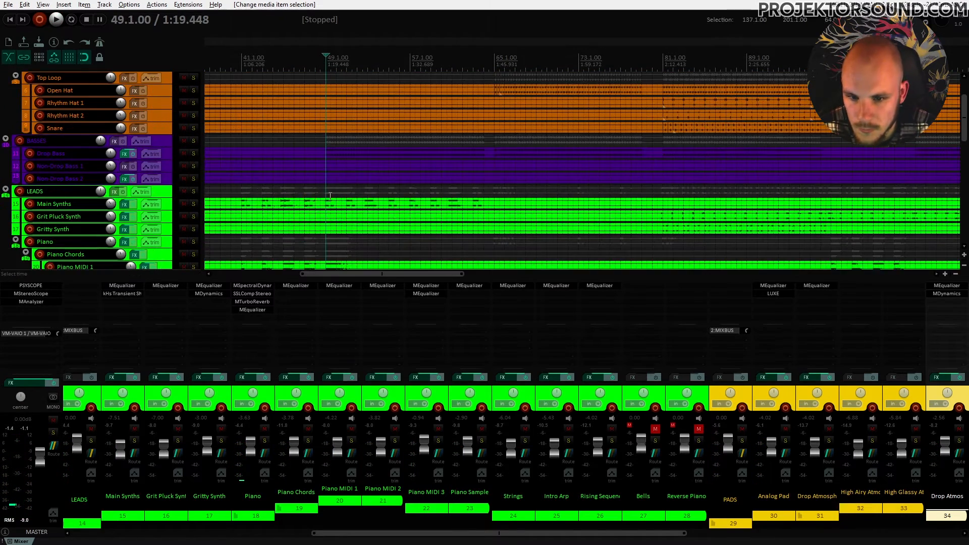
{"action": "left_click", "coordinate": [32, 303]}
{"action": "key", "text": "space"}
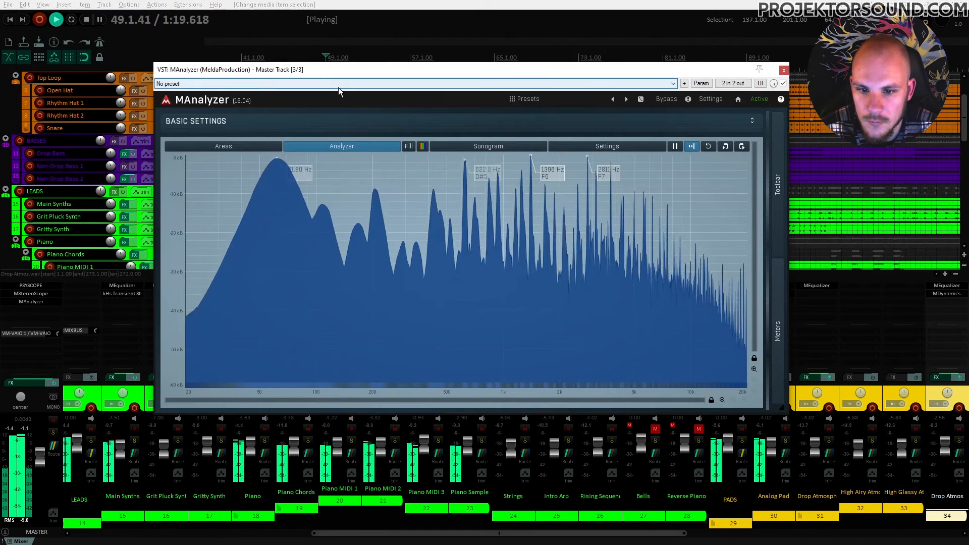
Turn off normalization in MAnalyzer, recheck the mix's spectrum from bar 49 and close the analyzer
{"action": "key", "text": "space"}
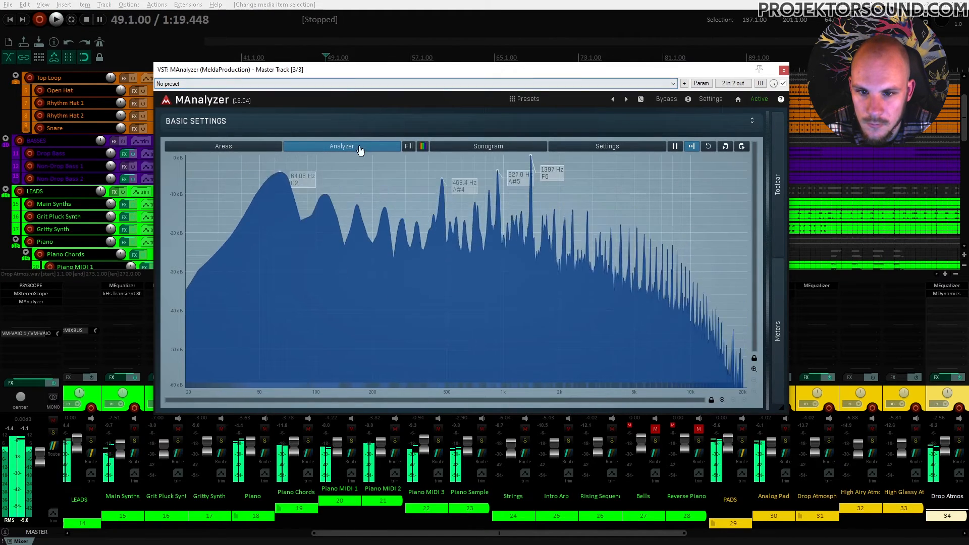
{"action": "left_click", "coordinate": [607, 146]}
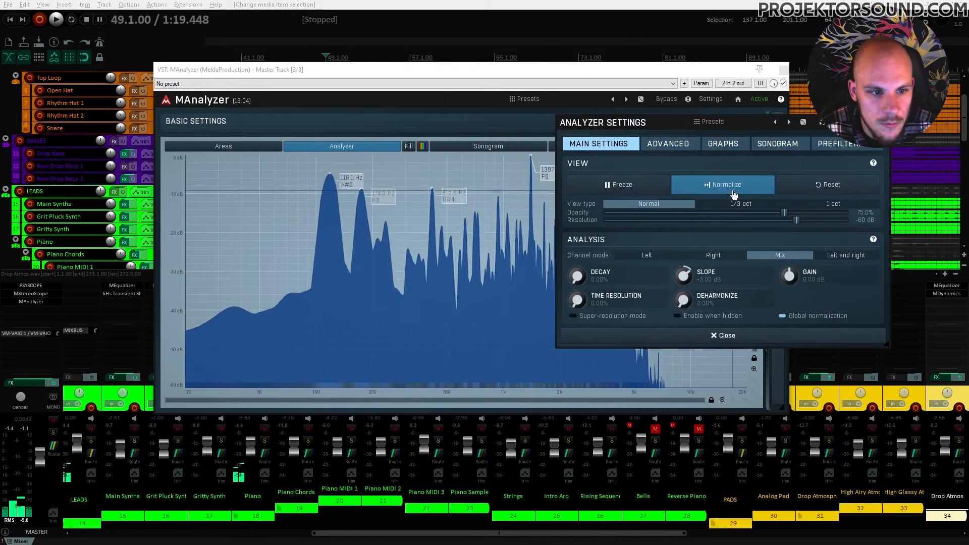
{"action": "left_click", "coordinate": [767, 193]}
{"action": "left_click", "coordinate": [683, 111]}
{"action": "key", "text": "space"}
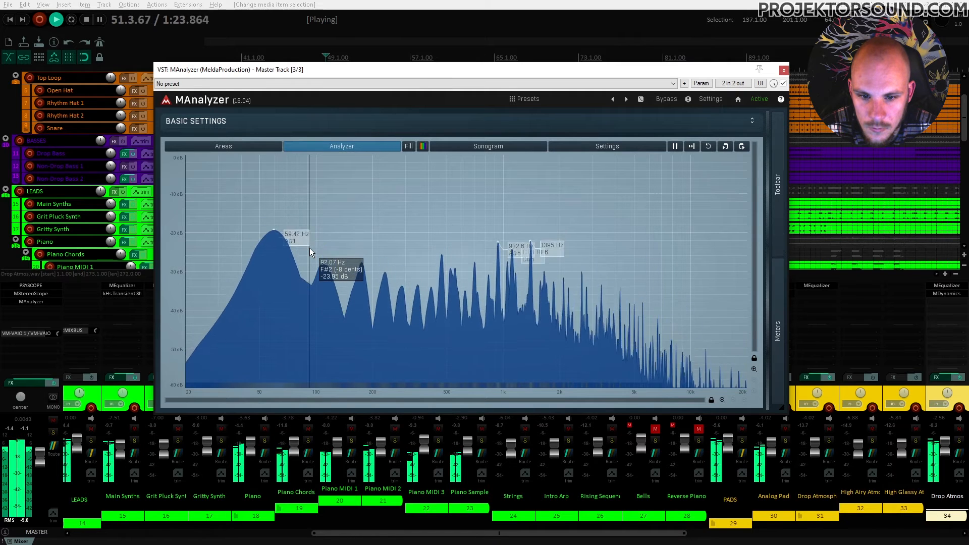
{"action": "key", "text": "space"}
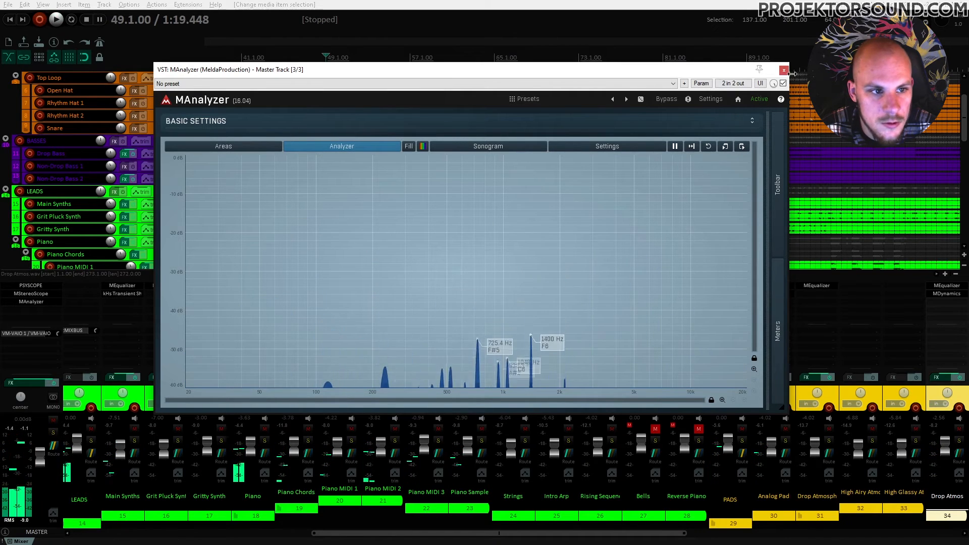
{"action": "left_click", "coordinate": [783, 70]}
Mute the BASSES and DRUMS groups and examine the remaining tracks' spectrum in the master MAnalyzer from bar 49
{"action": "left_click", "coordinate": [183, 141]}
{"action": "scroll", "coordinate": [169, 152], "scroll_direction": "up", "scroll_amount": 2}
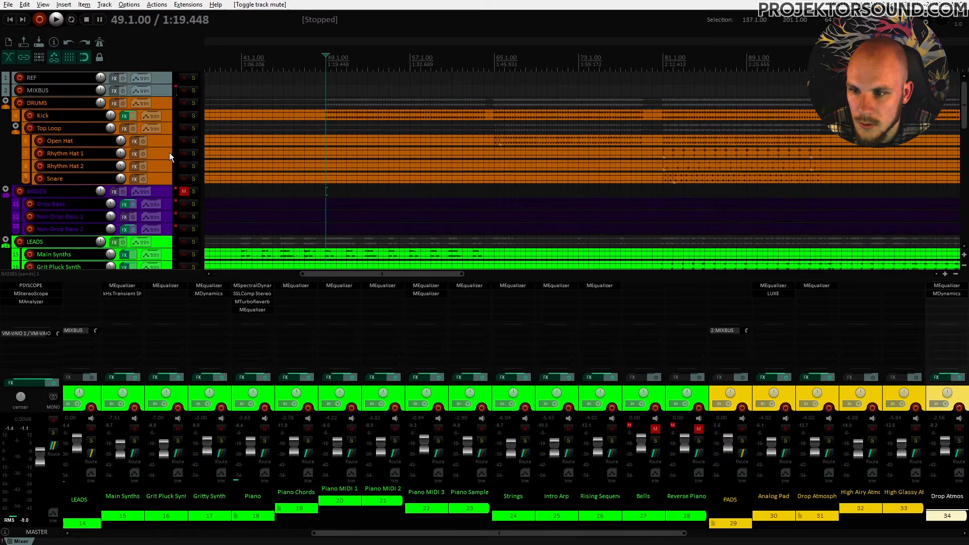
{"action": "left_click", "coordinate": [183, 103]}
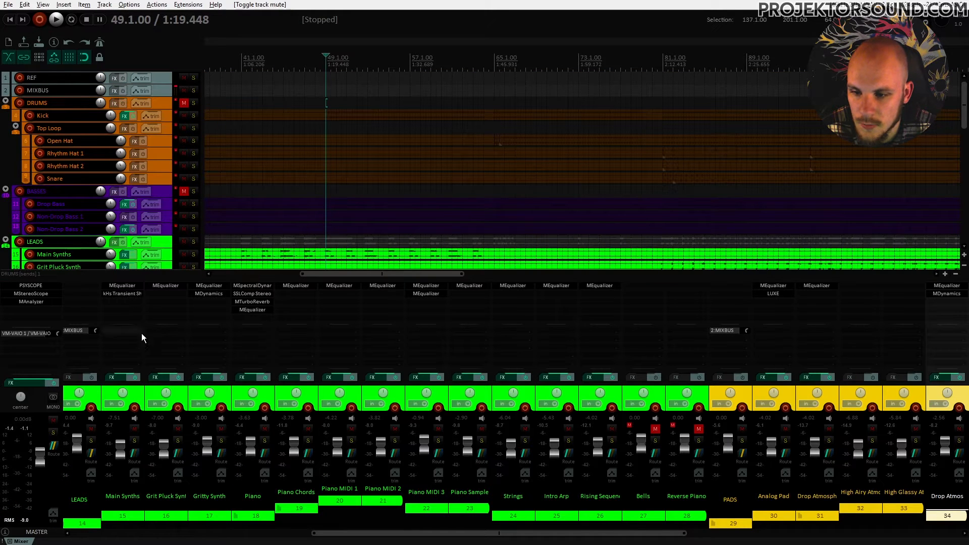
{"action": "left_click", "coordinate": [27, 302]}
{"action": "key", "text": "space"}
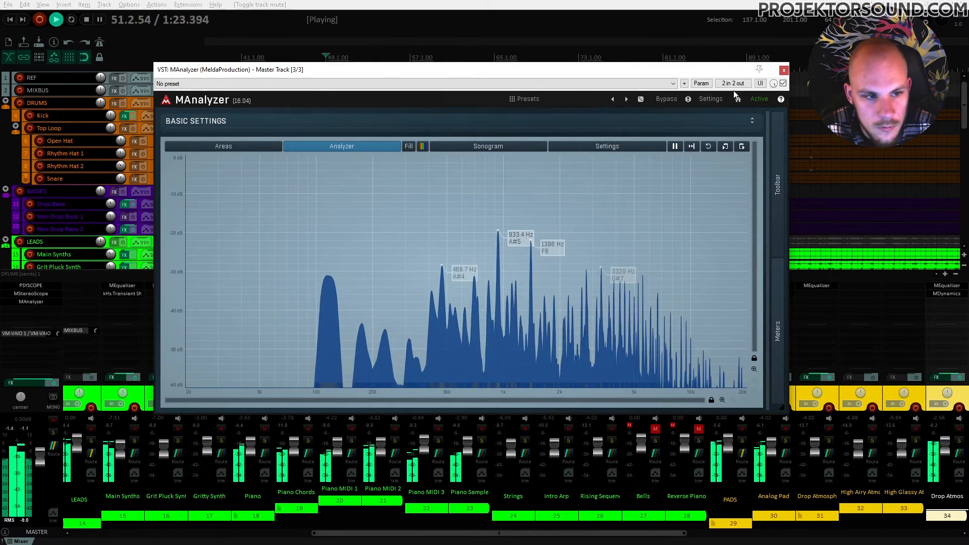
{"action": "left_click", "coordinate": [784, 70]}
Solo the Piano group and open its MEqualizer while playing from bar 49
{"action": "scroll", "coordinate": [263, 198], "scroll_direction": "down", "scroll_amount": 5}
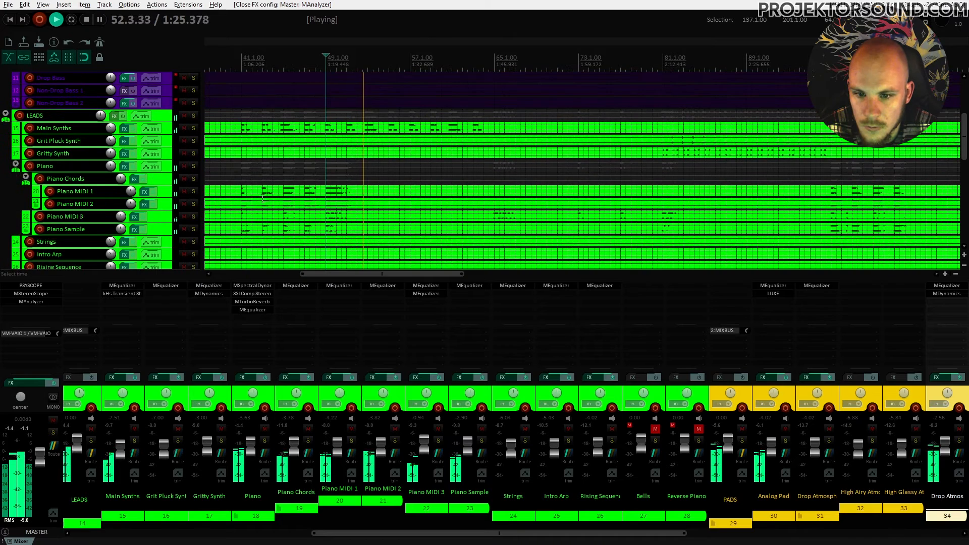
{"action": "key", "text": "space"}
{"action": "left_click", "coordinate": [193, 167]}
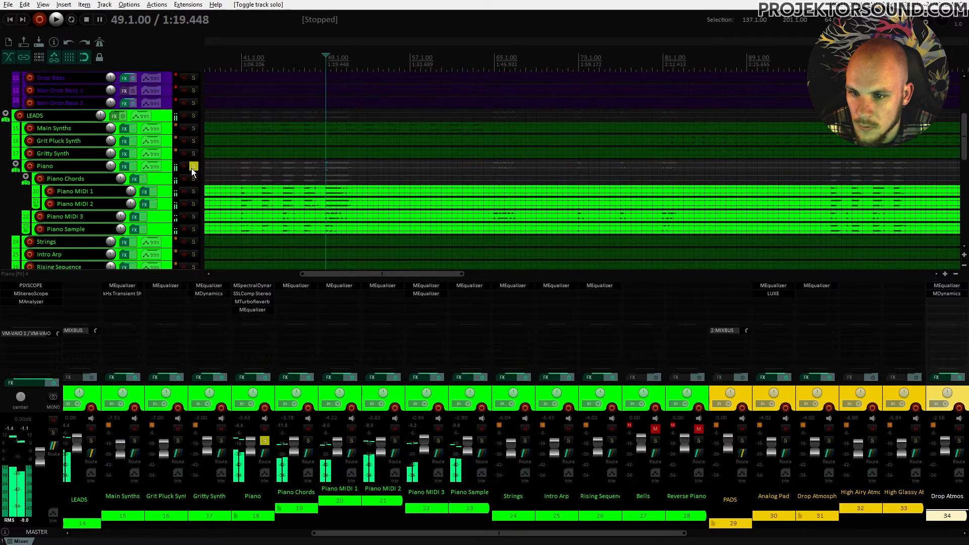
{"action": "key", "text": "space"}
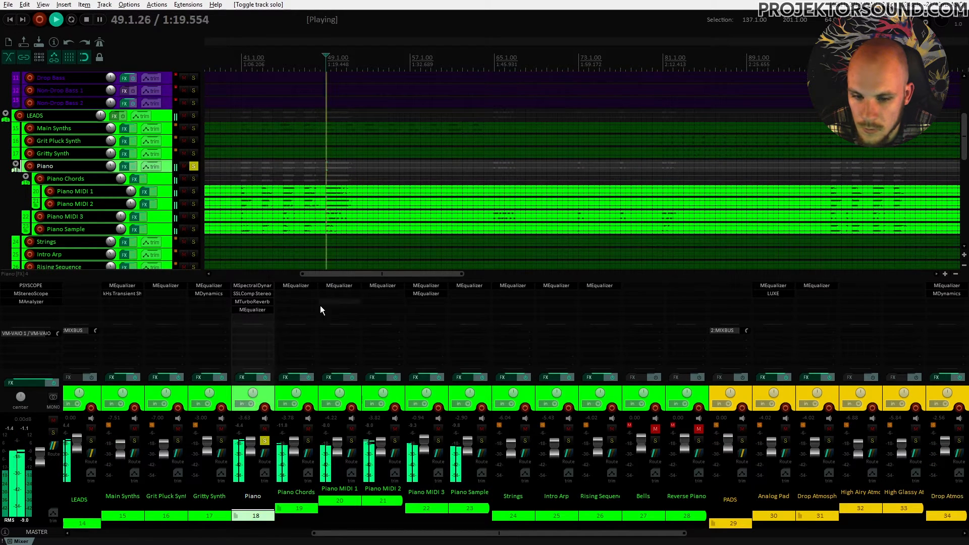
{"action": "left_click", "coordinate": [252, 311]}
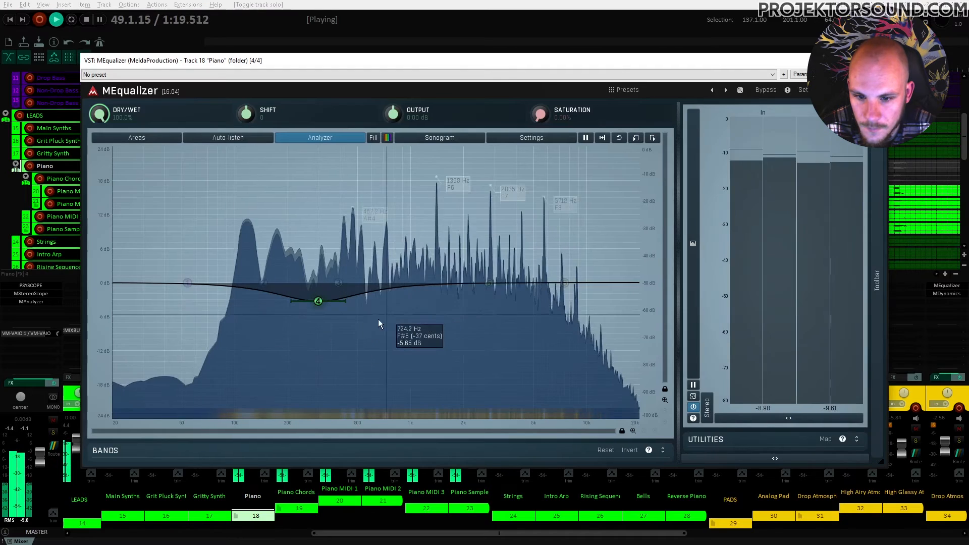
Change band 1 of the Piano MEqualizer to a 12 dB/oct high-pass at about 157 Hz
{"action": "key", "text": "space"}
{"action": "left_click", "coordinate": [186, 283]}
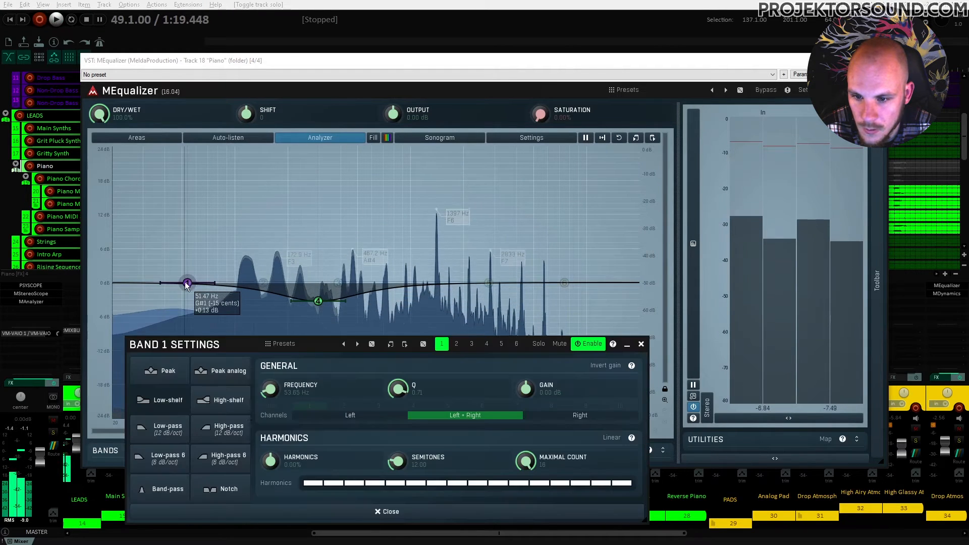
{"action": "left_click", "coordinate": [208, 428]}
{"action": "left_click", "coordinate": [641, 344]}
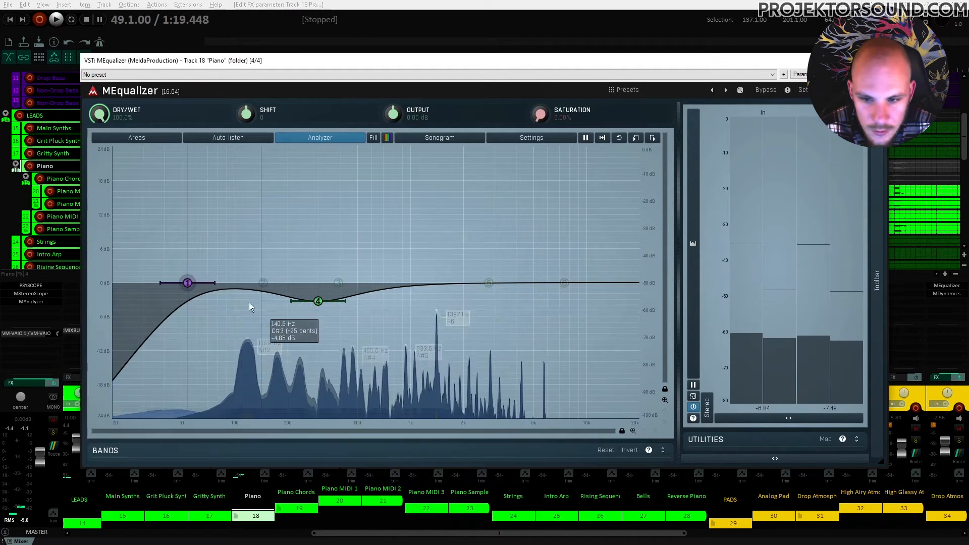
{"action": "left_click_drag", "start_coordinate": [188, 282], "coordinate": [271, 292]}
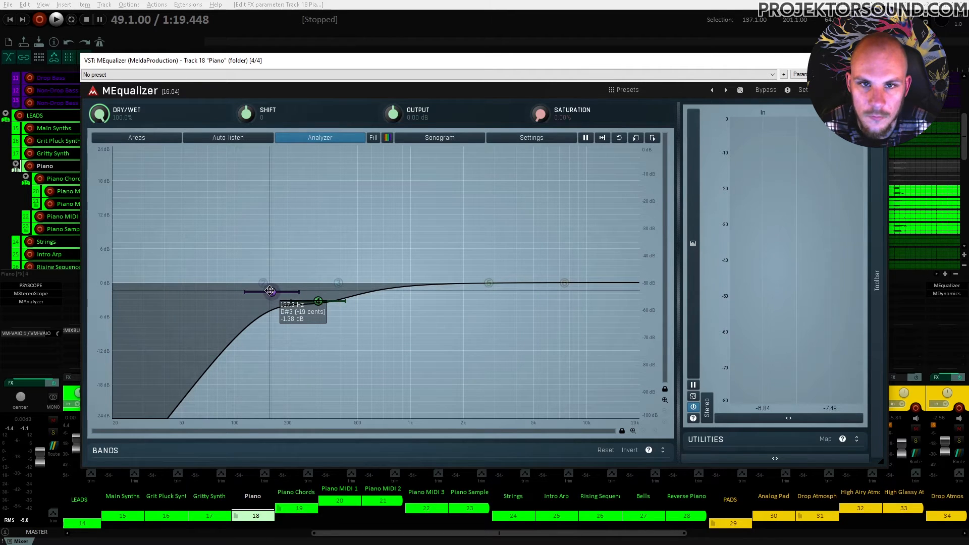
Raise the Piano high-pass frequency slightly while listening and close the MEqualizer
{"action": "key", "text": "space"}
{"action": "left_click_drag", "start_coordinate": [270, 291], "coordinate": [276, 292]}
{"action": "key", "text": "space"}
{"action": "left_click", "coordinate": [876, 60]}
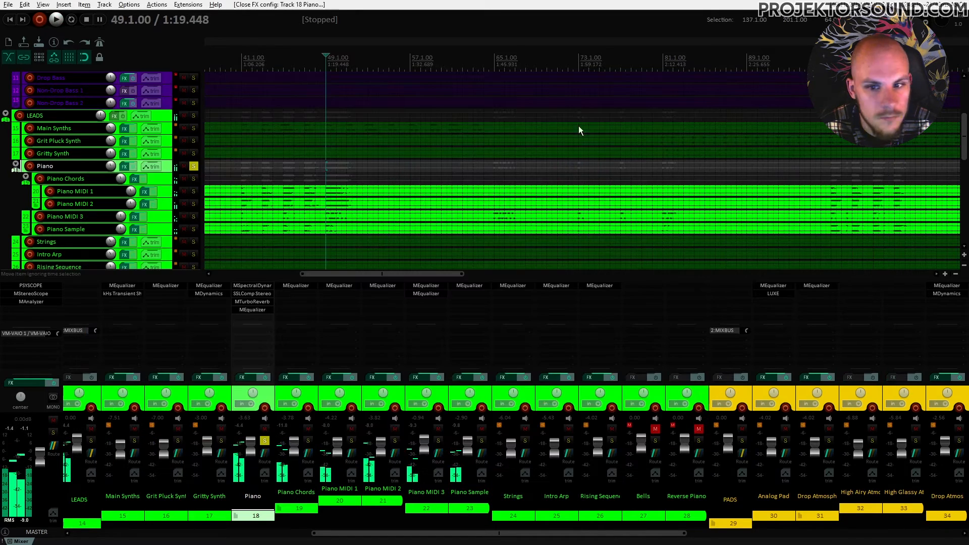
Unsolo the Piano group, unmute the DRUMS and BASSES groups and play the mix from just before bar 49
{"action": "left_click", "coordinate": [193, 166]}
{"action": "scroll", "coordinate": [189, 174], "scroll_direction": "up", "scroll_amount": 5}
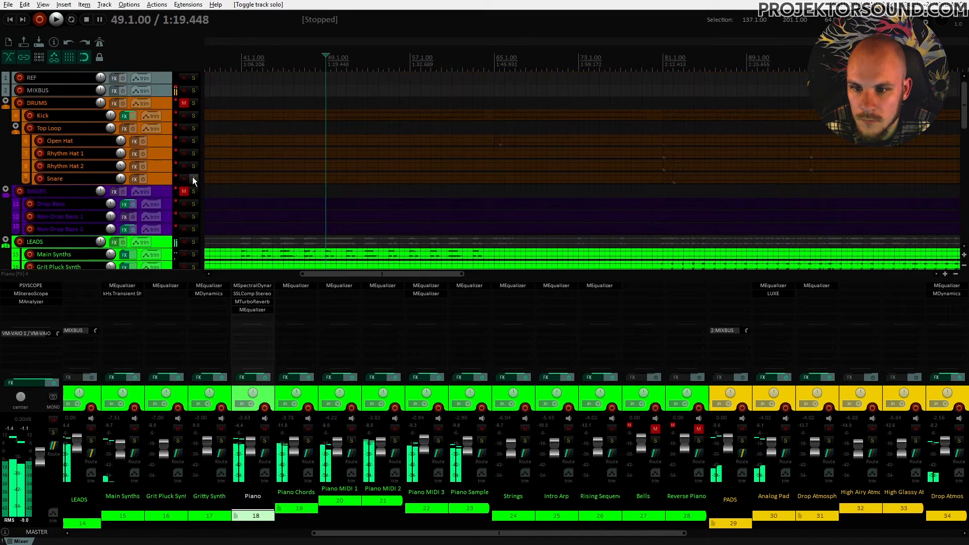
{"action": "scroll", "coordinate": [185, 132], "scroll_direction": "down", "scroll_amount": 5}
{"action": "key", "text": "space"}
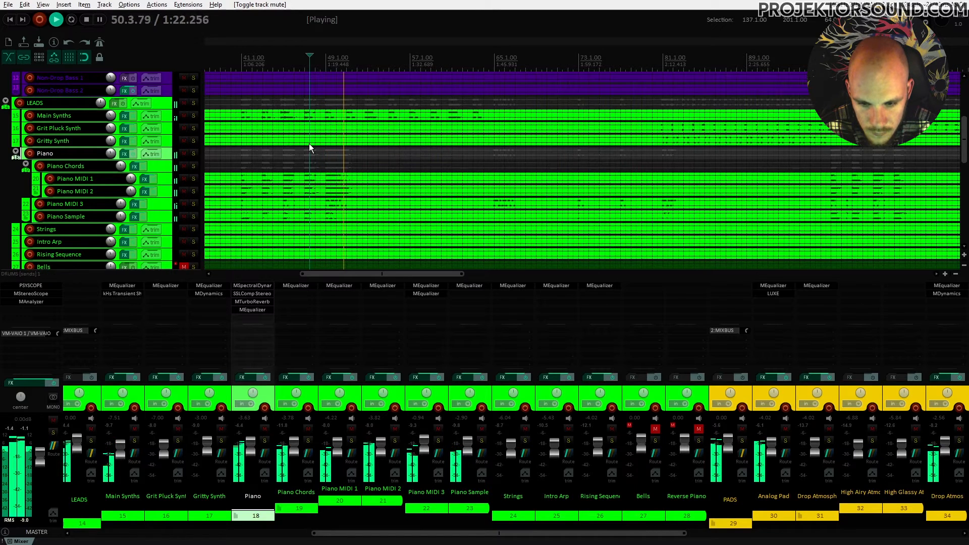
Listen to the mix up to about bar 57 while looking over the drum, lead, pad, FX and vocal tracks
{"action": "scroll", "coordinate": [309, 144], "scroll_direction": "down", "scroll_amount": 2}
{"action": "scroll", "coordinate": [343, 172], "scroll_direction": "up", "scroll_amount": 5}
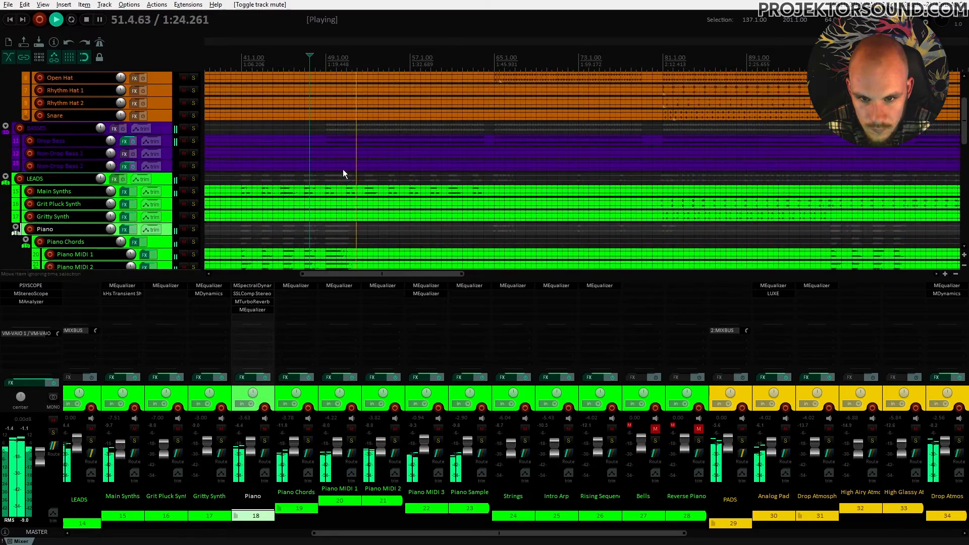
{"action": "scroll", "coordinate": [343, 174], "scroll_direction": "down", "scroll_amount": 6}
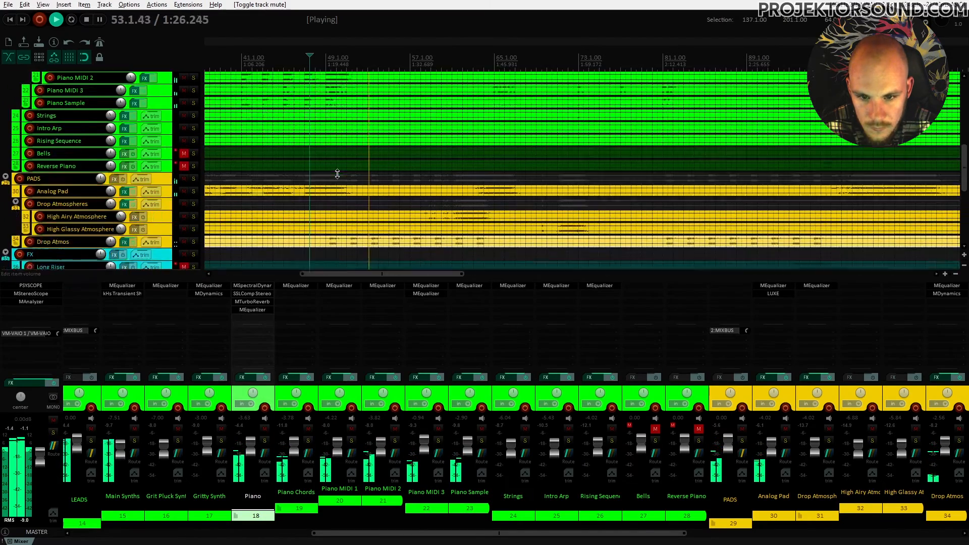
{"action": "scroll", "coordinate": [338, 174], "scroll_direction": "down", "scroll_amount": 6}
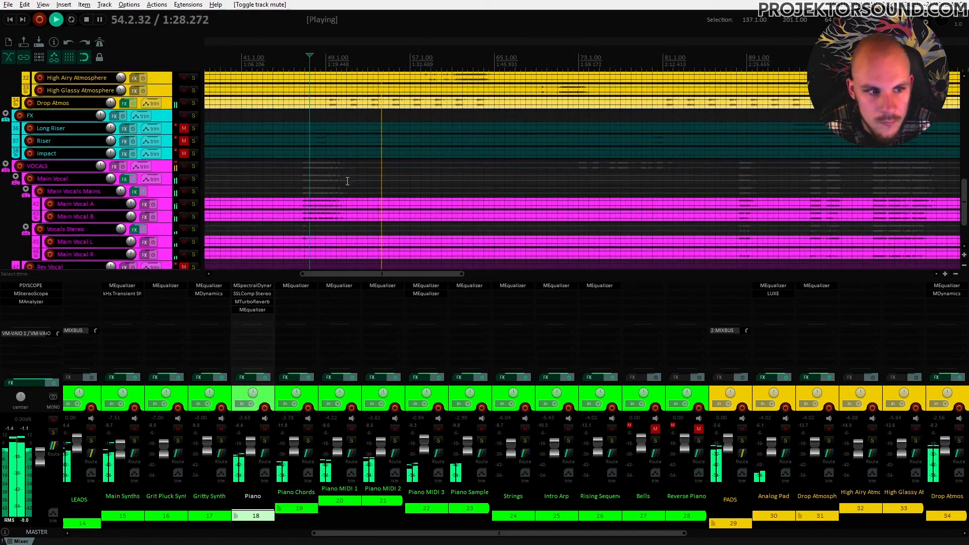
{"action": "scroll", "coordinate": [347, 181], "scroll_direction": "down", "scroll_amount": 2}
{"action": "scroll", "coordinate": [353, 182], "scroll_direction": "up", "scroll_amount": 8}
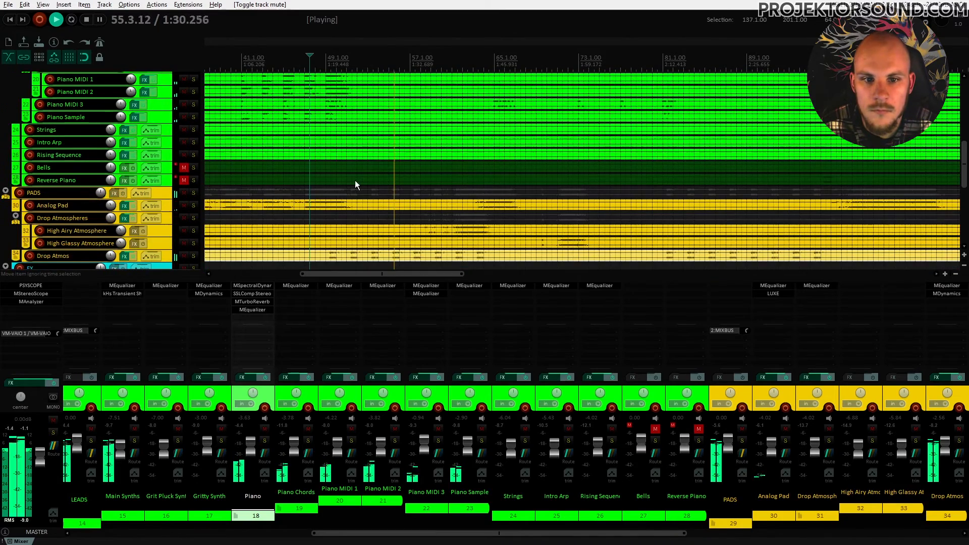
{"action": "scroll", "coordinate": [355, 180], "scroll_direction": "up", "scroll_amount": 2}
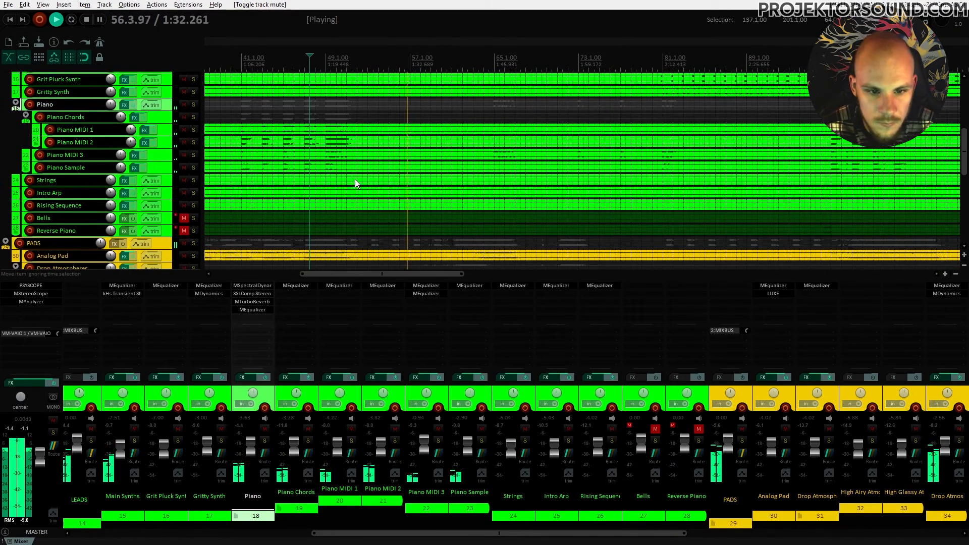
{"action": "scroll", "coordinate": [378, 180], "scroll_direction": "down", "scroll_amount": 2}
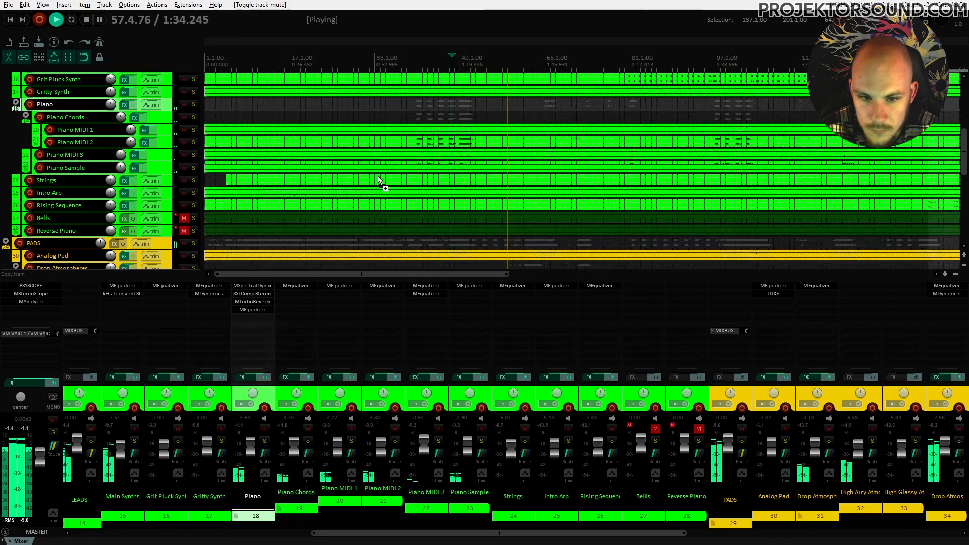
{"action": "scroll", "coordinate": [378, 180], "scroll_direction": "down", "scroll_amount": 2}
{"action": "key", "text": "space"}
Unmute the Bells track, play from bar 111 and lower its volume to -6.25 dB
{"action": "left_click", "coordinate": [503, 221]}
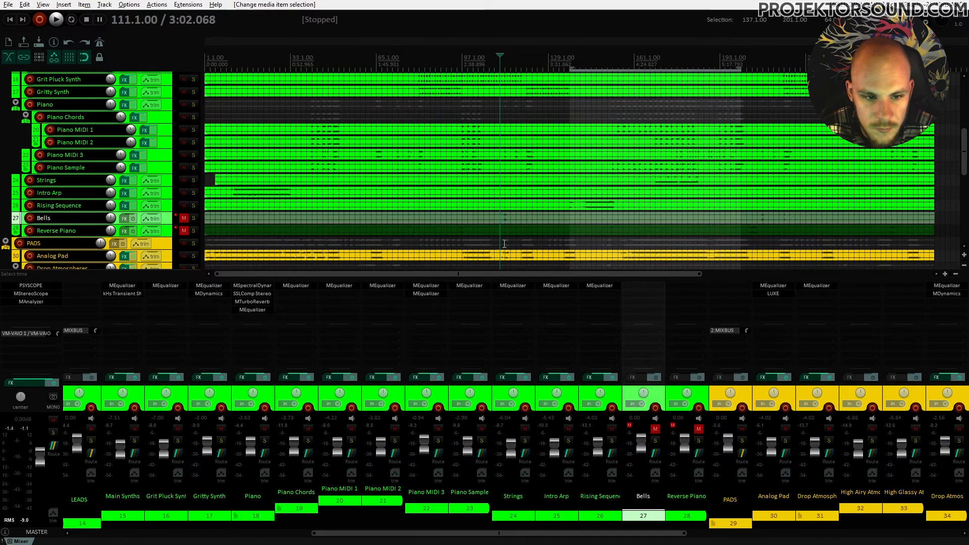
{"action": "scroll", "coordinate": [498, 212], "scroll_direction": "down", "scroll_amount": 6}
{"action": "scroll", "coordinate": [500, 186], "scroll_direction": "up", "scroll_amount": 4}
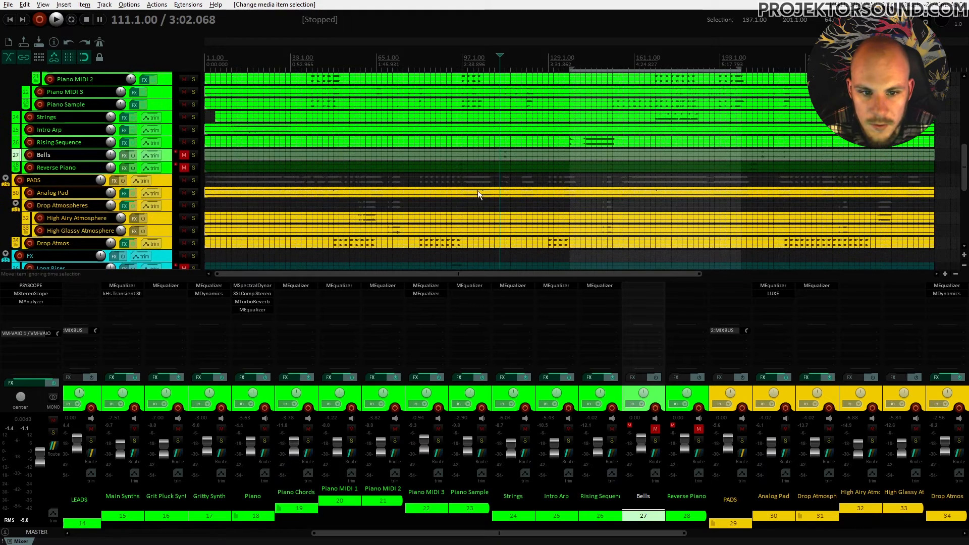
{"action": "scroll", "coordinate": [354, 236], "scroll_direction": "down", "scroll_amount": 2}
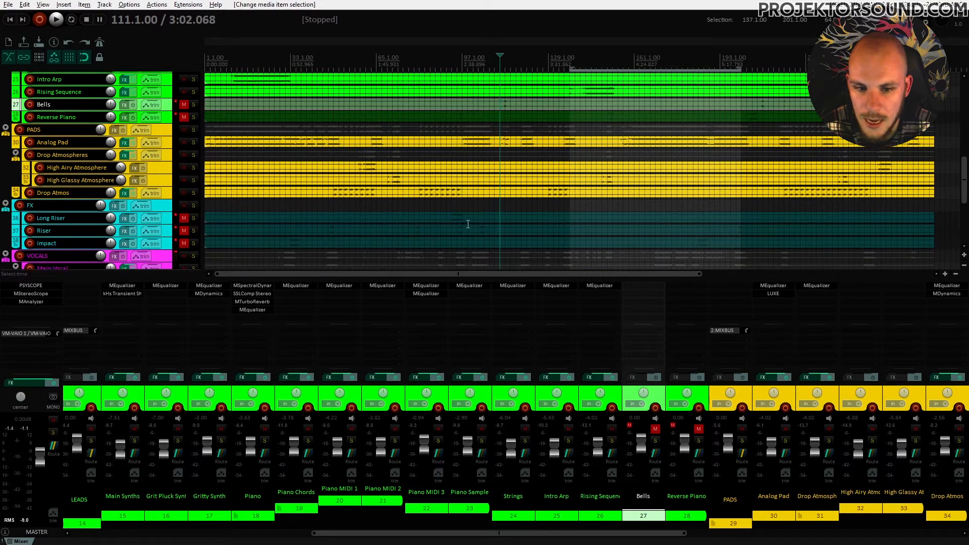
{"action": "scroll", "coordinate": [440, 225], "scroll_direction": "up", "scroll_amount": 2}
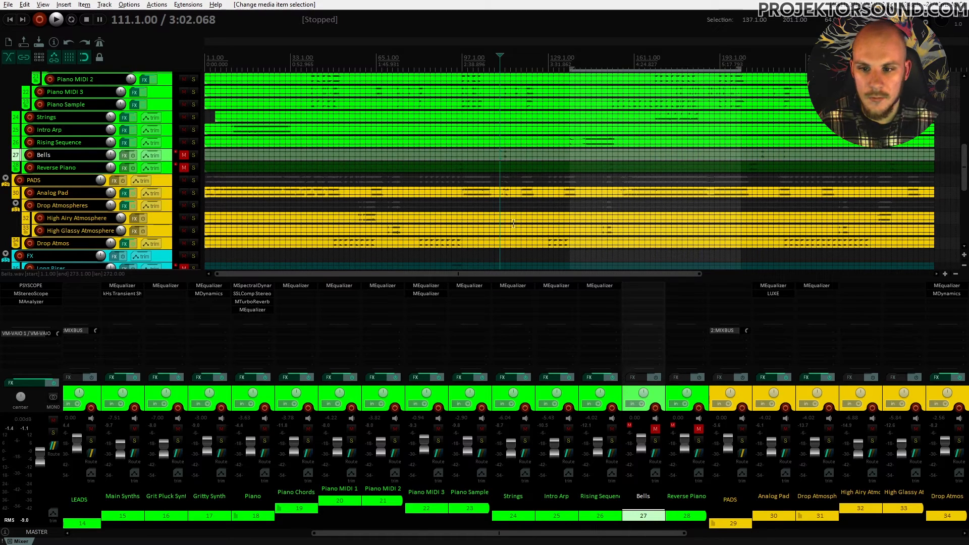
{"action": "left_click", "coordinate": [183, 155]}
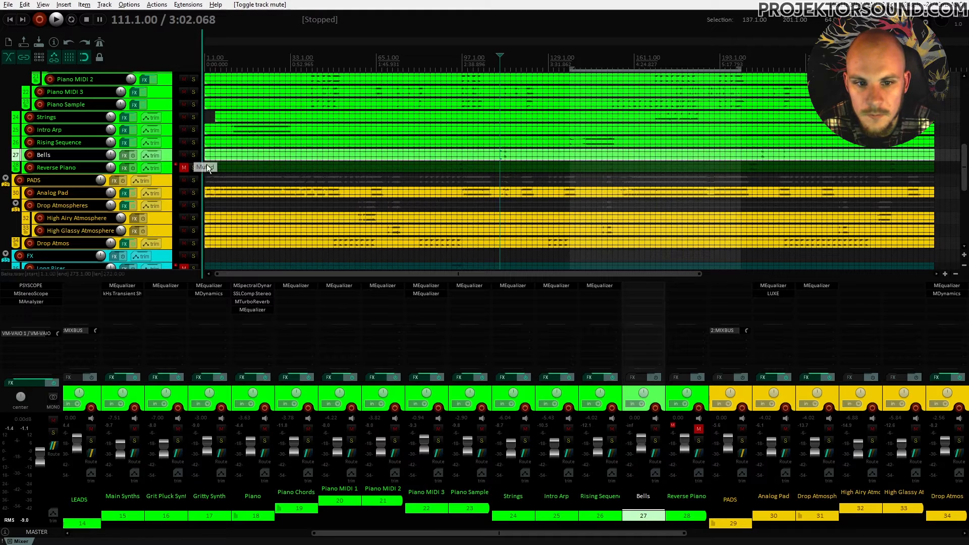
{"action": "key", "text": "space"}
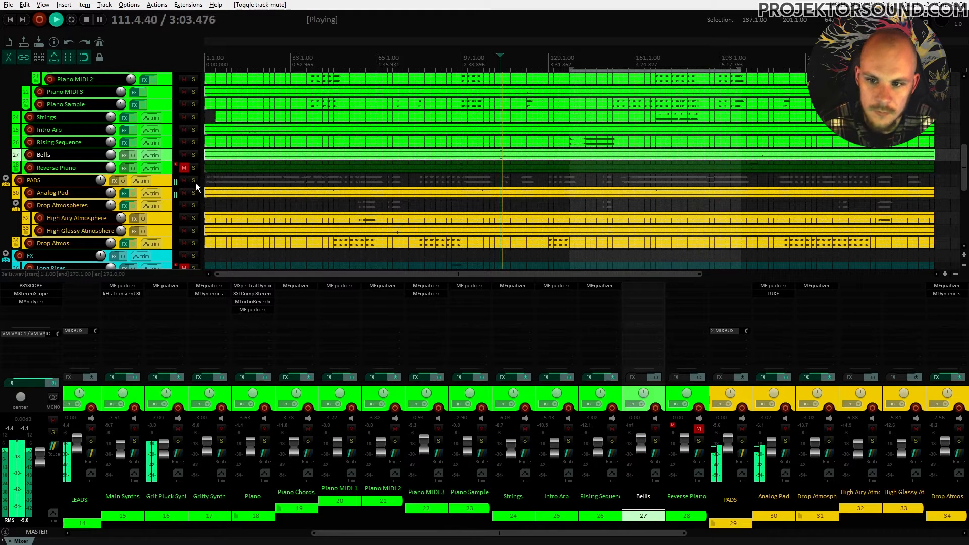
{"action": "mouse_move", "coordinate": [113, 158]}
{"action": "left_click_drag", "start_coordinate": [113, 159], "coordinate": [114, 177]}
{"action": "key", "text": "space"}
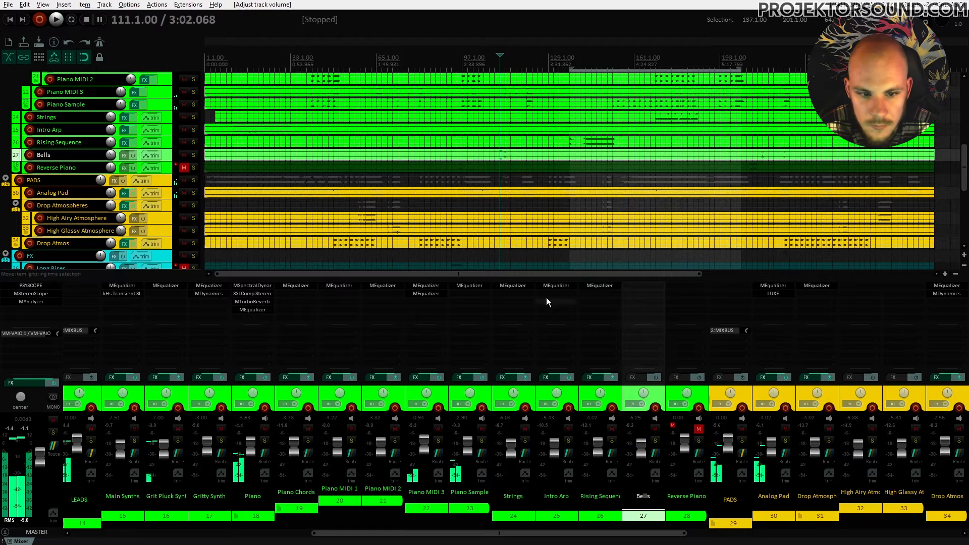
Add Soundtoys EchoBoy Jr to the Bells track and set it to a dotted 1/8 echo in Ping-Pong mode
{"action": "double_click", "coordinate": [649, 285]}
{"action": "type", "text": "dela"}
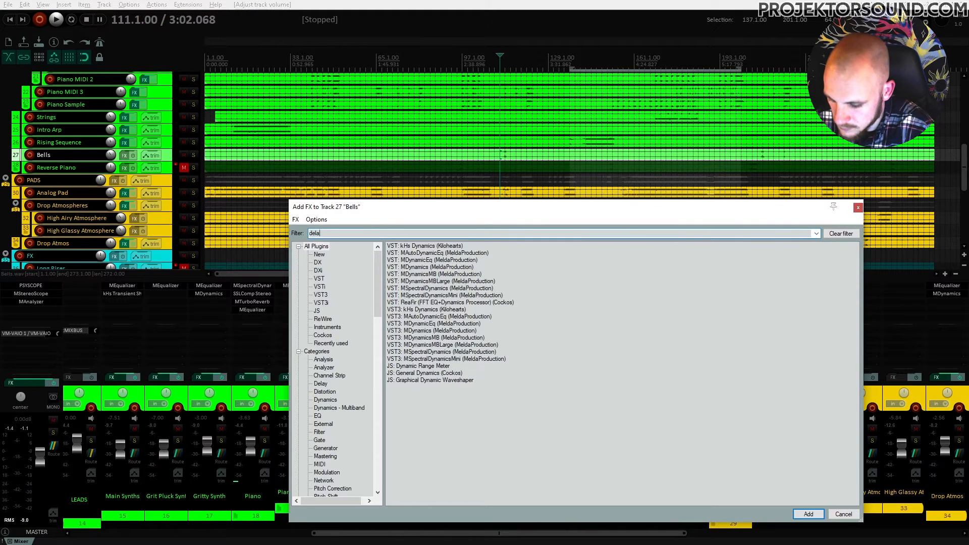
{"action": "type", "text": "y"}
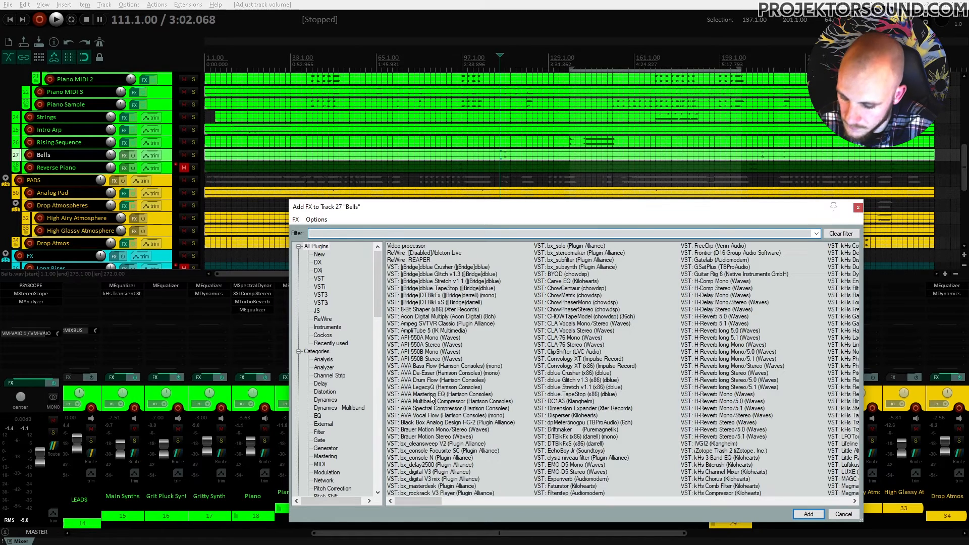
{"action": "type", "text": "echo"}
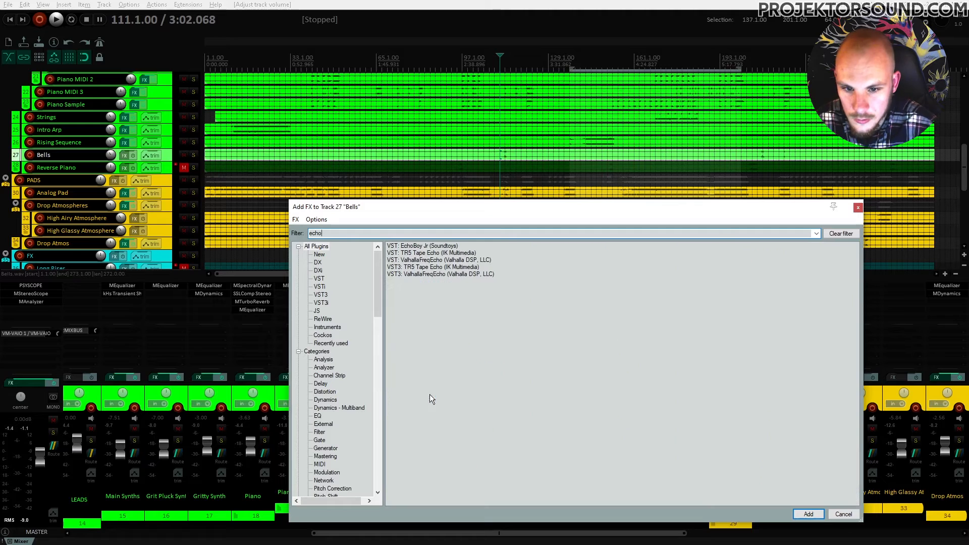
{"action": "left_click", "coordinate": [426, 247]}
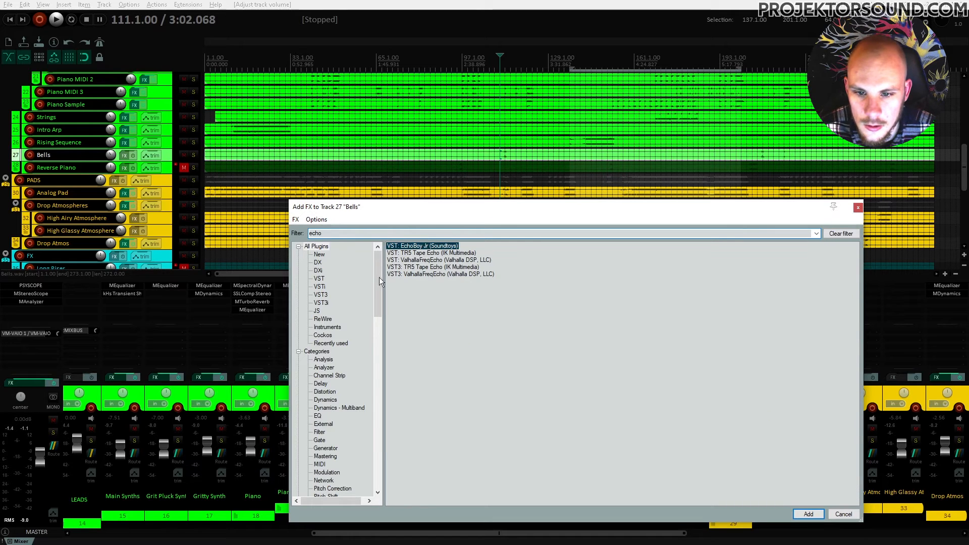
{"action": "double_click", "coordinate": [432, 247]}
{"action": "left_click", "coordinate": [393, 307]}
{"action": "left_click", "coordinate": [324, 311]}
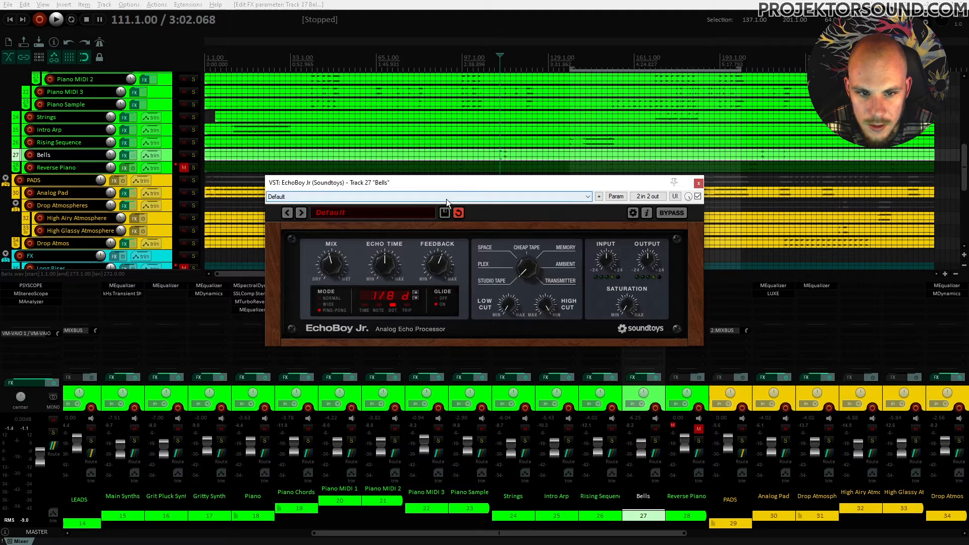
Audition the delayed Bells in the mix and add MEqualizer after the delay on the Bells track
{"action": "key", "text": "space"}
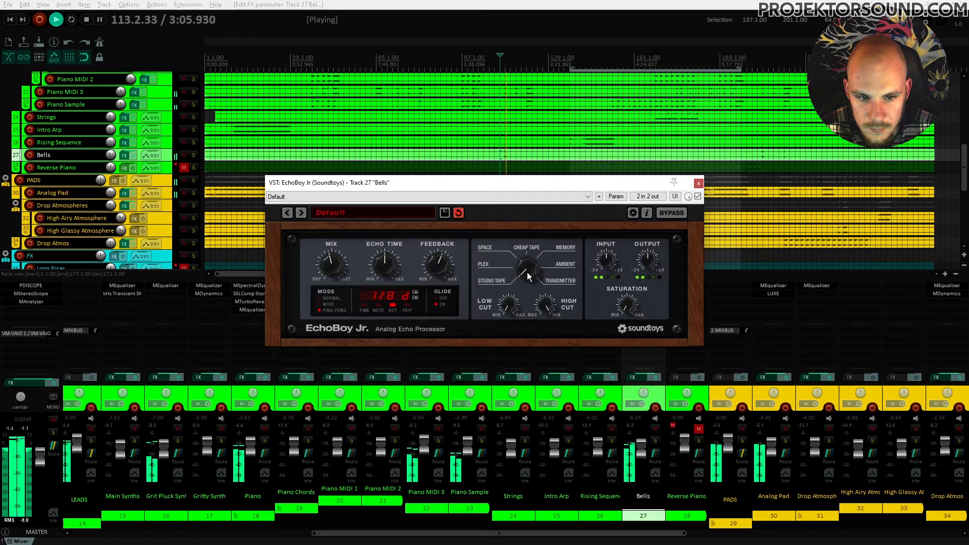
{"action": "left_click", "coordinate": [698, 184]}
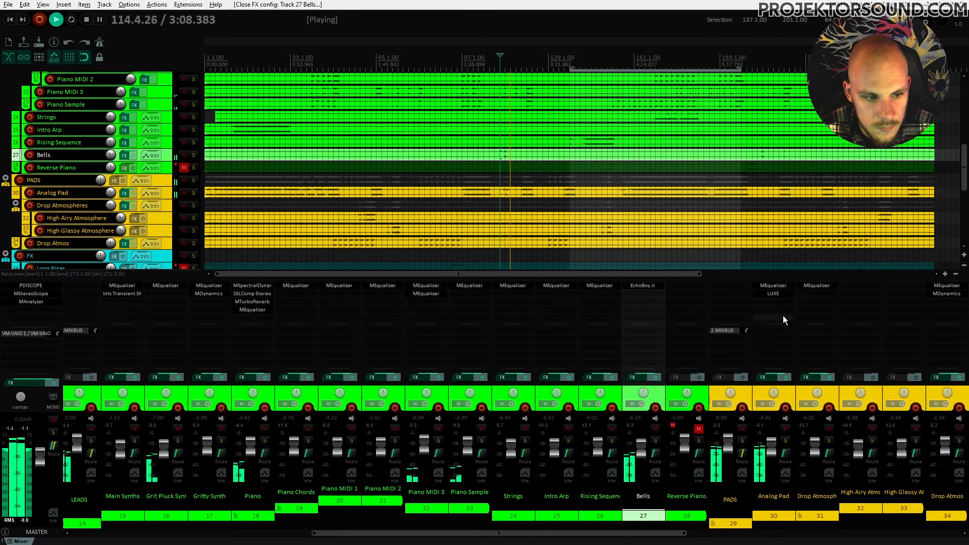
{"action": "double_click", "coordinate": [646, 294]}
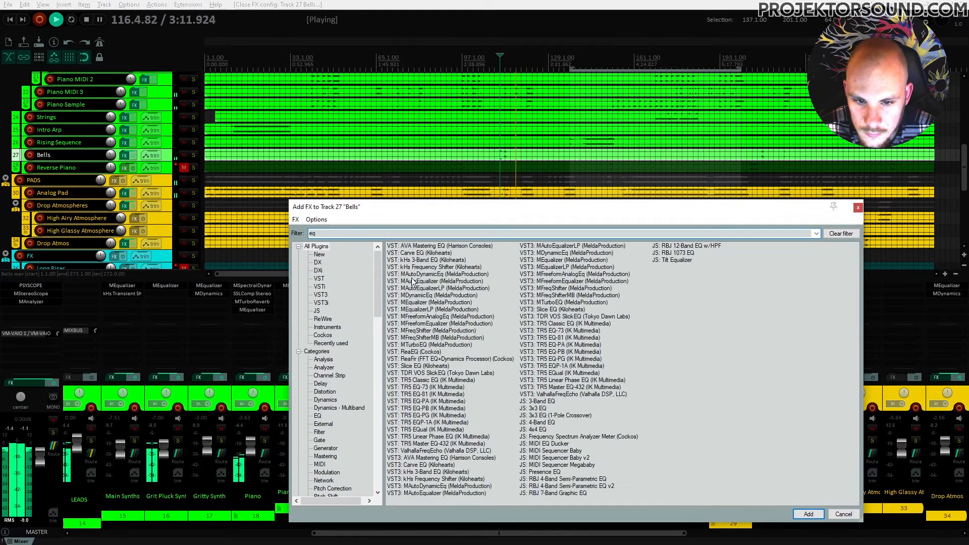
{"action": "double_click", "coordinate": [429, 302]}
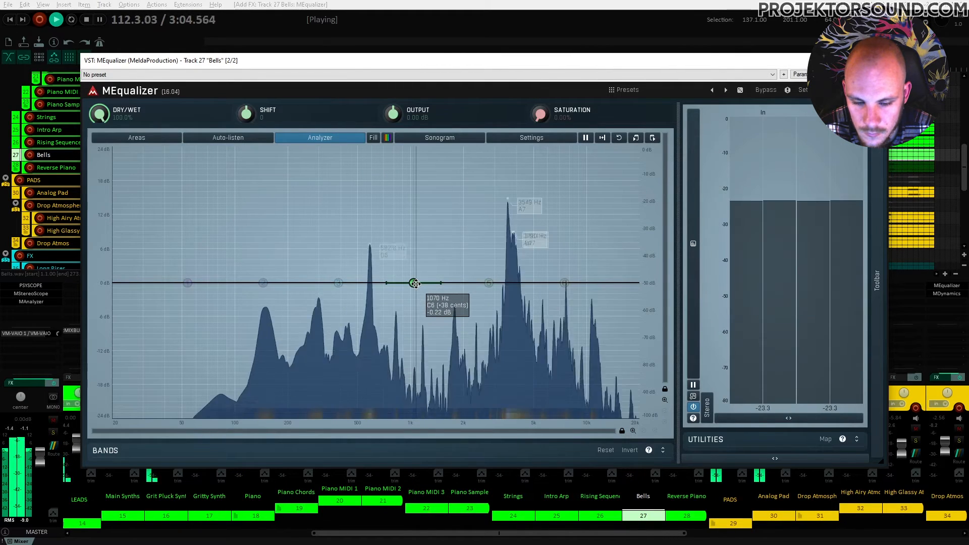
Turn band 1 of the Bells equalizer into a 12 dB/oct high-pass at about 400 Hz and check it in the mix
{"action": "key", "text": "space"}
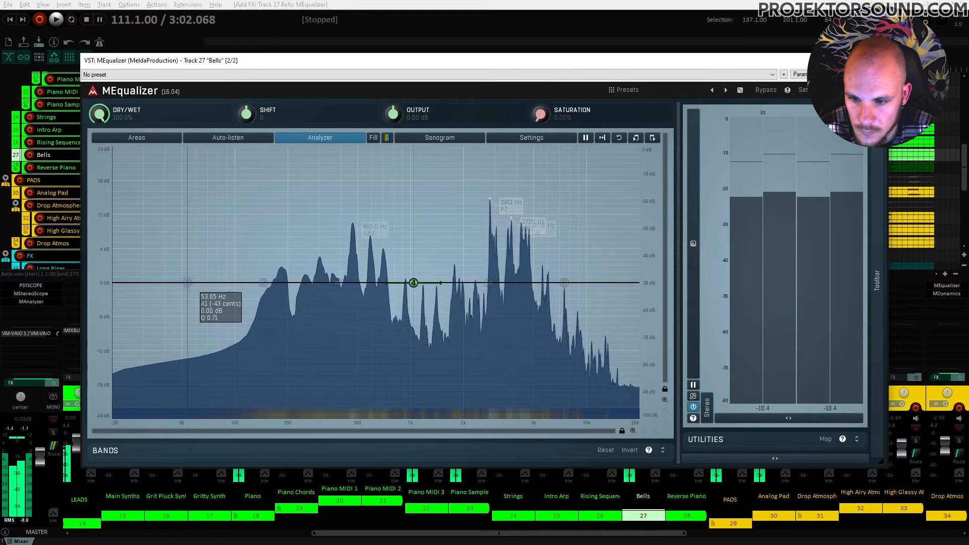
{"action": "left_click", "coordinate": [187, 282]}
{"action": "double_click", "coordinate": [187, 282]}
{"action": "left_click", "coordinate": [217, 431]}
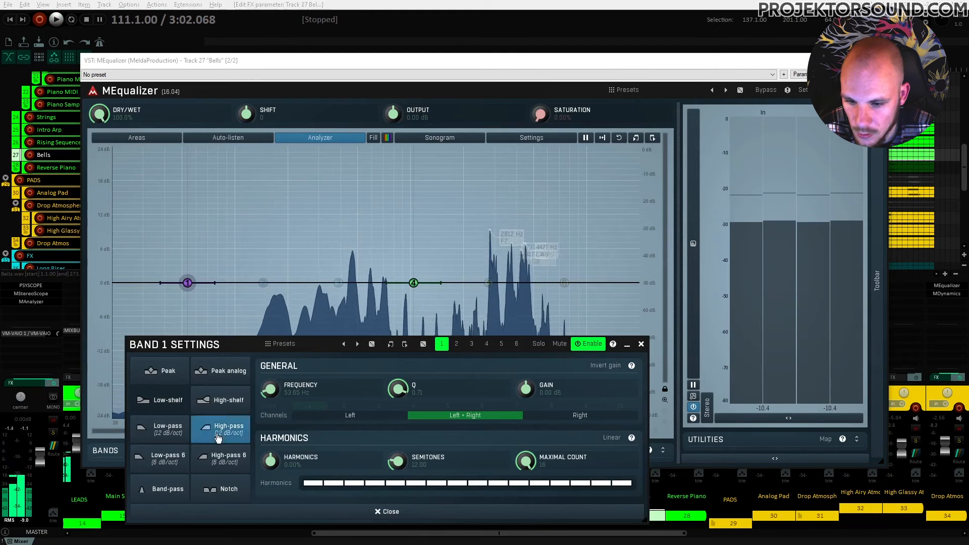
{"action": "left_click", "coordinate": [641, 344]}
{"action": "left_click_drag", "start_coordinate": [180, 282], "coordinate": [351, 303]}
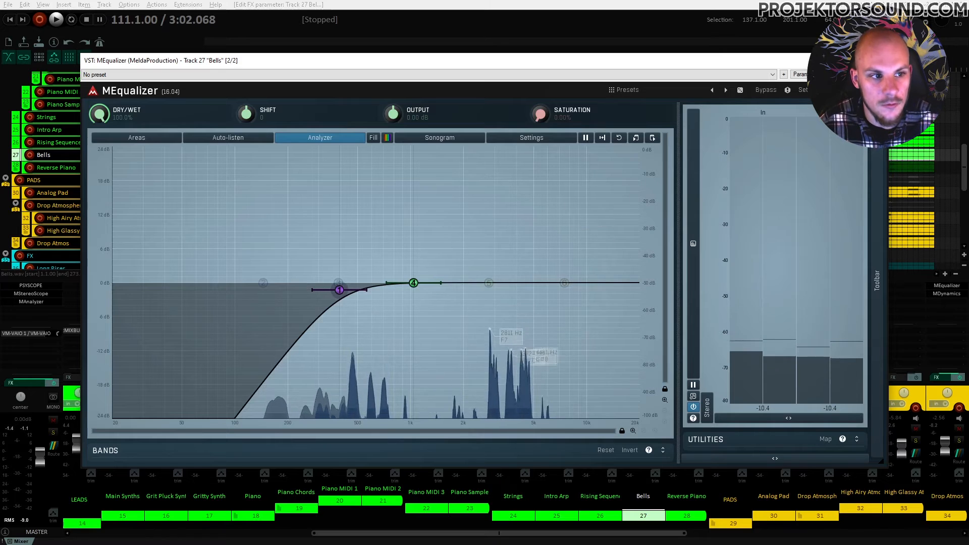
{"action": "left_click", "coordinate": [877, 60]}
{"action": "key", "text": "space"}
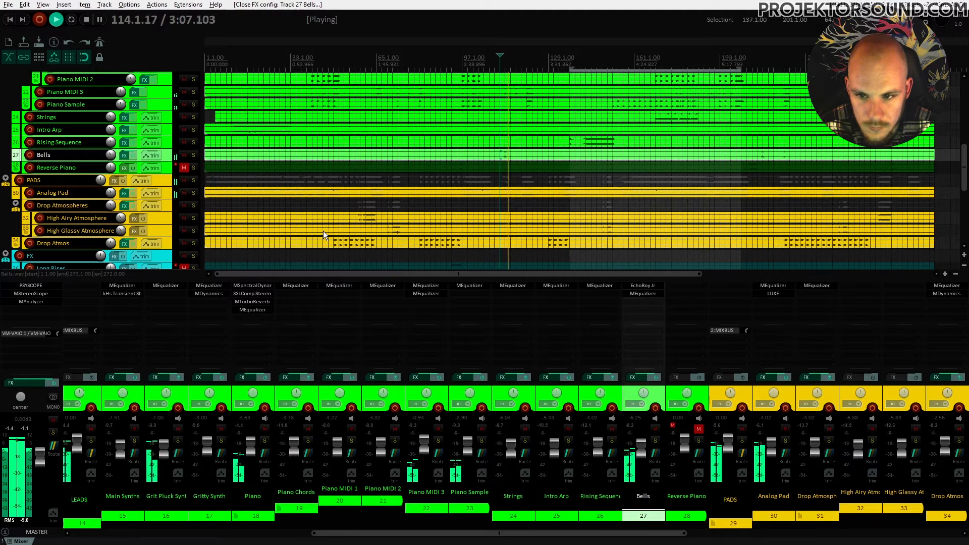
{"action": "key", "text": "space"}
Unmute the Reverse Piano track, play from bar 95 and lower its volume to -9.47 dB
{"action": "left_click", "coordinate": [457, 171]}
{"action": "key", "text": "space"}
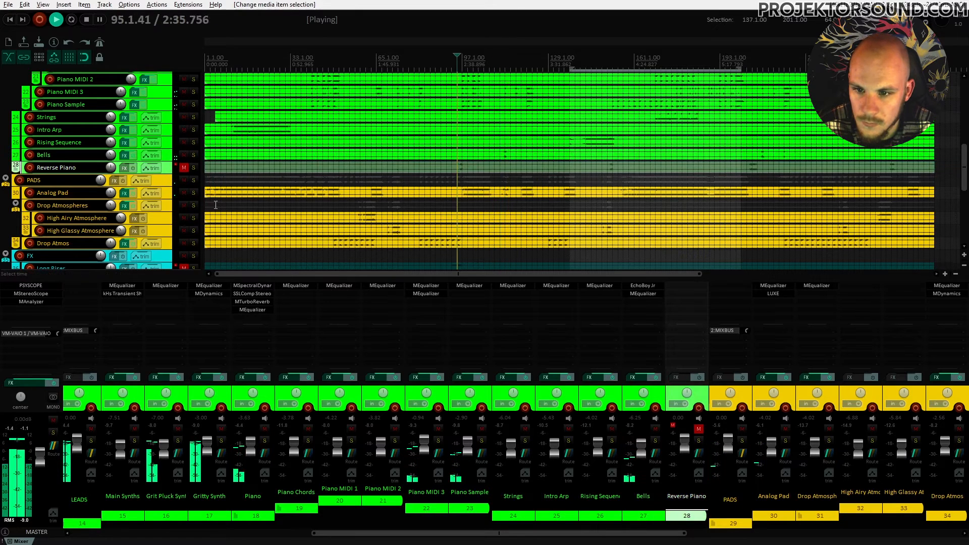
{"action": "left_click", "coordinate": [184, 168]}
{"action": "left_click_drag", "start_coordinate": [110, 168], "coordinate": [110, 183]}
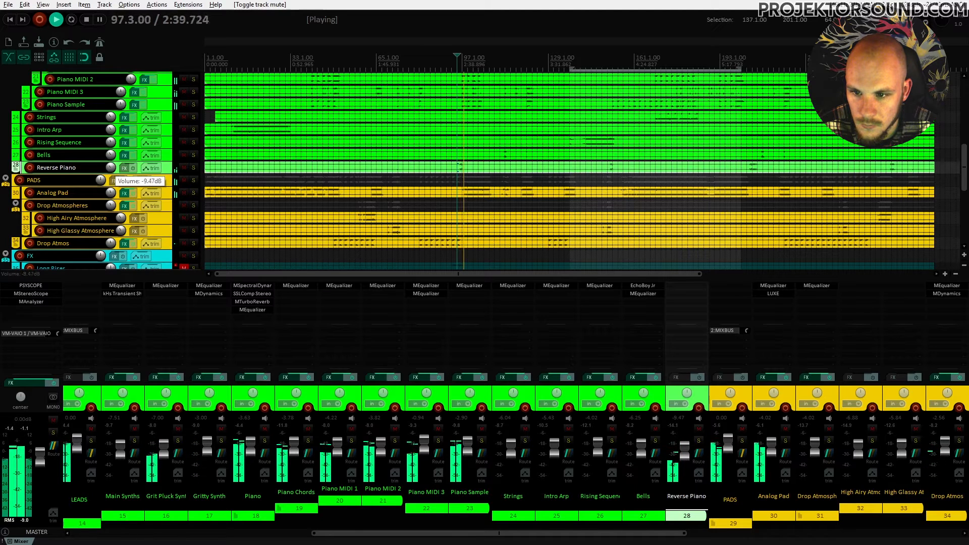
{"action": "key", "text": "space"}
{"action": "key", "text": "space"}
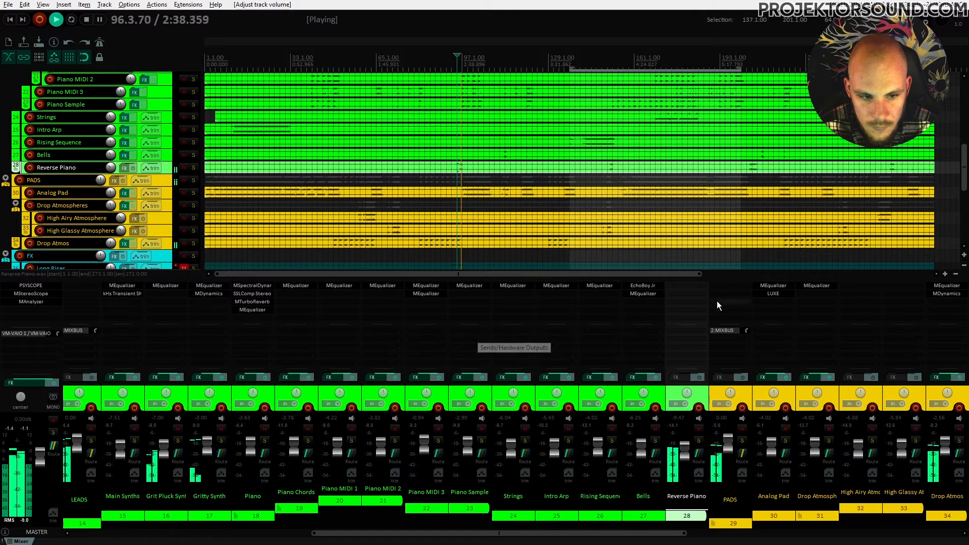
Add MEqualizer to the Reverse Piano track and set band 1 to a 12 dB/oct high-pass at about 140 Hz
{"action": "key", "text": "space"}
{"action": "double_click", "coordinate": [685, 289]}
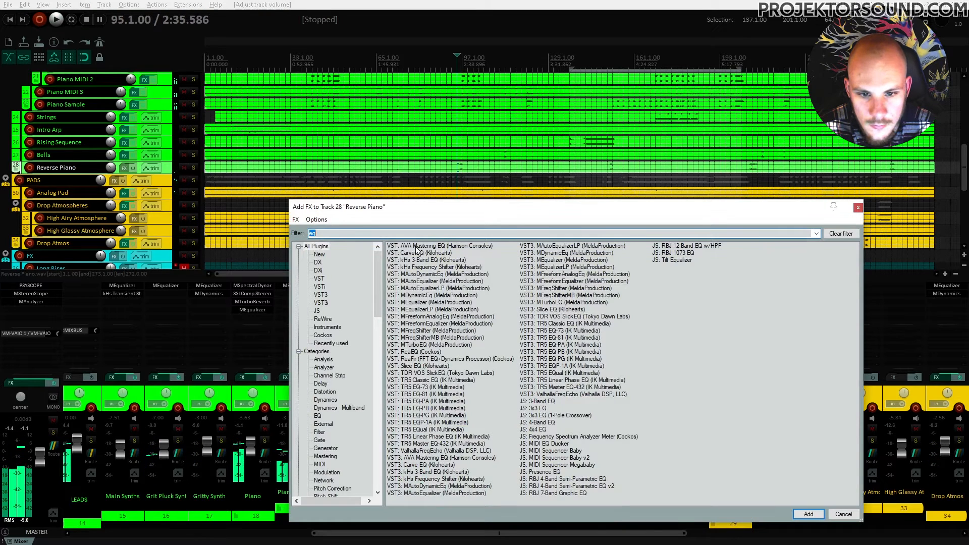
{"action": "double_click", "coordinate": [419, 303]}
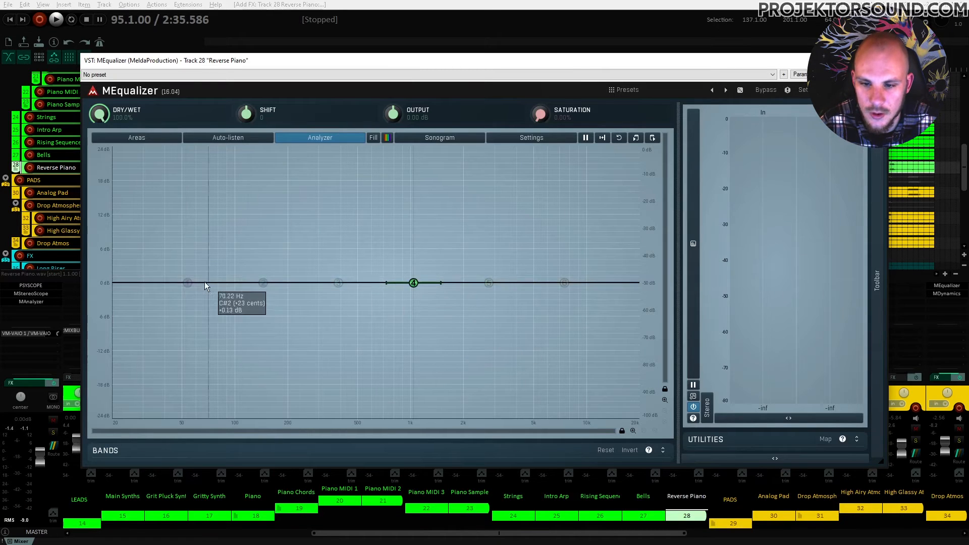
{"action": "left_click", "coordinate": [187, 283]}
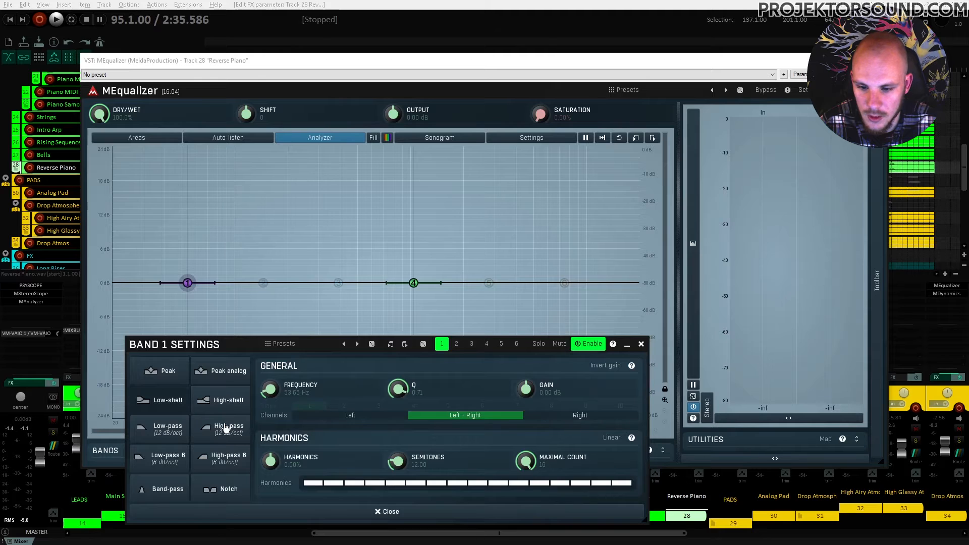
{"action": "left_click", "coordinate": [226, 428]}
{"action": "left_click", "coordinate": [641, 344]}
{"action": "left_click_drag", "start_coordinate": [187, 282], "coordinate": [260, 285]}
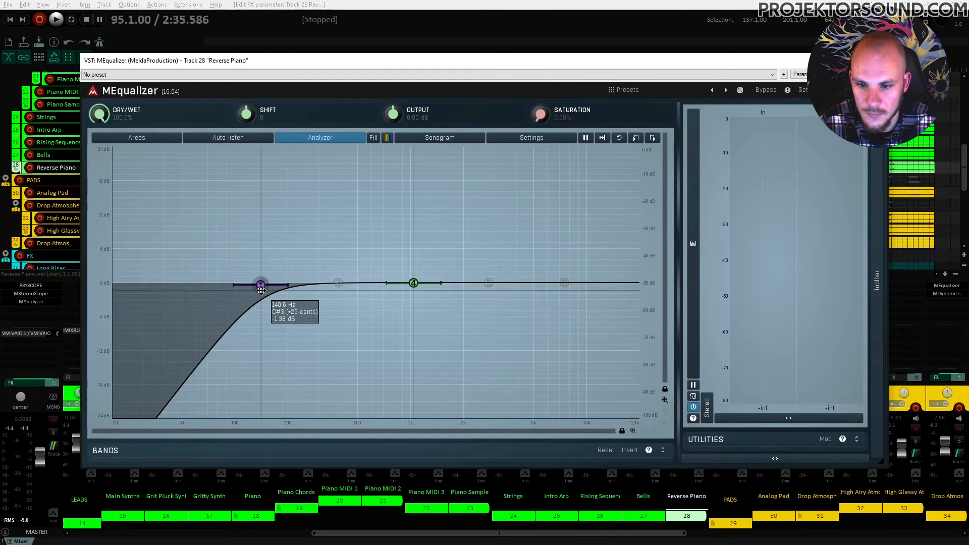
During playback, raise the Reverse Piano high-pass to about 300 Hz and cut band 3 by about 5.8 dB near 410 Hz
{"action": "key", "text": "space"}
{"action": "left_click_drag", "start_coordinate": [261, 284], "coordinate": [343, 315]}
{"action": "double_click", "coordinate": [340, 283]}
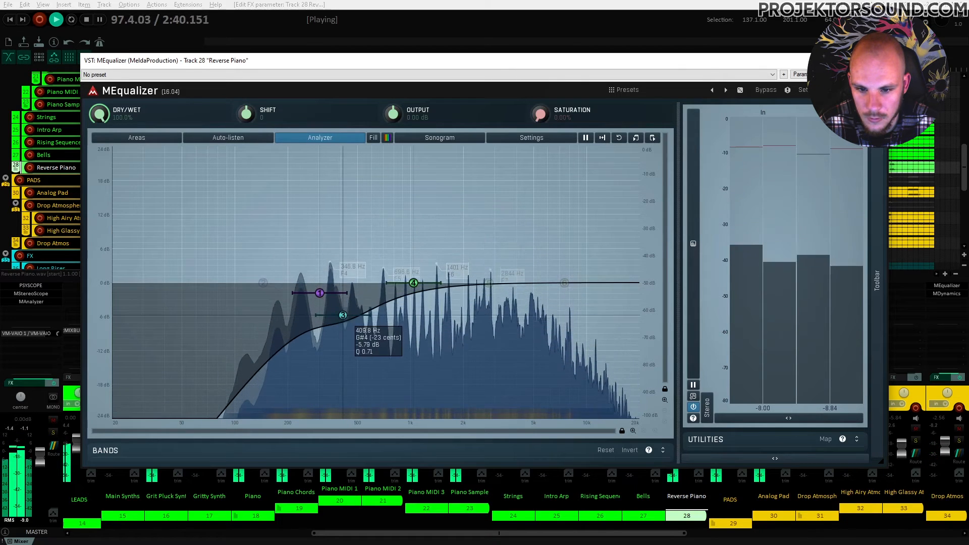
{"action": "key", "text": "space"}
{"action": "key", "text": "space"}
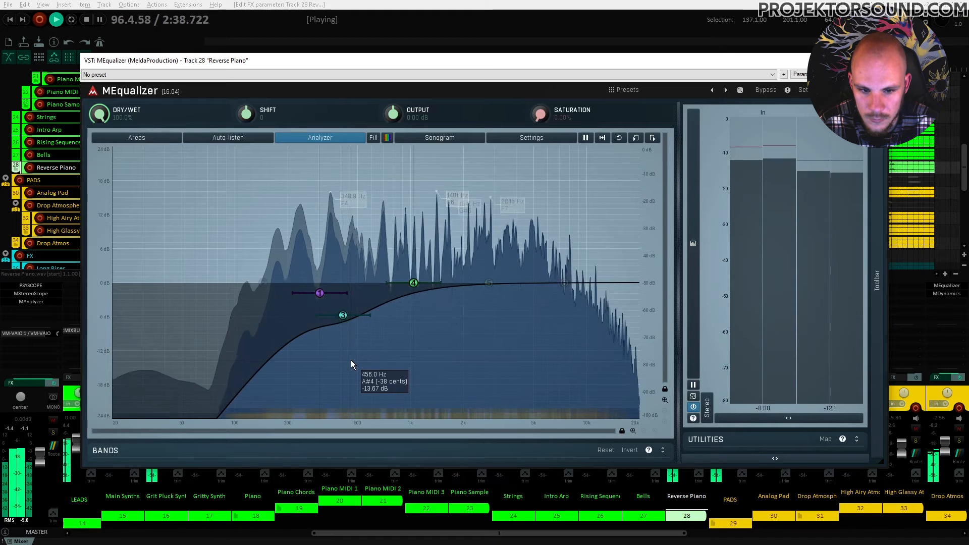
{"action": "key", "text": "space"}
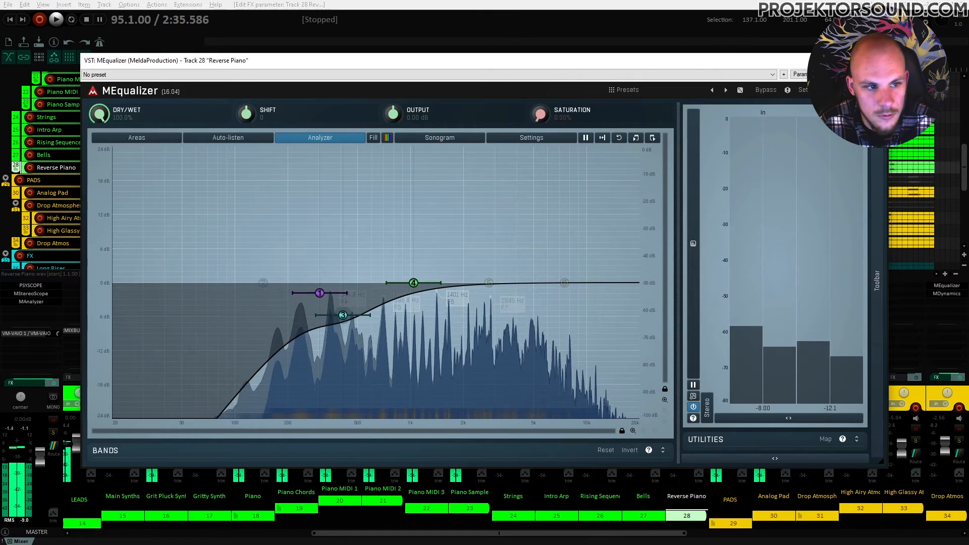
{"action": "key", "text": "Escape"}
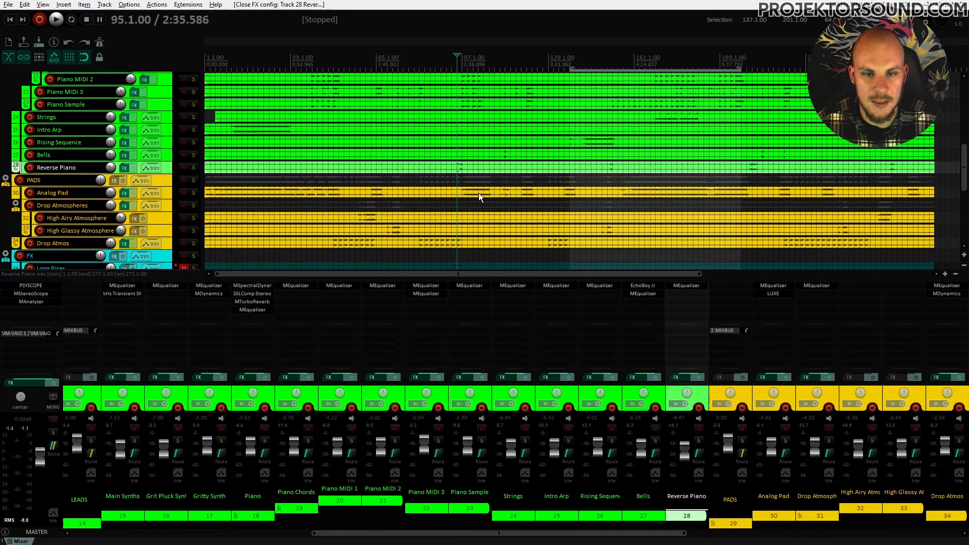
Unmute the Long Riser track, play from bar 93 and lower its volume to -13.2 dB
{"action": "scroll", "coordinate": [478, 193], "scroll_direction": "down", "scroll_amount": 3}
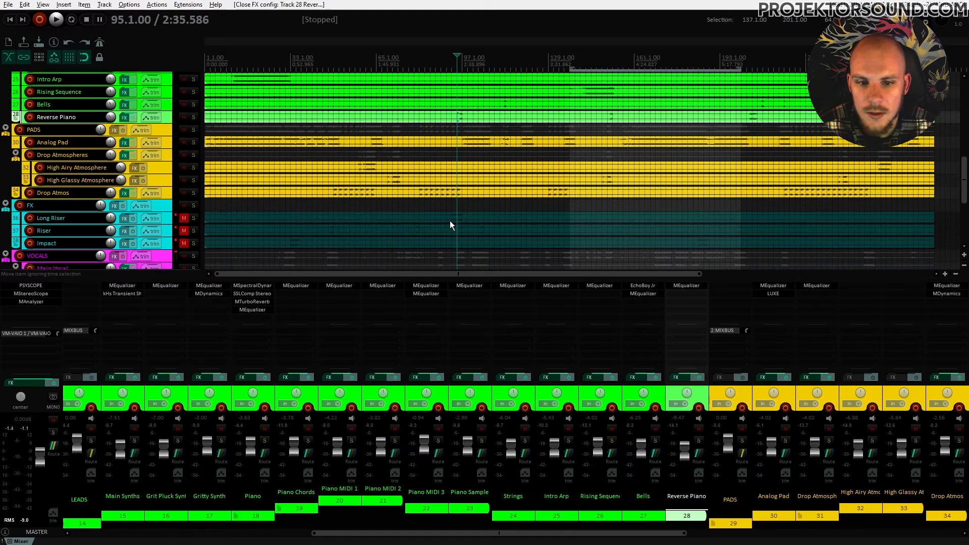
{"action": "left_click", "coordinate": [450, 220]}
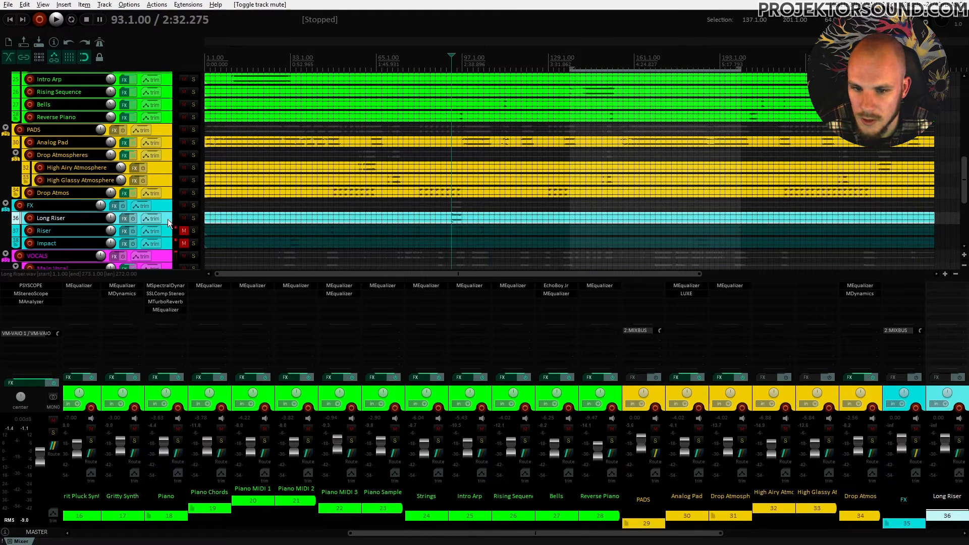
{"action": "key", "text": "space"}
{"action": "left_click_drag", "start_coordinate": [110, 218], "coordinate": [111, 237]}
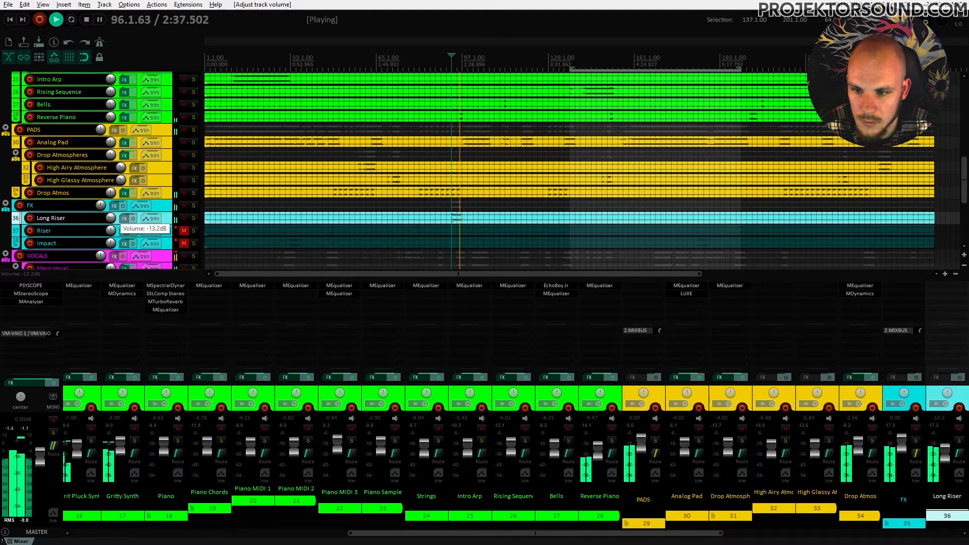
{"action": "key", "text": "space"}
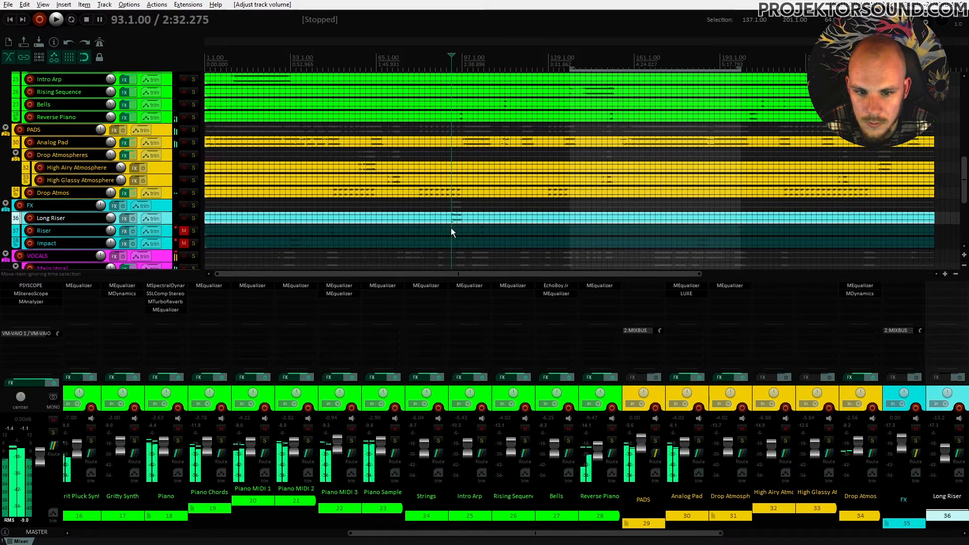
Unmute the Riser track, lower its volume to about -7.7 dB and audition it from bar 93
{"action": "key", "text": "space"}
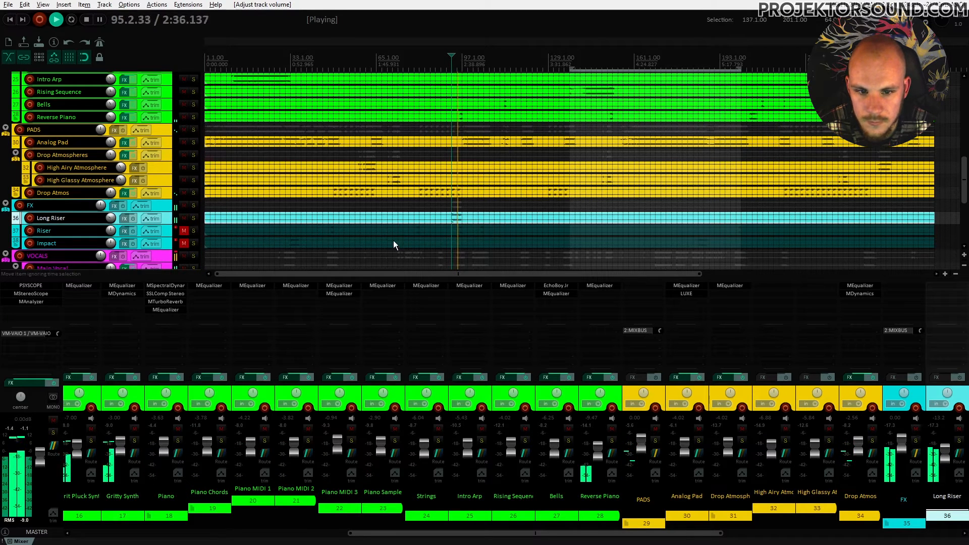
{"action": "left_click", "coordinate": [184, 231]}
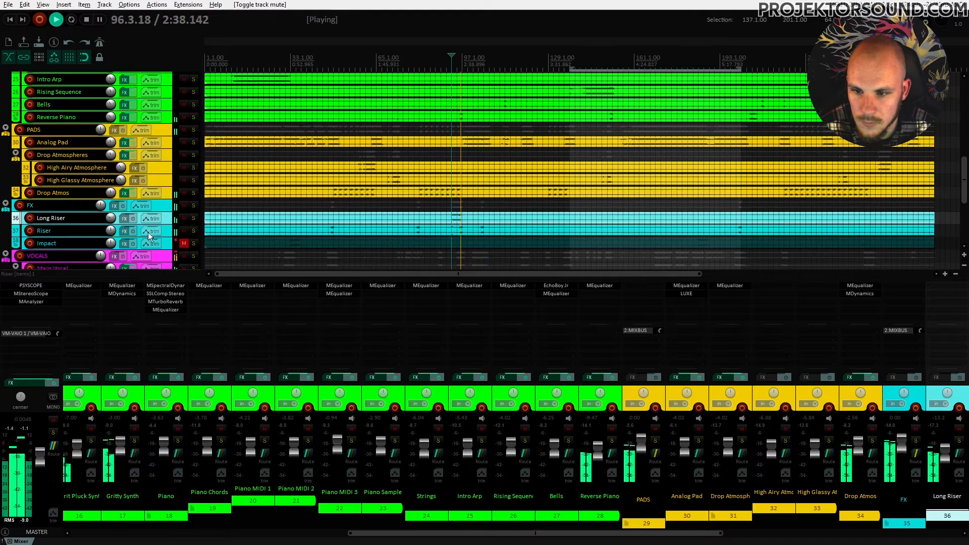
{"action": "left_click_drag", "start_coordinate": [111, 231], "coordinate": [112, 238]}
{"action": "key", "text": "space"}
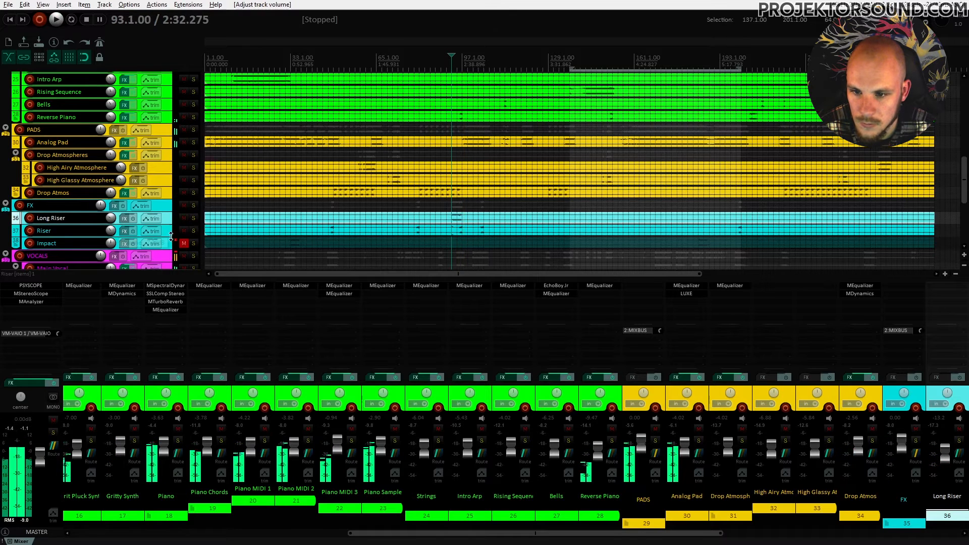
{"action": "key", "text": "space"}
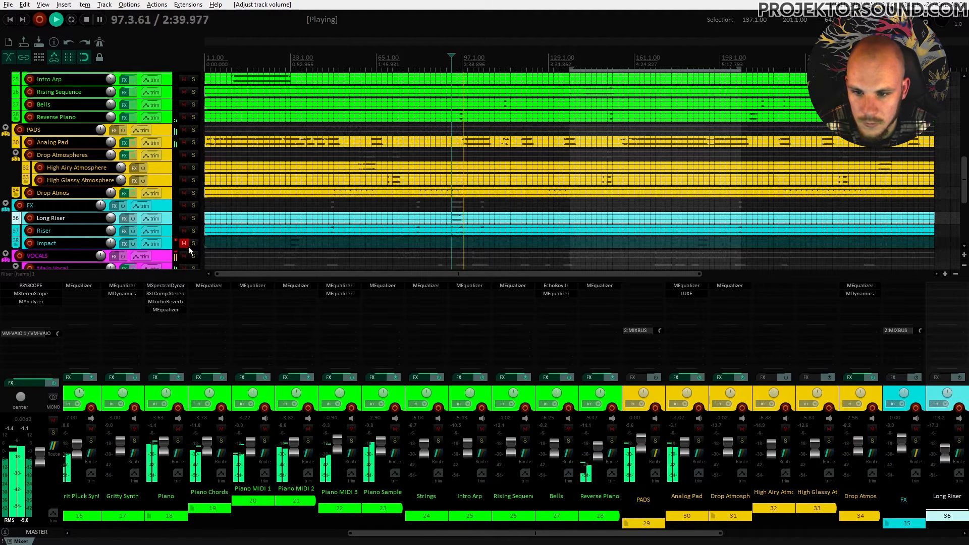
{"action": "key", "text": "space"}
Unmute the Impact track, play from bar 33 and lower its volume to -6.23 dB
{"action": "left_click", "coordinate": [287, 242]}
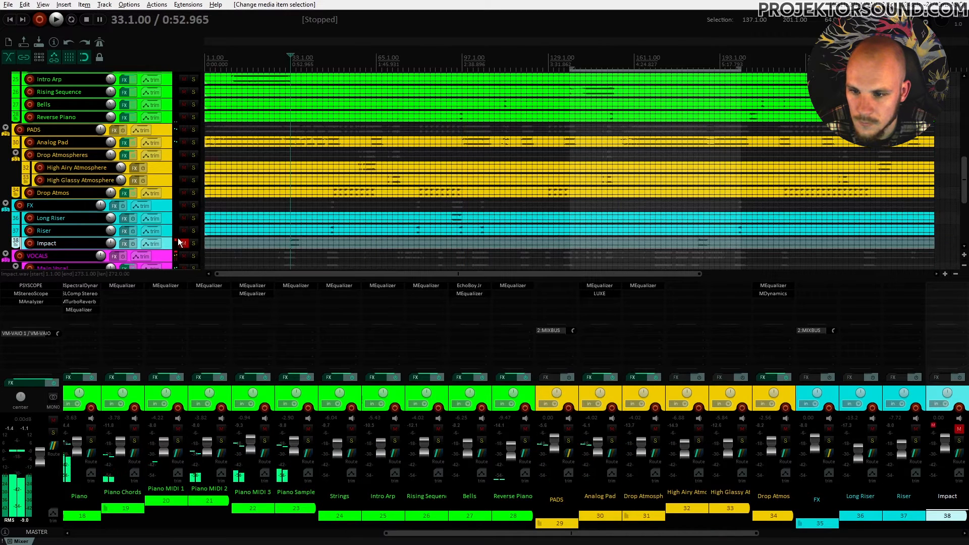
{"action": "left_click", "coordinate": [184, 243]}
{"action": "key", "text": "space"}
{"action": "mouse_move", "coordinate": [111, 244]}
{"action": "left_mouse_down"}
{"action": "mouse_move", "coordinate": [110, 255]}
{"action": "mouse_move", "coordinate": [111, 241]}
{"action": "left_mouse_up"}
{"action": "key", "text": "space"}
{"action": "key", "text": "space"}
{"action": "key", "text": "space"}
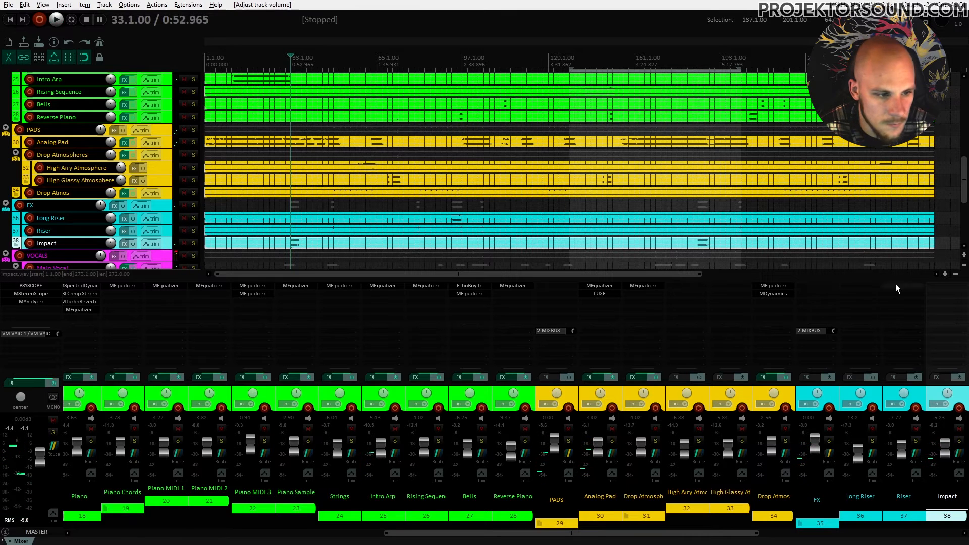
Add MEqualizer to the Impact track and cut band 4 by about 6 dB near 180 Hz during playback
{"action": "double_click", "coordinate": [940, 287]}
{"action": "left_click", "coordinate": [425, 303]}
{"action": "double_click", "coordinate": [425, 303]}
{"action": "key", "text": "space"}
{"action": "left_click_drag", "start_coordinate": [413, 283], "coordinate": [280, 318]}
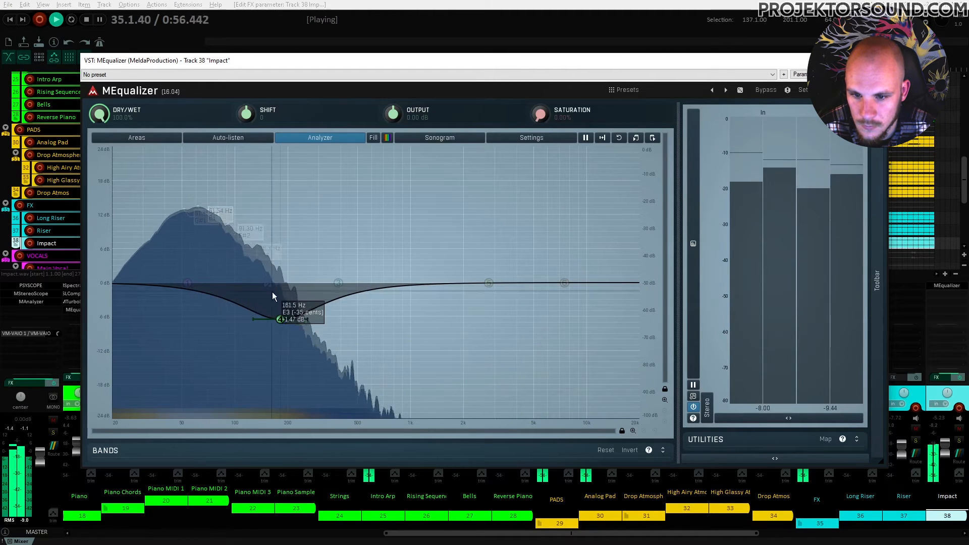
{"action": "left_click", "coordinate": [877, 60]}
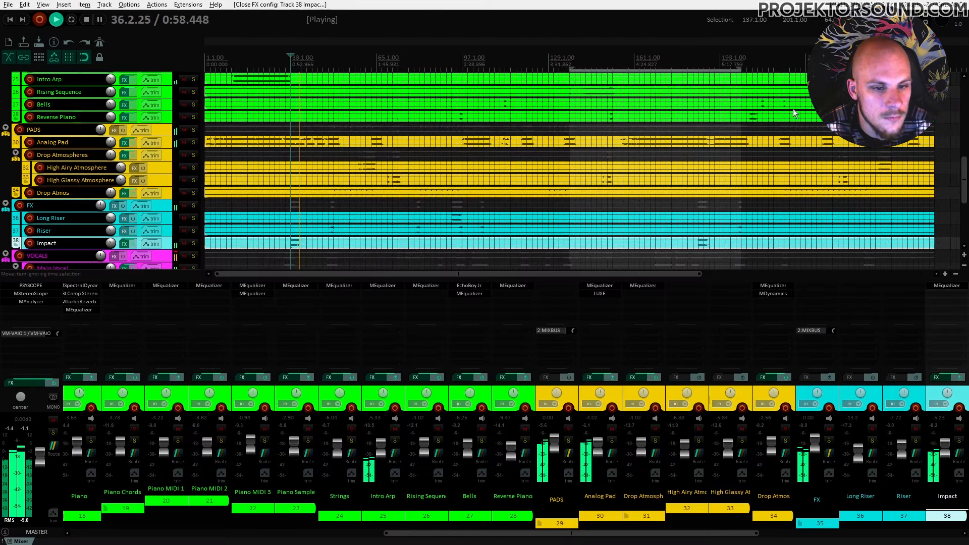
Lower the Impact track's volume to -10.6 dB and replay the mix from bar 33
{"action": "mouse_move", "coordinate": [111, 245]}
{"action": "left_mouse_down"}
{"action": "mouse_move", "coordinate": [112, 256]}
{"action": "mouse_move", "coordinate": [112, 248]}
{"action": "left_mouse_up"}
{"action": "key", "text": "space"}
{"action": "key", "text": "space"}
Listen to the mix from bar 33 while looking over the vocal, pad, lead, bass and drum tracks
{"action": "scroll", "coordinate": [284, 217], "scroll_direction": "down", "scroll_amount": 6}
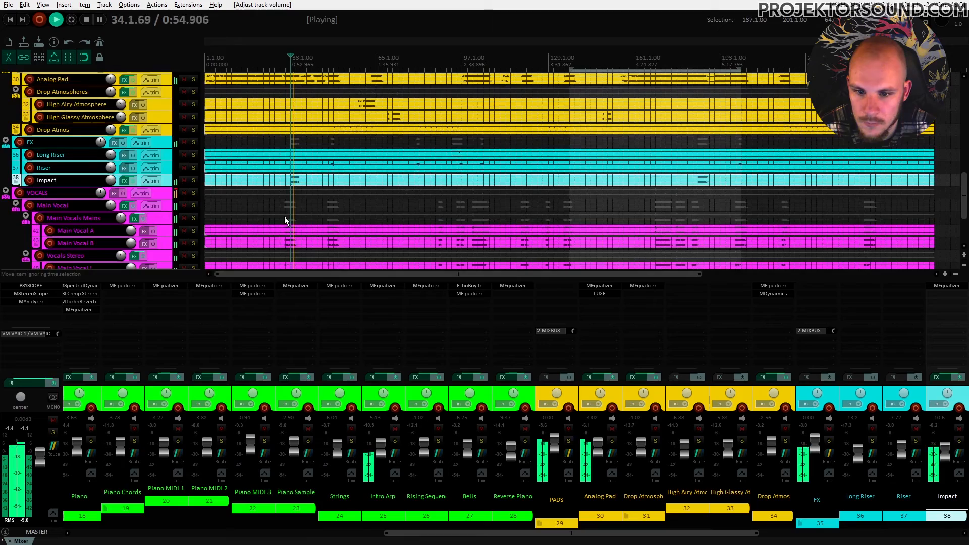
{"action": "scroll", "coordinate": [284, 217], "scroll_direction": "up", "scroll_amount": 12}
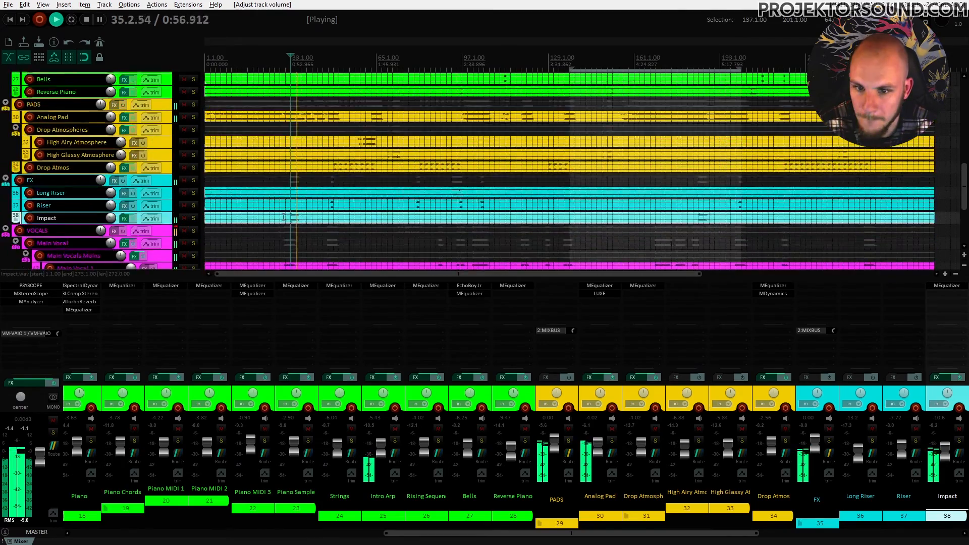
{"action": "scroll", "coordinate": [284, 217], "scroll_direction": "up", "scroll_amount": 2}
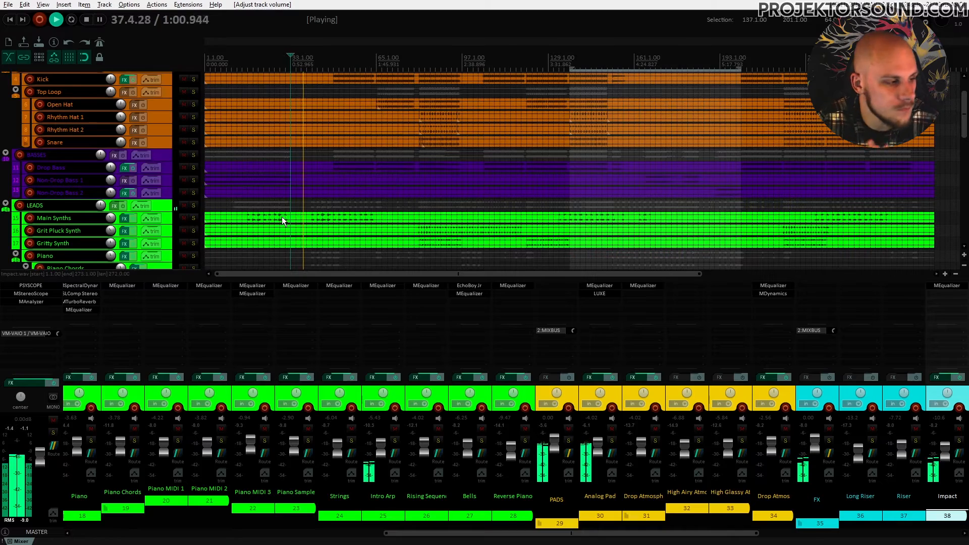
{"action": "key", "text": "space"}
{"action": "key", "text": "space"}
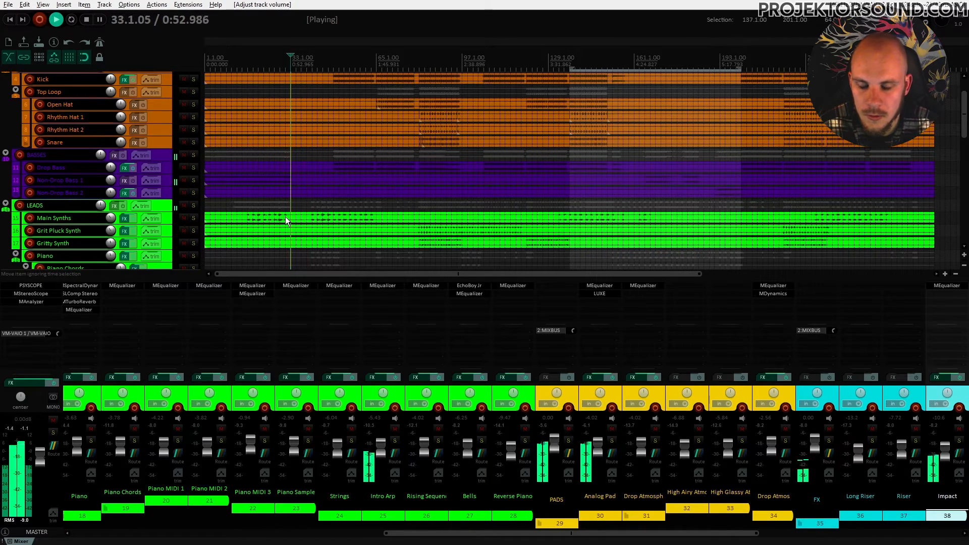
Keep the mix playing past bar 34 and compare the FX, drum, lead and piano tracks with what is heard
{"action": "scroll", "coordinate": [312, 237], "scroll_direction": "down", "scroll_amount": 2}
{"action": "scroll", "coordinate": [310, 229], "scroll_direction": "down", "scroll_amount": 10}
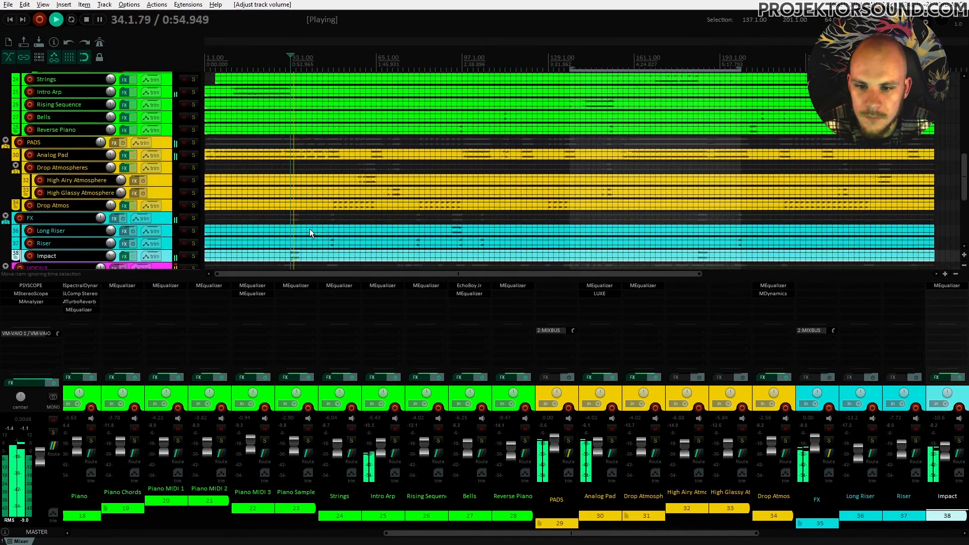
{"action": "scroll", "coordinate": [309, 230], "scroll_direction": "up", "scroll_amount": 8}
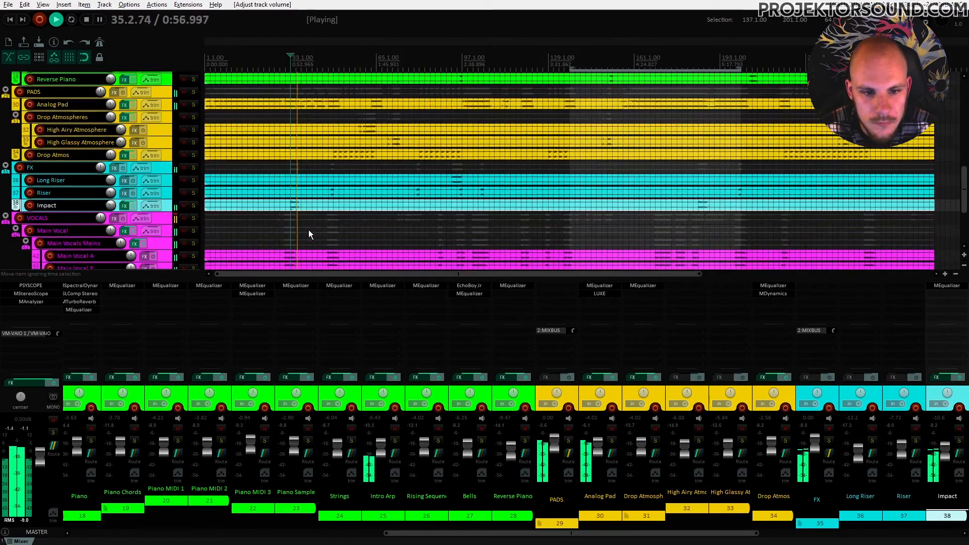
{"action": "scroll", "coordinate": [309, 233], "scroll_direction": "up", "scroll_amount": 5}
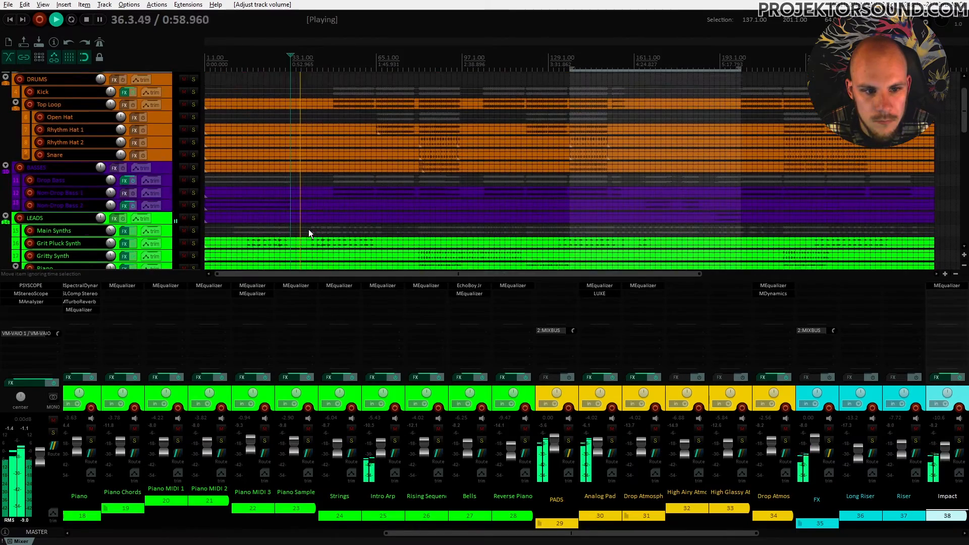
{"action": "scroll", "coordinate": [310, 233], "scroll_direction": "down", "scroll_amount": 5}
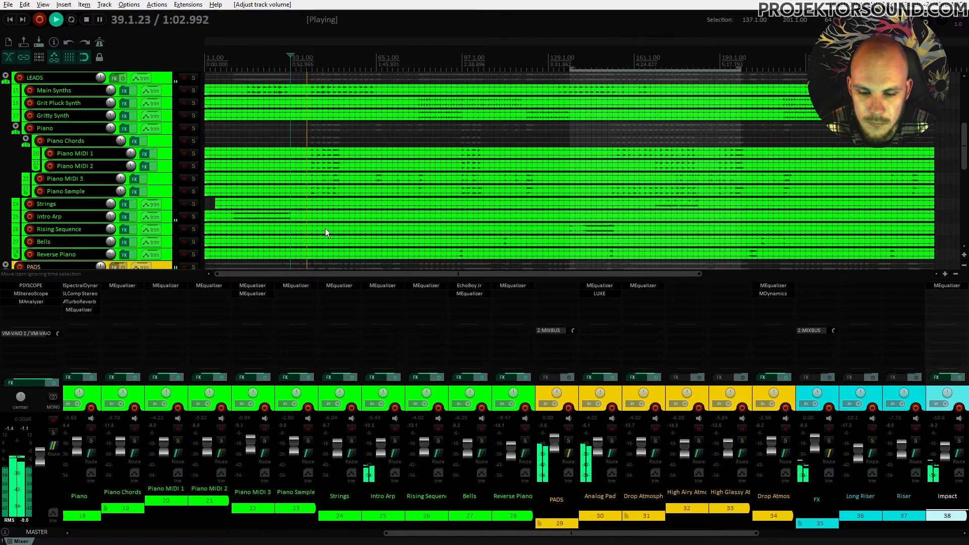
{"action": "scroll", "coordinate": [325, 228], "scroll_direction": "down", "scroll_amount": 2}
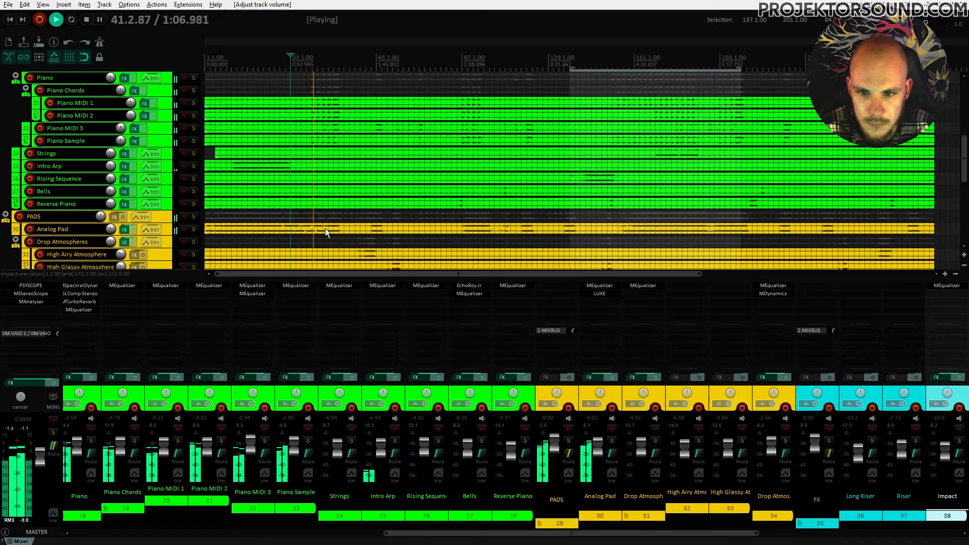
{"action": "scroll", "coordinate": [326, 228], "scroll_direction": "up", "scroll_amount": 1}
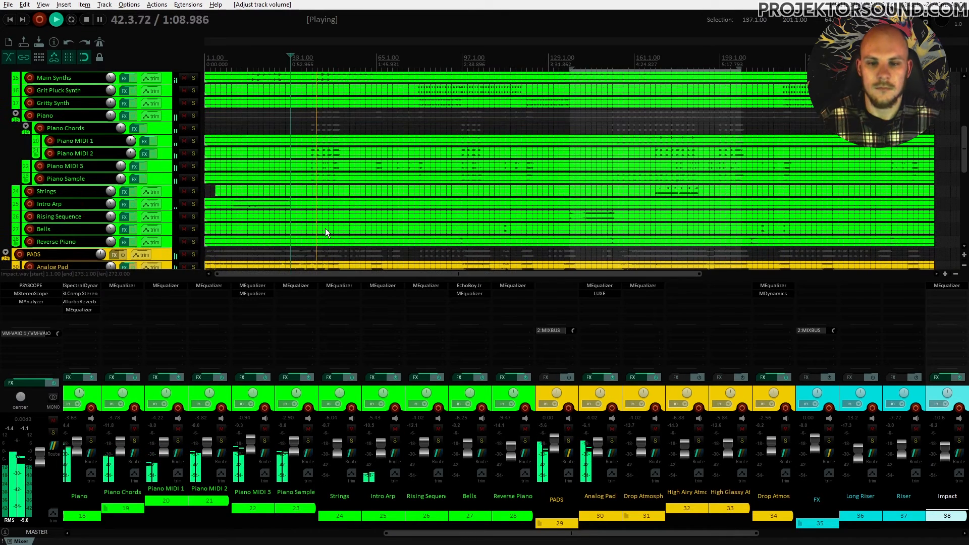
{"action": "scroll", "coordinate": [325, 229], "scroll_direction": "up", "scroll_amount": 1}
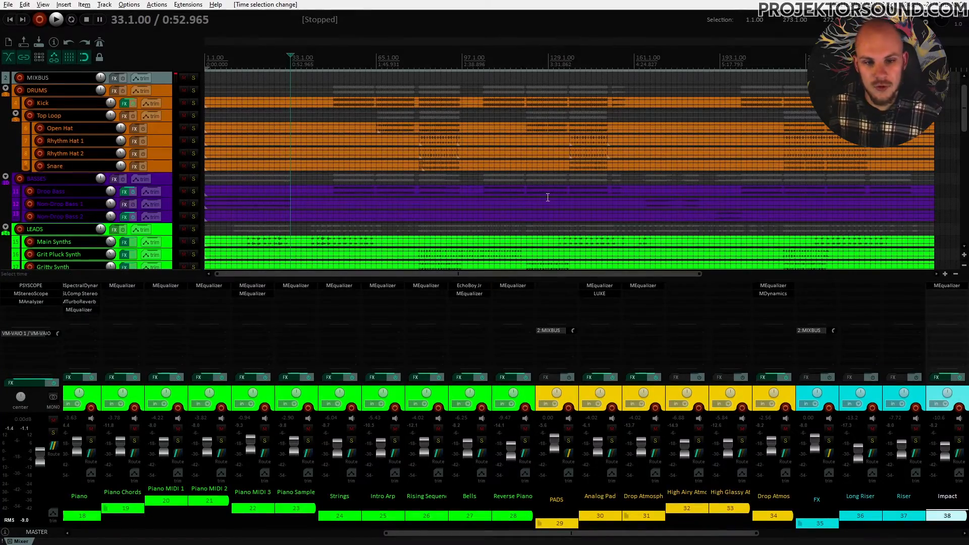
Play the full mix from bar 1 and review the vocal, FX, pad, lead and drum tracks through the intro
{"action": "scroll", "coordinate": [738, 142], "scroll_direction": "down", "scroll_amount": 8}
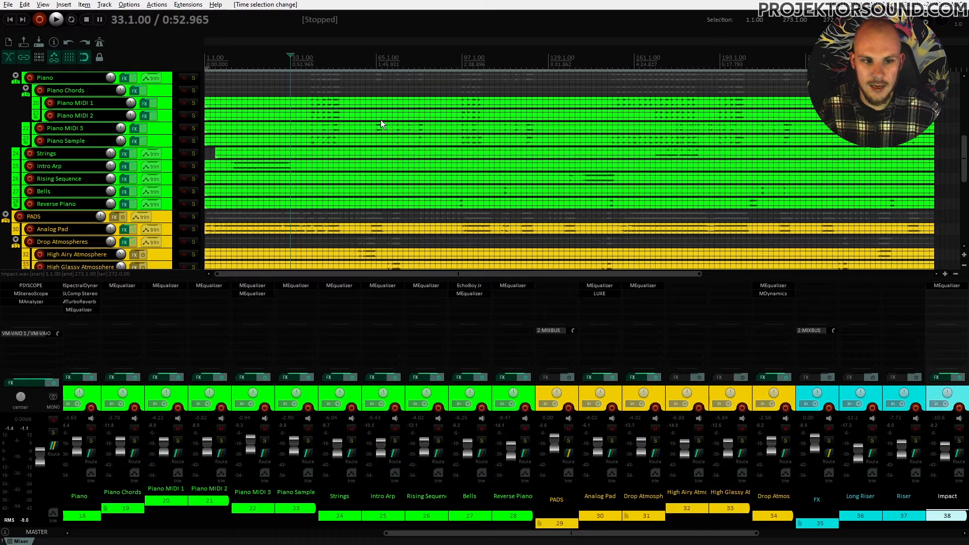
{"action": "scroll", "coordinate": [353, 156], "scroll_direction": "up", "scroll_amount": 2}
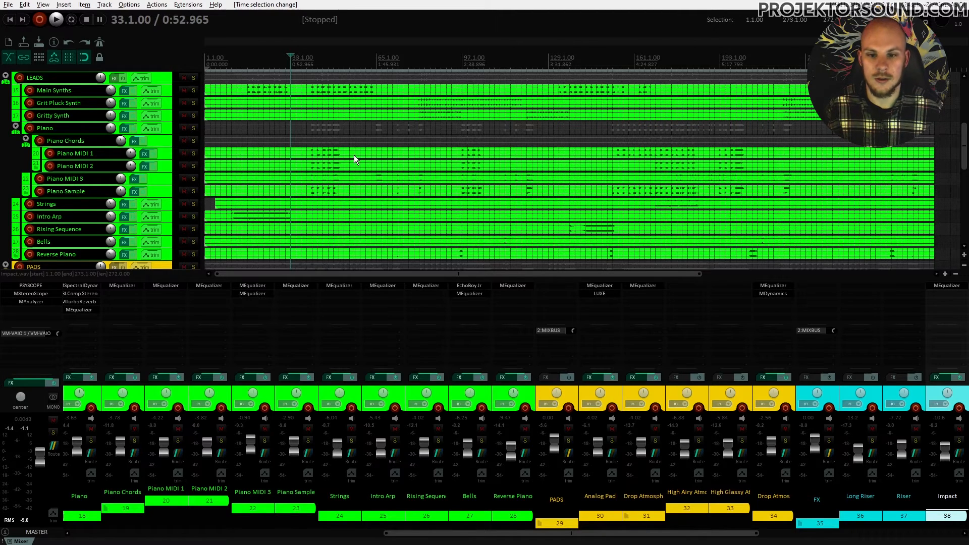
{"action": "left_click", "coordinate": [208, 61]}
{"action": "key", "text": "space"}
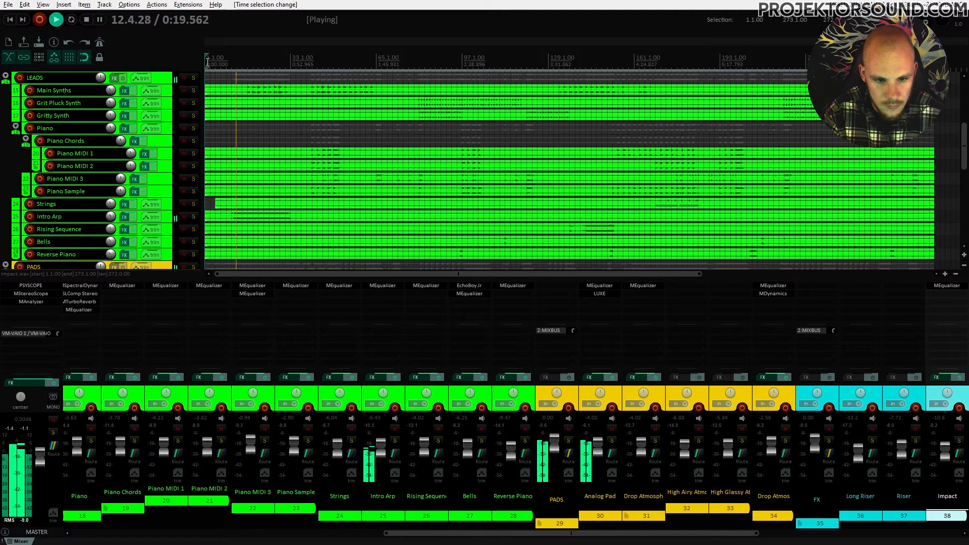
{"action": "scroll", "coordinate": [310, 197], "scroll_direction": "down", "scroll_amount": 12}
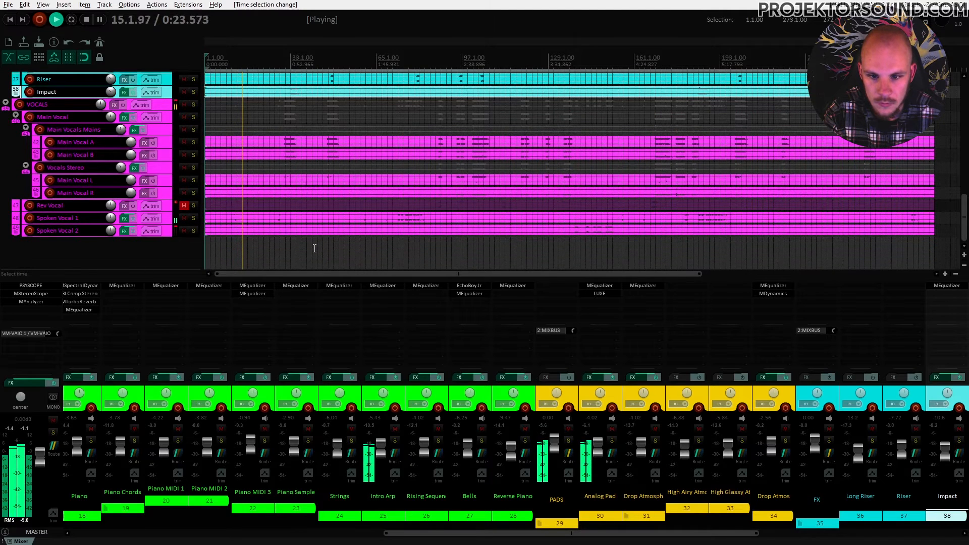
{"action": "scroll", "coordinate": [314, 248], "scroll_direction": "up", "scroll_amount": 1}
{"action": "scroll", "coordinate": [315, 248], "scroll_direction": "down", "scroll_amount": 3}
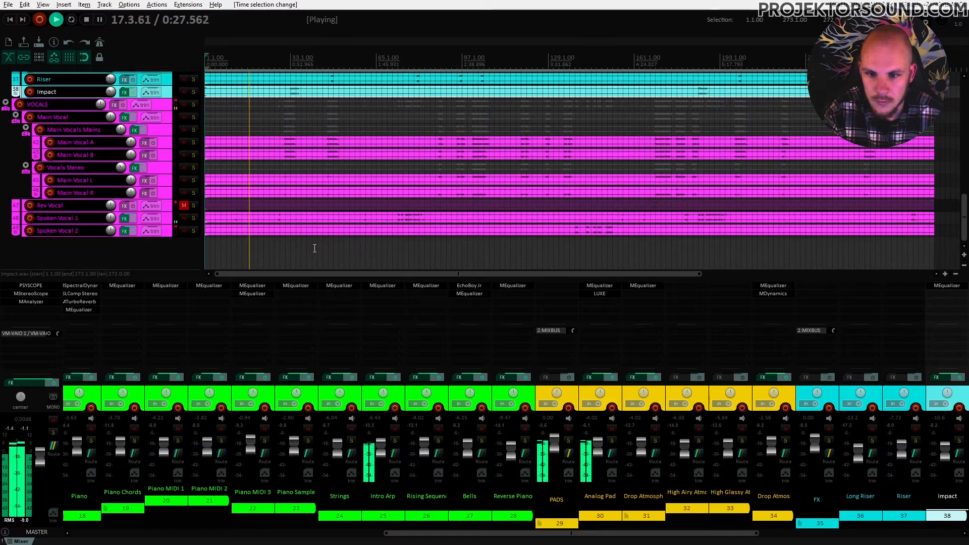
{"action": "scroll", "coordinate": [314, 247], "scroll_direction": "up", "scroll_amount": 3}
{"action": "scroll", "coordinate": [314, 247], "scroll_direction": "up", "scroll_amount": 7}
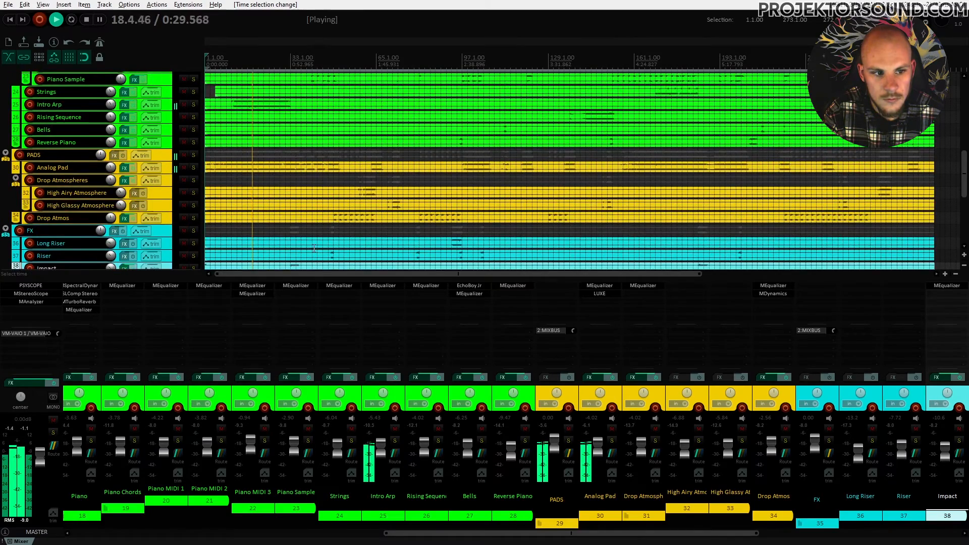
{"action": "scroll", "coordinate": [314, 248], "scroll_direction": "up", "scroll_amount": 4}
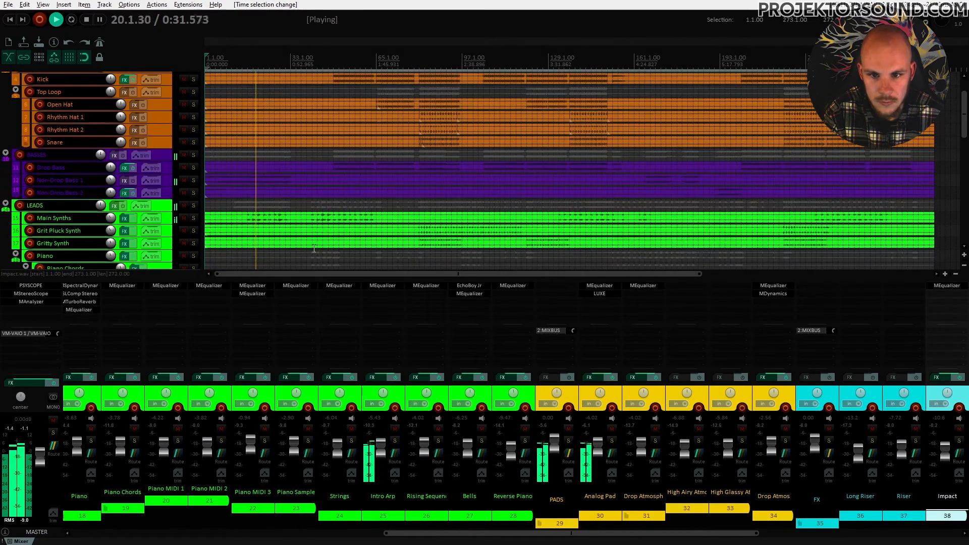
{"action": "scroll", "coordinate": [313, 248], "scroll_direction": "down", "scroll_amount": 6}
{"action": "scroll", "coordinate": [313, 248], "scroll_direction": "down", "scroll_amount": 6}
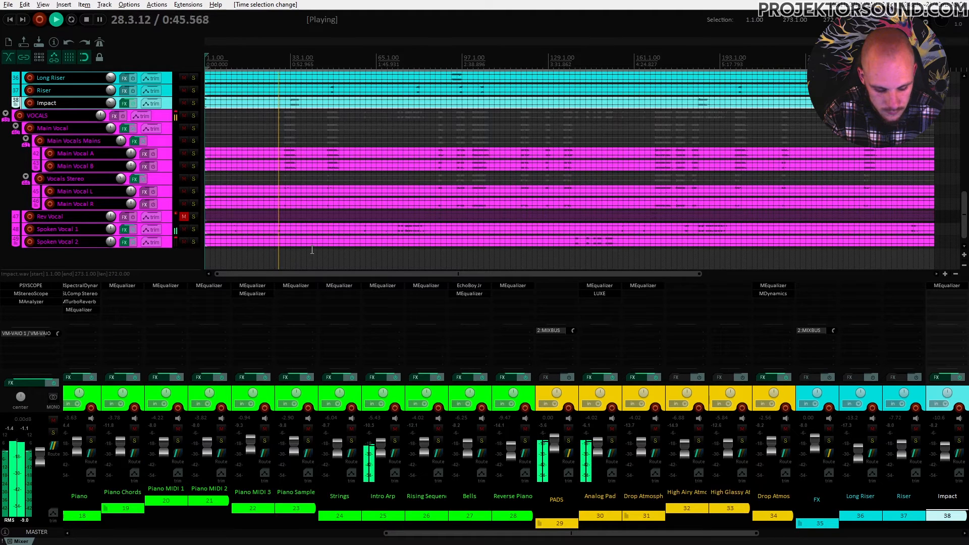
{"action": "scroll", "coordinate": [312, 250], "scroll_direction": "up", "scroll_amount": 4}
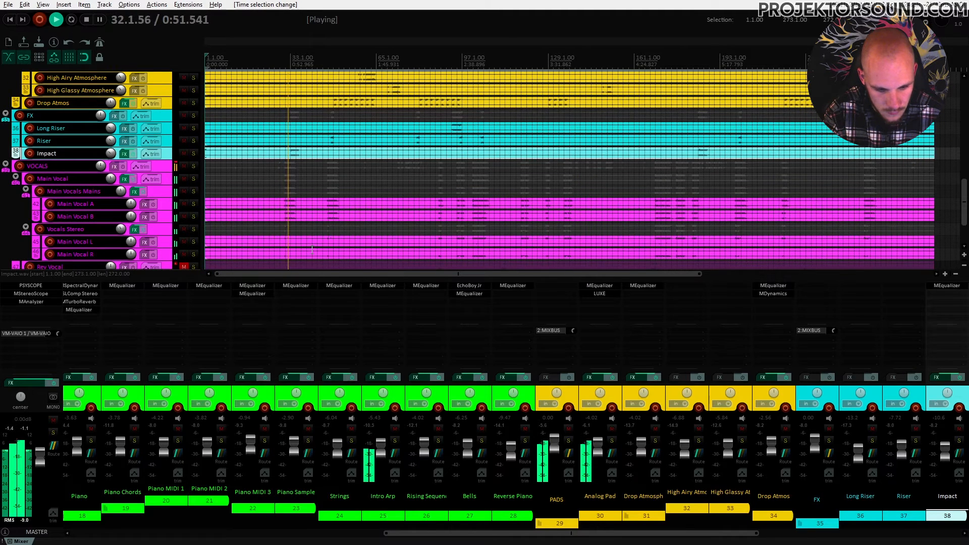
{"action": "scroll", "coordinate": [312, 250], "scroll_direction": "up", "scroll_amount": 3}
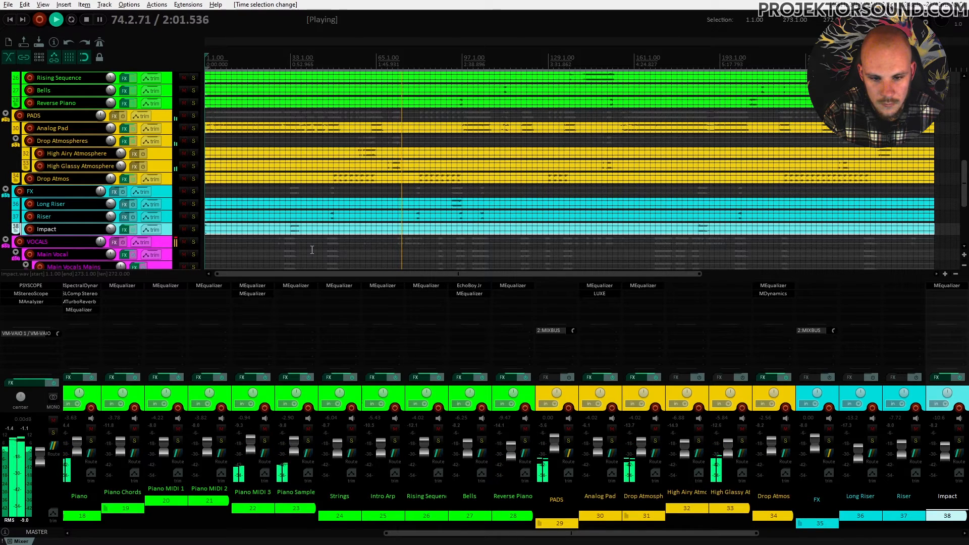
Listen on from about bar 74 while examining the vocal, FX, pad and piano tracks
{"action": "scroll", "coordinate": [312, 250], "scroll_direction": "down", "scroll_amount": 7}
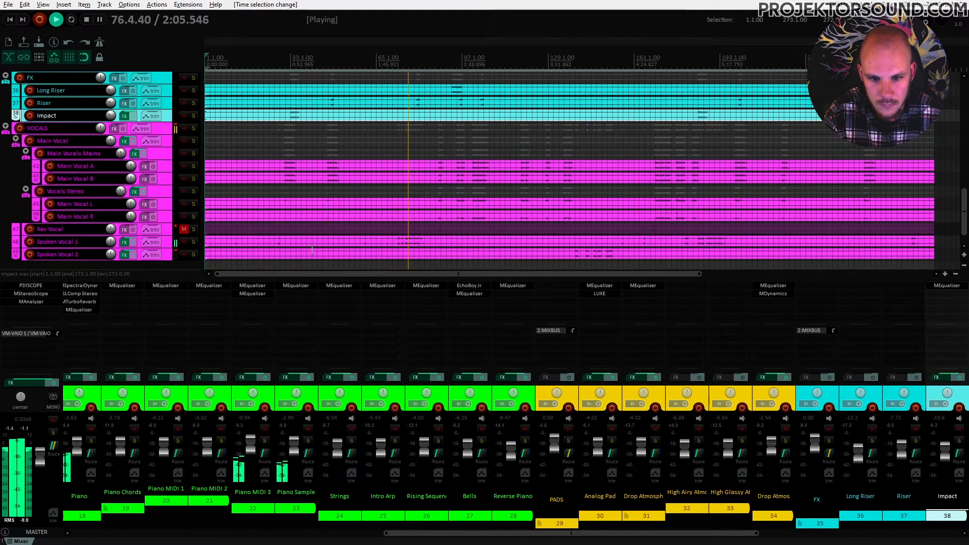
{"action": "scroll", "coordinate": [312, 250], "scroll_direction": "down", "scroll_amount": 1}
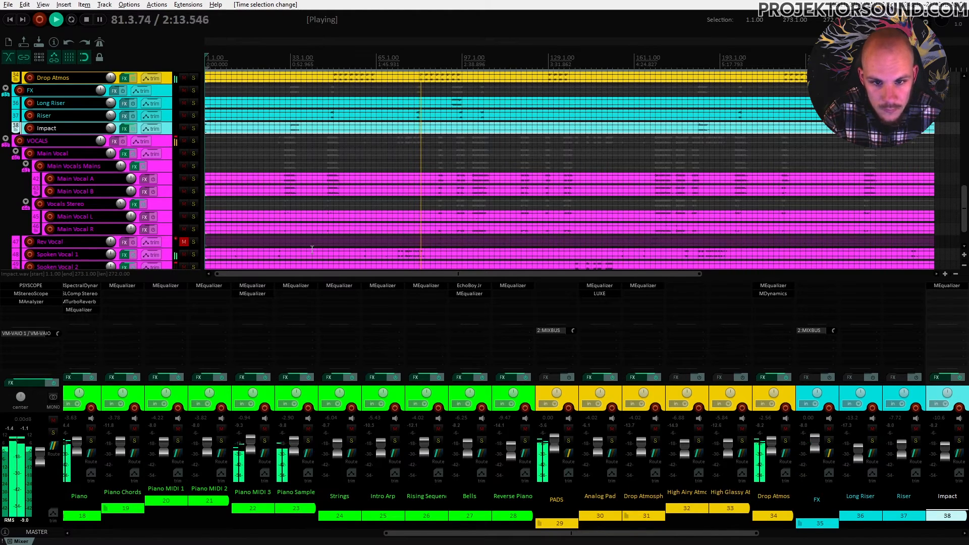
{"action": "scroll", "coordinate": [312, 248], "scroll_direction": "up", "scroll_amount": 3}
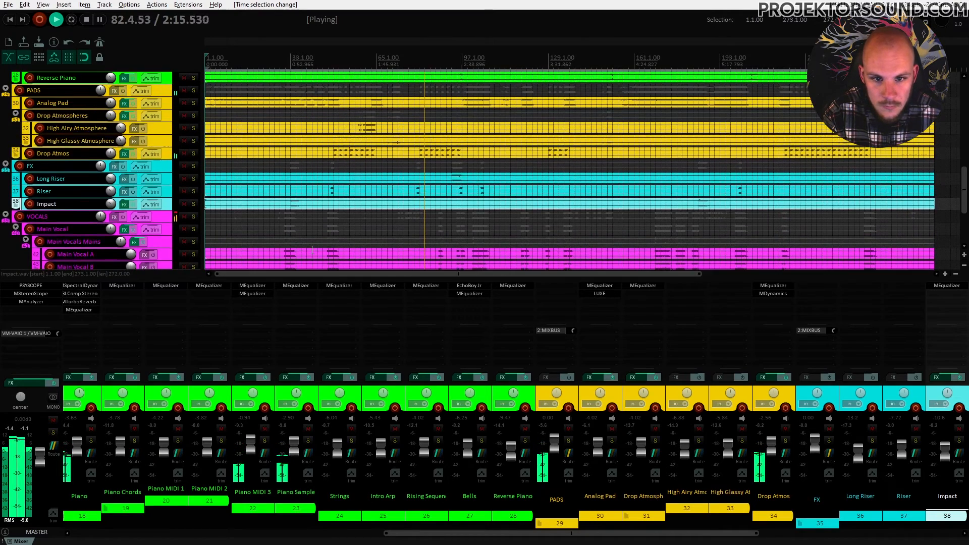
{"action": "scroll", "coordinate": [312, 249], "scroll_direction": "up", "scroll_amount": 4}
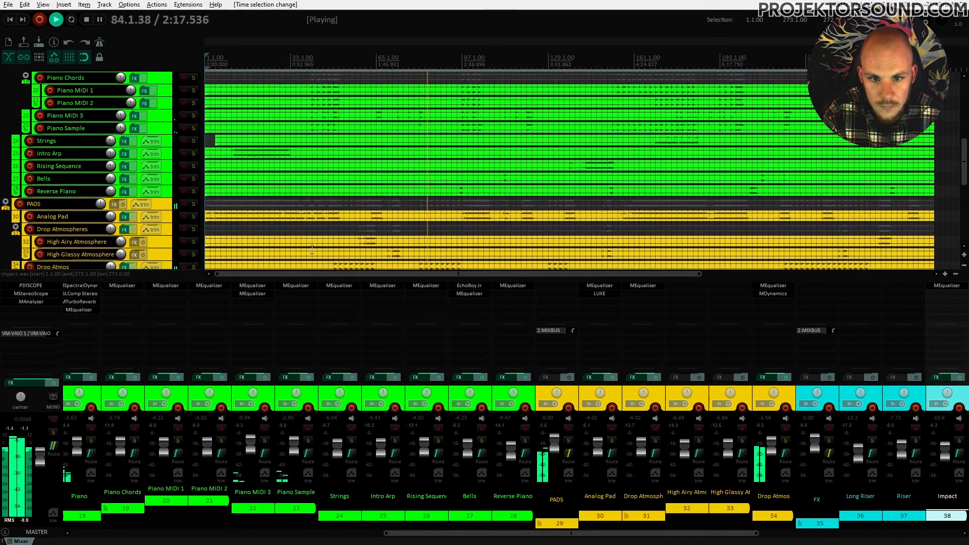
{"action": "scroll", "coordinate": [312, 248], "scroll_direction": "up", "scroll_amount": 3}
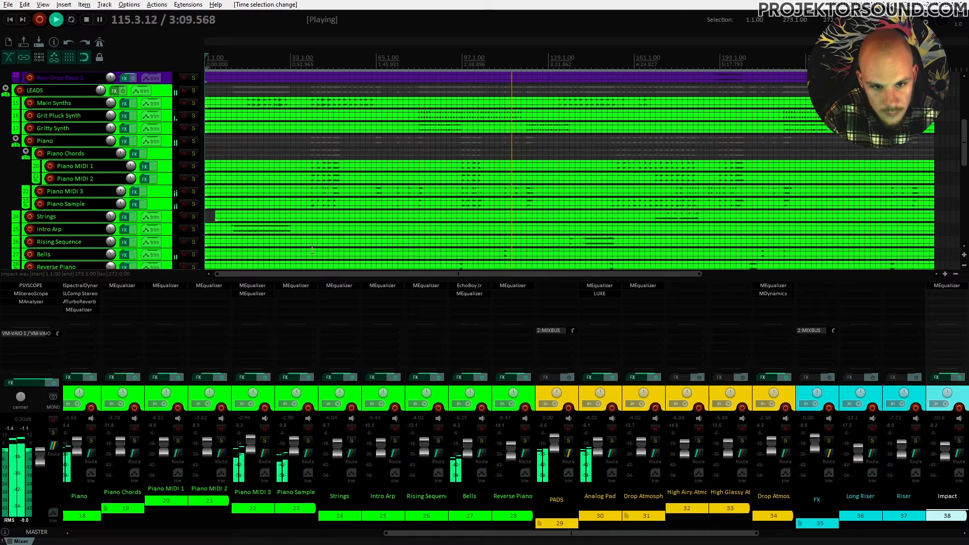
{"action": "scroll", "coordinate": [467, 202], "scroll_direction": "down", "scroll_amount": 1}
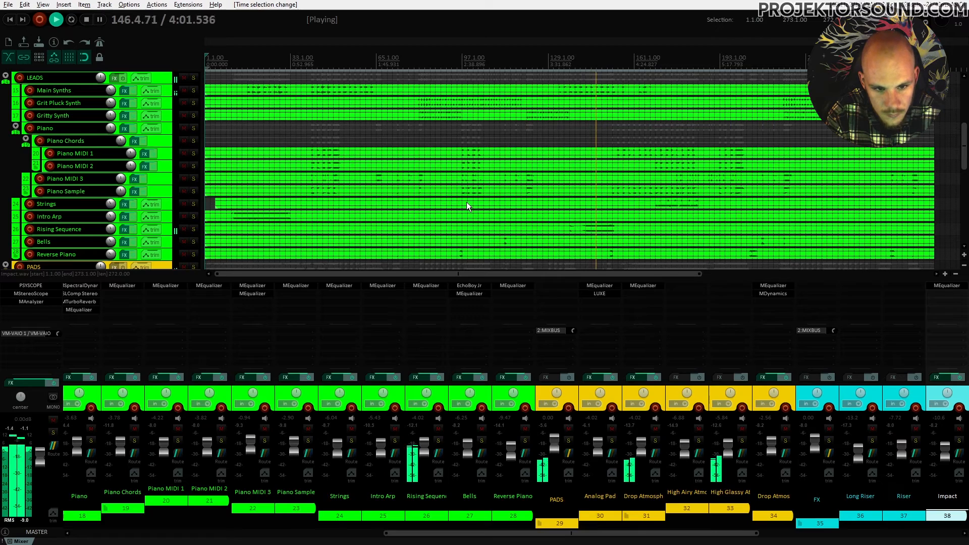
Listen to the section from about bar 146 while checking the Spoken Vocal, FX, pad and piano tracks
{"action": "scroll", "coordinate": [483, 193], "scroll_direction": "down", "scroll_amount": 2}
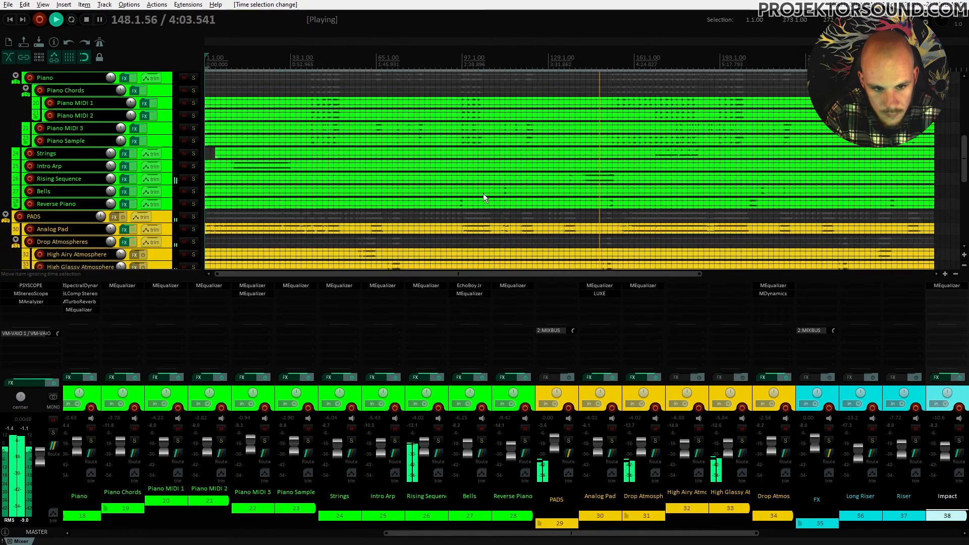
{"action": "scroll", "coordinate": [483, 193], "scroll_direction": "down", "scroll_amount": 10}
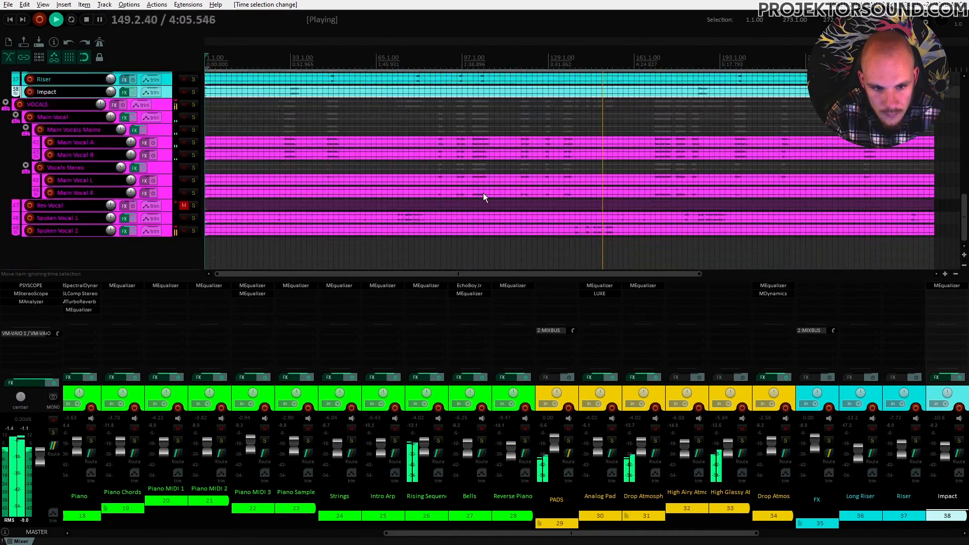
{"action": "scroll", "coordinate": [483, 197], "scroll_direction": "up", "scroll_amount": 1}
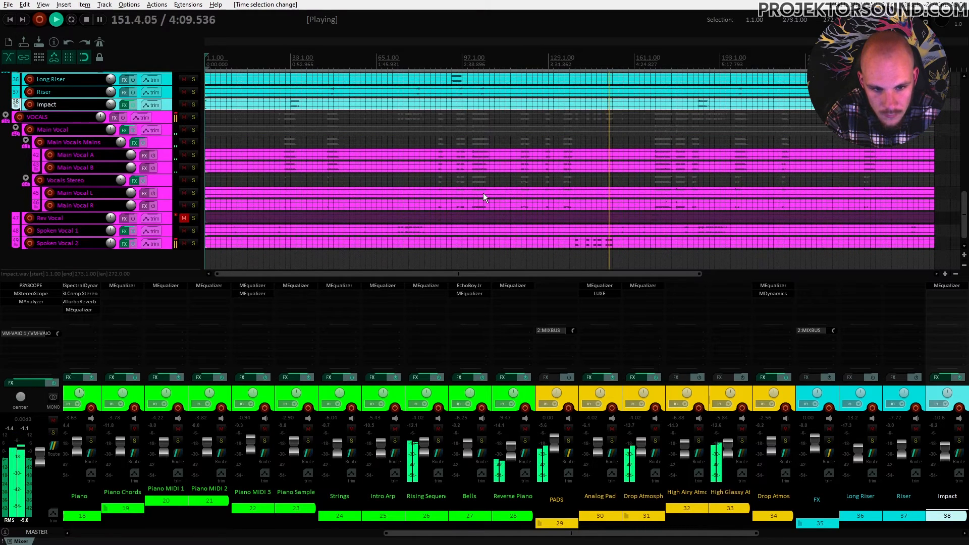
{"action": "scroll", "coordinate": [483, 197], "scroll_direction": "up", "scroll_amount": 2}
{"action": "scroll", "coordinate": [483, 197], "scroll_direction": "up", "scroll_amount": 1}
{"action": "scroll", "coordinate": [483, 197], "scroll_direction": "up", "scroll_amount": 4}
{"action": "scroll", "coordinate": [483, 196], "scroll_direction": "up", "scroll_amount": 2}
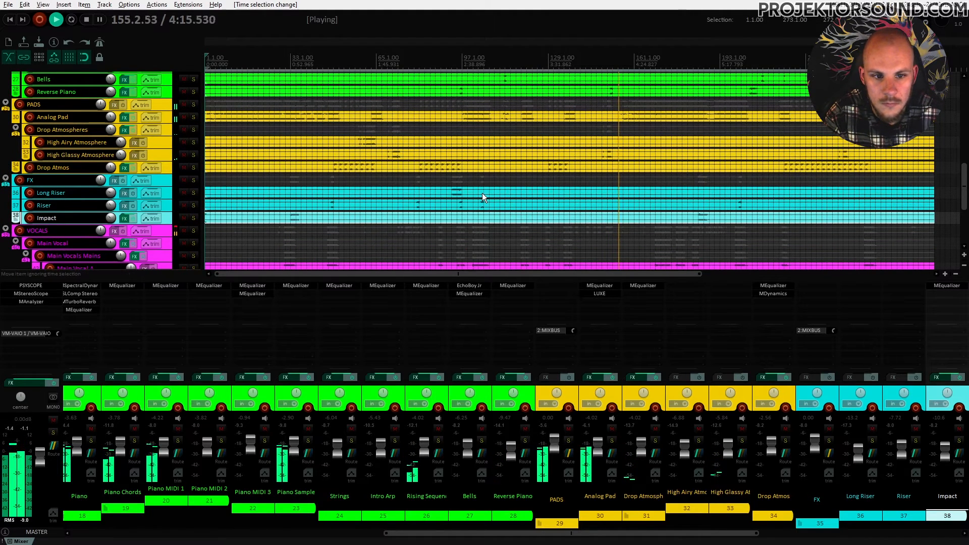
{"action": "scroll", "coordinate": [545, 192], "scroll_direction": "up", "scroll_amount": 6}
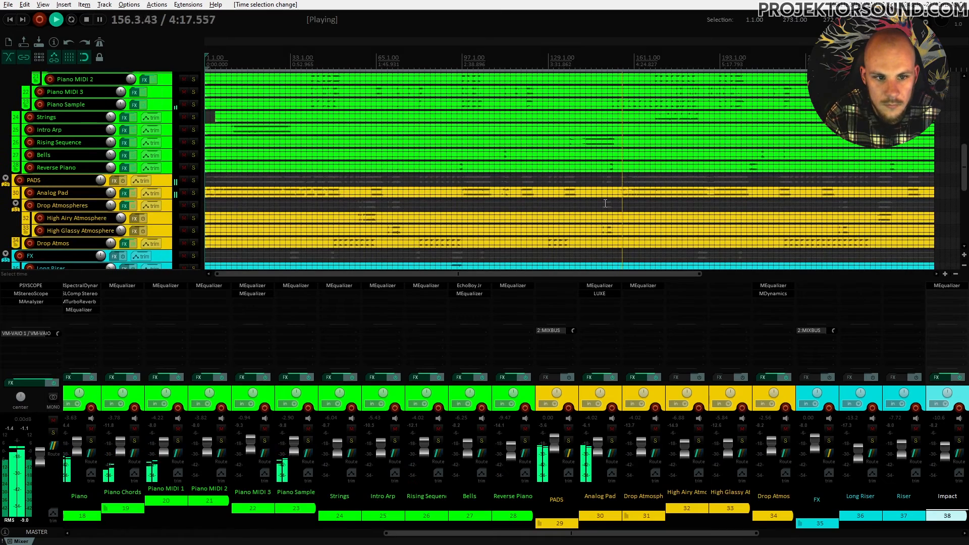
{"action": "scroll", "coordinate": [603, 204], "scroll_direction": "up", "scroll_amount": 15}
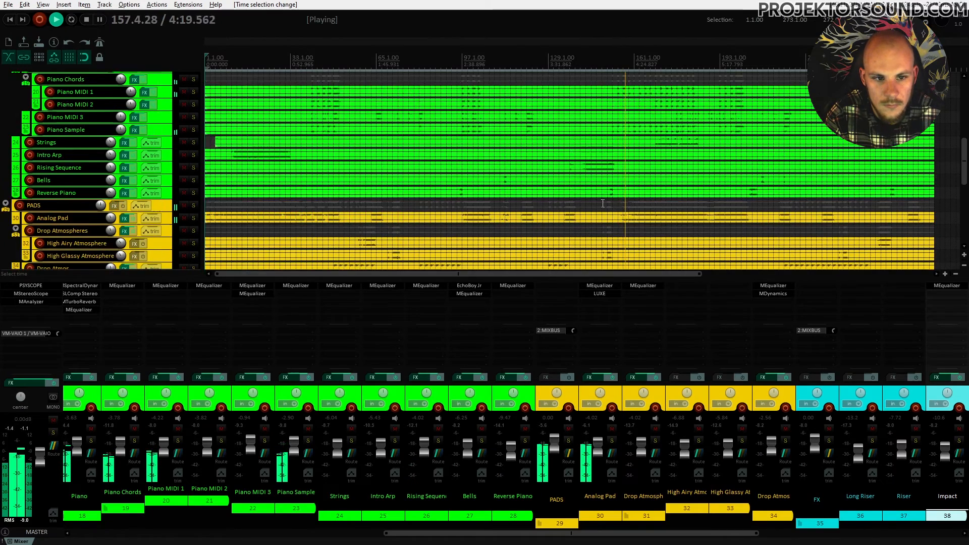
{"action": "scroll", "coordinate": [601, 204], "scroll_direction": "up", "scroll_amount": 3}
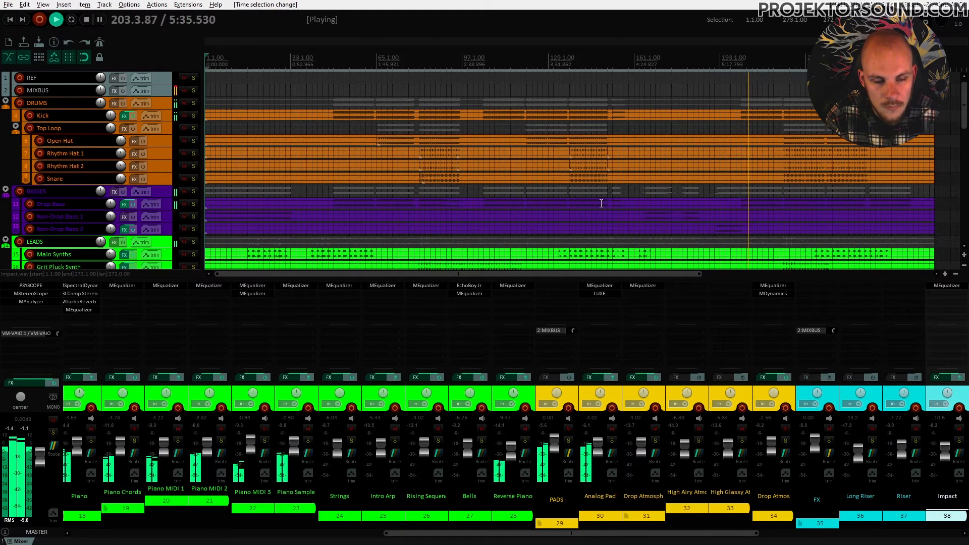
Listen to the section from about bar 203 while examining the drum, bass, lead and Reverse Piano tracks
{"action": "scroll", "coordinate": [603, 201], "scroll_direction": "down", "scroll_amount": 4}
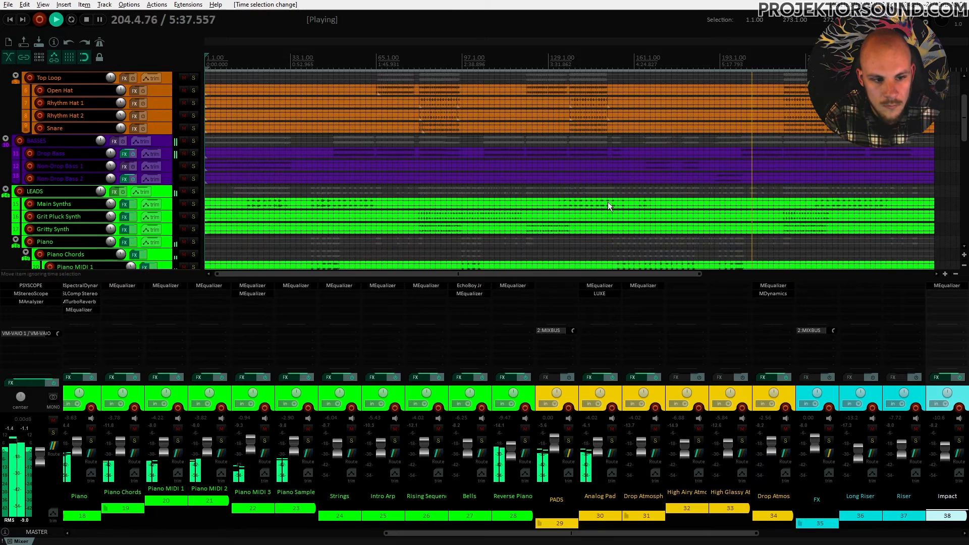
{"action": "scroll", "coordinate": [606, 198], "scroll_direction": "down", "scroll_amount": 3}
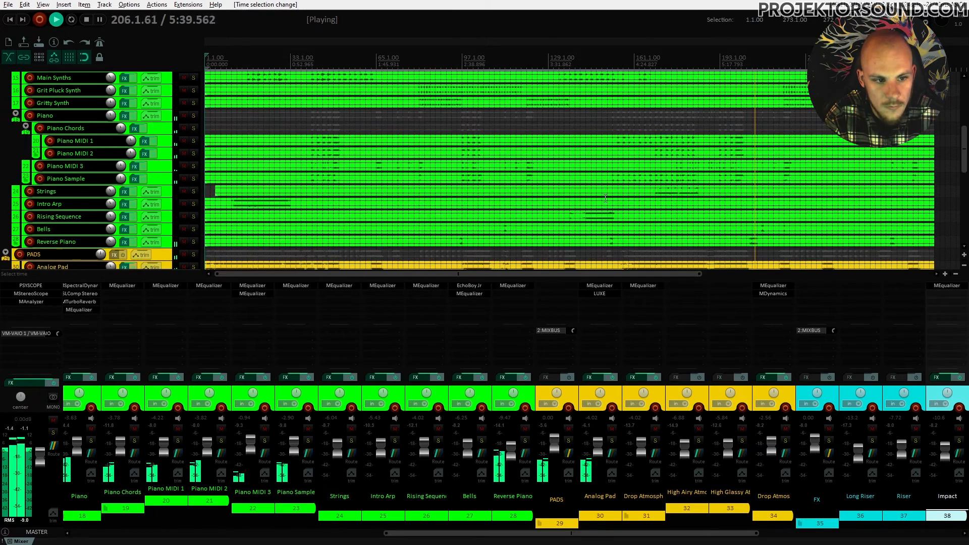
{"action": "scroll", "coordinate": [605, 198], "scroll_direction": "down", "scroll_amount": 4}
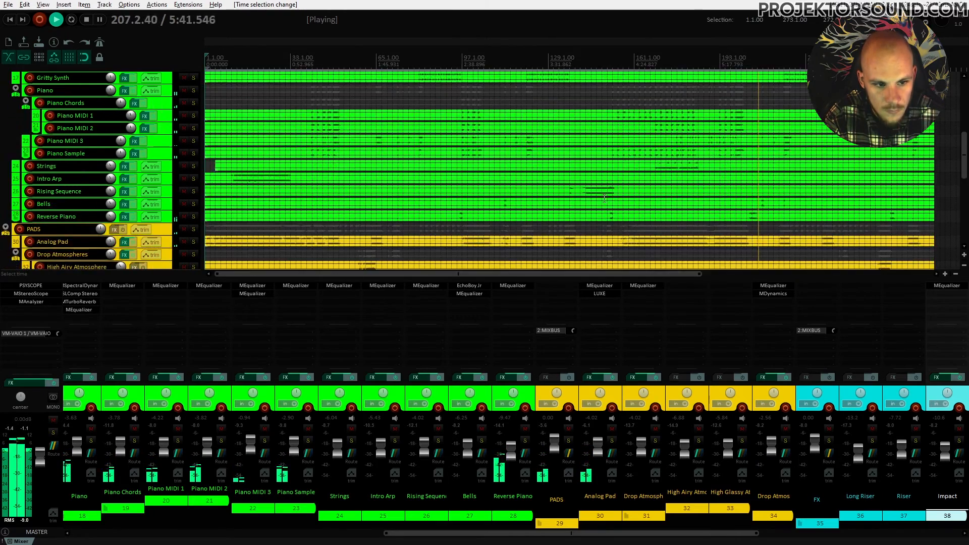
{"action": "scroll", "coordinate": [604, 198], "scroll_direction": "down", "scroll_amount": 2}
{"action": "scroll", "coordinate": [604, 197], "scroll_direction": "up", "scroll_amount": 6}
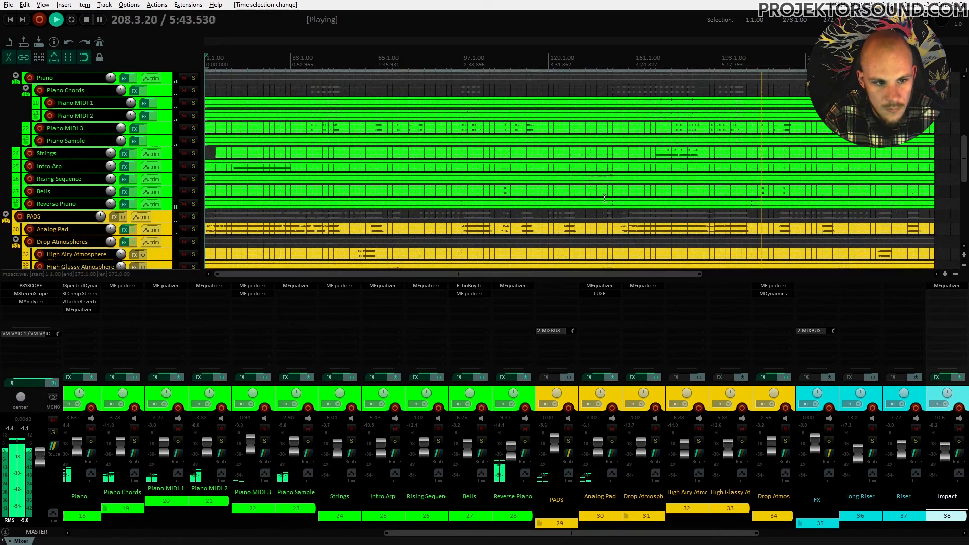
{"action": "scroll", "coordinate": [604, 198], "scroll_direction": "up", "scroll_amount": 3}
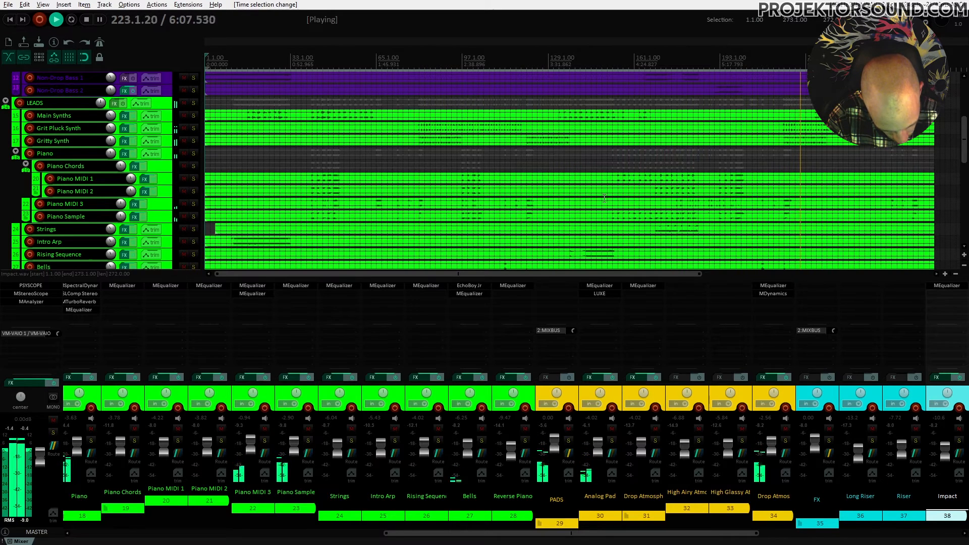
Listen to the section from about bar 223 while examining the tracks from drums and basses down to pads, FX and vocals
{"action": "scroll", "coordinate": [809, 198], "scroll_direction": "up", "scroll_amount": 2}
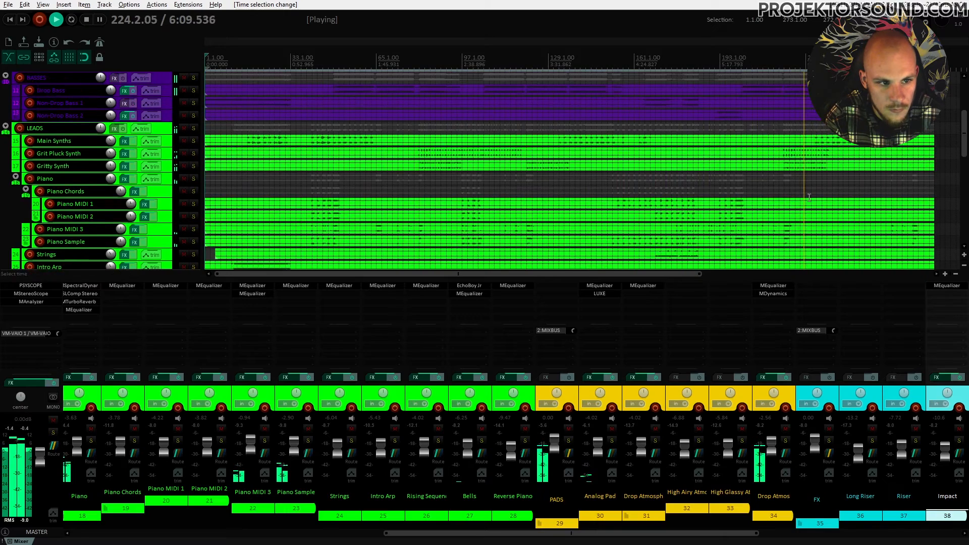
{"action": "scroll", "coordinate": [809, 198], "scroll_direction": "up", "scroll_amount": 3}
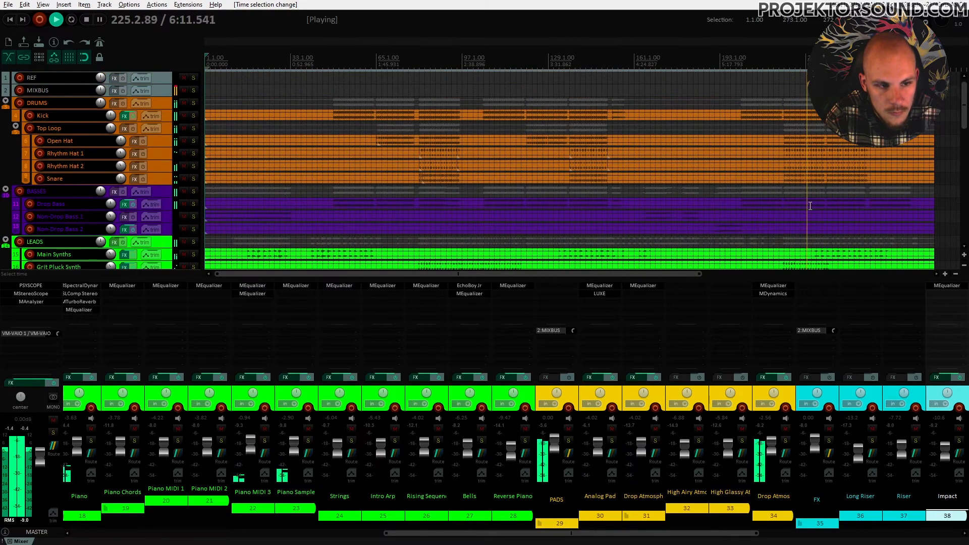
{"action": "scroll", "coordinate": [810, 206], "scroll_direction": "down", "scroll_amount": 2}
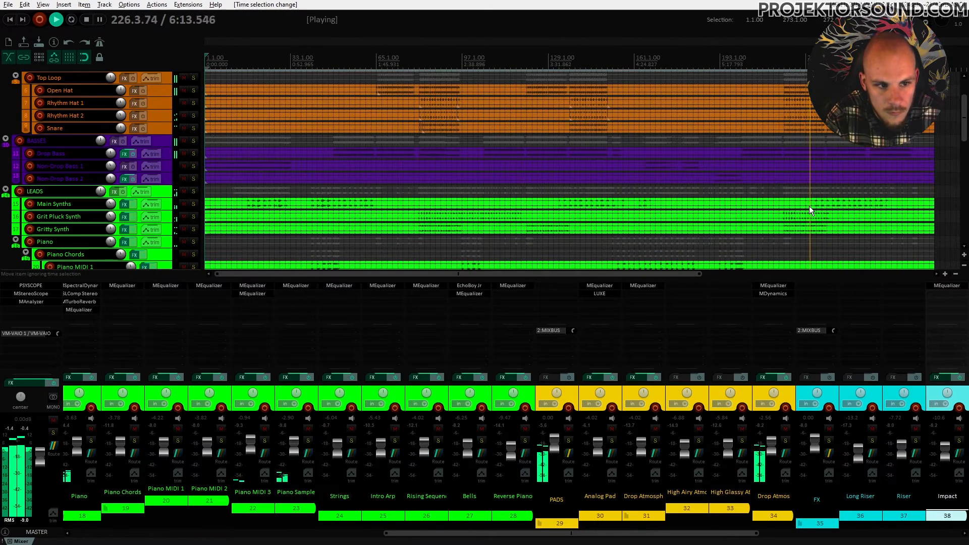
{"action": "scroll", "coordinate": [810, 209], "scroll_direction": "down", "scroll_amount": 4}
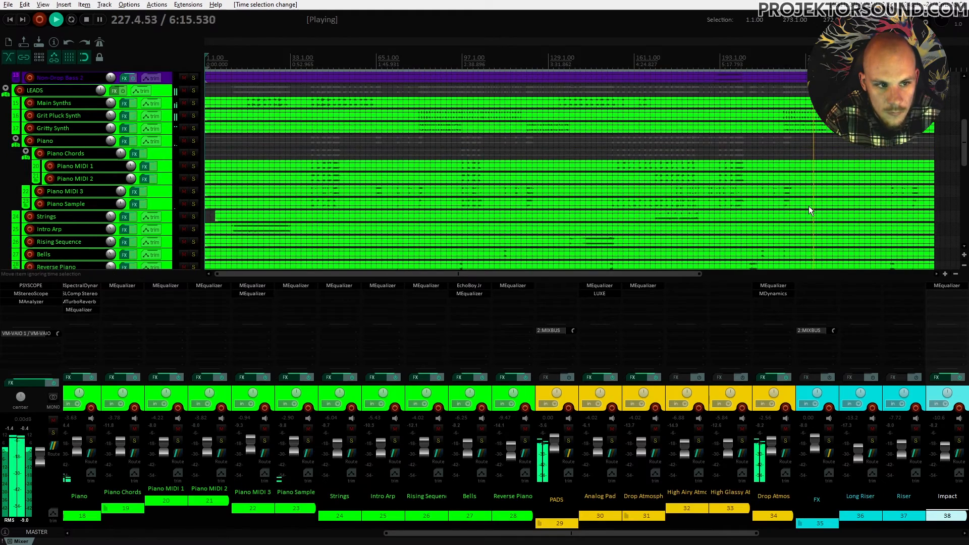
{"action": "scroll", "coordinate": [808, 211], "scroll_direction": "down", "scroll_amount": 3}
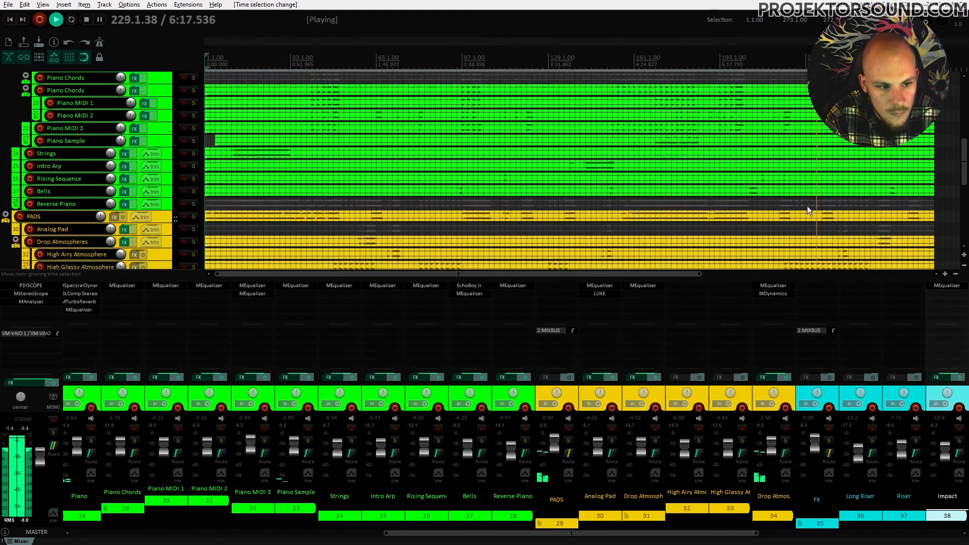
{"action": "scroll", "coordinate": [807, 206], "scroll_direction": "down", "scroll_amount": 5}
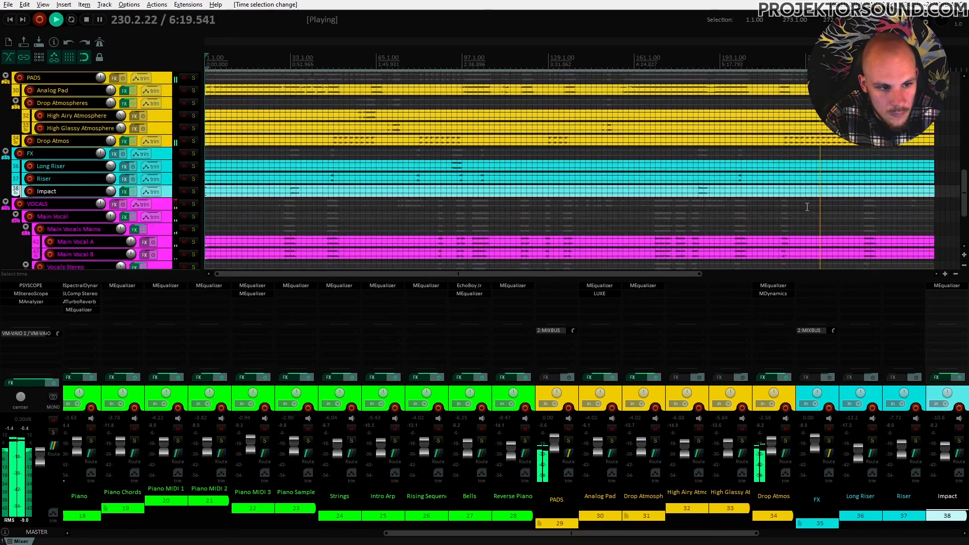
{"action": "scroll", "coordinate": [807, 206], "scroll_direction": "down", "scroll_amount": 3}
{"action": "scroll", "coordinate": [807, 207], "scroll_direction": "up", "scroll_amount": 1}
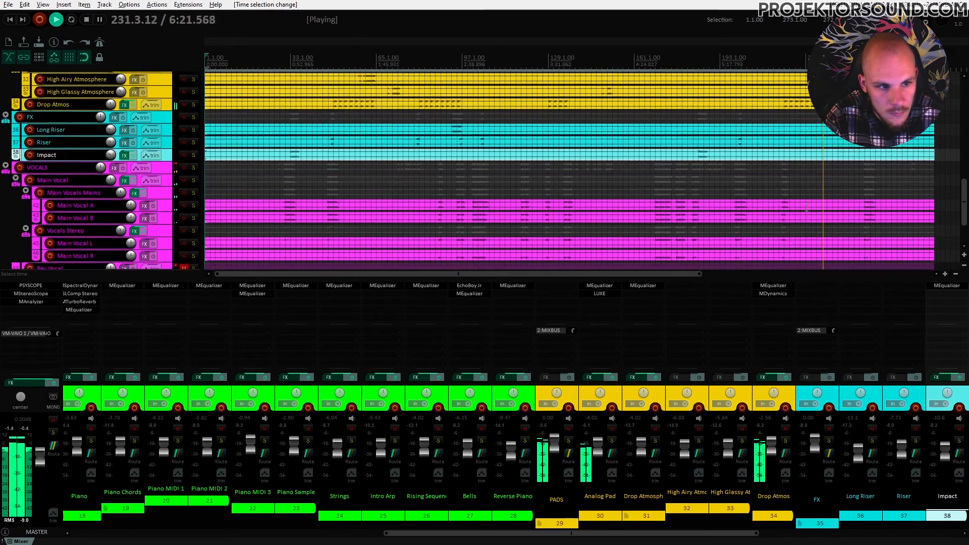
Listen on from about bar 231 while checking the pad, bass, lead and piano tracks
{"action": "scroll", "coordinate": [806, 208], "scroll_direction": "up", "scroll_amount": 4}
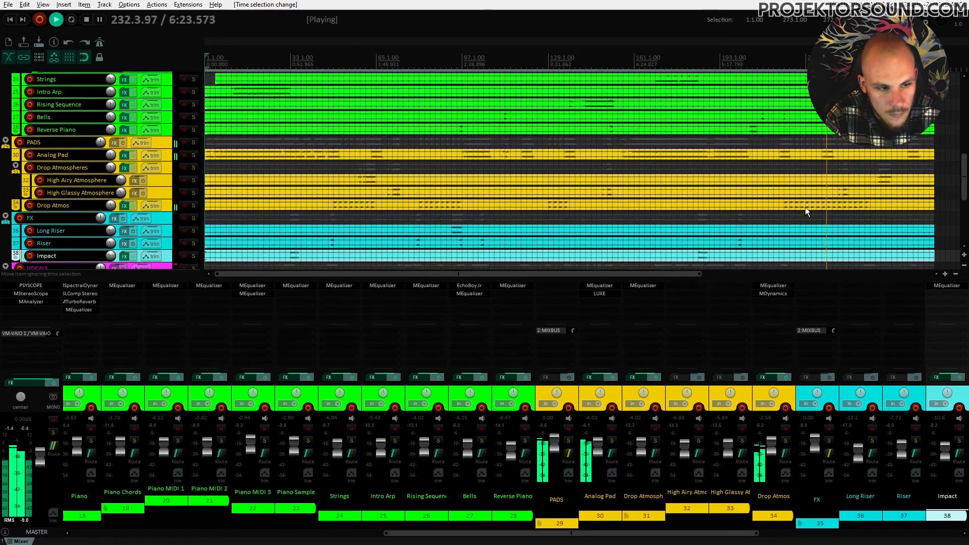
{"action": "scroll", "coordinate": [806, 209], "scroll_direction": "up", "scroll_amount": 7}
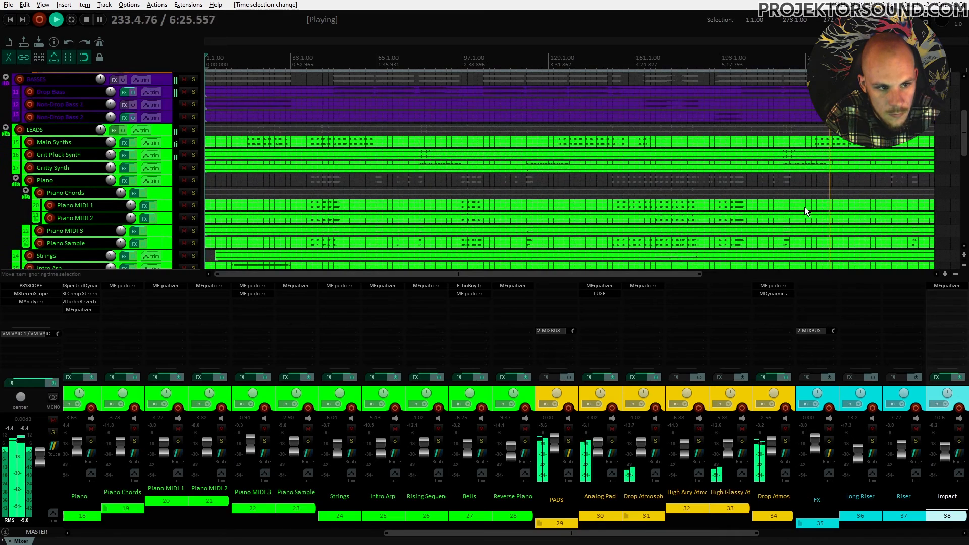
{"action": "scroll", "coordinate": [805, 211], "scroll_direction": "up", "scroll_amount": 2}
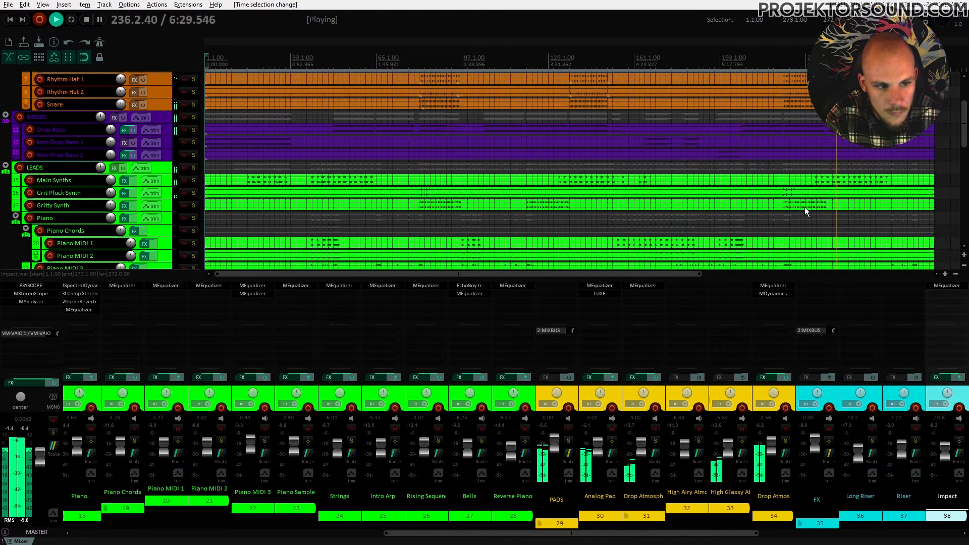
{"action": "scroll", "coordinate": [804, 207], "scroll_direction": "down", "scroll_amount": 2}
{"action": "scroll", "coordinate": [803, 207], "scroll_direction": "down", "scroll_amount": 2}
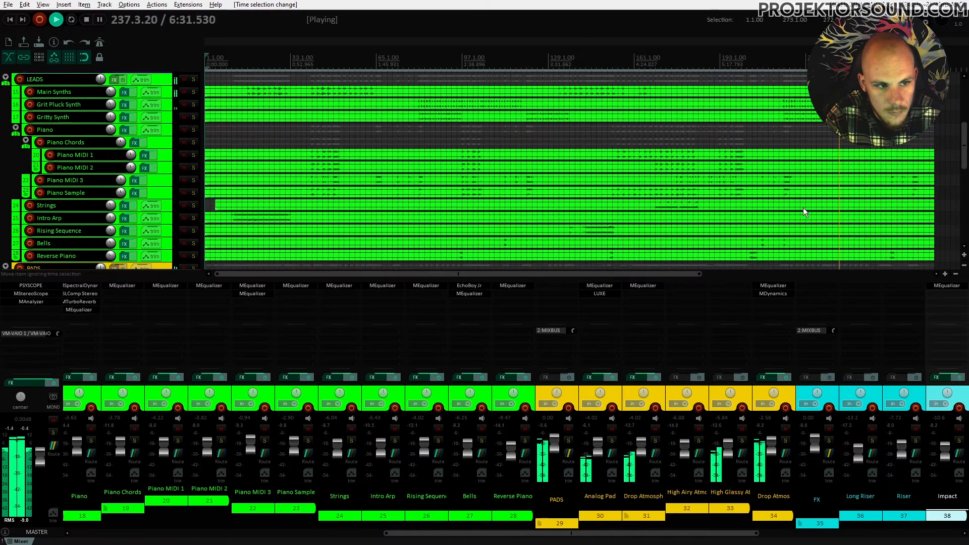
{"action": "scroll", "coordinate": [804, 207], "scroll_direction": "up", "scroll_amount": 1}
{"action": "scroll", "coordinate": [803, 208], "scroll_direction": "down", "scroll_amount": 3}
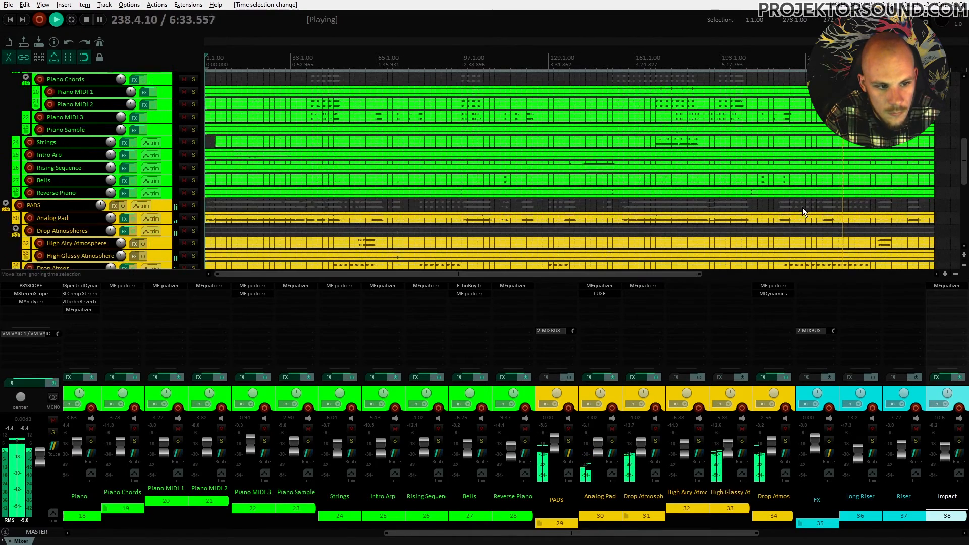
{"action": "scroll", "coordinate": [803, 207], "scroll_direction": "down", "scroll_amount": 2}
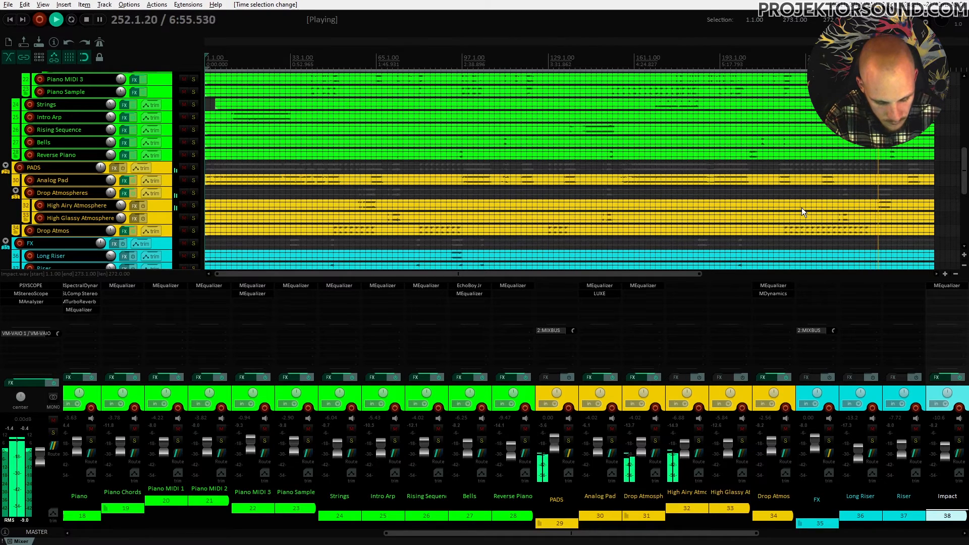
Listen to the outro from about bar 252 while checking the lead, FX, vocal and pad tracks, and stop playback near bar 270
{"action": "scroll", "coordinate": [789, 206], "scroll_direction": "up", "scroll_amount": 4}
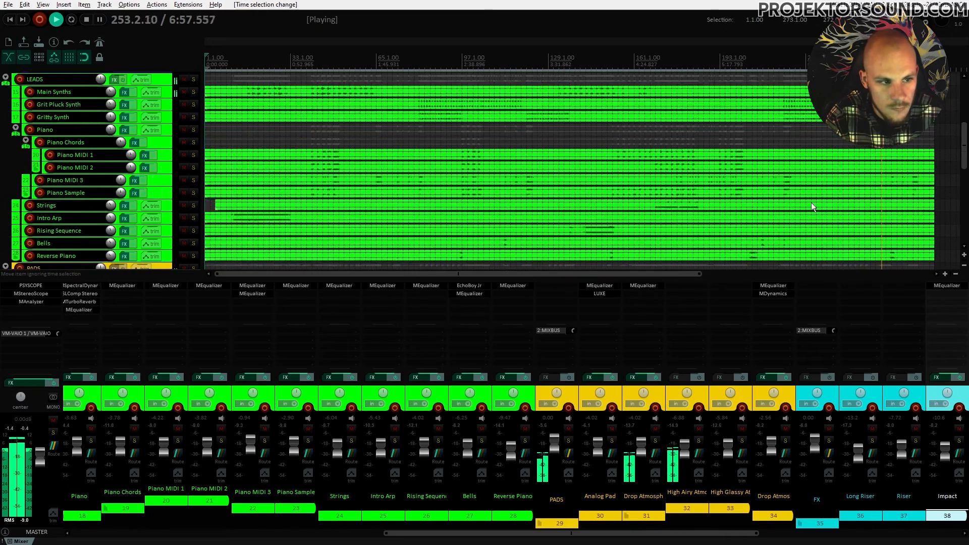
{"action": "scroll", "coordinate": [810, 202], "scroll_direction": "up", "scroll_amount": 5}
{"action": "scroll", "coordinate": [808, 202], "scroll_direction": "down", "scroll_amount": 15}
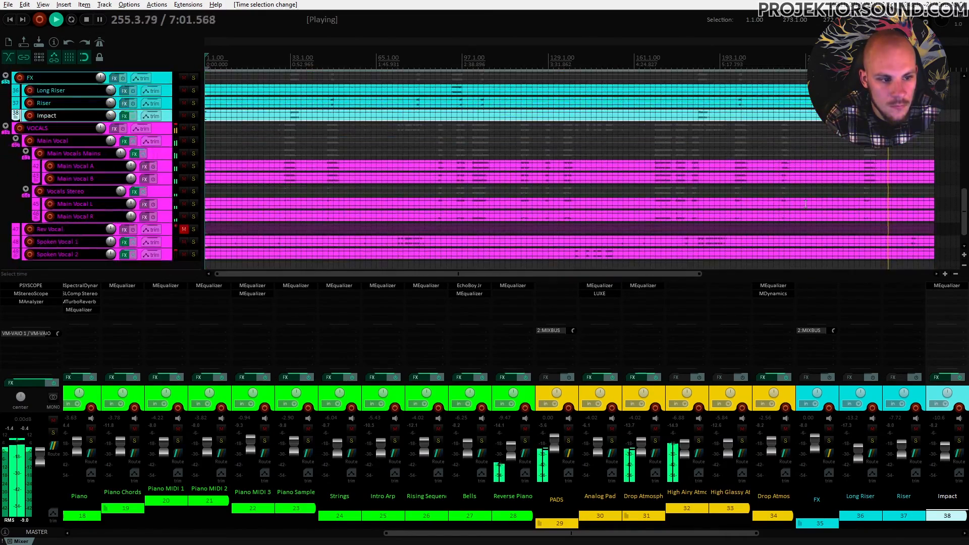
{"action": "scroll", "coordinate": [804, 204], "scroll_direction": "up", "scroll_amount": 4}
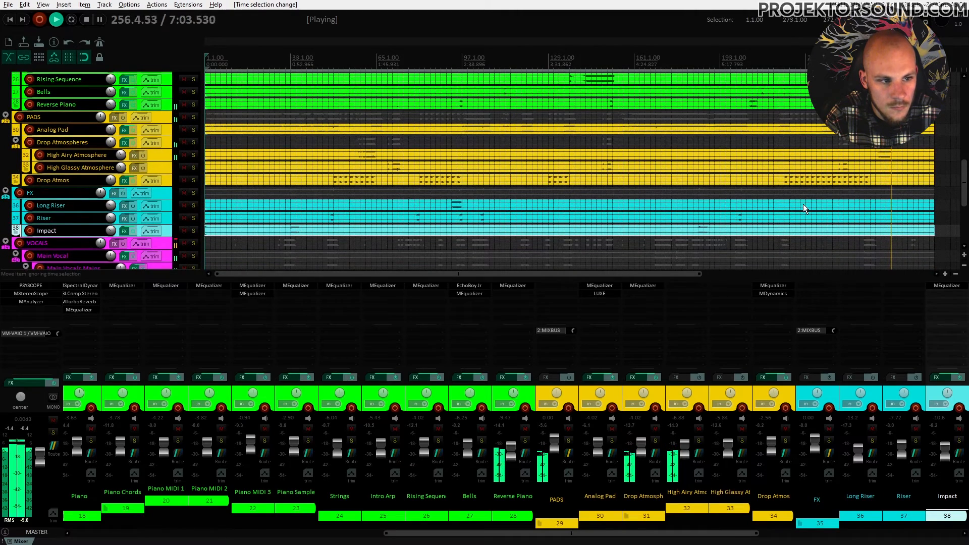
{"action": "scroll", "coordinate": [803, 204], "scroll_direction": "up", "scroll_amount": 4}
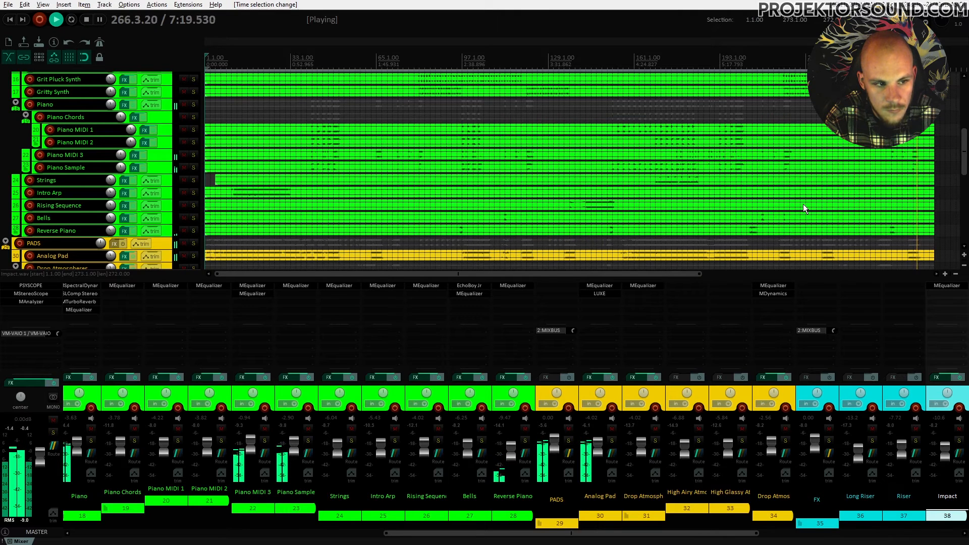
{"action": "scroll", "coordinate": [792, 207], "scroll_direction": "down", "scroll_amount": 2}
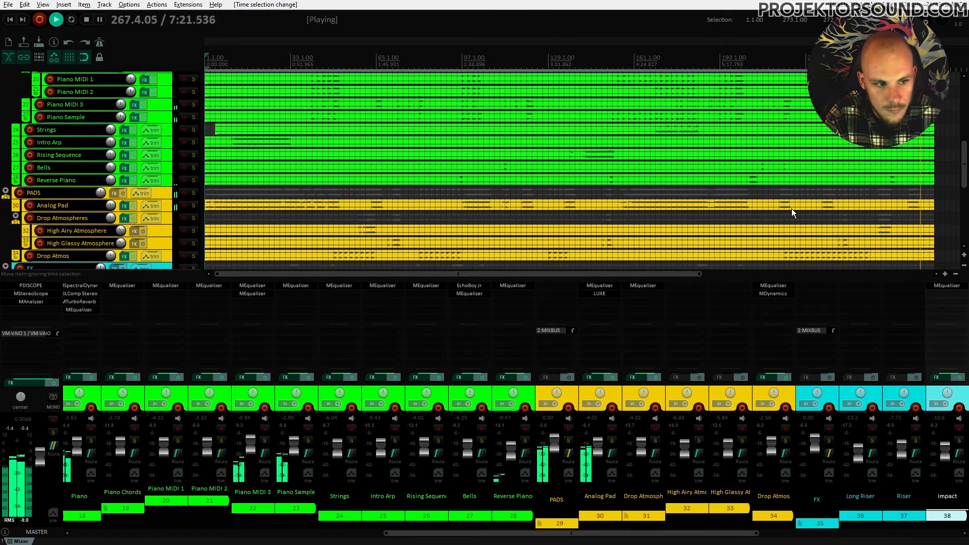
{"action": "scroll", "coordinate": [790, 209], "scroll_direction": "down", "scroll_amount": 2}
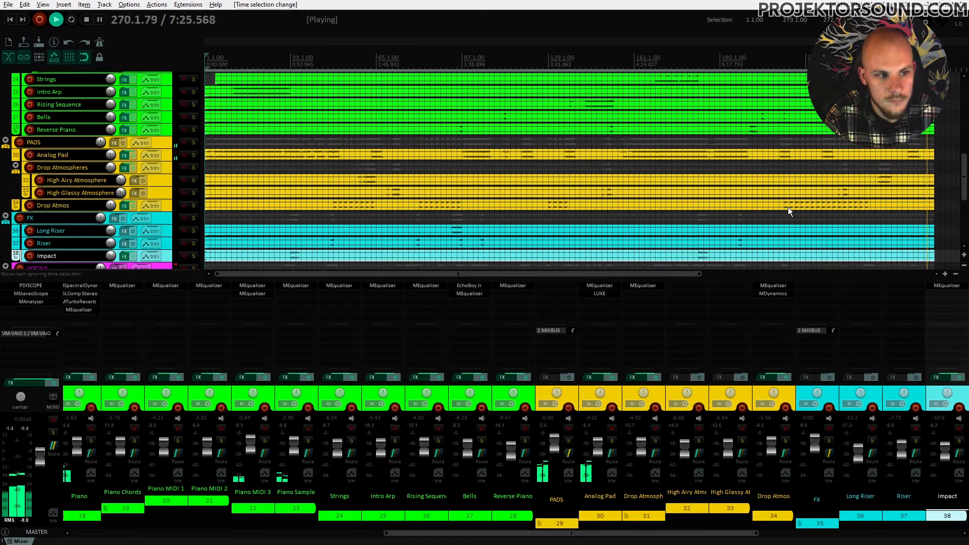
{"action": "key", "text": "space"}
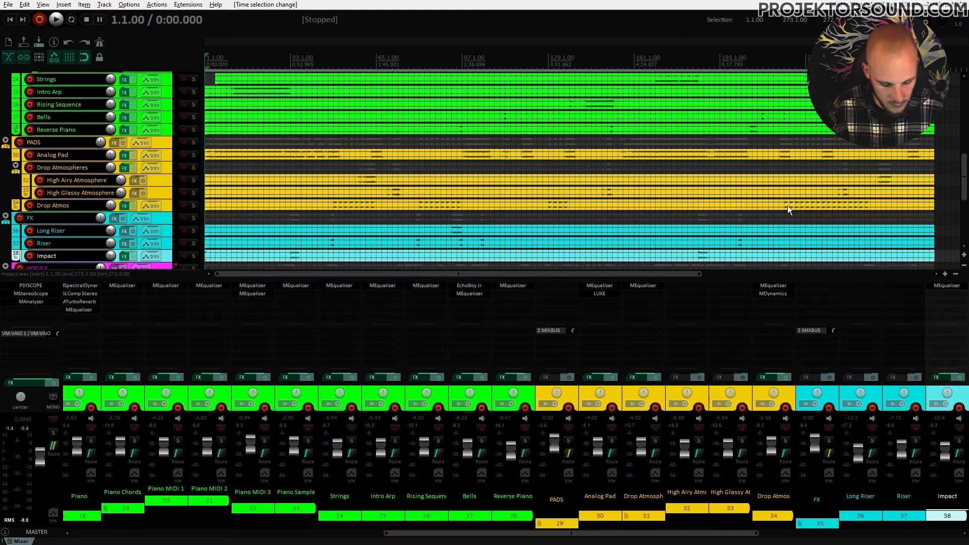
Enable and show the volume envelope for the Non-Drop Bass 1 track
{"action": "scroll", "coordinate": [303, 180], "scroll_direction": "up", "scroll_amount": 8}
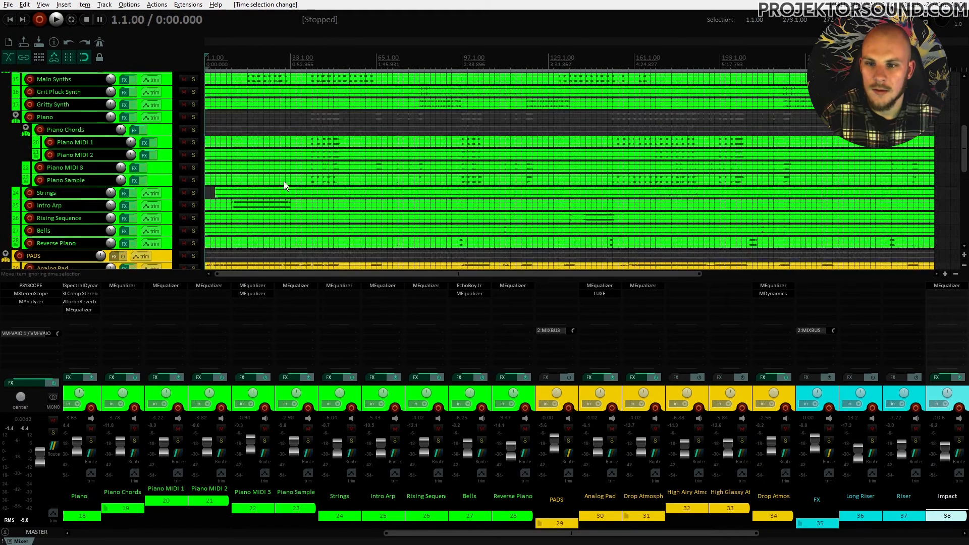
{"action": "left_click", "coordinate": [252, 168]}
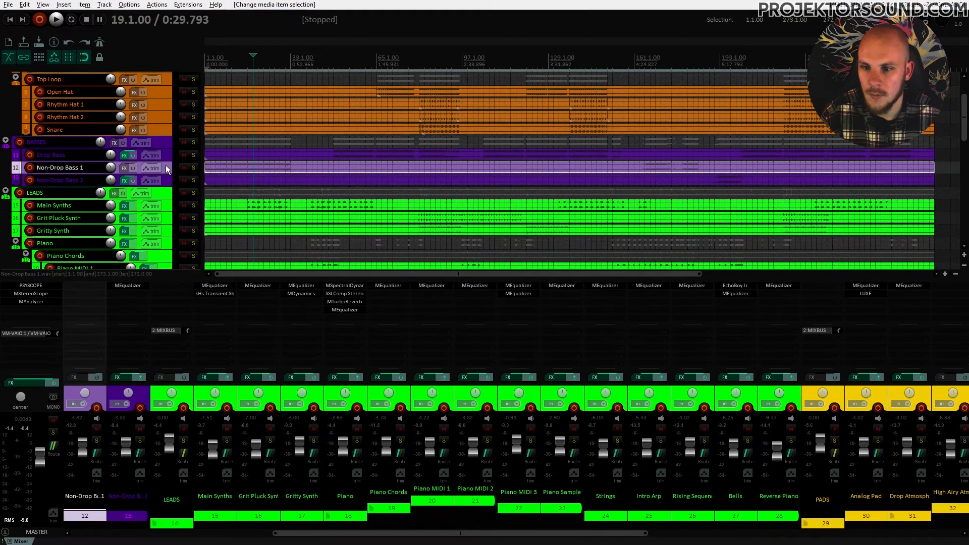
{"action": "left_click", "coordinate": [149, 167]}
{"action": "left_click", "coordinate": [212, 219]}
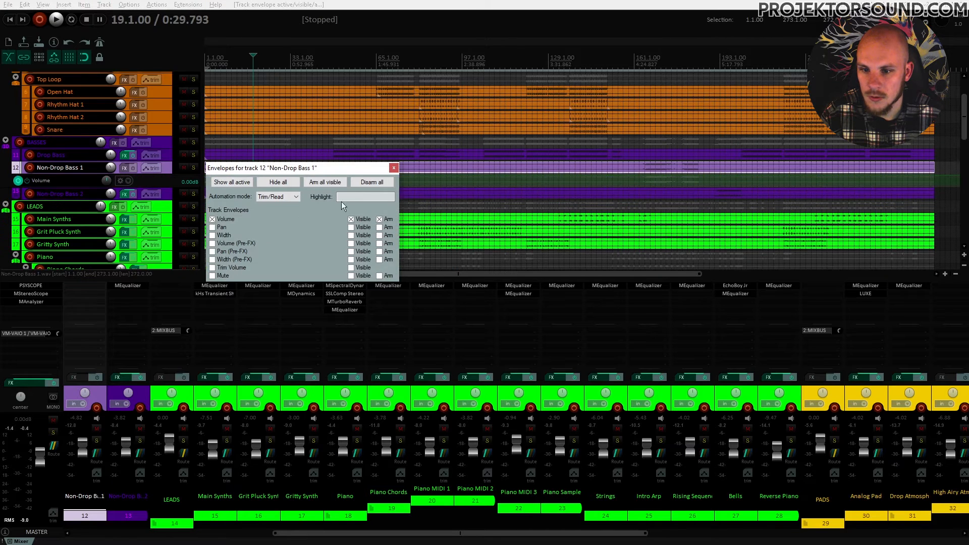
{"action": "left_click", "coordinate": [394, 168]}
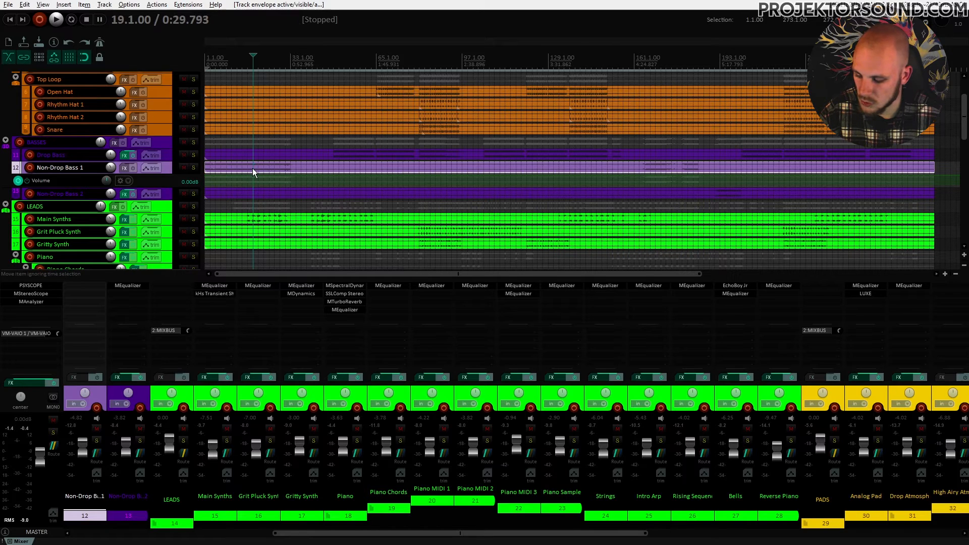
Add a volume envelope point at bar 17 on Non-Drop Bass 1 and lower the starting point to -3.00 dB
{"action": "scroll", "coordinate": [253, 169], "scroll_direction": "up", "scroll_amount": 2}
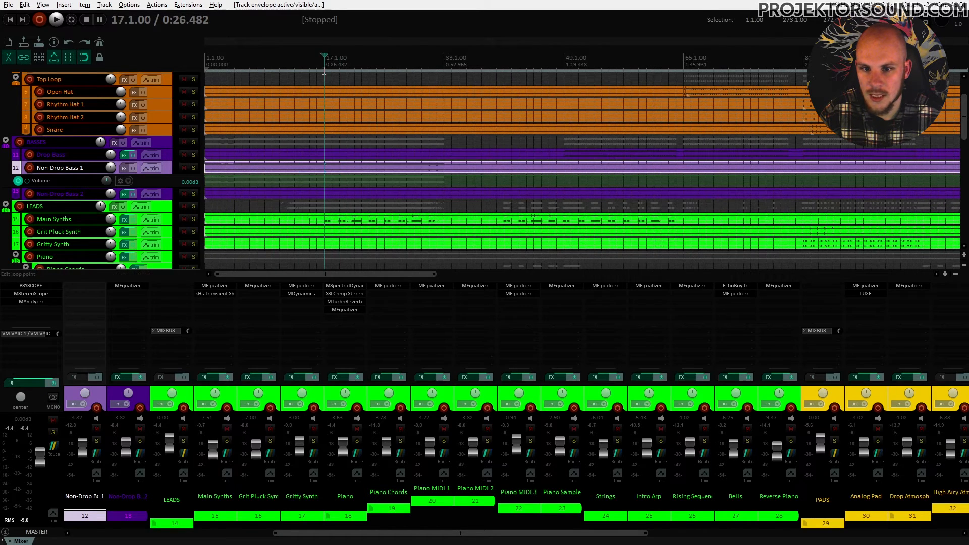
{"action": "left_click", "coordinate": [327, 173]}
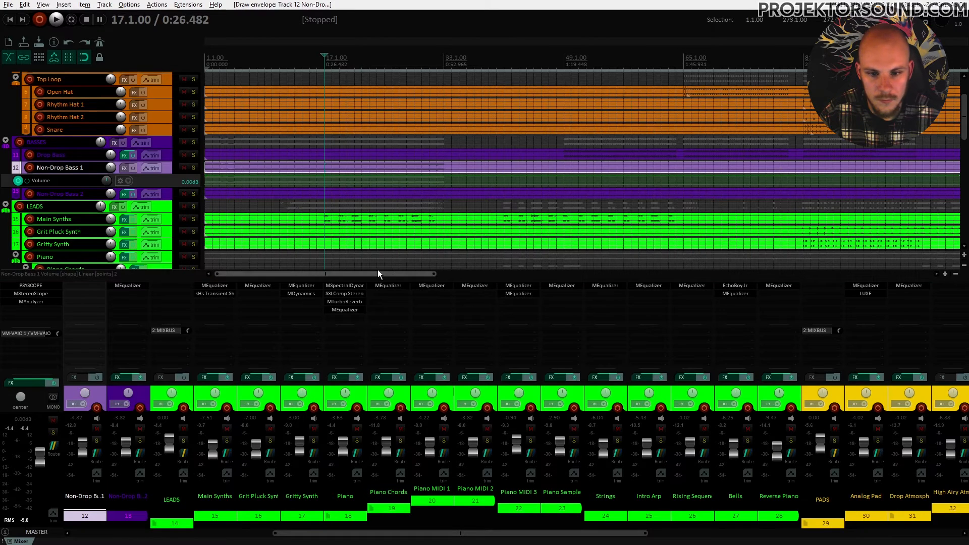
{"action": "left_click_drag", "start_coordinate": [205, 175], "coordinate": [204, 185]}
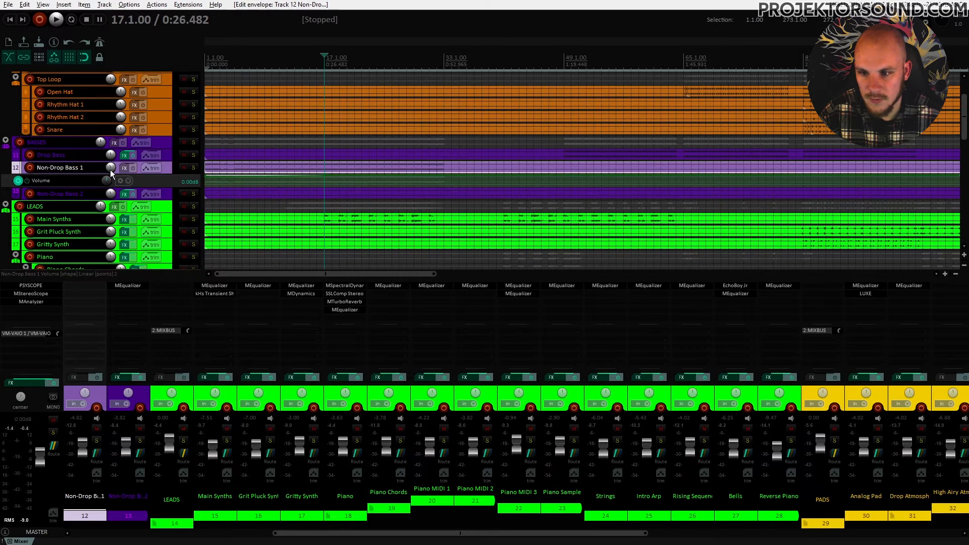
Play the intro from bar 1 and compare the Non-Drop Bass 1 volume envelope bypassed and active
{"action": "left_click", "coordinate": [205, 60]}
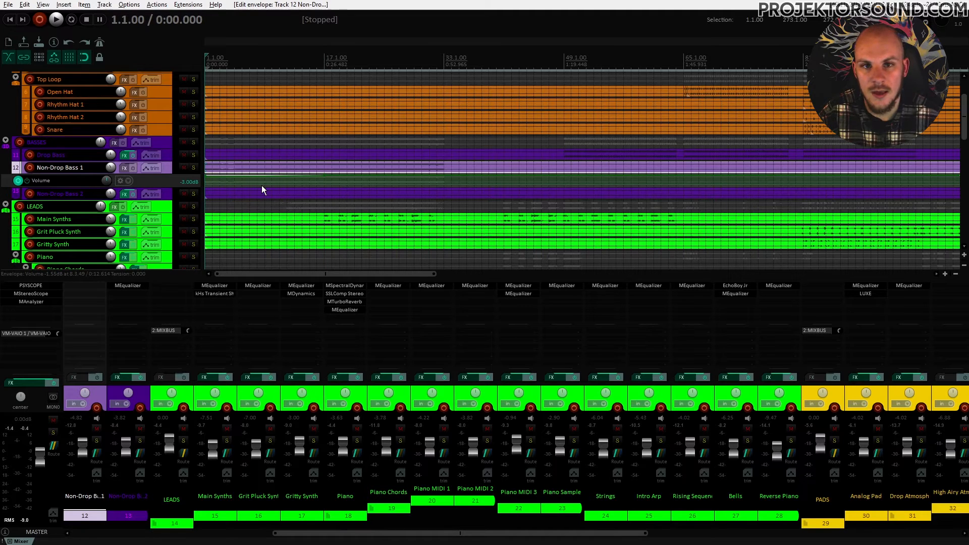
{"action": "key", "text": "space"}
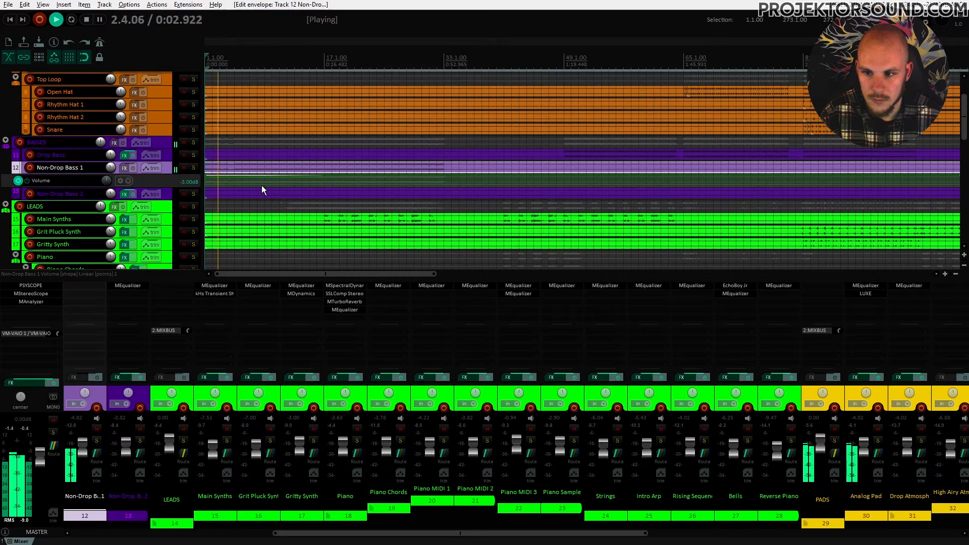
{"action": "left_click", "coordinate": [26, 180]}
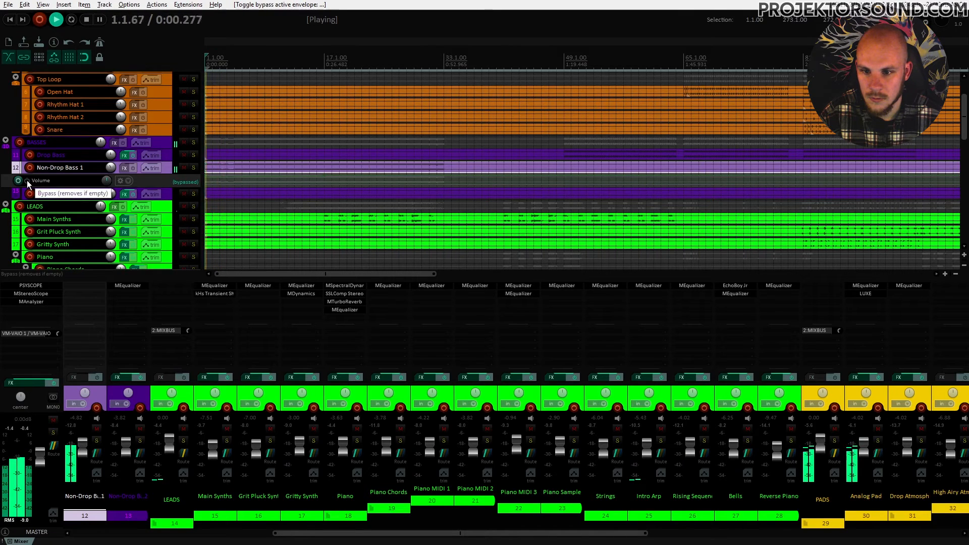
{"action": "left_click", "coordinate": [26, 180]}
{"action": "key", "text": "space"}
{"action": "key", "text": "space"}
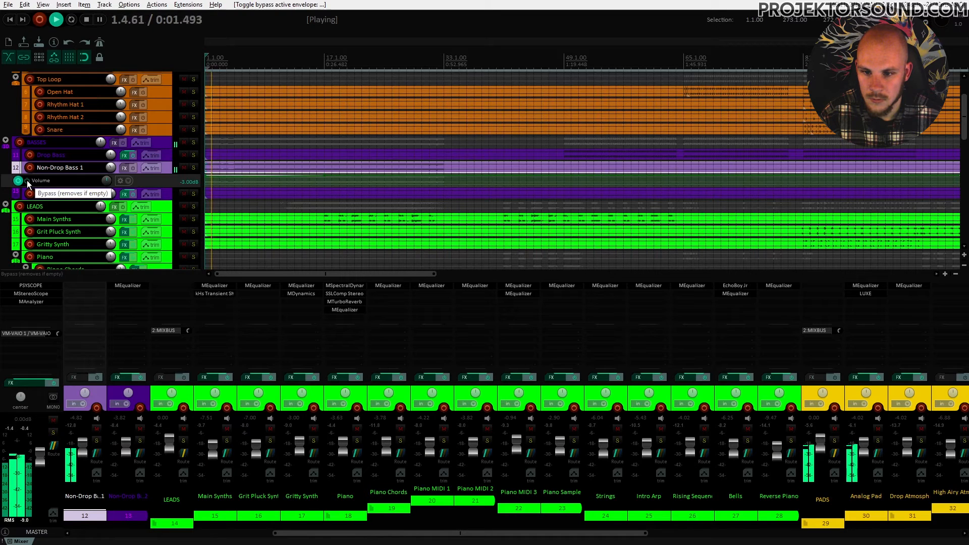
{"action": "key", "text": "space"}
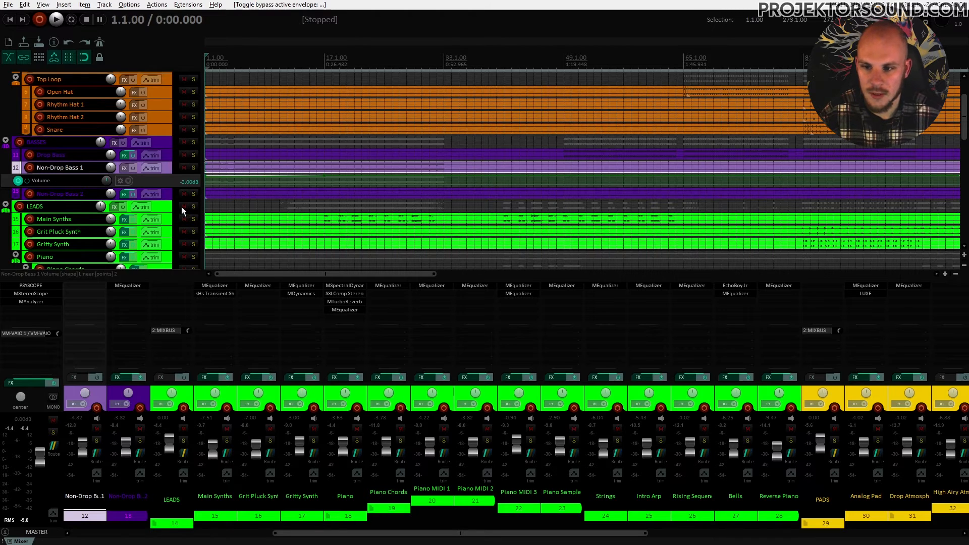
Unmute the Rev Vocal track in the VOCALS group and show its section from about bar 65
{"action": "scroll", "coordinate": [297, 225], "scroll_direction": "down", "scroll_amount": 4}
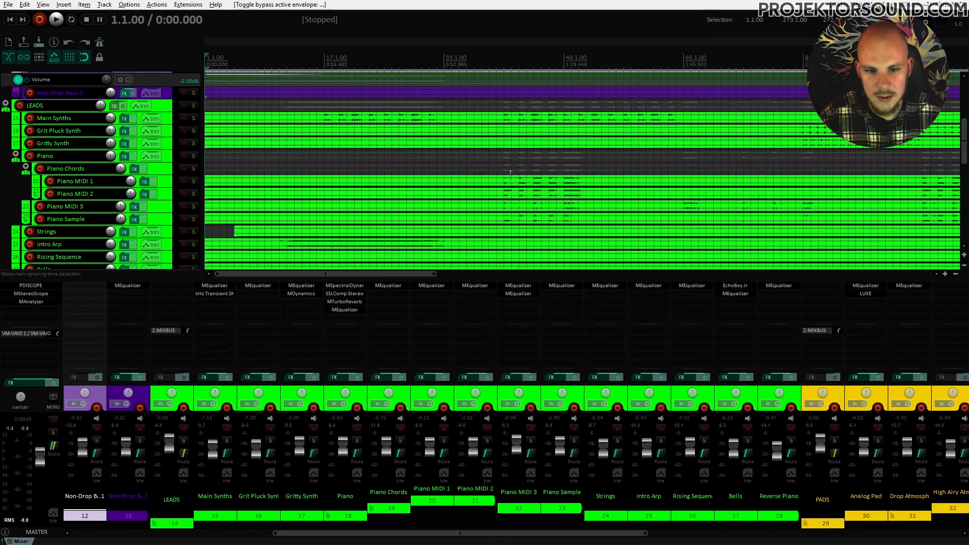
{"action": "scroll", "coordinate": [476, 195], "scroll_direction": "down", "scroll_amount": 12}
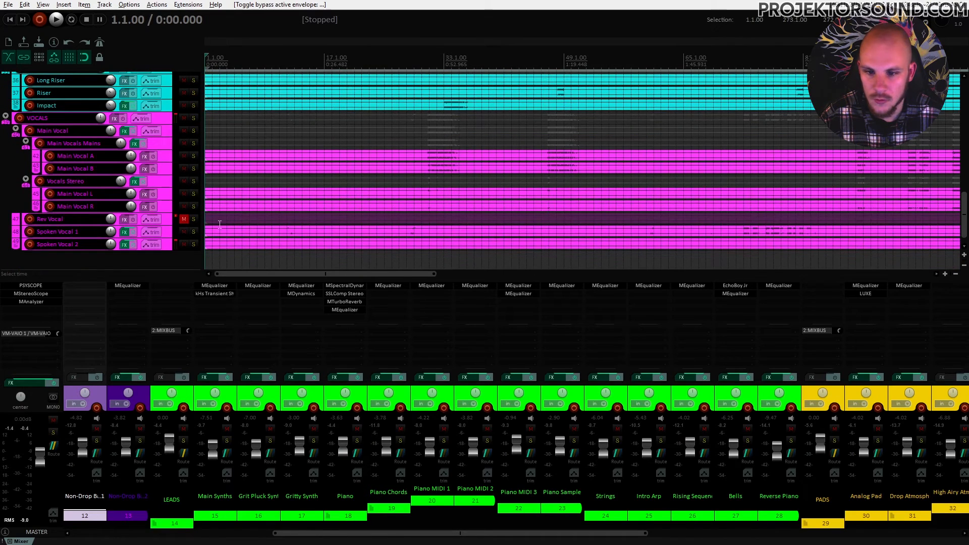
{"action": "left_click", "coordinate": [183, 220]}
{"action": "left_click_drag", "start_coordinate": [279, 275], "coordinate": [418, 276]}
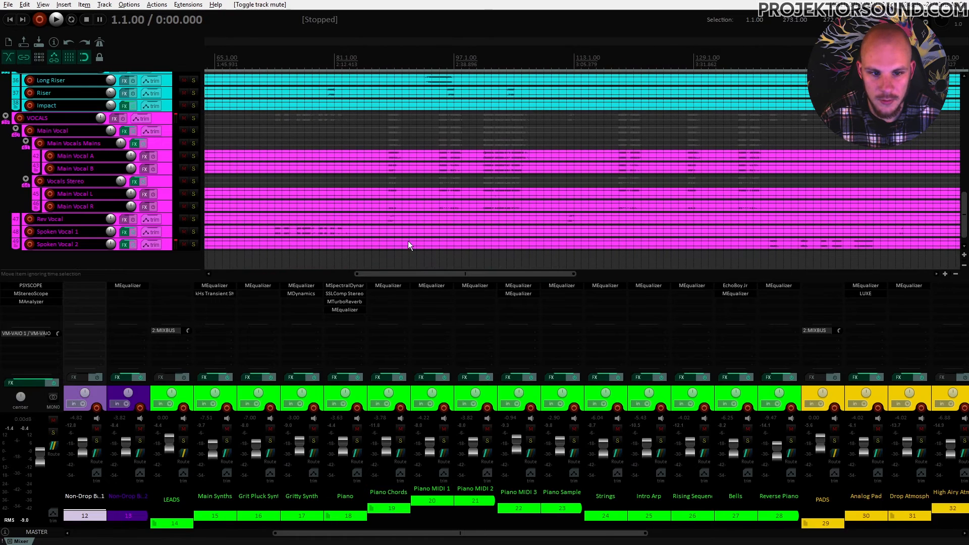
Play the Rev Vocal entries around bars 88 and 112 and lower the track's volume to -5.68 dB
{"action": "left_click", "coordinate": [385, 217]}
{"action": "key", "text": "space"}
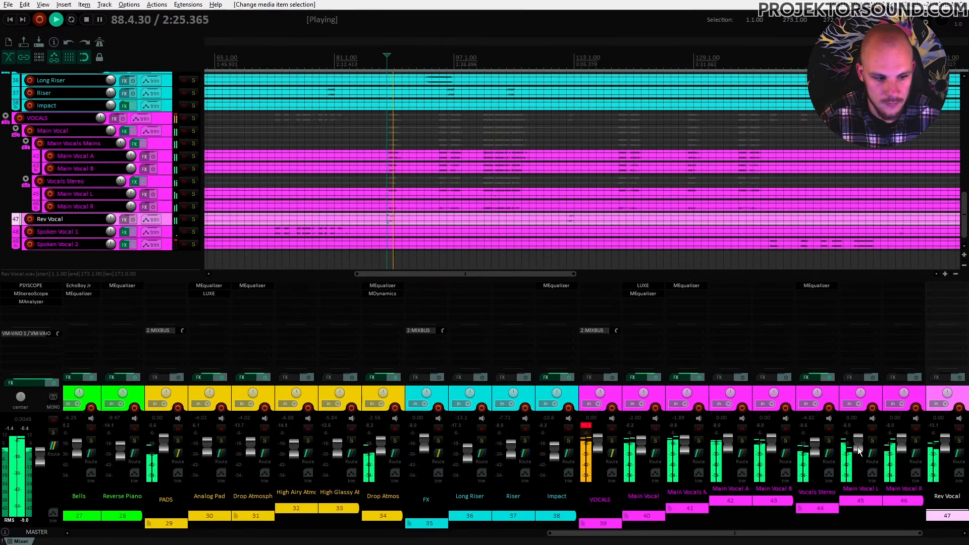
{"action": "key", "text": "space"}
{"action": "key", "text": "space"}
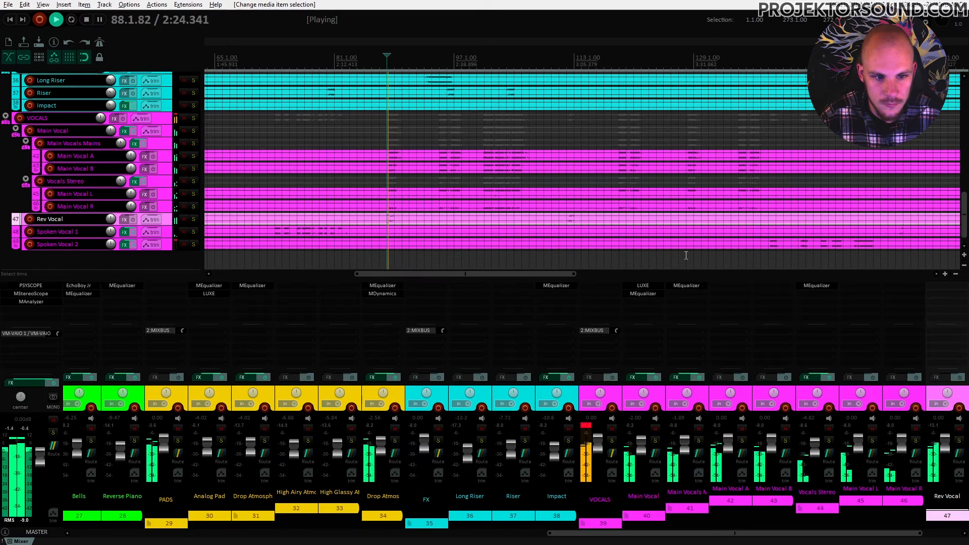
{"action": "left_click", "coordinate": [560, 222]}
{"action": "left_click_drag", "start_coordinate": [942, 448], "coordinate": [943, 453]}
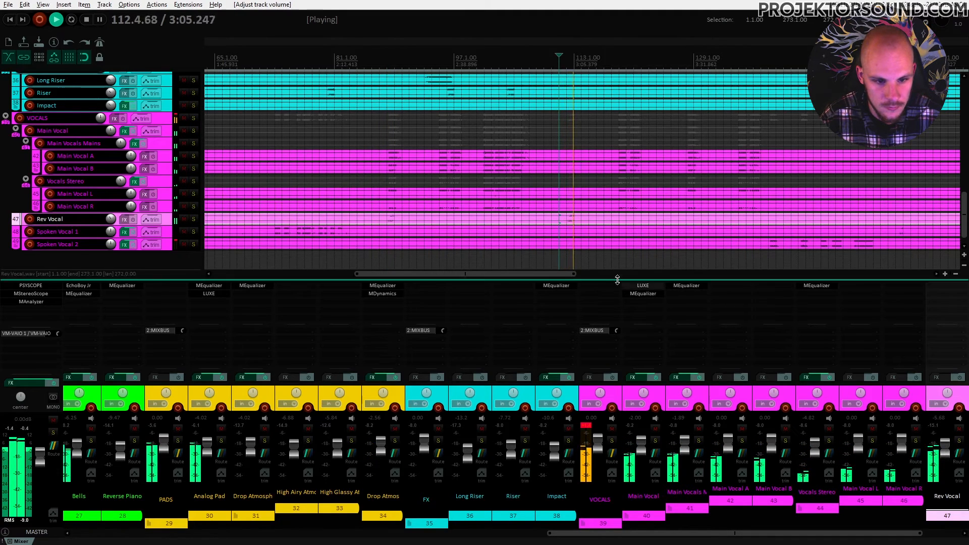
Play the reversed vocal again in the full mix from about bar 87 and from bar 166
{"action": "left_click", "coordinate": [382, 219]}
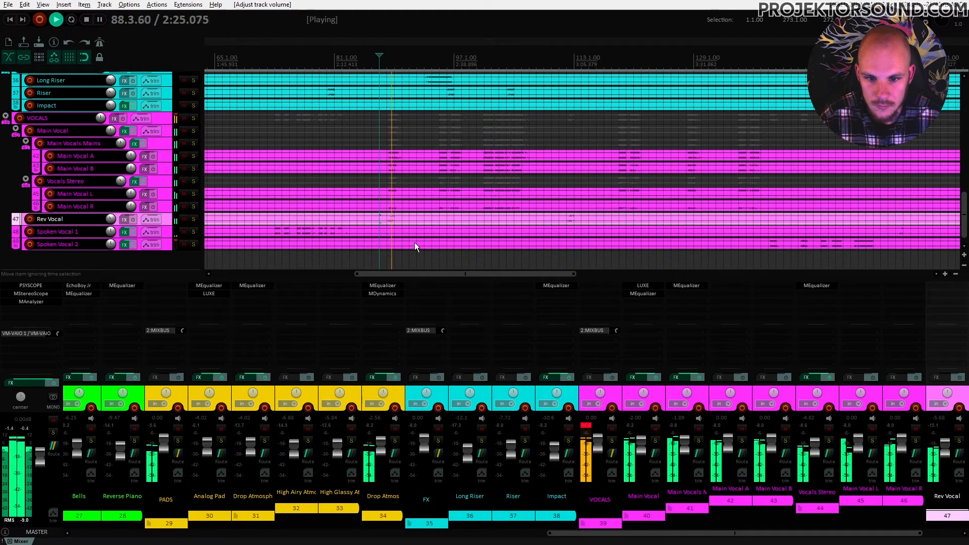
{"action": "left_click_drag", "start_coordinate": [450, 274], "coordinate": [567, 273]}
{"action": "left_click", "coordinate": [540, 222]}
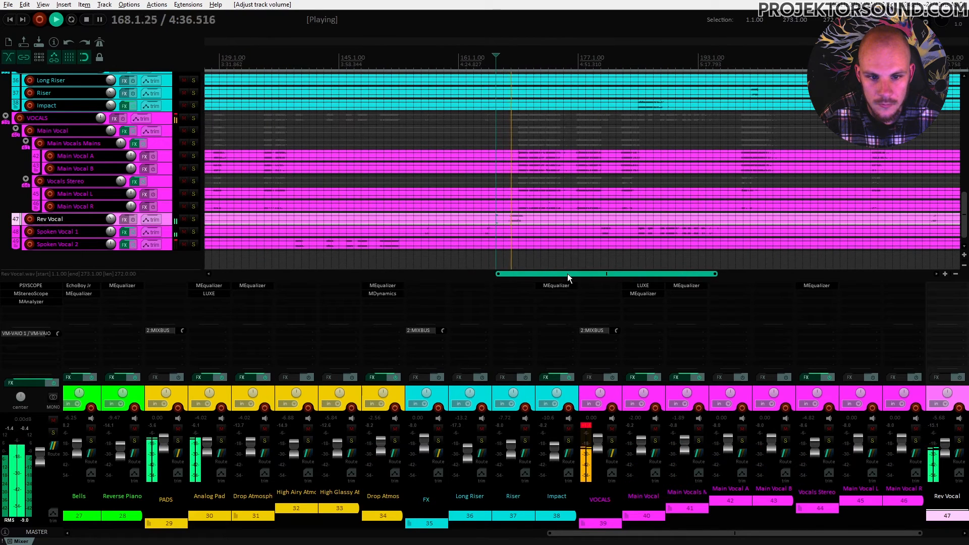
{"action": "left_click_drag", "start_coordinate": [568, 274], "coordinate": [558, 274]}
{"action": "key", "text": "space"}
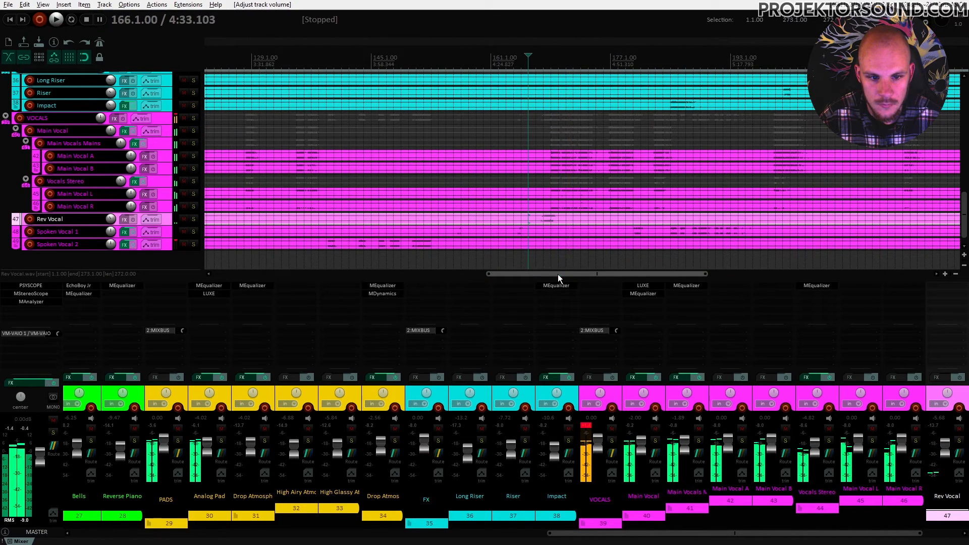
Solo the Vocals Stereo folder and open MStereoScope on the master track
{"action": "left_click_drag", "start_coordinate": [577, 274], "coordinate": [552, 274]}
{"action": "left_click", "coordinate": [186, 183]}
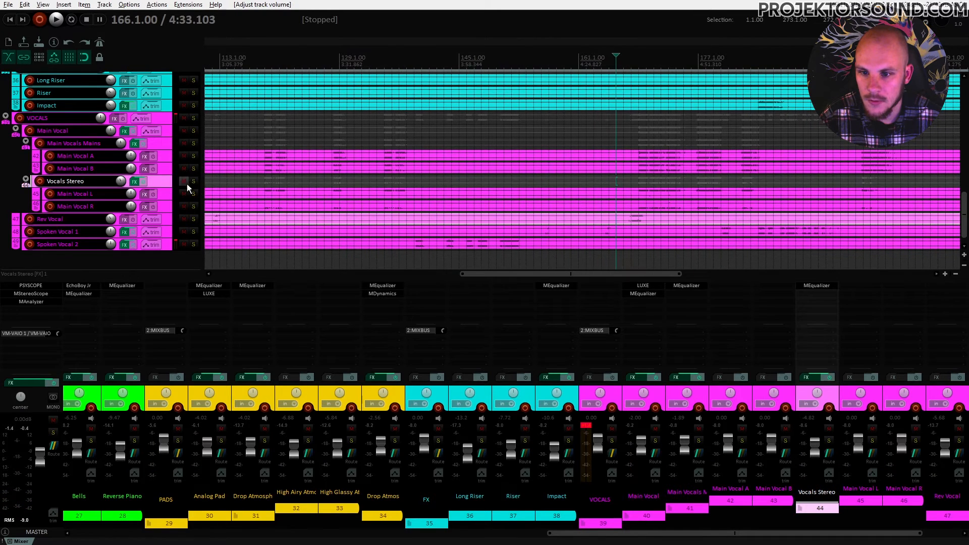
{"action": "left_click", "coordinate": [193, 181]}
{"action": "left_click", "coordinate": [35, 294]}
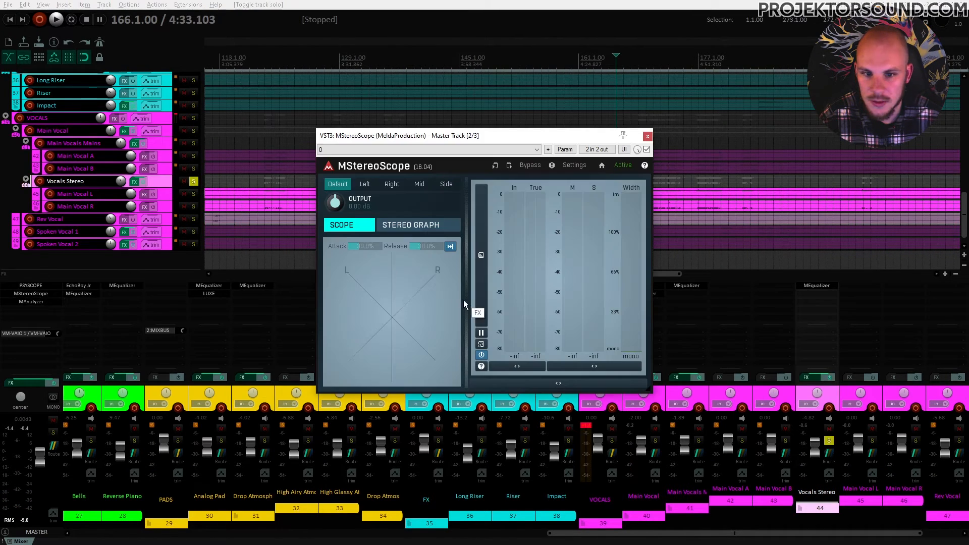
{"action": "left_click_drag", "start_coordinate": [468, 136], "coordinate": [463, 85]}
{"action": "key", "text": "space"}
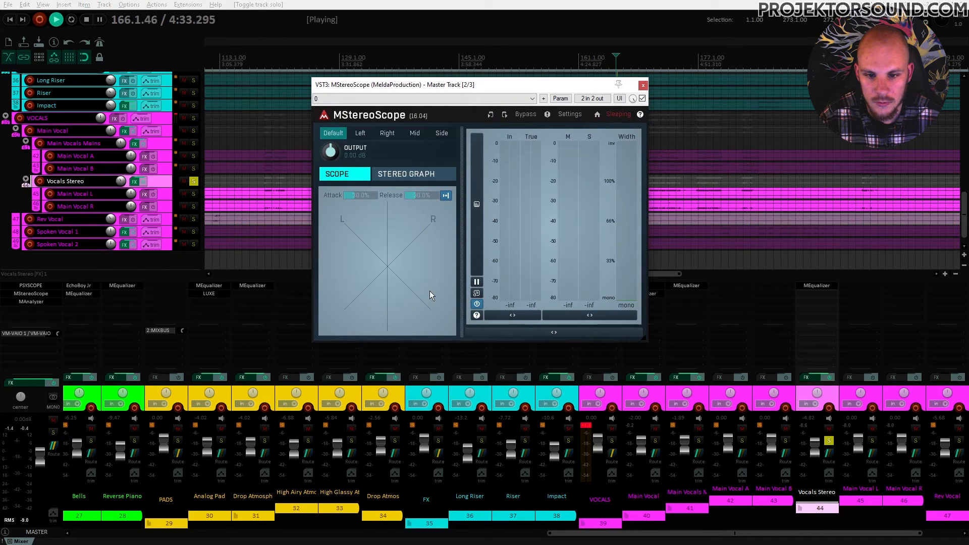
Examine the stereo width of the soloed Vocals Stereo from bar 169, close MStereoScope and unsolo the folder
{"action": "left_click_drag", "start_coordinate": [570, 84], "coordinate": [449, 78]}
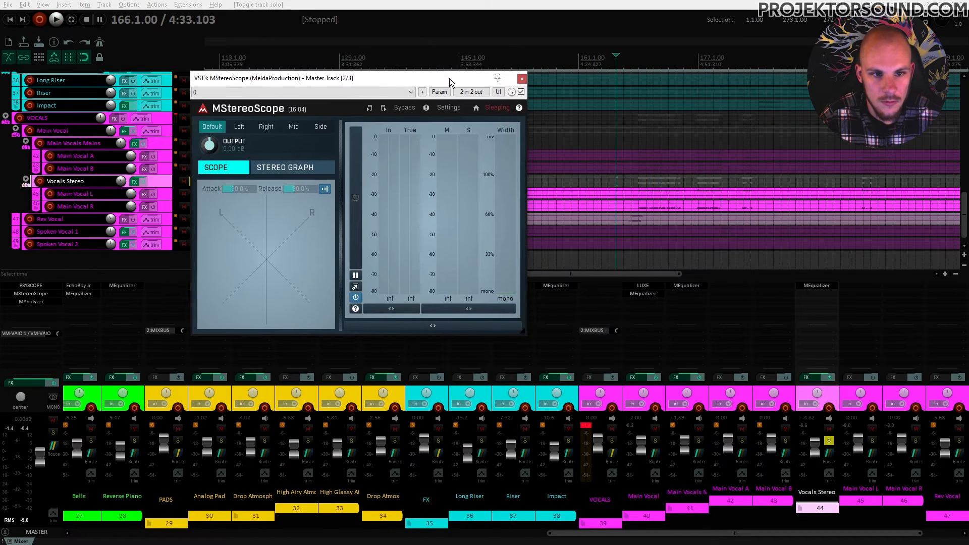
{"action": "left_click", "coordinate": [640, 193]}
{"action": "key", "text": "space"}
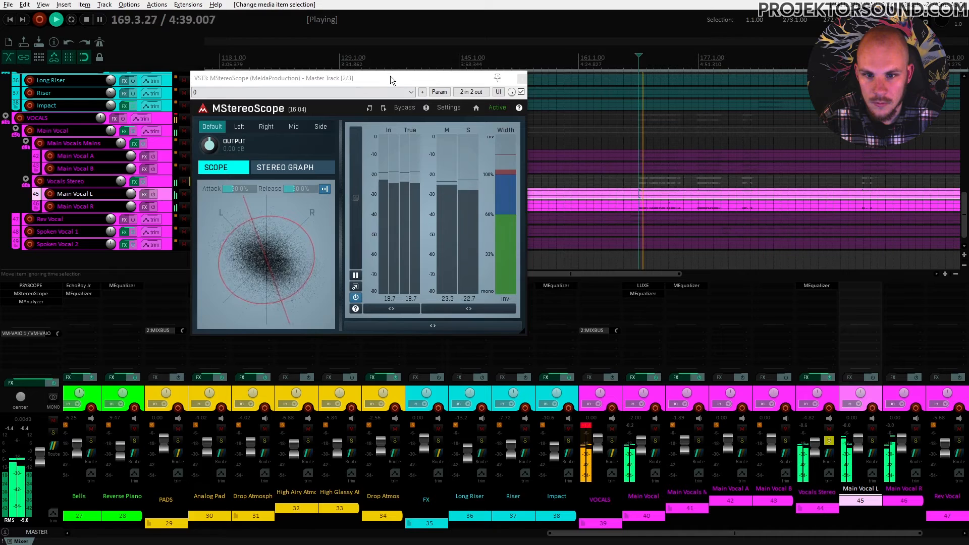
{"action": "left_click_drag", "start_coordinate": [390, 76], "coordinate": [486, 67]}
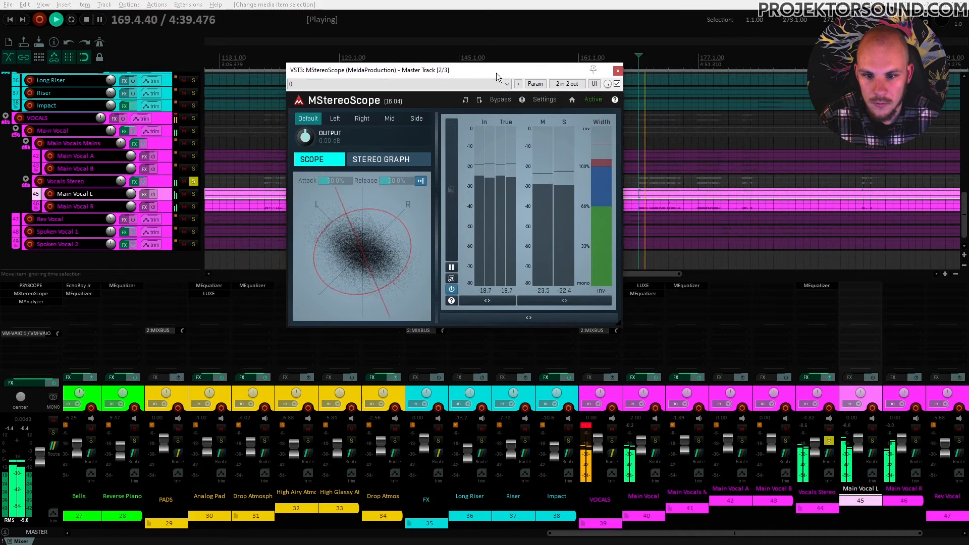
{"action": "key", "text": "space"}
{"action": "left_click", "coordinate": [618, 70]}
{"action": "left_click", "coordinate": [193, 181]}
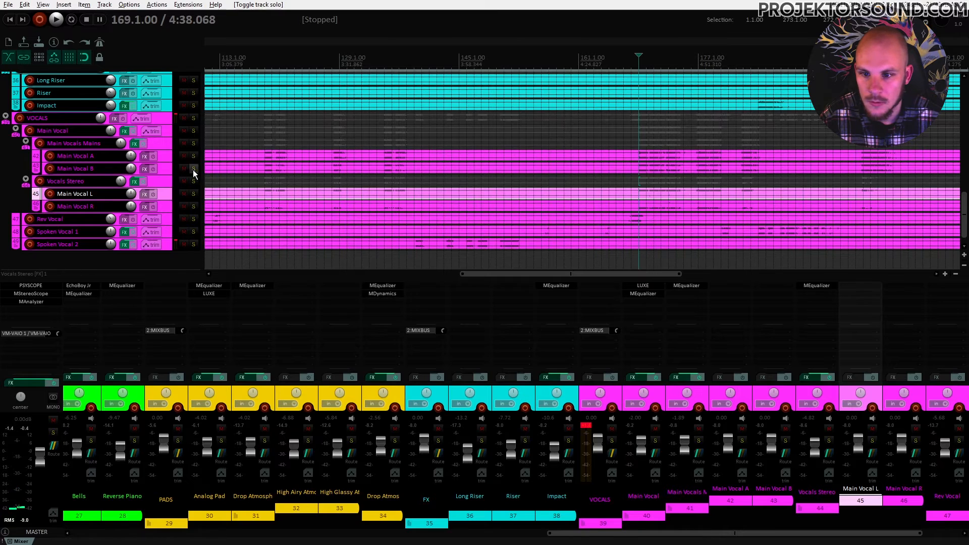
Compare Main Vocal A and Main Vocal B by soloing each in turn from bar 169, leaving both unsoloed
{"action": "left_click", "coordinate": [193, 169]}
{"action": "key", "text": "space"}
{"action": "key", "text": "space"}
{"action": "left_click", "coordinate": [194, 156]}
{"action": "key", "text": "space"}
{"action": "key", "text": "space"}
{"action": "left_click", "coordinate": [196, 169]}
{"action": "key", "text": "space"}
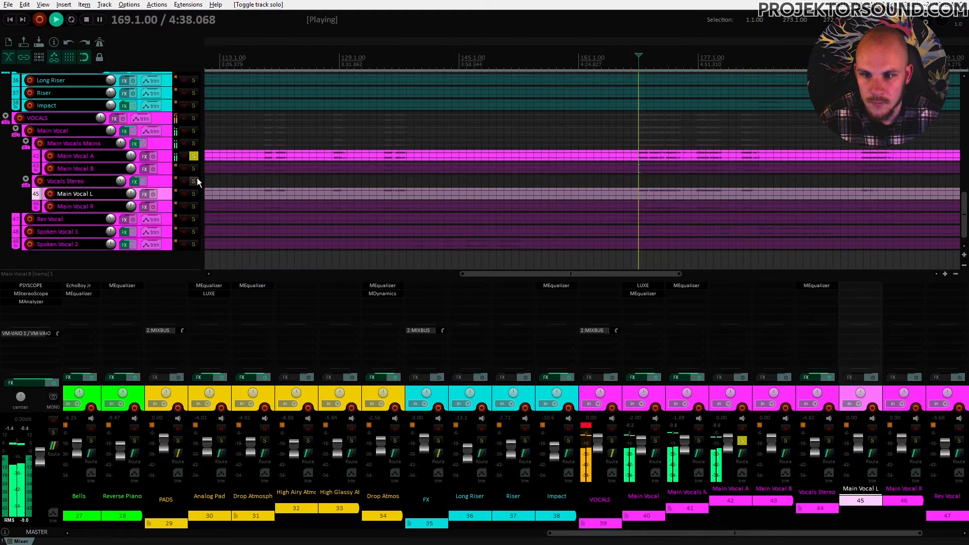
{"action": "left_click", "coordinate": [194, 169]}
{"action": "key", "text": "space"}
{"action": "key", "text": "space"}
{"action": "left_click", "coordinate": [193, 156]}
{"action": "key", "text": "space"}
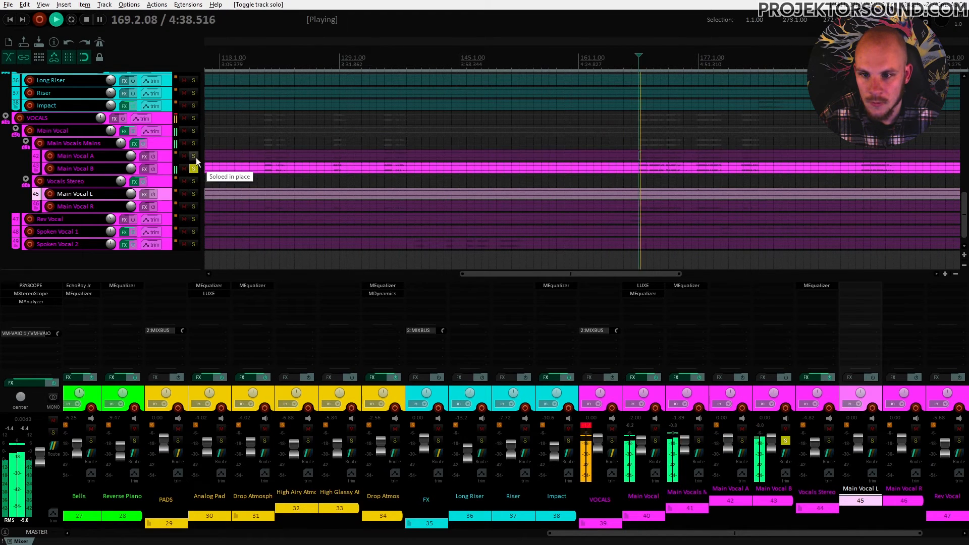
{"action": "key", "text": "space"}
{"action": "left_click", "coordinate": [195, 166]}
Play the full mix with all vocal layers from bar 169
{"action": "key", "text": "space"}
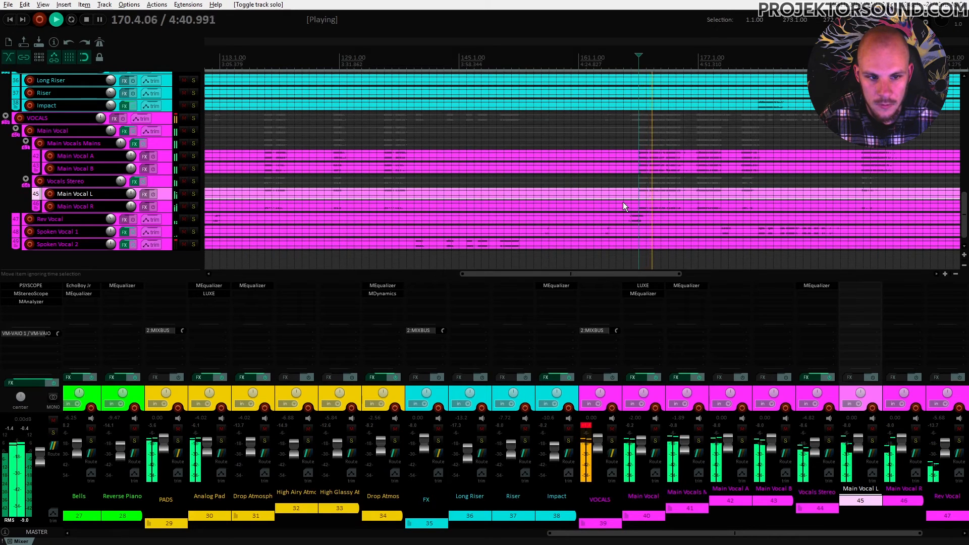
{"action": "scroll", "coordinate": [622, 201], "scroll_direction": "down", "scroll_amount": 1}
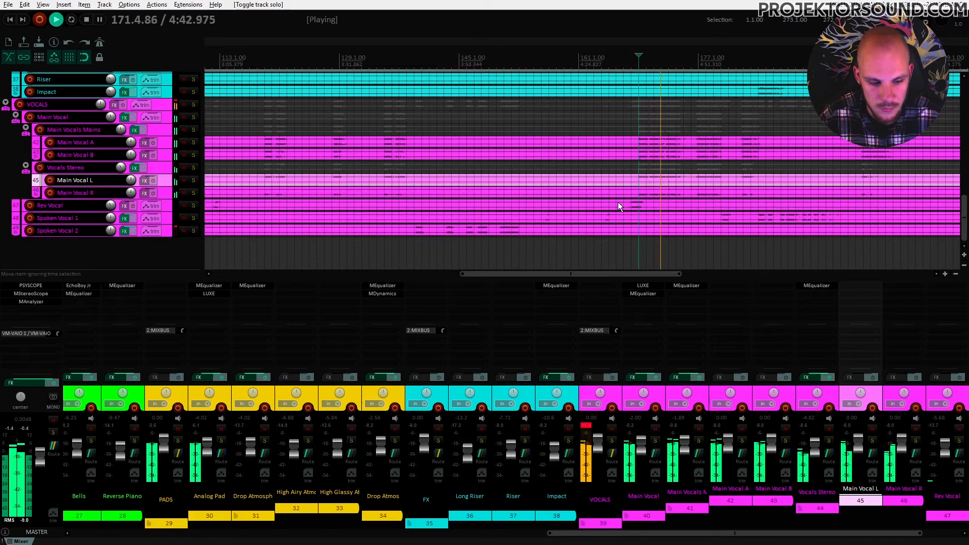
{"action": "key", "text": "space"}
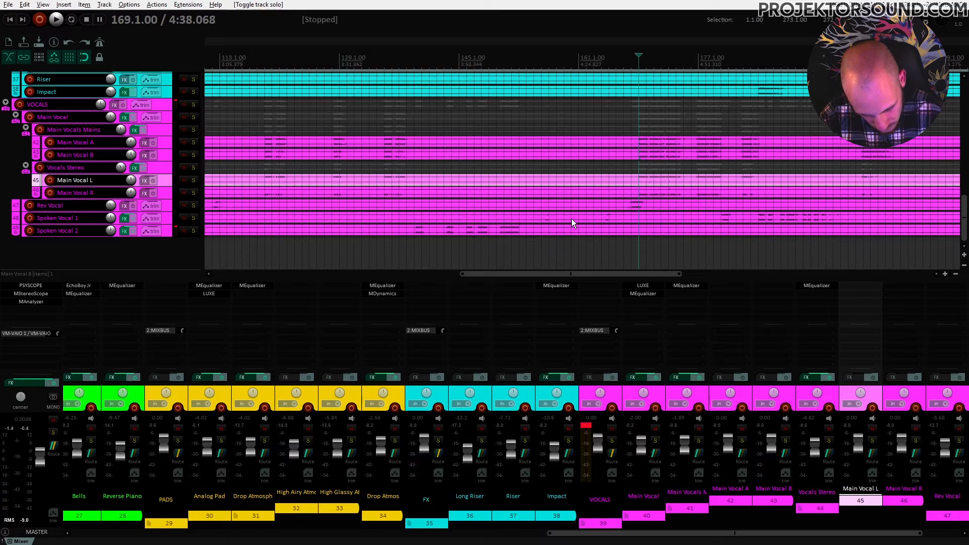
Place the cursor at bar 41, open the Piano folder's MEqualizer and collapse its meters and utilities section
{"action": "left_click_drag", "start_coordinate": [580, 274], "coordinate": [334, 266]}
{"action": "scroll", "coordinate": [498, 236], "scroll_direction": "up", "scroll_amount": 10}
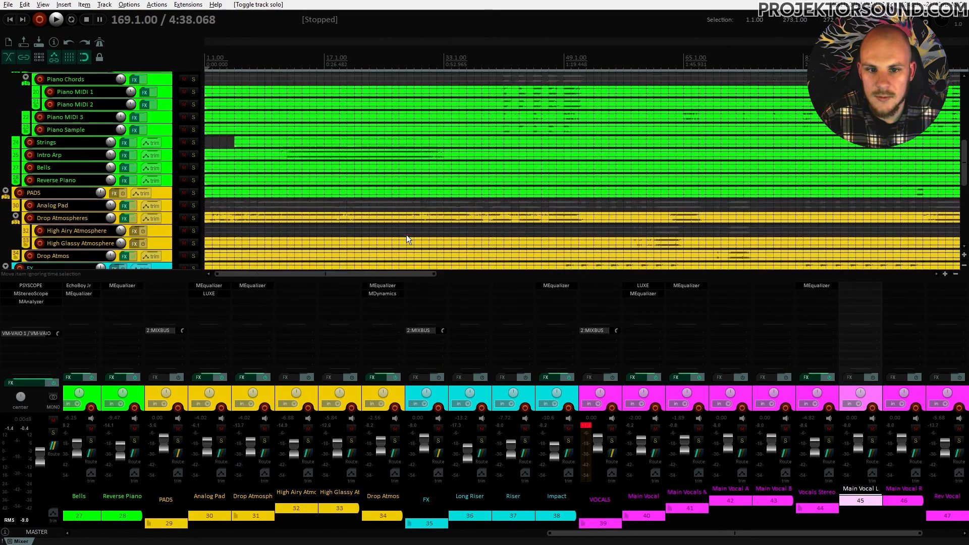
{"action": "scroll", "coordinate": [498, 236], "scroll_direction": "down", "scroll_amount": 3}
{"action": "left_click", "coordinate": [505, 130]}
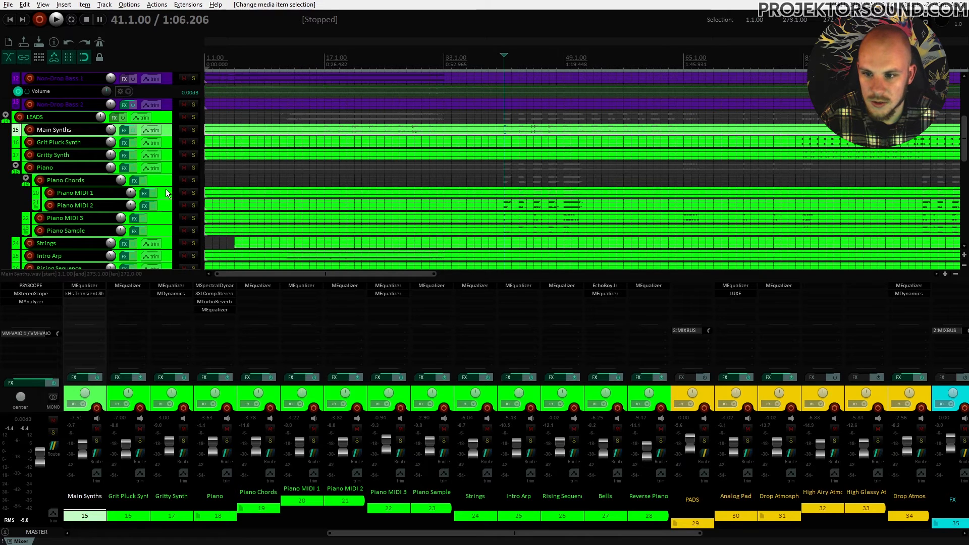
{"action": "left_click", "coordinate": [170, 173]}
{"action": "left_click", "coordinate": [216, 310]}
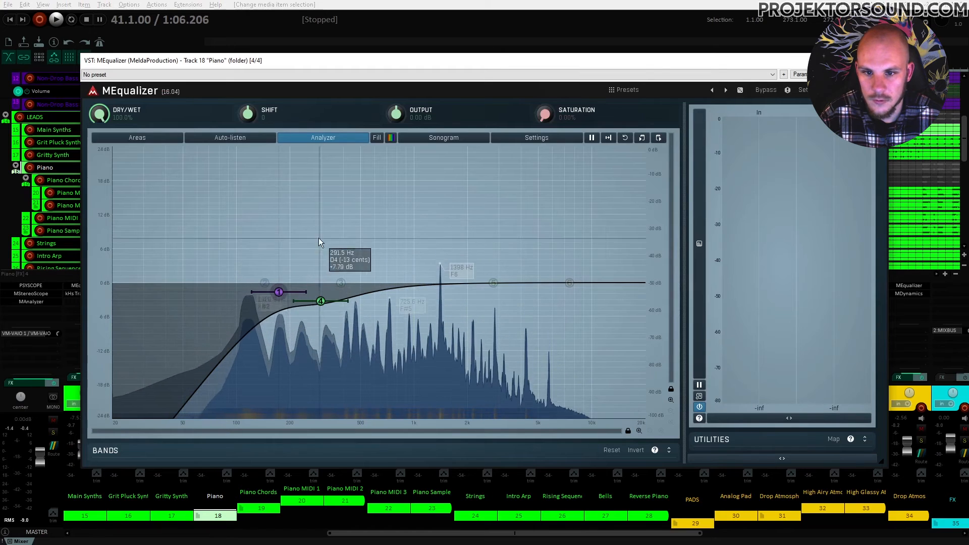
{"action": "right_click", "coordinate": [279, 292]}
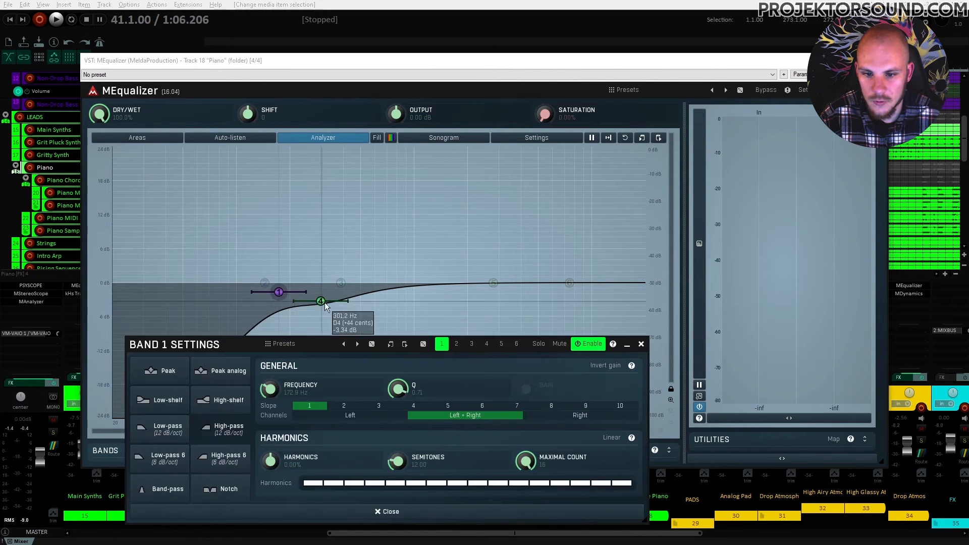
{"action": "left_click", "coordinate": [641, 344]}
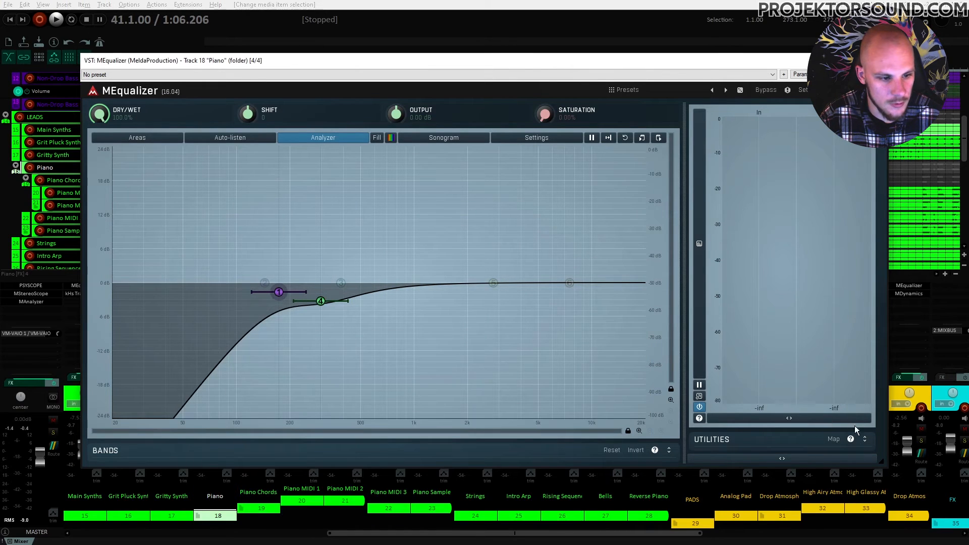
{"action": "left_click", "coordinate": [793, 461]}
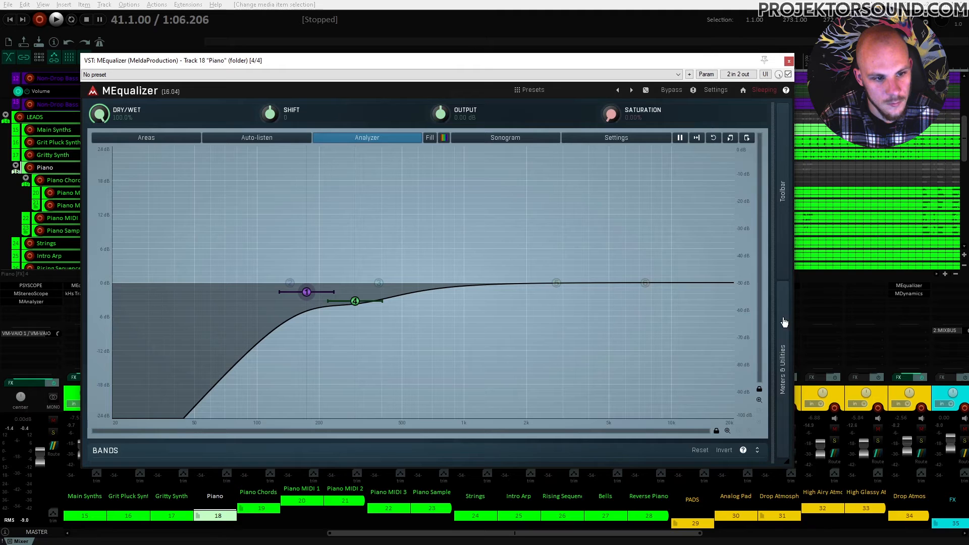
Set the frequency of band 1 in the Piano folder's MEqualizer to 177.7 Hz and close the plugin
{"action": "double_click", "coordinate": [307, 291]}
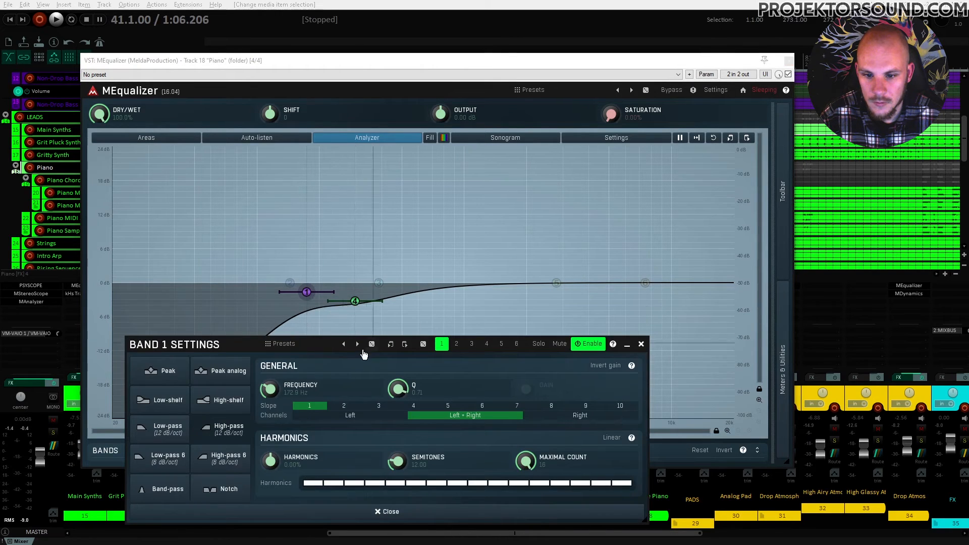
{"action": "left_click_drag", "start_coordinate": [259, 382], "coordinate": [259, 378]}
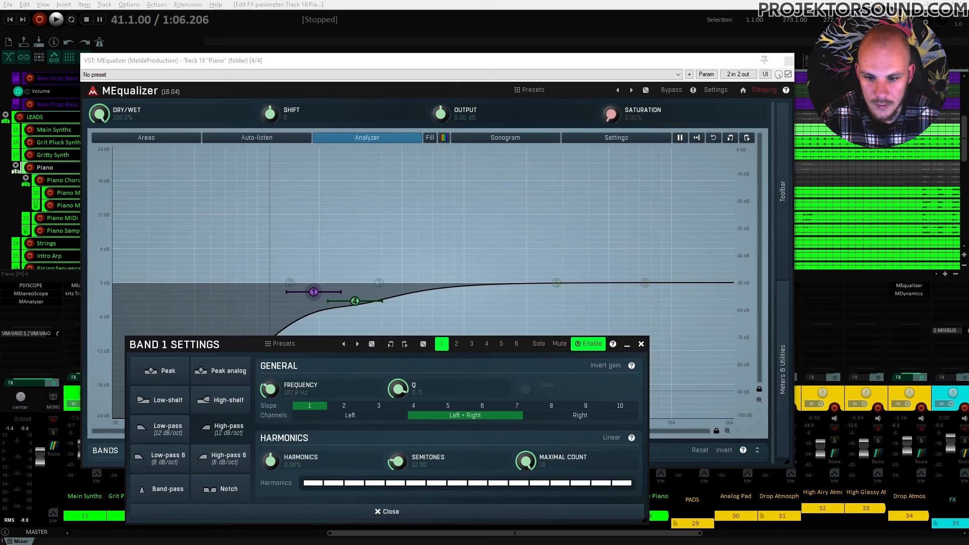
{"action": "left_click", "coordinate": [641, 344]}
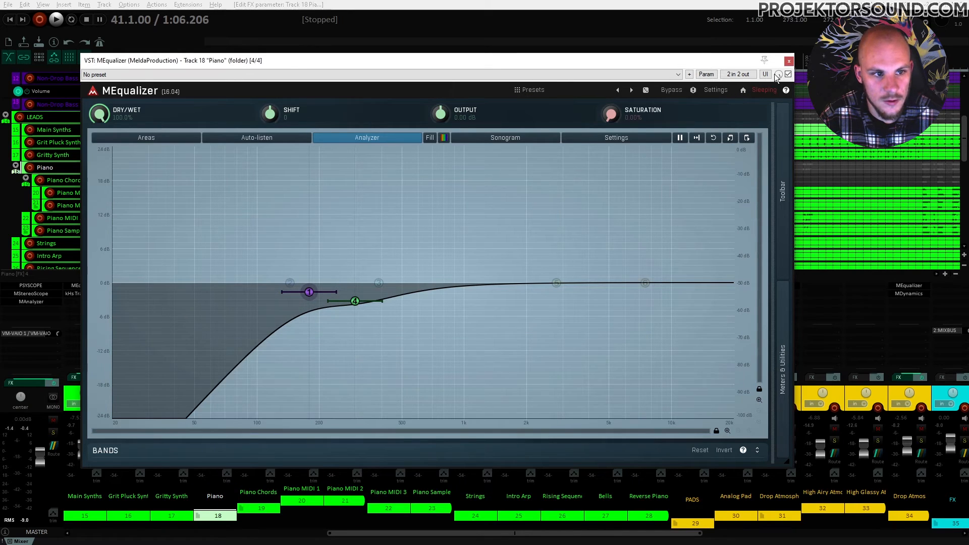
{"action": "left_click", "coordinate": [788, 60]}
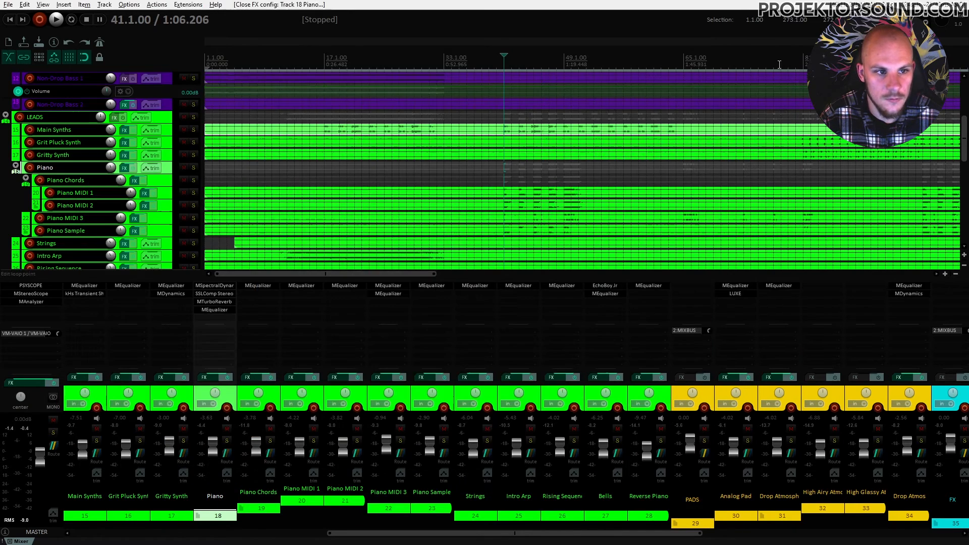
Limit the Piano folder's envelope list to last touched FX parameters and enable the MEqualizer Frequency 1 (EQ 1) envelope
{"action": "left_click", "coordinate": [156, 167]}
{"action": "left_click", "coordinate": [198, 216]}
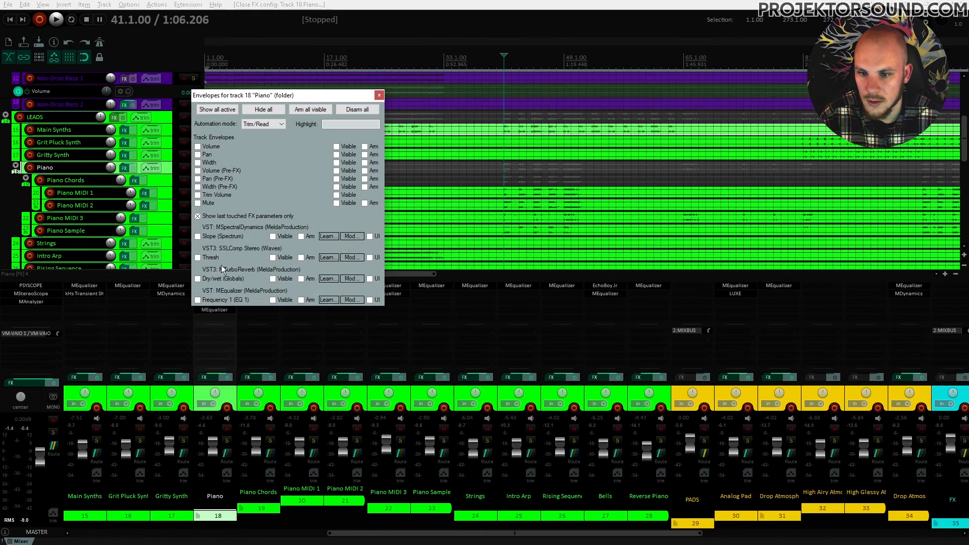
{"action": "left_click", "coordinate": [198, 300]}
{"action": "left_click", "coordinate": [378, 96]}
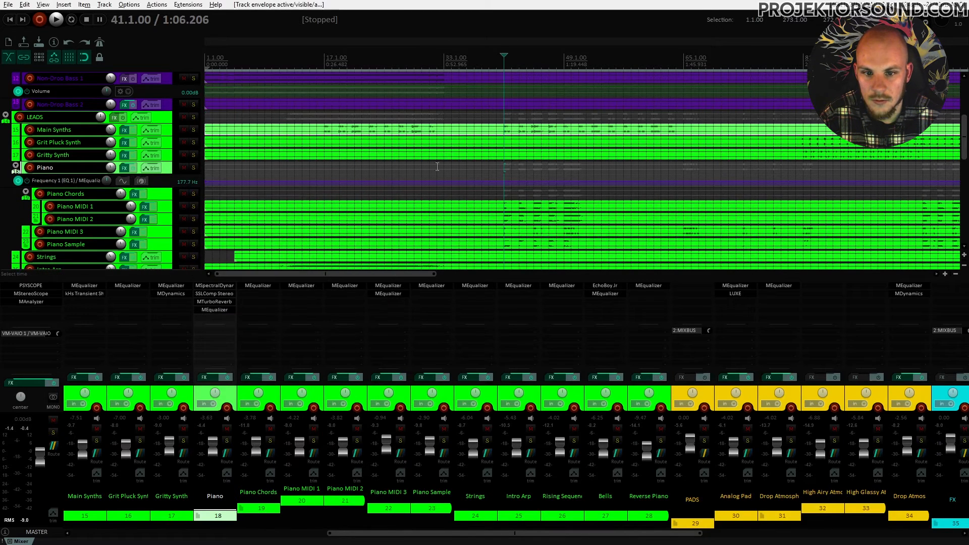
Add a point at bar 49 on the Piano Frequency 1 envelope and lower the section before it to 20.00 Hz
{"action": "left_click", "coordinate": [568, 176]}
{"action": "left_click", "coordinate": [564, 177]}
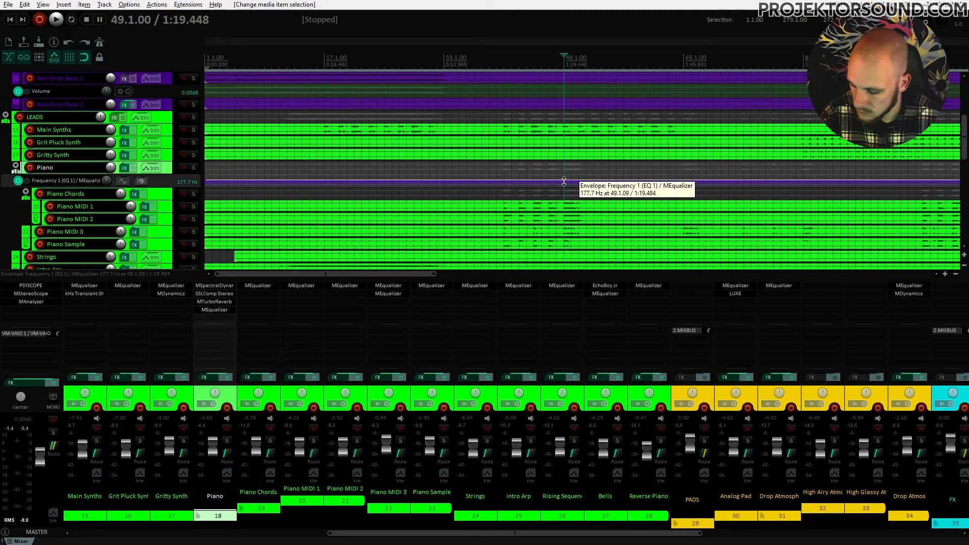
{"action": "left_click_drag", "start_coordinate": [567, 177], "coordinate": [564, 247]}
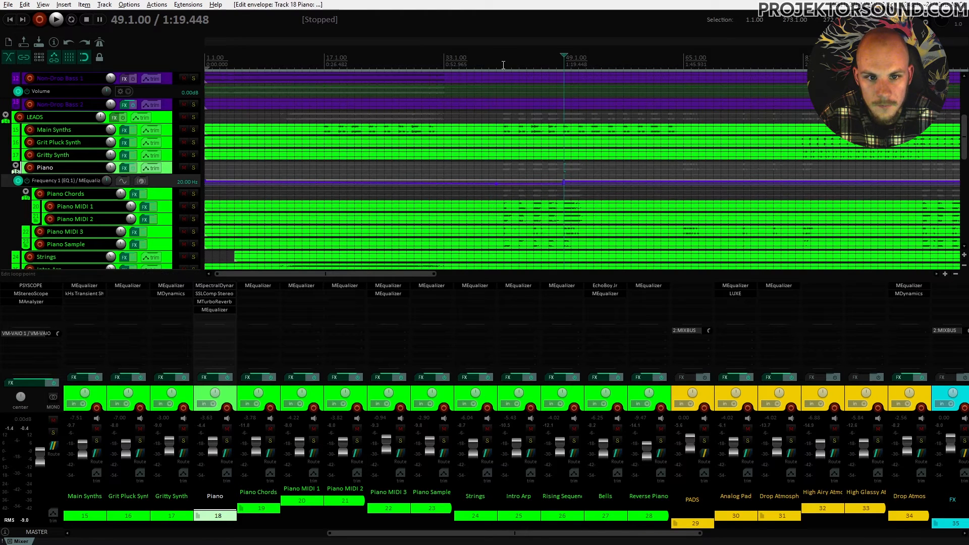
Play the piano section from bar 40 and compare the Frequency 1 envelope bypassed and active
{"action": "left_click", "coordinate": [497, 83]}
{"action": "key", "text": "space"}
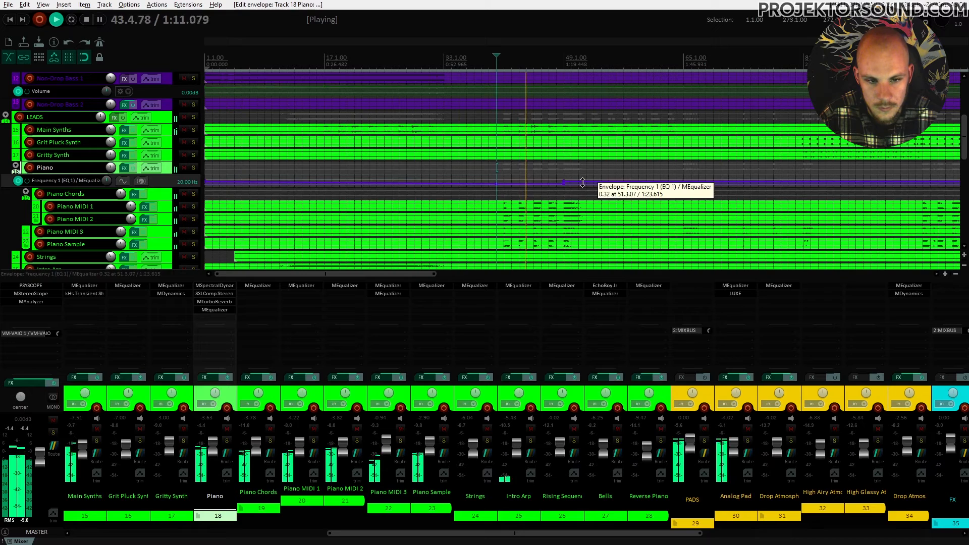
{"action": "left_click", "coordinate": [27, 181]}
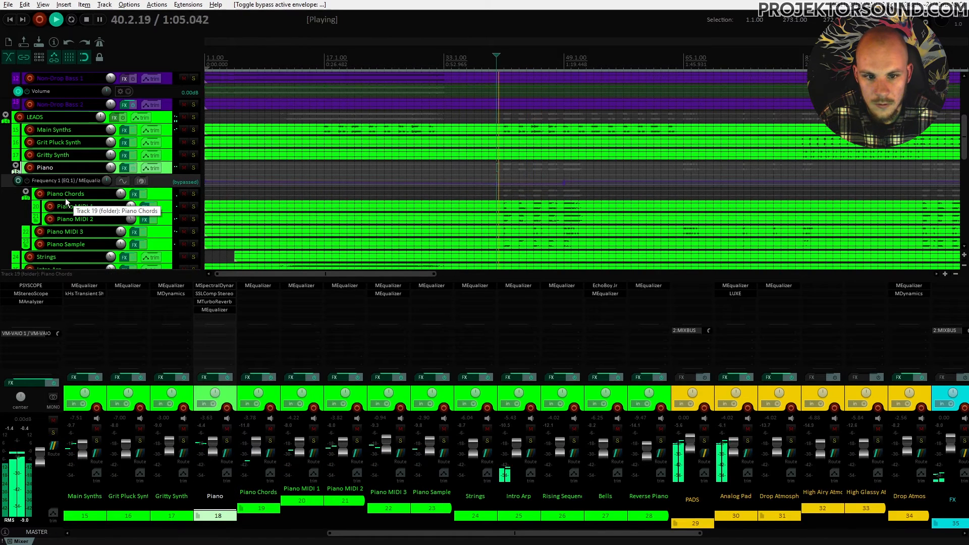
{"action": "left_click", "coordinate": [27, 184]}
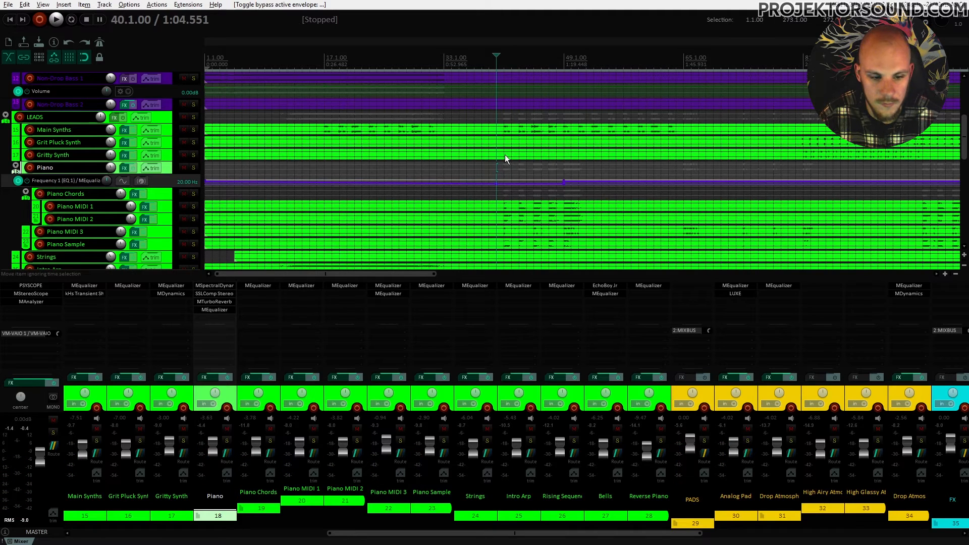
Play the piano section from bar 40 with the Piano folder's MEqualizer open to check its curve
{"action": "left_click", "coordinate": [222, 310]}
{"action": "key", "text": "space"}
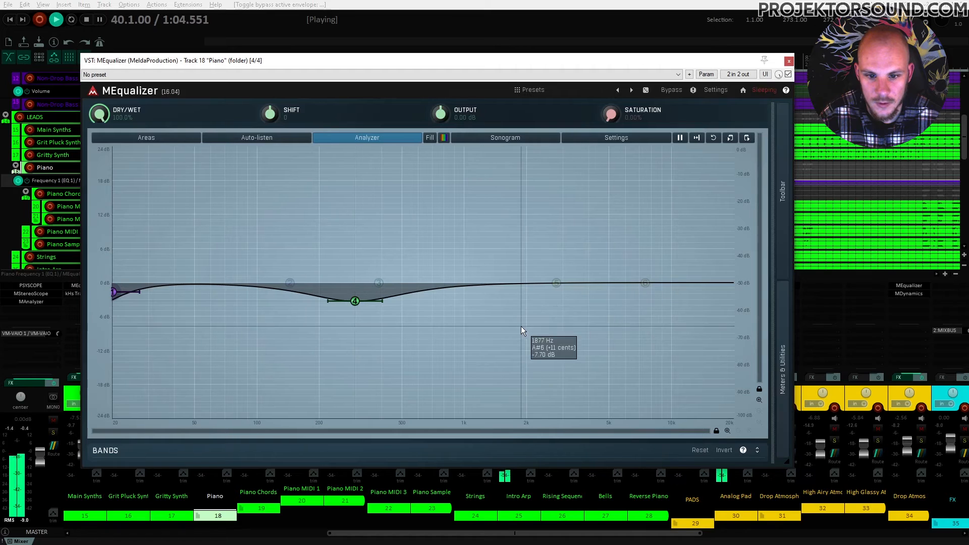
{"action": "key", "text": "space"}
{"action": "left_click", "coordinate": [789, 61]}
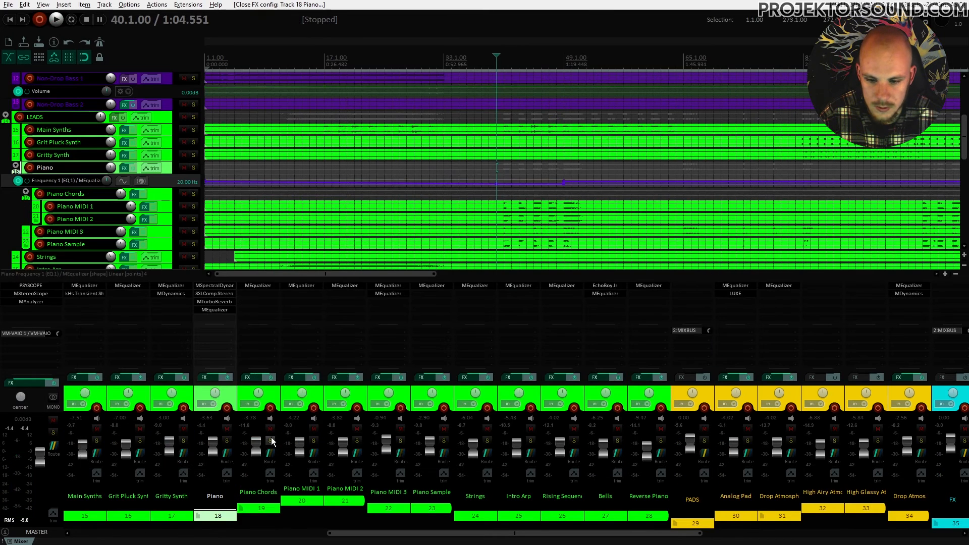
{"action": "left_click", "coordinate": [214, 309]}
{"action": "key", "text": "space"}
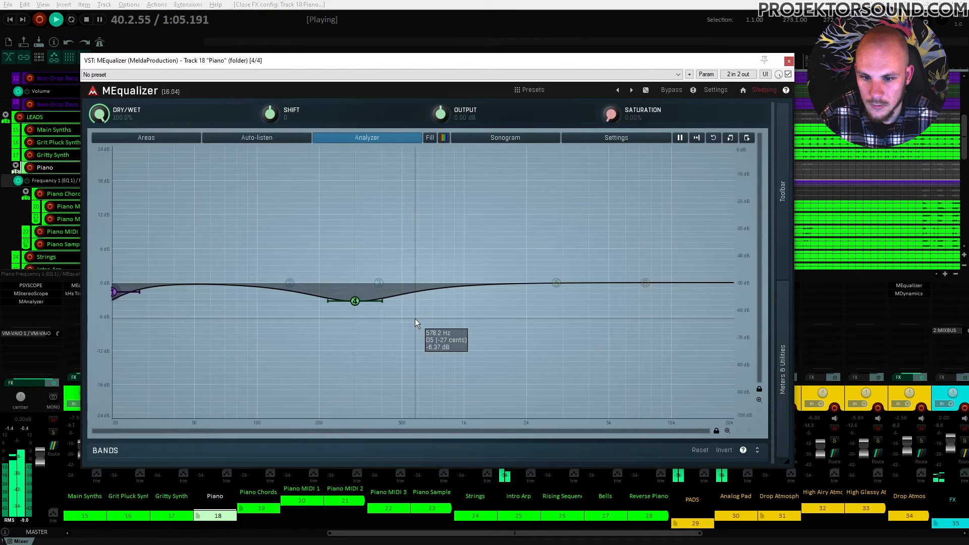
Make band 4's gain the last touched MEqualizer parameter on the Piano folder and enable its Gain 4 (EQ 4) envelope
{"action": "double_click", "coordinate": [355, 301]}
{"action": "key", "text": "space"}
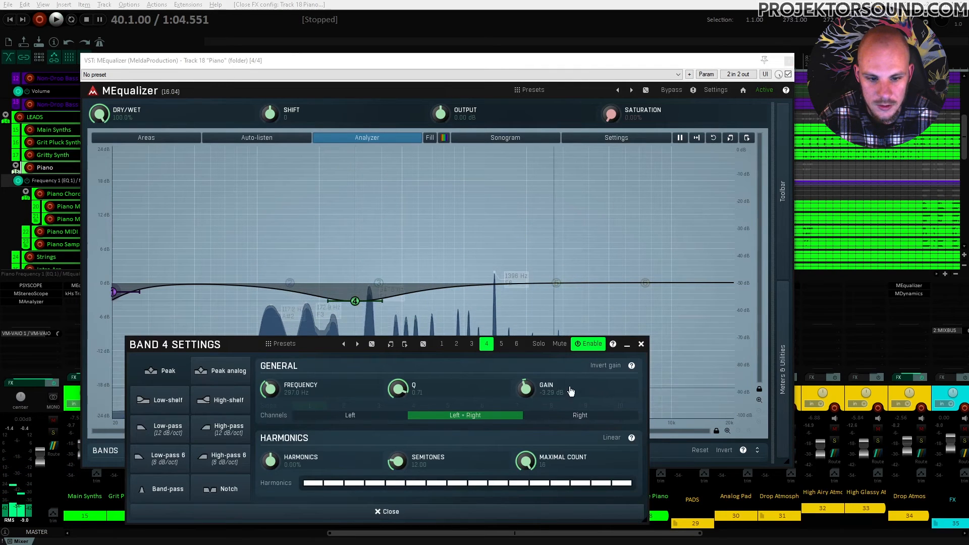
{"action": "left_click", "coordinate": [641, 345]}
{"action": "key", "text": "Escape"}
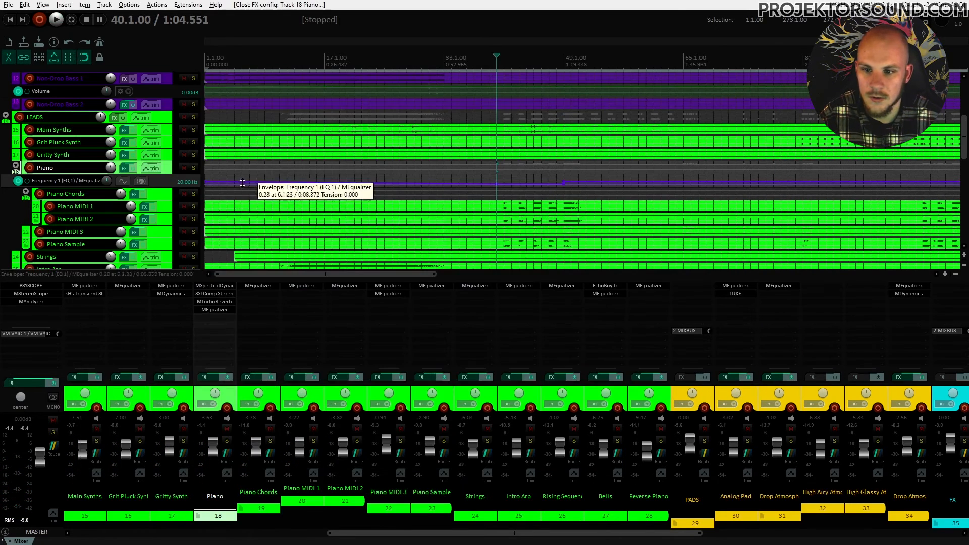
{"action": "left_click", "coordinate": [149, 171]}
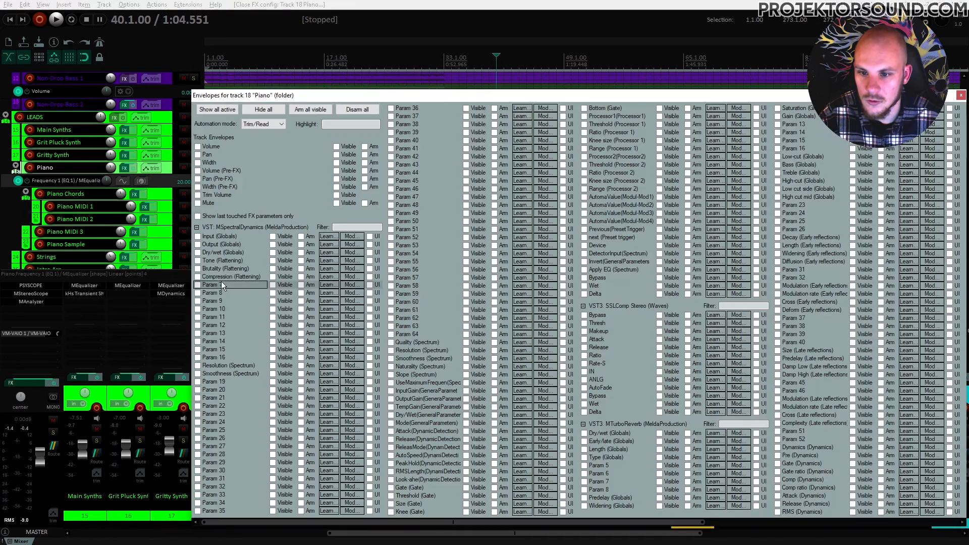
{"action": "left_click", "coordinate": [198, 216]}
{"action": "left_click", "coordinate": [198, 300]}
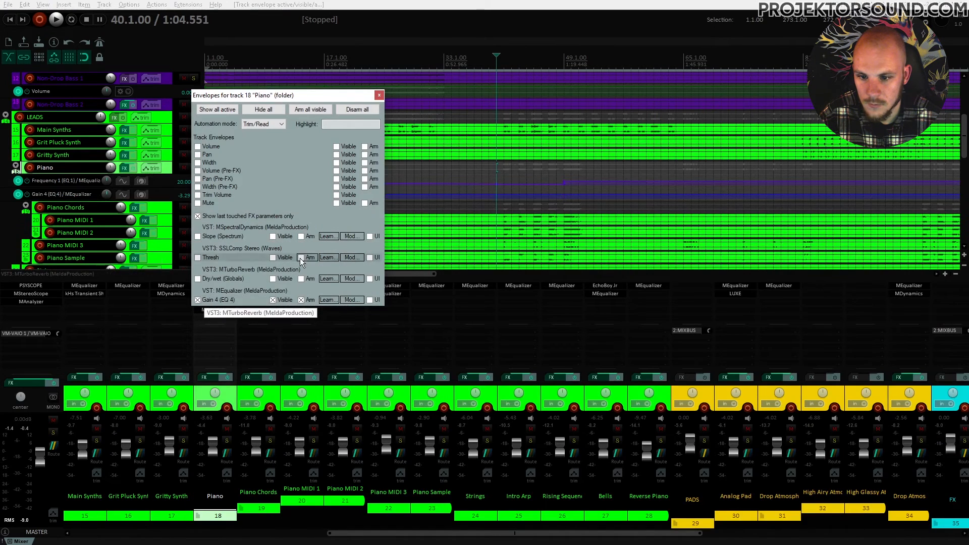
{"action": "left_click", "coordinate": [379, 95]}
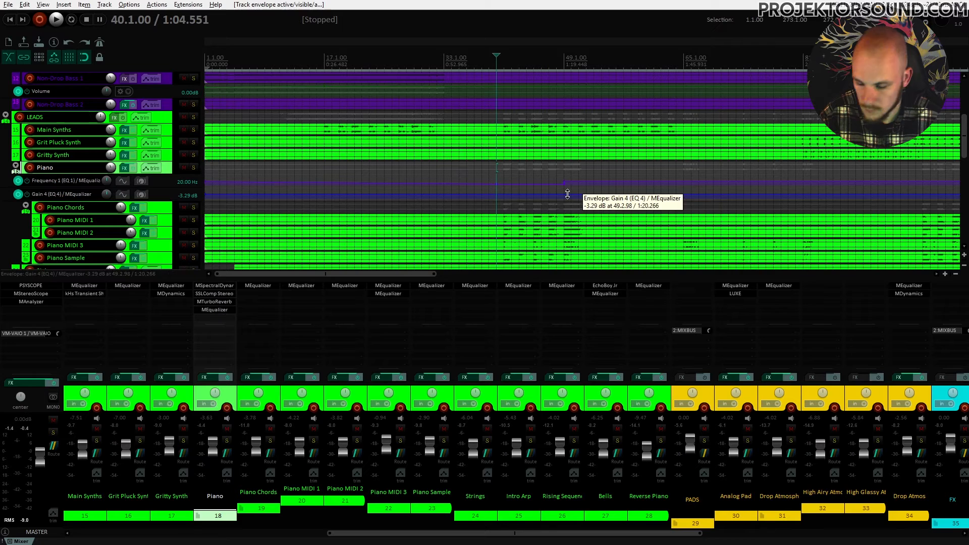
Add points at bar 49 on the Piano Gain 4 envelope and raise the section before it while listening
{"action": "scroll", "coordinate": [570, 202], "scroll_direction": "up", "scroll_amount": 3}
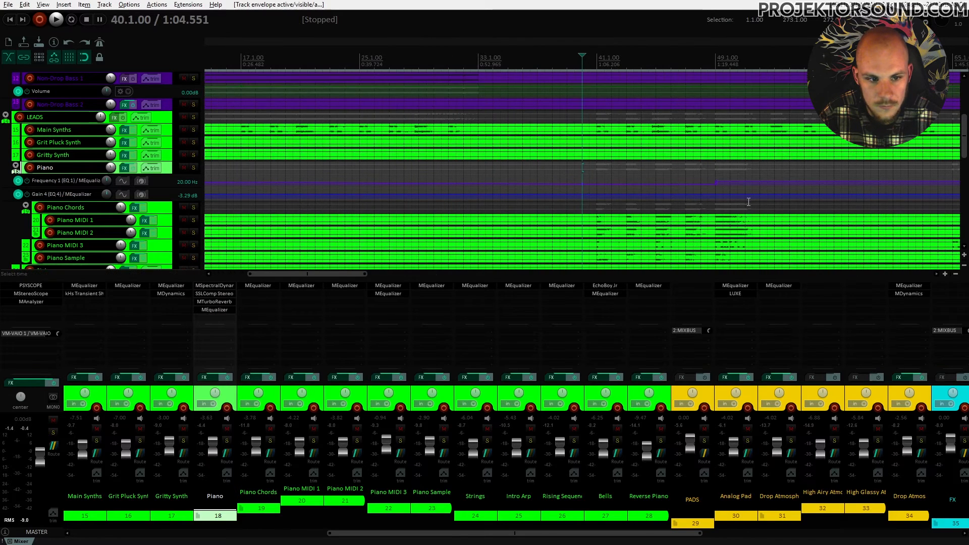
{"action": "double_click", "coordinate": [719, 192]}
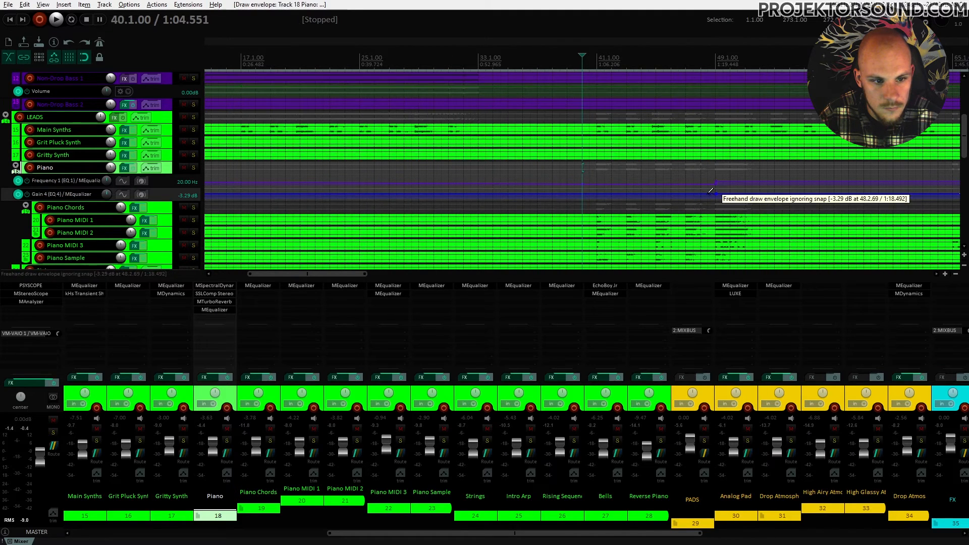
{"action": "left_click_drag", "start_coordinate": [711, 189], "coordinate": [716, 178]}
{"action": "key", "text": "space"}
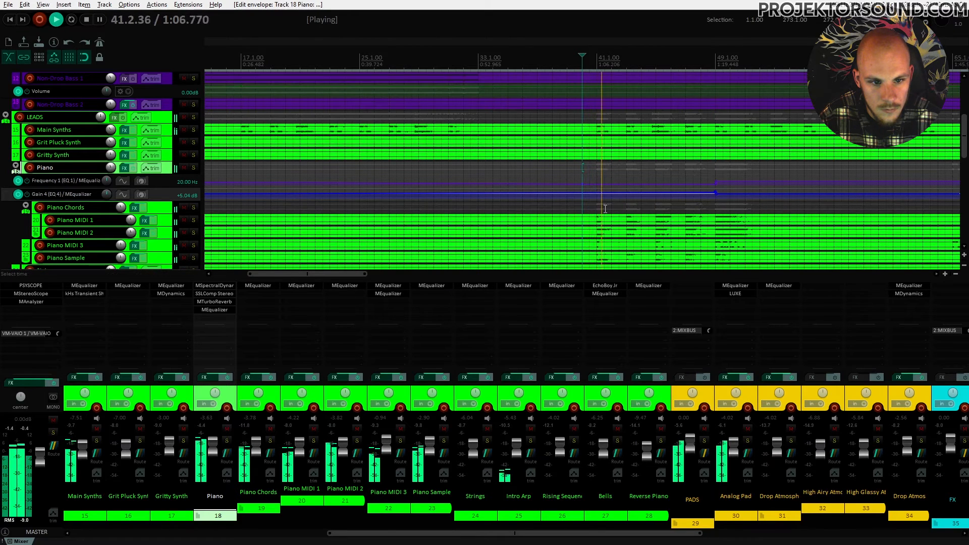
{"action": "mouse_move", "coordinate": [714, 196]}
{"action": "left_click_drag", "start_coordinate": [714, 190], "coordinate": [715, 193]}
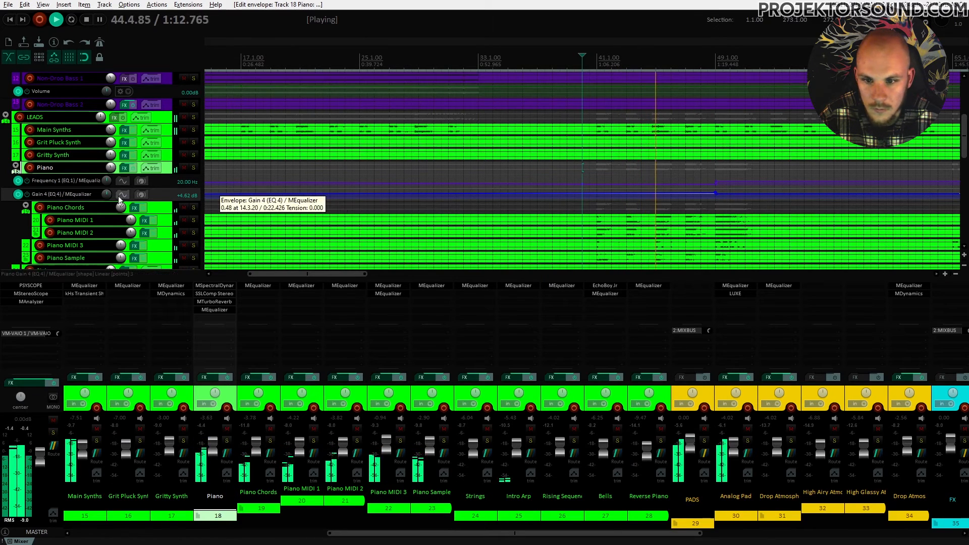
Add a point at bar 40 on the Piano Gain 4 envelope and level it with the bar 49 point at about +4 dB
{"action": "left_click_drag", "start_coordinate": [172, 205], "coordinate": [172, 261]}
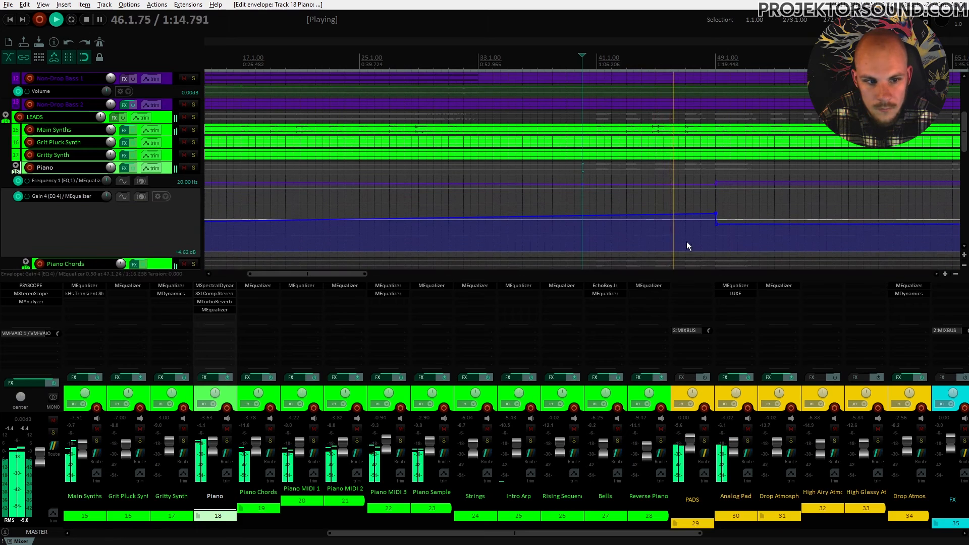
{"action": "left_click", "coordinate": [583, 215], "text": "ctrl"}
{"action": "left_click_drag", "start_coordinate": [583, 215], "coordinate": [584, 211]}
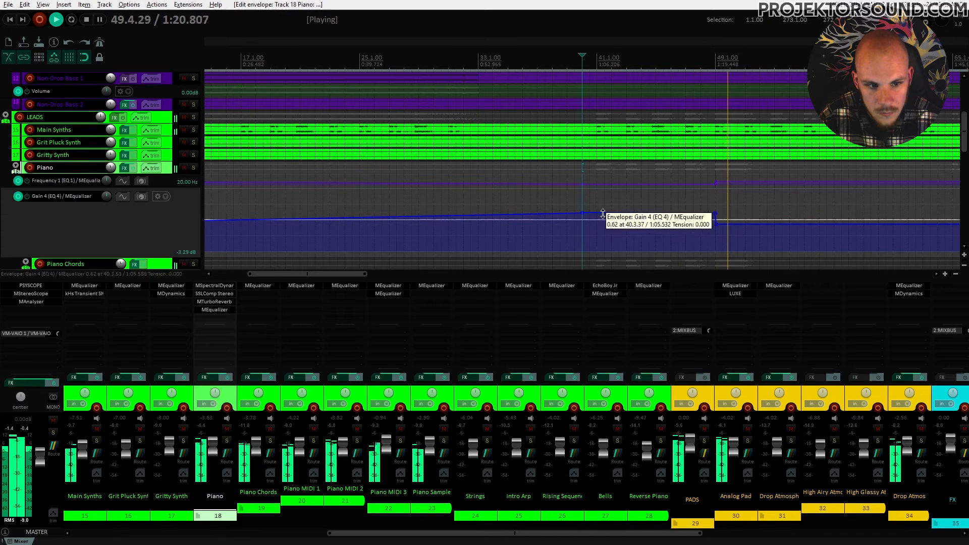
{"action": "left_click_drag", "start_coordinate": [716, 214], "coordinate": [716, 216]}
{"action": "left_click_drag", "start_coordinate": [583, 212], "coordinate": [582, 215]}
{"action": "key", "text": "space"}
{"action": "key", "text": "space"}
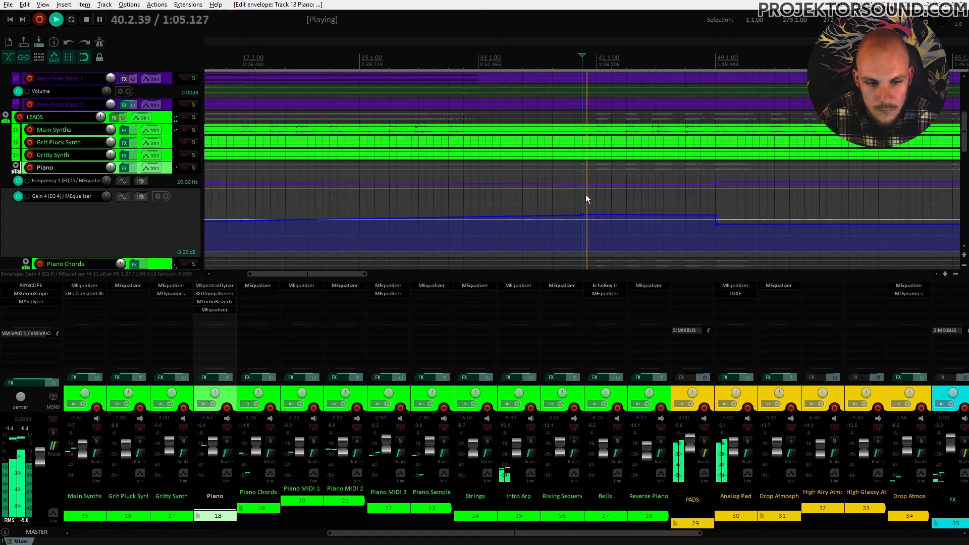
{"action": "left_click_drag", "start_coordinate": [163, 255], "coordinate": [163, 200]}
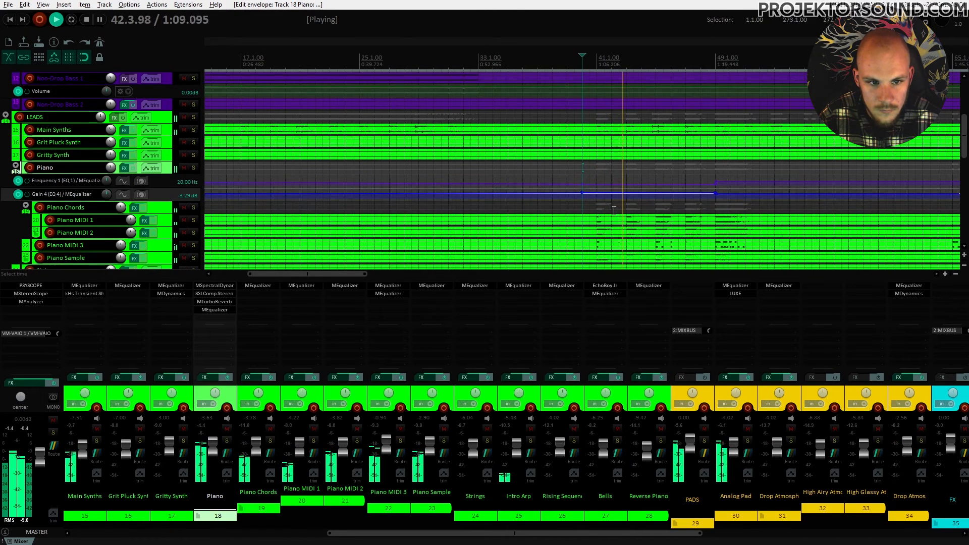
Lower the Analog Pad volume to -6.25 dB and the Drop Atmospheres volume to -6.46 dB
{"action": "scroll", "coordinate": [612, 211], "scroll_direction": "down", "scroll_amount": 6}
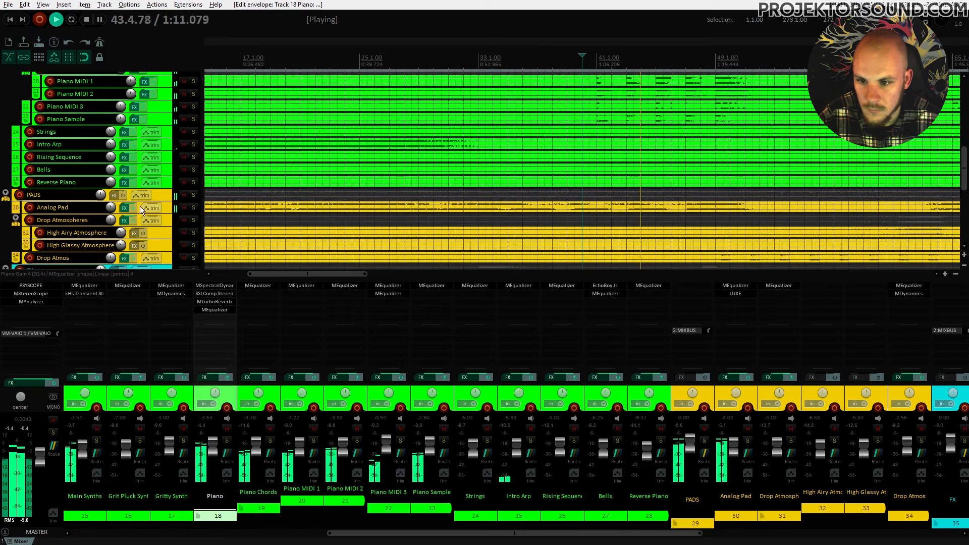
{"action": "mouse_move", "coordinate": [110, 220]}
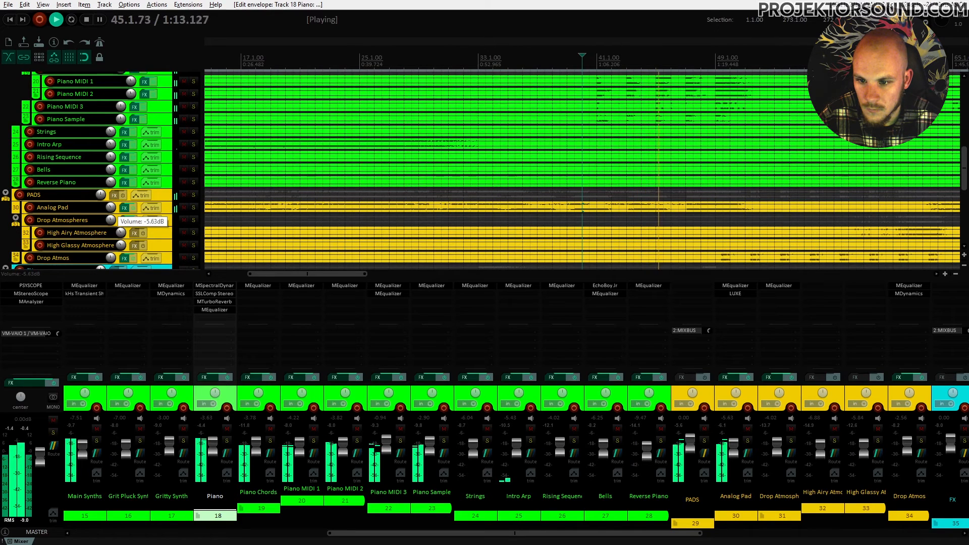
{"action": "left_click_drag", "start_coordinate": [111, 208], "coordinate": [110, 207]}
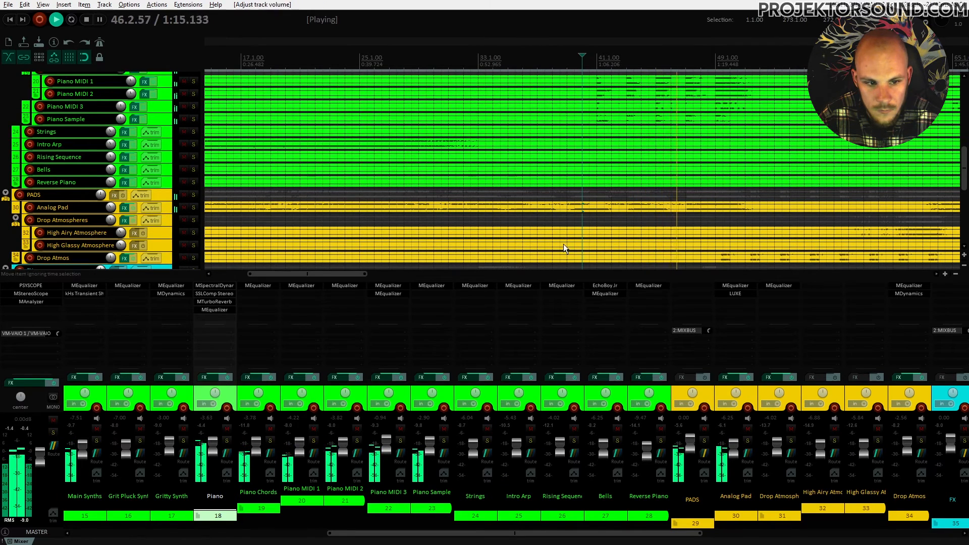
{"action": "scroll", "coordinate": [663, 208], "scroll_direction": "down", "scroll_amount": 5}
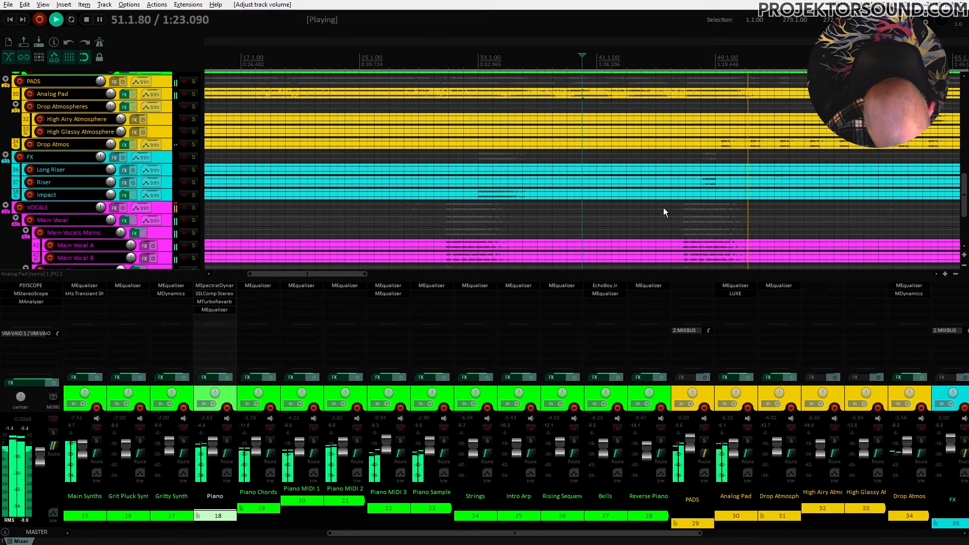
{"action": "left_click_drag", "start_coordinate": [110, 106], "coordinate": [111, 111]}
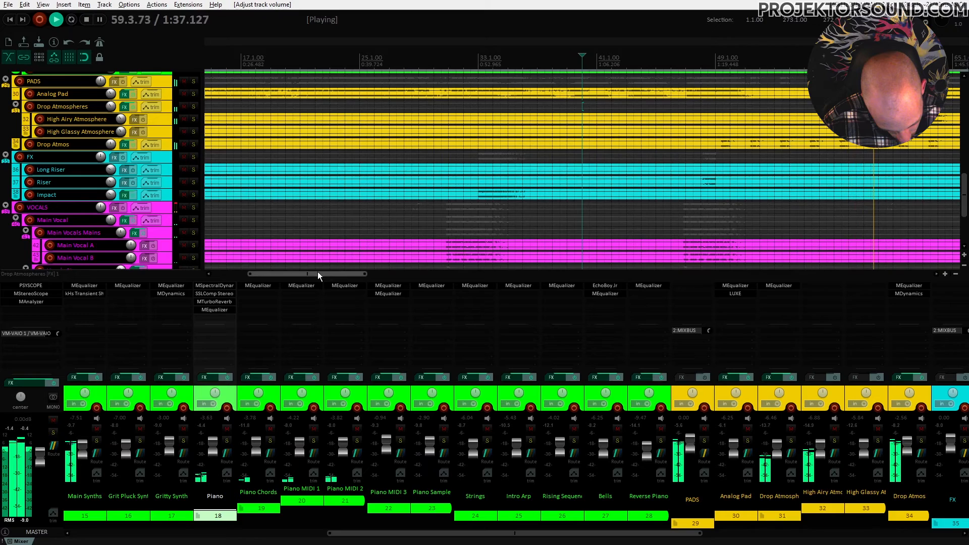
Look over the rest of the arrangement and replay the piano section from bar 39 to check the new balance
{"action": "left_click_drag", "start_coordinate": [317, 272], "coordinate": [437, 271]}
{"action": "scroll", "coordinate": [475, 207], "scroll_direction": "up", "scroll_amount": 10}
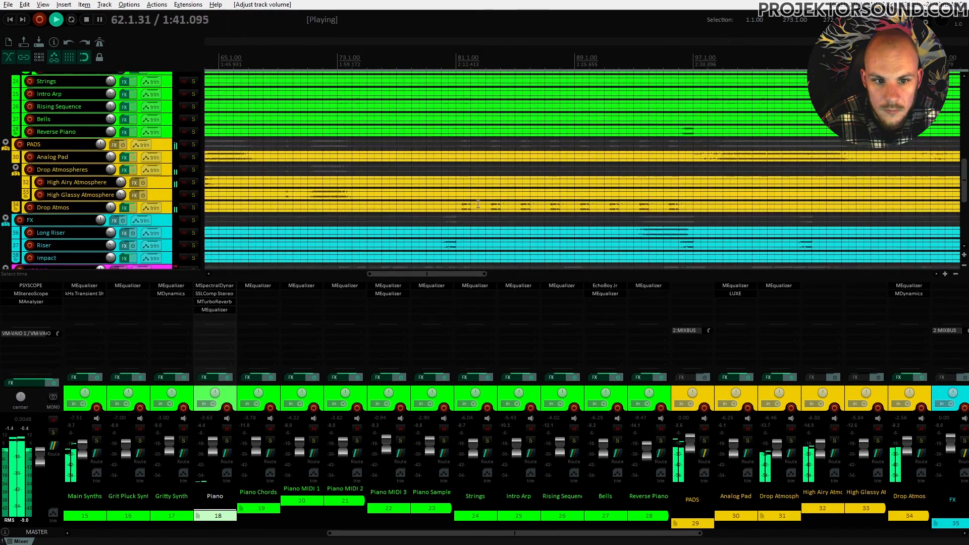
{"action": "scroll", "coordinate": [476, 204], "scroll_direction": "up", "scroll_amount": 2}
{"action": "key", "text": "space"}
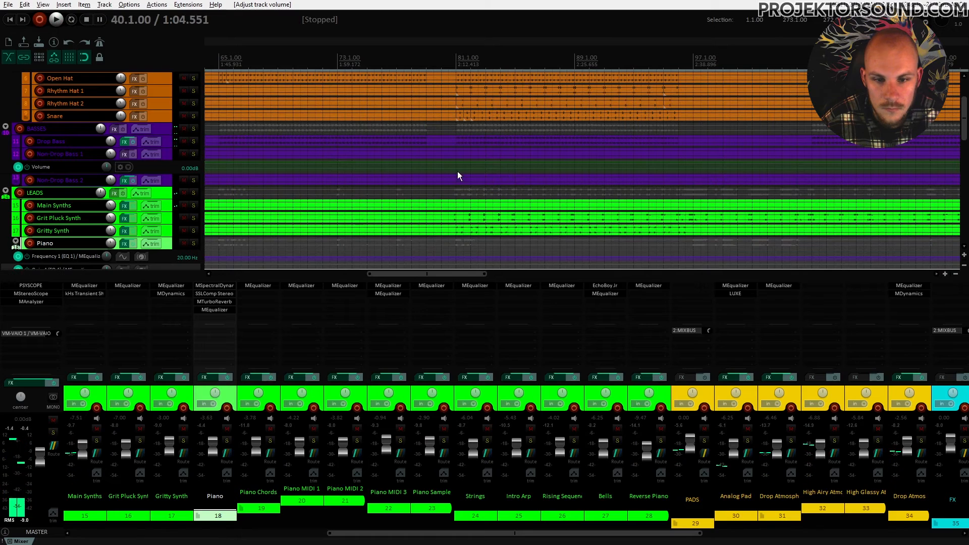
{"action": "scroll", "coordinate": [537, 170], "scroll_direction": "down", "scroll_amount": 6}
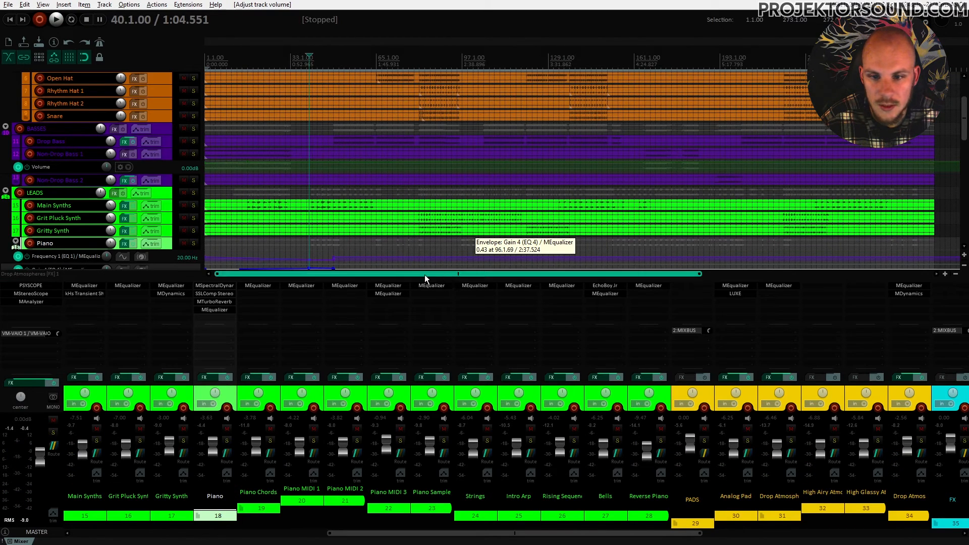
{"action": "key", "text": "space"}
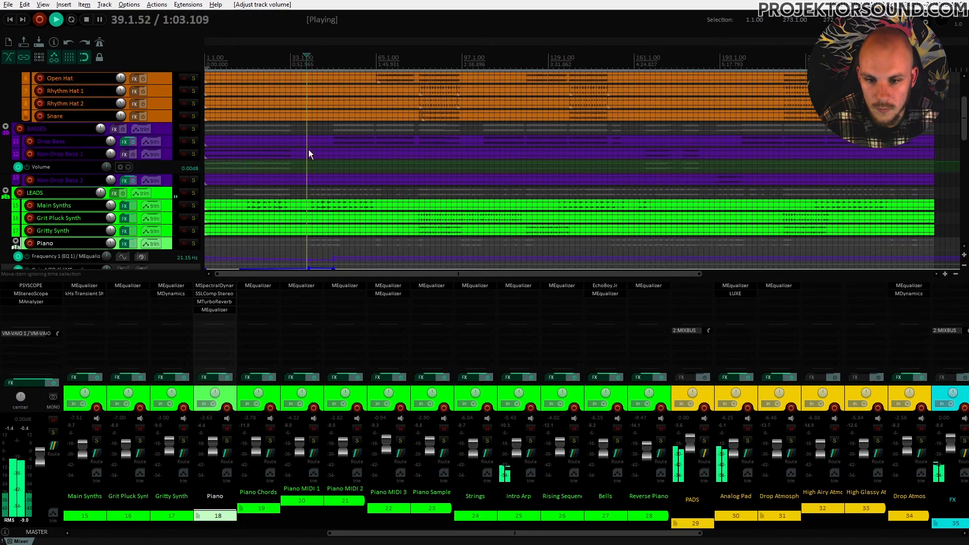
{"action": "scroll", "coordinate": [306, 152], "scroll_direction": "down", "scroll_amount": 5}
{"action": "scroll", "coordinate": [303, 154], "scroll_direction": "down", "scroll_amount": 5}
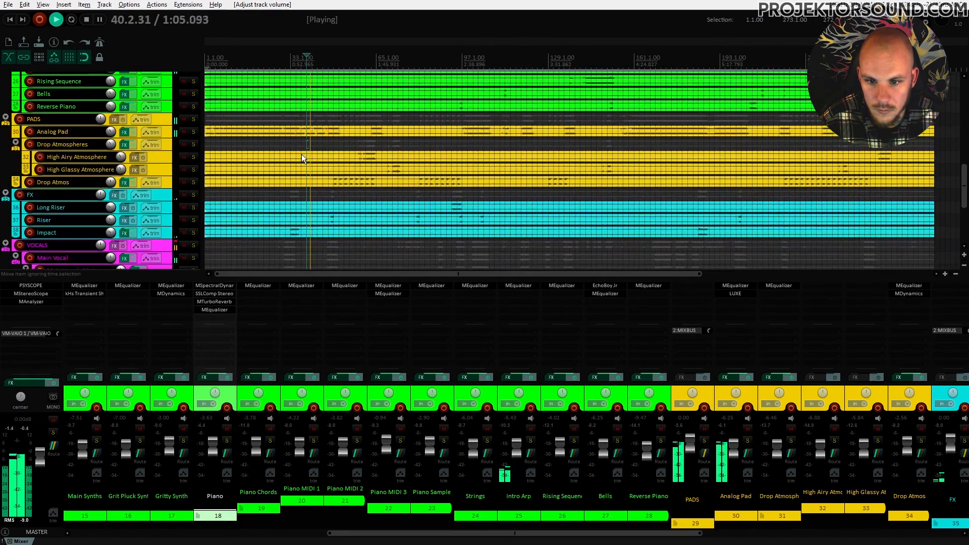
{"action": "scroll", "coordinate": [333, 155], "scroll_direction": "up", "scroll_amount": 10}
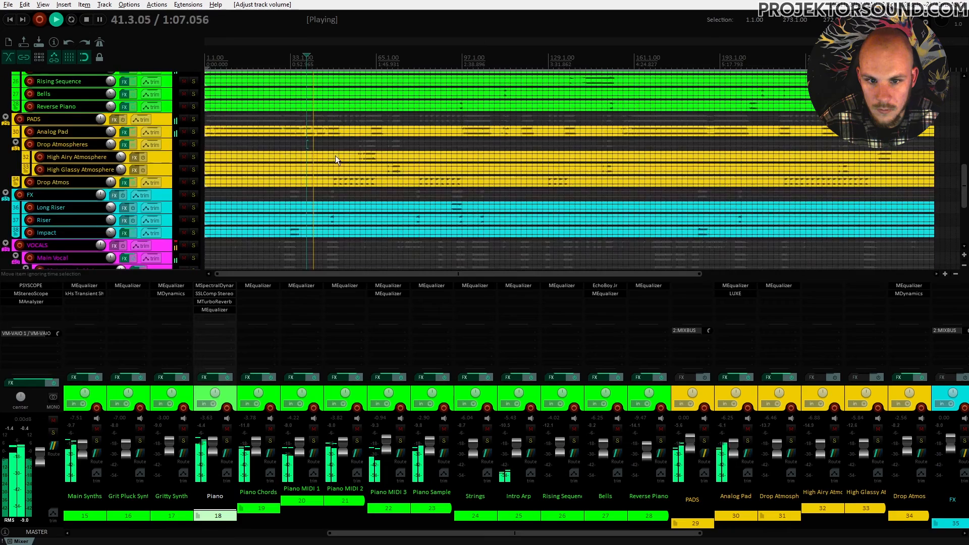
{"action": "key", "text": "space"}
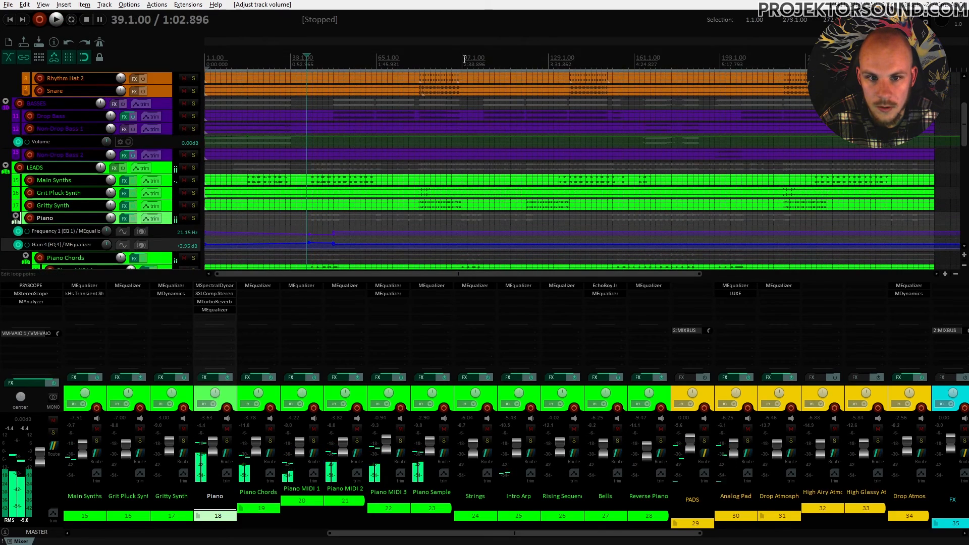
Play the second piano section from around bars 97 and 101 and examine the Analog Pad part there
{"action": "left_click", "coordinate": [463, 60]}
{"action": "key", "text": "space"}
{"action": "key", "text": "space"}
{"action": "left_click", "coordinate": [473, 57]}
{"action": "key", "text": "space"}
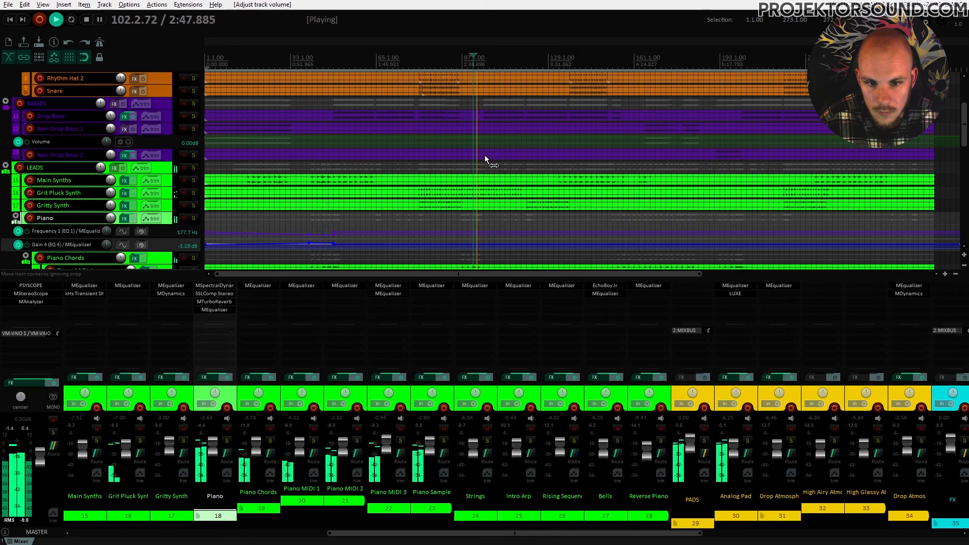
{"action": "scroll", "coordinate": [574, 175], "scroll_direction": "up", "scroll_amount": 4}
{"action": "scroll", "coordinate": [574, 175], "scroll_direction": "up", "scroll_amount": 4}
{"action": "left_click_drag", "start_coordinate": [488, 274], "coordinate": [495, 273]}
{"action": "scroll", "coordinate": [532, 208], "scroll_direction": "down", "scroll_amount": 8}
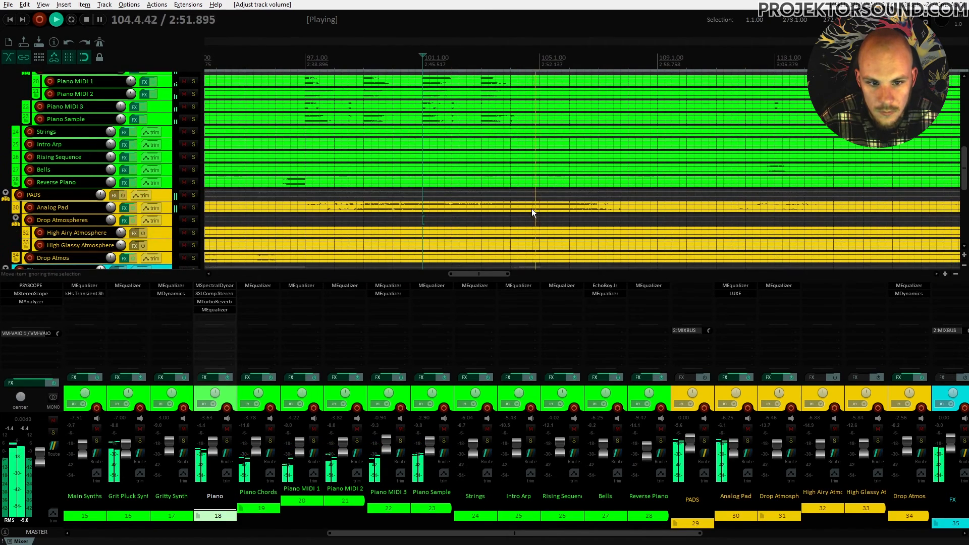
{"action": "key", "text": "space"}
Enable the Analog Pad's Volume envelope and draw a dip at bar 105 that rises back to 0 dB around bar 109
{"action": "left_click", "coordinate": [152, 208]}
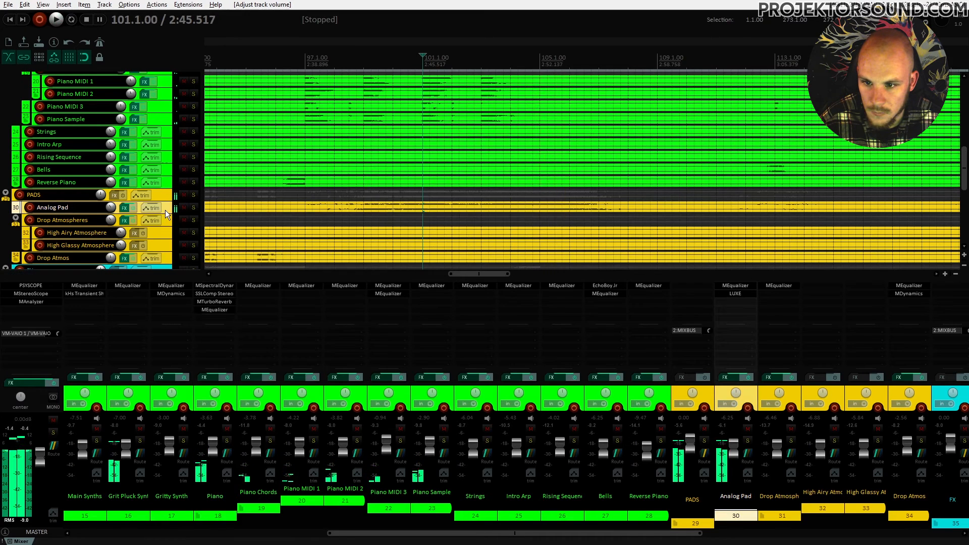
{"action": "left_click", "coordinate": [212, 148]}
{"action": "left_click", "coordinate": [587, 96]}
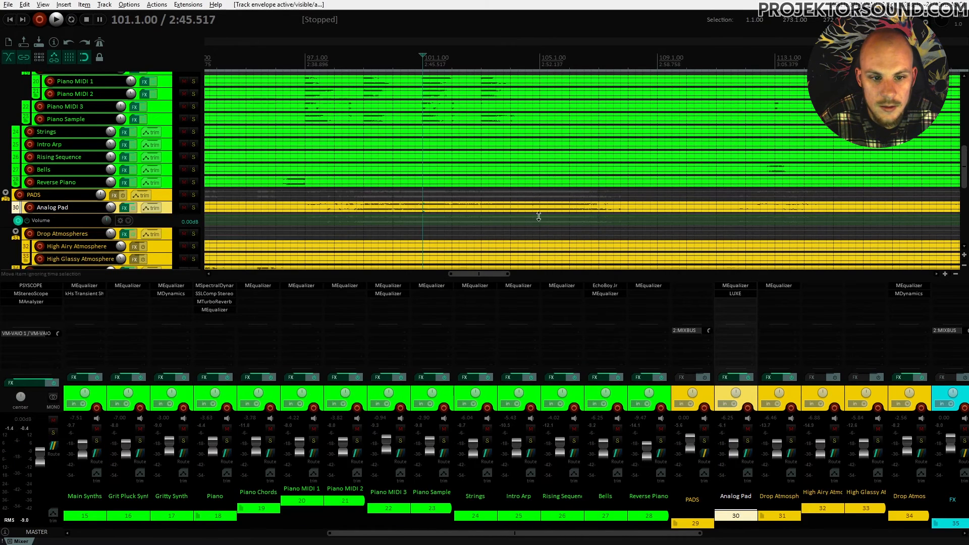
{"action": "left_click_drag", "start_coordinate": [524, 221], "coordinate": [662, 216]}
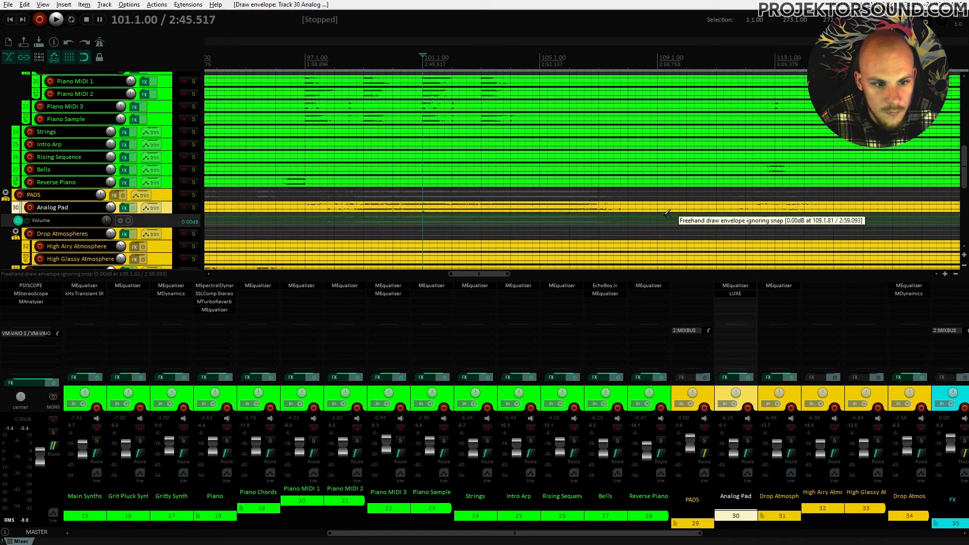
{"action": "left_click", "coordinate": [540, 217]}
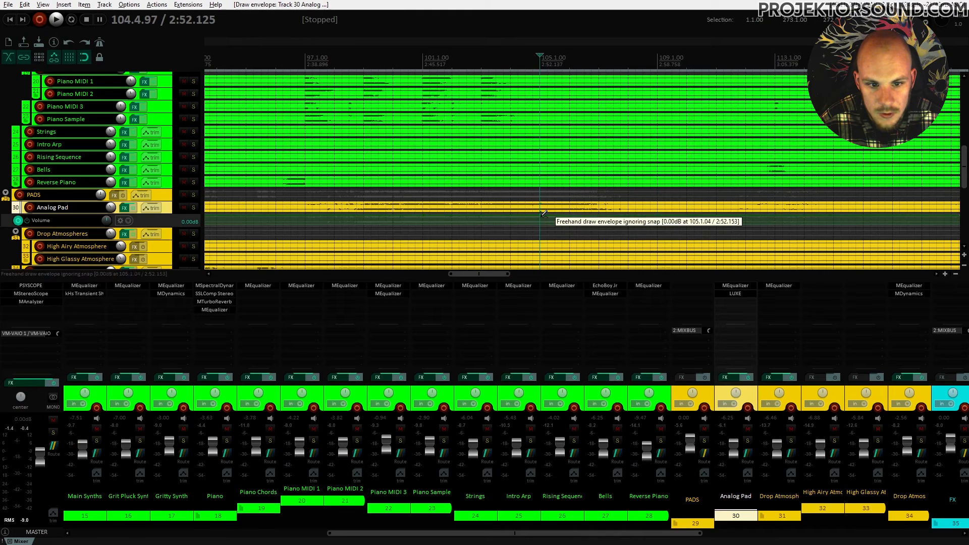
{"action": "left_click_drag", "start_coordinate": [540, 217], "coordinate": [540, 223]}
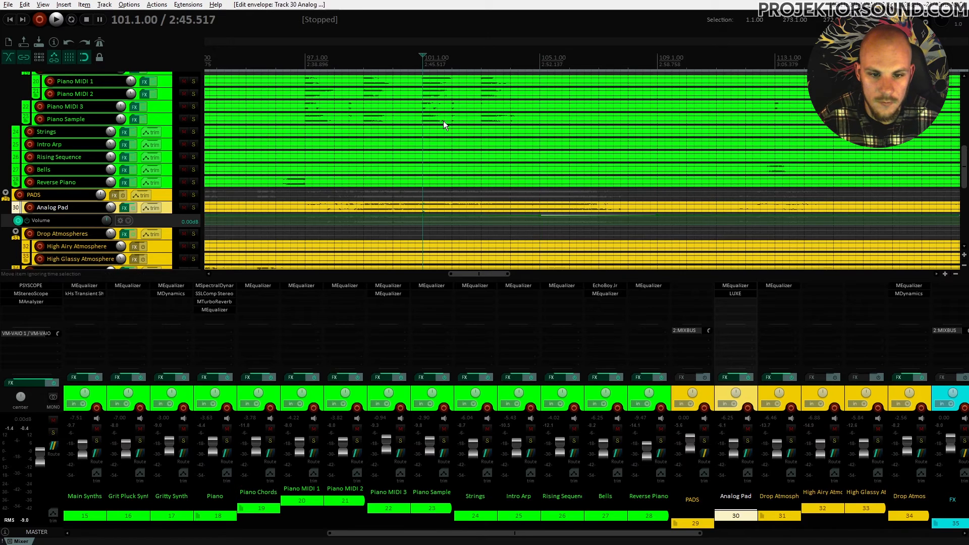
Play the Analog Pad's new volume dip from bar 101 and the piano section starting around bar 119
{"action": "key", "text": "space"}
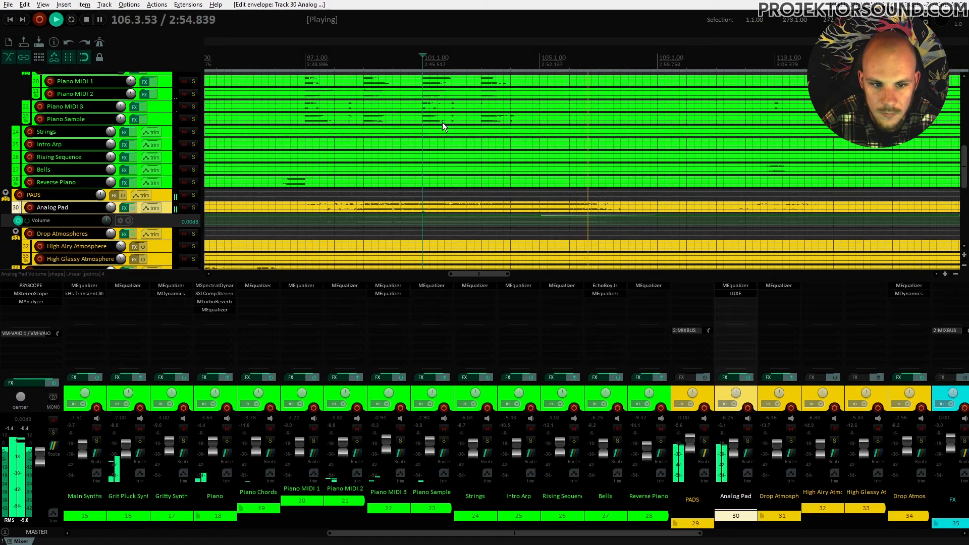
{"action": "key", "text": "space"}
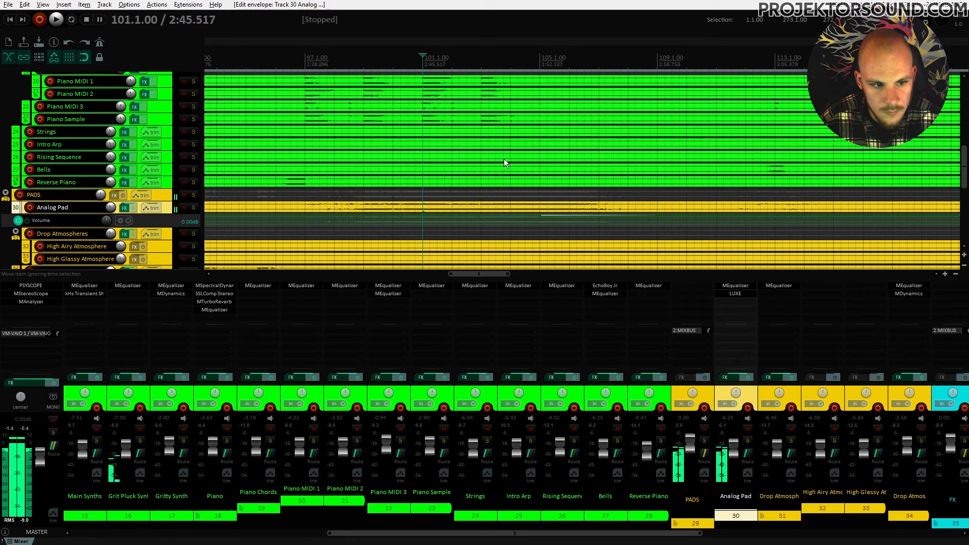
{"action": "scroll", "coordinate": [487, 198], "scroll_direction": "down", "scroll_amount": 4}
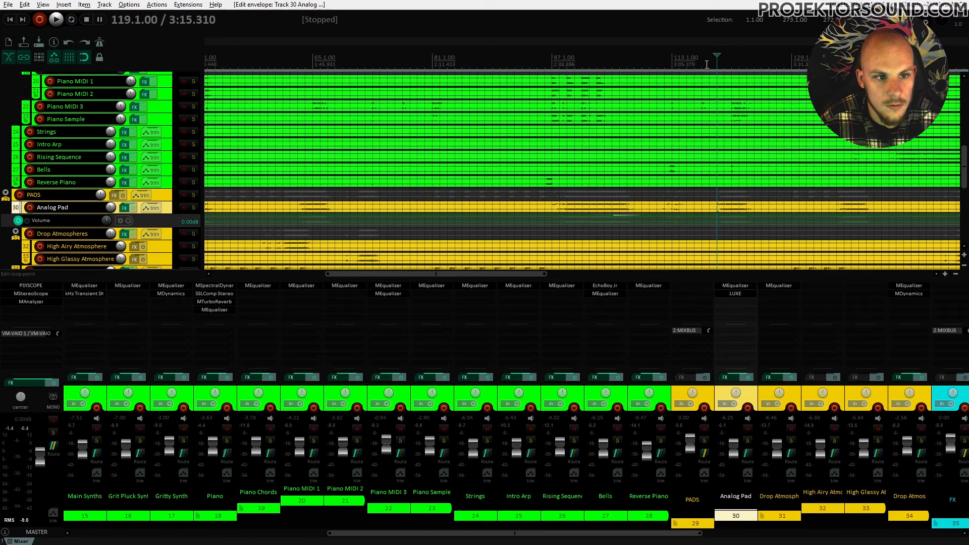
{"action": "key", "text": "space"}
{"action": "scroll", "coordinate": [678, 65], "scroll_direction": "up", "scroll_amount": 2}
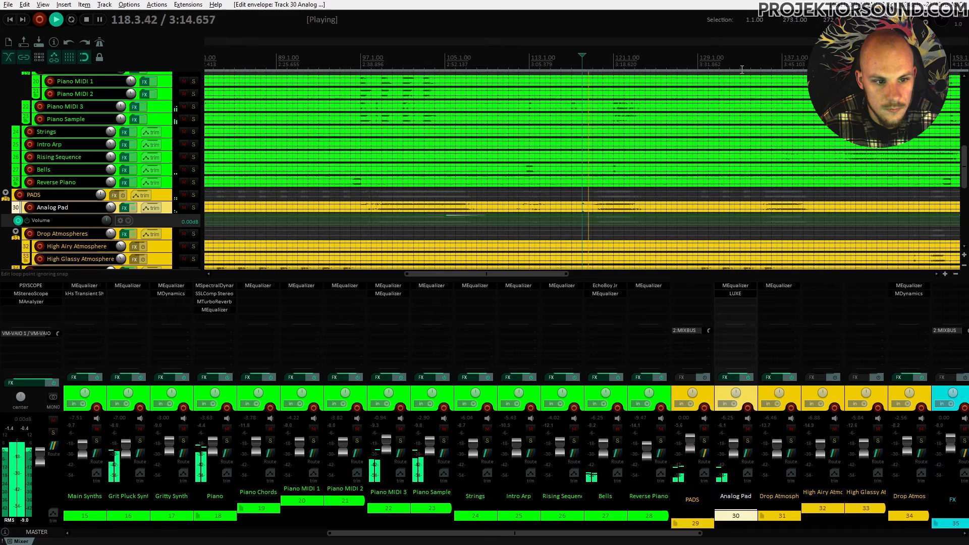
{"action": "scroll", "coordinate": [678, 66], "scroll_direction": "up", "scroll_amount": 1}
{"action": "left_click", "coordinate": [565, 62]}
{"action": "key", "text": "space"}
Undo the stray envelope edit, draw a dip to -2.40 dB at bar 121 in the Analog Pad's volume envelope, and play it from bar 119
{"action": "key", "text": "ctrl+z"}
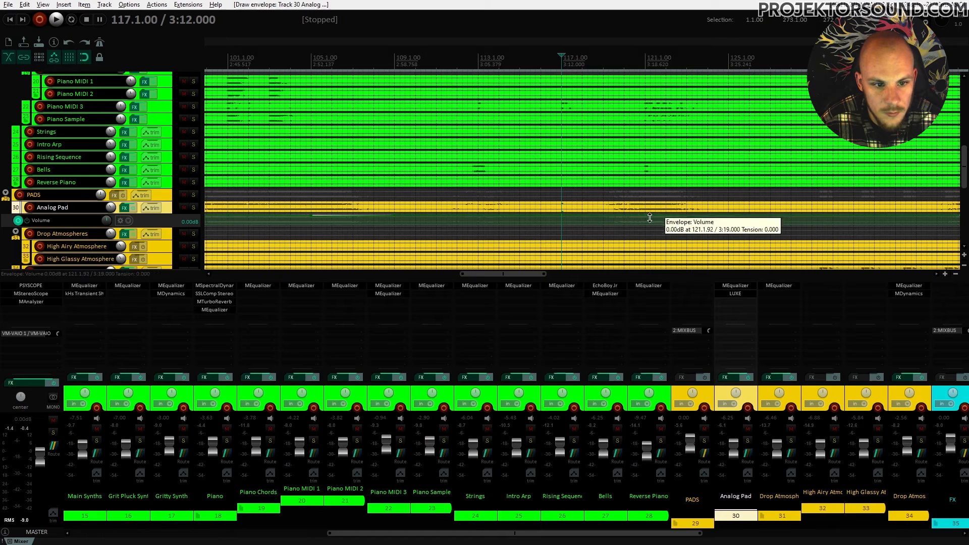
{"action": "left_click_drag", "start_coordinate": [645, 216], "coordinate": [646, 223]}
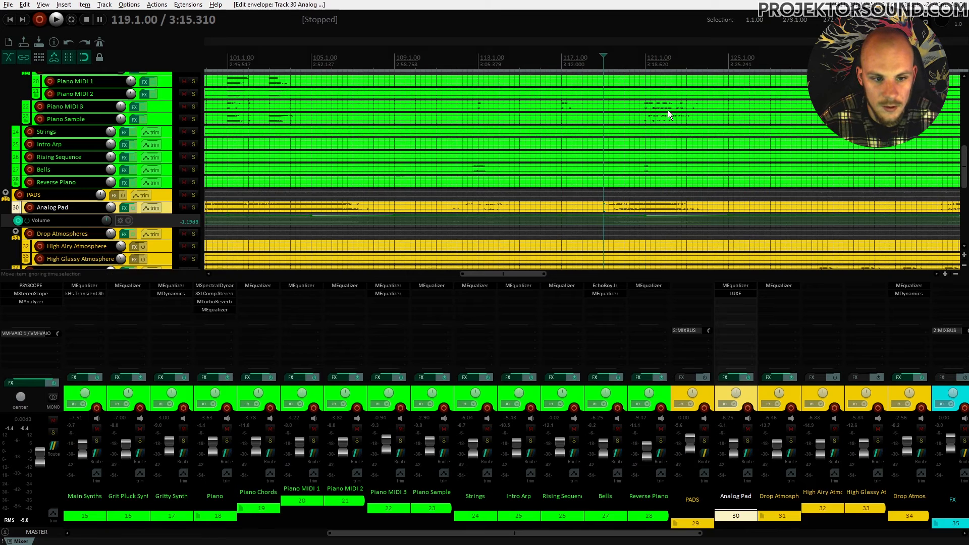
{"action": "key", "text": "space"}
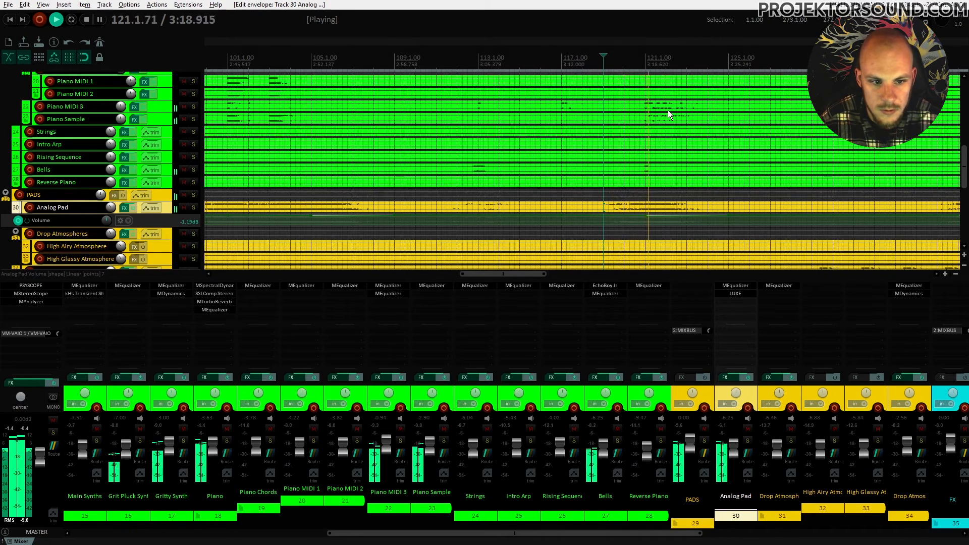
{"action": "key", "text": "space"}
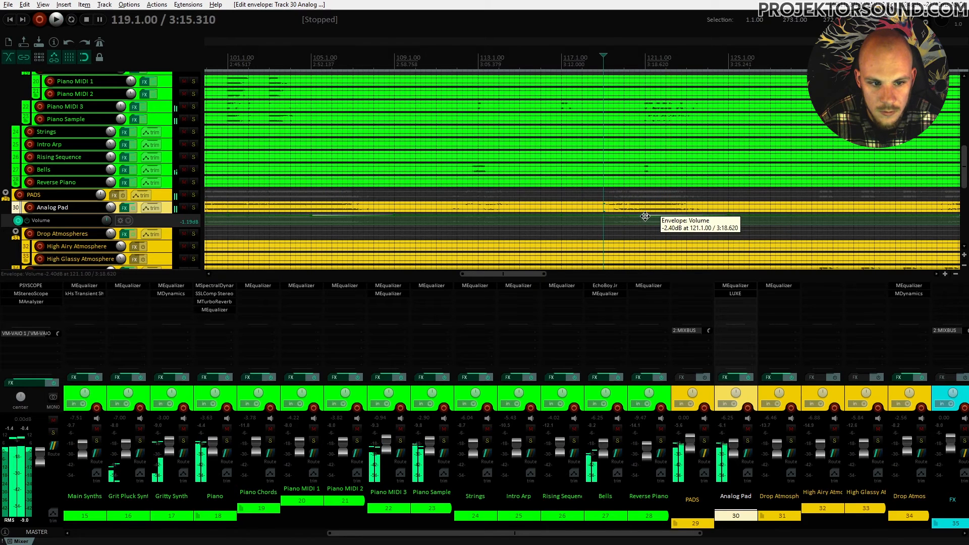
Replay the section from bar 119 to check the pad against the piano and look over the arrangement up to the drums
{"action": "scroll", "coordinate": [648, 157], "scroll_direction": "up", "scroll_amount": 2}
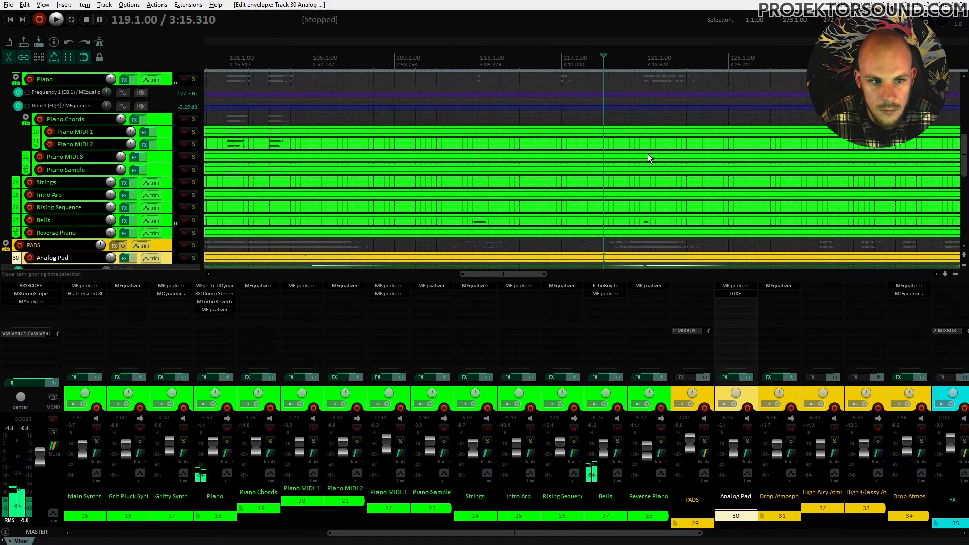
{"action": "key", "text": "space"}
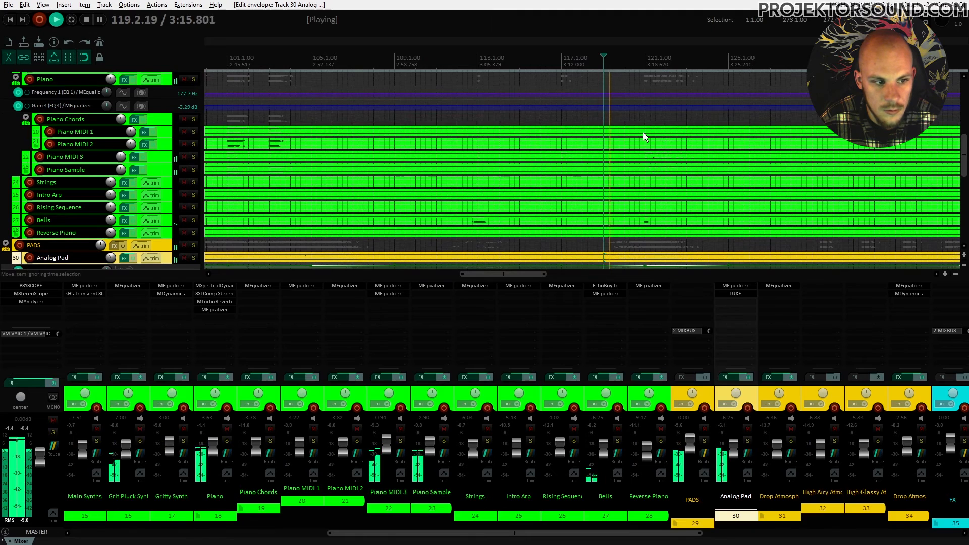
{"action": "scroll", "coordinate": [646, 132], "scroll_direction": "down", "scroll_amount": 2}
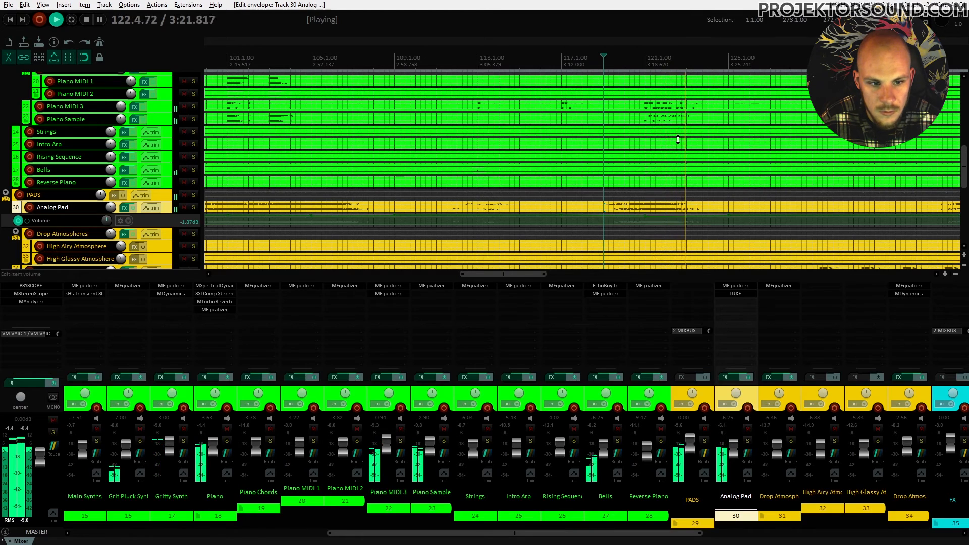
{"action": "scroll", "coordinate": [655, 149], "scroll_direction": "down", "scroll_amount": 4}
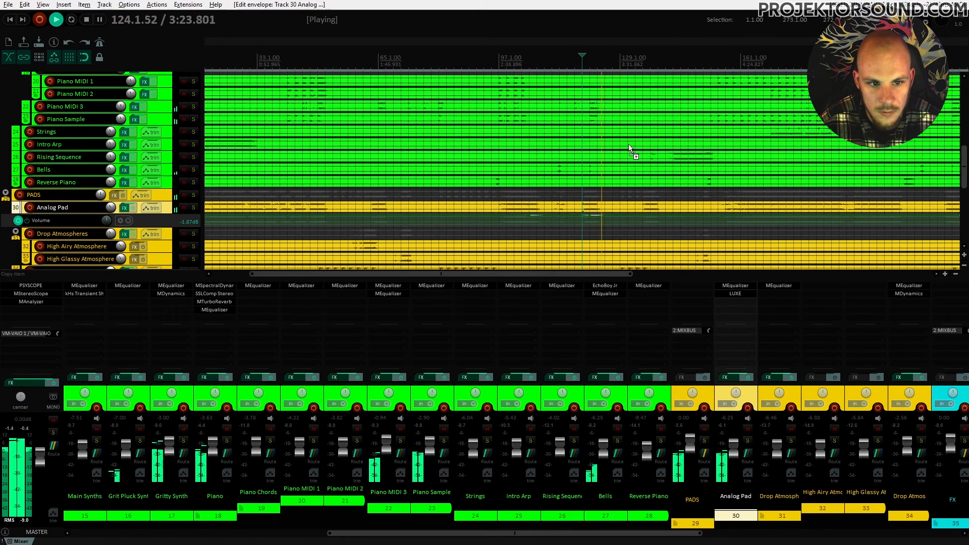
{"action": "scroll", "coordinate": [613, 152], "scroll_direction": "up", "scroll_amount": 4}
{"action": "scroll", "coordinate": [587, 149], "scroll_direction": "up", "scroll_amount": 7}
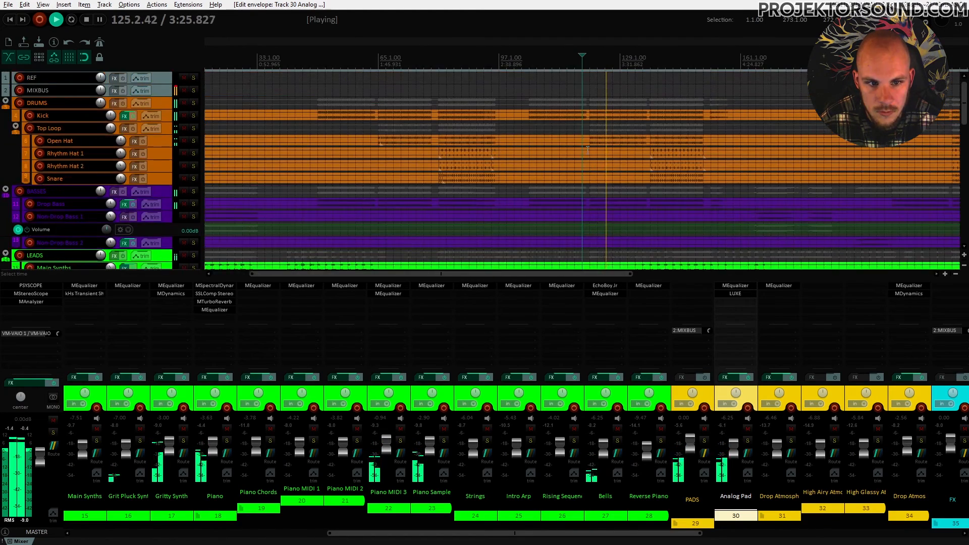
{"action": "key", "text": "space"}
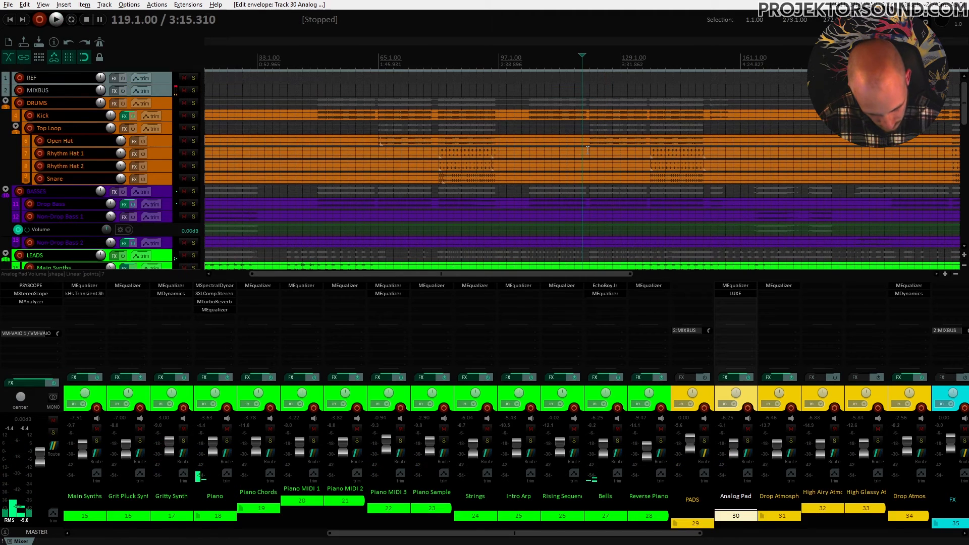
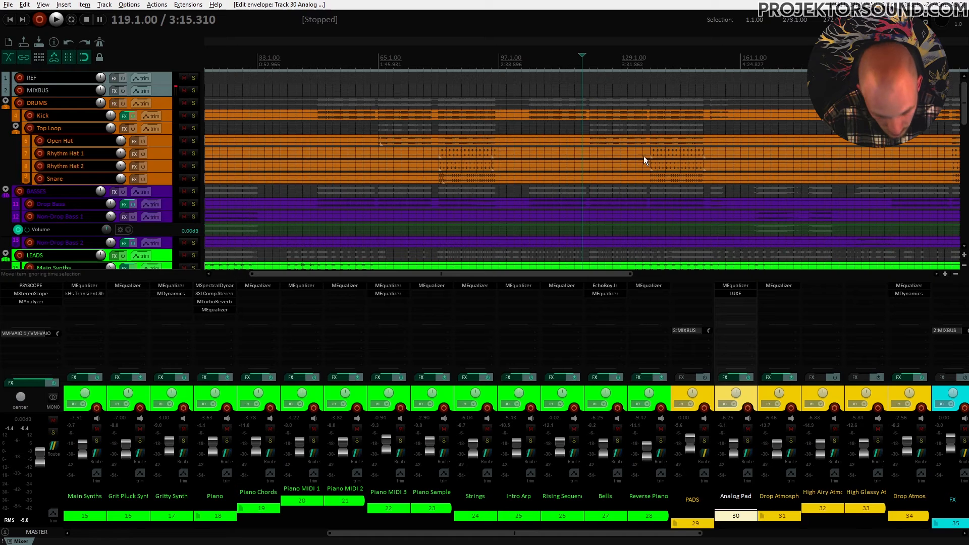
Place the edit cursor at bar 153 and look through the Kick track's list of available envelopes
{"action": "scroll", "coordinate": [676, 184], "scroll_direction": "down", "scroll_amount": 2}
{"action": "scroll", "coordinate": [689, 180], "scroll_direction": "up", "scroll_amount": 2}
{"action": "left_click", "coordinate": [709, 65]}
{"action": "left_click", "coordinate": [161, 117]}
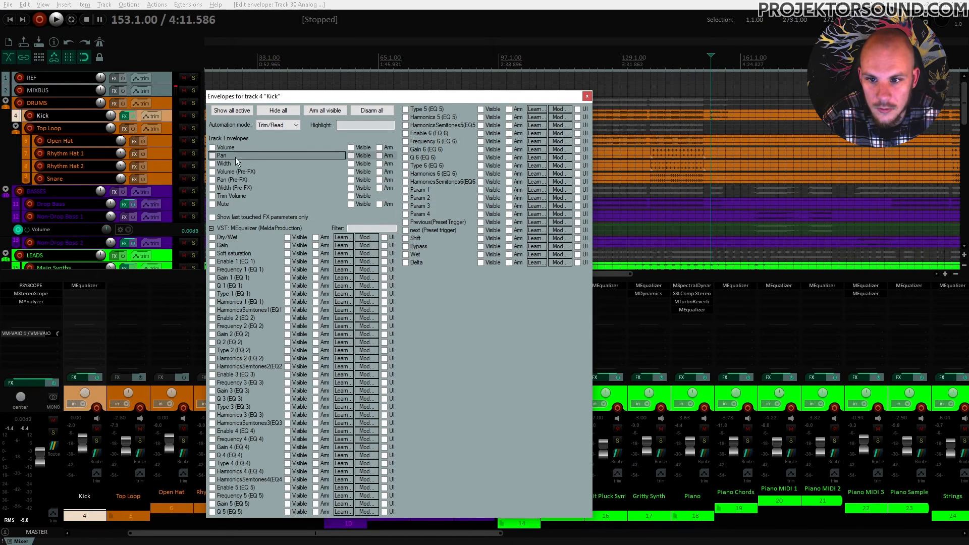
{"action": "left_click", "coordinate": [586, 96]}
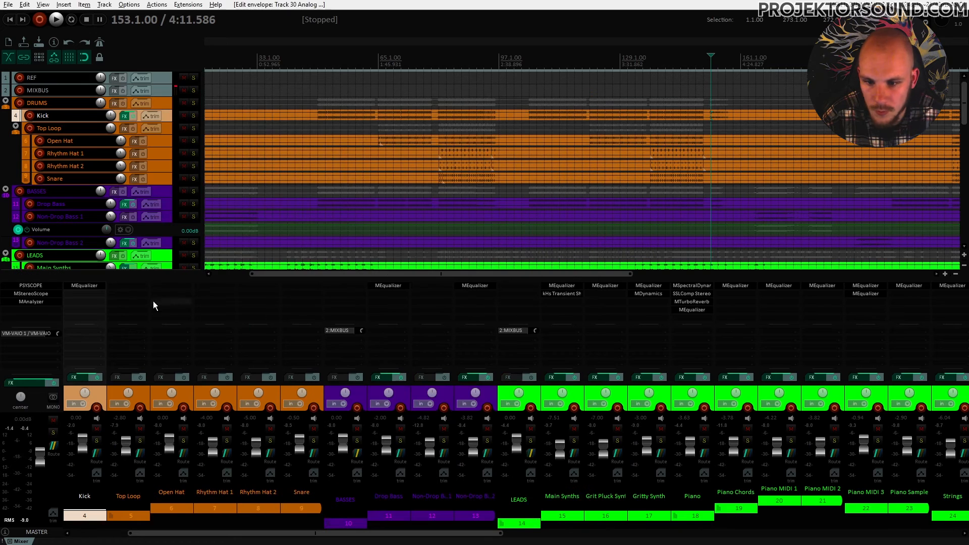
Touch the frequency of band 6 in the Kick's MEqualizer and enable its Frequency 6 envelope from the last touched parameters
{"action": "left_click", "coordinate": [84, 285]}
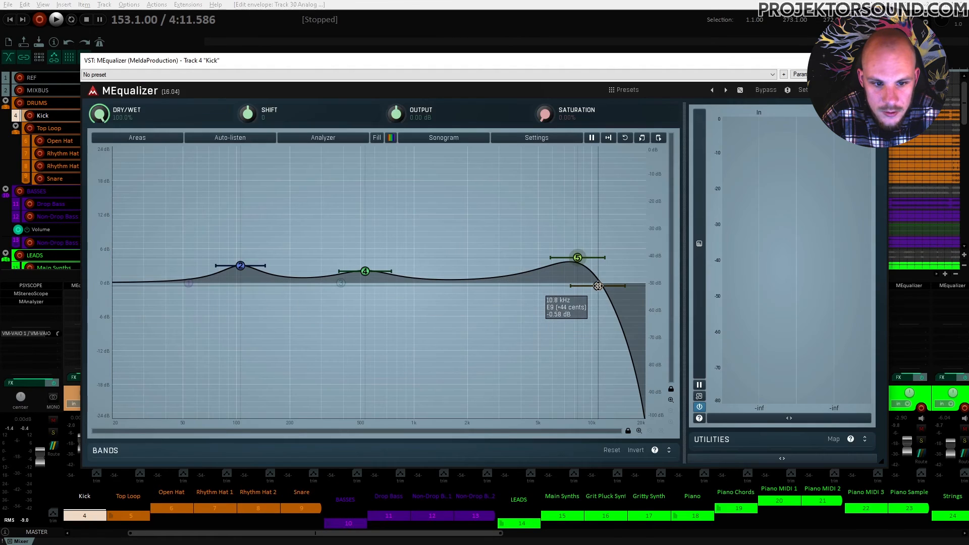
{"action": "left_click", "coordinate": [586, 299]}
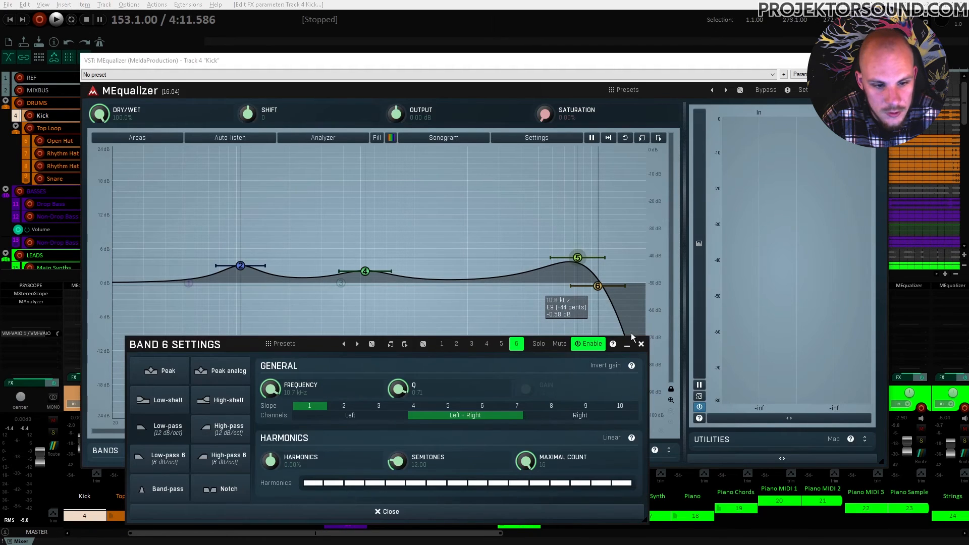
{"action": "left_click", "coordinate": [641, 344]}
{"action": "left_click", "coordinate": [877, 60]}
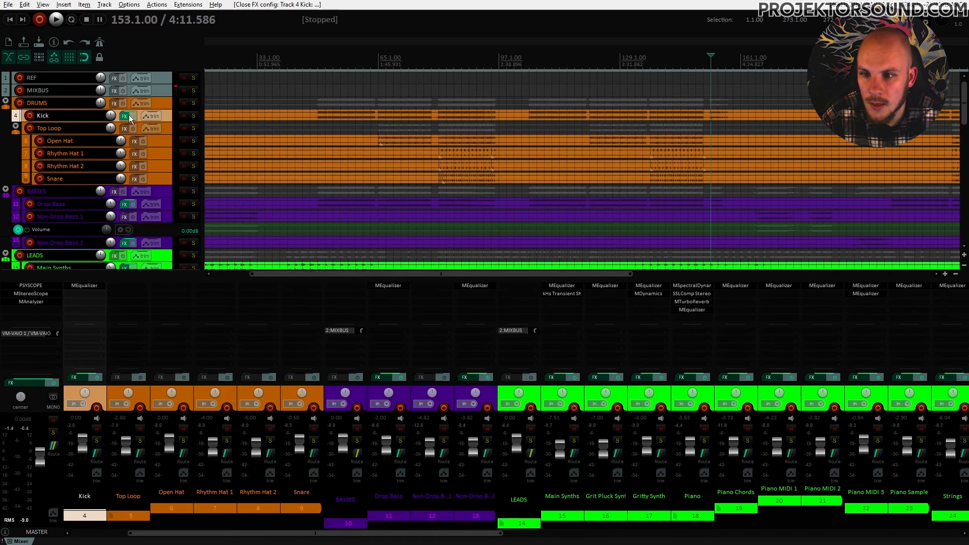
{"action": "left_click", "coordinate": [150, 115]}
{"action": "left_click", "coordinate": [213, 217]}
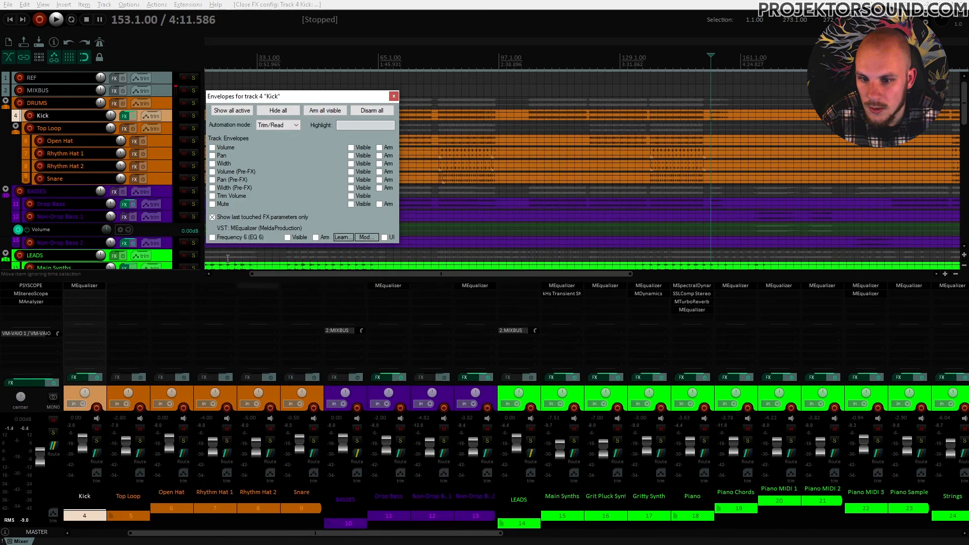
{"action": "left_click", "coordinate": [213, 237]}
{"action": "left_click", "coordinate": [394, 96]}
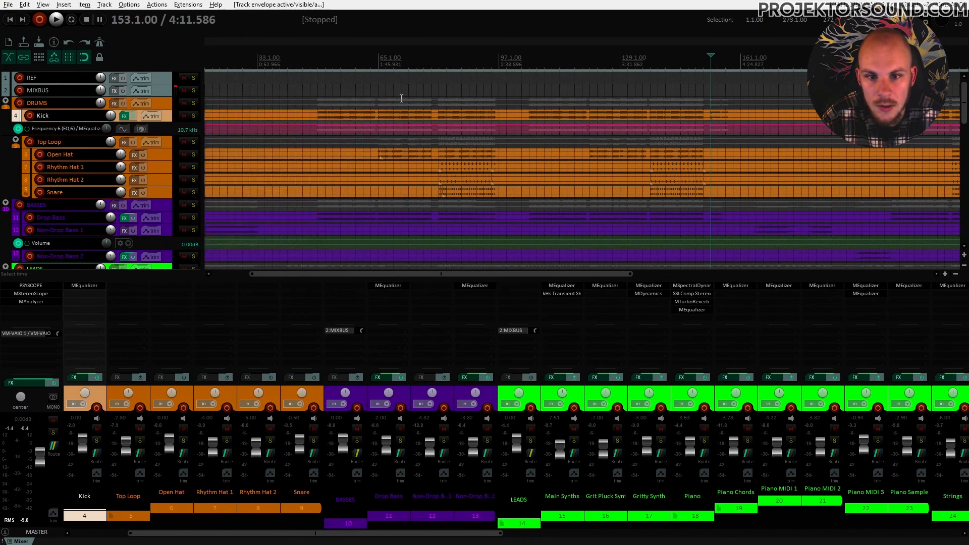
Draw a falling curve in the Kick's Frequency 6 envelope from 10.7 kHz at bar 153 to about 726 Hz at bar 161 and play it
{"action": "scroll", "coordinate": [766, 142], "scroll_direction": "up", "scroll_amount": 4}
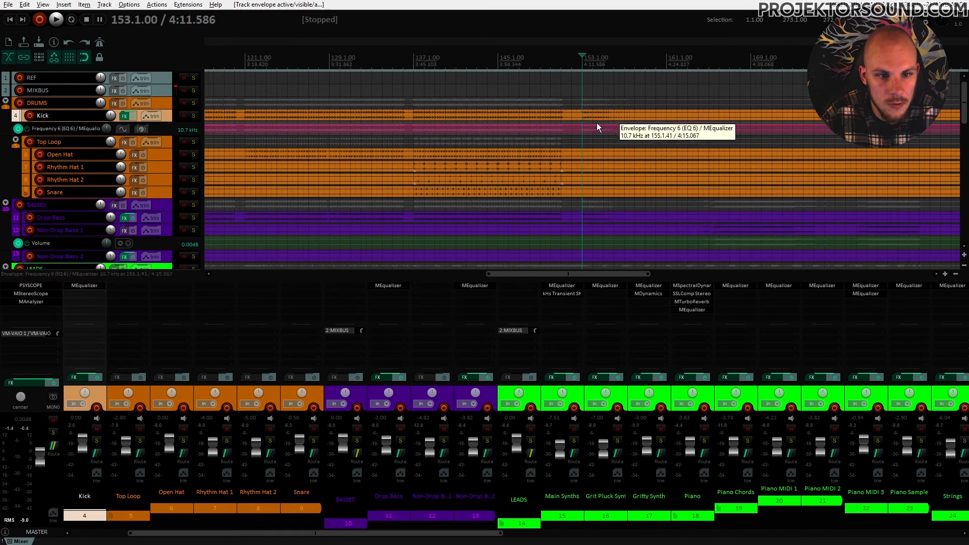
{"action": "mouse_move", "coordinate": [584, 121]}
{"action": "left_mouse_down"}
{"action": "mouse_move", "coordinate": [683, 121]}
{"action": "mouse_move", "coordinate": [667, 127]}
{"action": "mouse_move", "coordinate": [663, 165]}
{"action": "left_mouse_up"}
{"action": "key", "text": "space"}
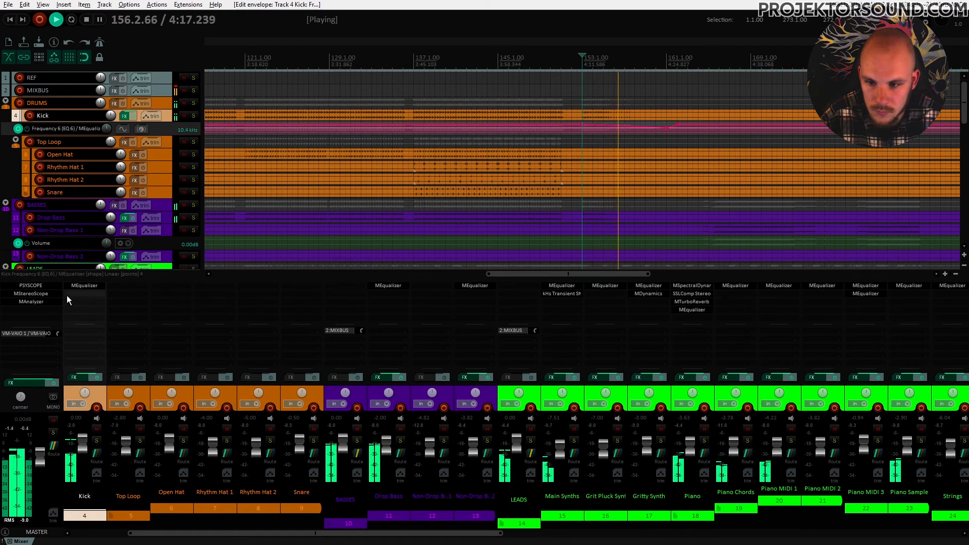
Watch the Kick's low-pass sweep in MEqualizer during playback, briefly with the analyzer on
{"action": "left_click", "coordinate": [84, 285]}
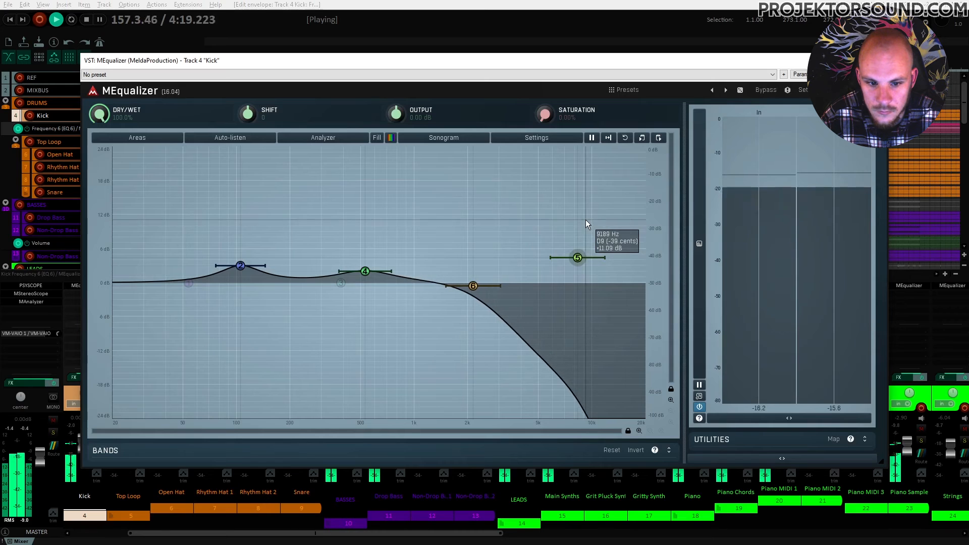
{"action": "left_click", "coordinate": [362, 138]}
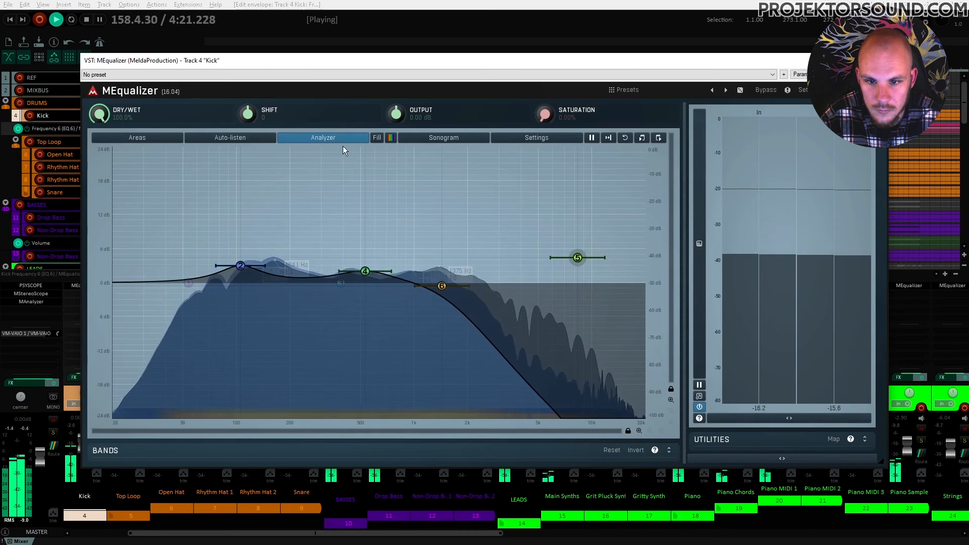
{"action": "left_click", "coordinate": [333, 143]}
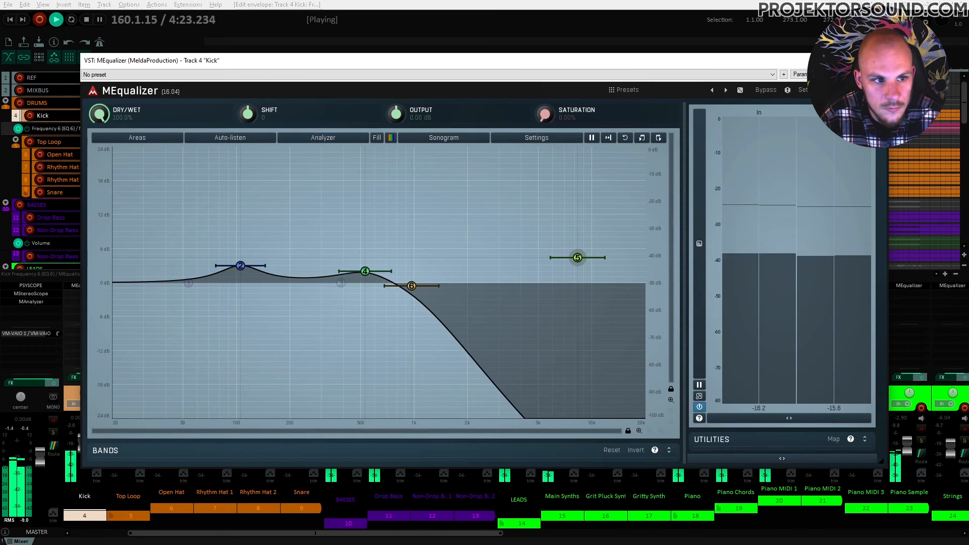
{"action": "key", "text": "Escape"}
{"action": "key", "text": "space"}
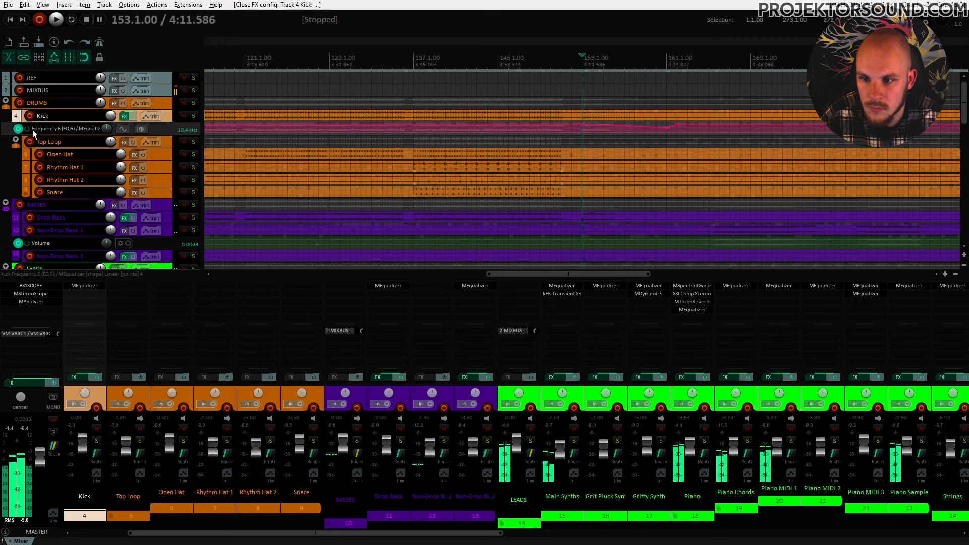
Bypass the Kick's Frequency 6 envelope, play from bar 153 for comparison, and reactivate the envelope
{"action": "left_click", "coordinate": [26, 130]}
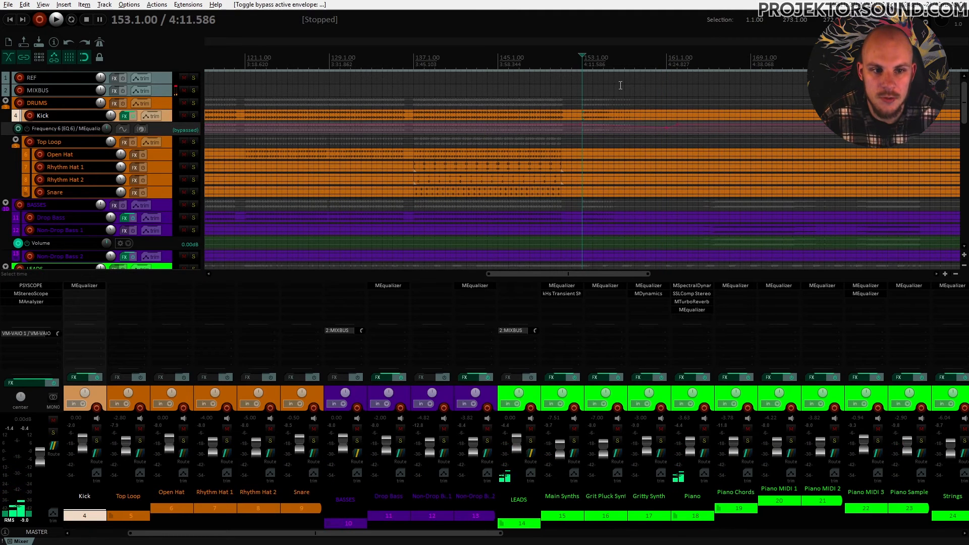
{"action": "key", "text": "space"}
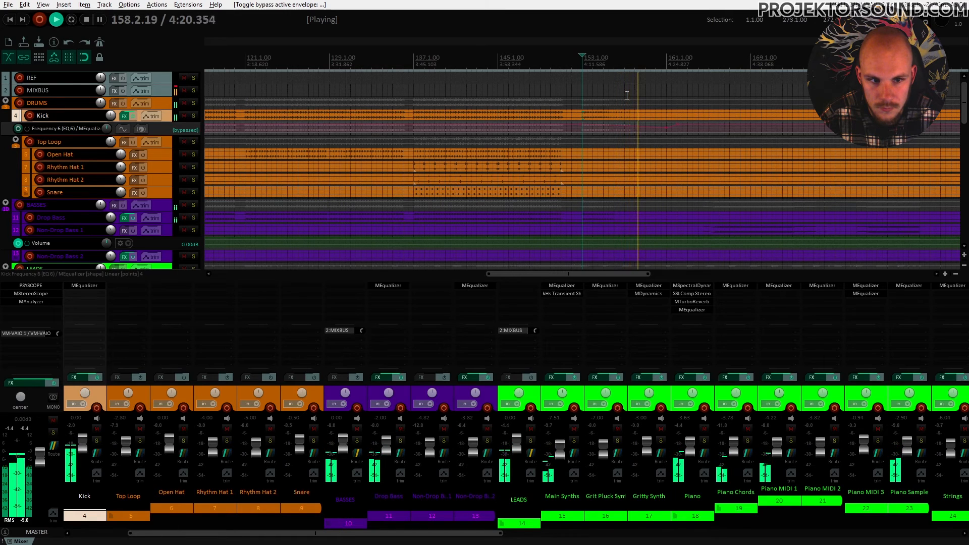
{"action": "key", "text": "space"}
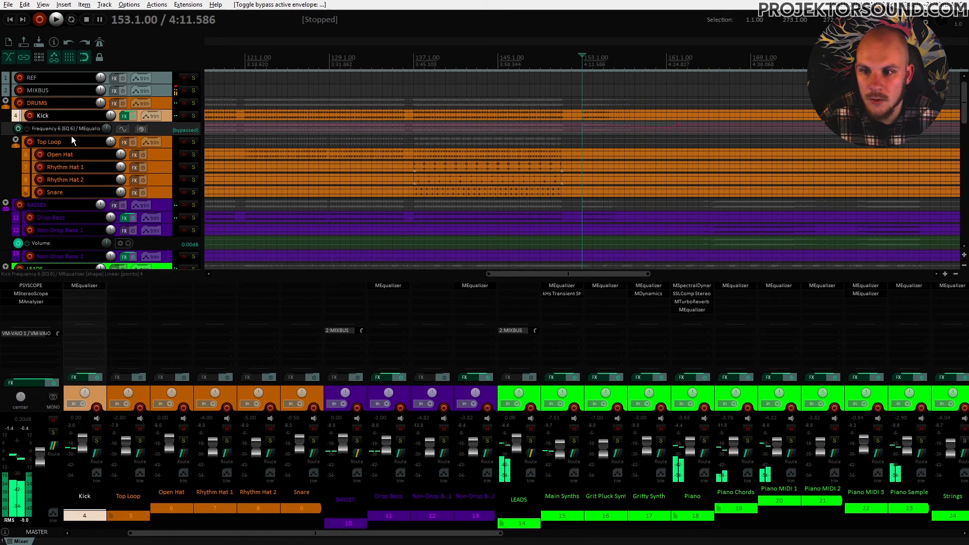
{"action": "left_click", "coordinate": [28, 130]}
Look through the leads, pads, FX and vocal tracks around bar 153 and return to the Kick automation
{"action": "scroll", "coordinate": [621, 217], "scroll_direction": "down", "scroll_amount": 5}
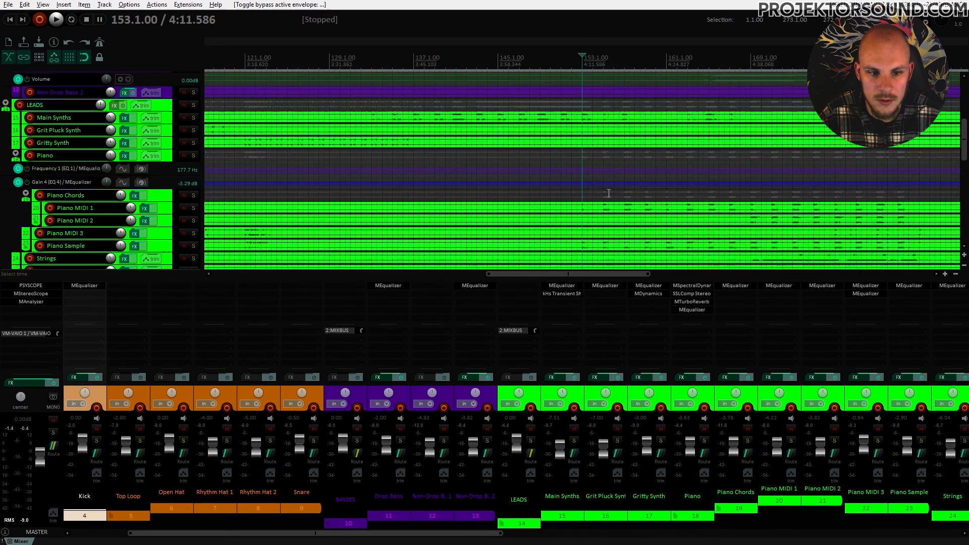
{"action": "scroll", "coordinate": [609, 193], "scroll_direction": "down", "scroll_amount": 10}
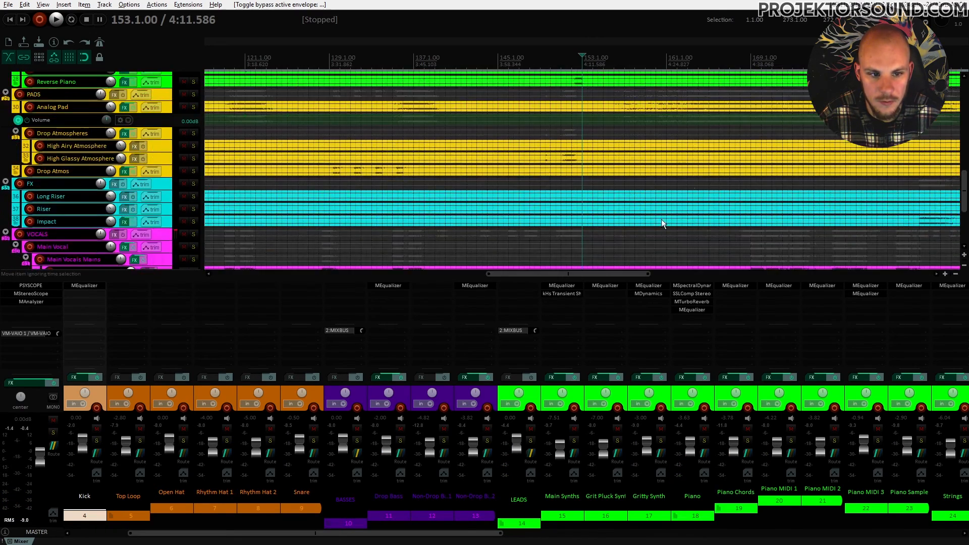
{"action": "scroll", "coordinate": [663, 224], "scroll_direction": "down", "scroll_amount": 8}
{"action": "scroll", "coordinate": [659, 209], "scroll_direction": "up", "scroll_amount": 20}
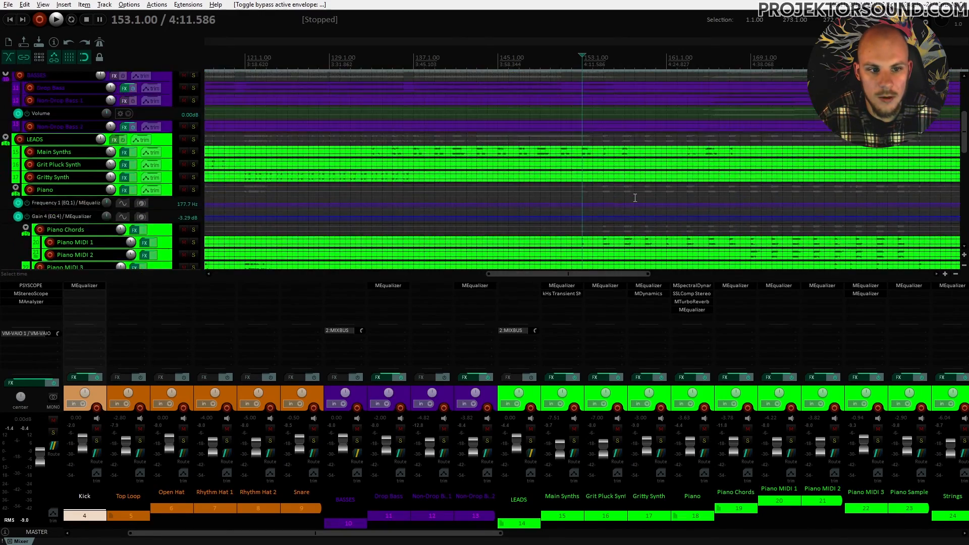
{"action": "scroll", "coordinate": [635, 198], "scroll_direction": "up", "scroll_amount": 5}
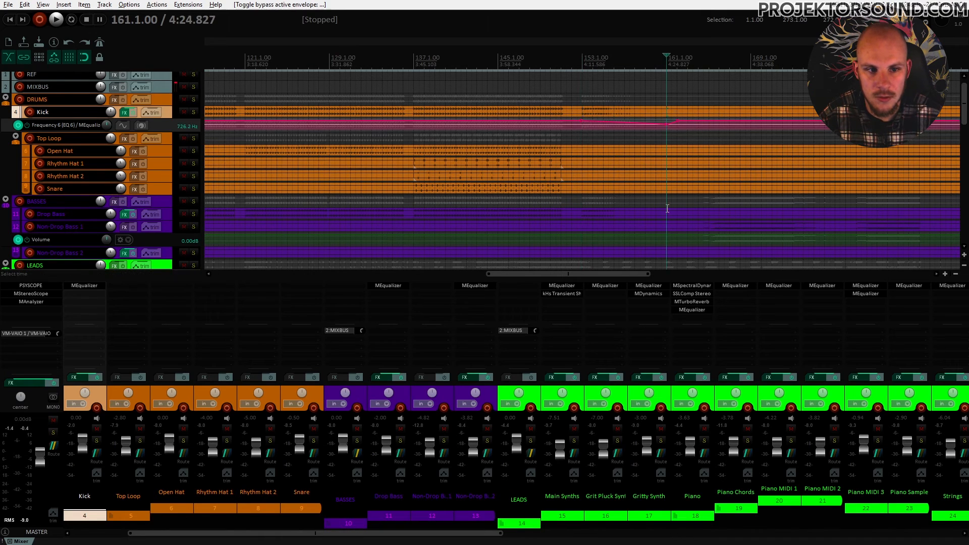
Find the Drop Atmos track in the pads group around bar 81, solo it and add another MEqualizer at the end of its effects
{"action": "scroll", "coordinate": [667, 208], "scroll_direction": "down", "scroll_amount": 15}
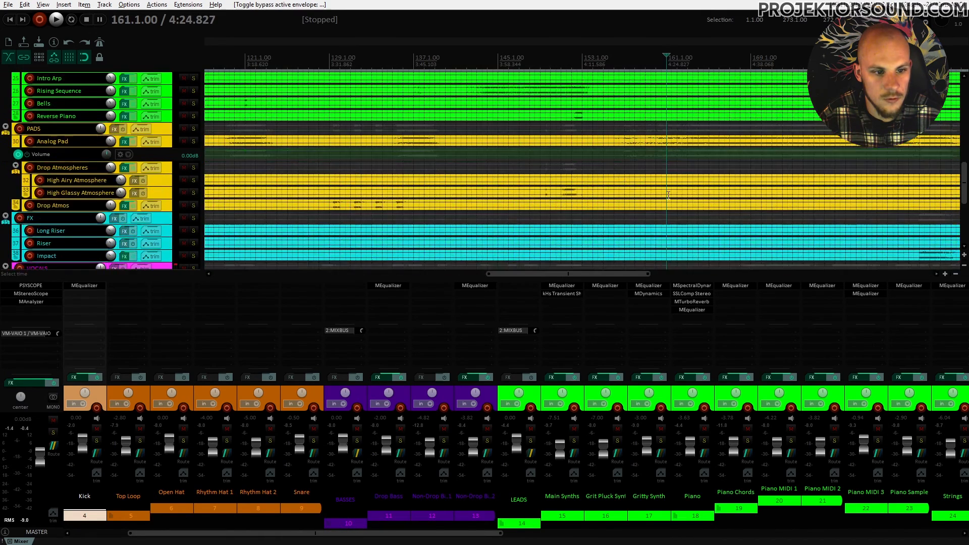
{"action": "scroll", "coordinate": [668, 195], "scroll_direction": "down", "scroll_amount": 5}
{"action": "scroll", "coordinate": [693, 156], "scroll_direction": "up", "scroll_amount": 6}
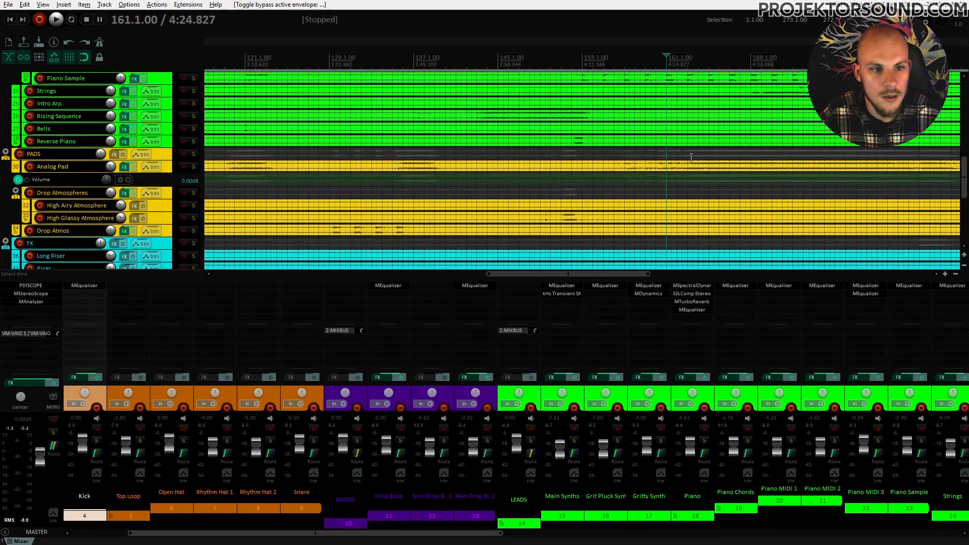
{"action": "scroll", "coordinate": [692, 157], "scroll_direction": "up", "scroll_amount": 3}
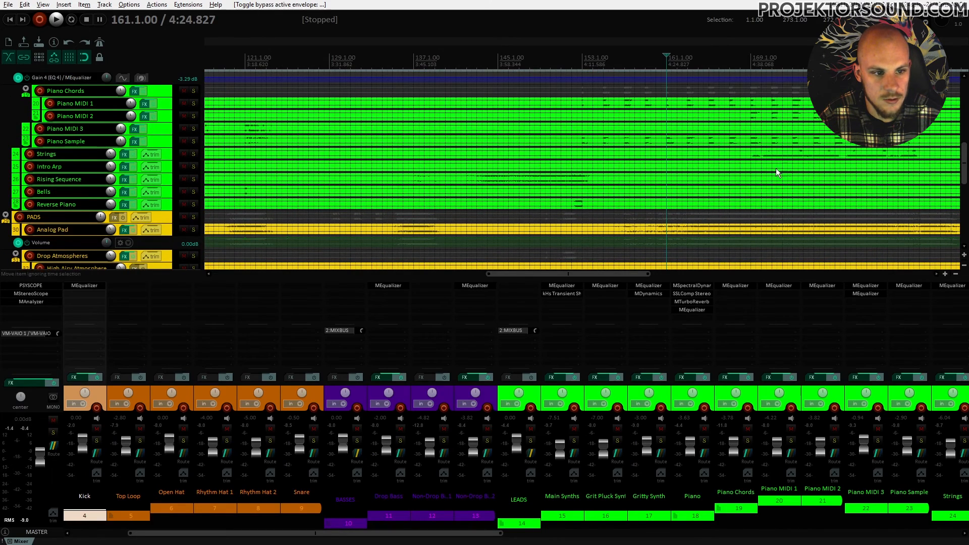
{"action": "scroll", "coordinate": [693, 175], "scroll_direction": "up", "scroll_amount": 10}
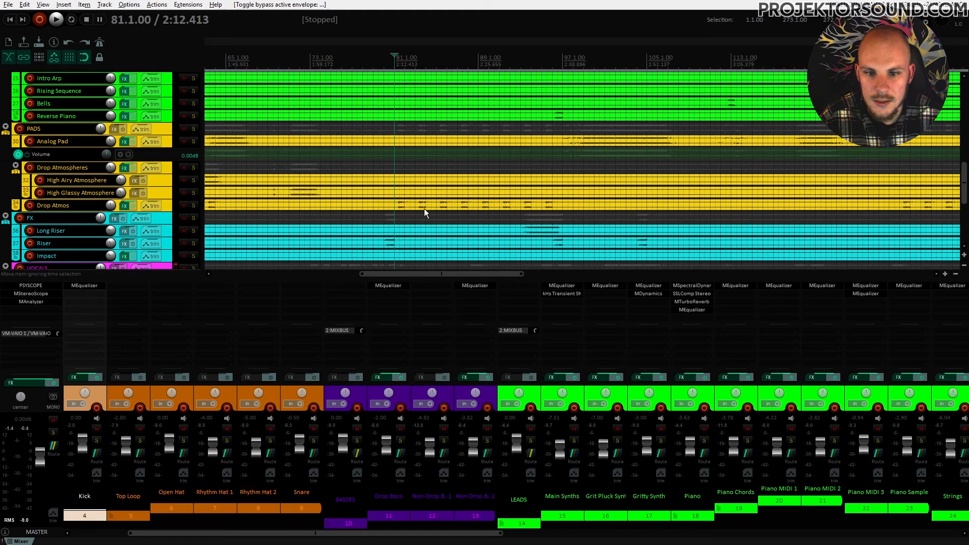
{"action": "left_click", "coordinate": [193, 206]}
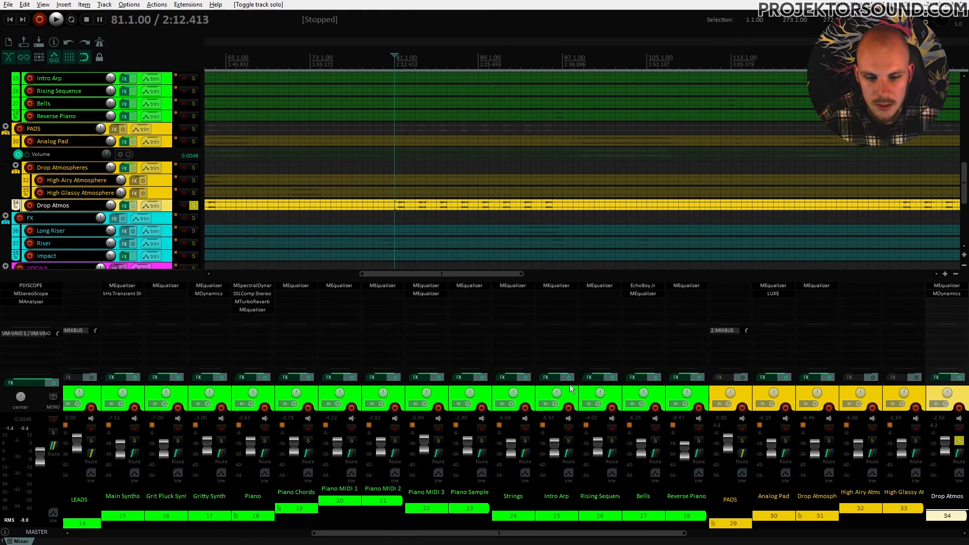
{"action": "double_click", "coordinate": [936, 301]}
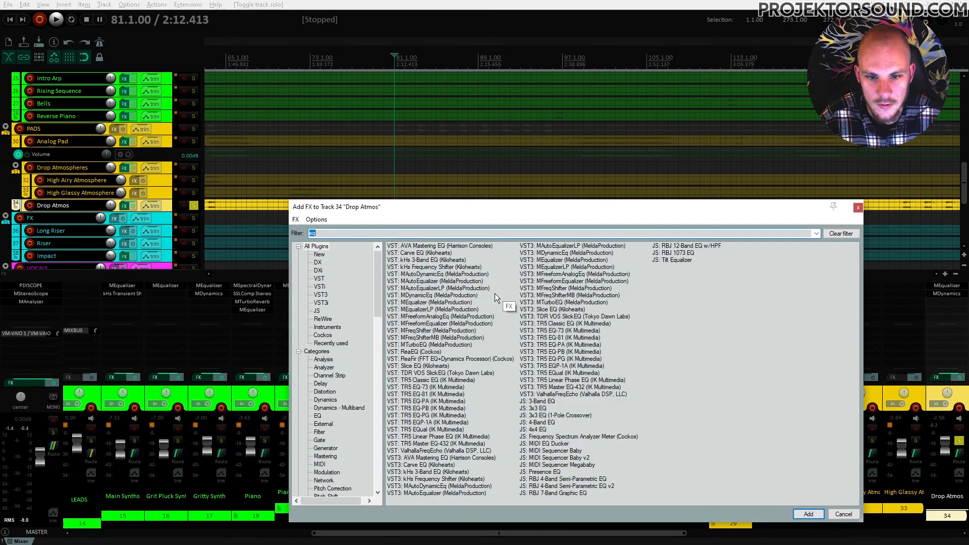
{"action": "double_click", "coordinate": [419, 303]}
During playback, set Drop Atmos EQ bands 3, 4 and 5 to about +6 dB at 480 Hz, -7.5 dB at 1.5 kHz and +5 dB at 7.2 kHz
{"action": "key", "text": "space"}
{"action": "left_click_drag", "start_coordinate": [415, 286], "coordinate": [440, 326]}
{"action": "left_click_drag", "start_coordinate": [338, 283], "coordinate": [354, 248]}
{"action": "key", "text": "space"}
{"action": "left_click_drag", "start_coordinate": [488, 283], "coordinate": [562, 253]}
{"action": "key", "text": "space"}
{"action": "key", "text": "space"}
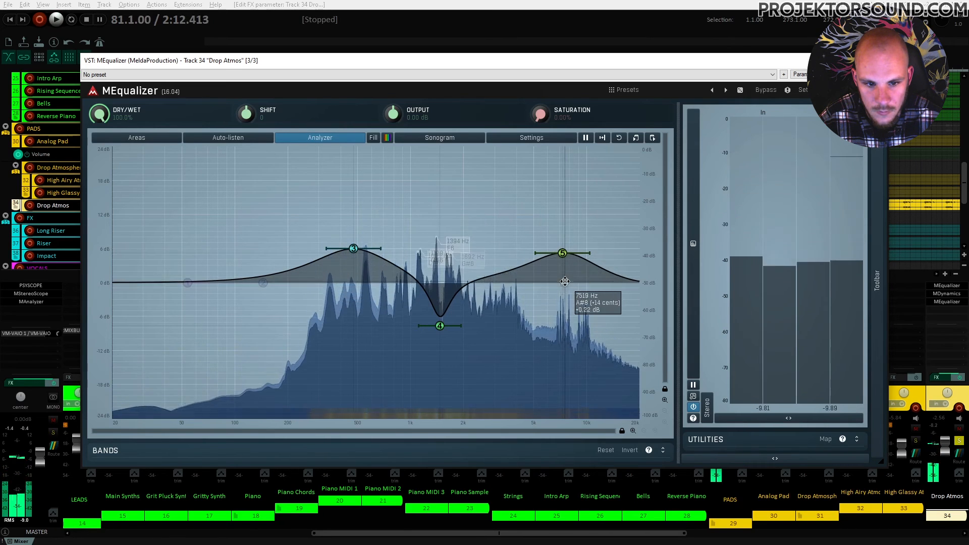
Enable band 6 of the Drop Atmos EQ as a low-pass filter at about 11 kHz, audition it and close the equalizer
{"action": "double_click", "coordinate": [565, 281]}
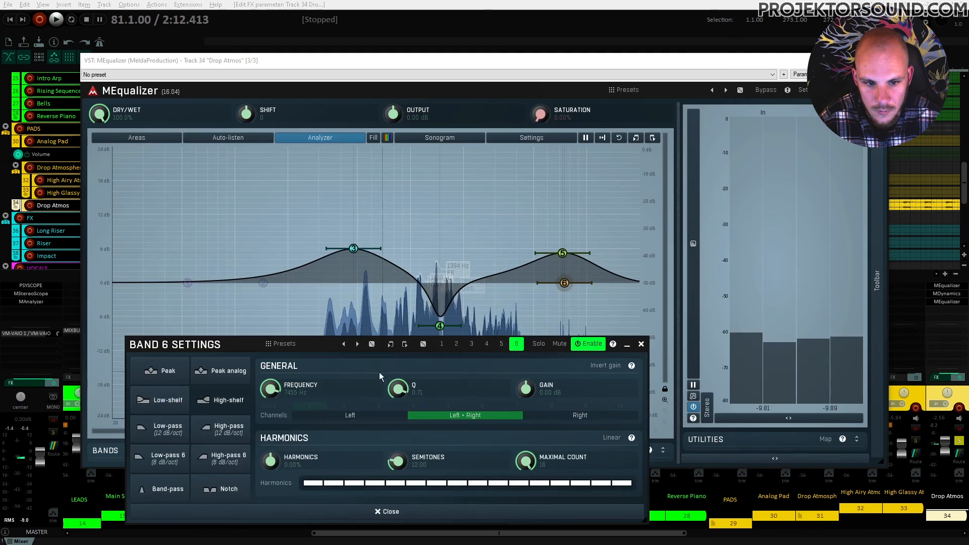
{"action": "left_click", "coordinate": [168, 437]}
{"action": "left_click", "coordinate": [641, 344]}
{"action": "left_click_drag", "start_coordinate": [565, 282], "coordinate": [595, 282]}
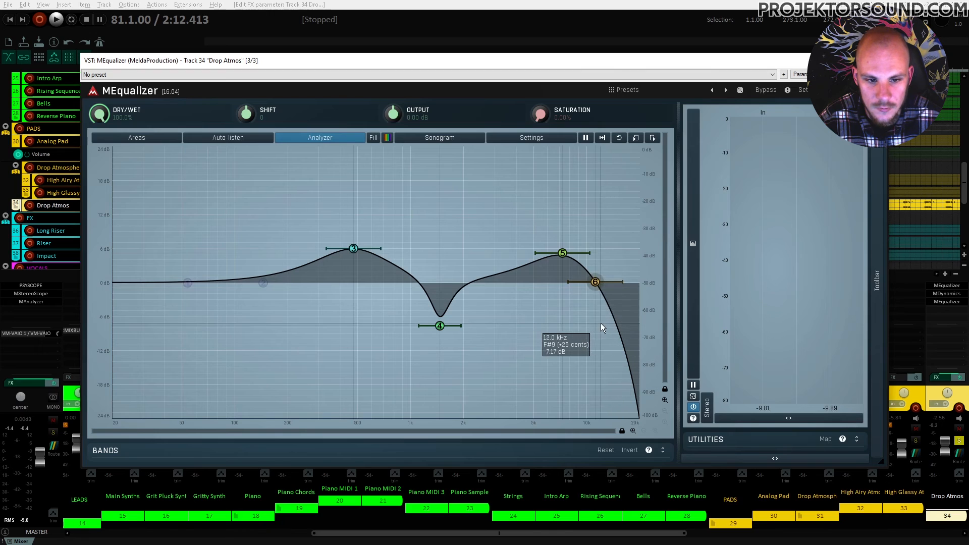
{"action": "key", "text": "space"}
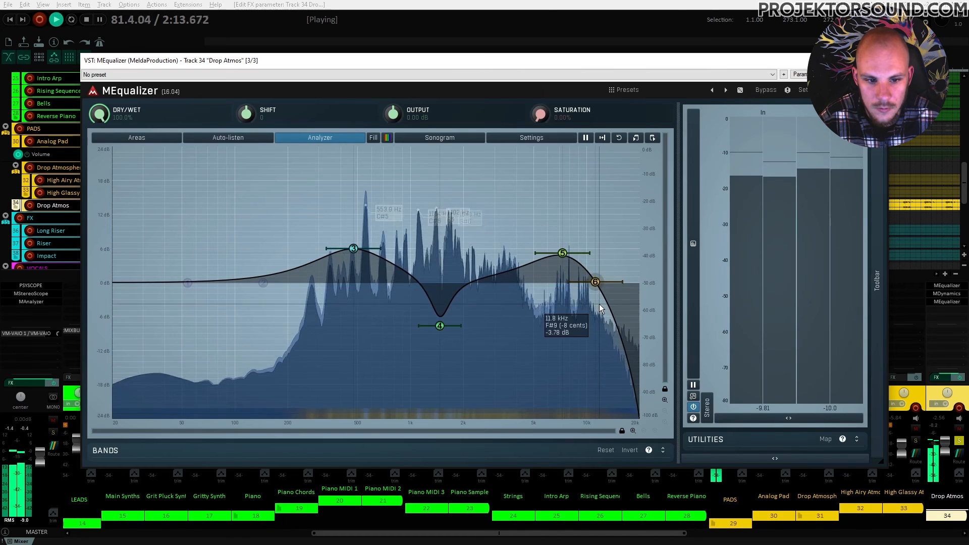
{"action": "key", "text": "space"}
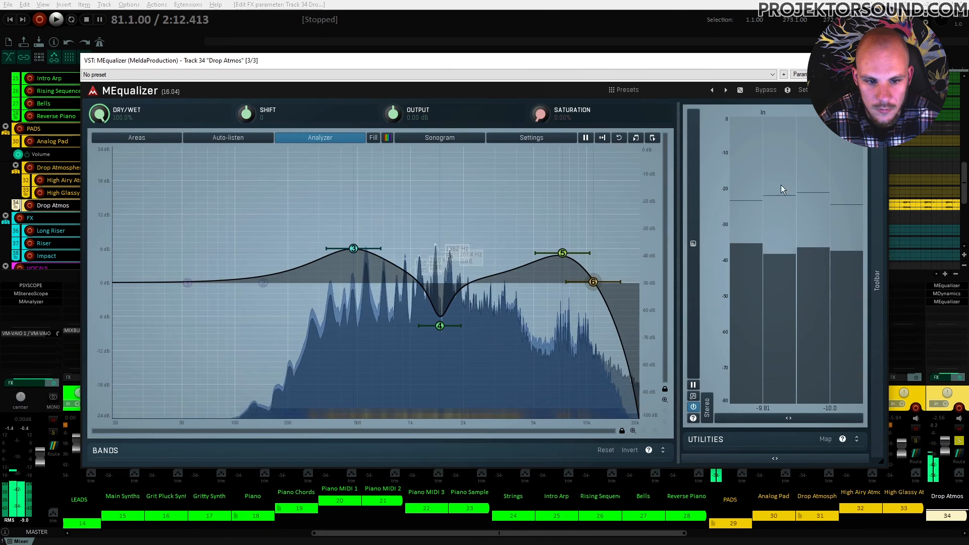
{"action": "left_click", "coordinate": [877, 60]}
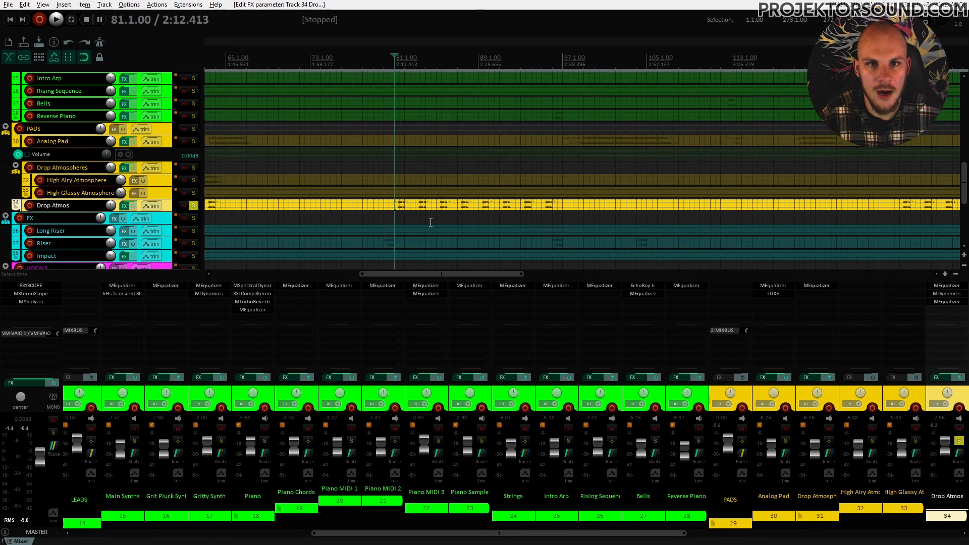
Unsolo Drop Atmos and play the full mix from bar 81
{"action": "scroll", "coordinate": [414, 221], "scroll_direction": "up", "scroll_amount": 2}
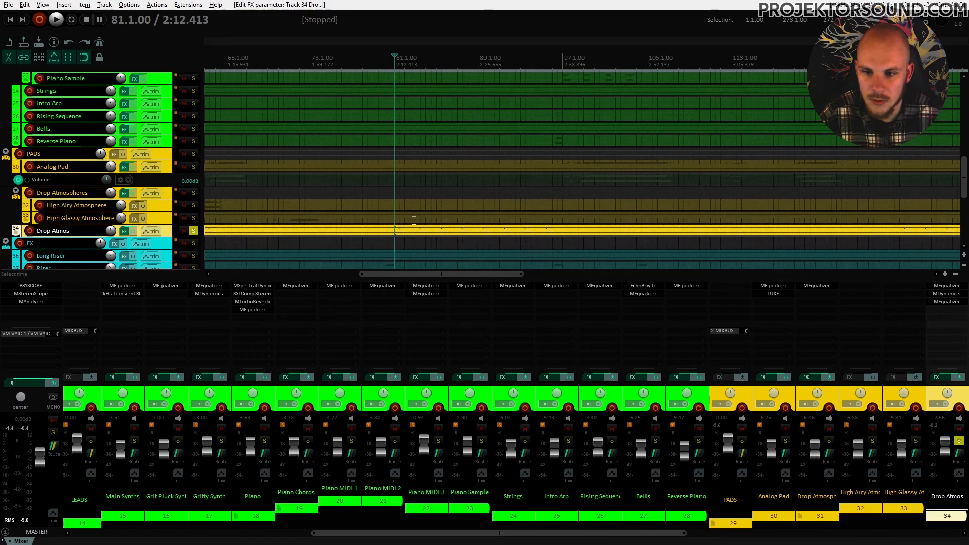
{"action": "scroll", "coordinate": [263, 242], "scroll_direction": "down", "scroll_amount": 1}
{"action": "left_click", "coordinate": [193, 231]}
{"action": "scroll", "coordinate": [373, 228], "scroll_direction": "up", "scroll_amount": 6}
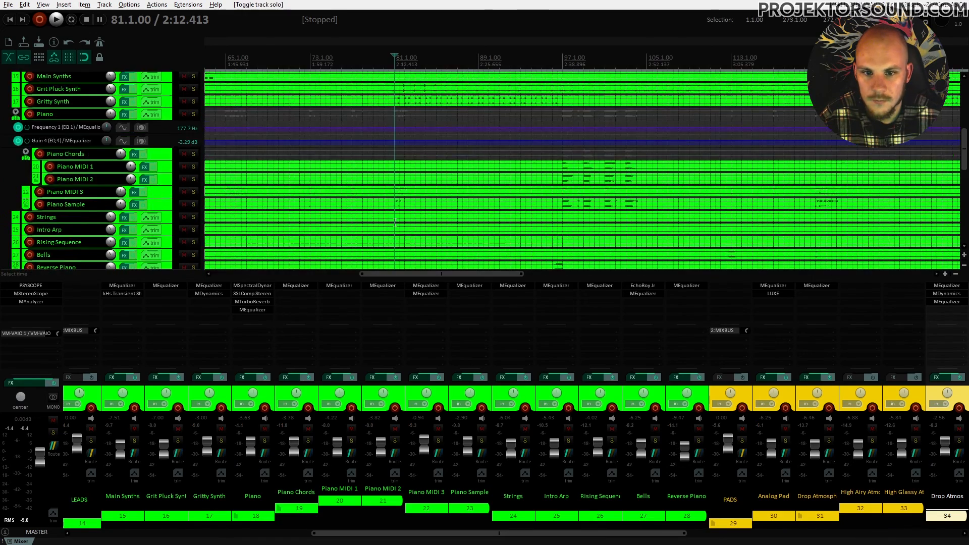
{"action": "key", "text": "space"}
{"action": "scroll", "coordinate": [394, 220], "scroll_direction": "down", "scroll_amount": 2}
{"action": "scroll", "coordinate": [395, 220], "scroll_direction": "down", "scroll_amount": 6}
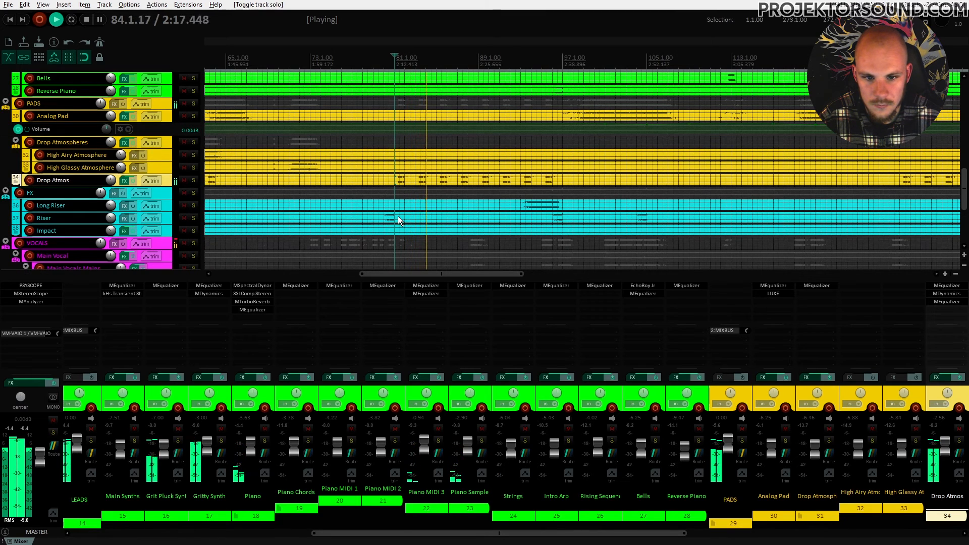
Check the soloed Drop Atmos in the master's MStereoScope, unsolo it and listen to the full mix until about bar 91
{"action": "left_click", "coordinate": [193, 180]}
{"action": "left_click", "coordinate": [31, 293]}
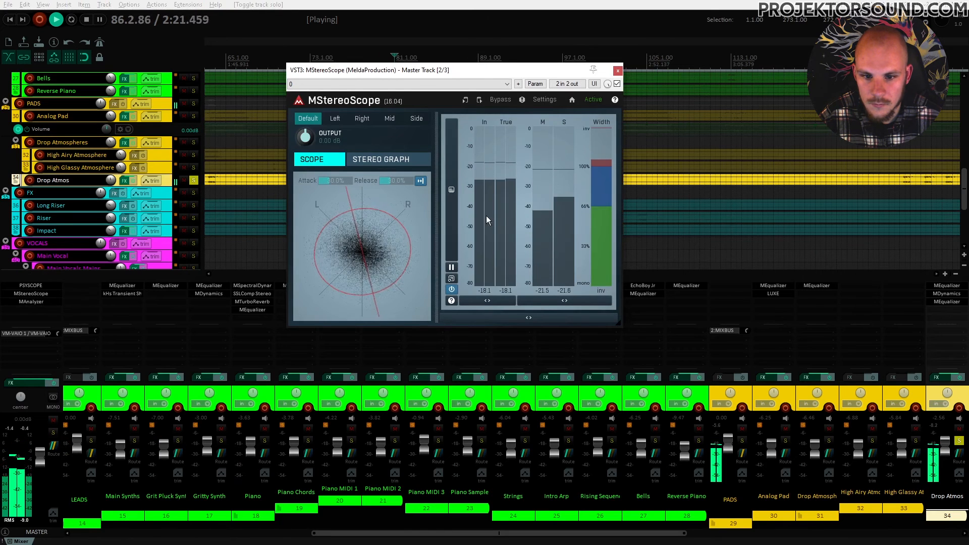
{"action": "key", "text": "Escape"}
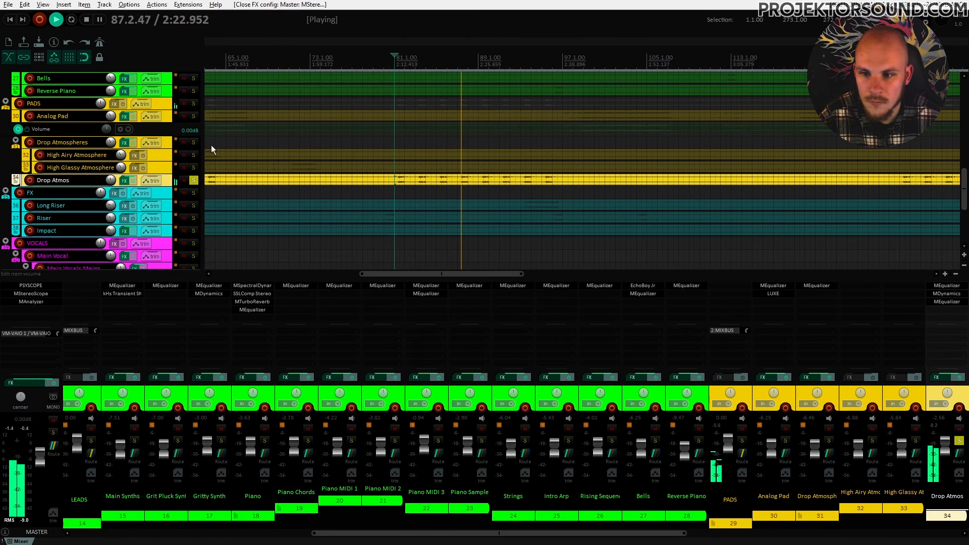
{"action": "left_click", "coordinate": [193, 181]}
{"action": "scroll", "coordinate": [489, 210], "scroll_direction": "up", "scroll_amount": 3}
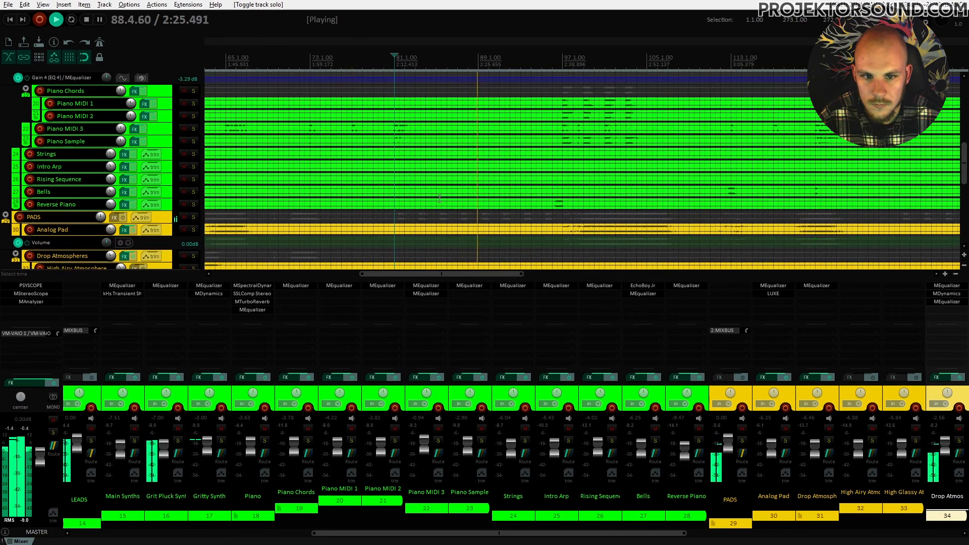
{"action": "scroll", "coordinate": [440, 198], "scroll_direction": "up", "scroll_amount": 4}
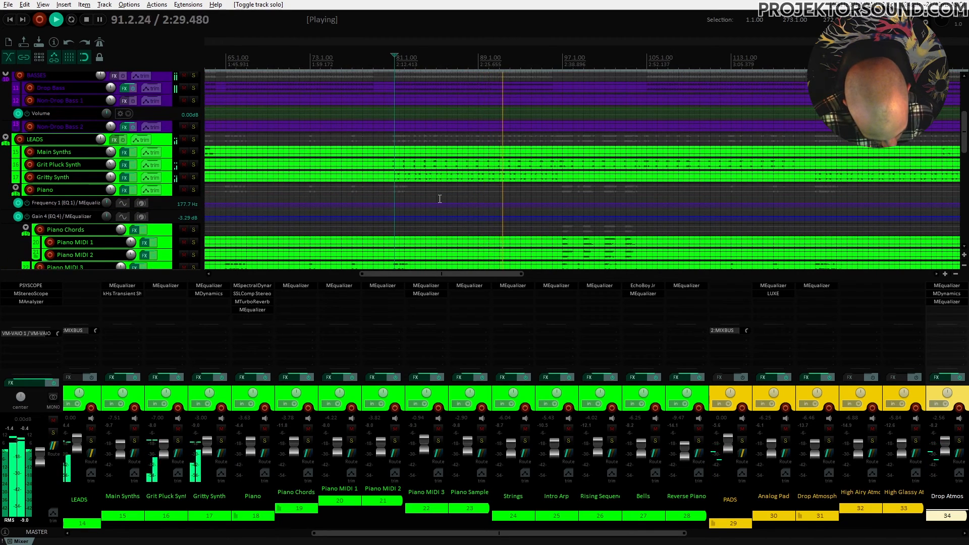
{"action": "key", "text": "space"}
Solo the Drop Bass and add a new track directly below it named "Drop bass Gritt"
{"action": "scroll", "coordinate": [345, 192], "scroll_direction": "up", "scroll_amount": 3}
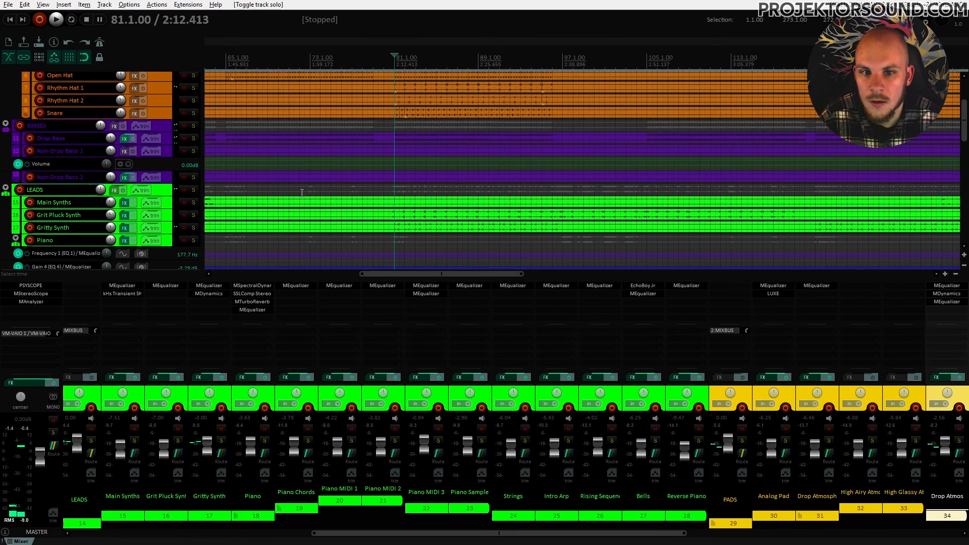
{"action": "left_click", "coordinate": [194, 139]}
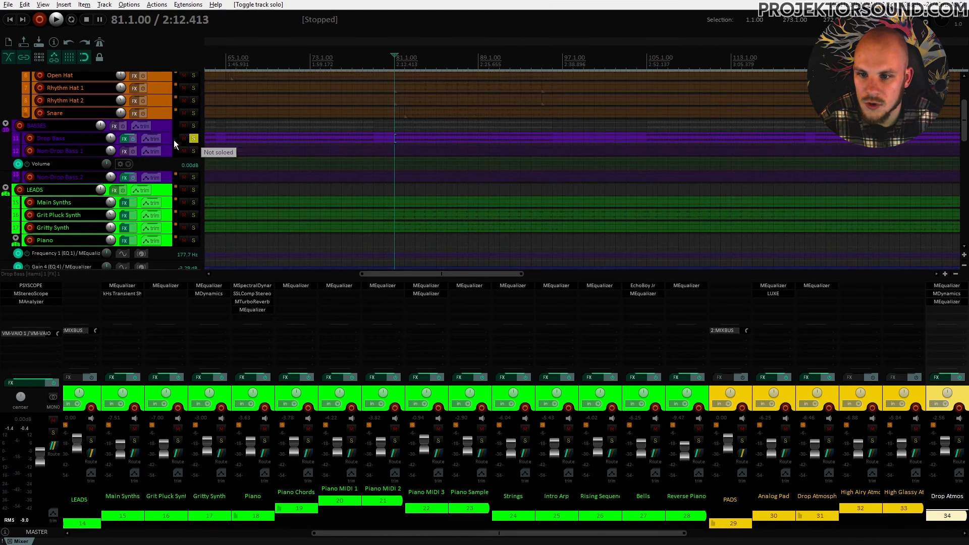
{"action": "left_click", "coordinate": [166, 140]}
{"action": "key", "text": "ctrl+t"}
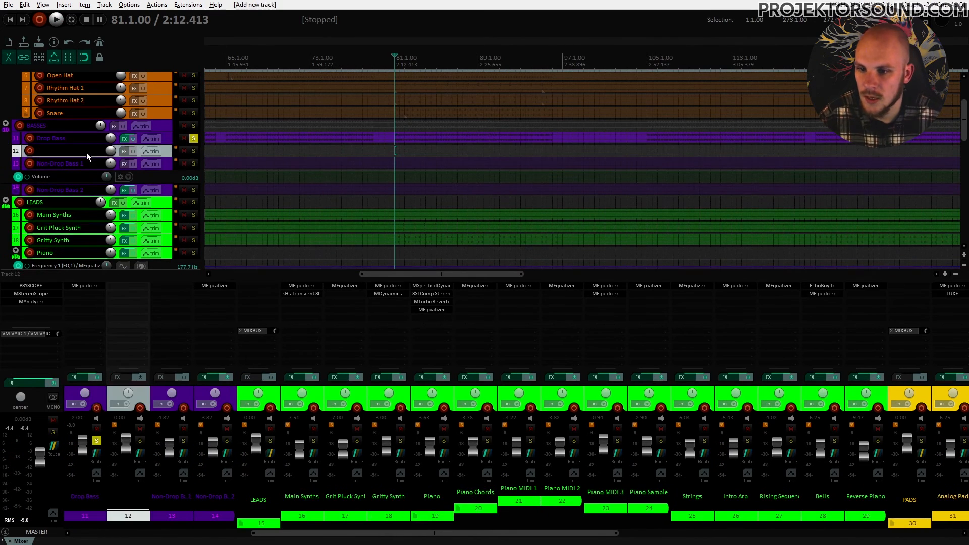
{"action": "double_click", "coordinate": [87, 153]}
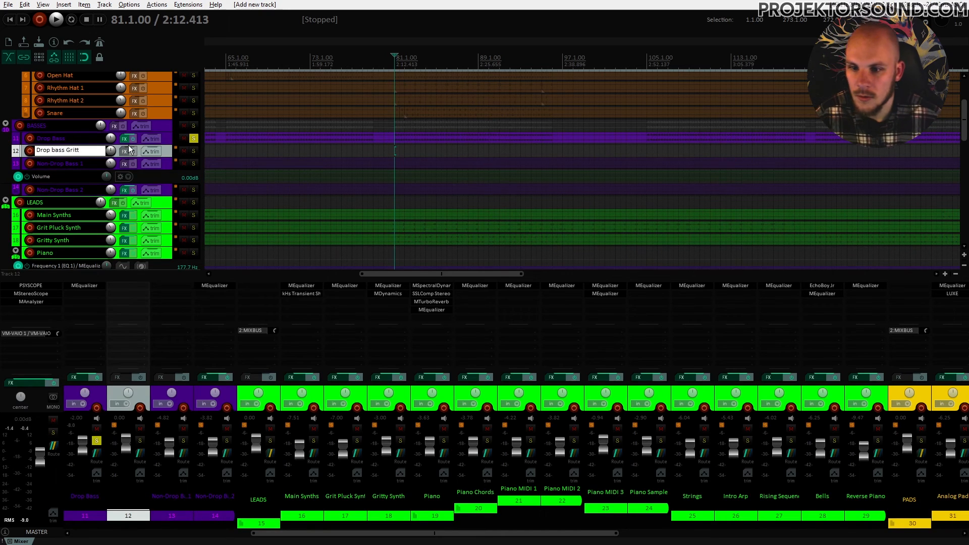
Create a post-fader send from Drop Bass to Drop bass Gritt at 0 dB
{"action": "left_click", "coordinate": [167, 140]}
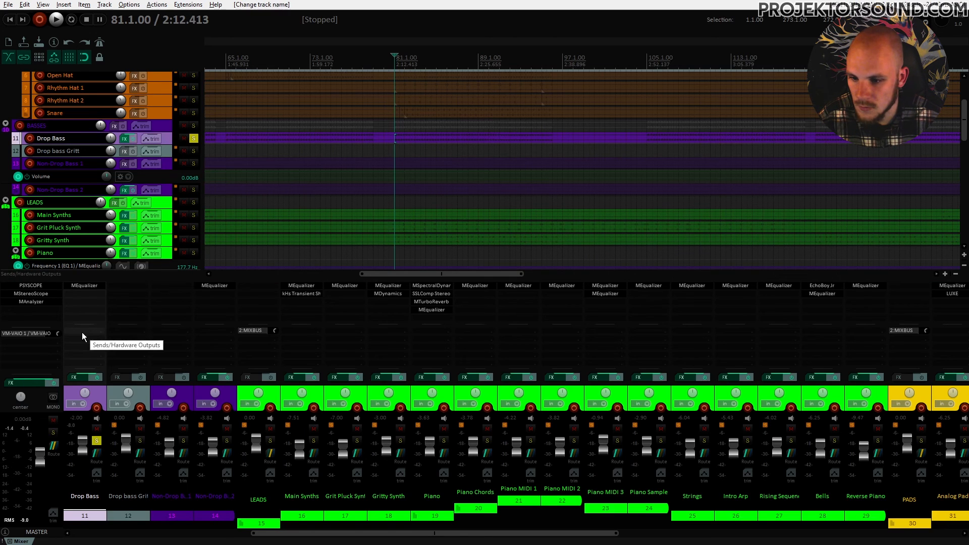
{"action": "left_click_drag", "start_coordinate": [127, 338], "coordinate": [141, 395]}
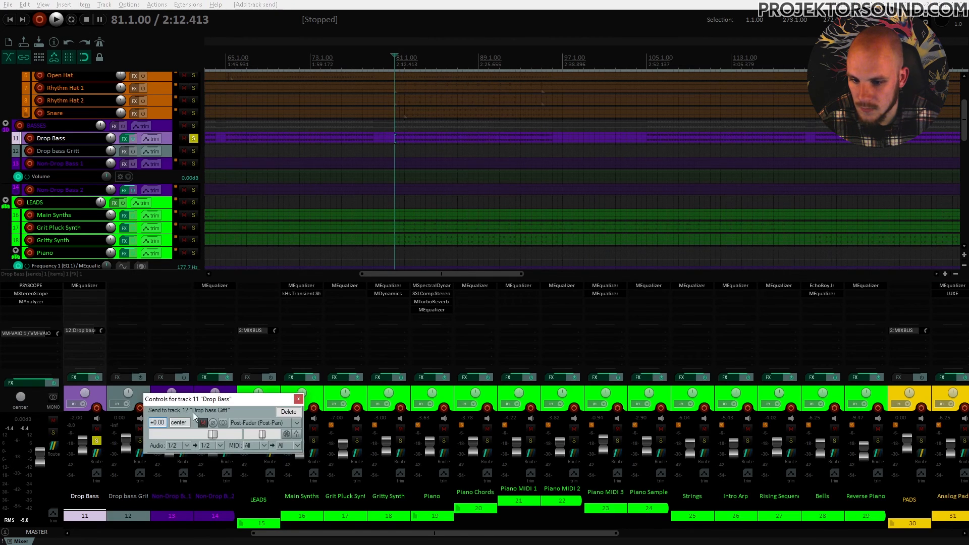
{"action": "left_click", "coordinate": [299, 399]}
Add an MEqualizer to Drop bass Gritt and play briefly from bar 81 to check the incoming signal
{"action": "left_click", "coordinate": [144, 393]}
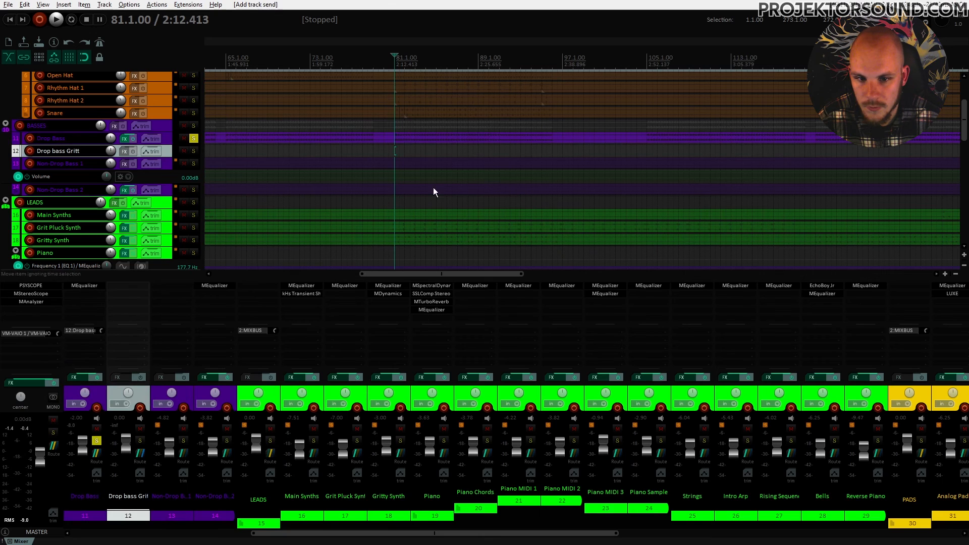
{"action": "key", "text": "space"}
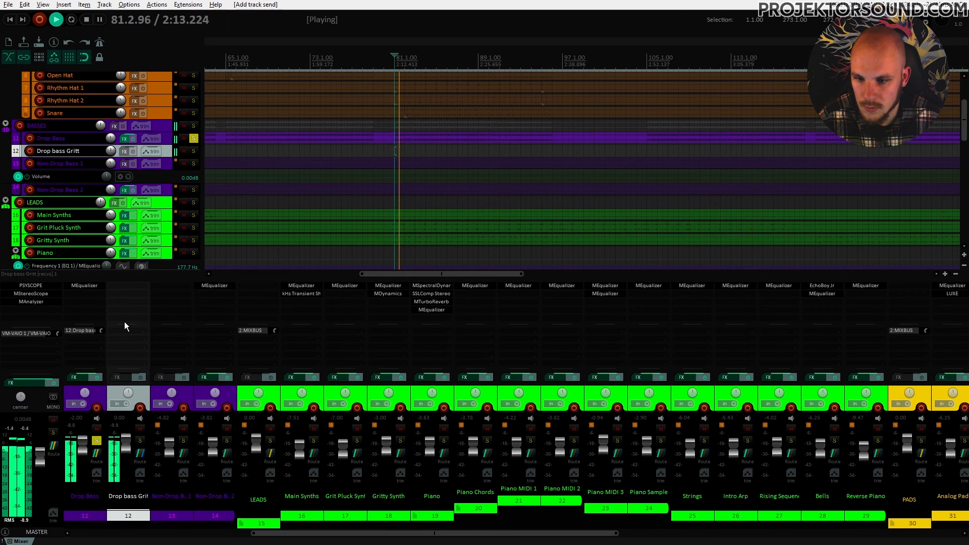
{"action": "double_click", "coordinate": [134, 289]}
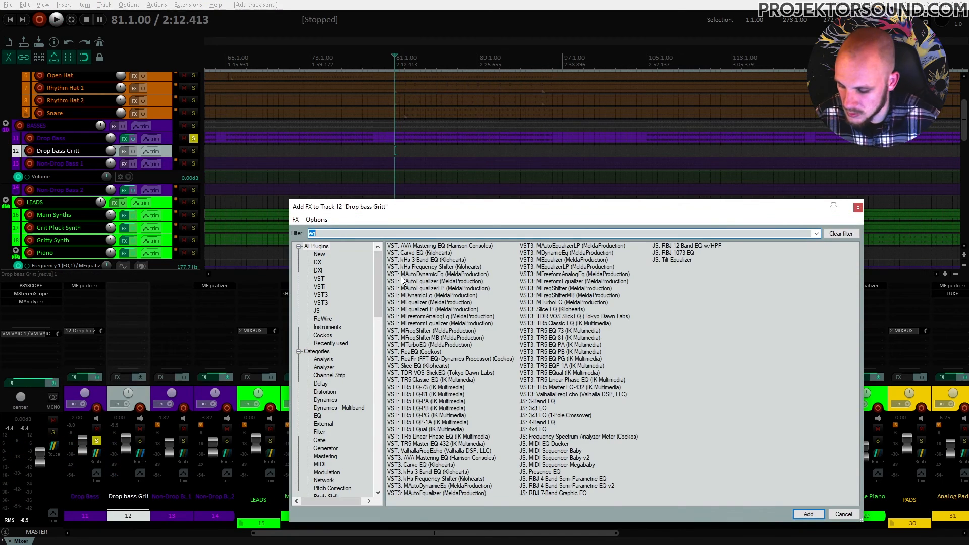
{"action": "double_click", "coordinate": [418, 306]}
{"action": "key", "text": "space"}
{"action": "key", "text": "space"}
Change band 1 of the Drop bass Gritt EQ to a high-pass filter with slope 3 (36 dB/oct)
{"action": "double_click", "coordinate": [211, 316]}
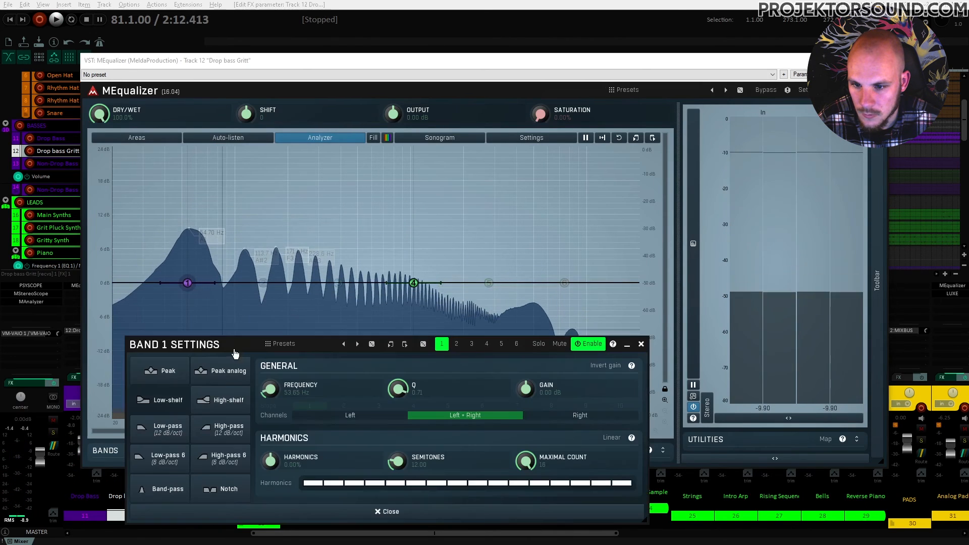
{"action": "left_click", "coordinate": [641, 344]}
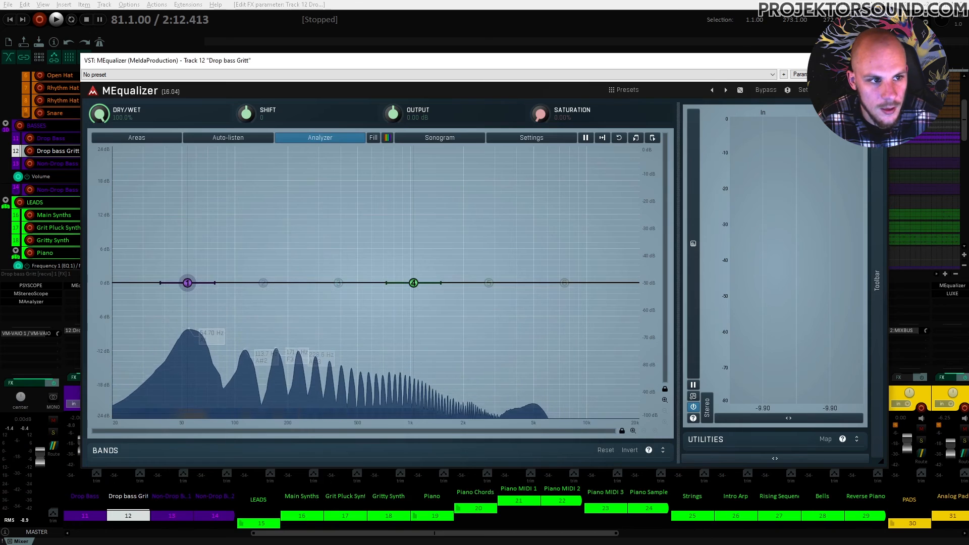
{"action": "right_click", "coordinate": [188, 283]}
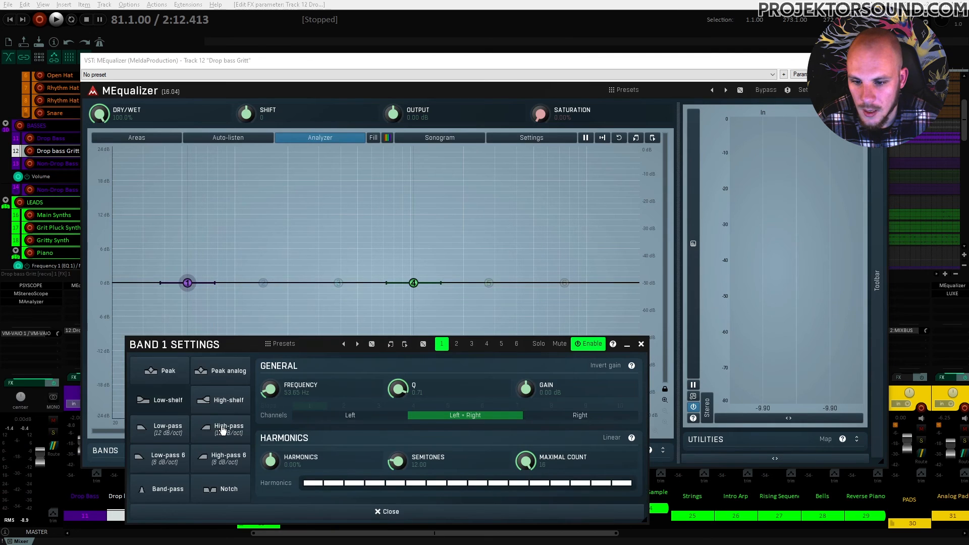
{"action": "left_click", "coordinate": [225, 425]}
{"action": "left_click", "coordinate": [379, 407]}
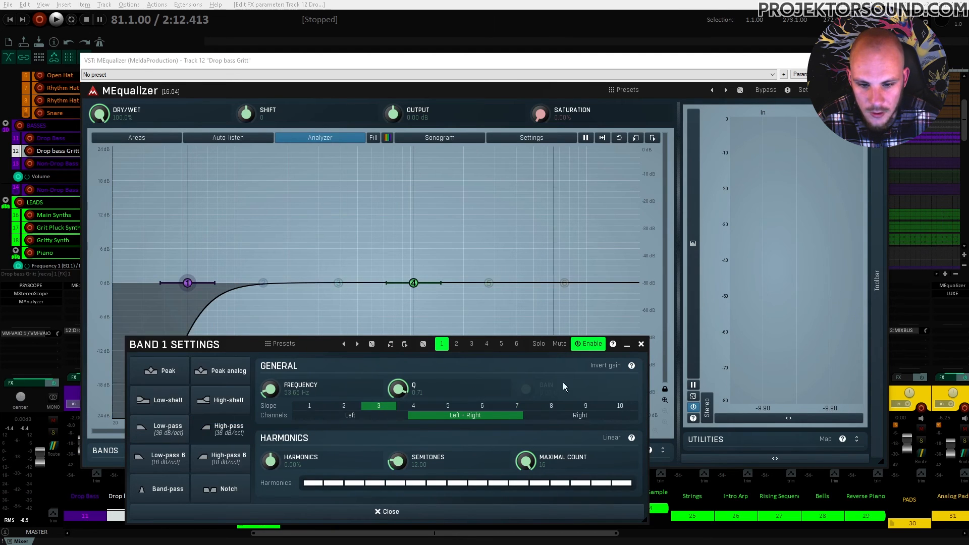
{"action": "left_click", "coordinate": [642, 344]}
While playing, move the Drop bass Gritt high-pass to about 550 Hz and boost band 4 by 5.52 dB at 1770 Hz, and close the equalizer
{"action": "left_click_drag", "start_coordinate": [187, 282], "coordinate": [460, 244]}
{"action": "key", "text": "space"}
{"action": "left_click_drag", "start_coordinate": [360, 283], "coordinate": [365, 301]}
{"action": "left_click_drag", "start_coordinate": [460, 244], "coordinate": [455, 251]}
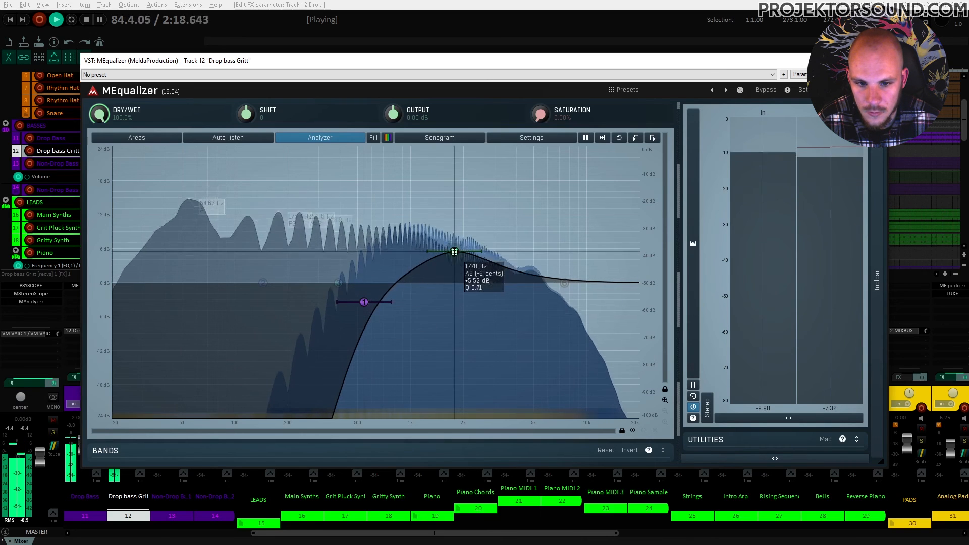
{"action": "key", "text": "space"}
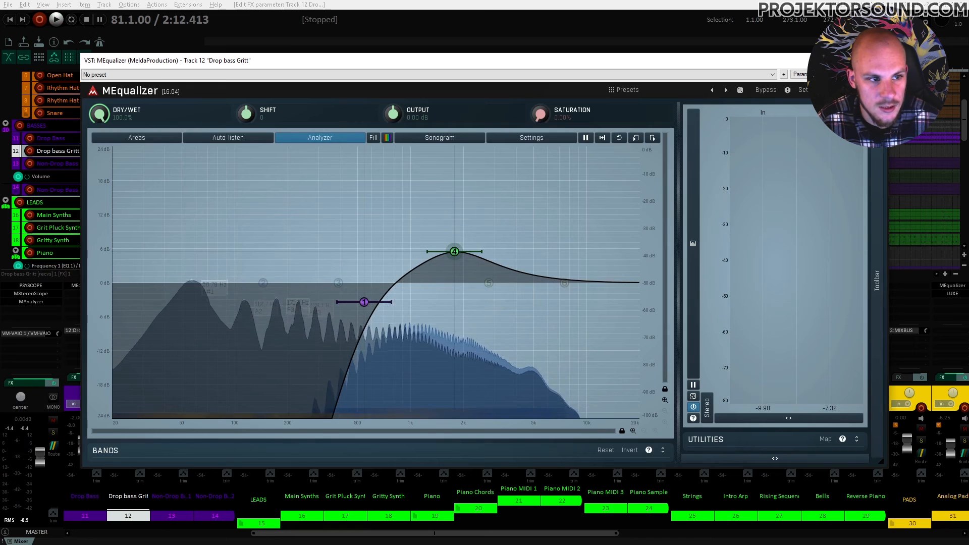
{"action": "key", "text": "Escape"}
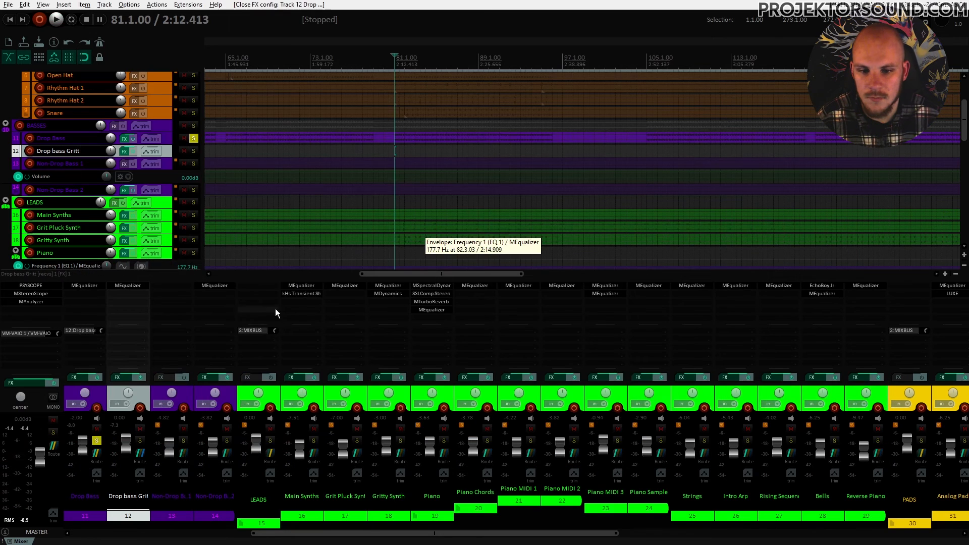
Add the VST3 MStereoGenerator effect after the equalizer on Drop bass Gritt
{"action": "double_click", "coordinate": [131, 294]}
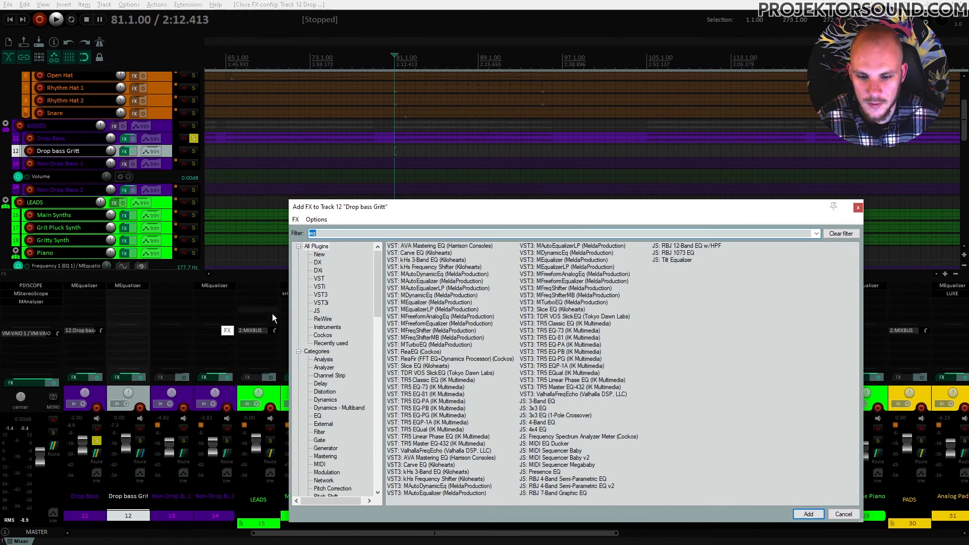
{"action": "type", "text": "stereo"}
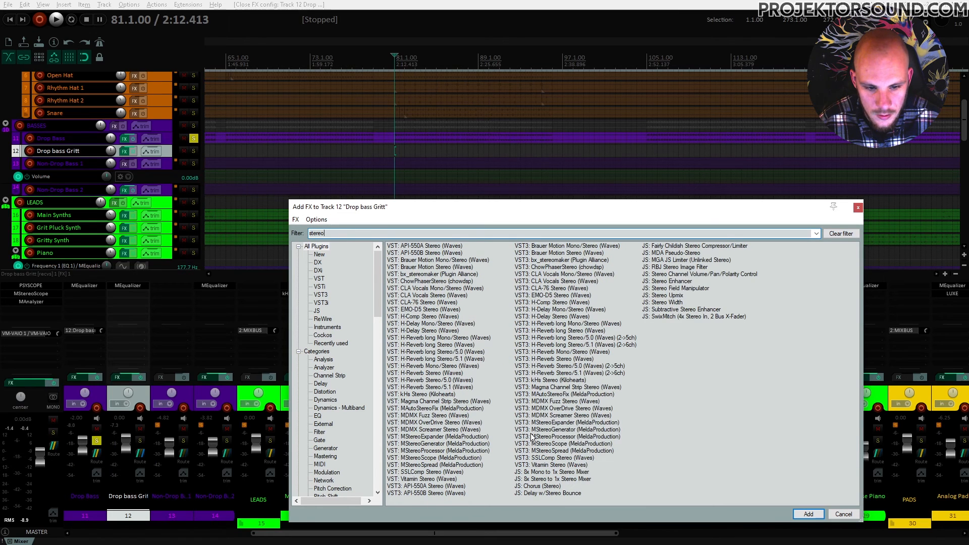
{"action": "double_click", "coordinate": [561, 431]}
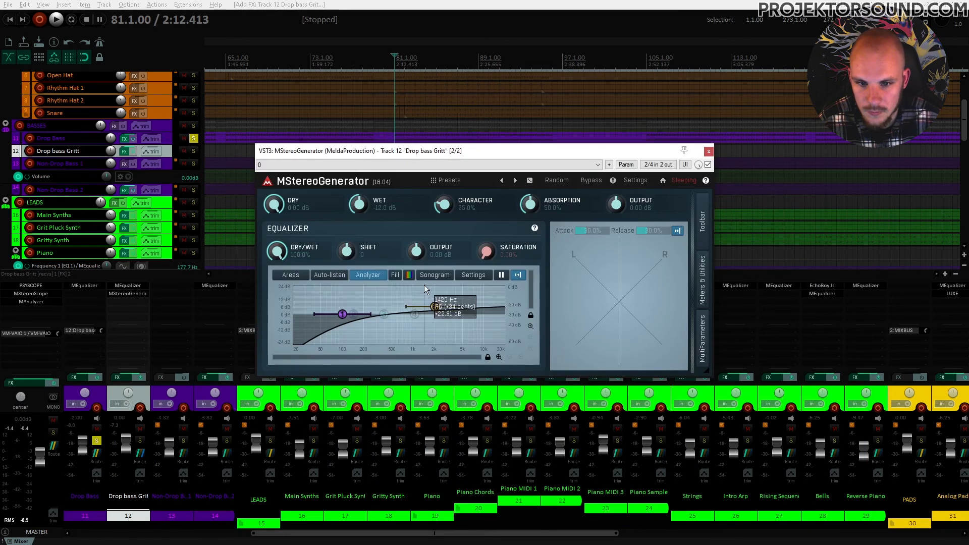
While playing, move MStereoGenerator's band 1 to about 209 Hz, set wet to 0 dB and absorption to about 75%, and adjust character
{"action": "key", "text": "space"}
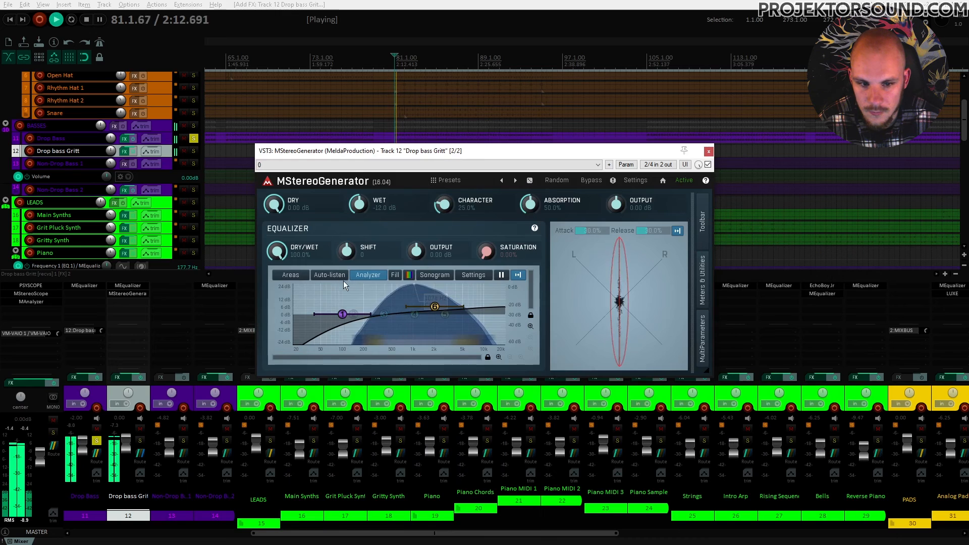
{"action": "right_click", "coordinate": [342, 314]}
{"action": "left_click", "coordinate": [496, 238]}
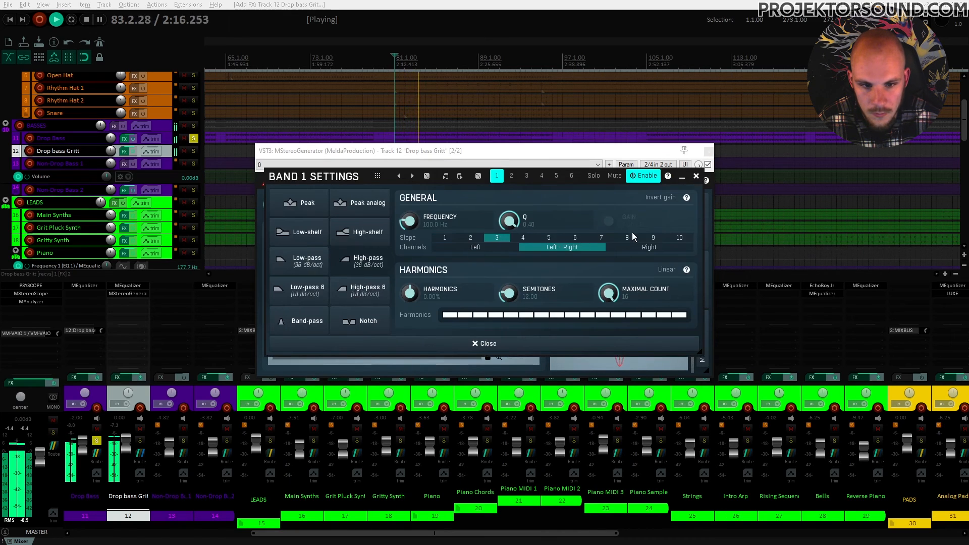
{"action": "left_click", "coordinate": [695, 176]}
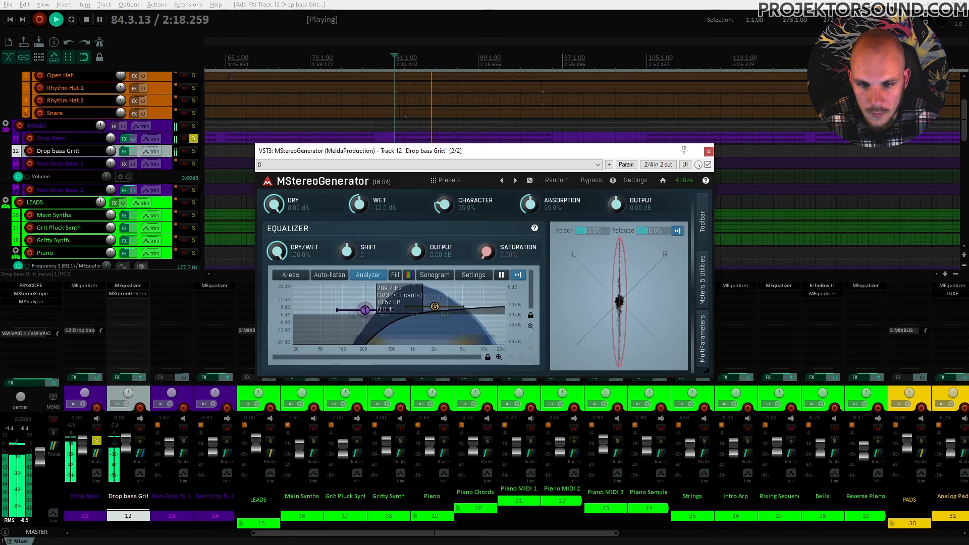
{"action": "left_click_drag", "start_coordinate": [362, 204], "coordinate": [361, 189]}
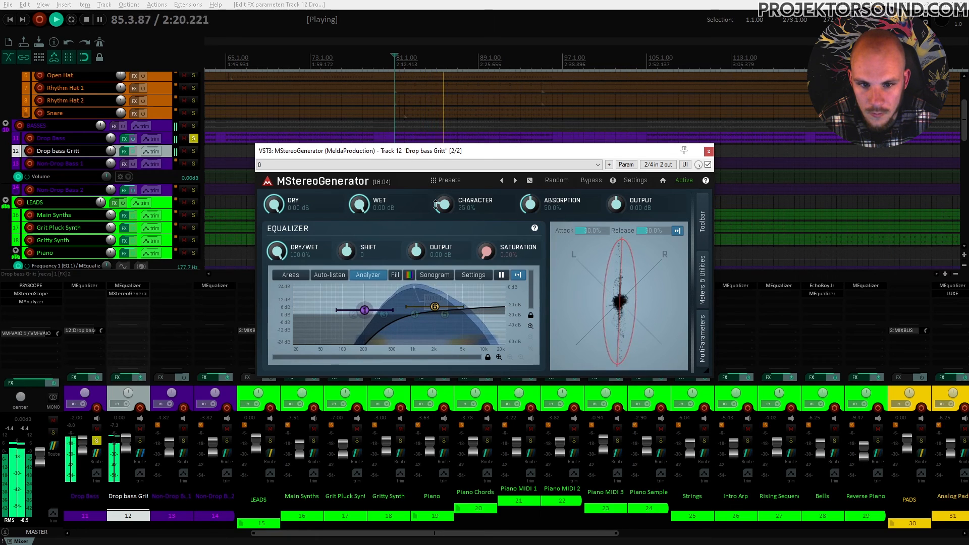
{"action": "left_click_drag", "start_coordinate": [444, 205], "coordinate": [530, 189]}
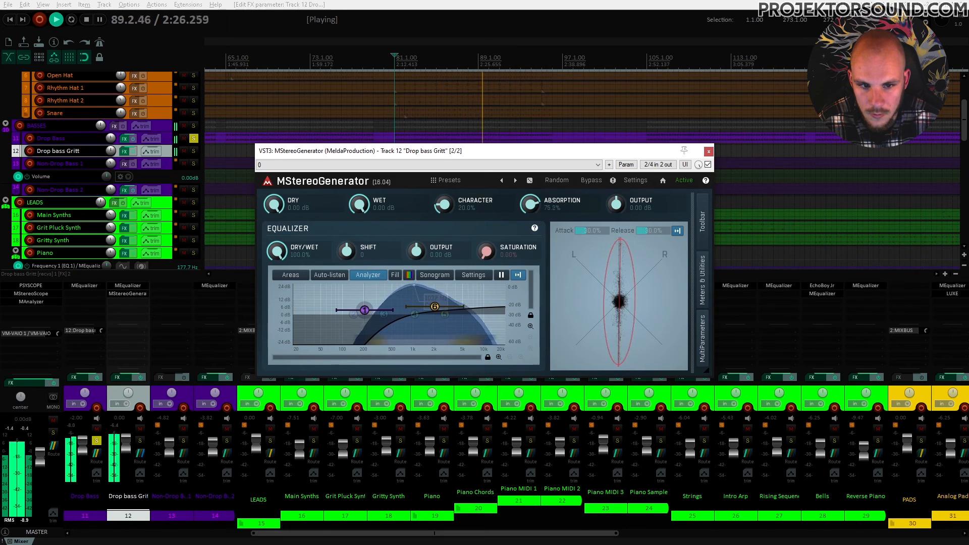
{"action": "key", "text": "space"}
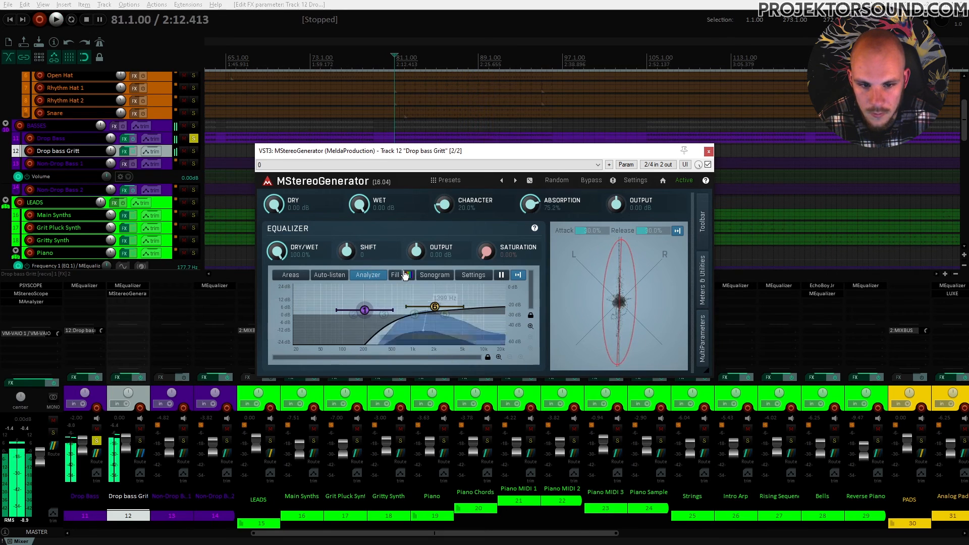
{"action": "left_click", "coordinate": [709, 152]}
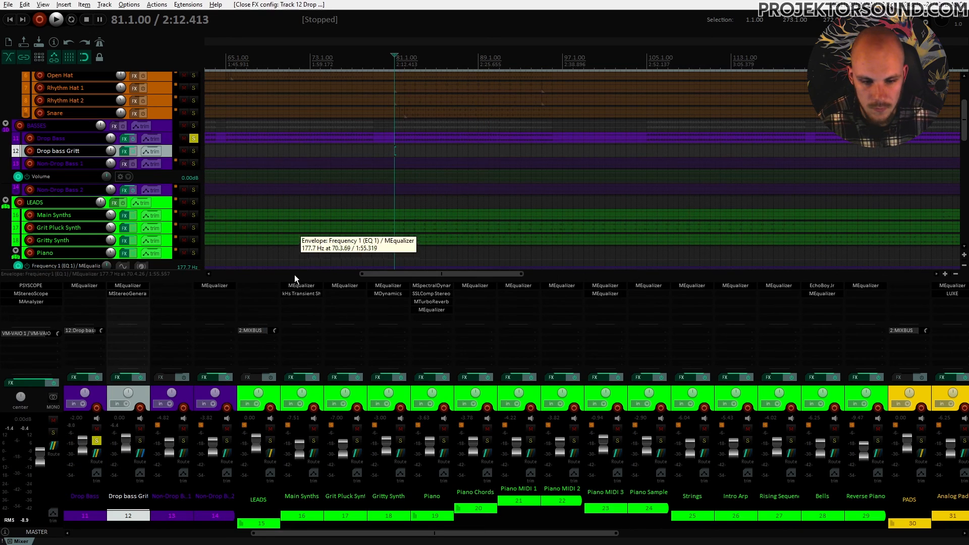
Add MStereoSpread to Drop bass Gritt with 22.8% widening and a 210.4 Hz minimum frequency, and audition it from bar 81
{"action": "double_click", "coordinate": [130, 299]}
{"action": "type", "text": "stereo"}
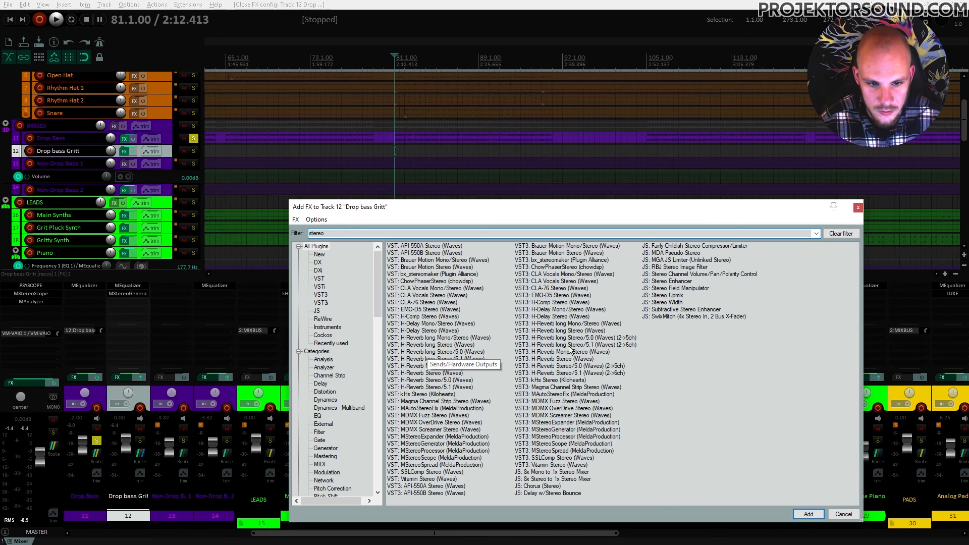
{"action": "double_click", "coordinate": [558, 451]}
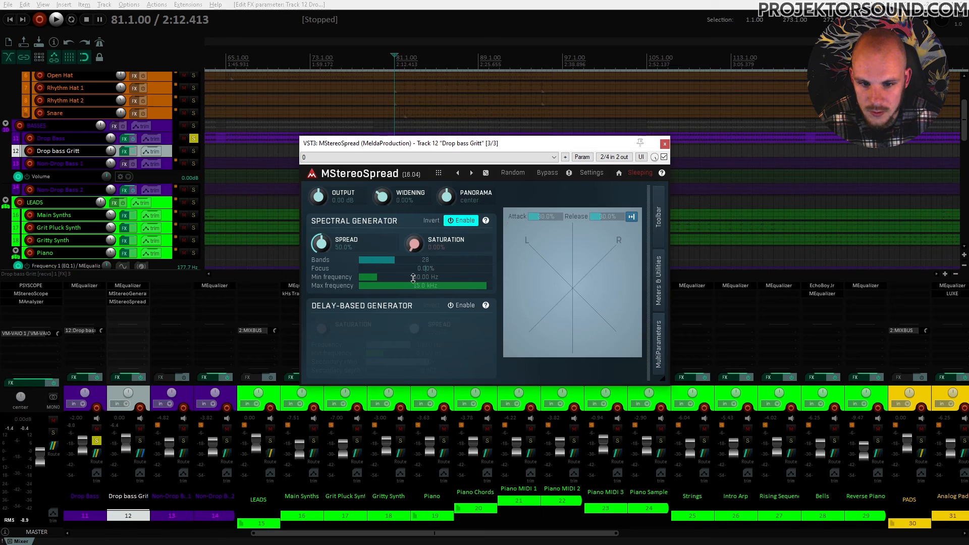
{"action": "key", "text": "space"}
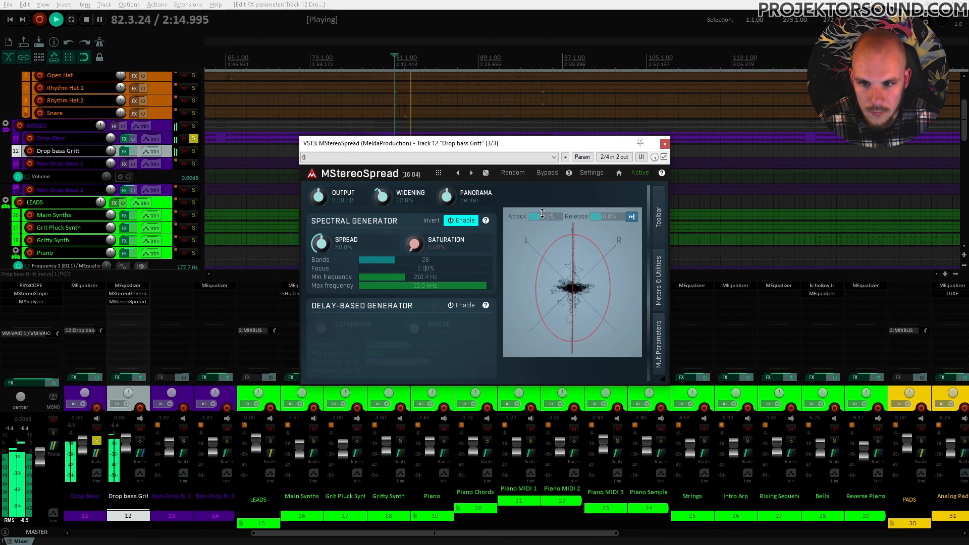
{"action": "left_click", "coordinate": [662, 143]}
{"action": "key", "text": "space"}
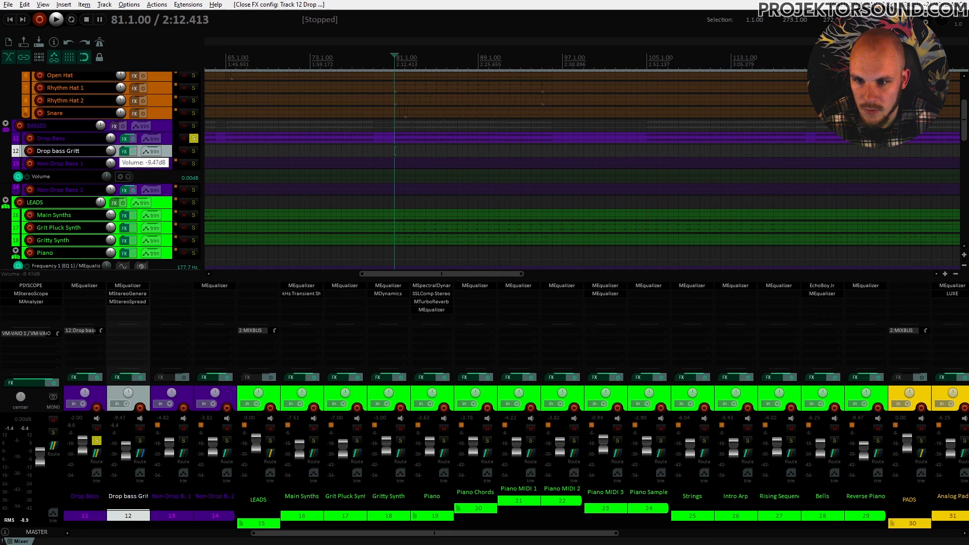
Lower the Drop bass Gritt track volume to -6.25 dB while auditioning it from bar 81
{"action": "left_click_drag", "start_coordinate": [110, 150], "coordinate": [111, 150]}
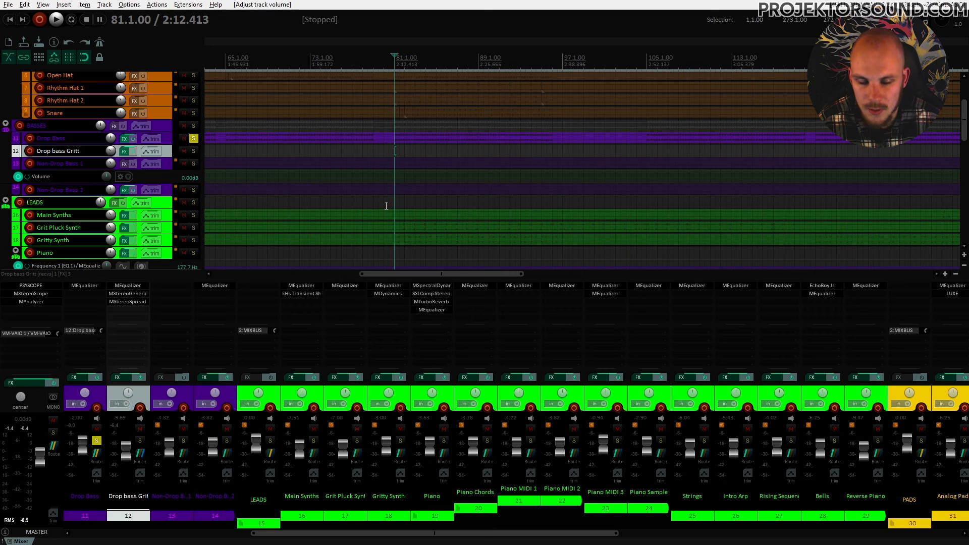
{"action": "key", "text": "space"}
{"action": "left_click_drag", "start_coordinate": [126, 454], "coordinate": [127, 452]}
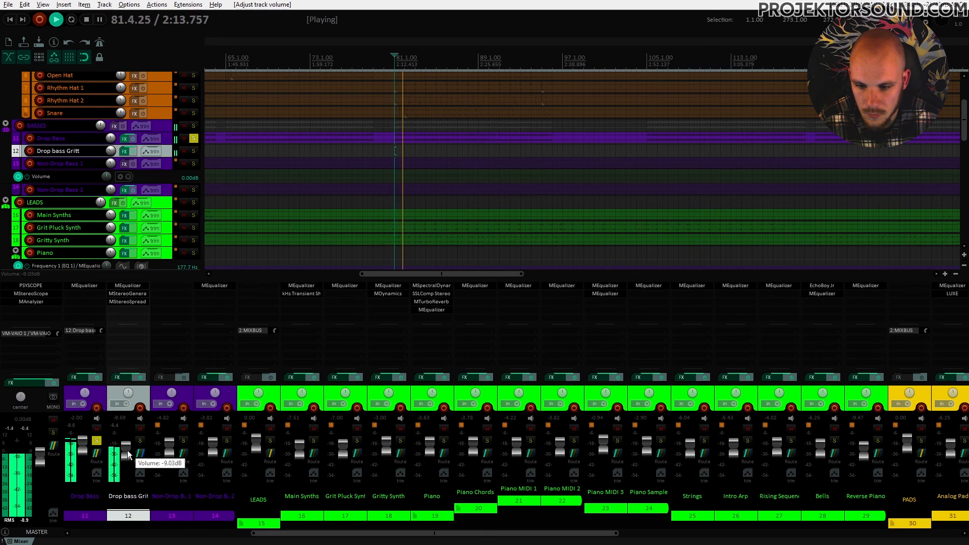
Boost band 4 of the Drop bass Gritt equalizer further and shift it slightly higher in frequency, and stop playback
{"action": "left_click", "coordinate": [130, 287]}
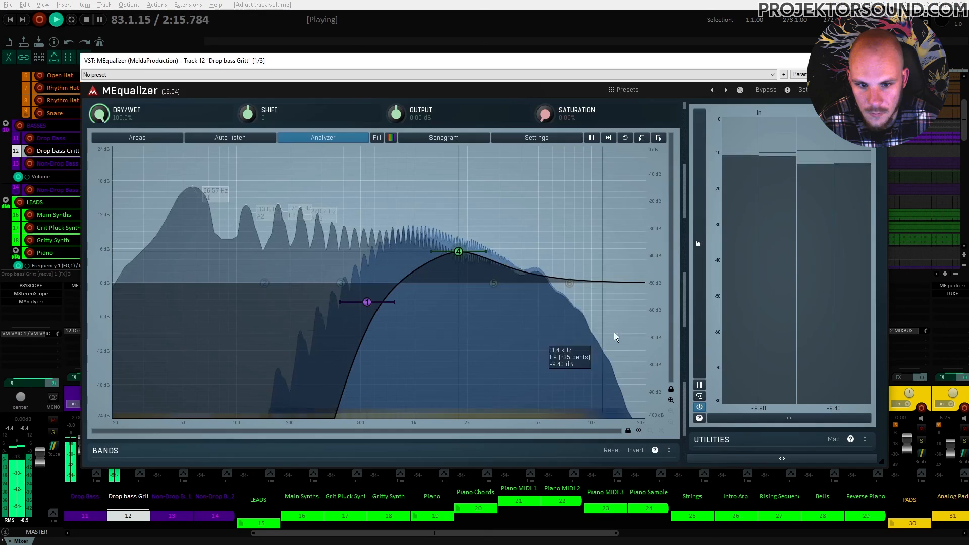
{"action": "left_click_drag", "start_coordinate": [474, 256], "coordinate": [487, 241]}
{"action": "key", "text": "space"}
{"action": "key", "text": "Escape"}
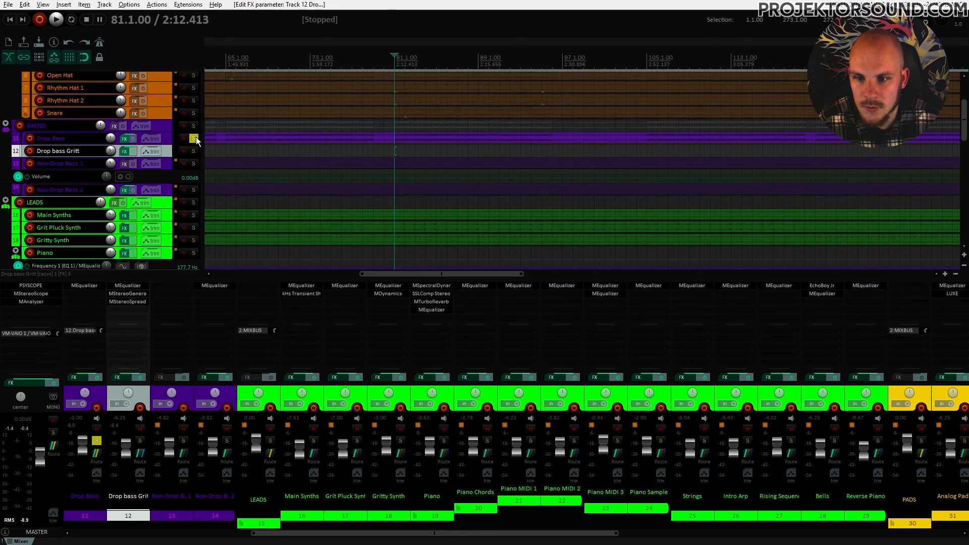
Unsolo Drop Bass and play the full mix from bar 81, comparing it with Drop bass Gritt muted and unmuted
{"action": "left_click", "coordinate": [194, 138]}
{"action": "key", "text": "space"}
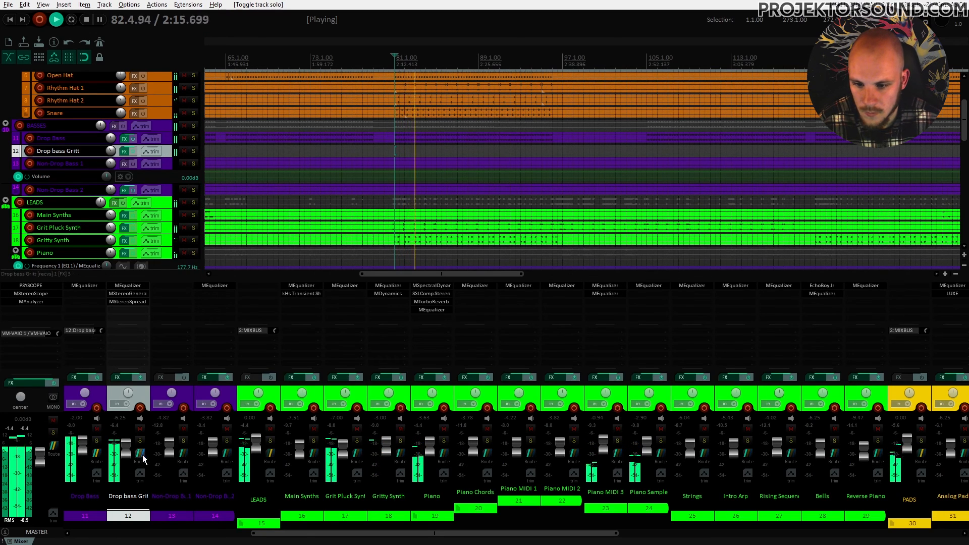
{"action": "left_click", "coordinate": [140, 429]}
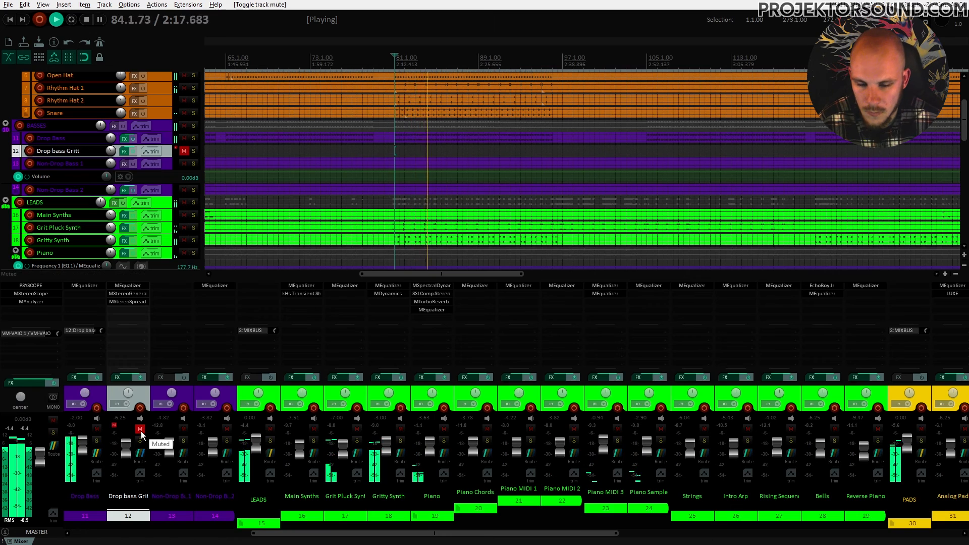
{"action": "left_click", "coordinate": [140, 429]}
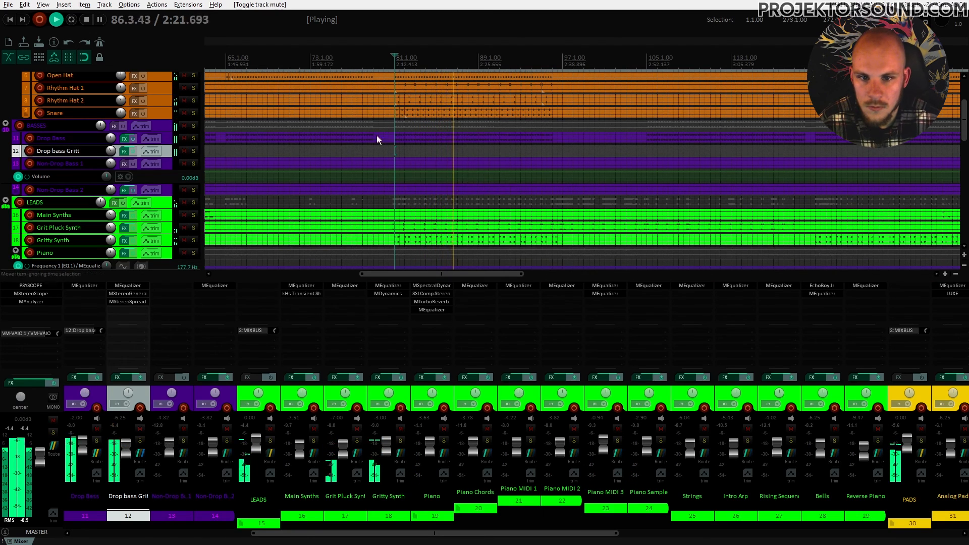
{"action": "key", "text": "space"}
Play from just before bar 49, compare Drop bass Gritt muted and unmuted, and set its volume to about -8.37 dB
{"action": "left_click_drag", "start_coordinate": [437, 276], "coordinate": [354, 275]}
{"action": "left_click_drag", "start_coordinate": [417, 271], "coordinate": [426, 271]}
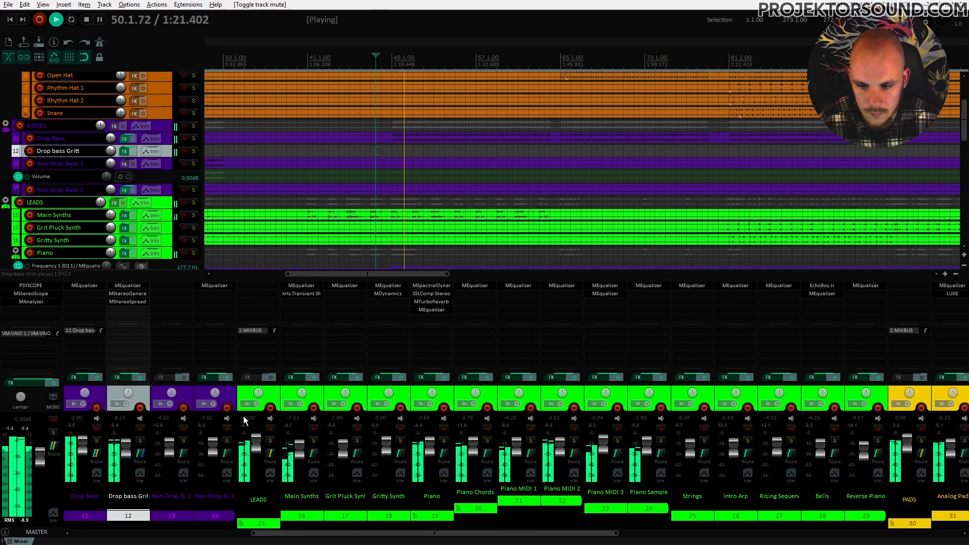
{"action": "left_click", "coordinate": [141, 429]}
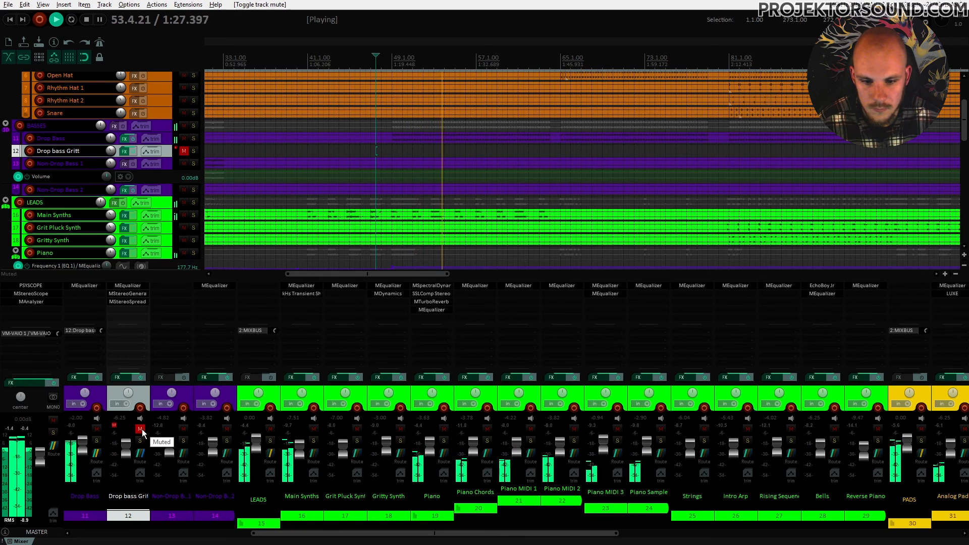
{"action": "left_click", "coordinate": [141, 429]}
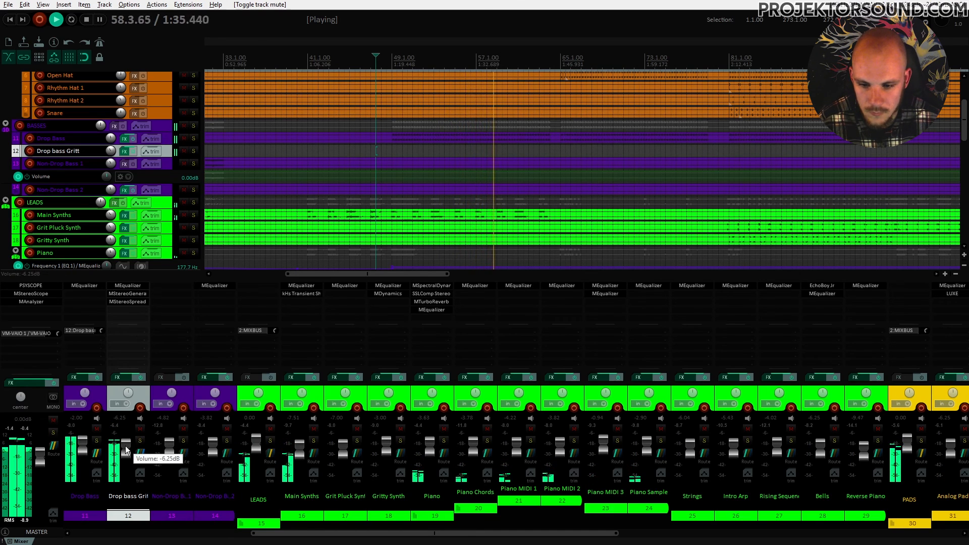
{"action": "left_click_drag", "start_coordinate": [125, 446], "coordinate": [125, 447]}
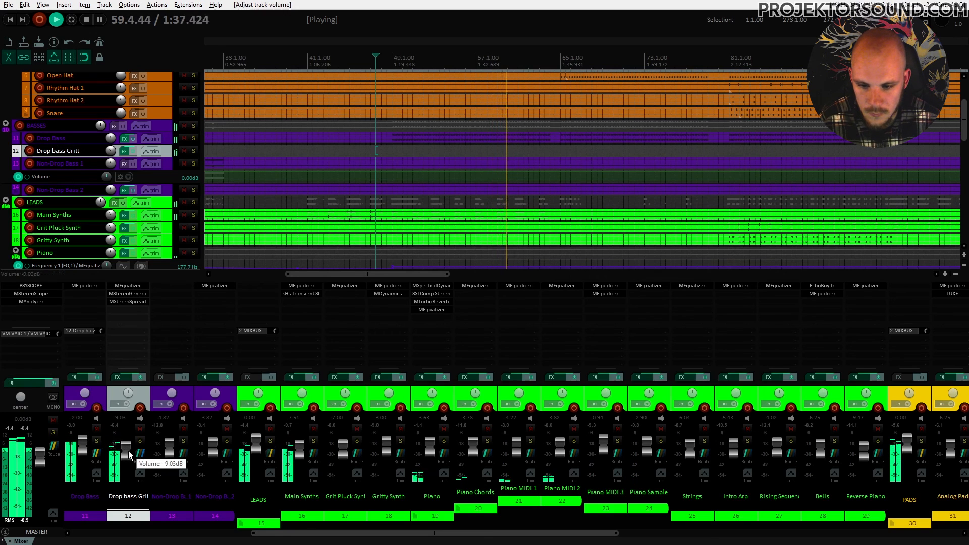
{"action": "left_click_drag", "start_coordinate": [128, 448], "coordinate": [129, 440]}
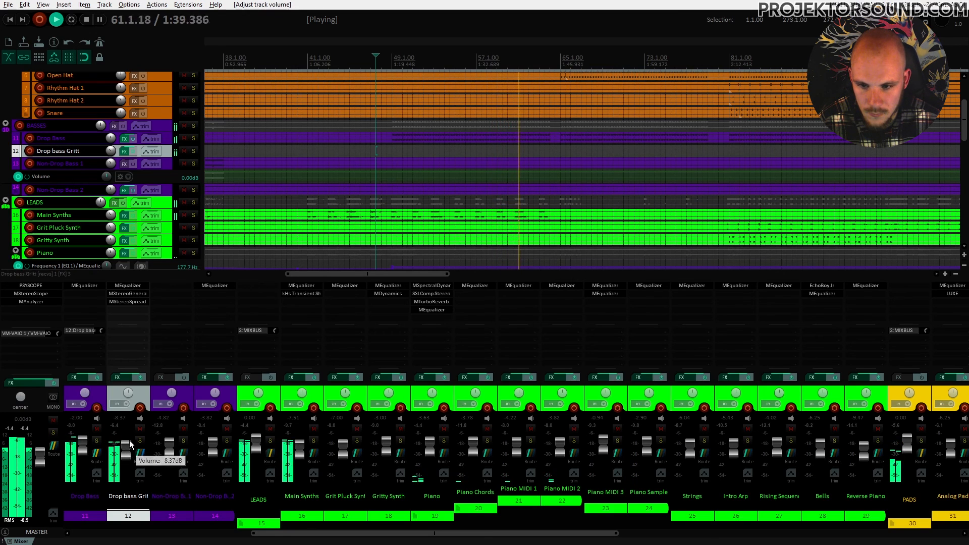